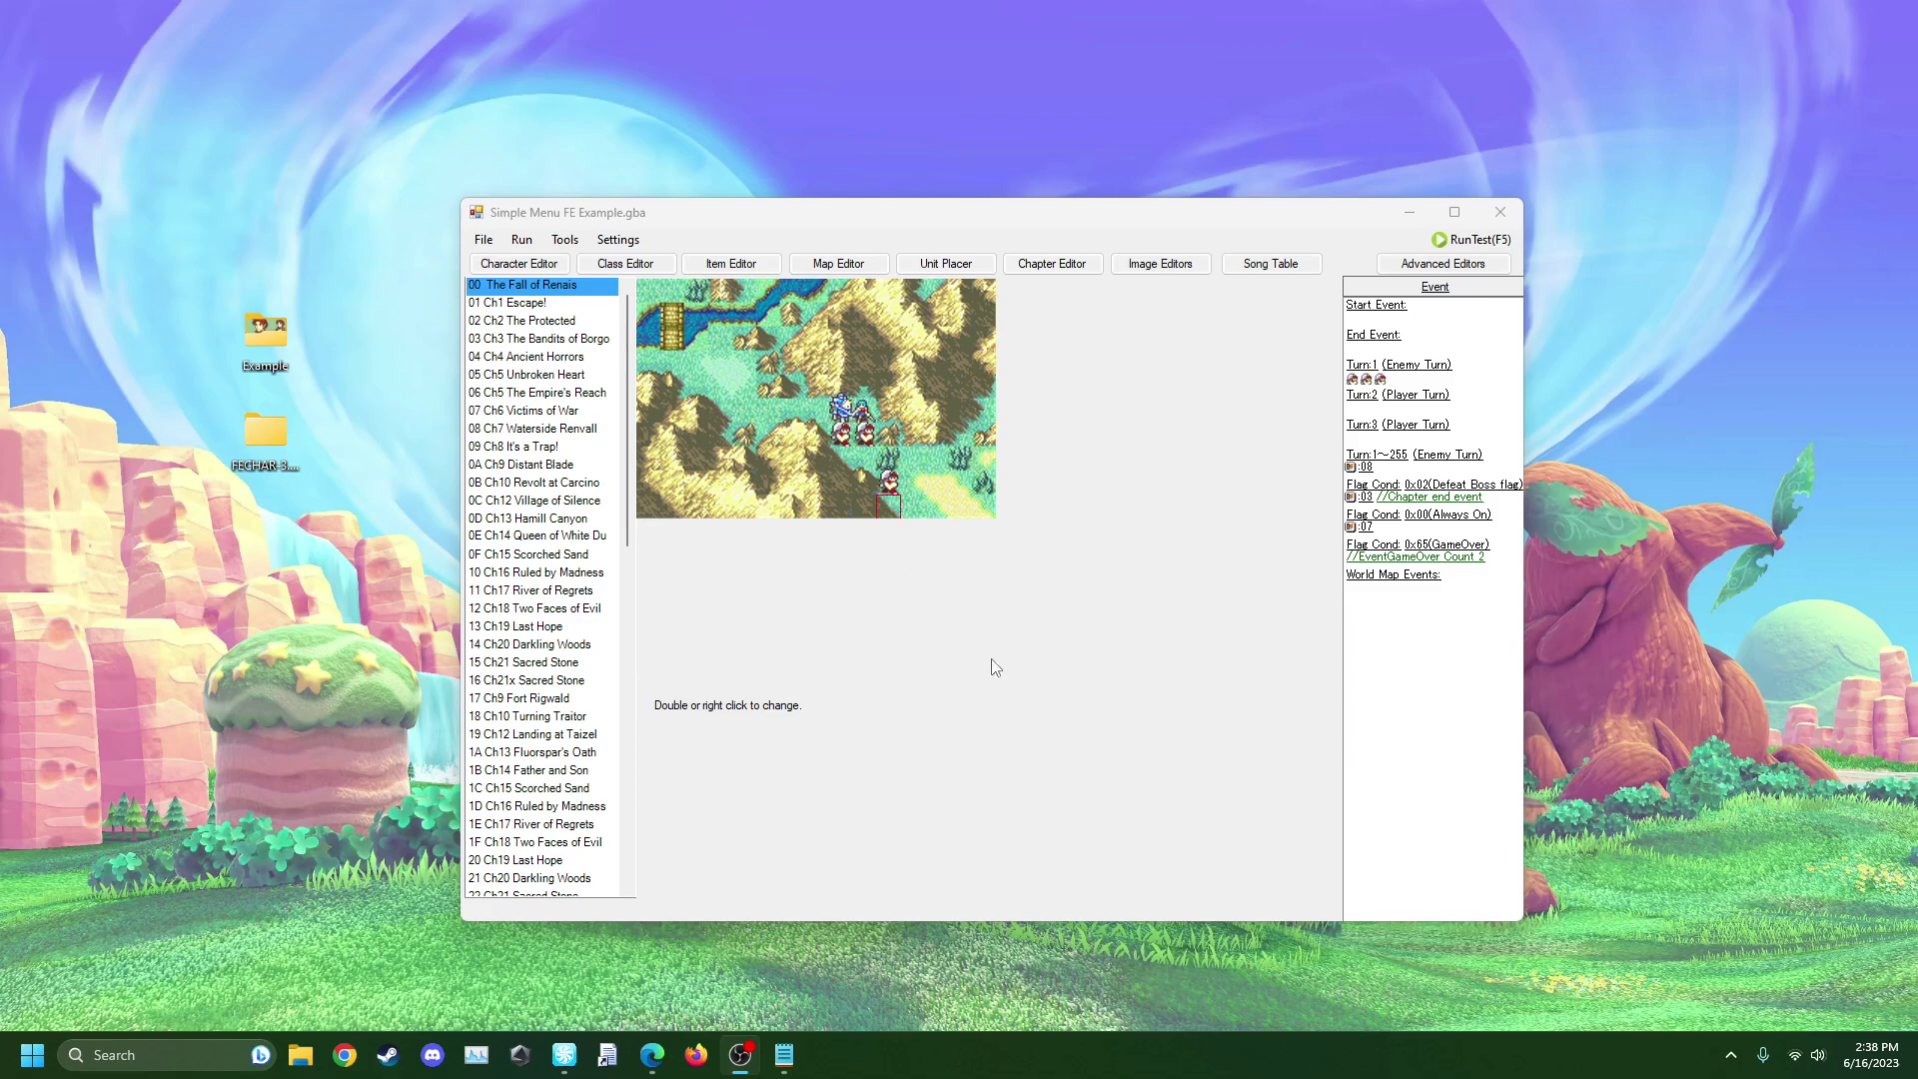
- Open the Character Editor and view Eirika's entry in the Portrait Editor, closing both editors when done
click(560, 266)
click(894, 297)
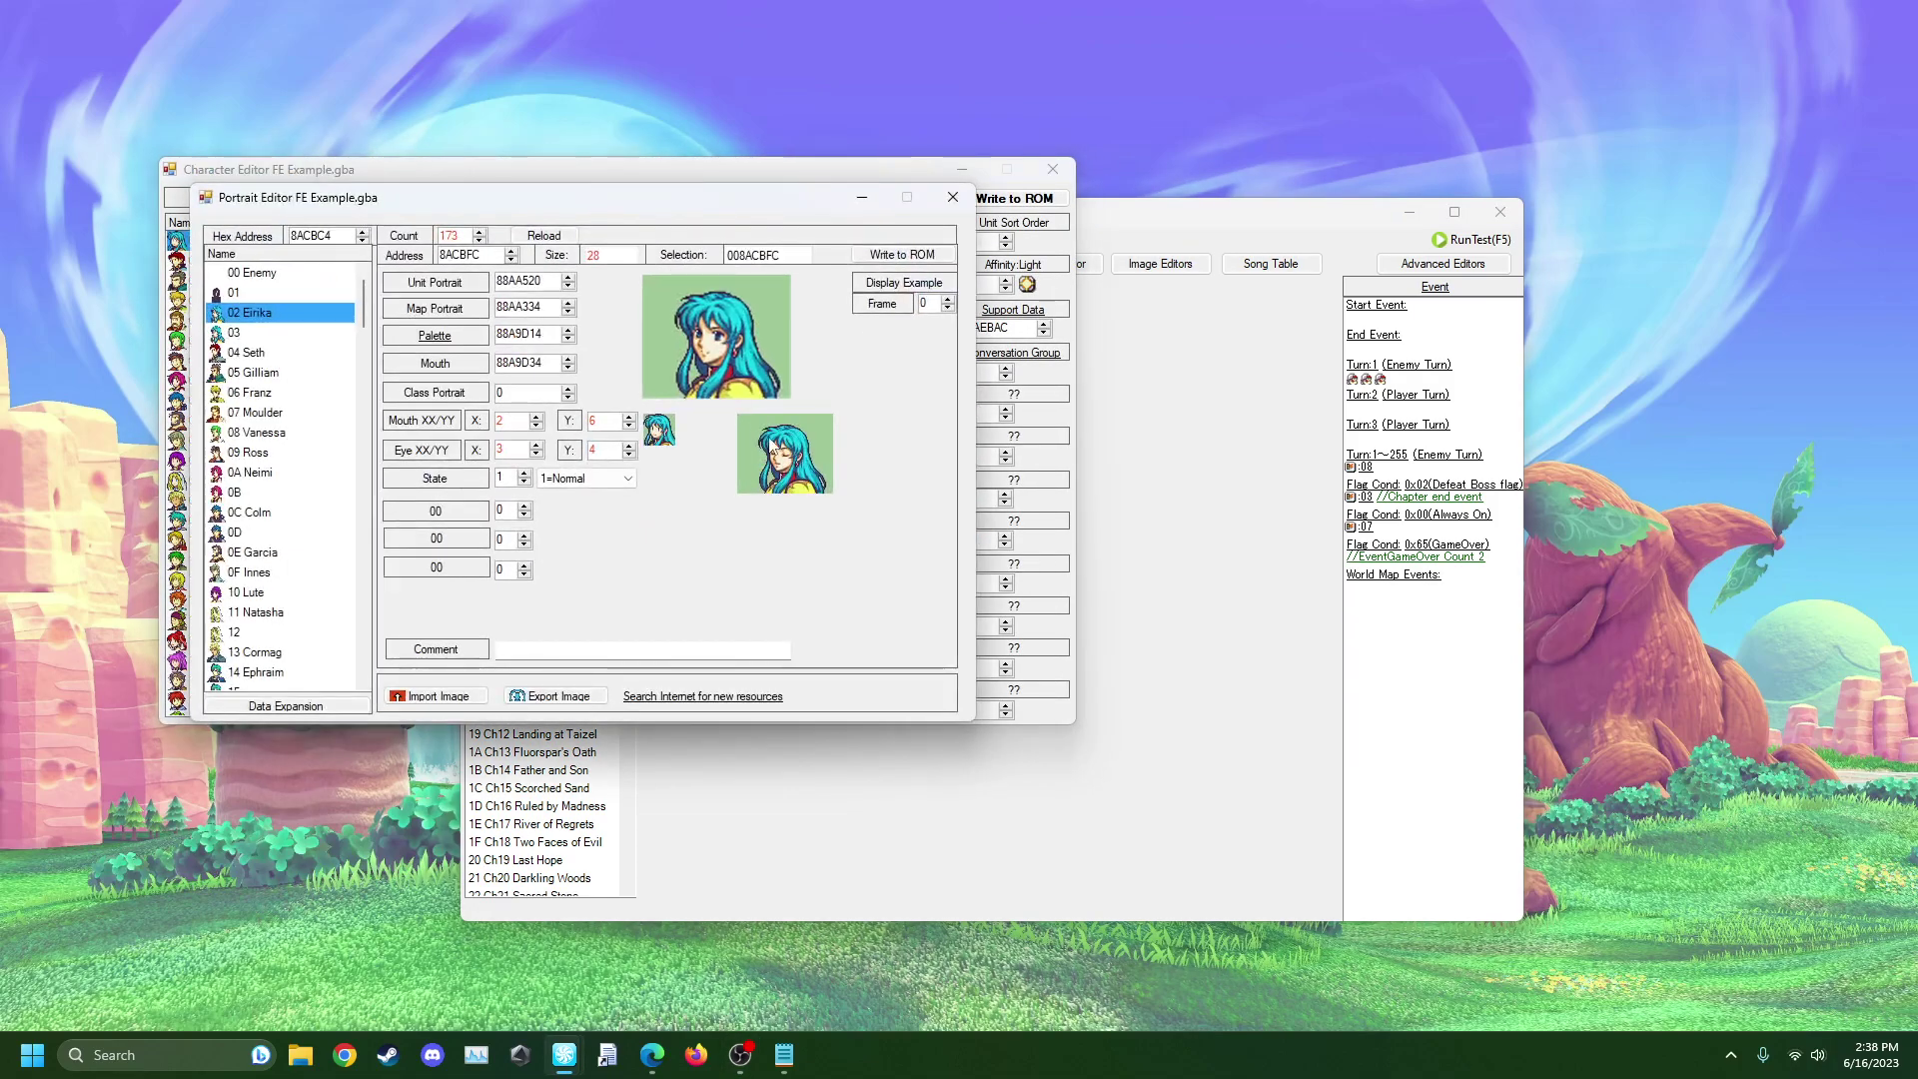
click(954, 200)
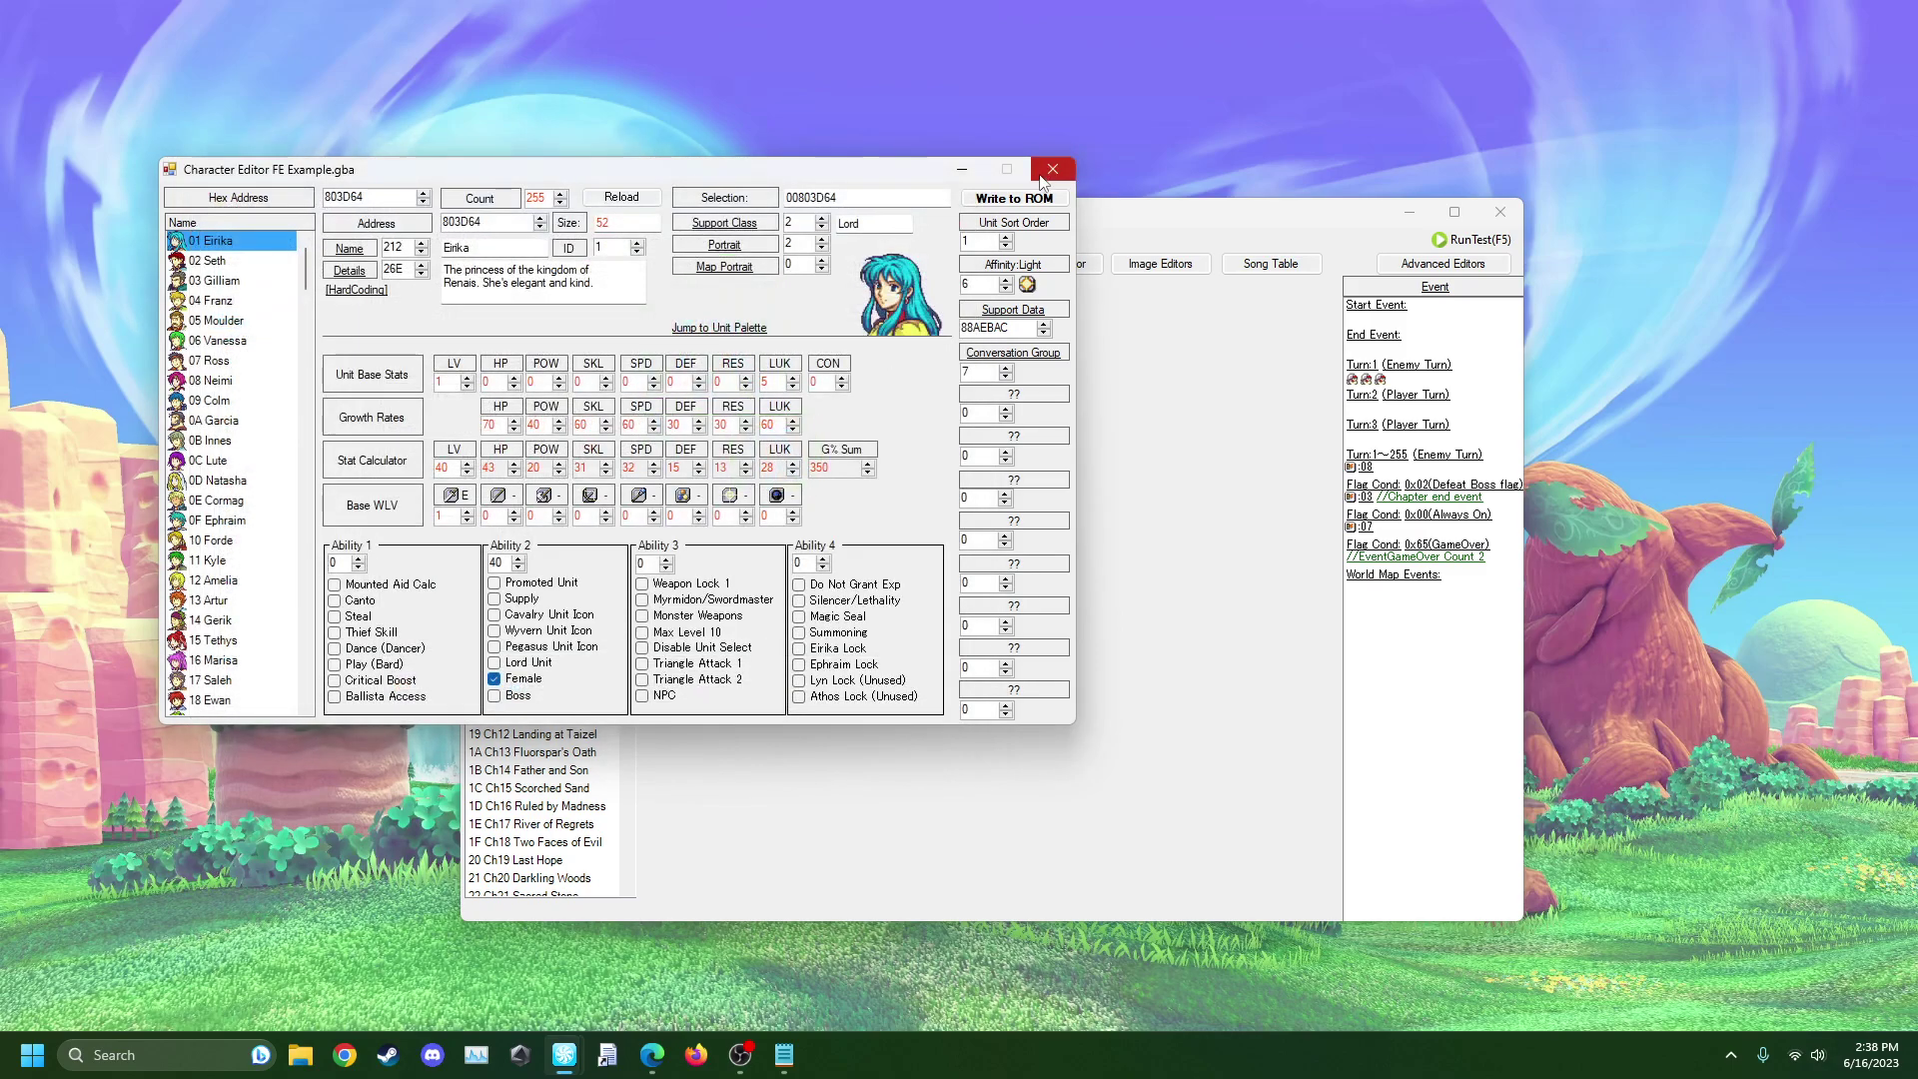
click(1042, 178)
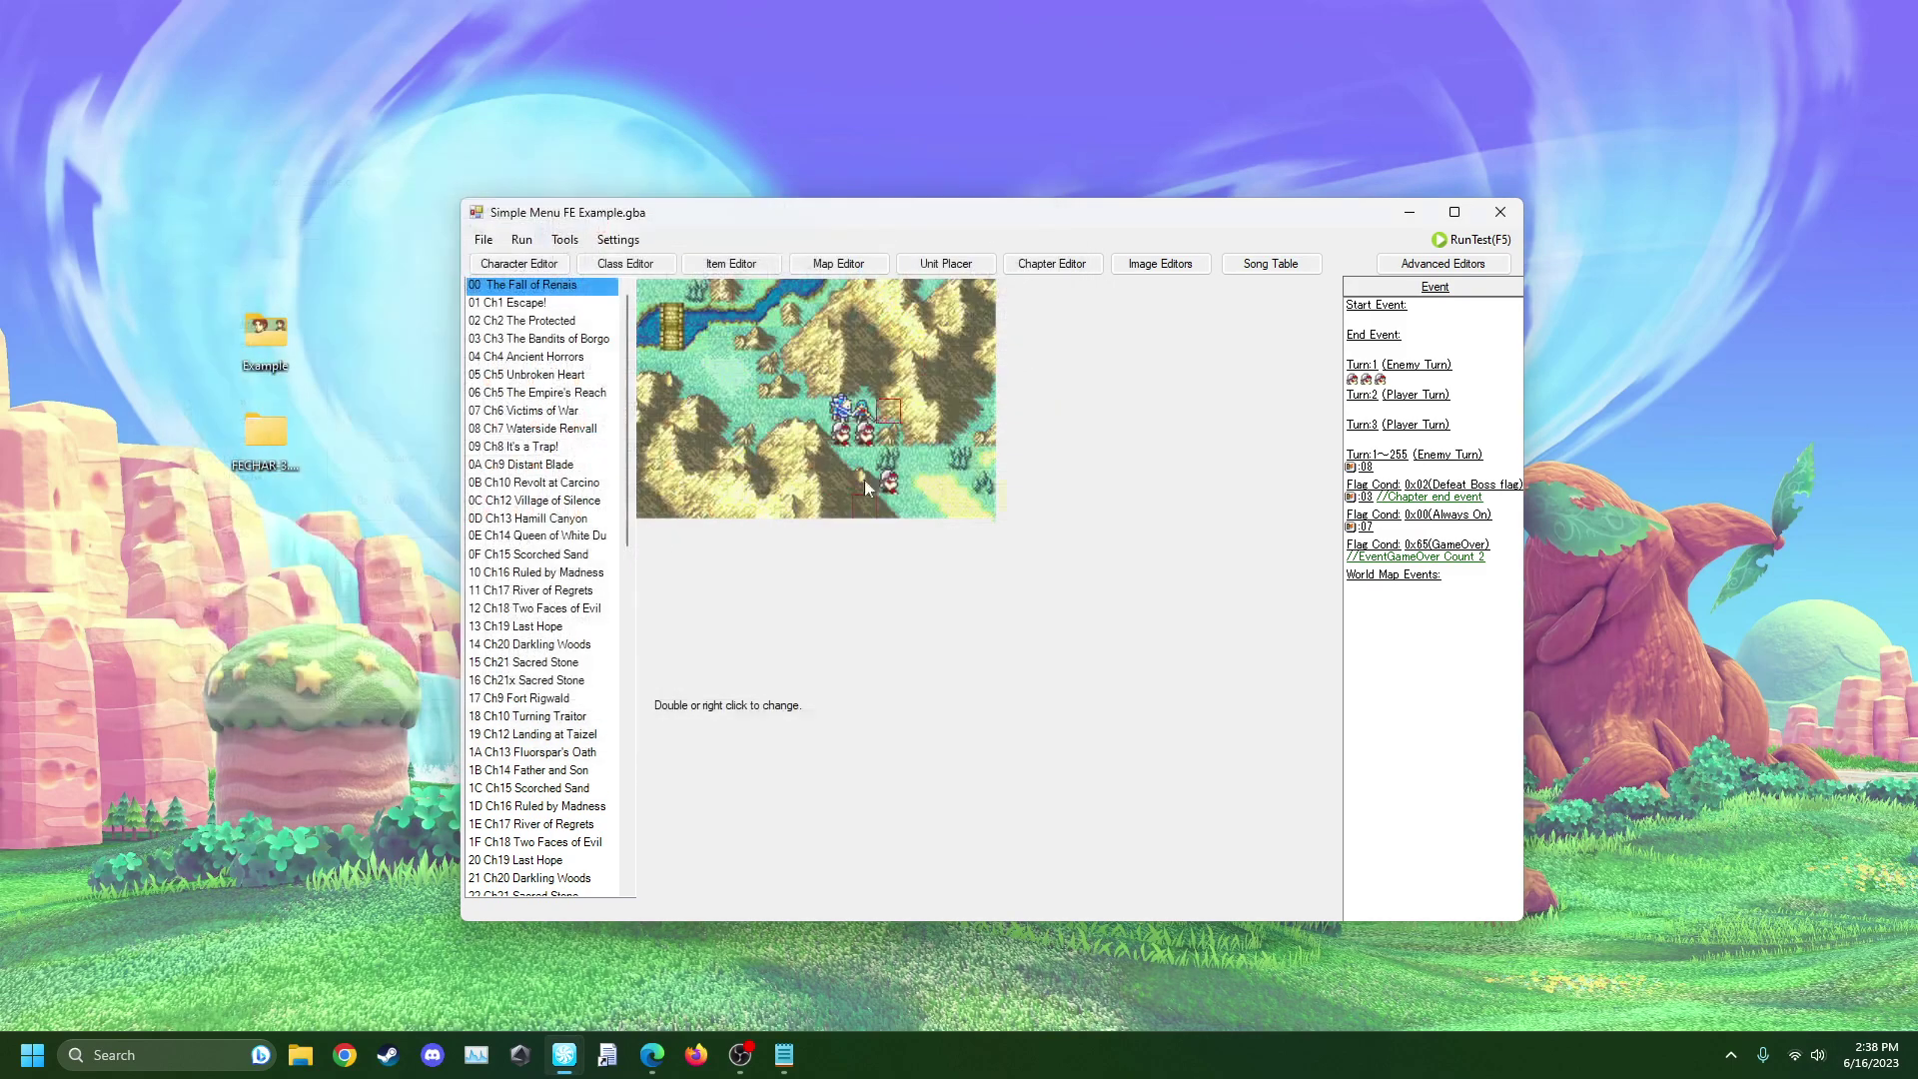
- Switch to Edge and review the Piskel site, the fecc 3.0.2 release page and FE-Repo's Portrait Repository folder list
click(662, 1061)
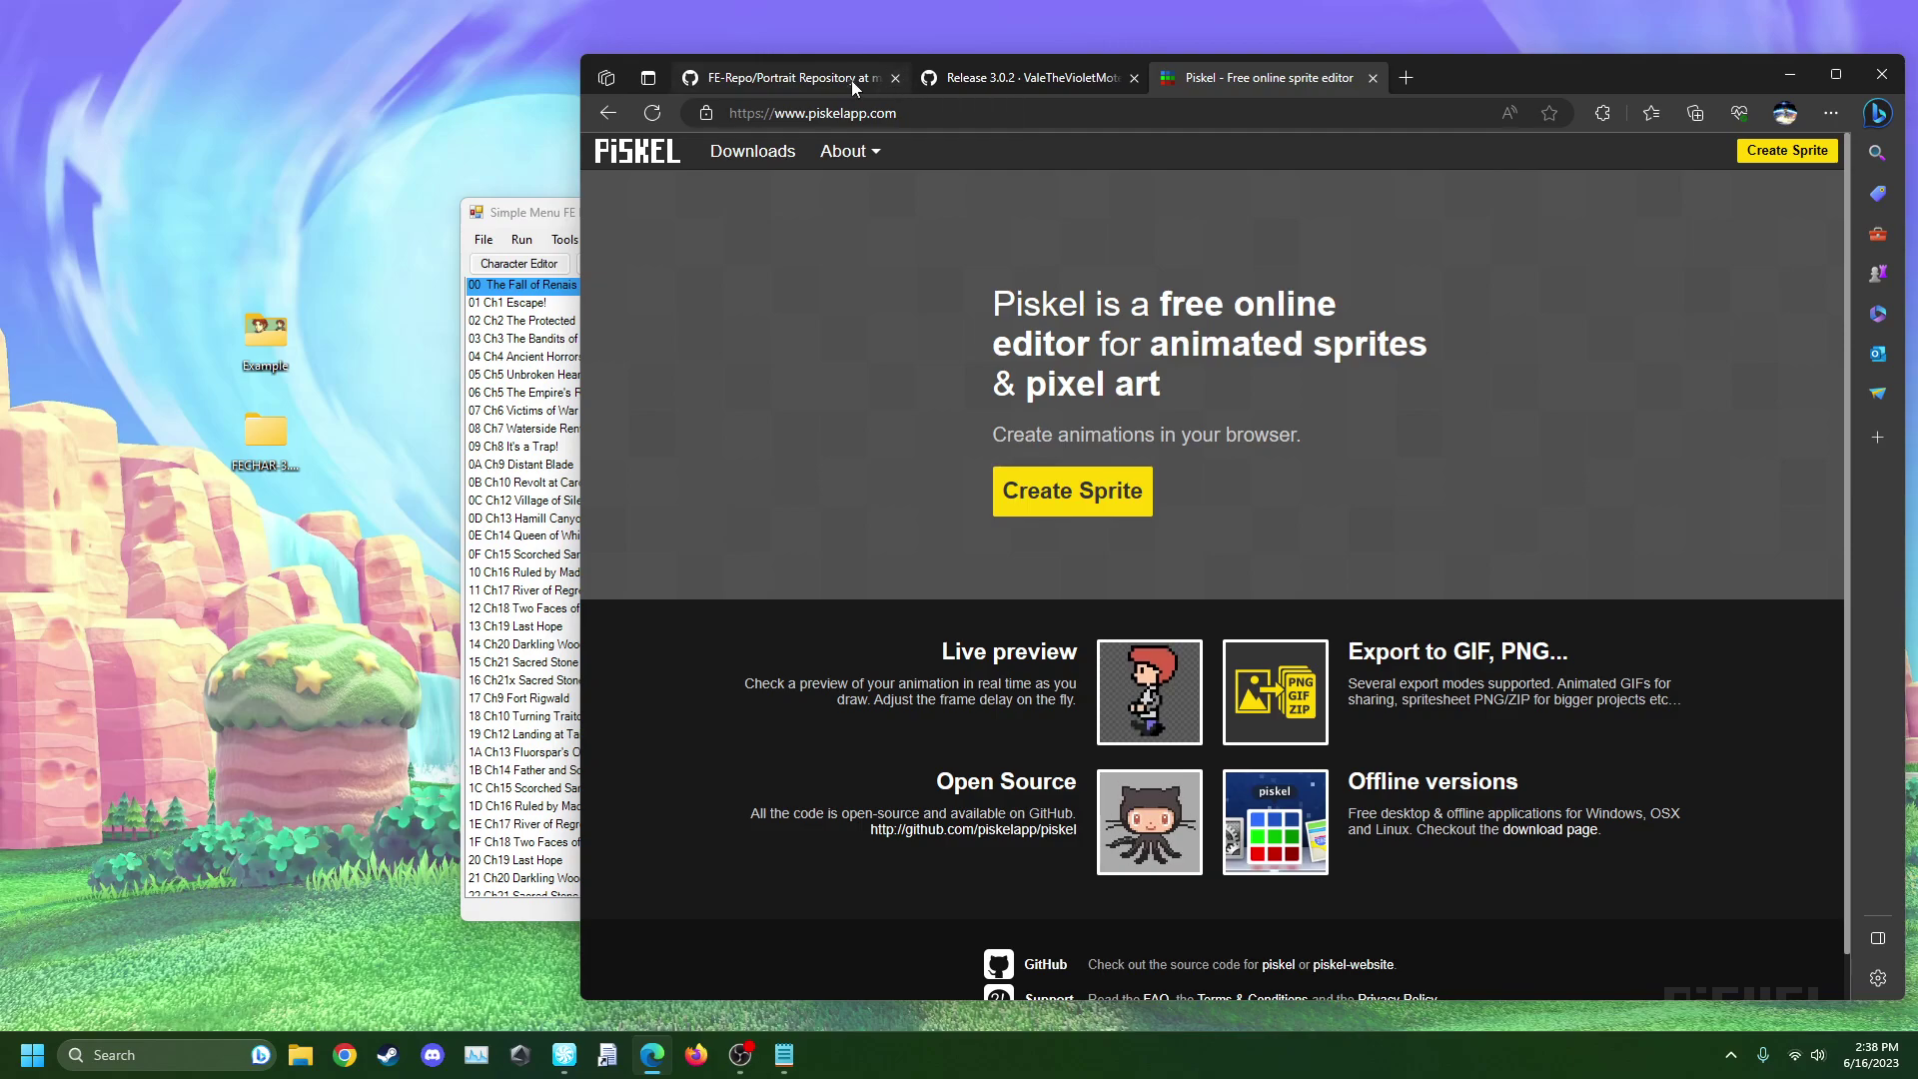
drag(1473, 86, 1419, 86)
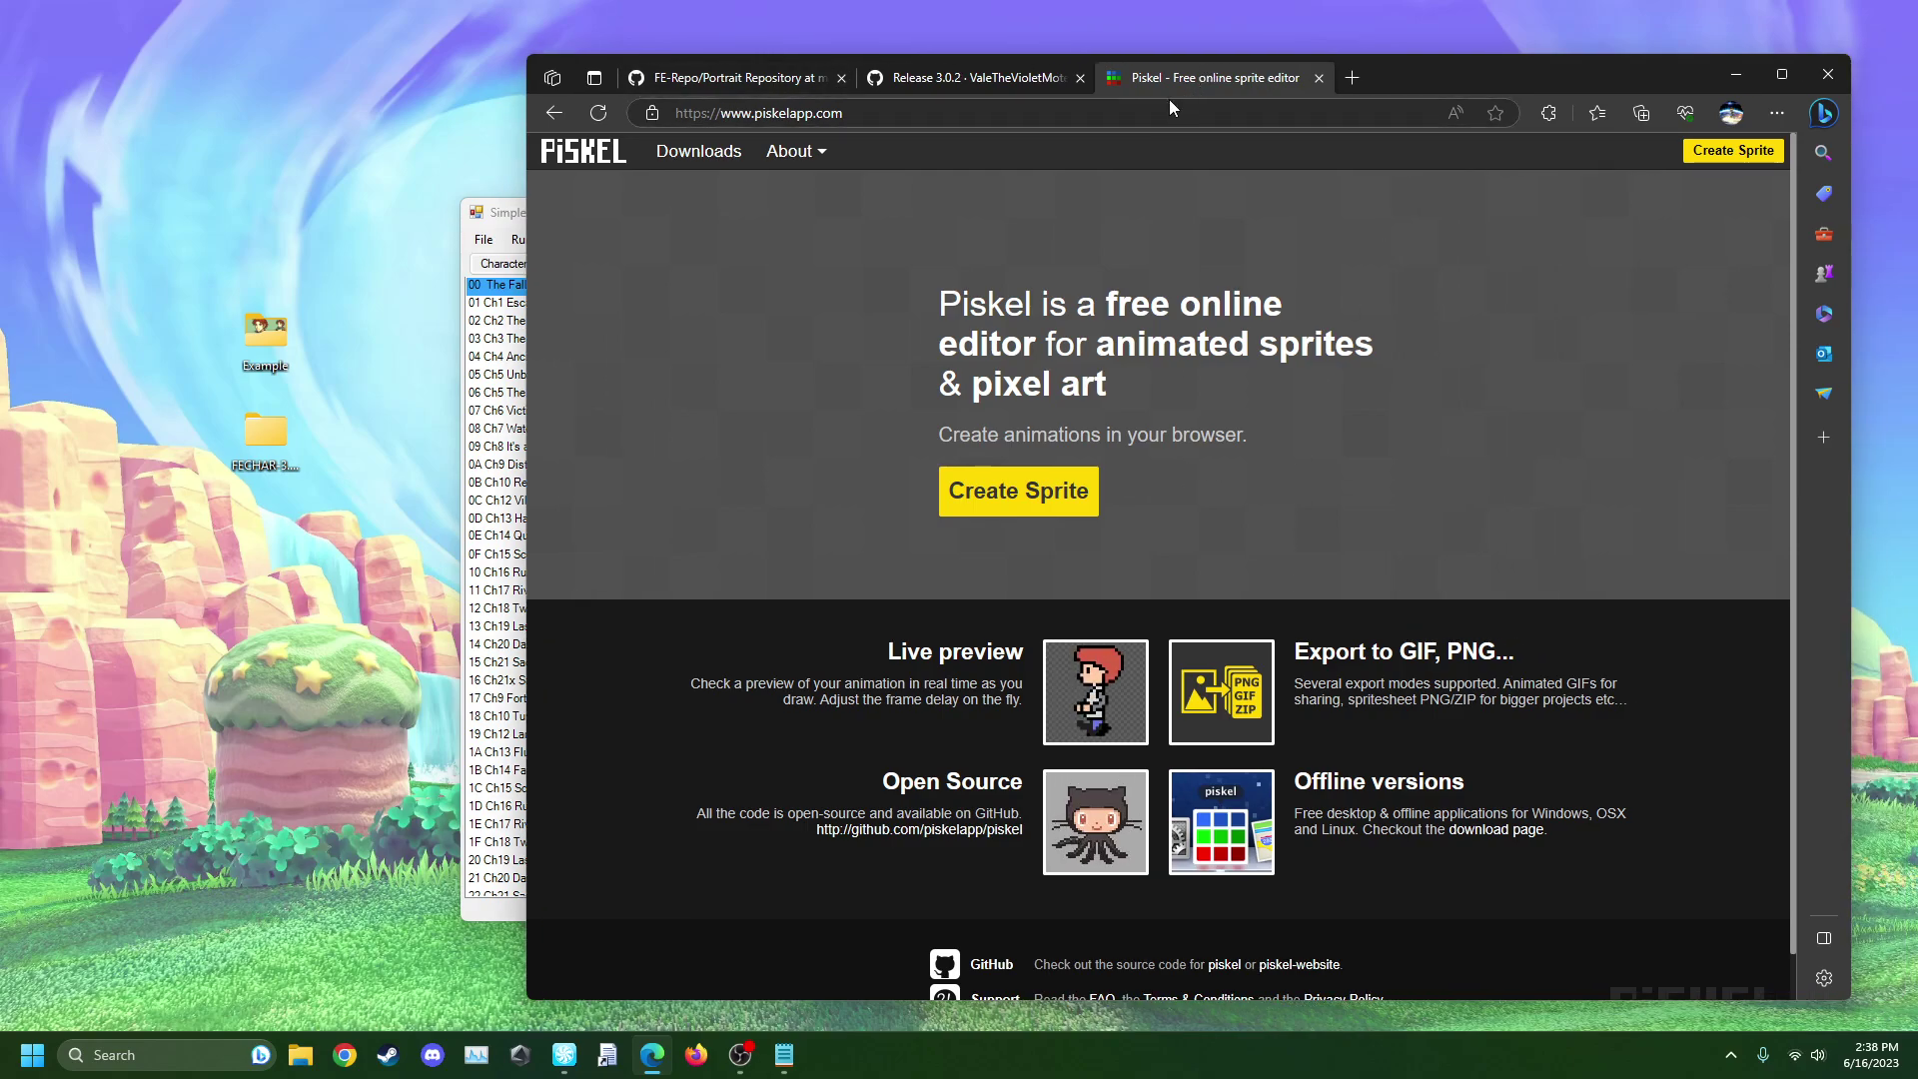
click(973, 78)
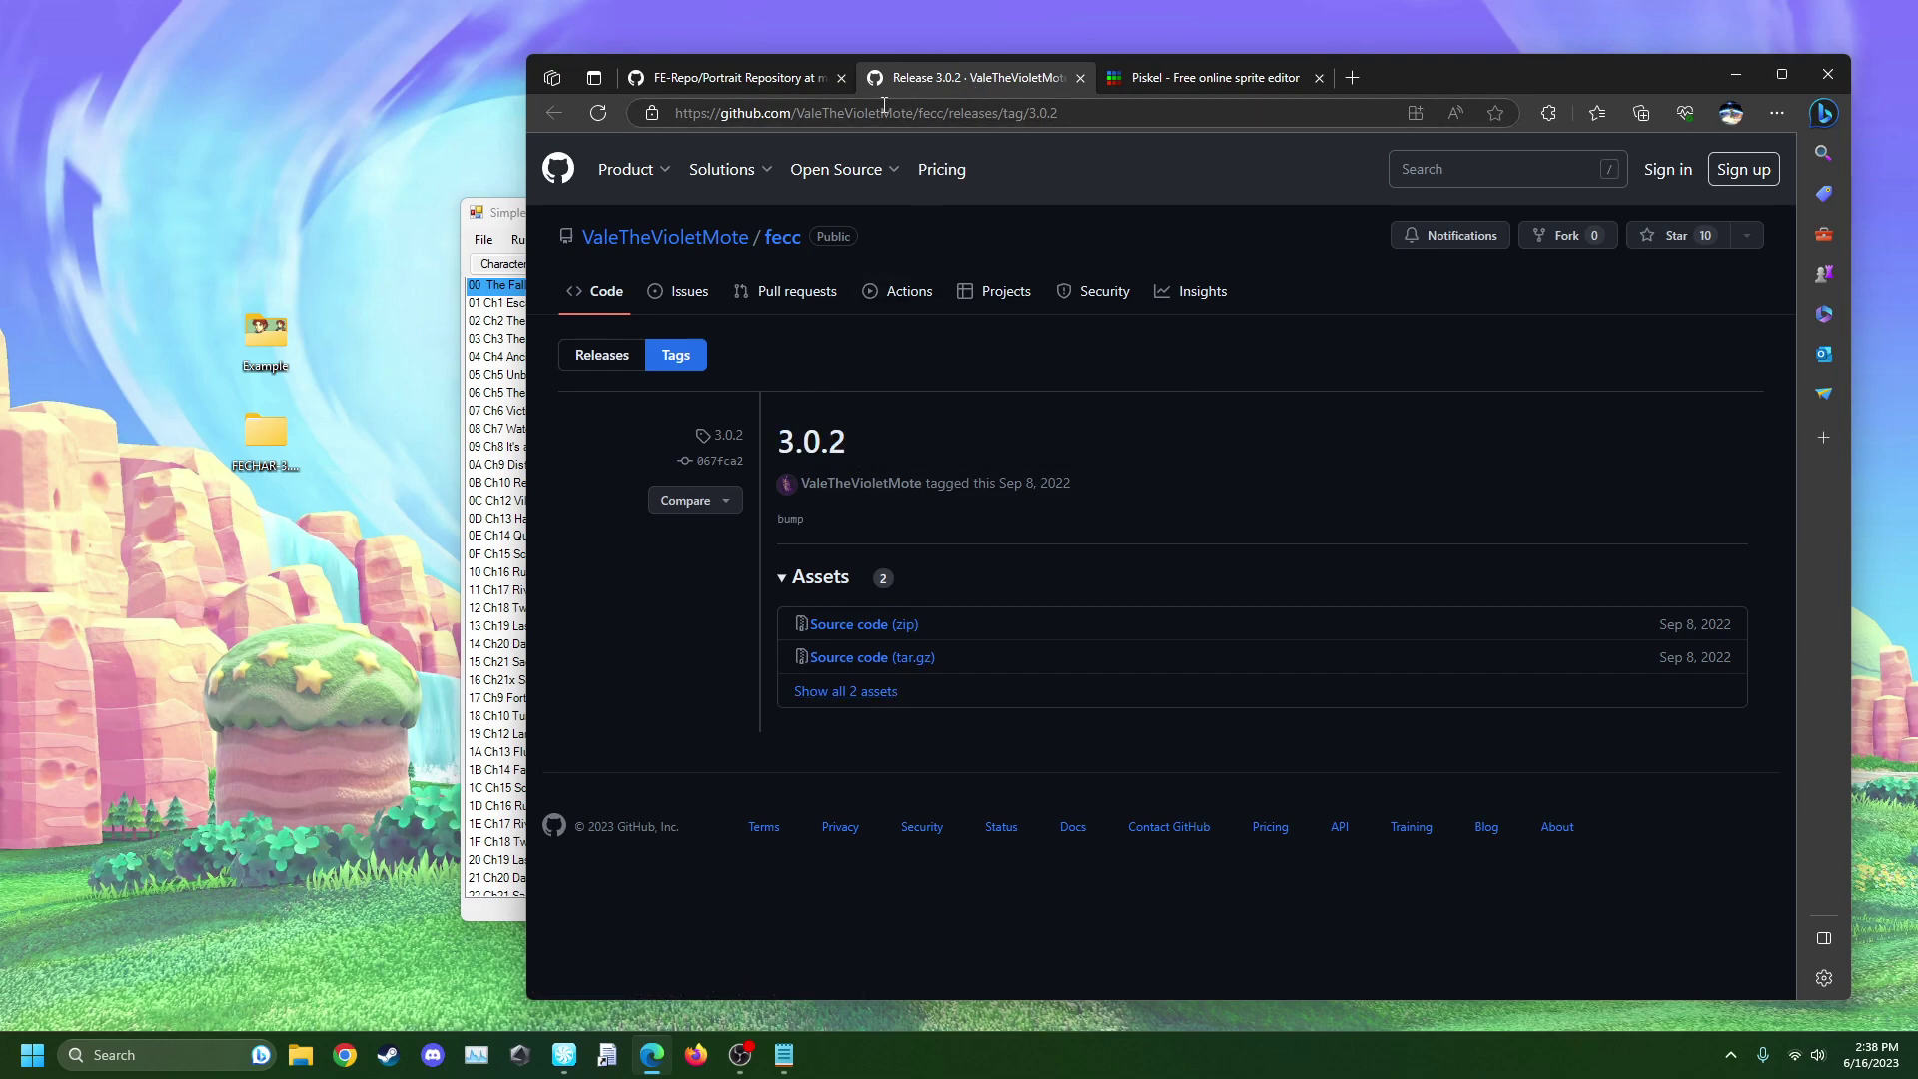
click(789, 77)
mouse_move(839, 170)
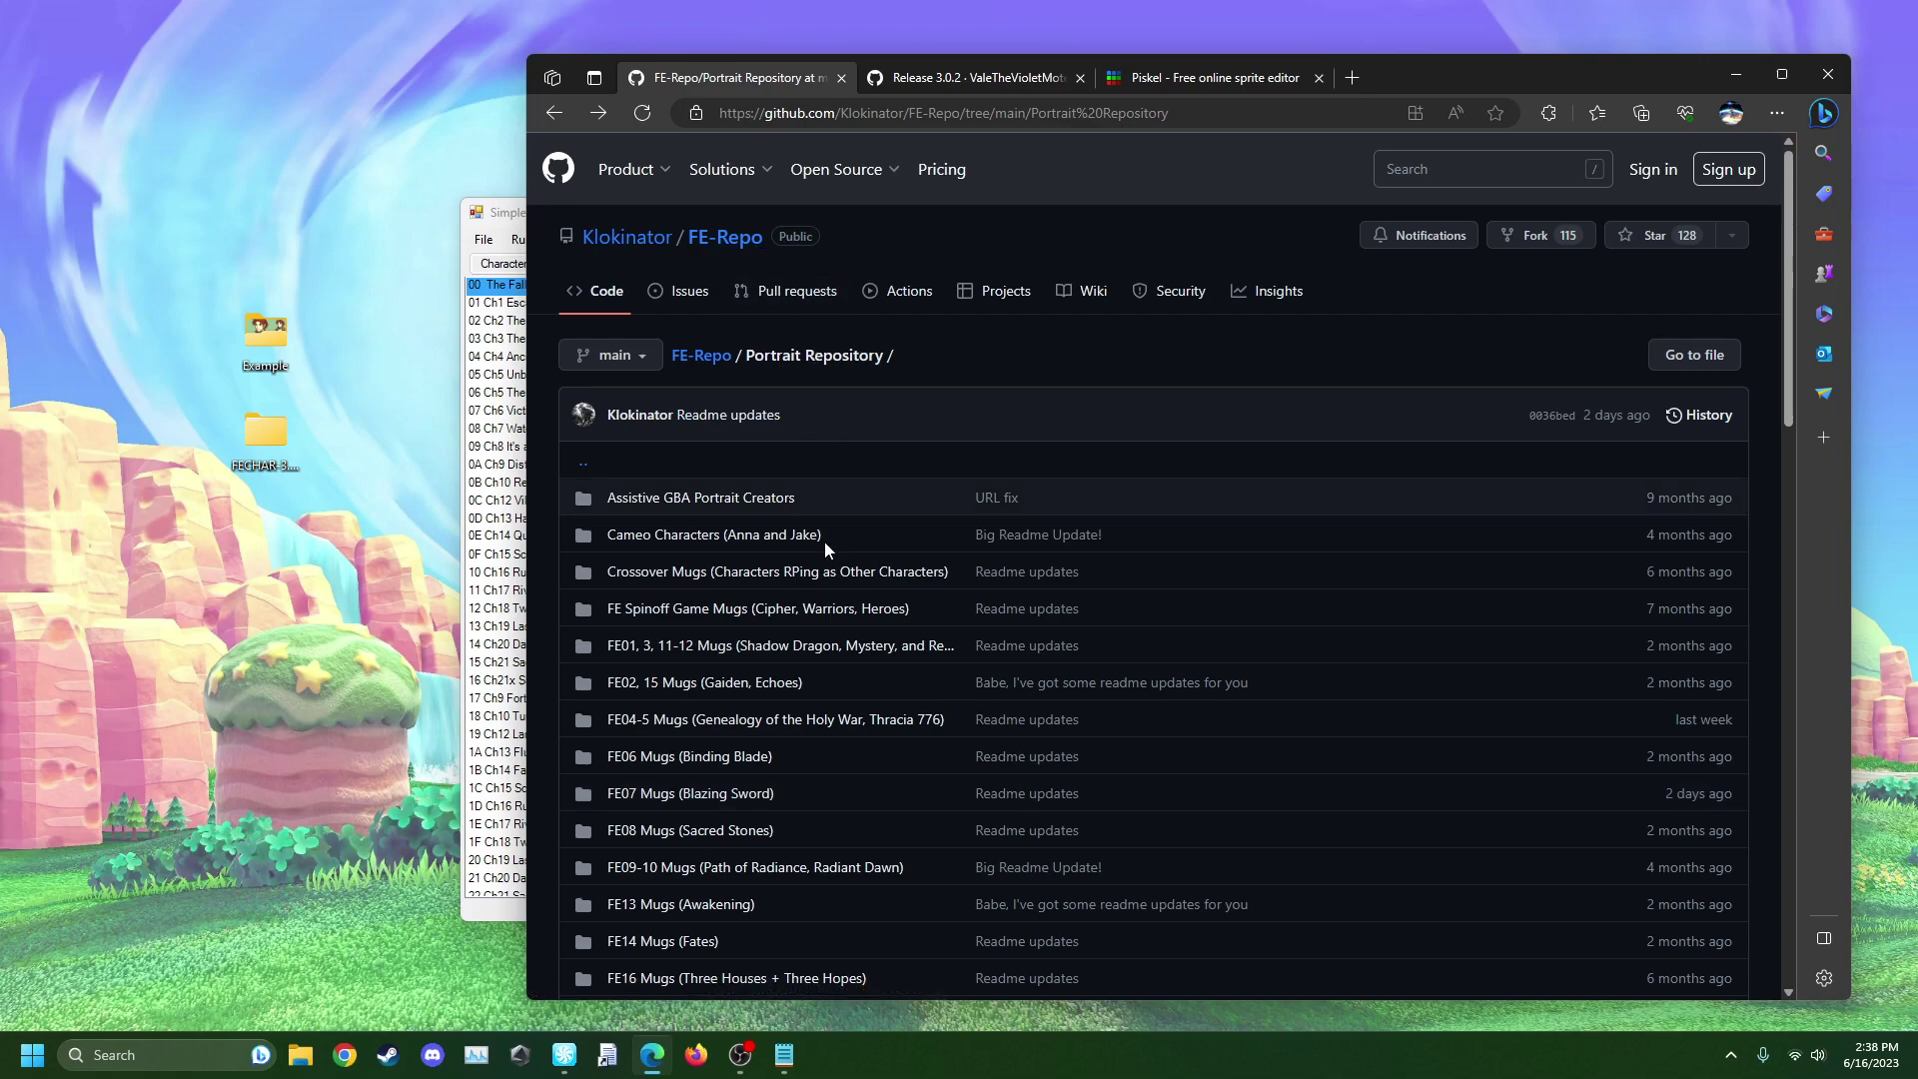
scroll(793, 660, down, 1)
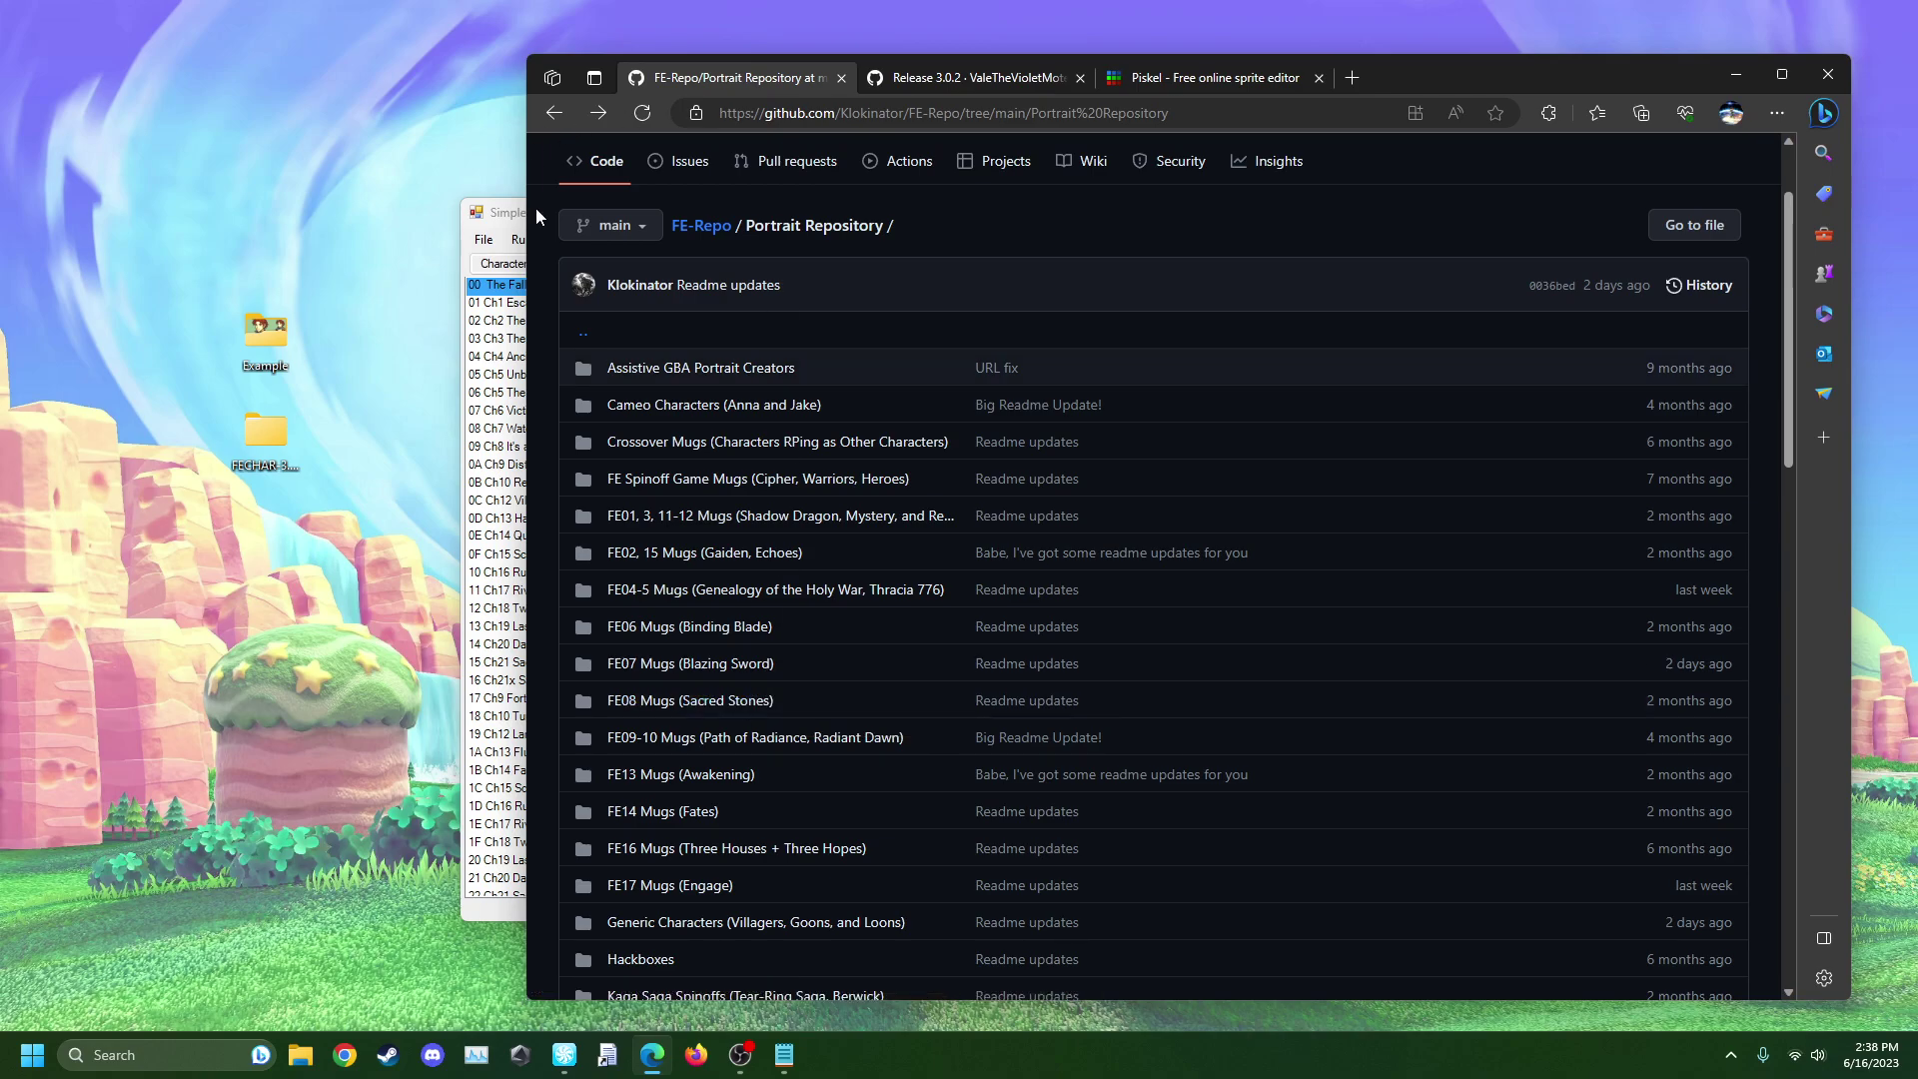
click(1726, 71)
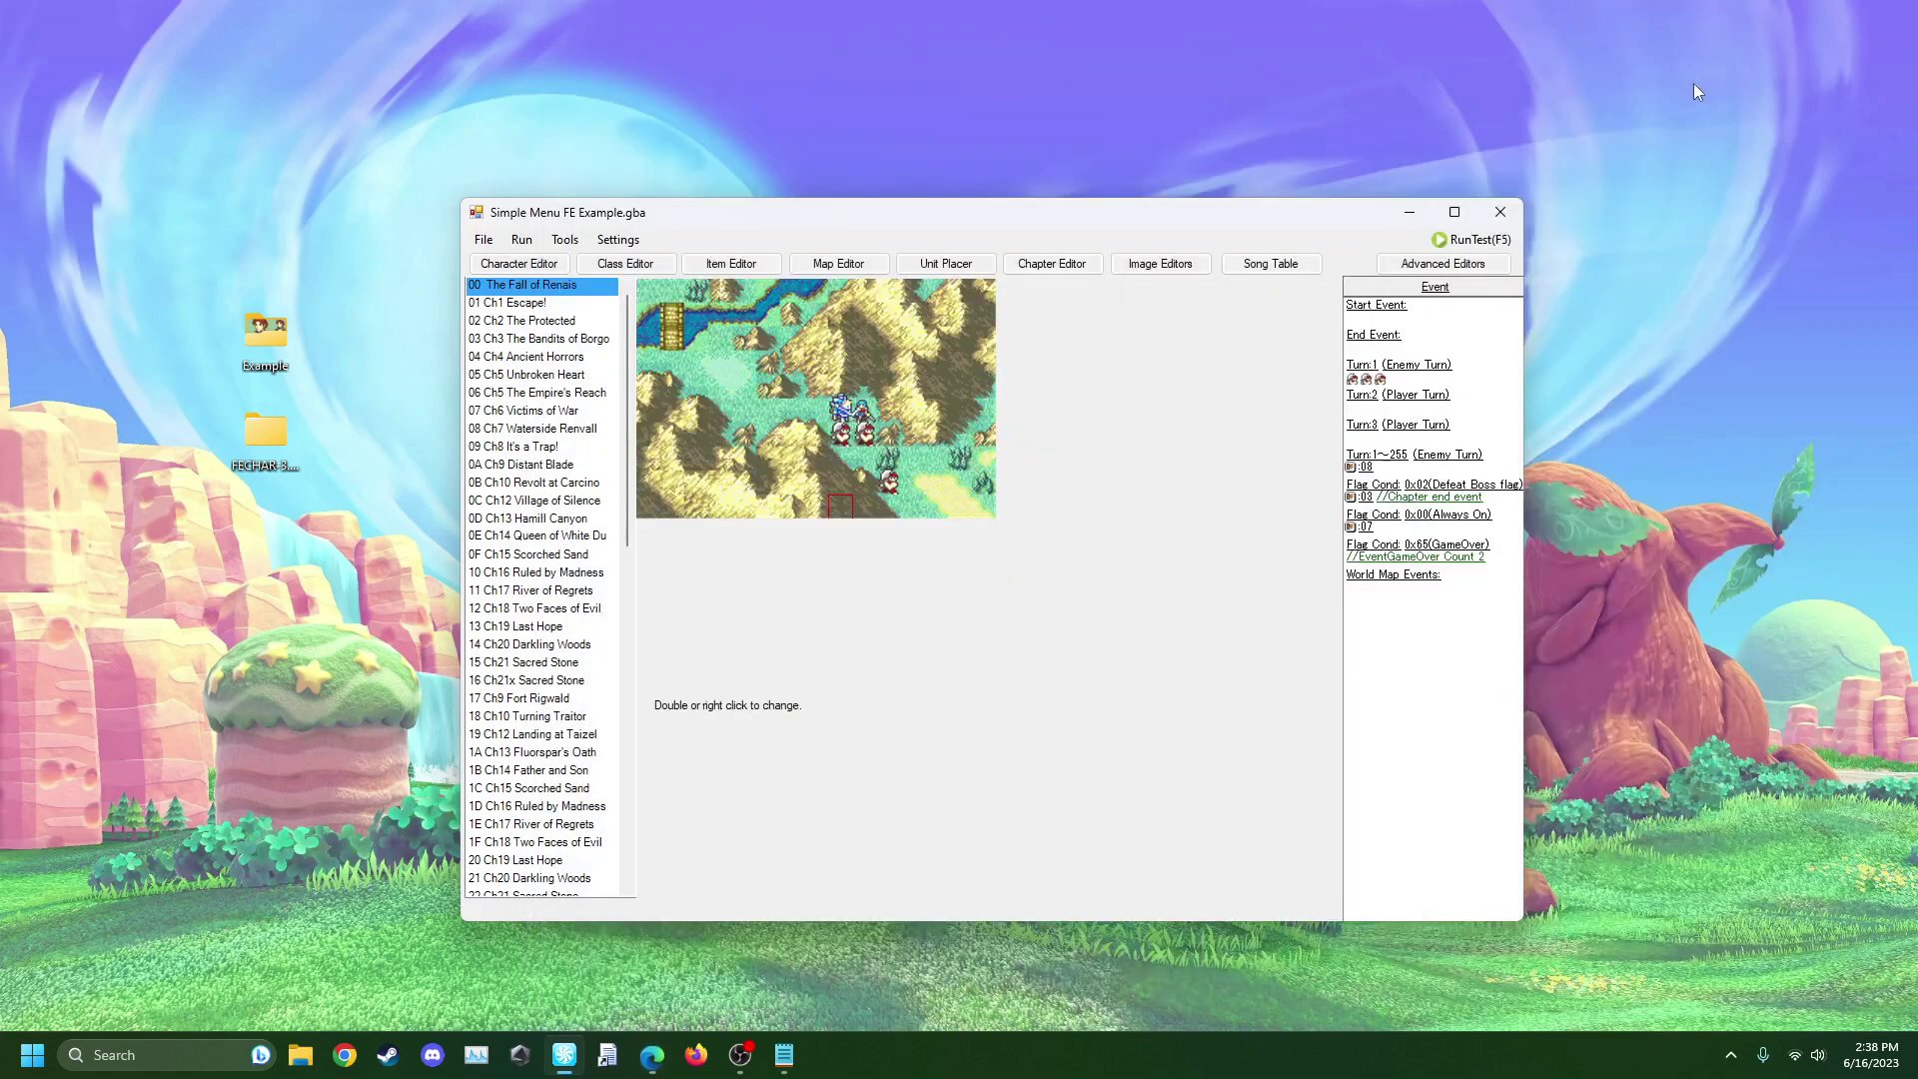
- Launch fechar-3.0.2.jar from the desktop's nested FECHAR-3.0.2 folder and reposition the Fire Emblem Character Creator window
click(1408, 214)
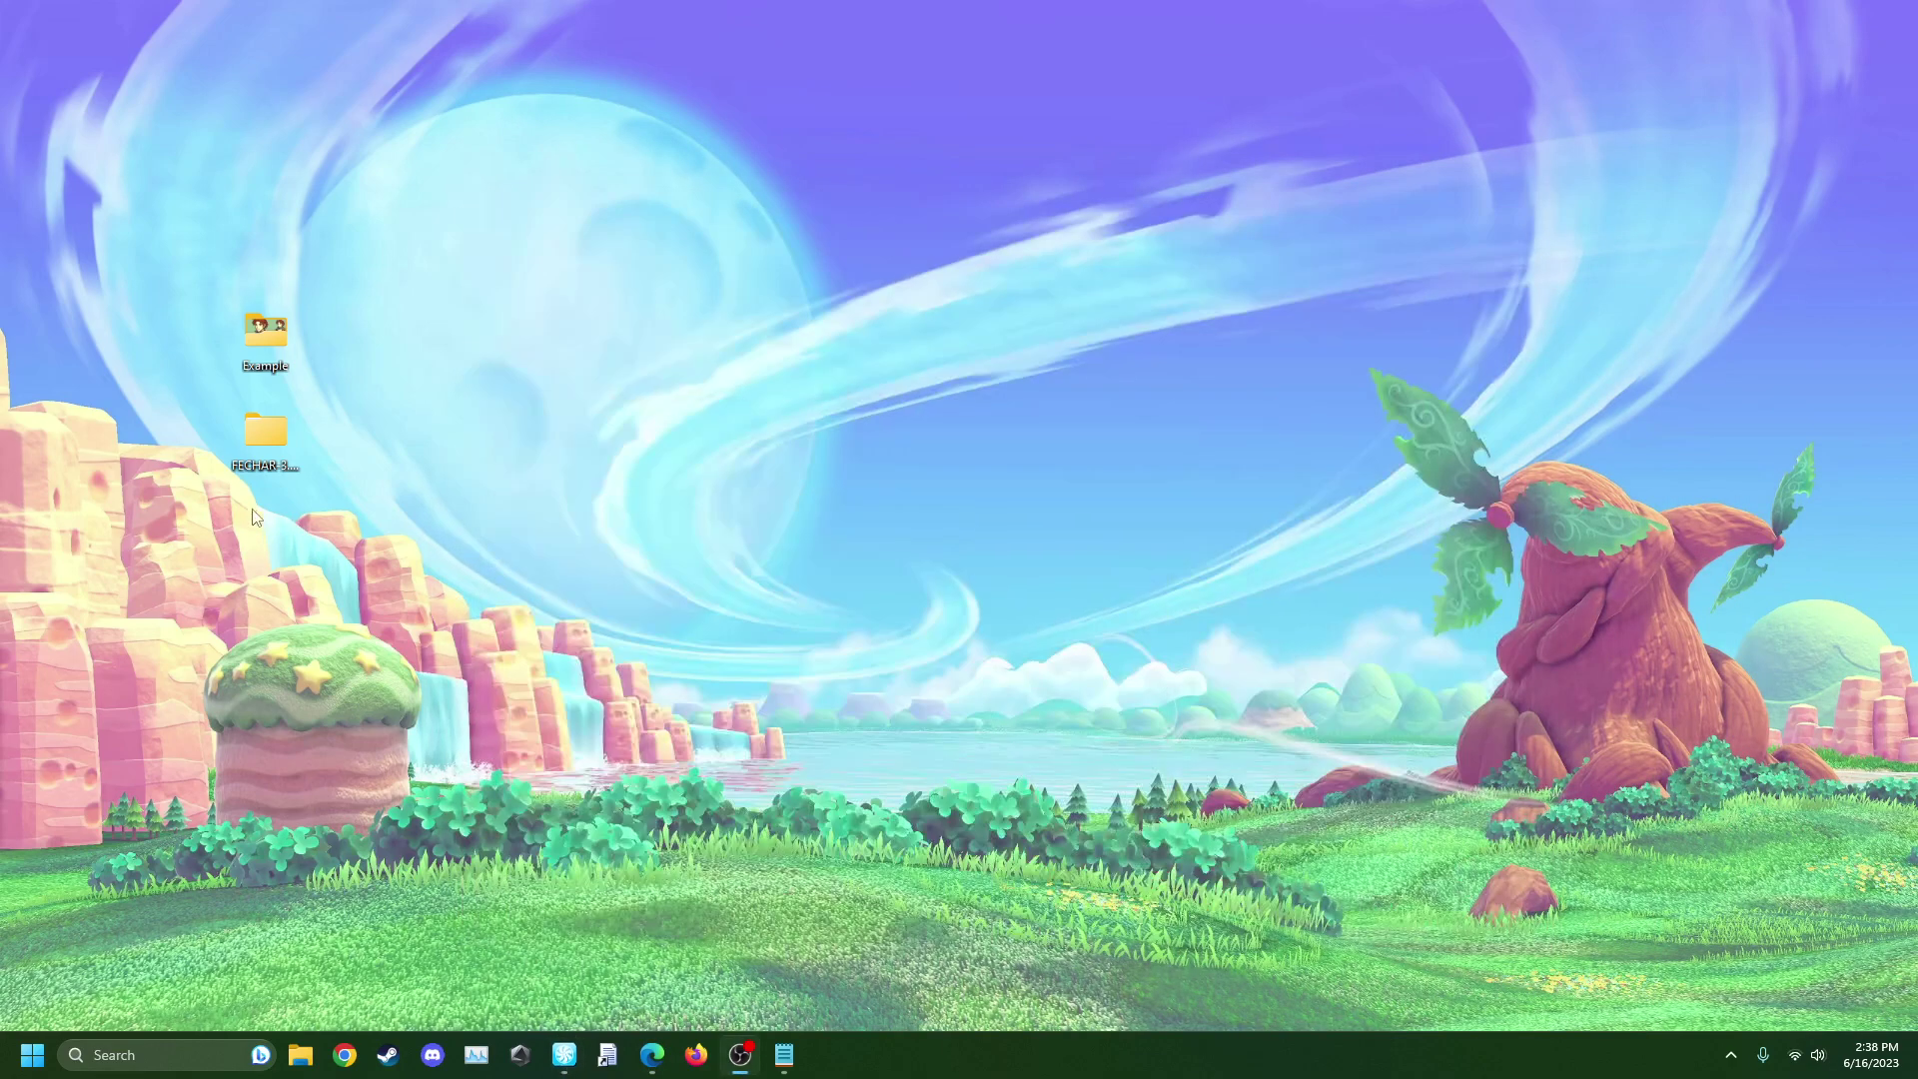
double_click(260, 434)
click(409, 549)
double_click(410, 549)
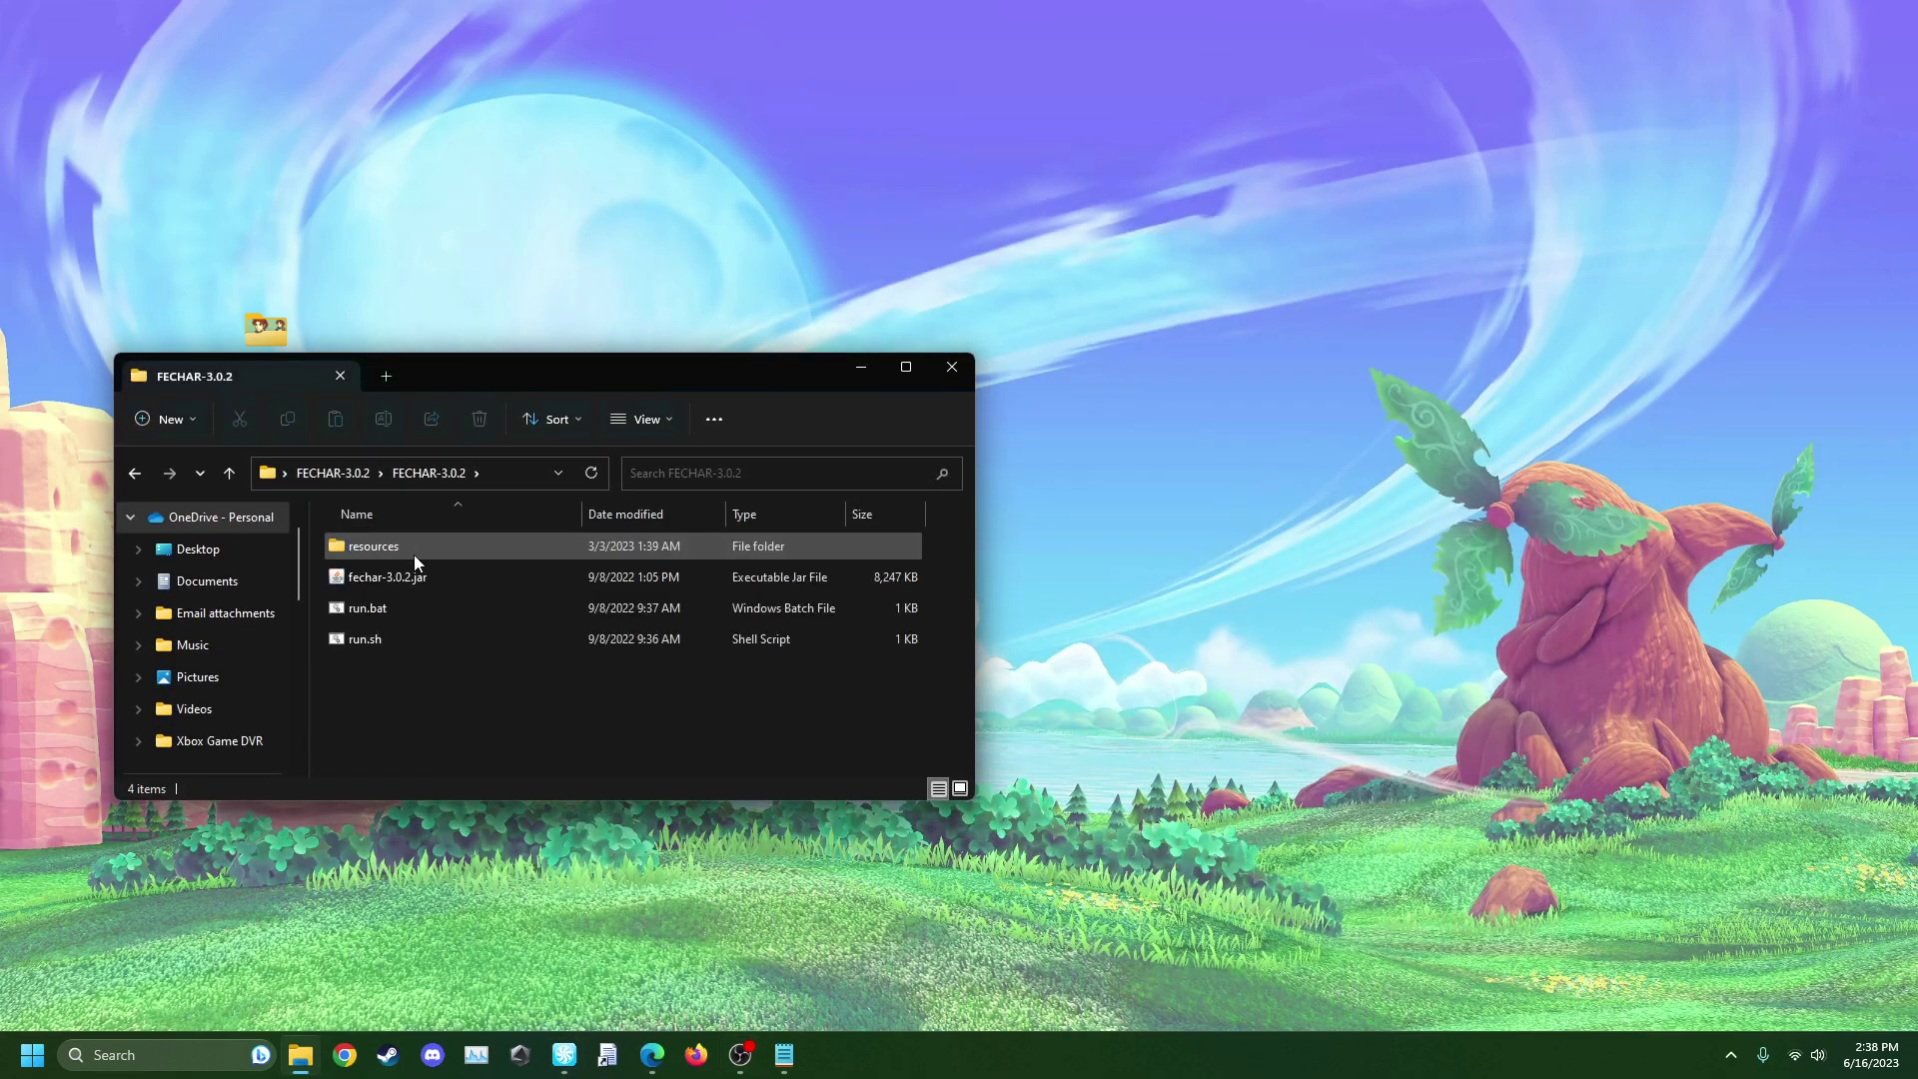
click(410, 585)
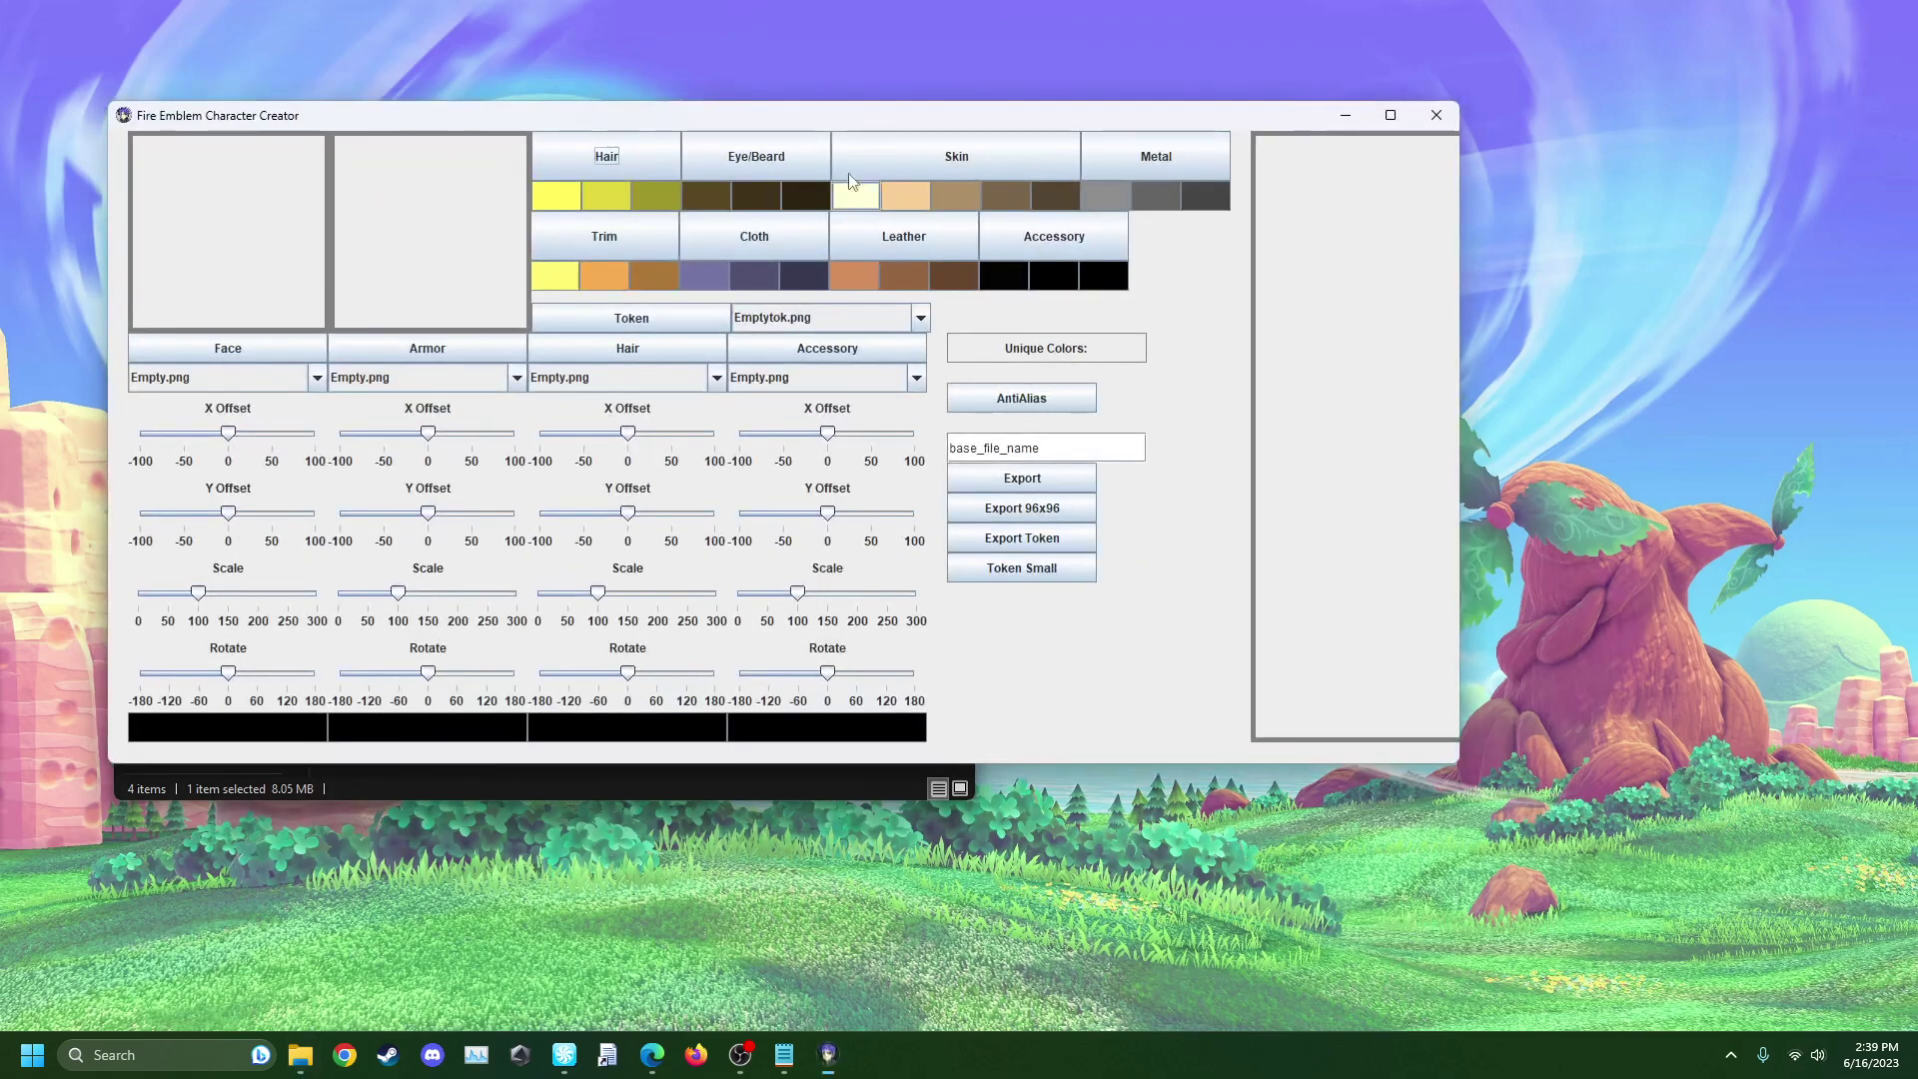
drag(799, 115, 1026, 117)
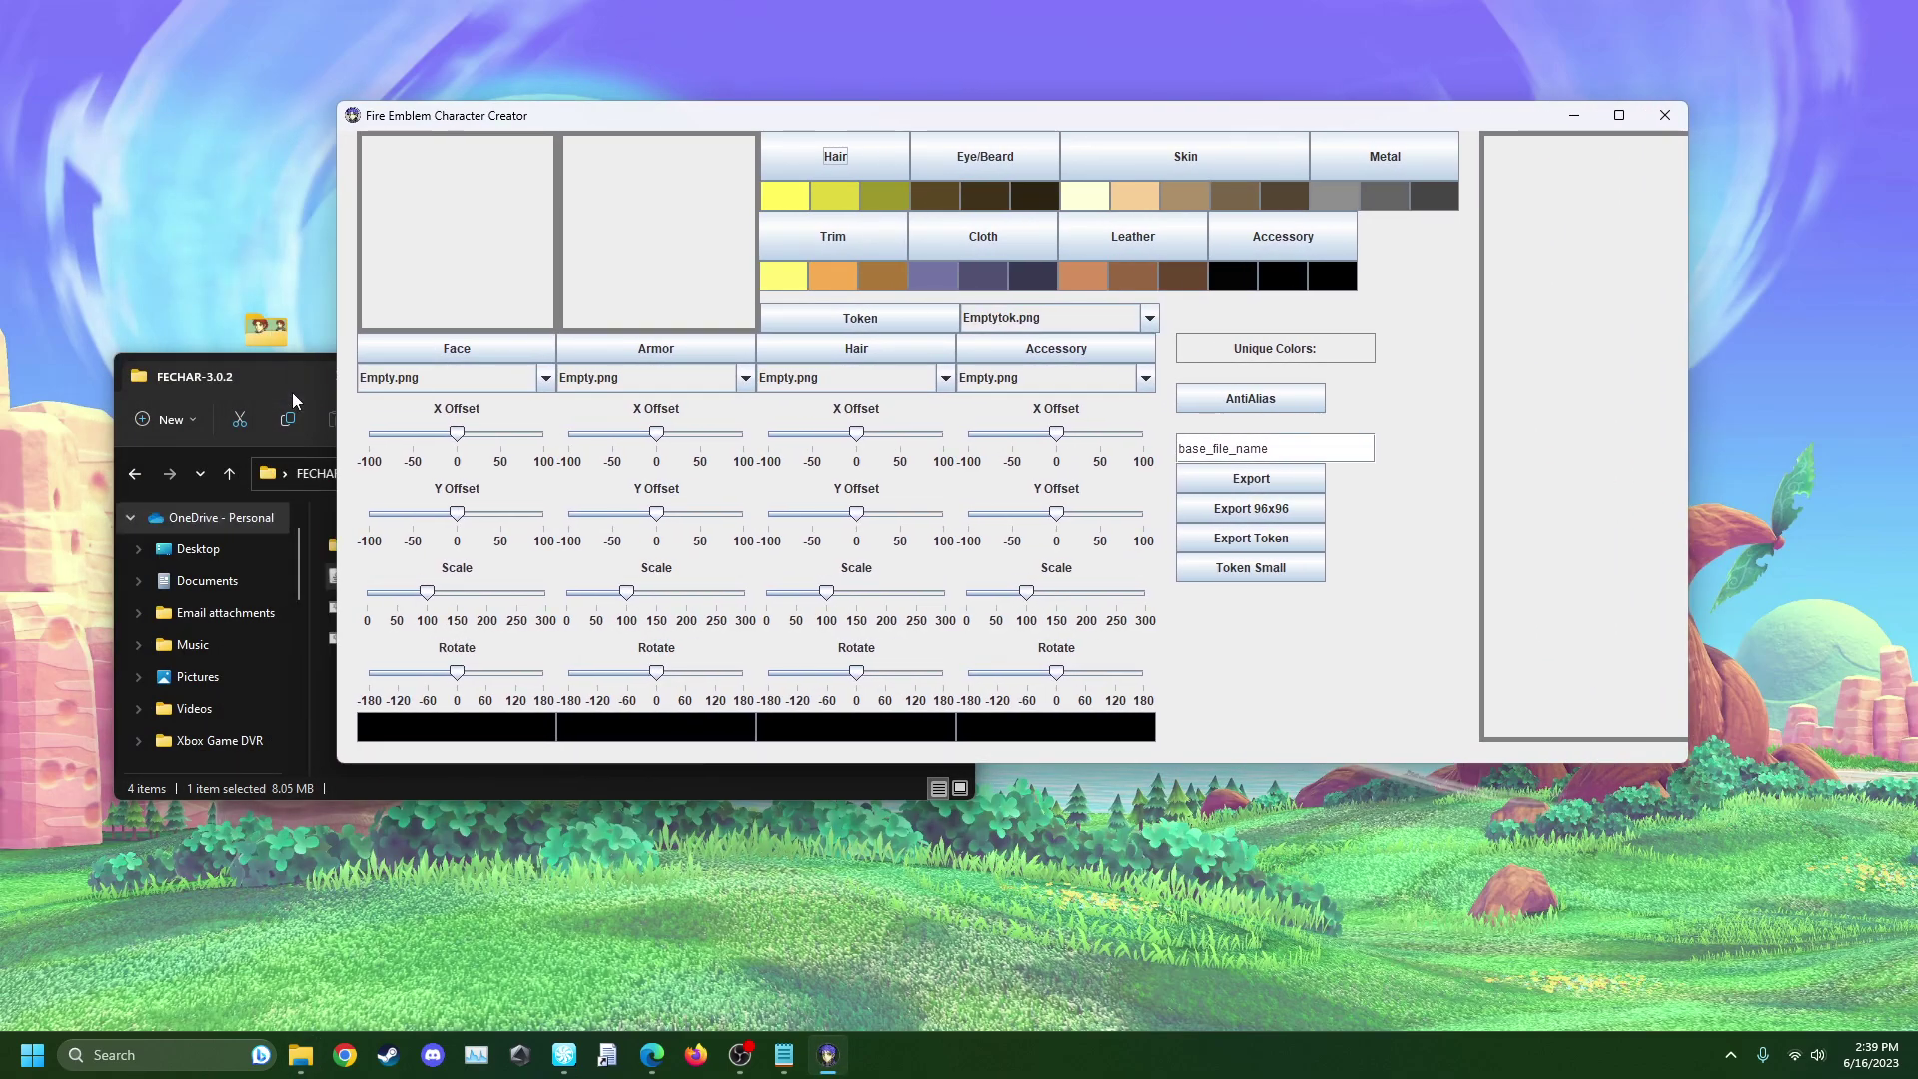
- Inspect the outer FECHAR-3.0.2 folder and its extracted subfolder, and return to the Fire Emblem Character Creator
click(291, 391)
key(alt+Left)
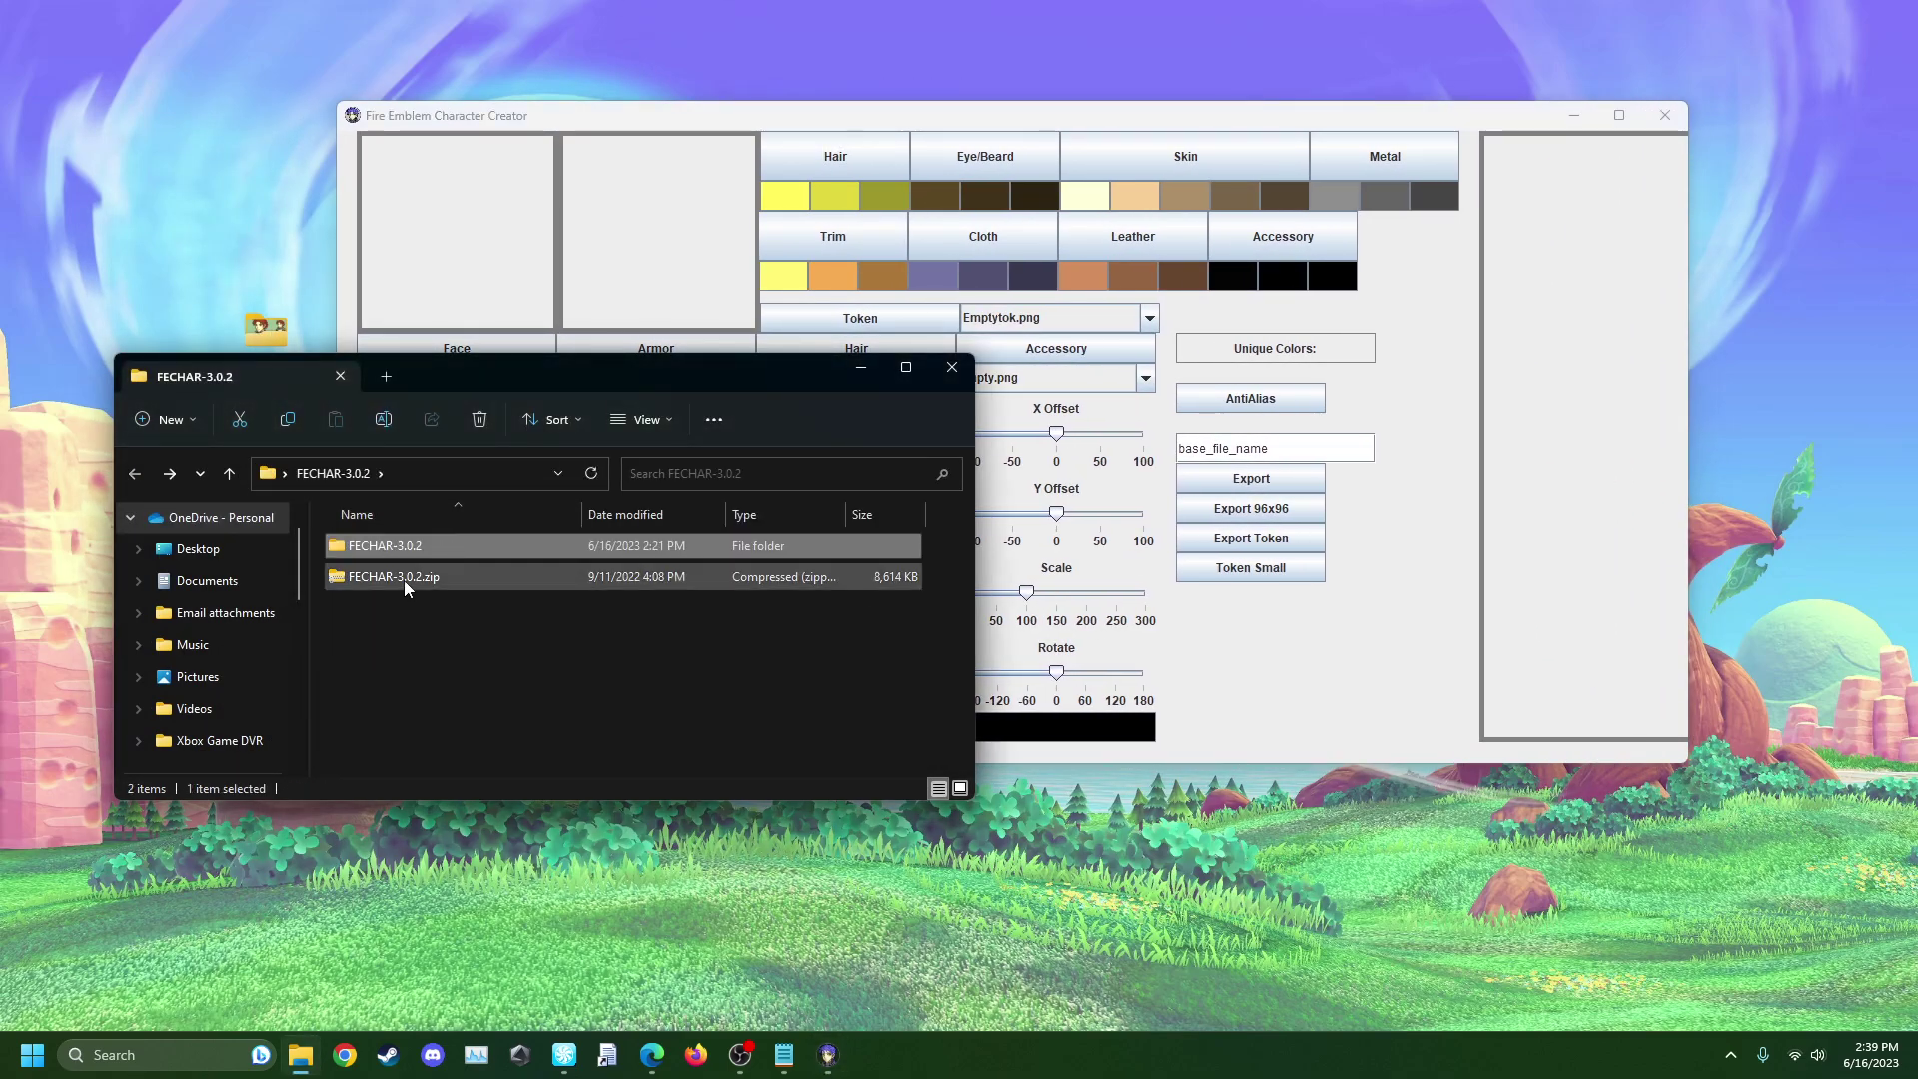
double_click(403, 548)
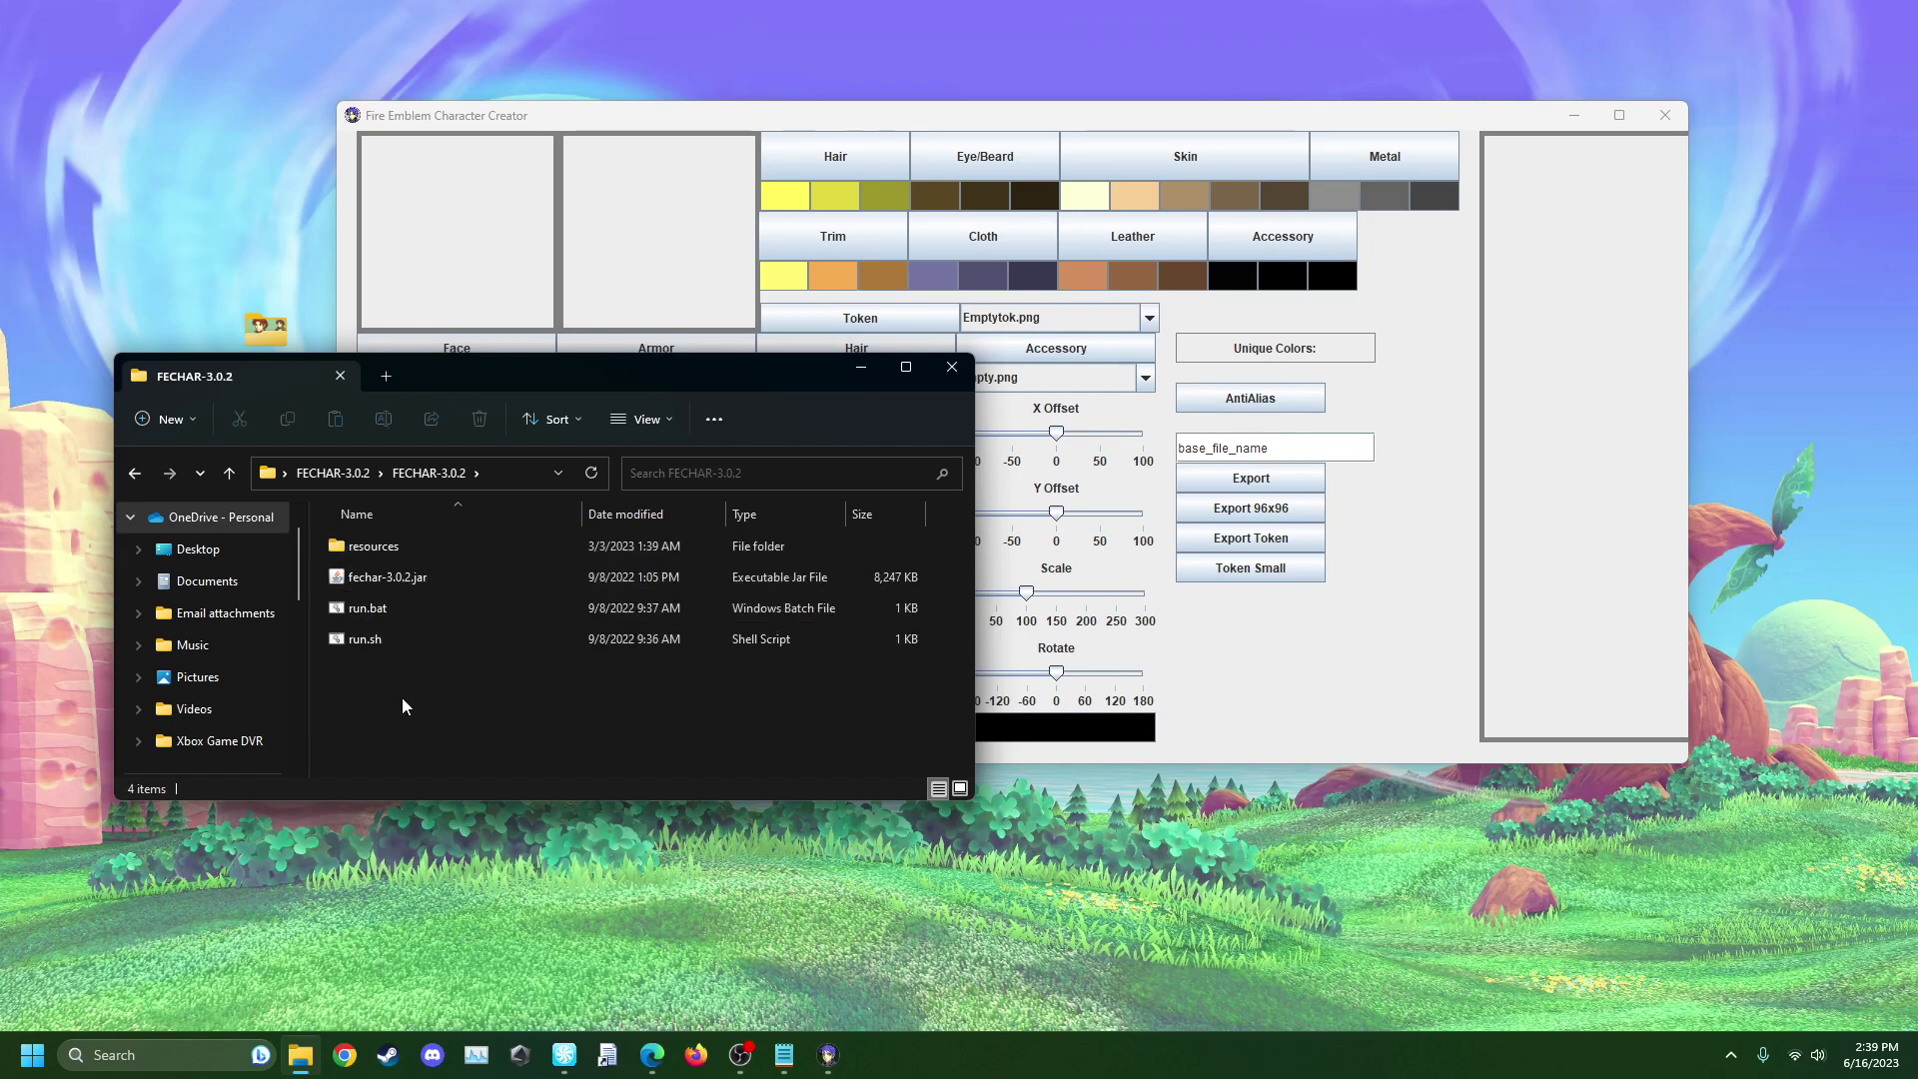
click(1370, 650)
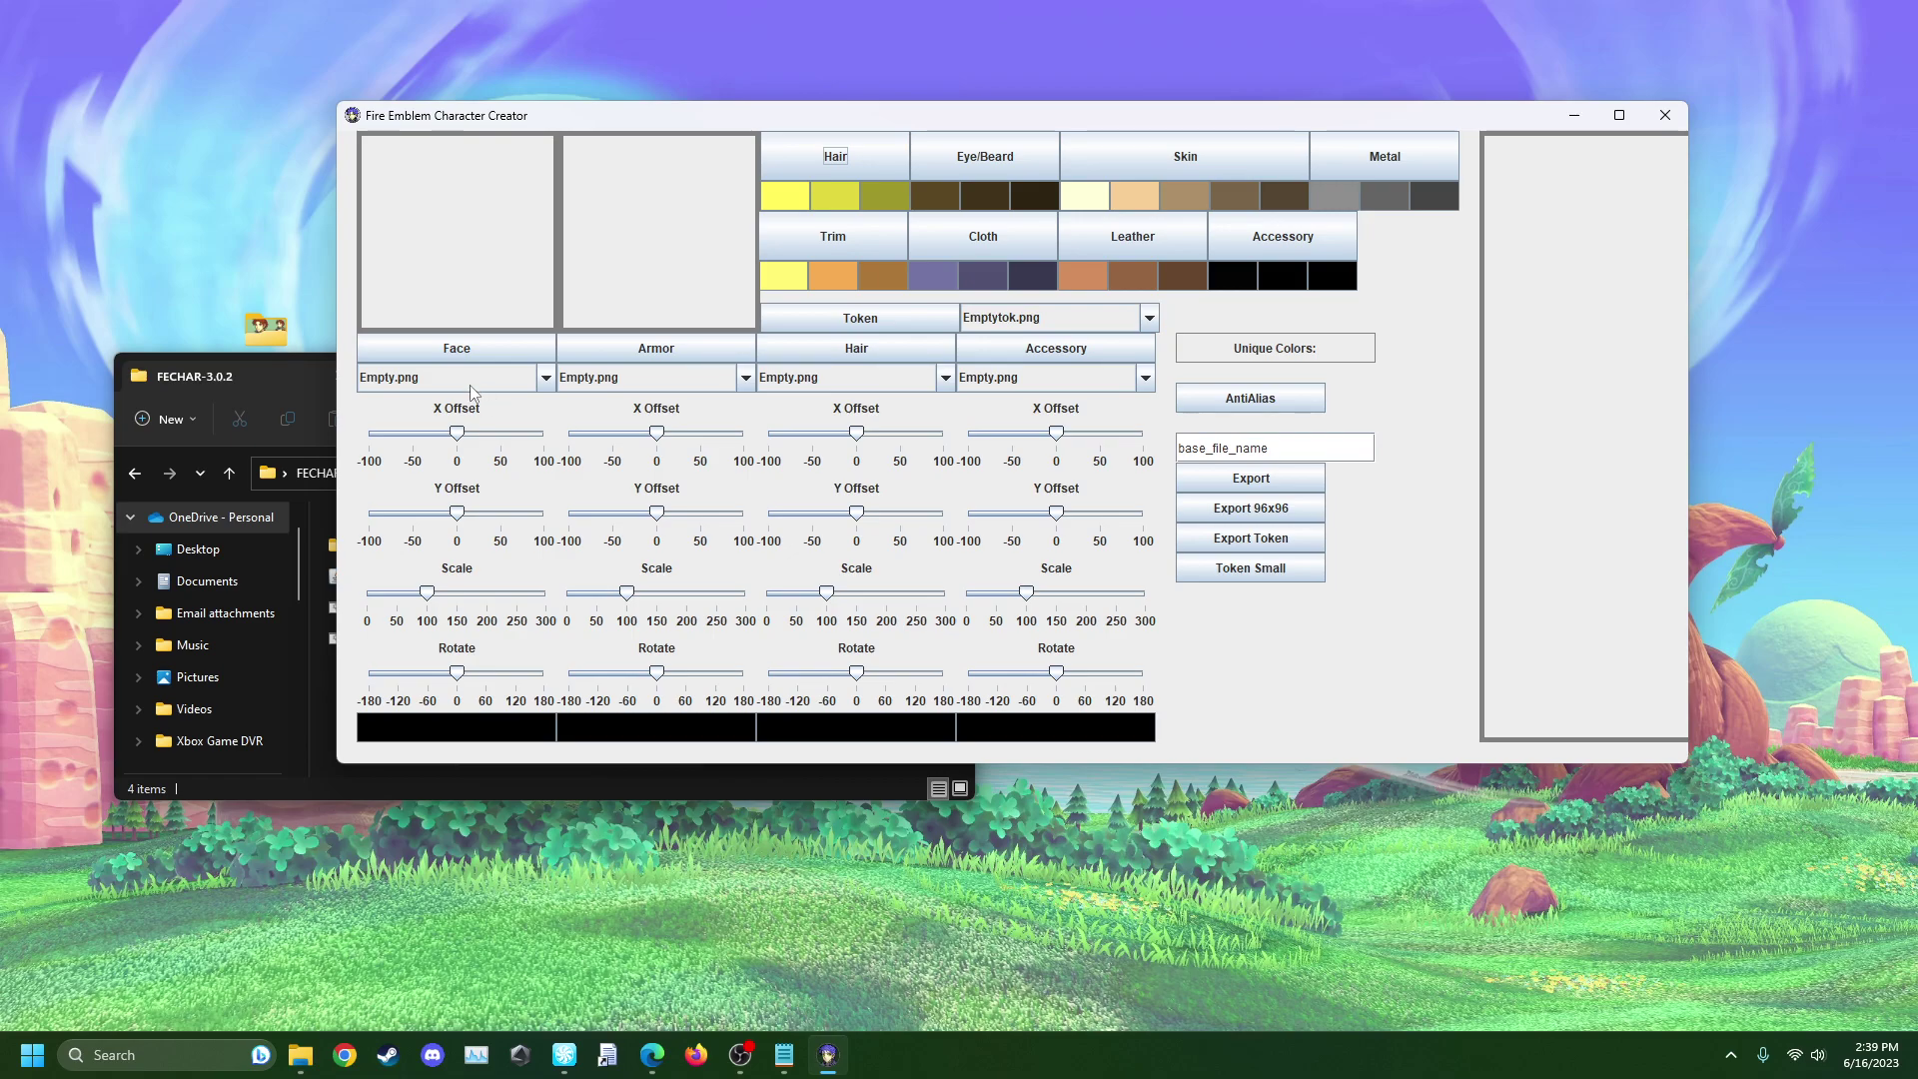
- Set the portrait's armor to Eliwood and its face to Wil
click(595, 382)
drag(744, 427, 744, 450)
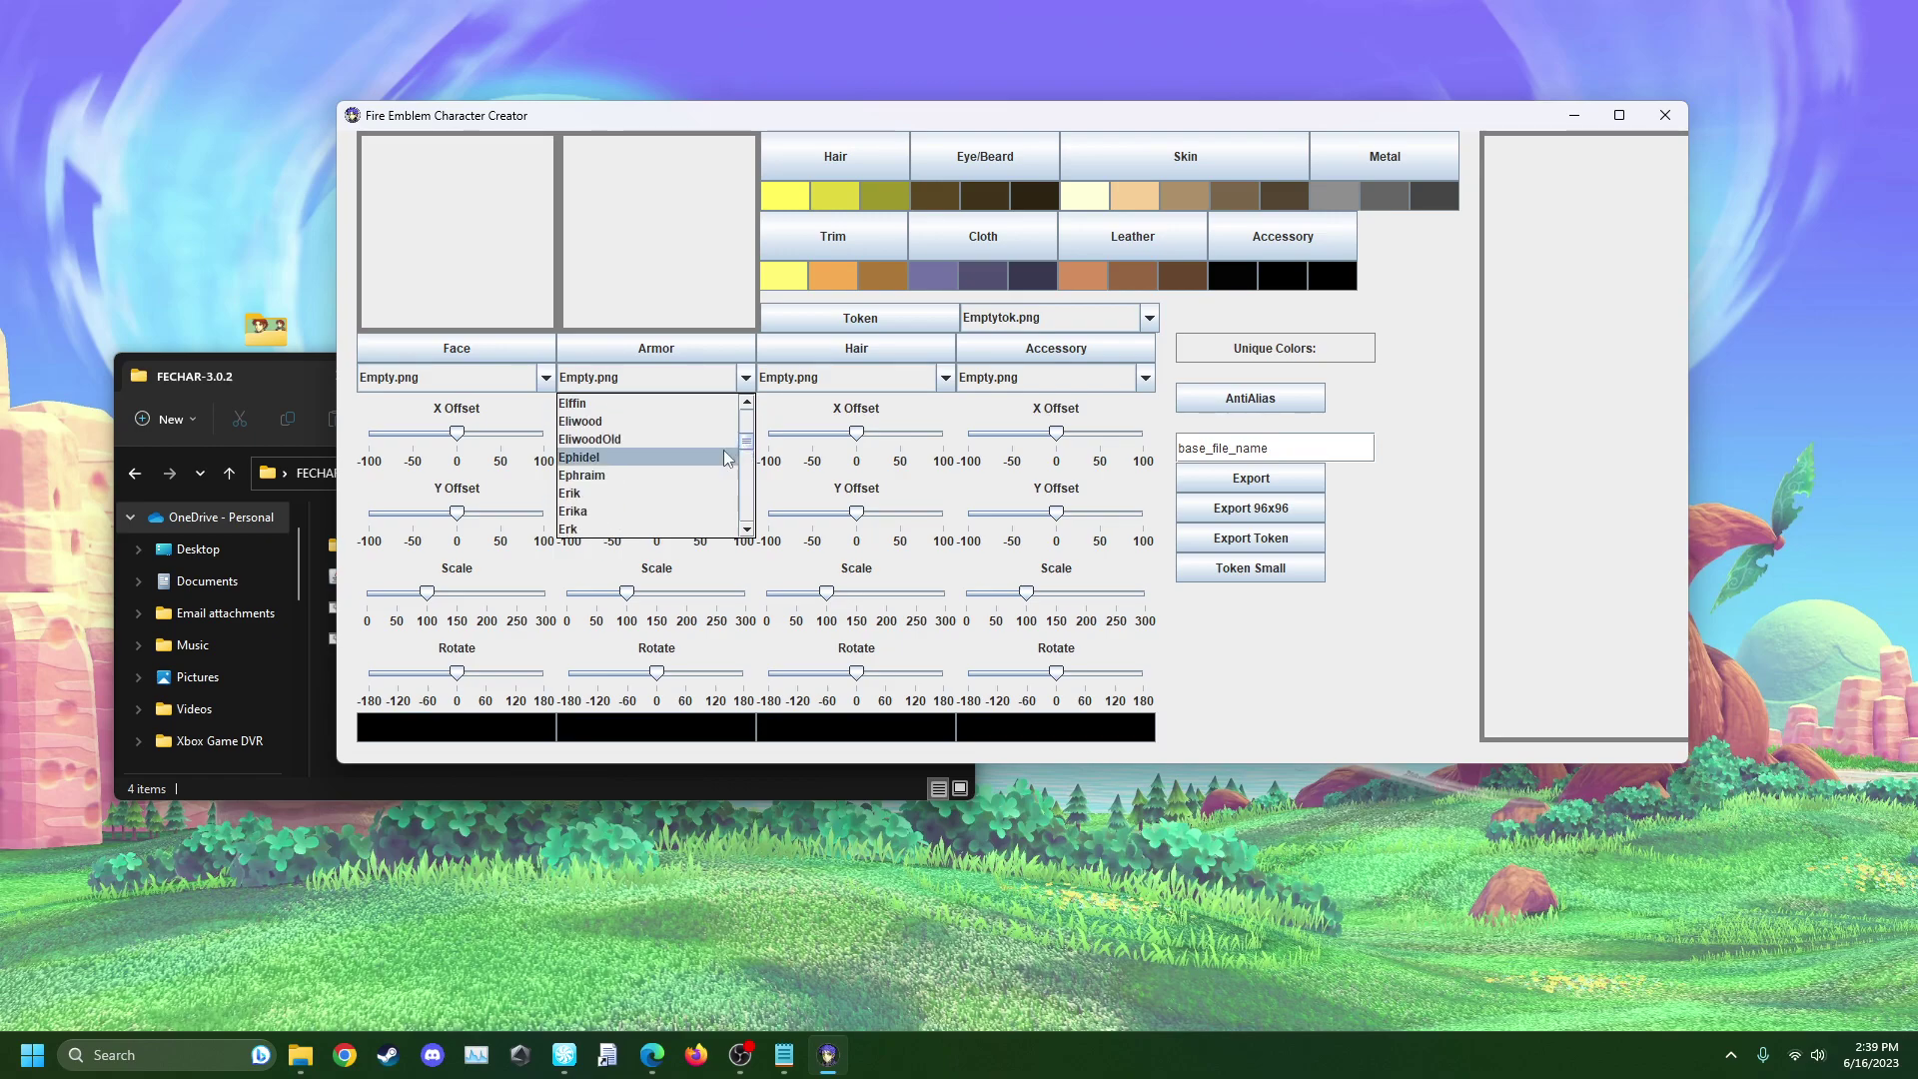
click(623, 421)
click(509, 377)
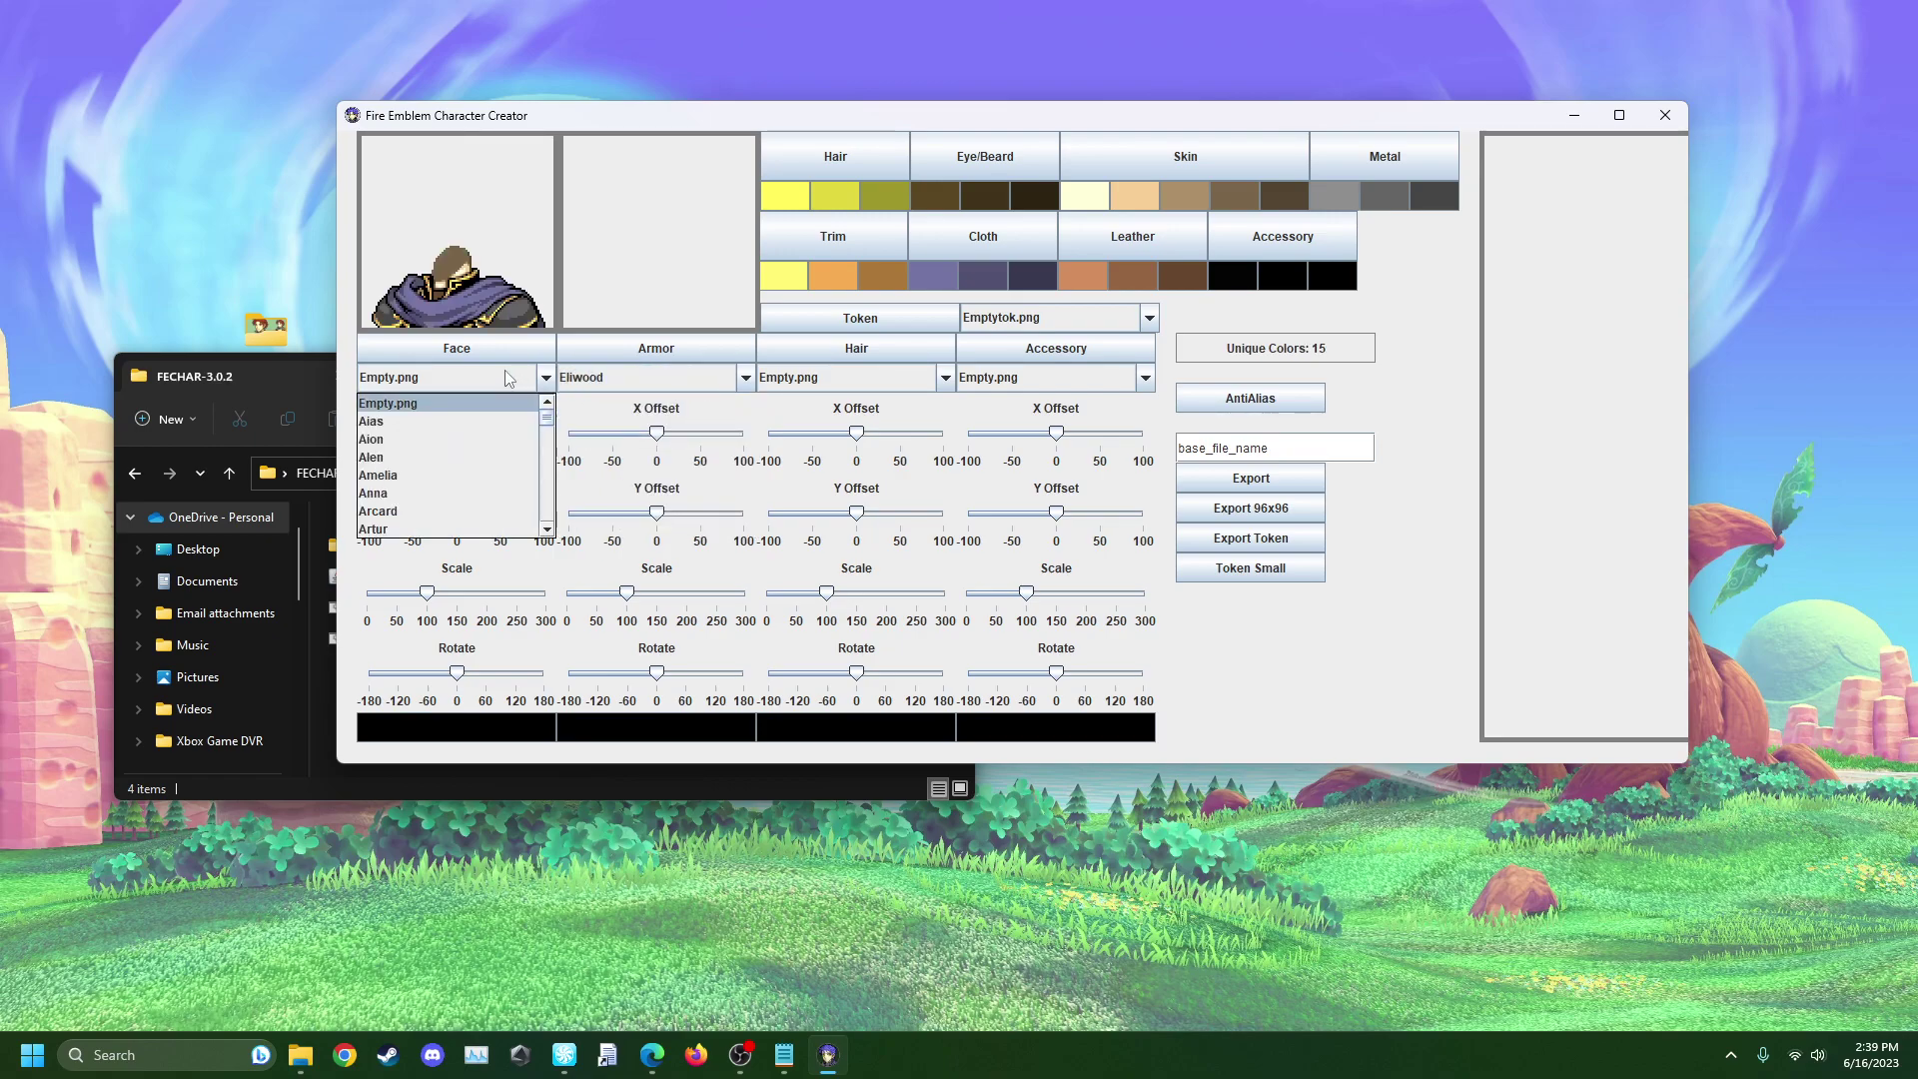
drag(554, 424, 549, 515)
click(474, 477)
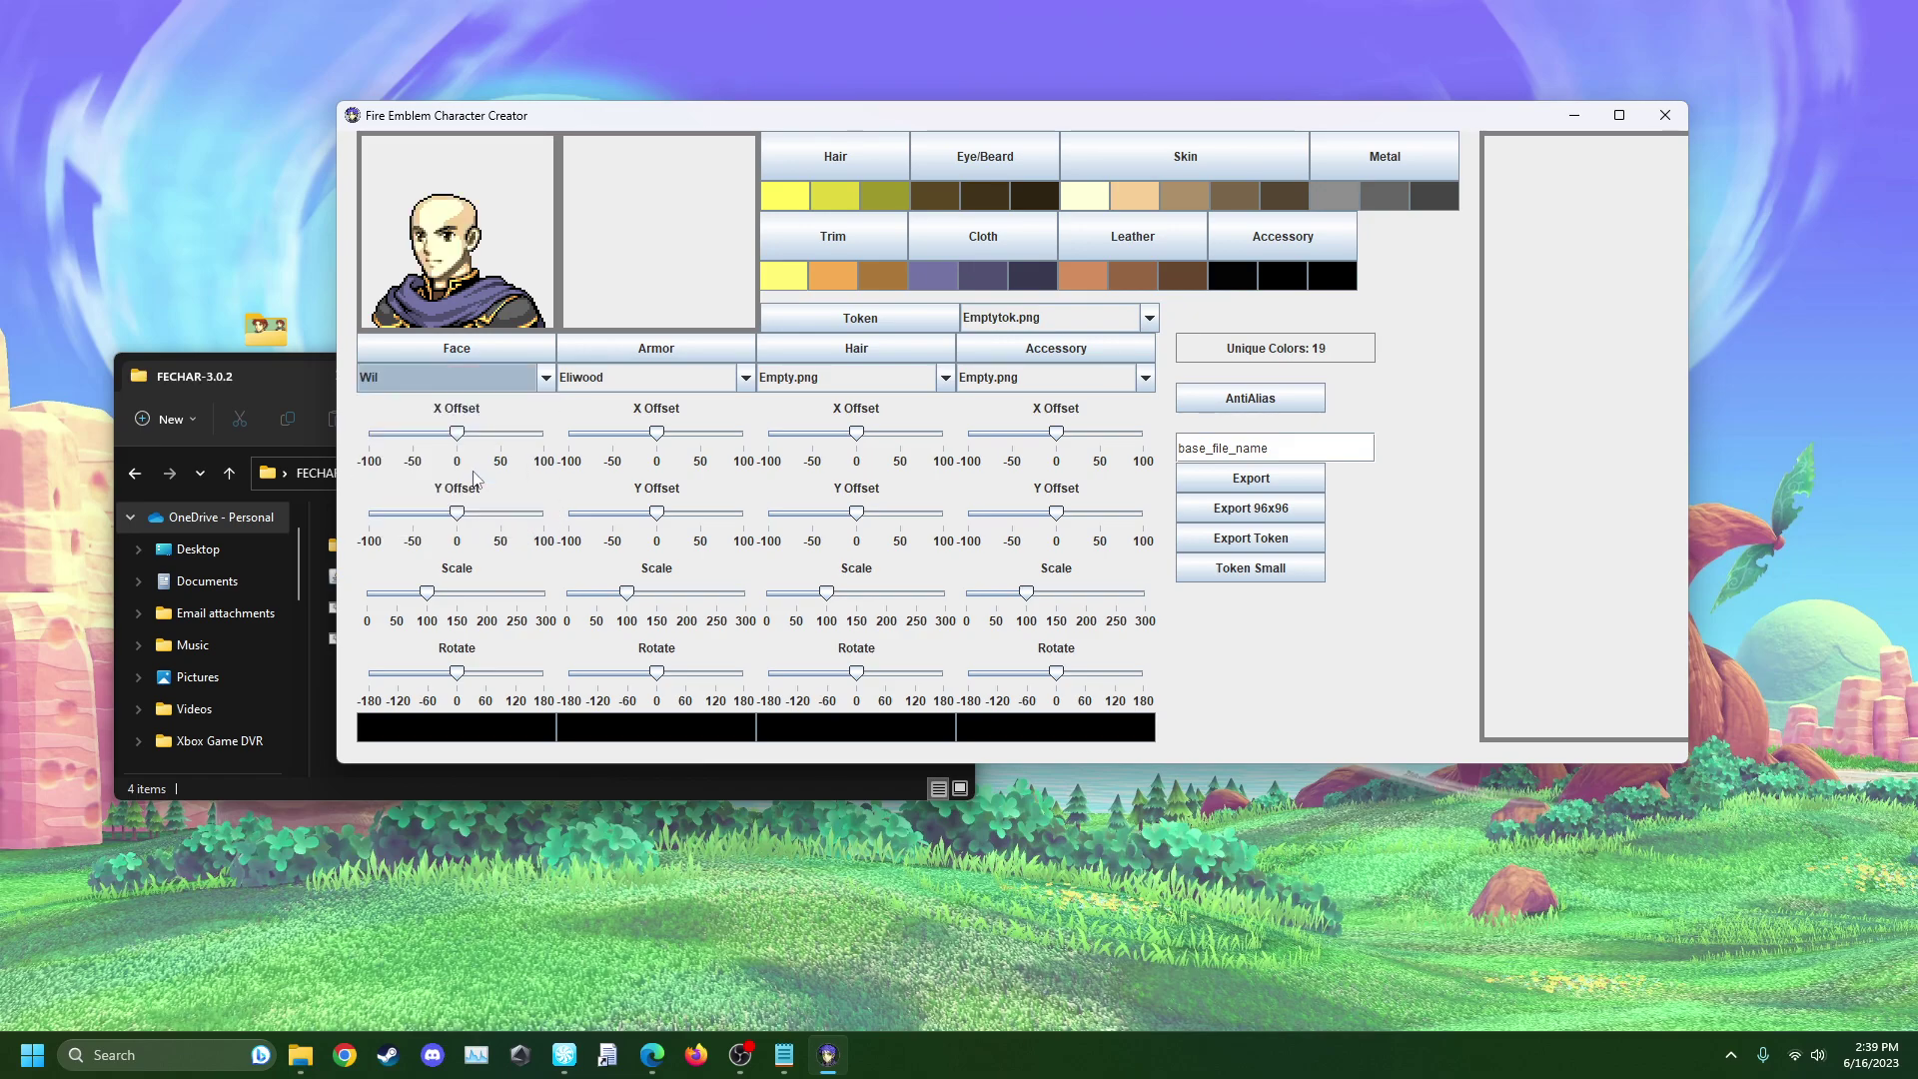
- Set the portrait's hair to Jerme and shift it slightly left
click(824, 379)
scroll(850, 453, down, 5)
scroll(854, 453, down, 8)
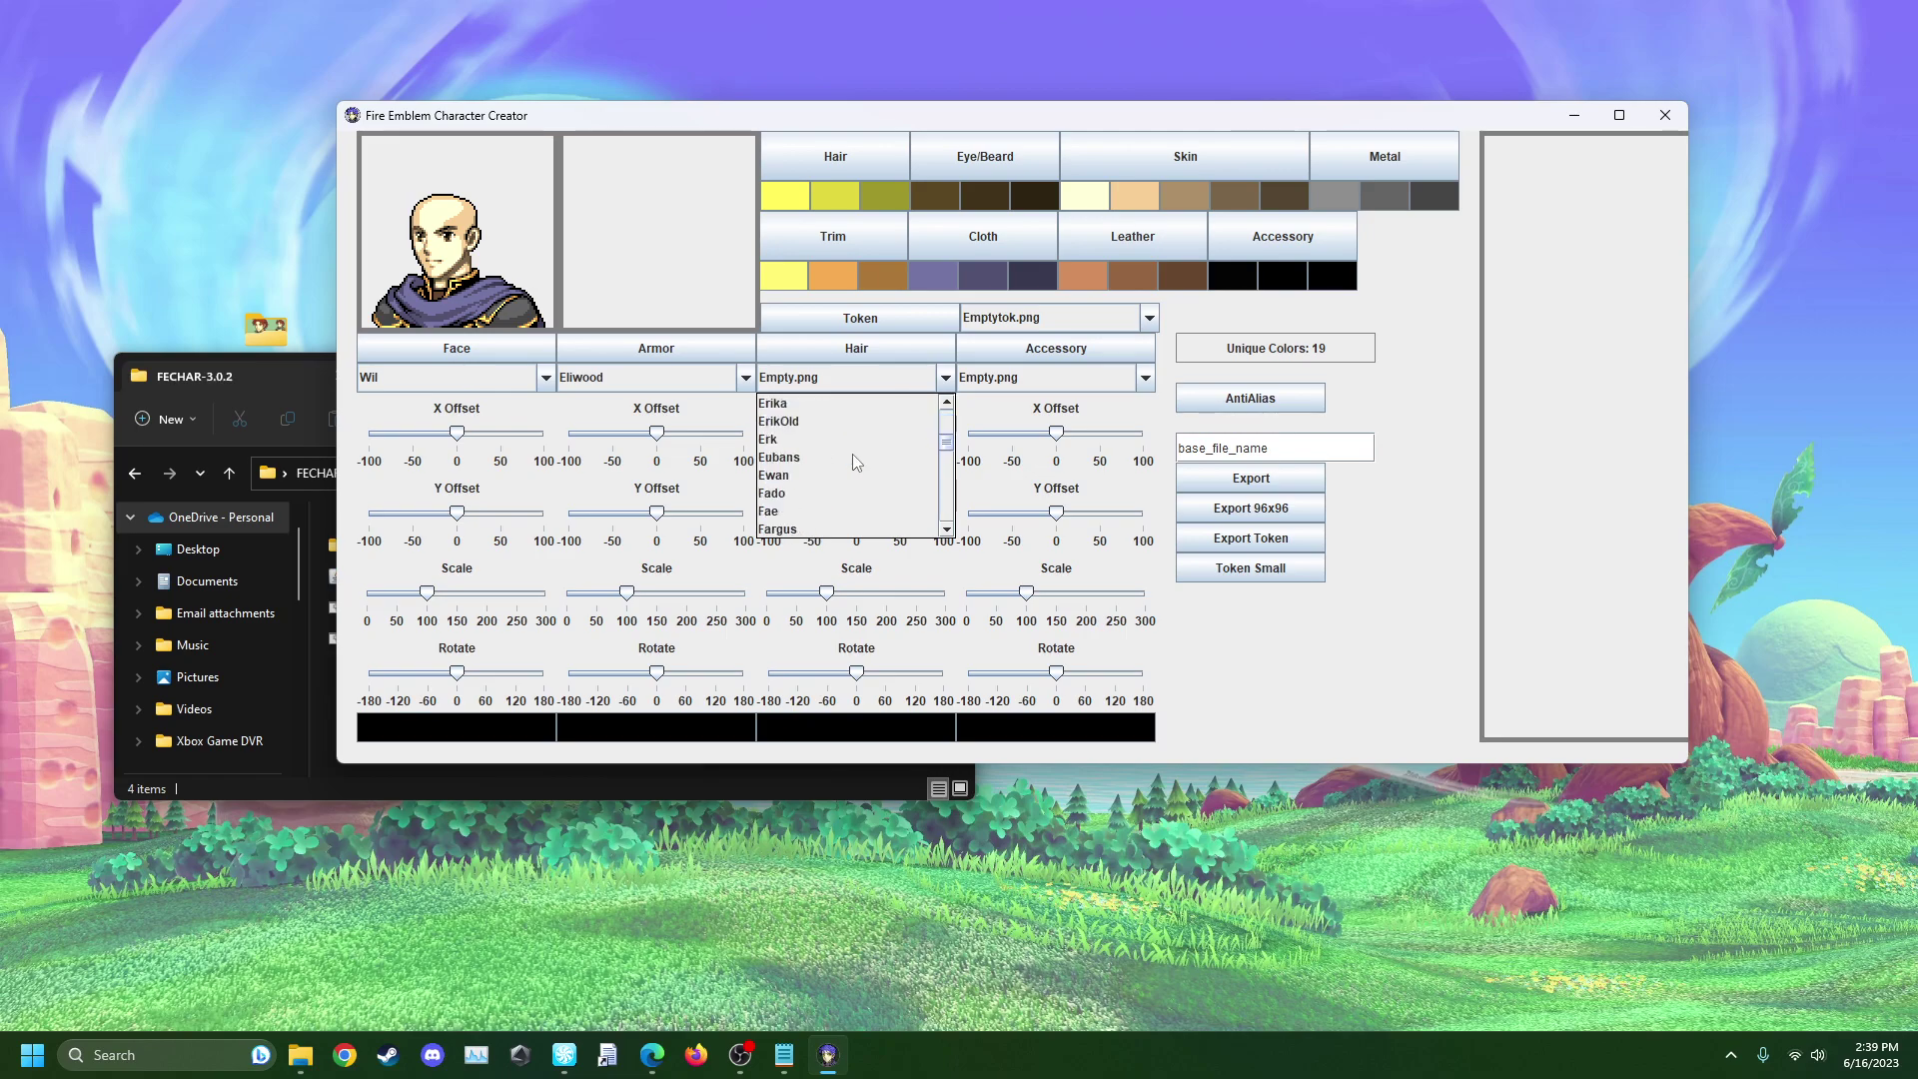
scroll(851, 455, down, 8)
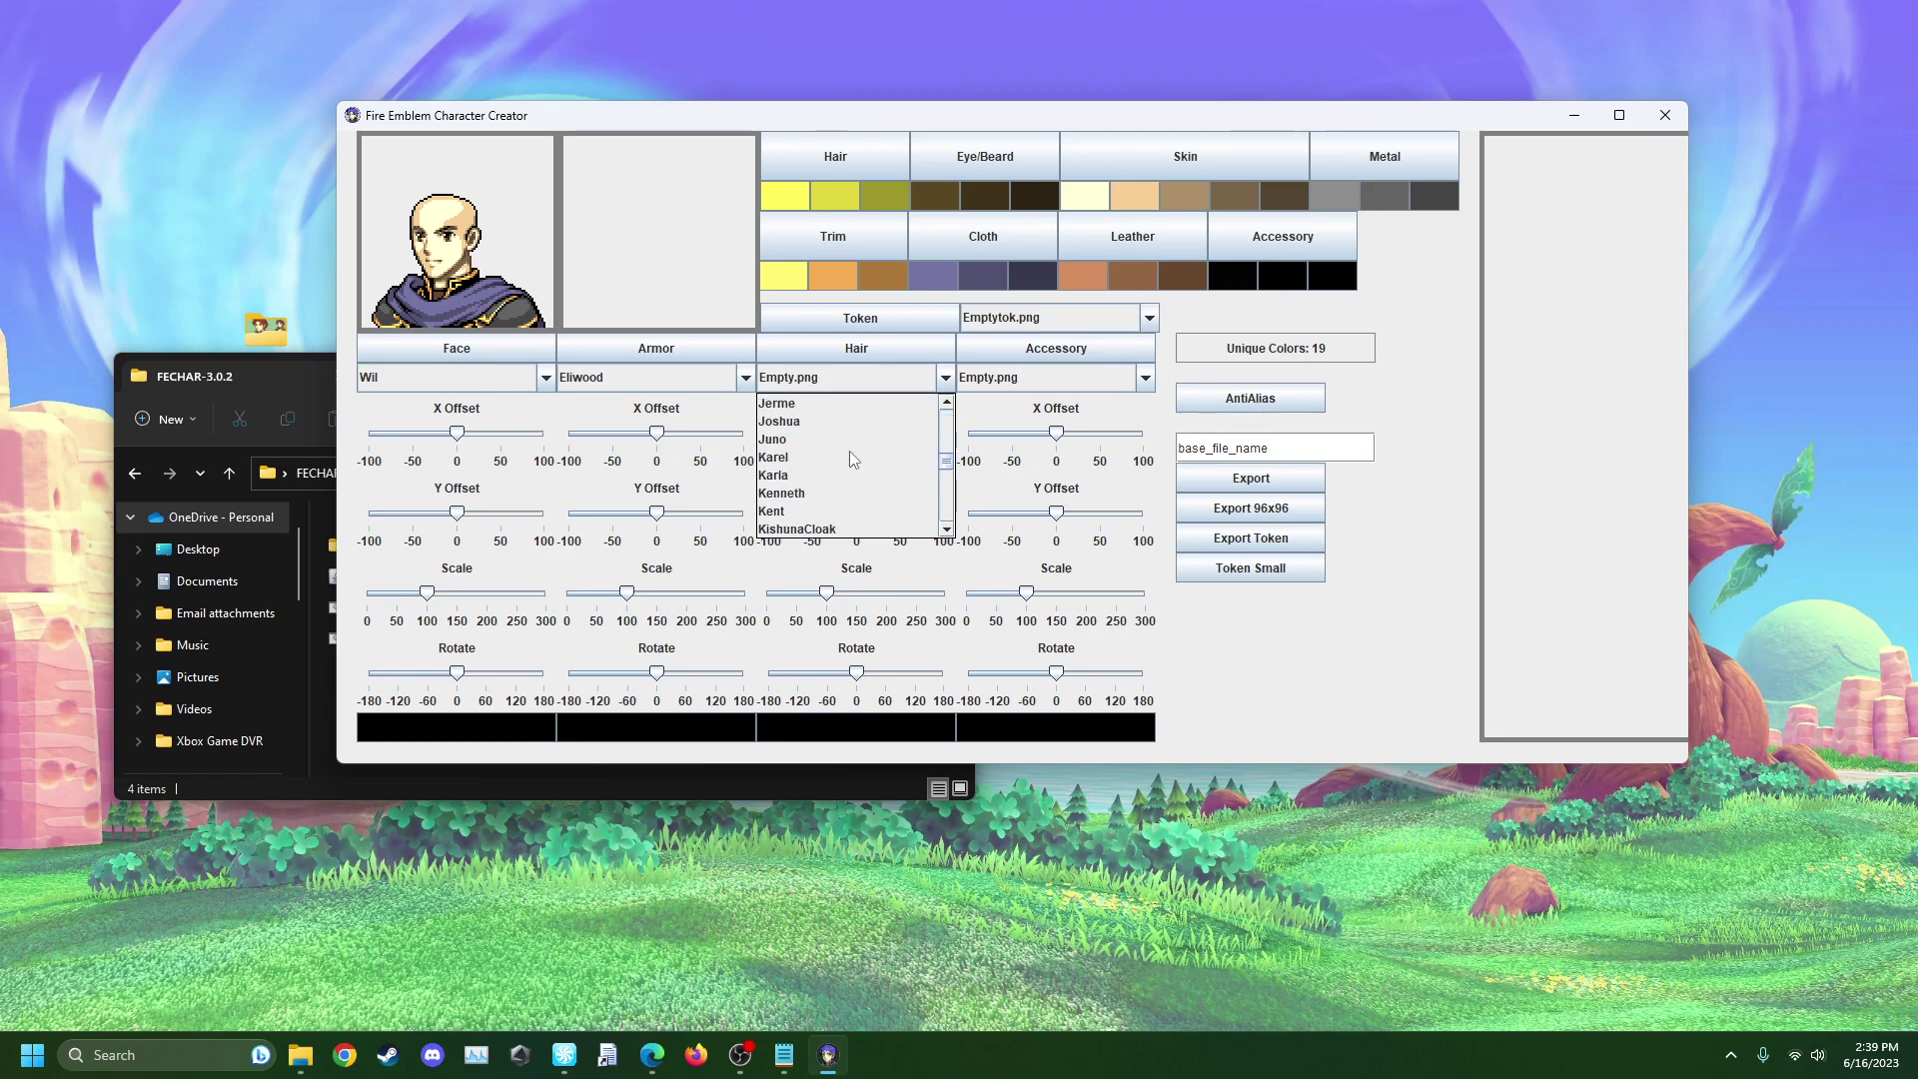
click(813, 405)
drag(861, 432, 855, 439)
- Align the face under the hair by shifting it slightly right and down and reducing its scale a little
mouse_move(462, 435)
mouse_down()
mouse_move(446, 437)
mouse_move(465, 437)
mouse_up()
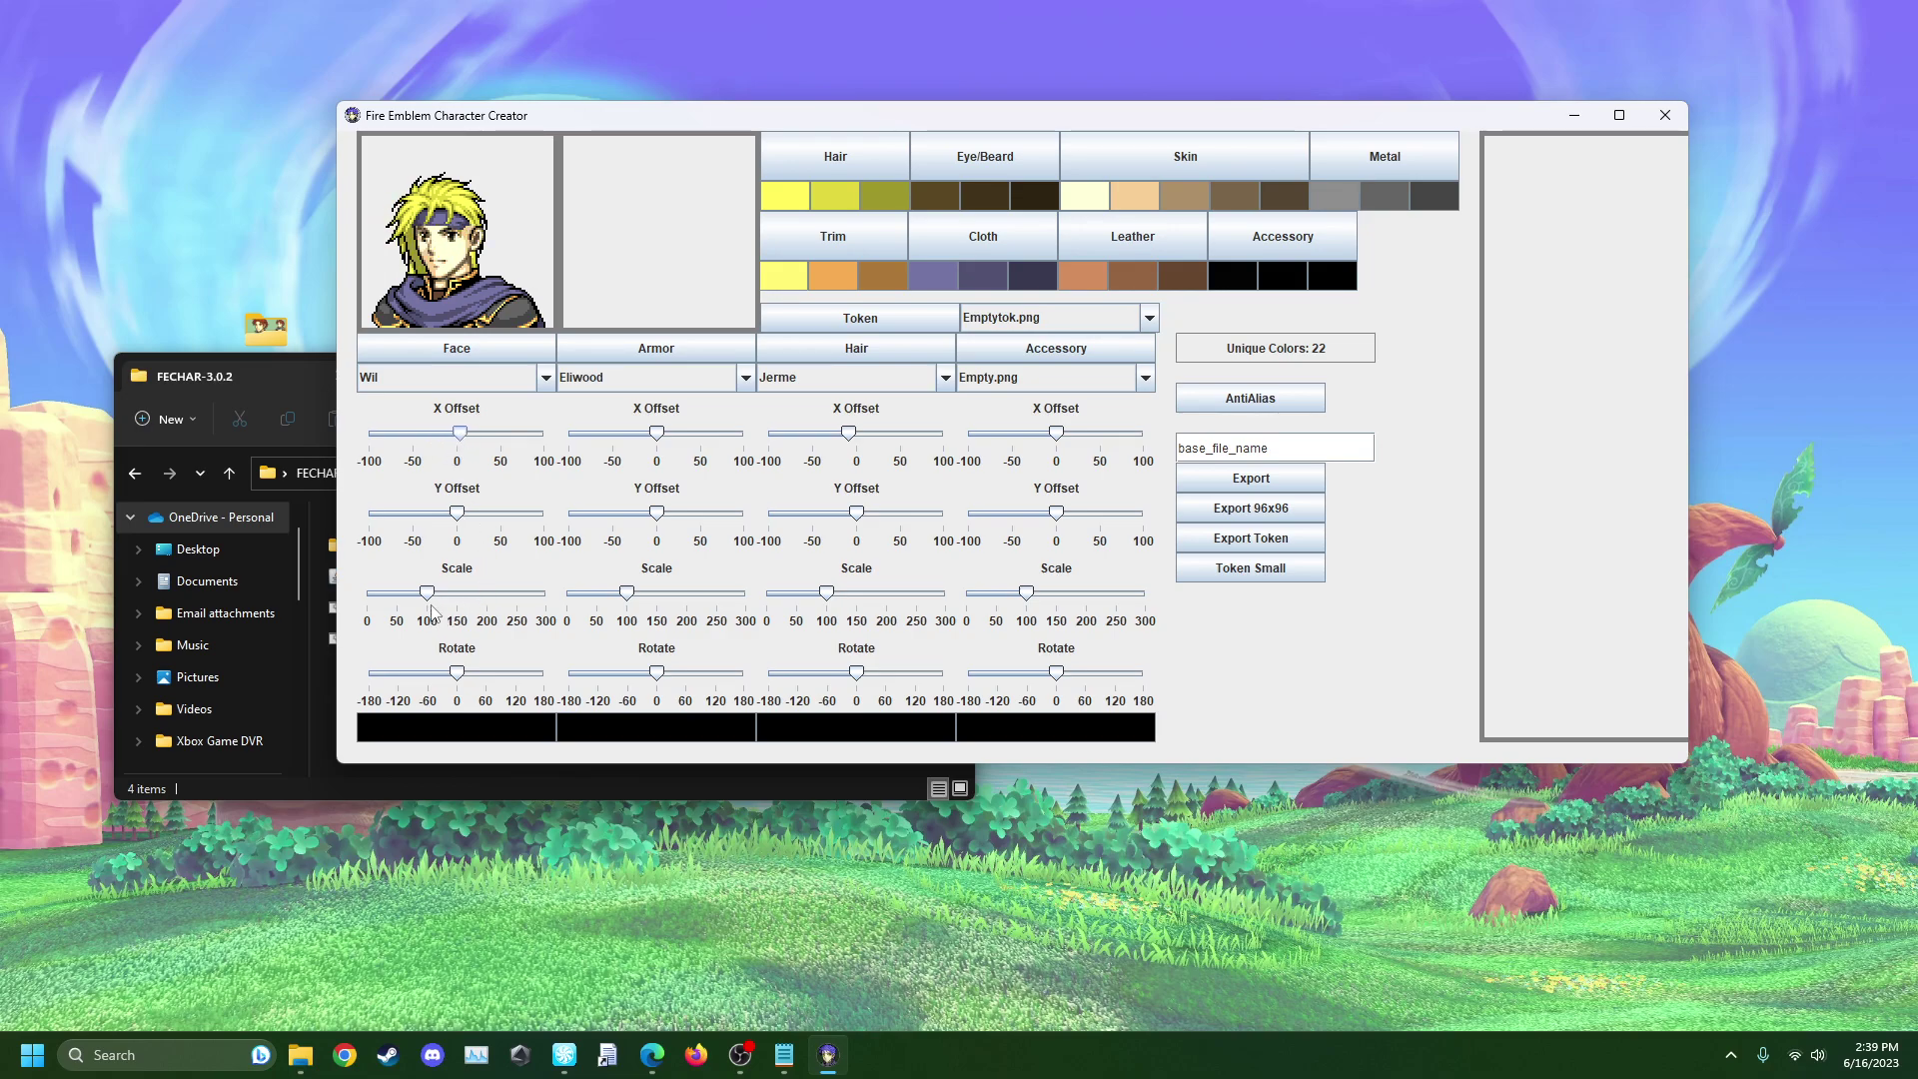
drag(431, 598, 427, 597)
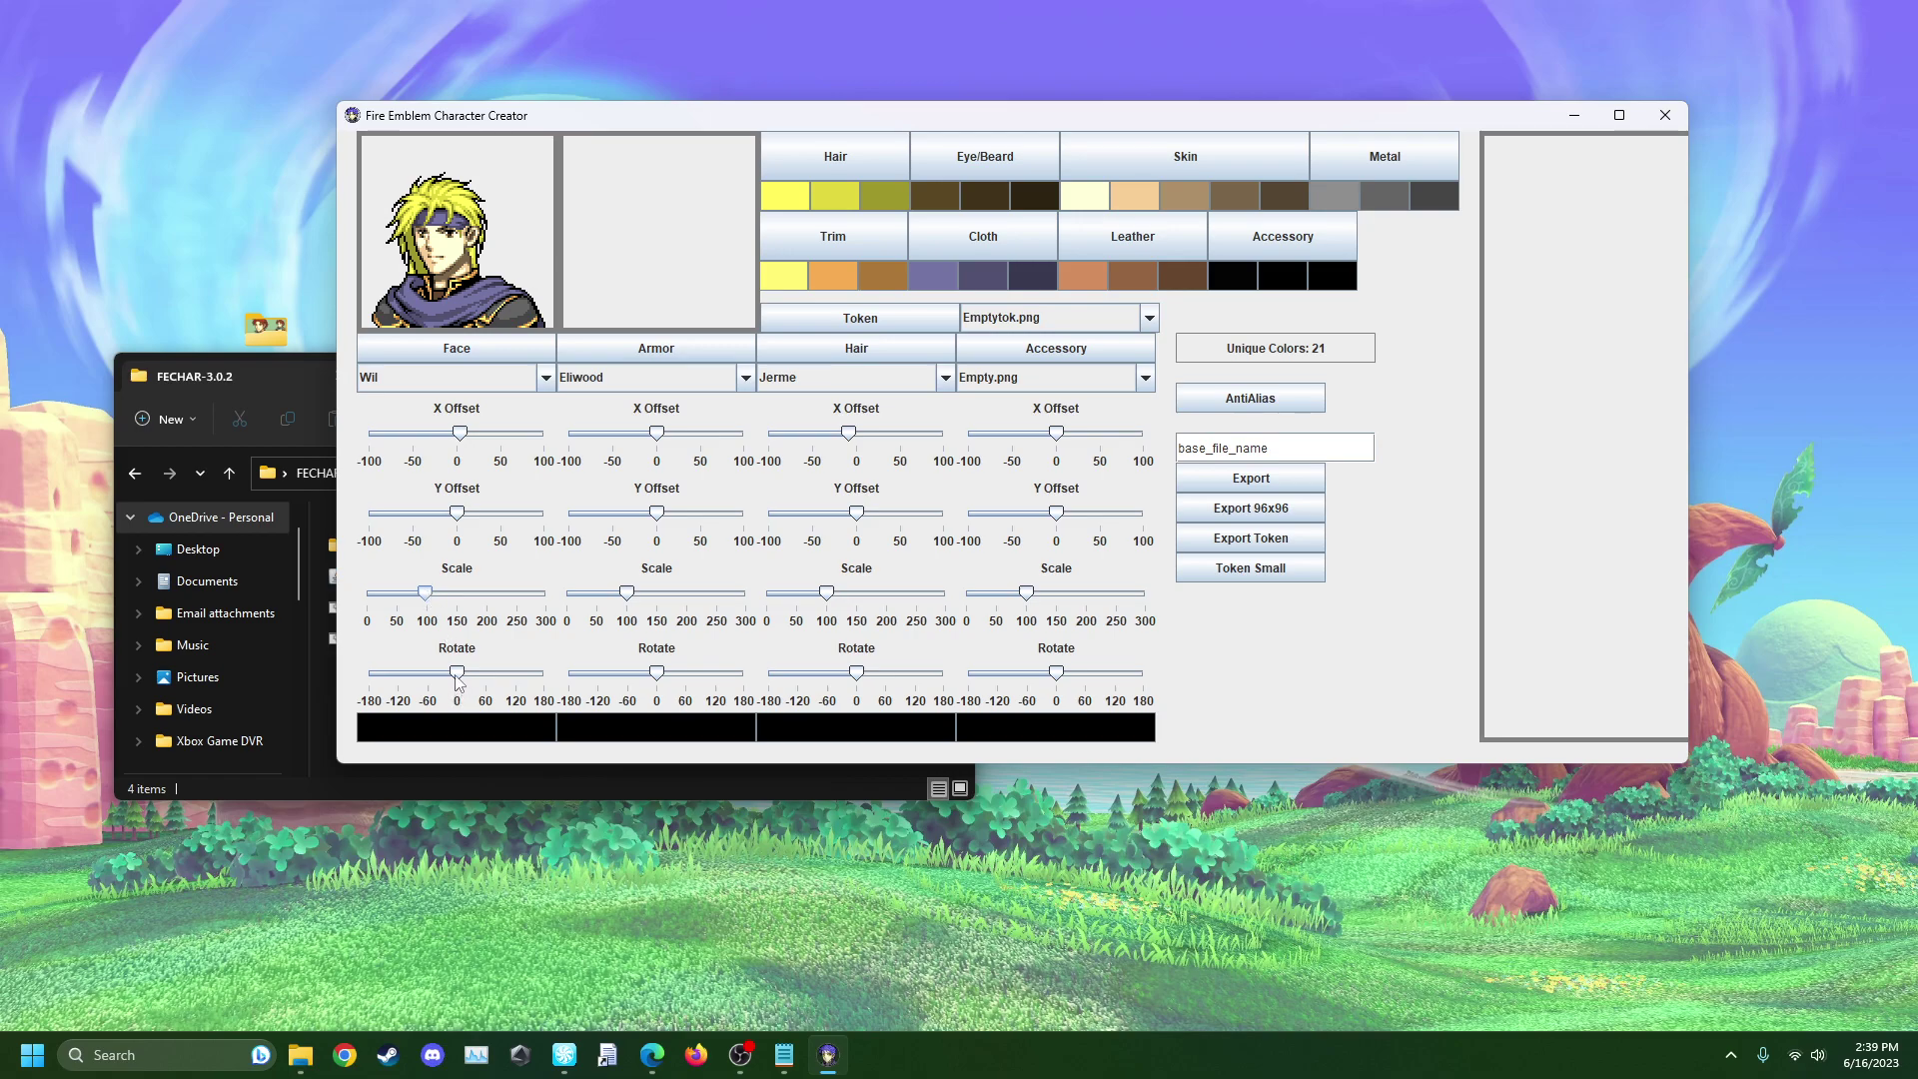
drag(459, 679, 456, 679)
drag(461, 438, 459, 438)
drag(456, 520, 461, 521)
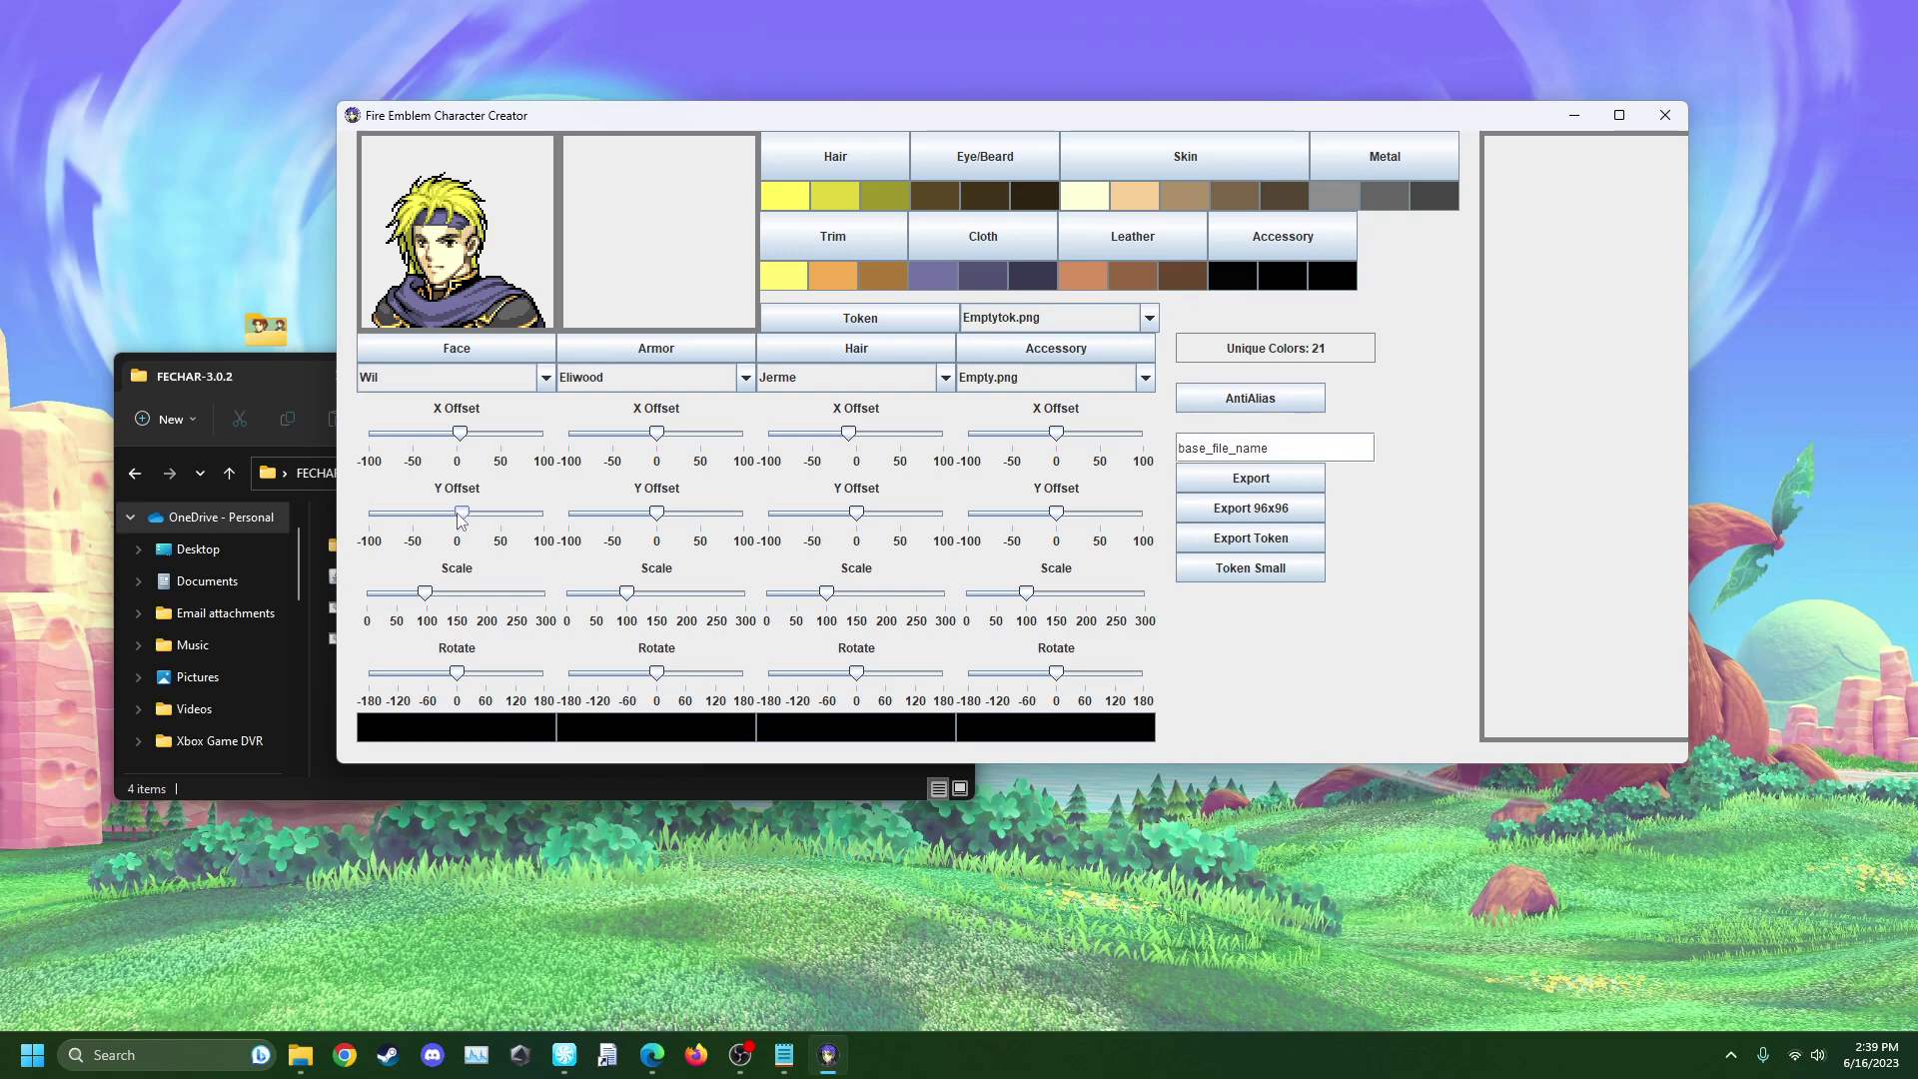
drag(460, 443, 463, 443)
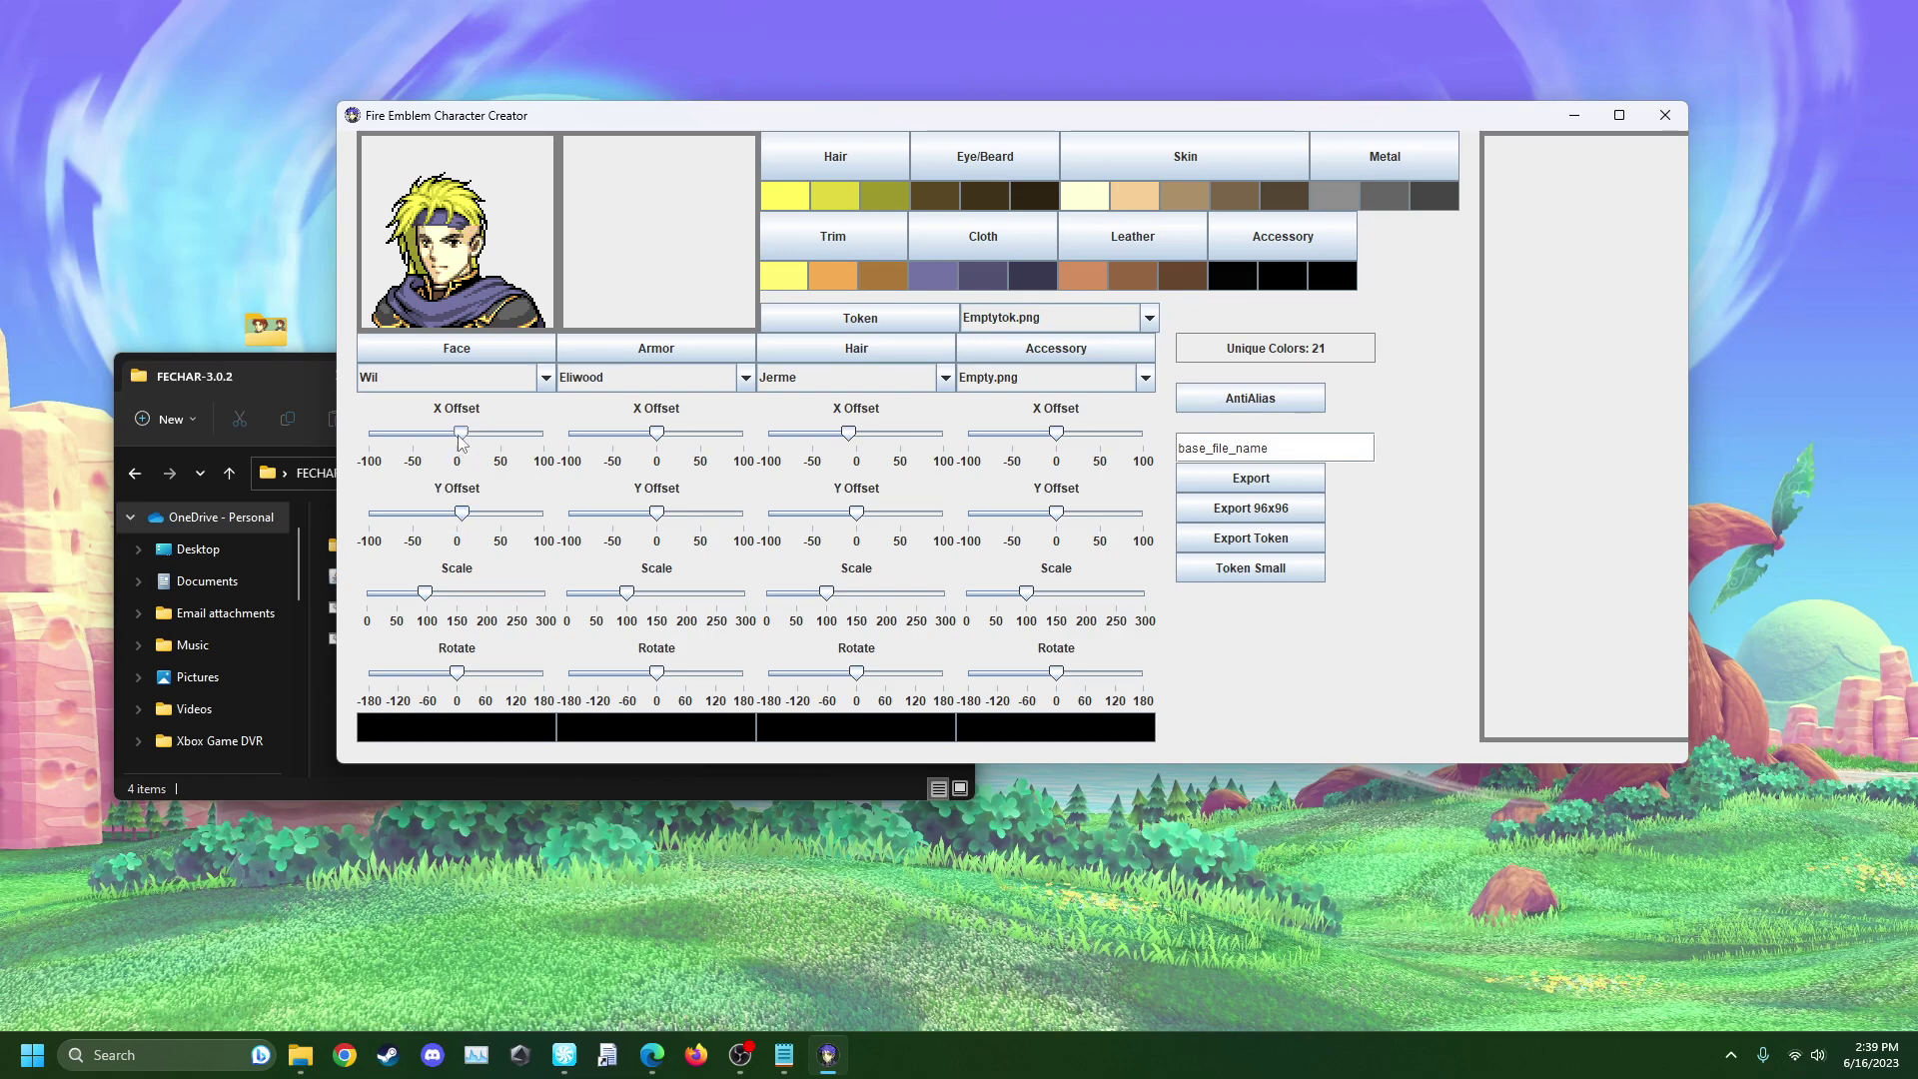
- Nudge the hair slightly right and down, and change the hairstyle to Karel
drag(849, 436, 854, 437)
drag(857, 513, 862, 515)
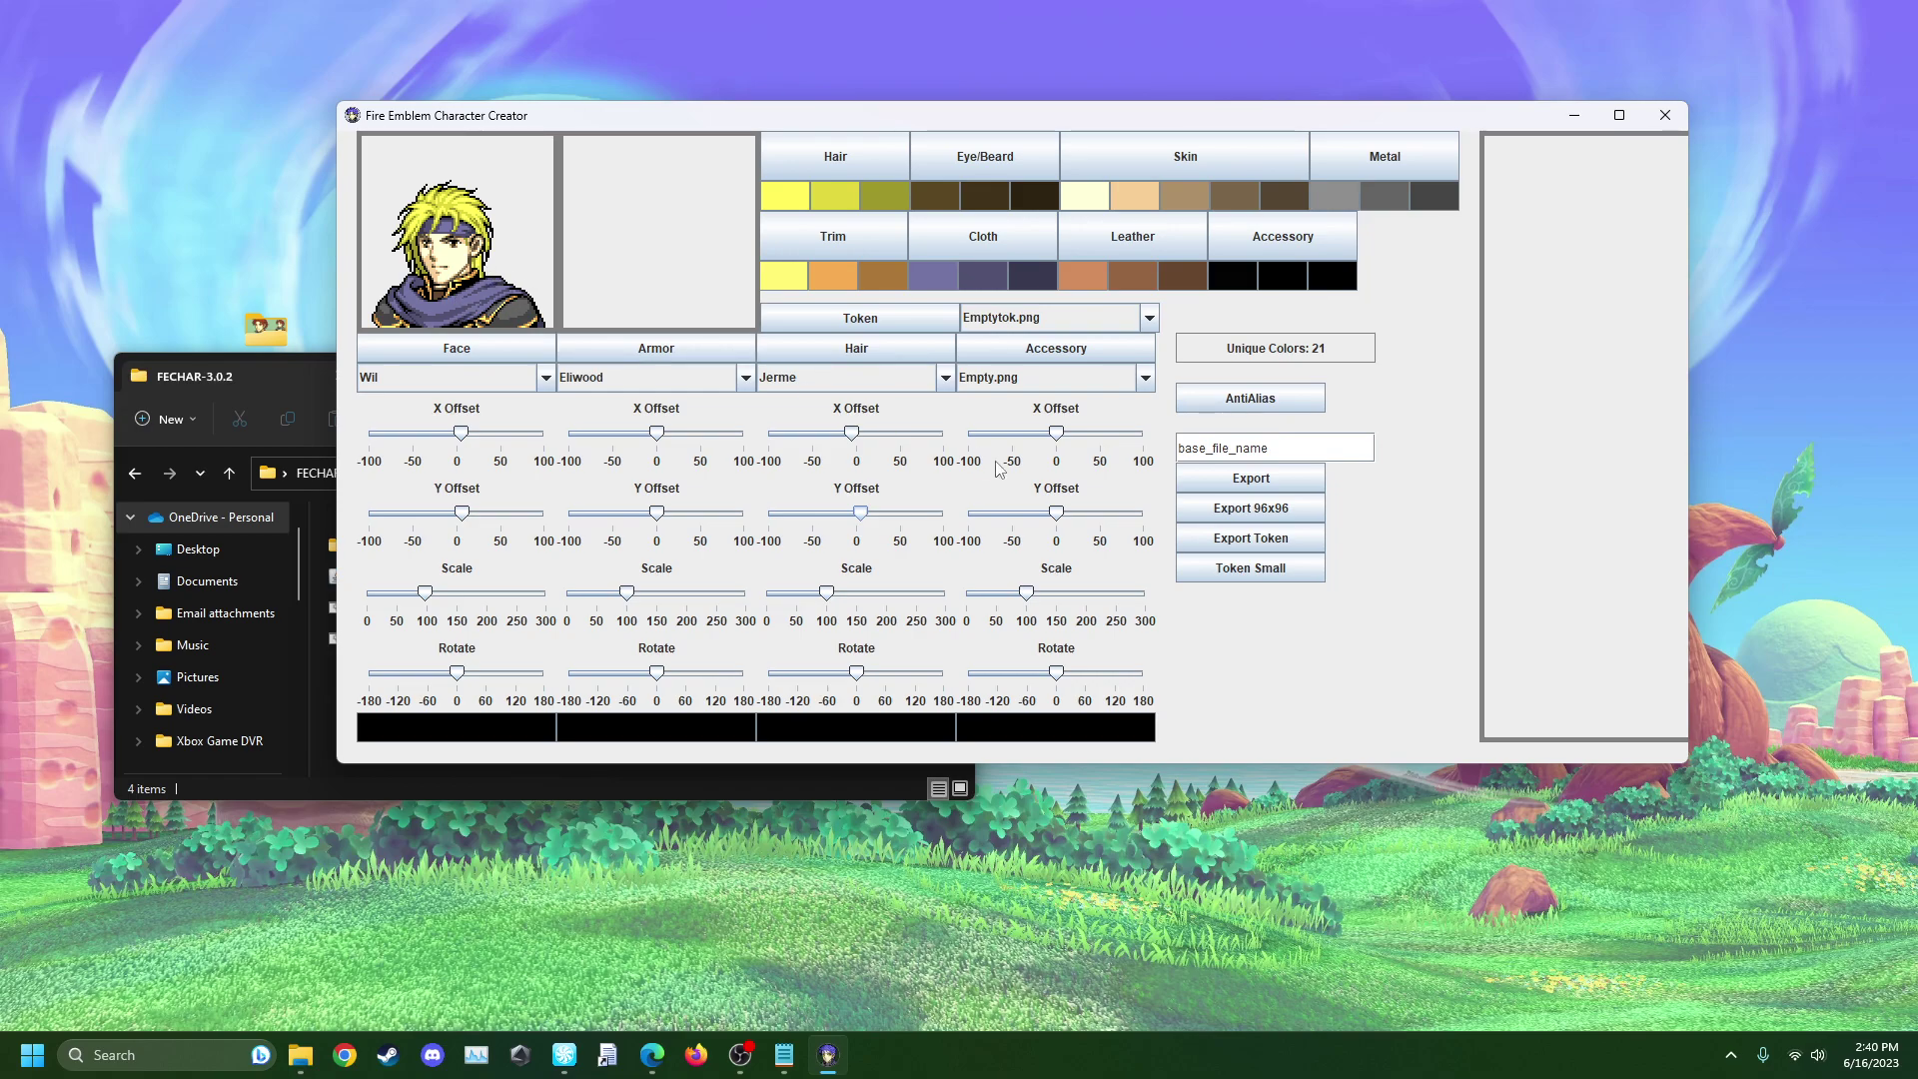
click(817, 384)
click(812, 379)
click(823, 375)
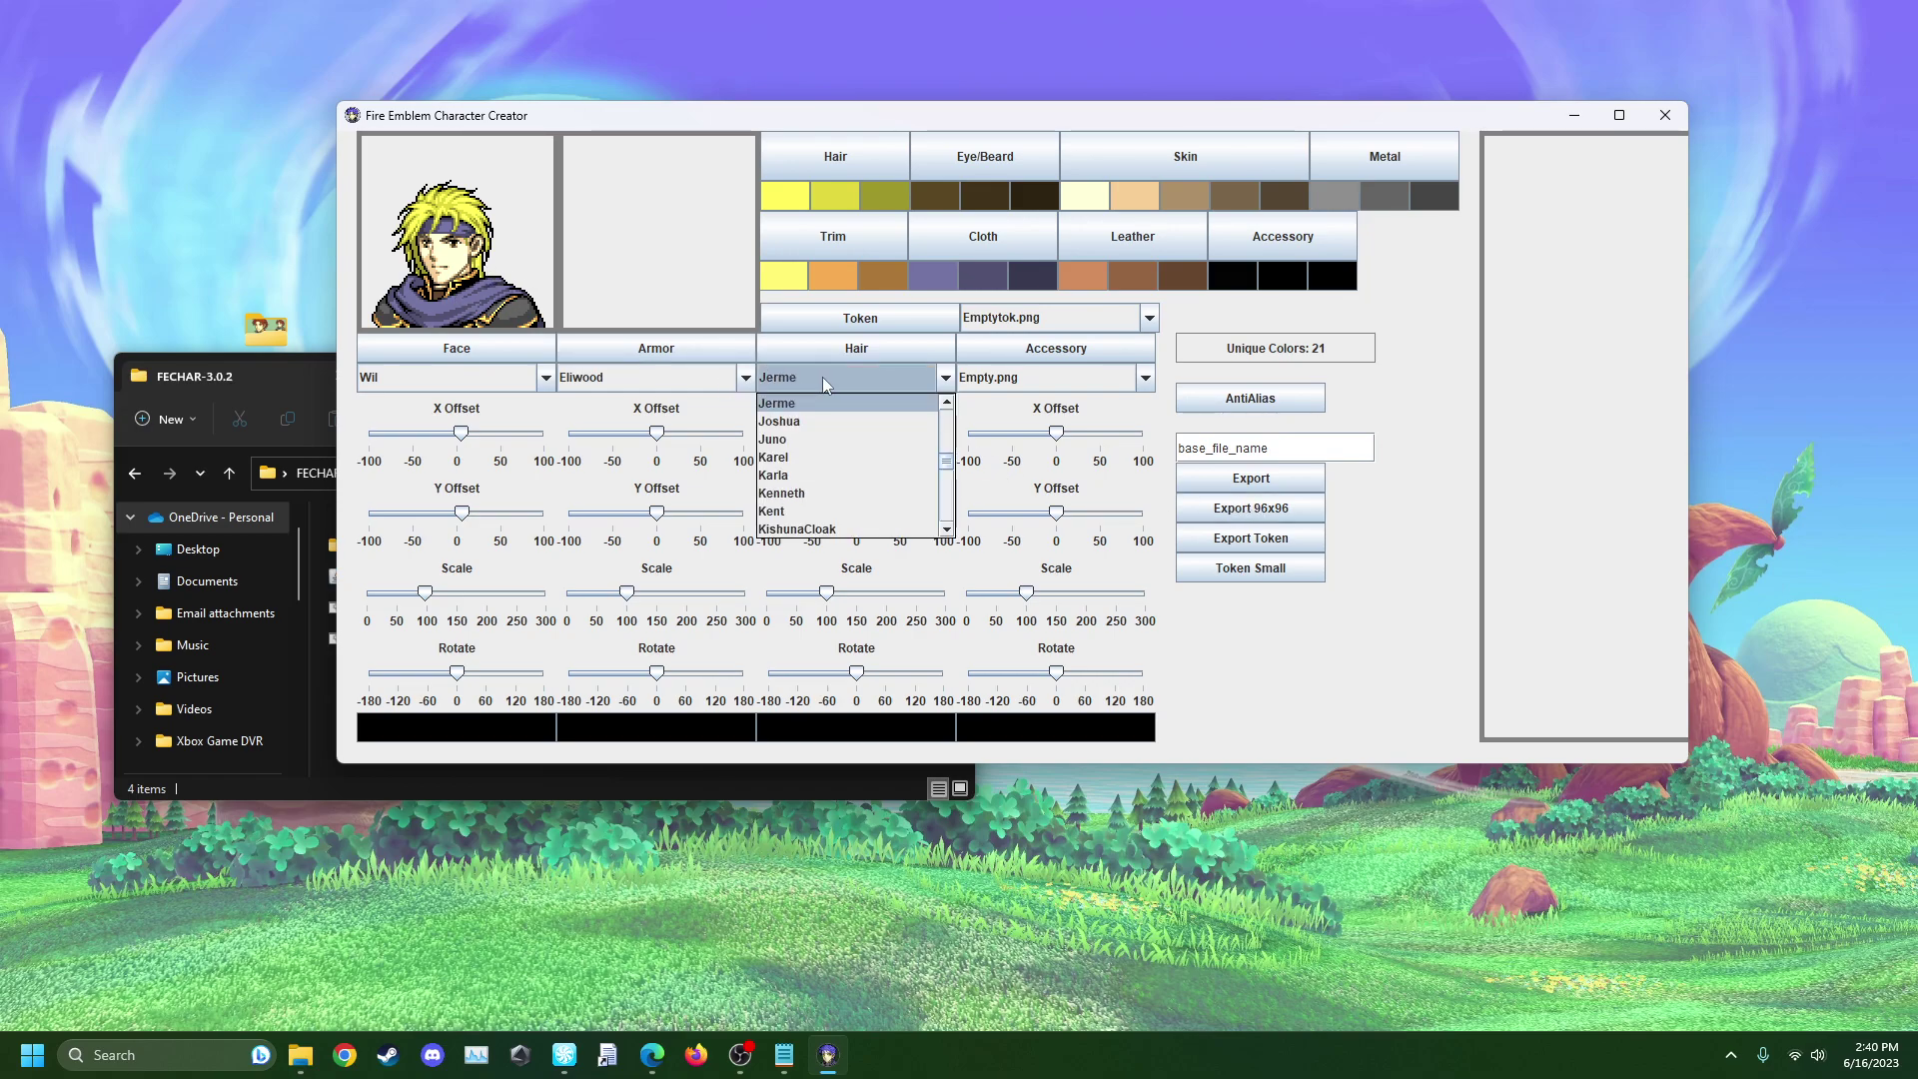
click(846, 464)
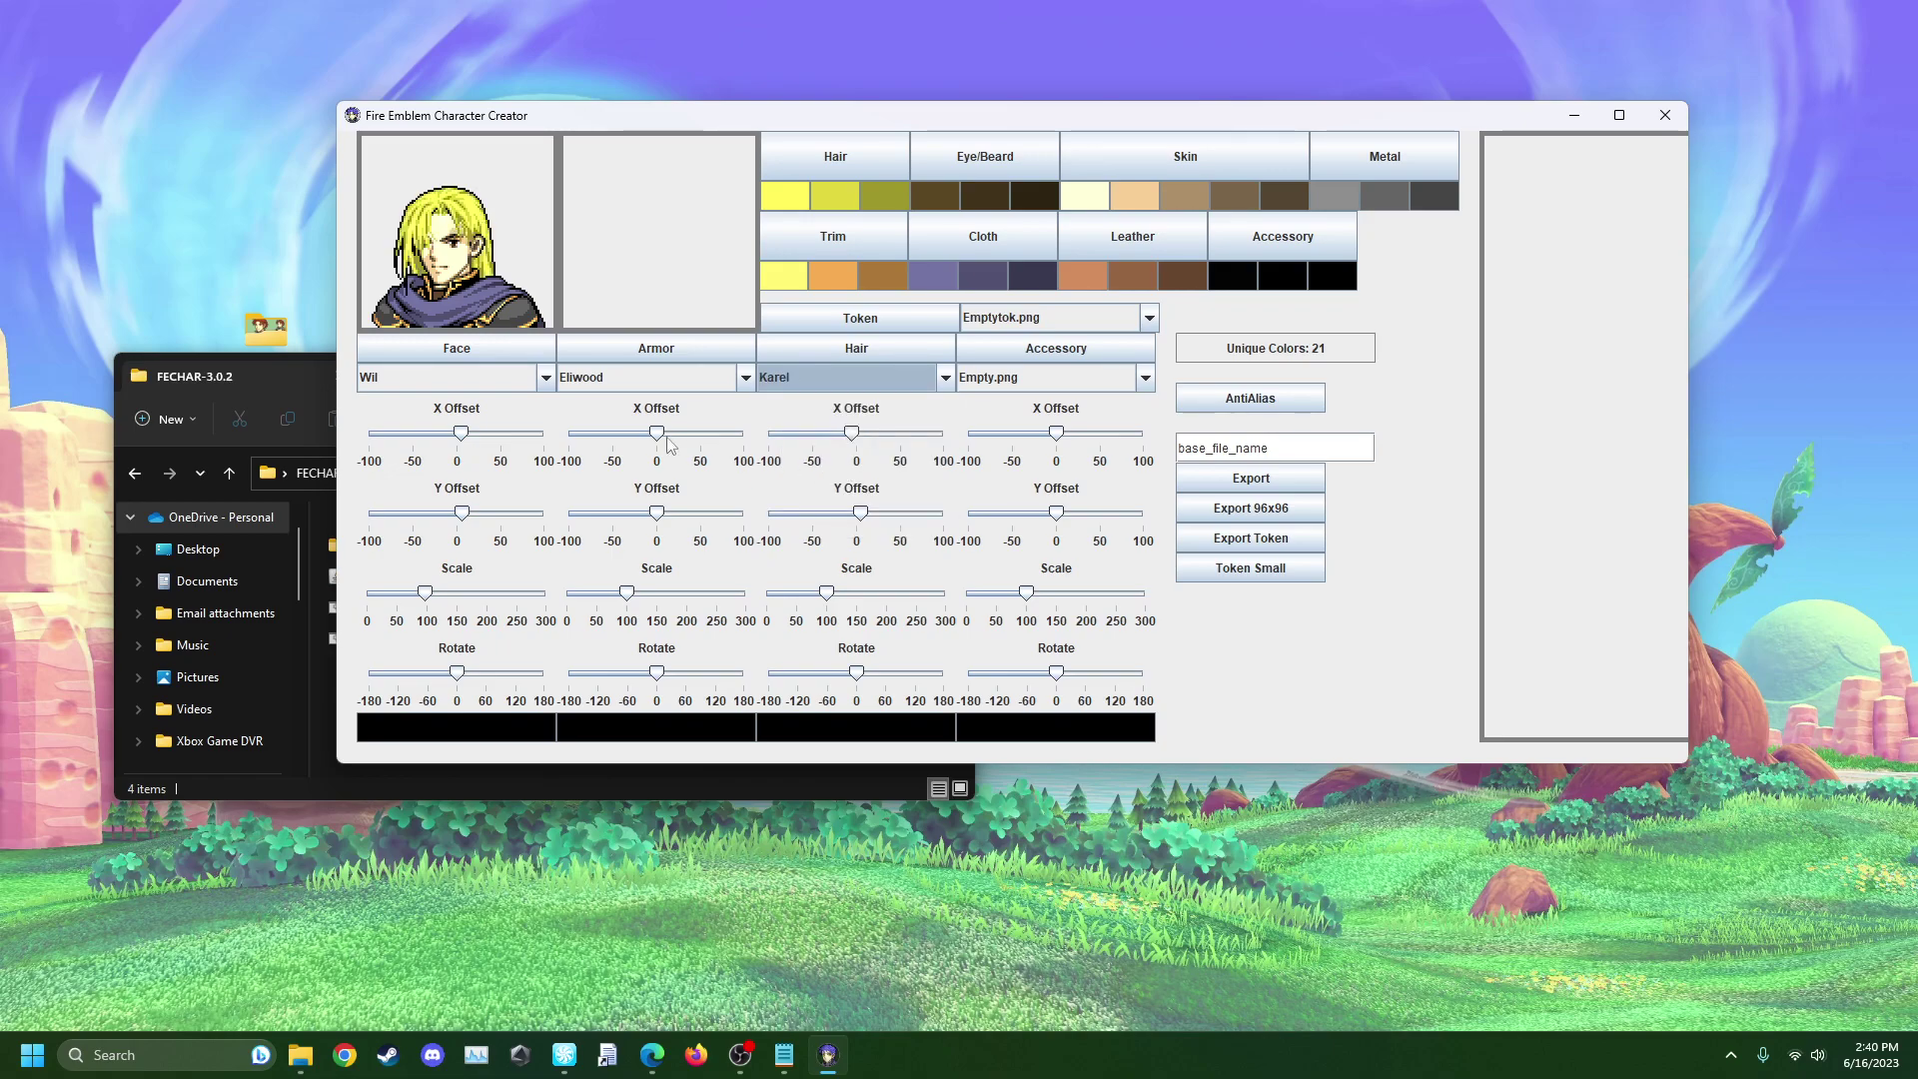
- Change the portrait's armor to Ephidel and shift it slightly left of center
drag(657, 433, 660, 447)
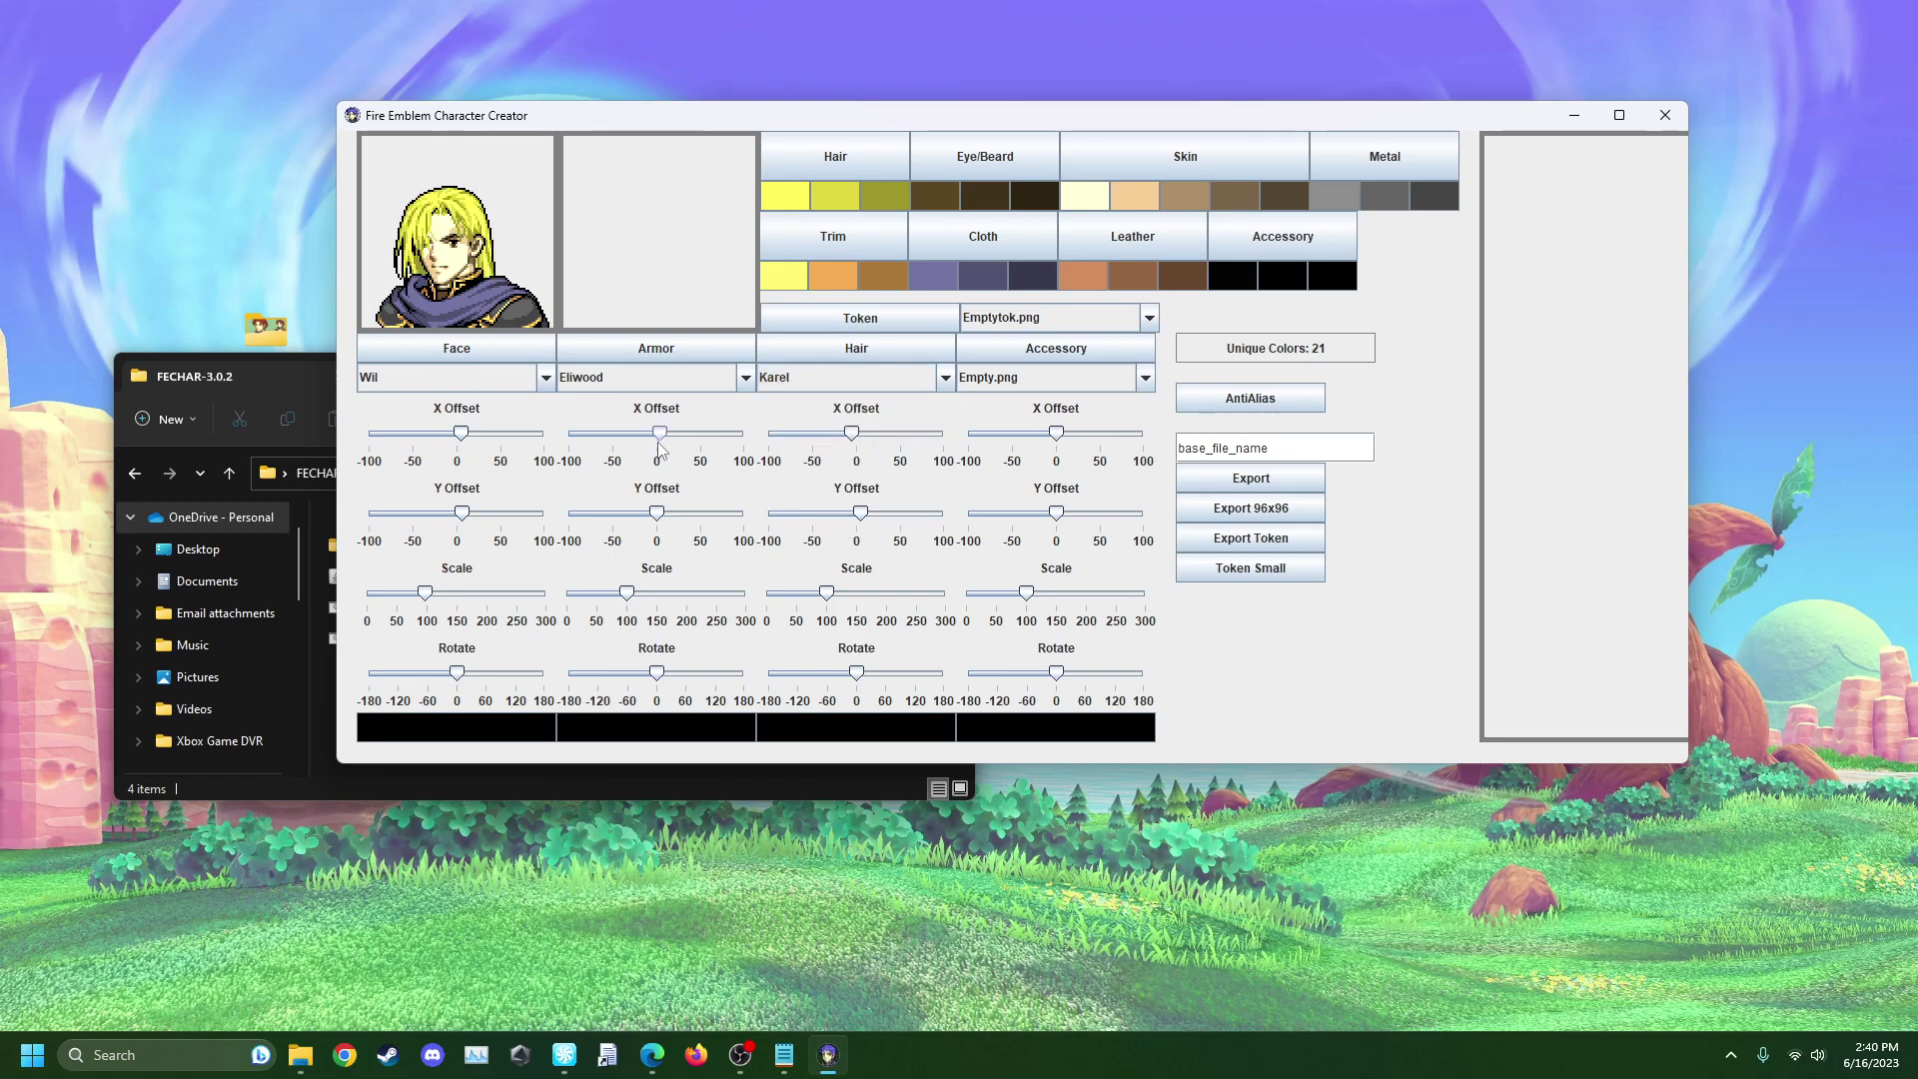
click(662, 384)
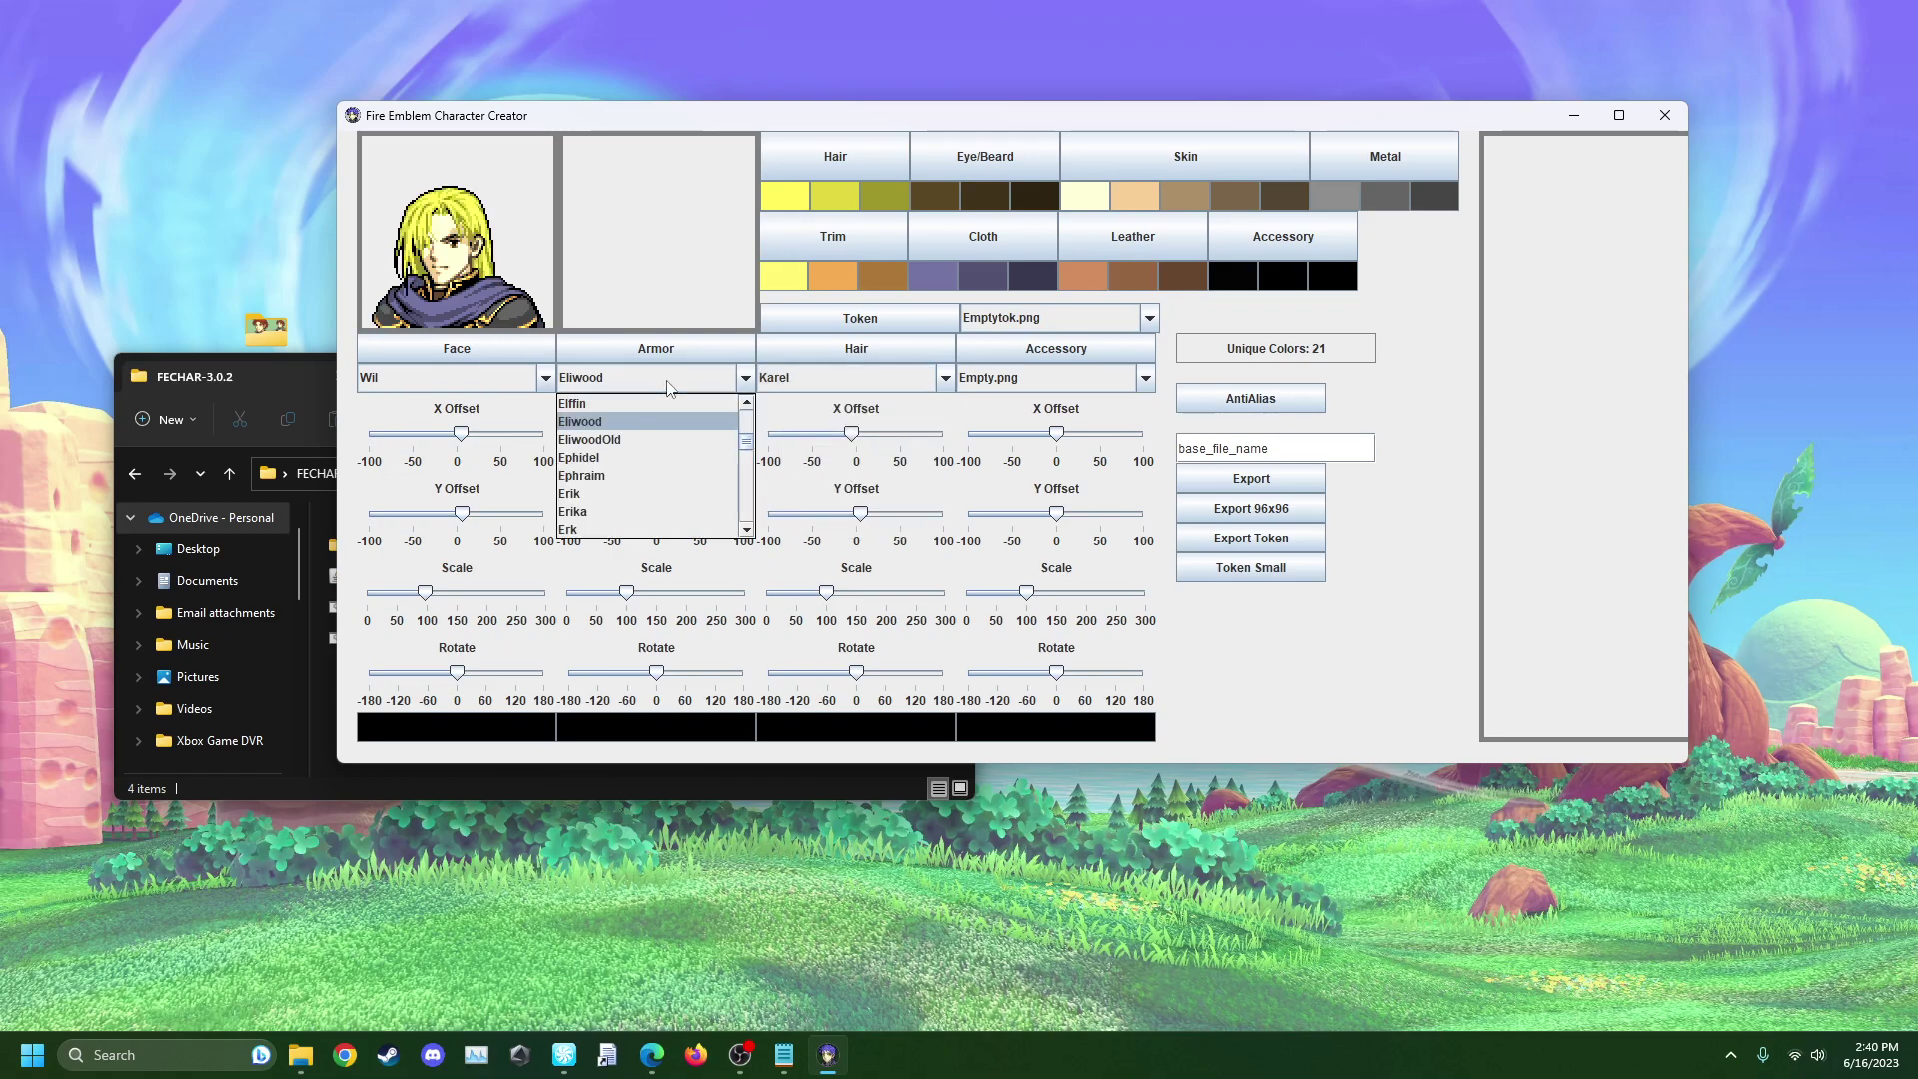
click(650, 458)
drag(655, 434, 652, 440)
- Change the portrait's face to Wallace and move it slightly lower
click(515, 381)
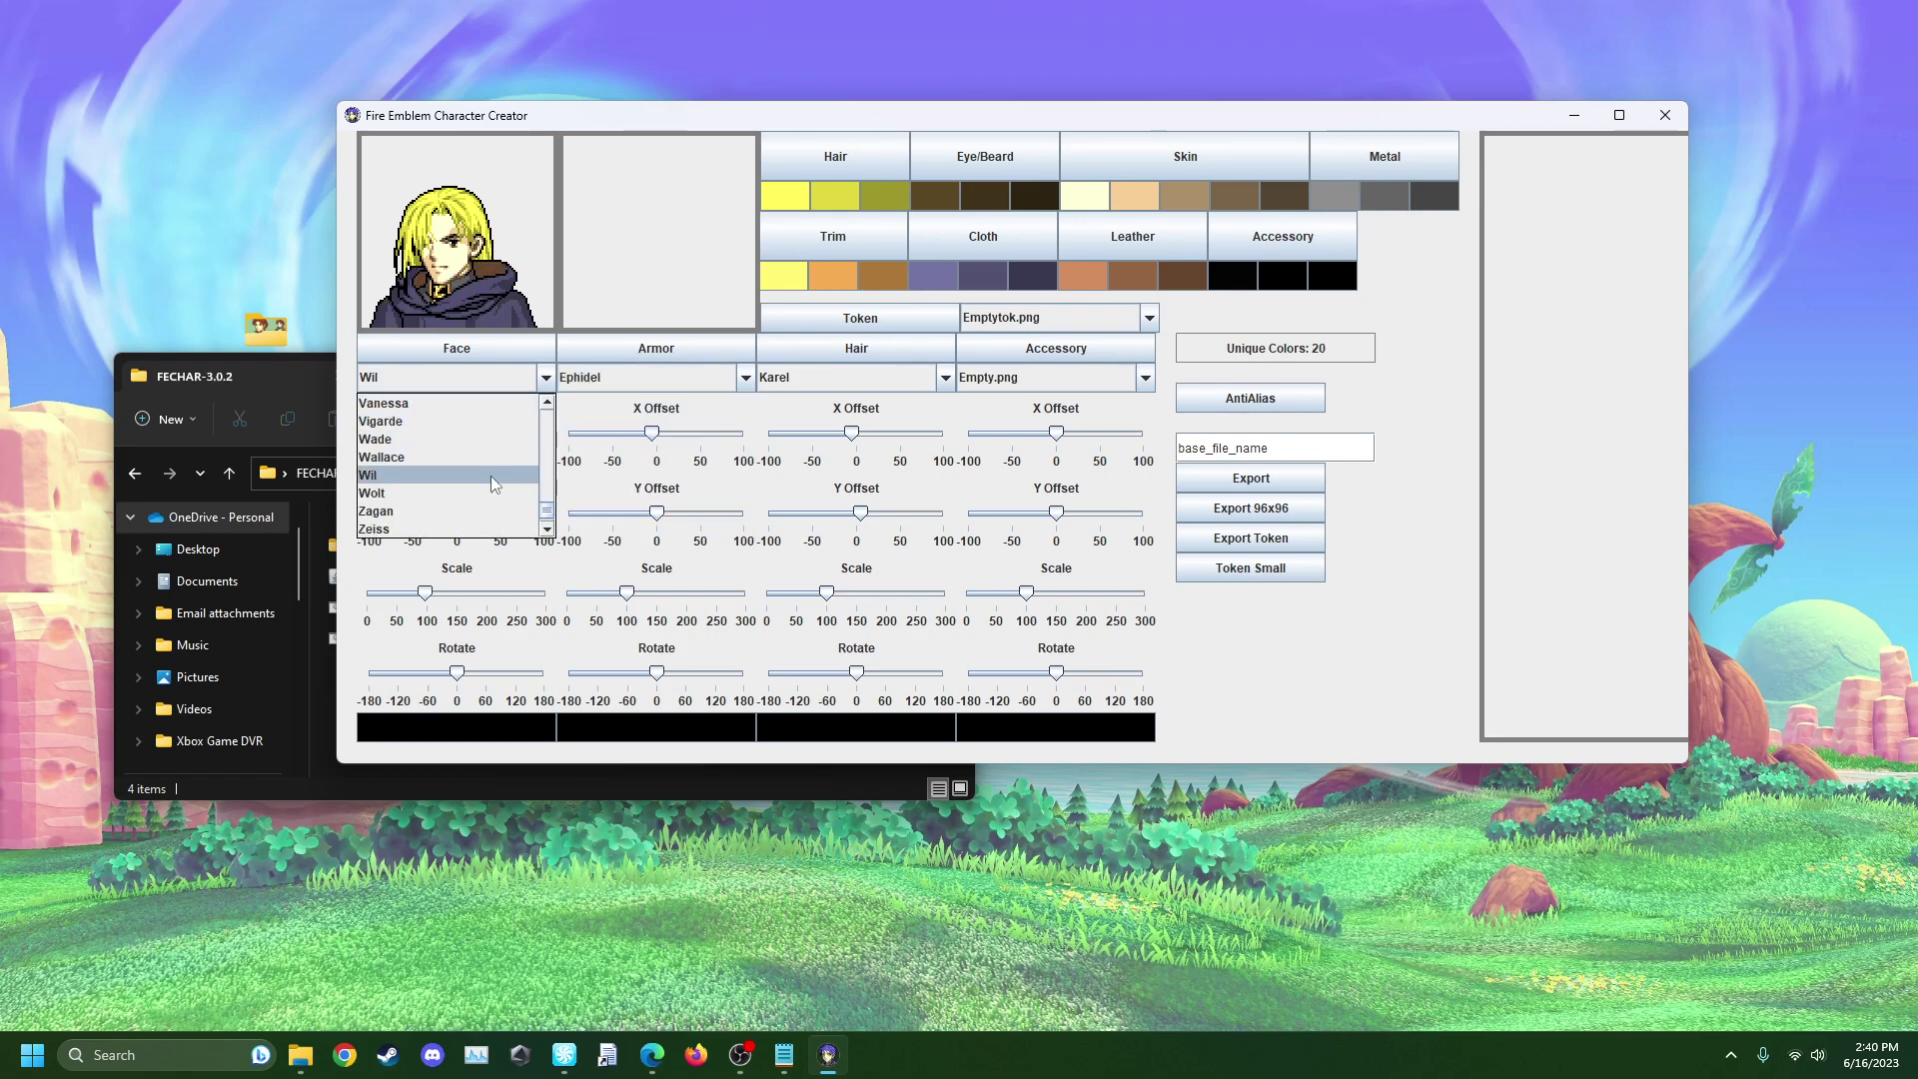
click(485, 467)
drag(462, 513, 469, 521)
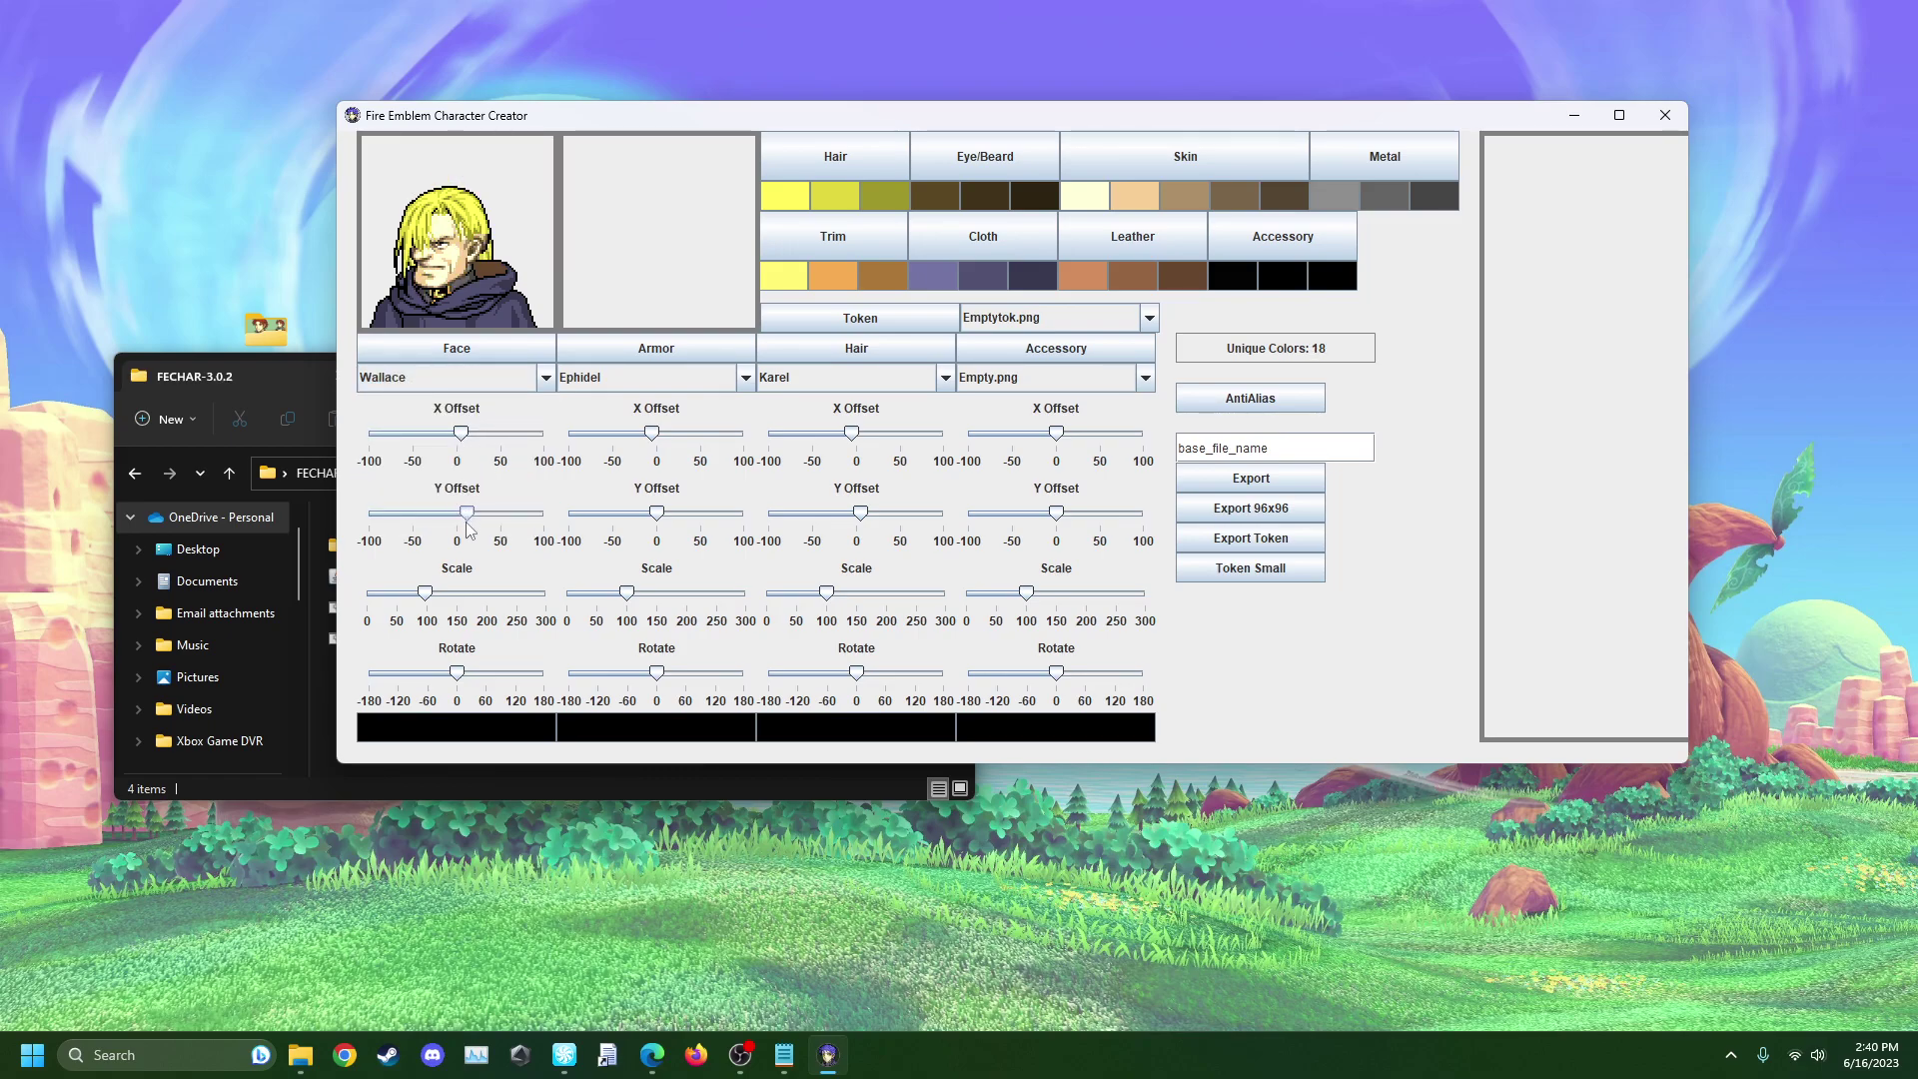
- Lower the hair slightly and change the hairstyle to Kudoka
drag(862, 514, 863, 517)
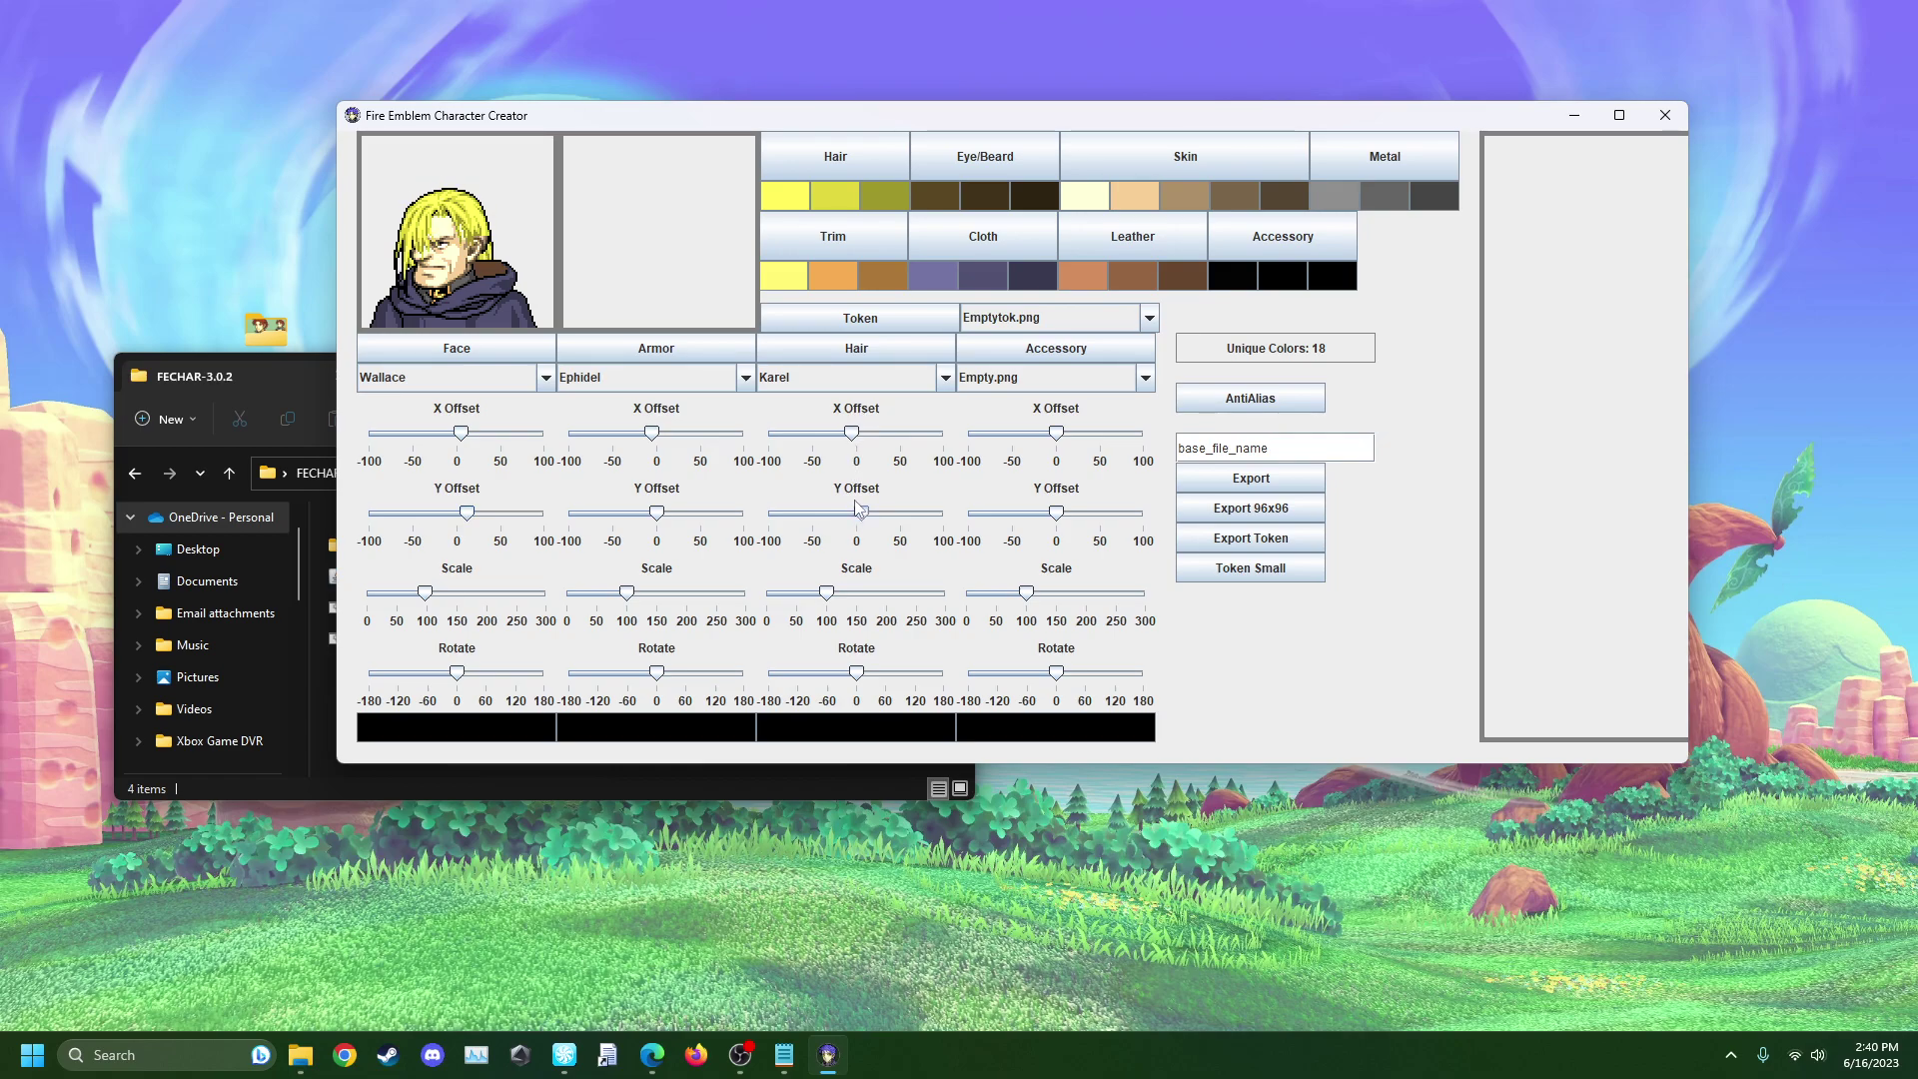
click(844, 387)
scroll(841, 449, down, 2)
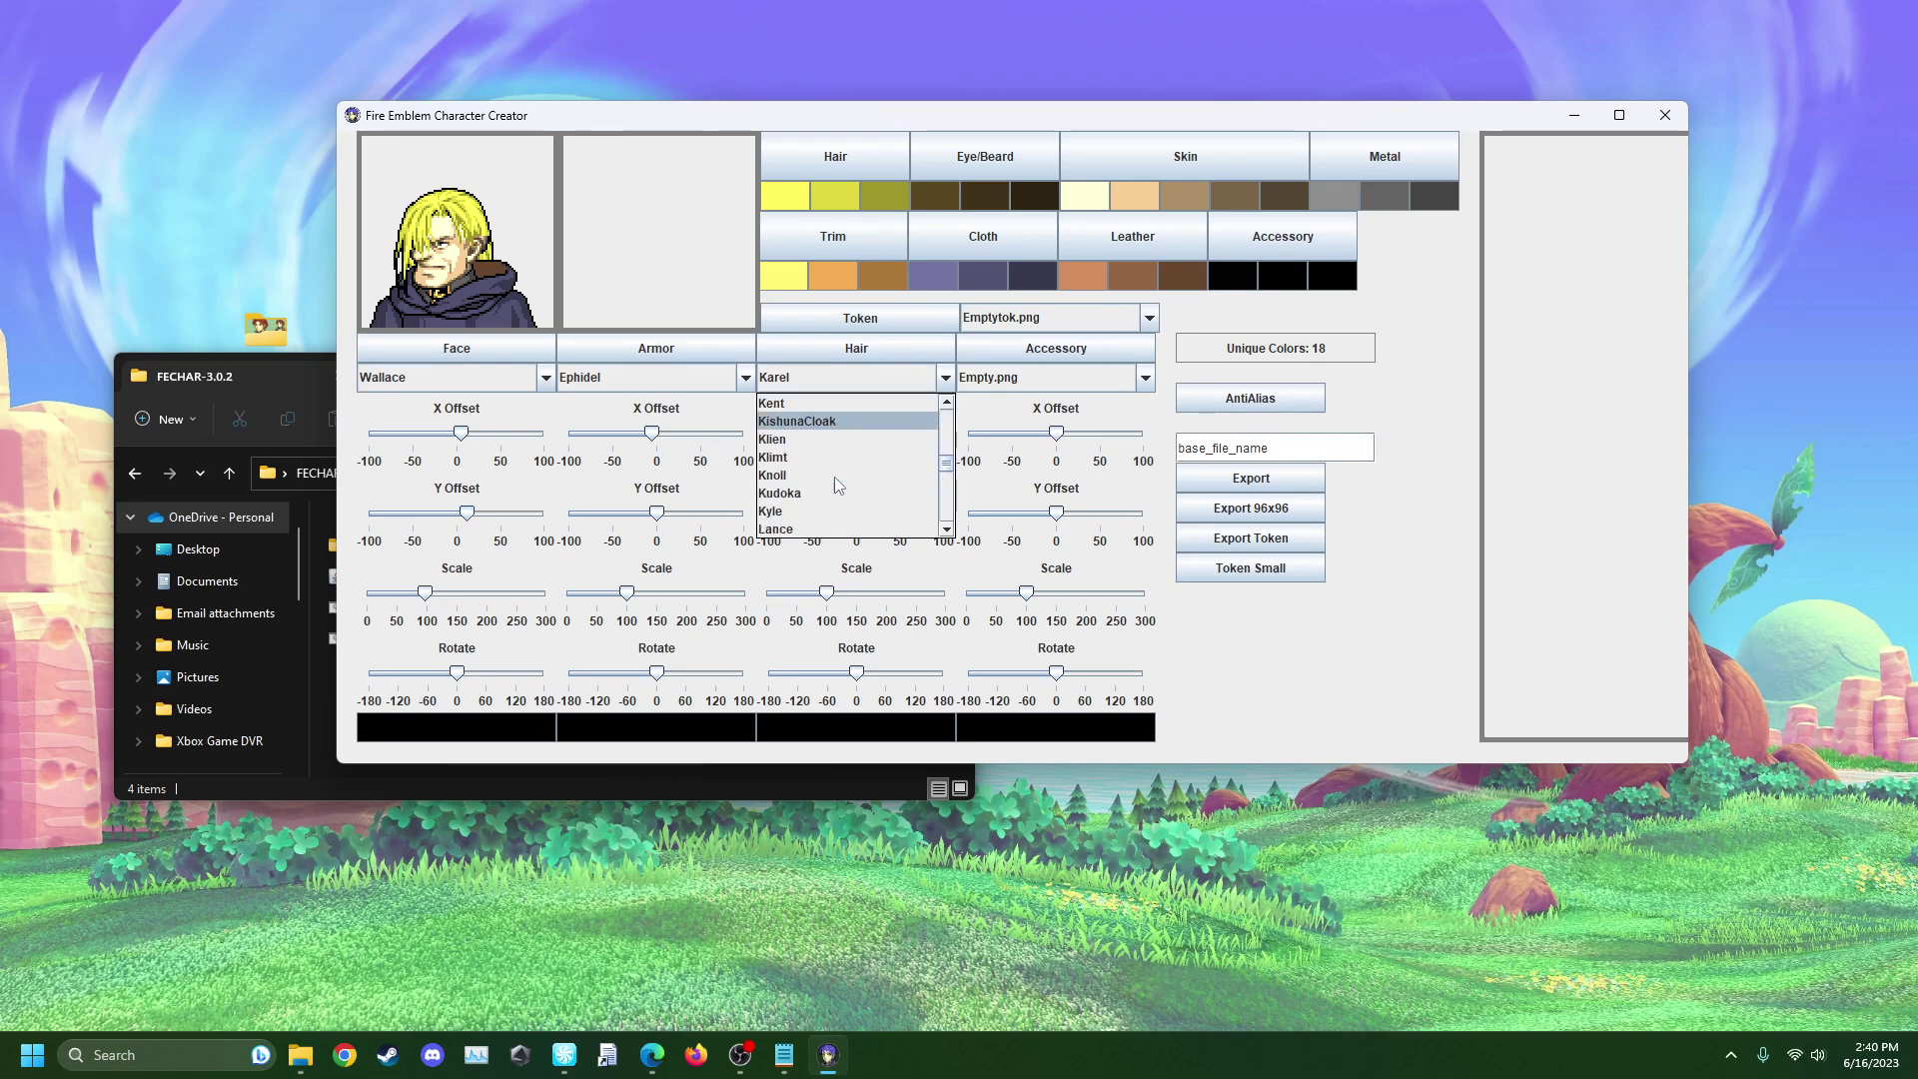
click(817, 493)
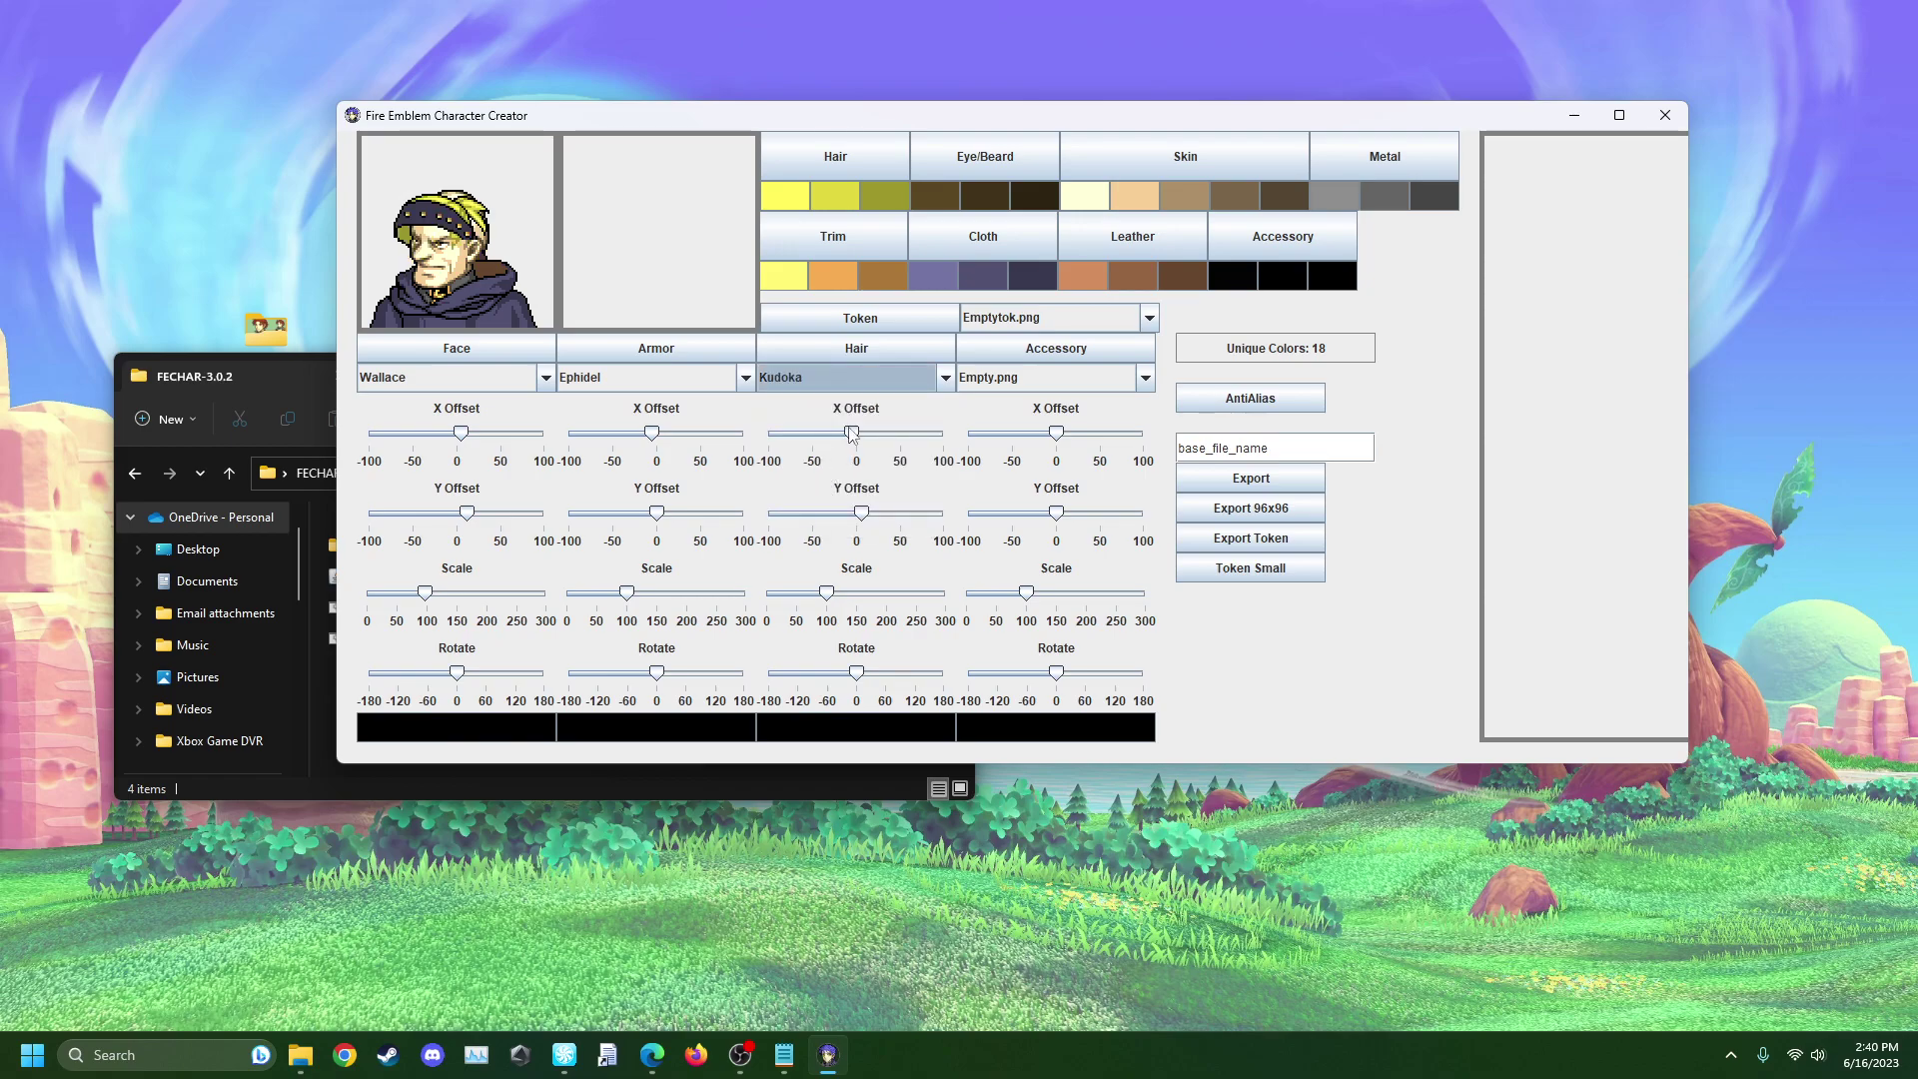
- Center the hair on the portrait by setting its X and Y offsets to 0
drag(852, 434, 856, 435)
drag(864, 515, 858, 525)
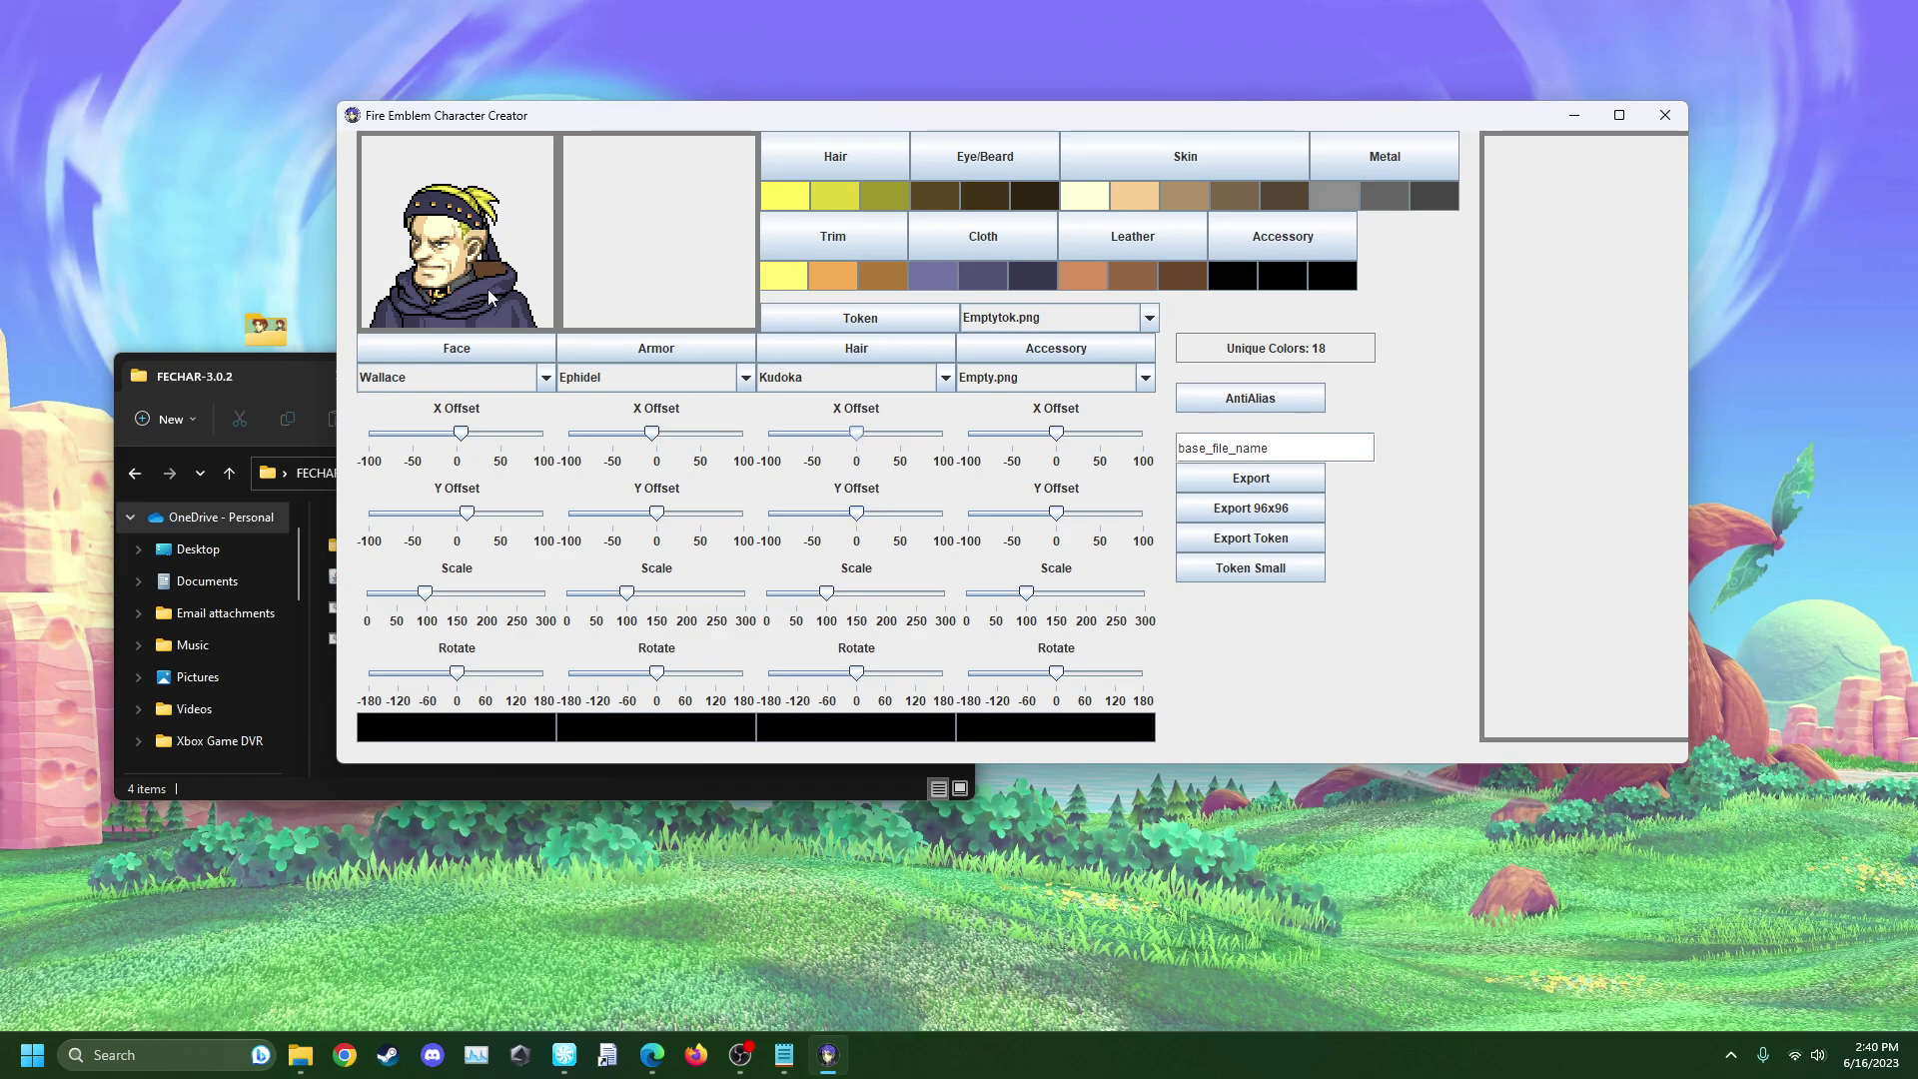
- Close the Character Creator and its FECHAR-3.0.2 folder, and open the Example folder from the desktop
click(1666, 117)
drag(536, 396, 947, 388)
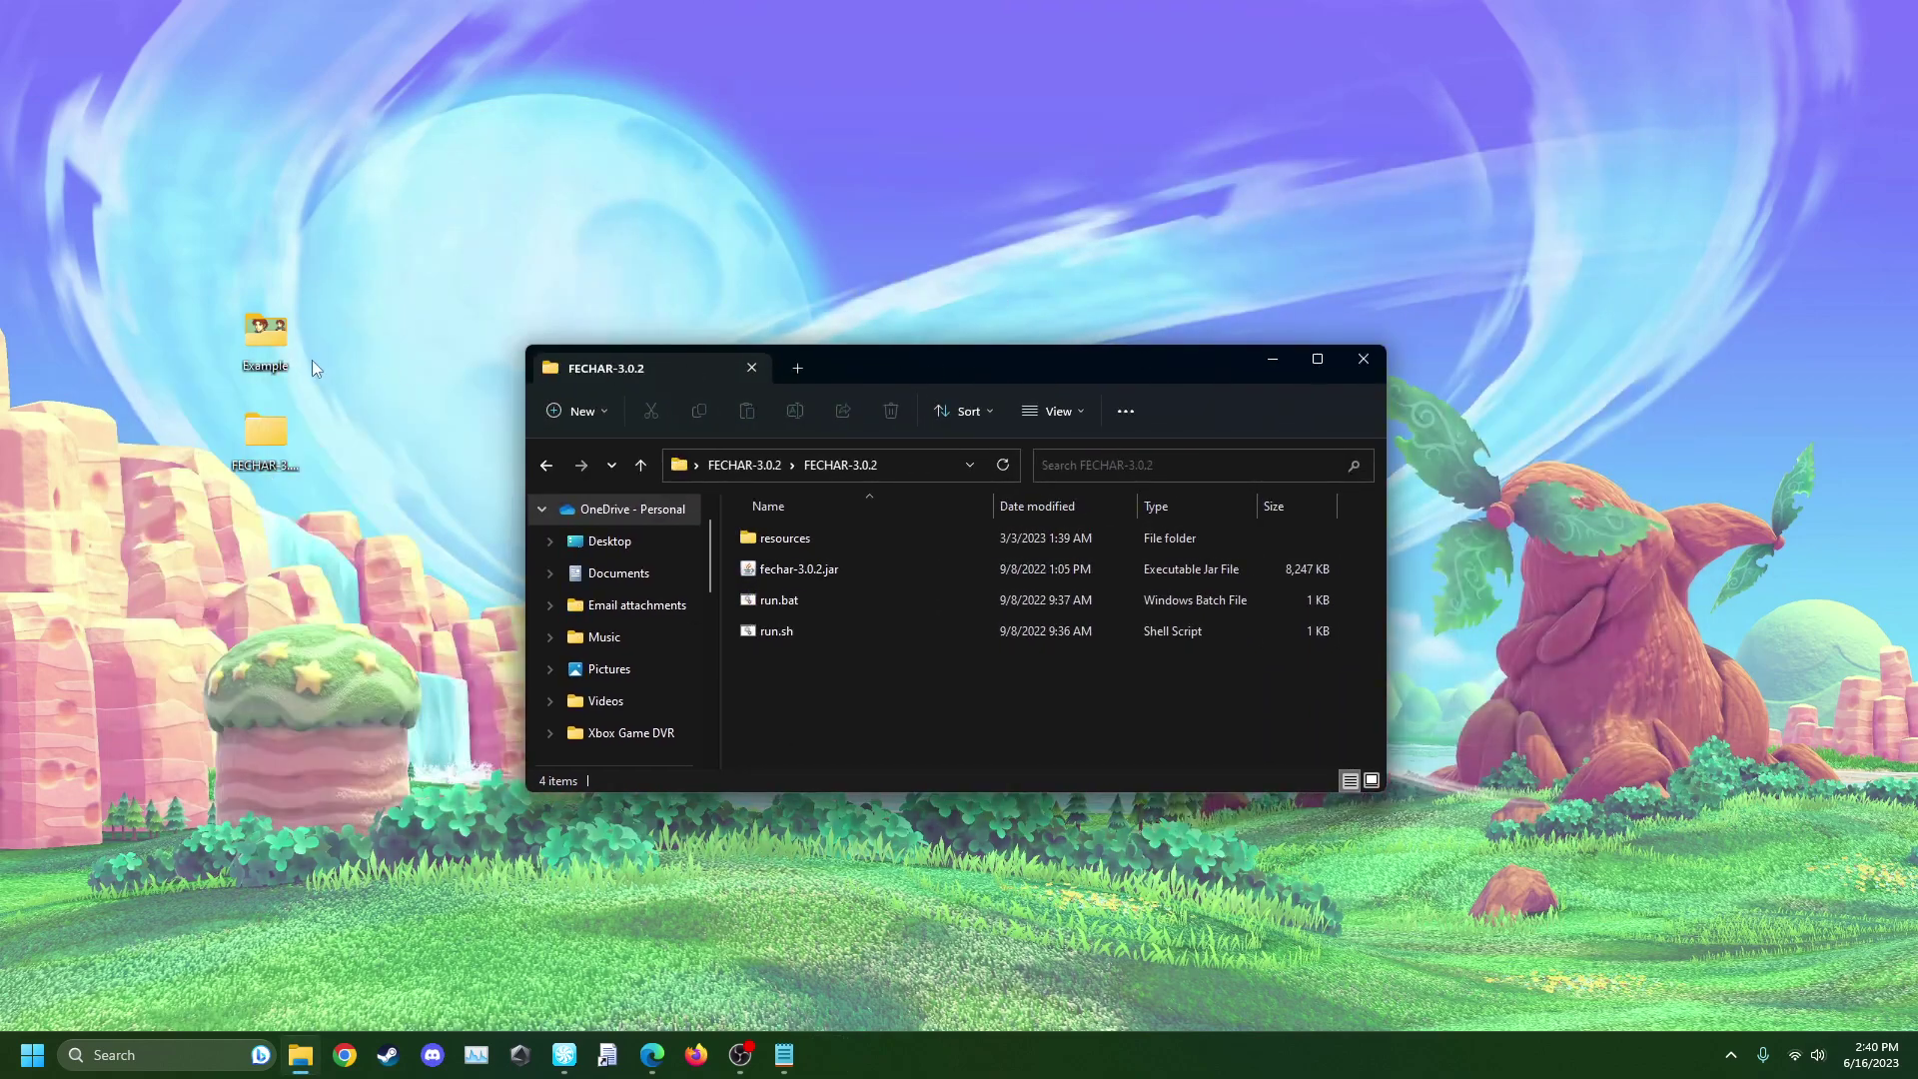
click(1363, 359)
double_click(251, 332)
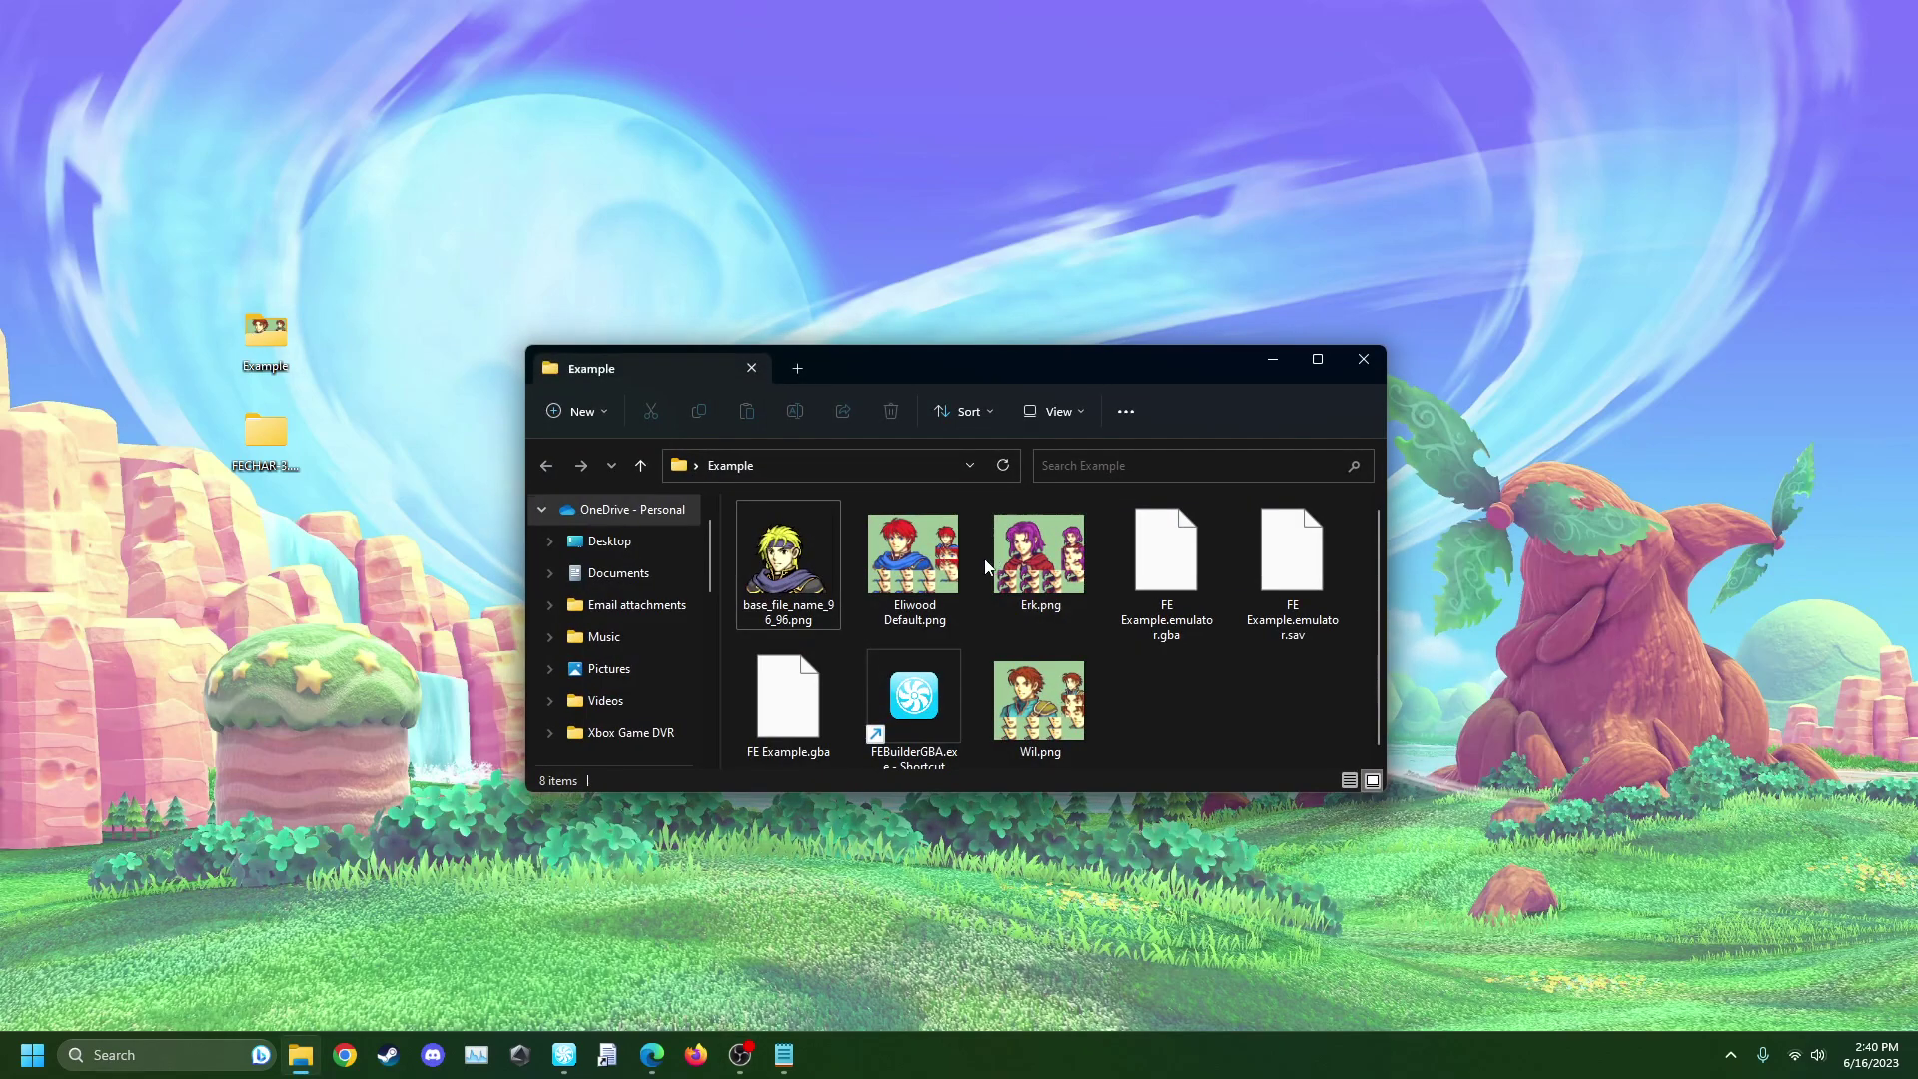
double_click(263, 431)
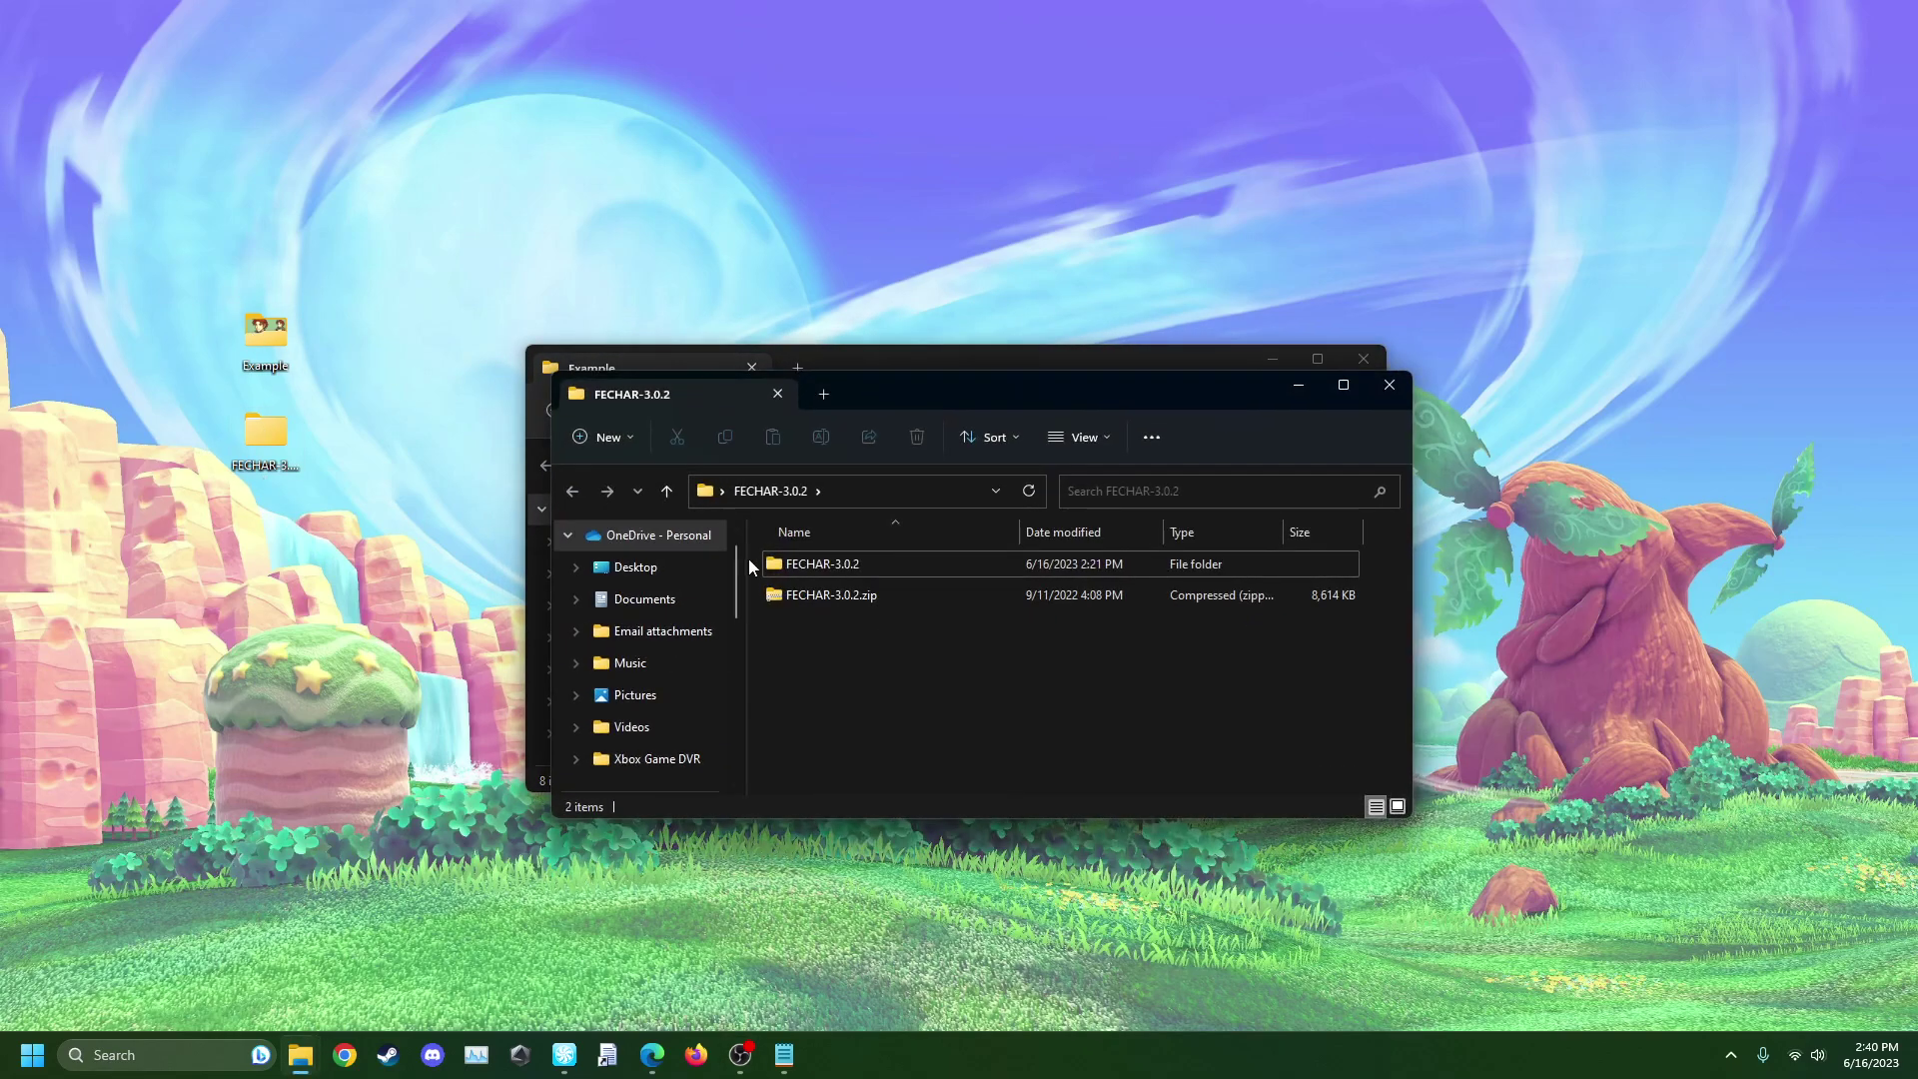
click(792, 604)
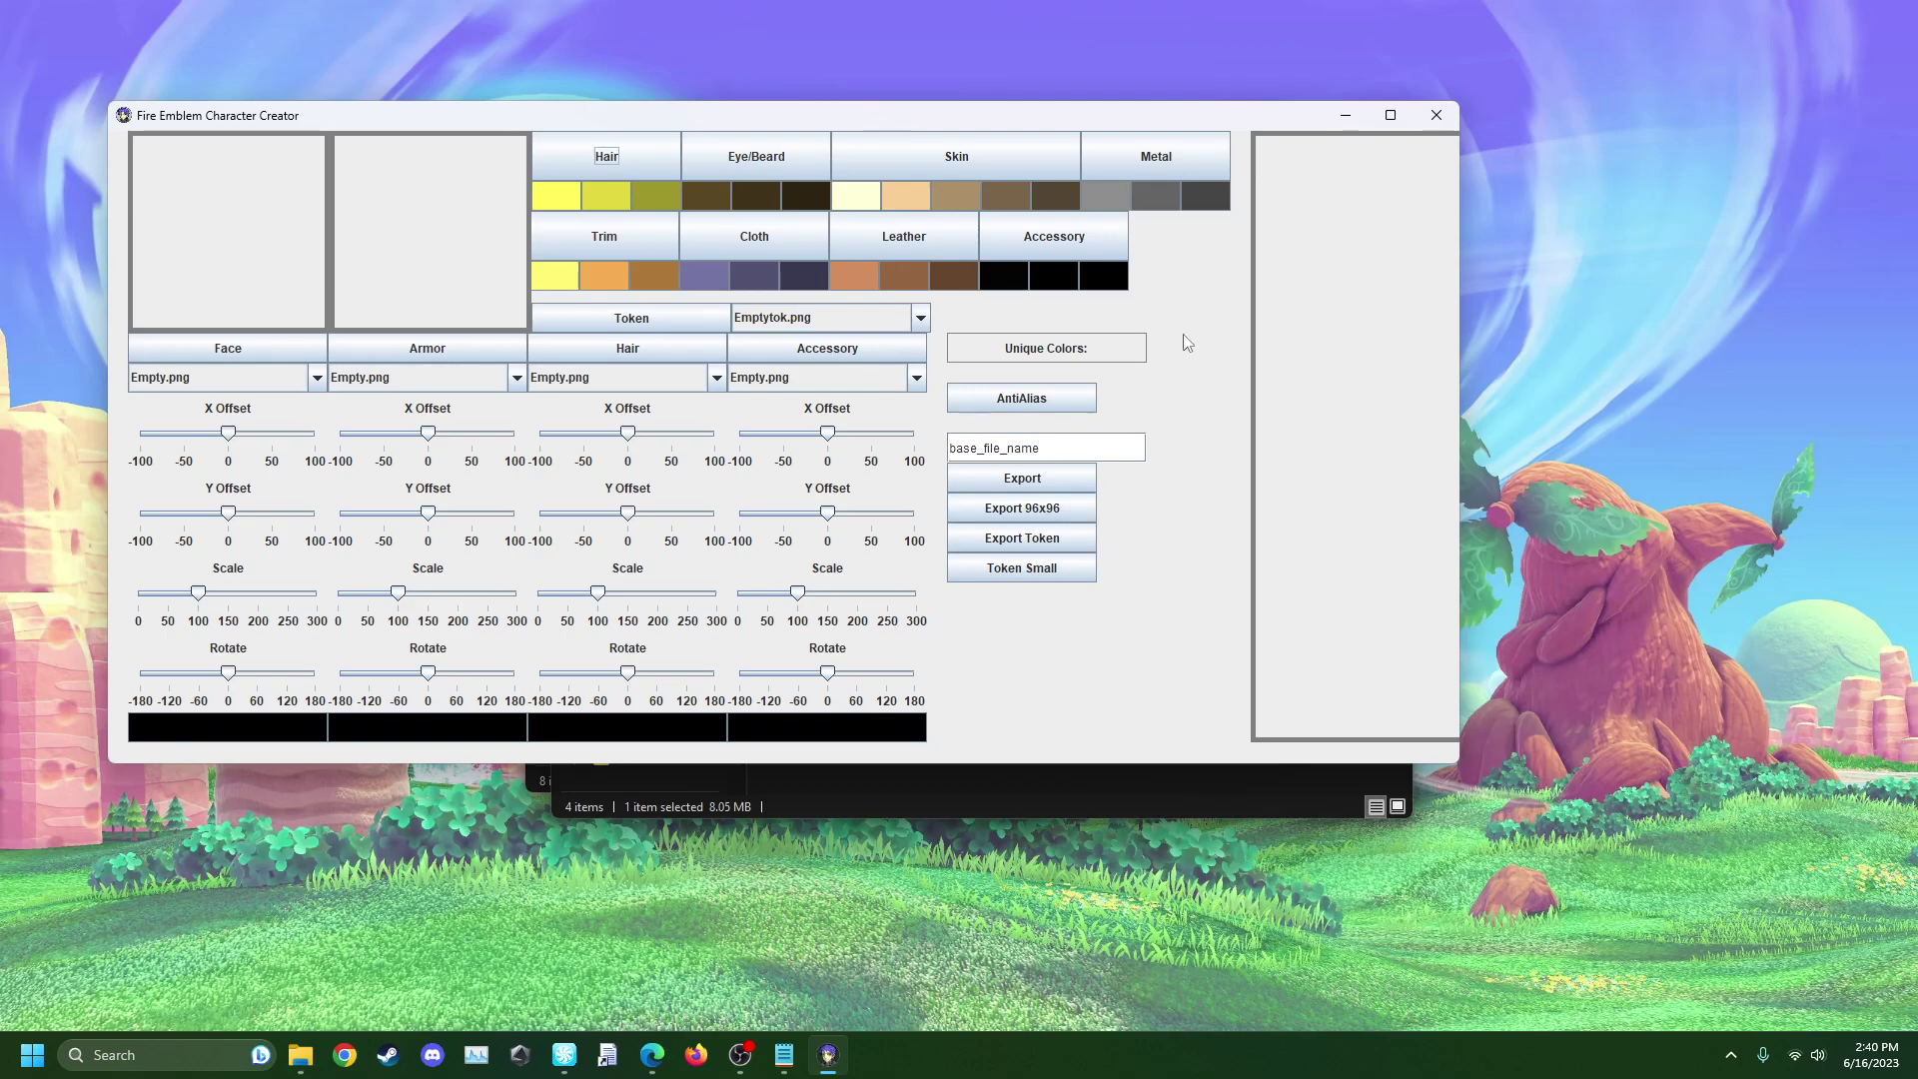
click(1437, 115)
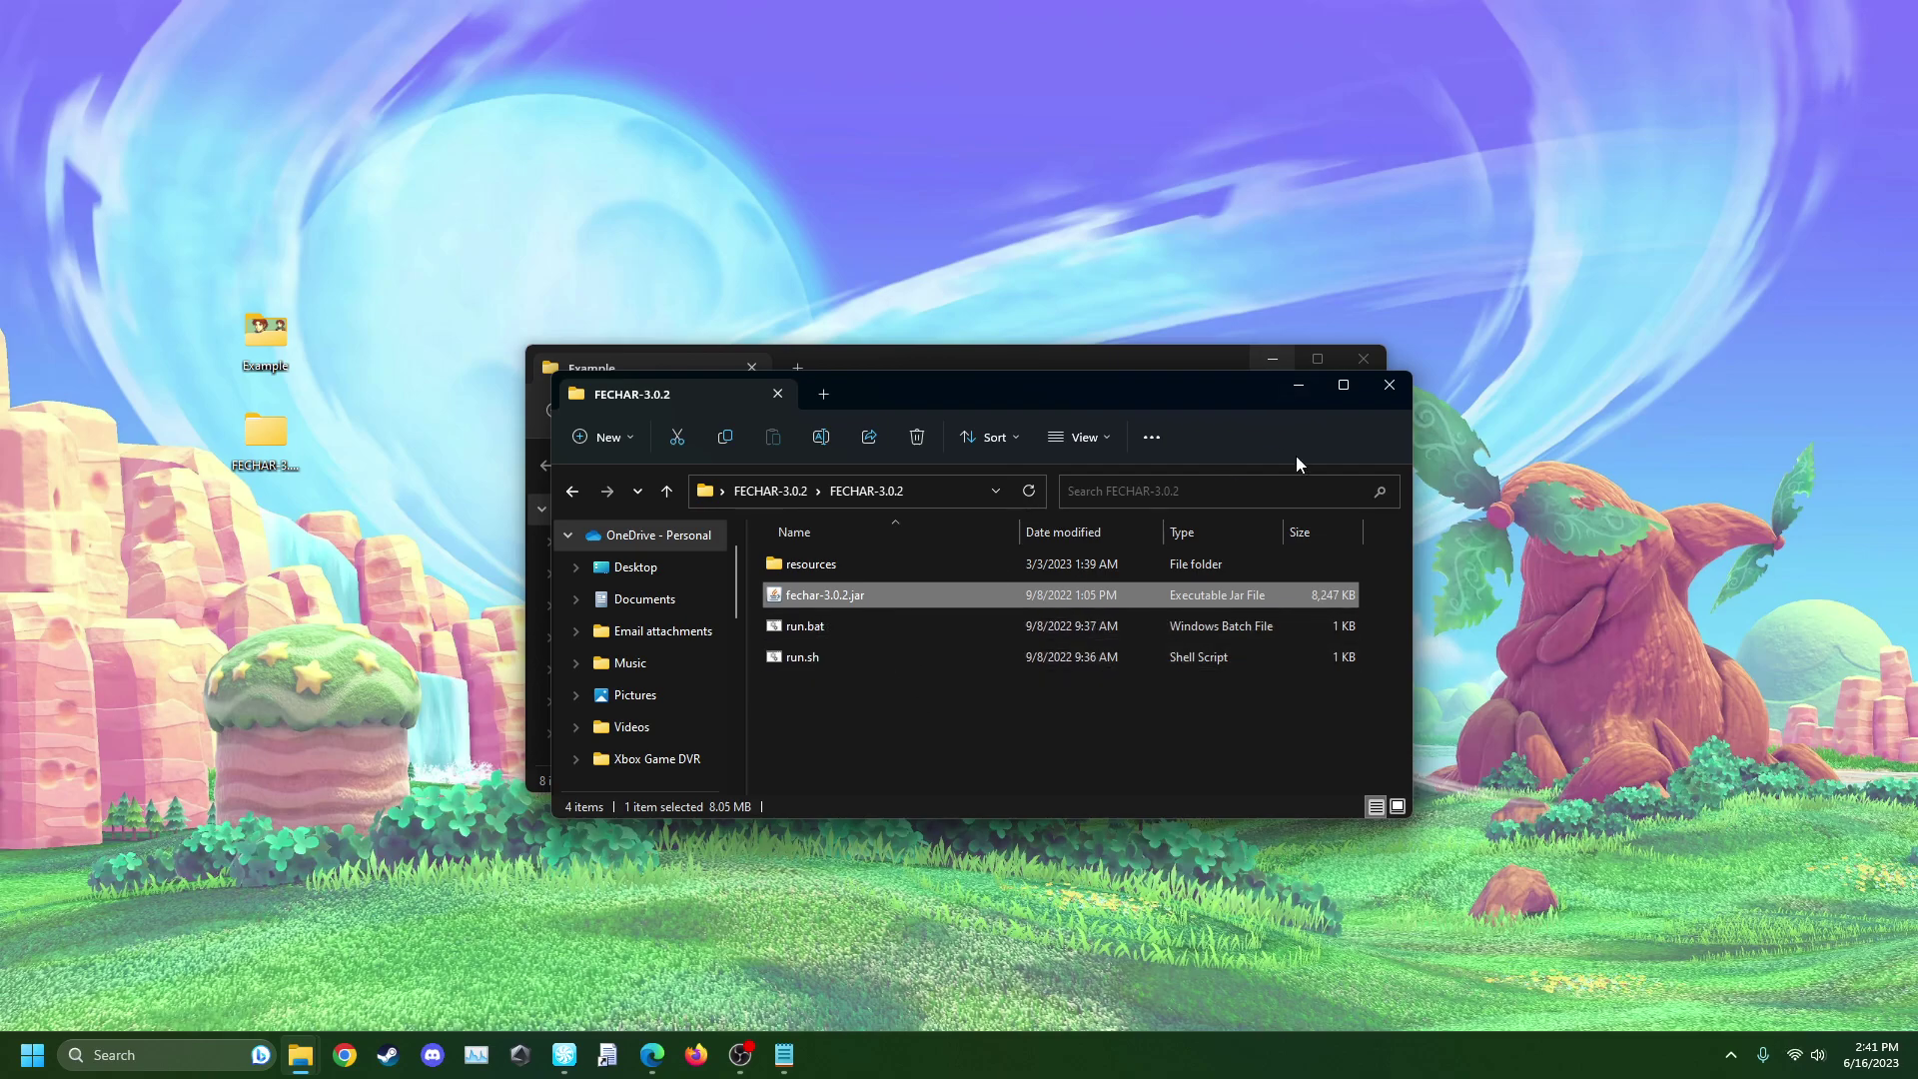
key(alt+F4)
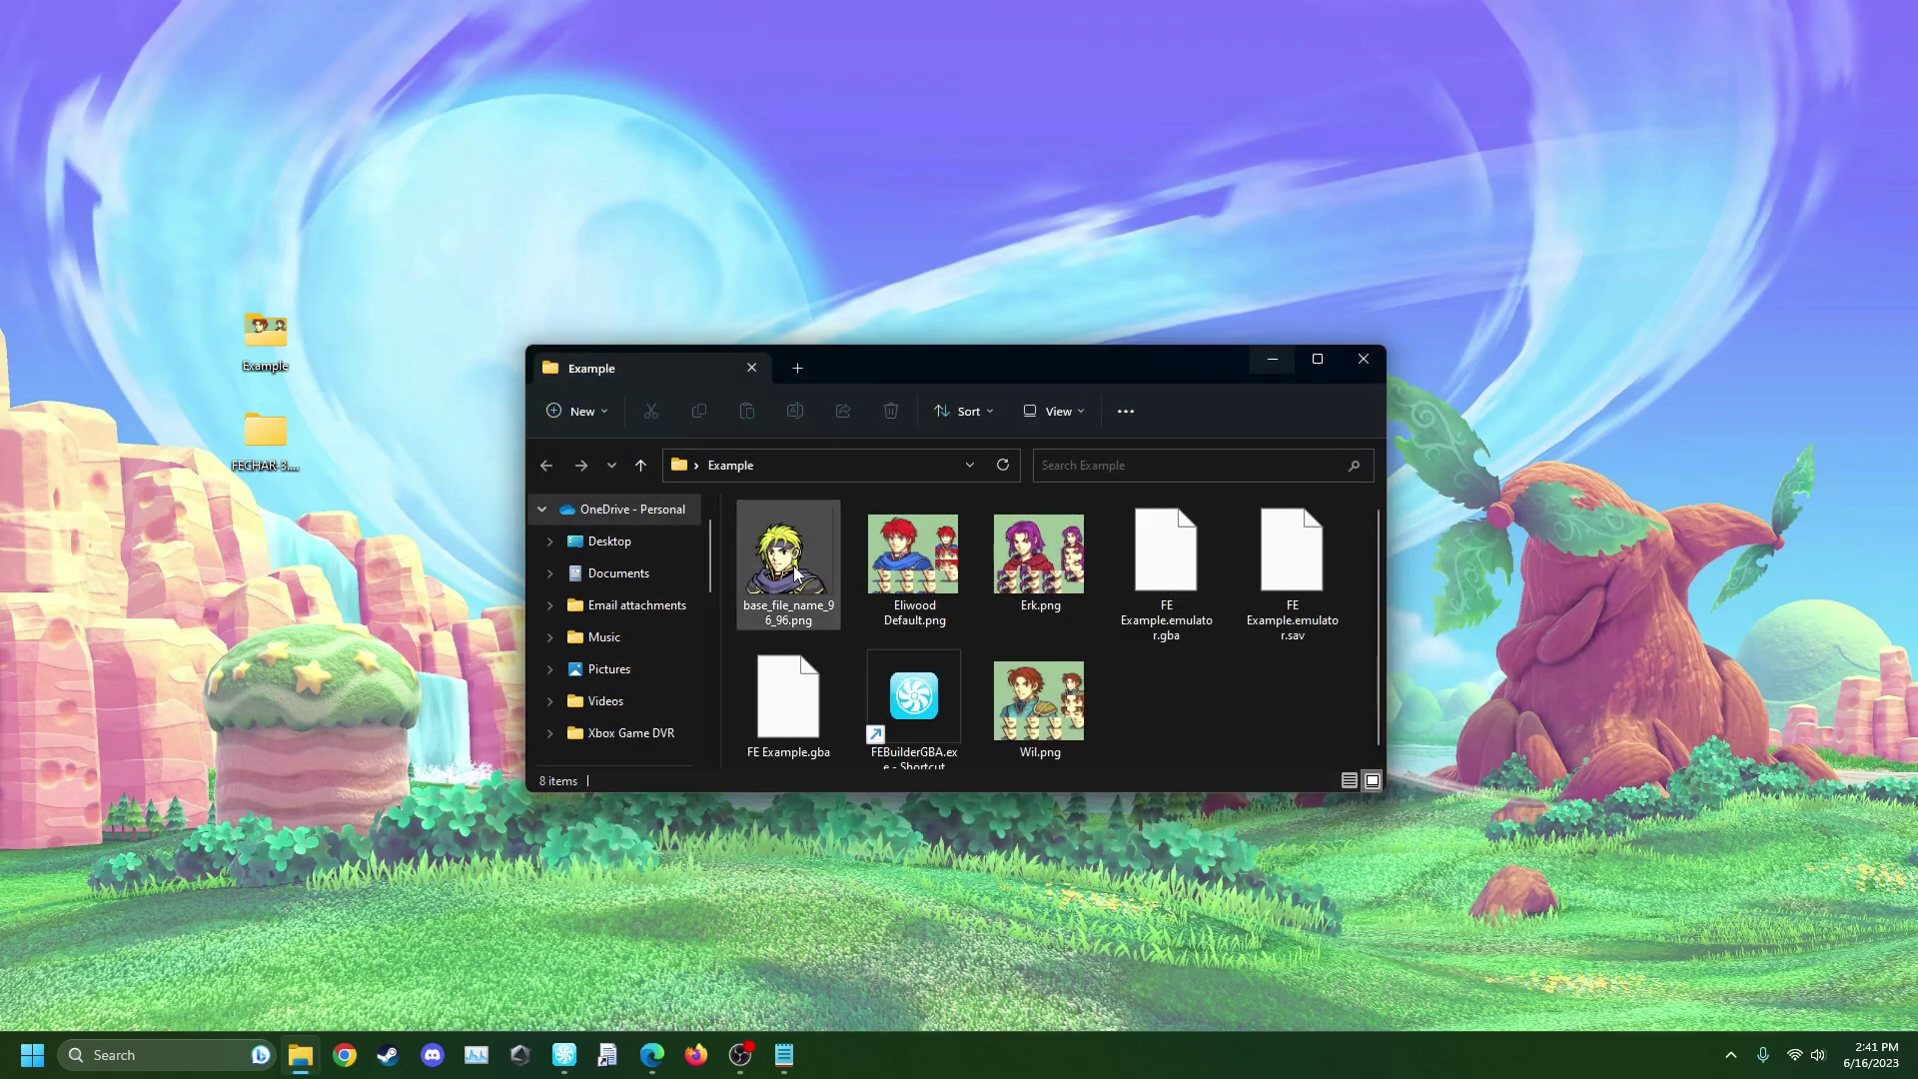
- Move base_file_name_96_96.png, Wil.png and Erk.png from the Example folder onto the desktop and close the folder
drag(796, 572, 340, 165)
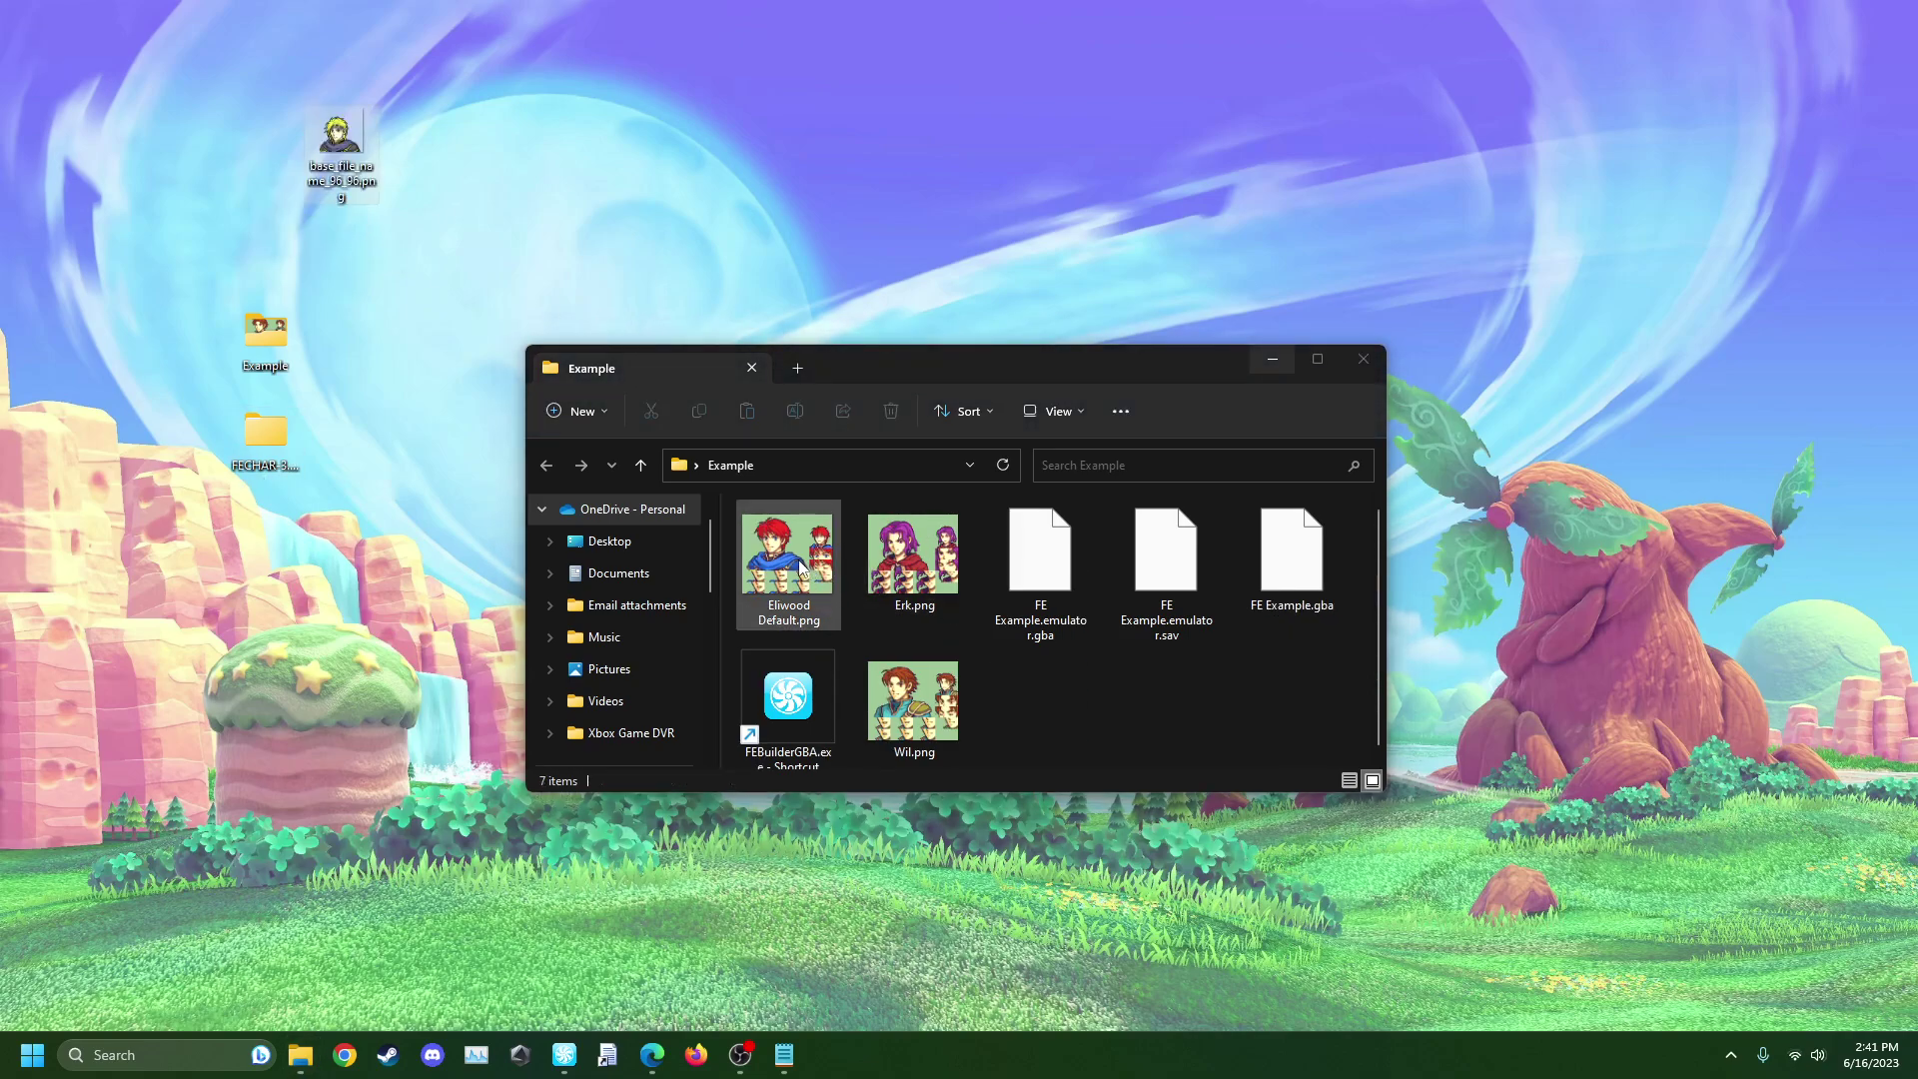
drag(892, 712, 337, 265)
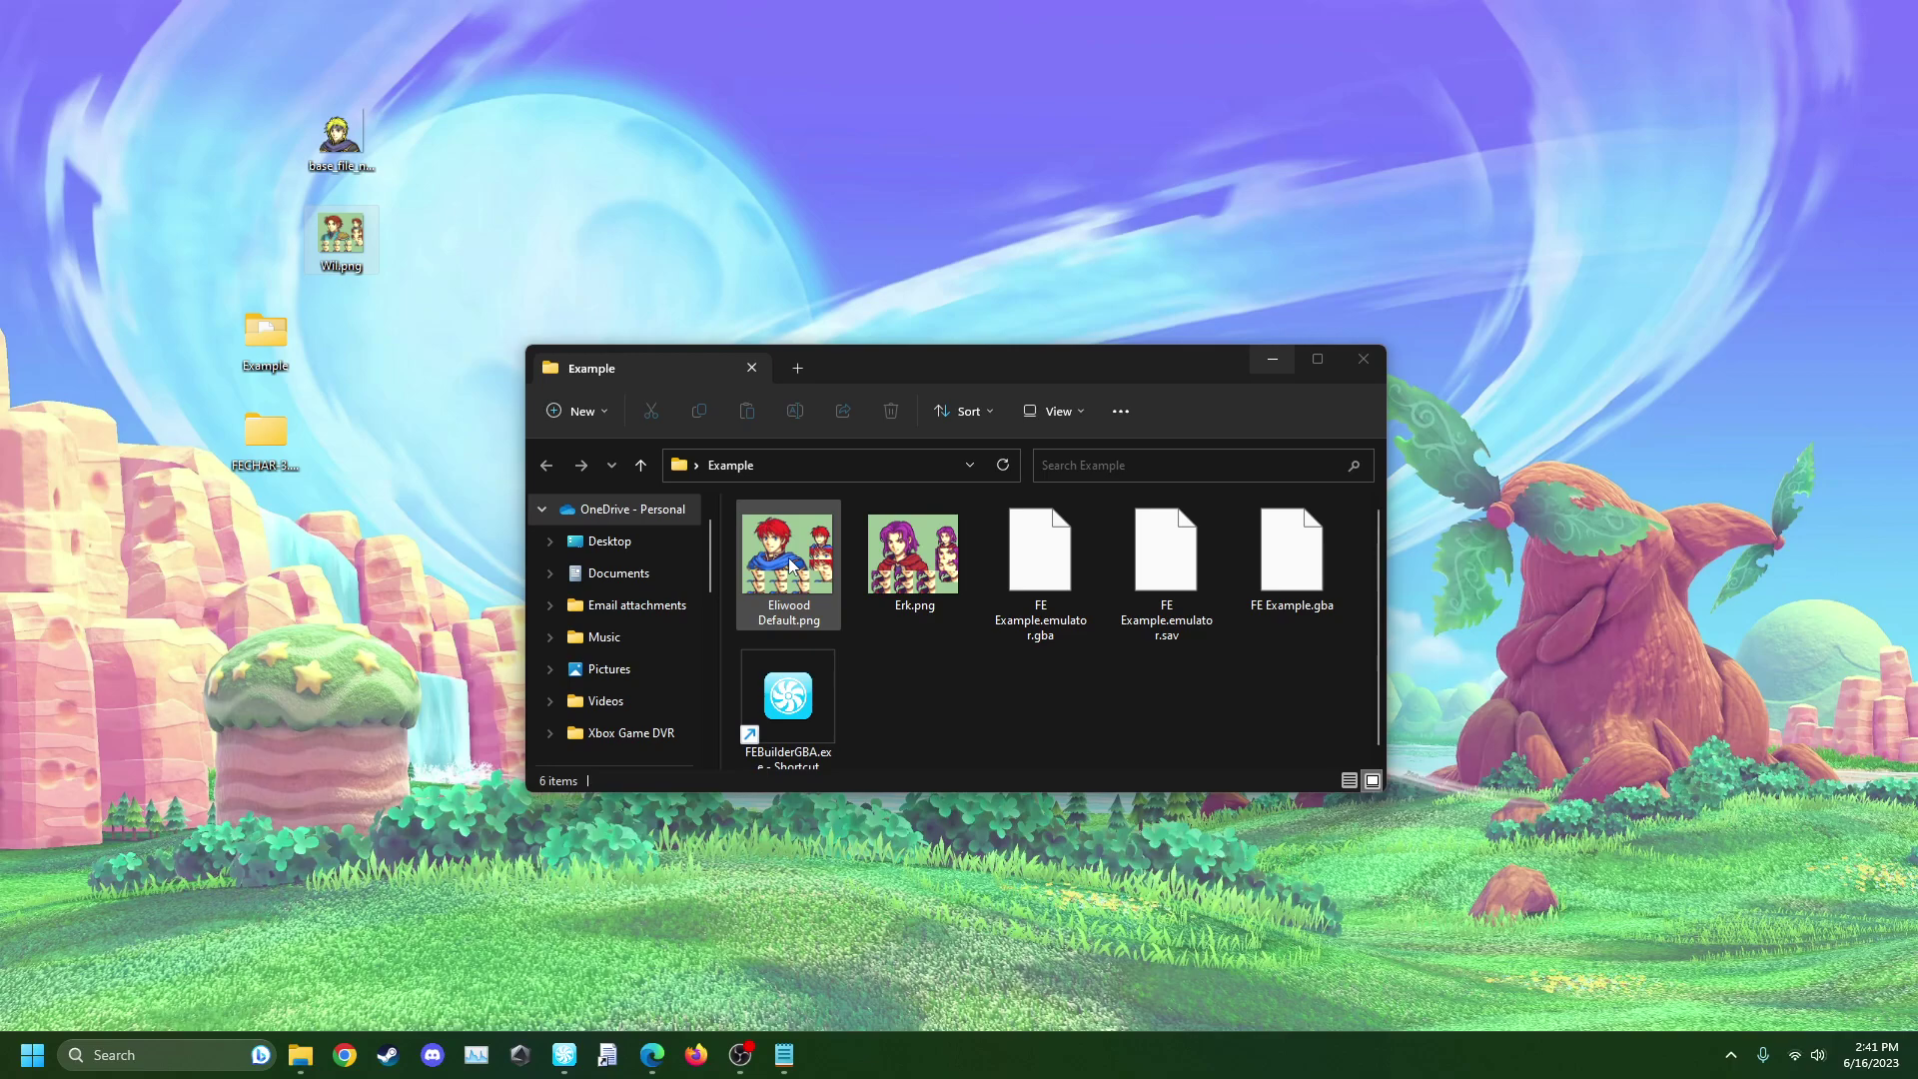
drag(915, 557, 255, 180)
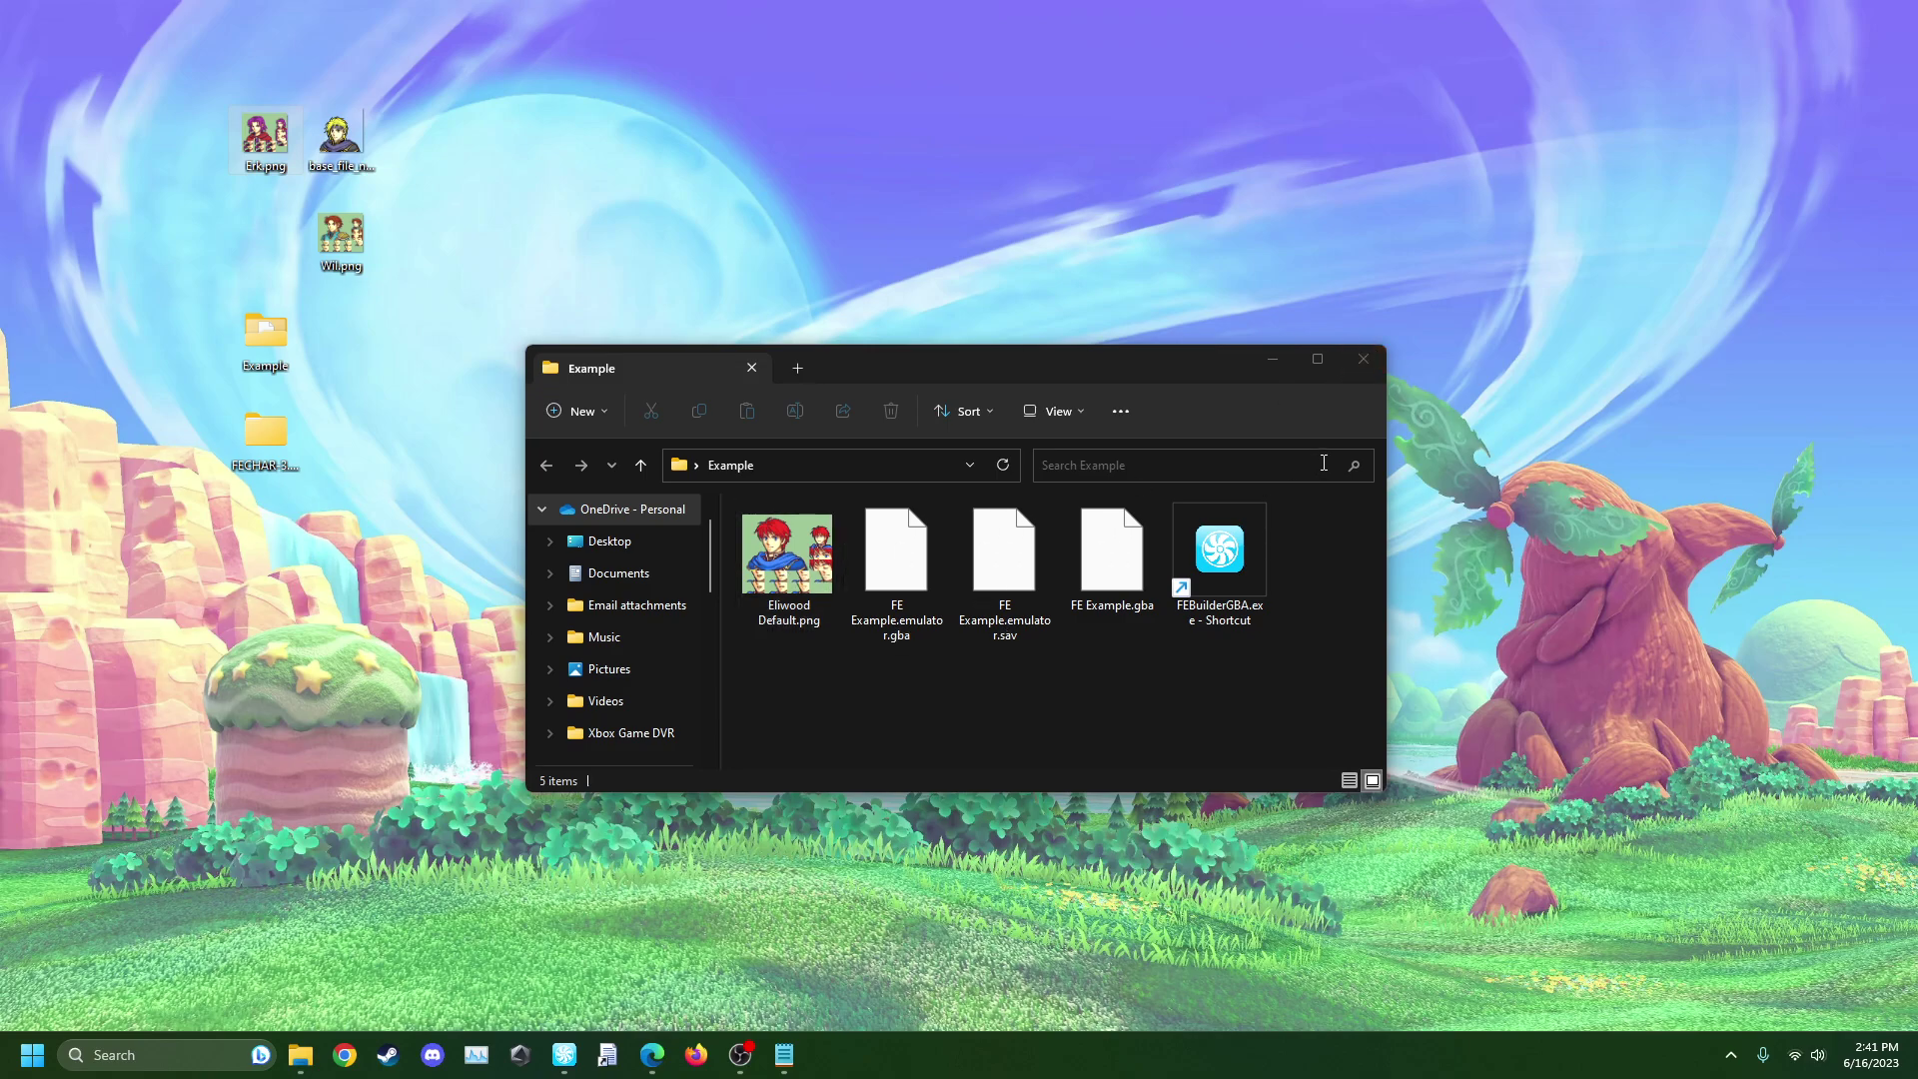
click(1364, 359)
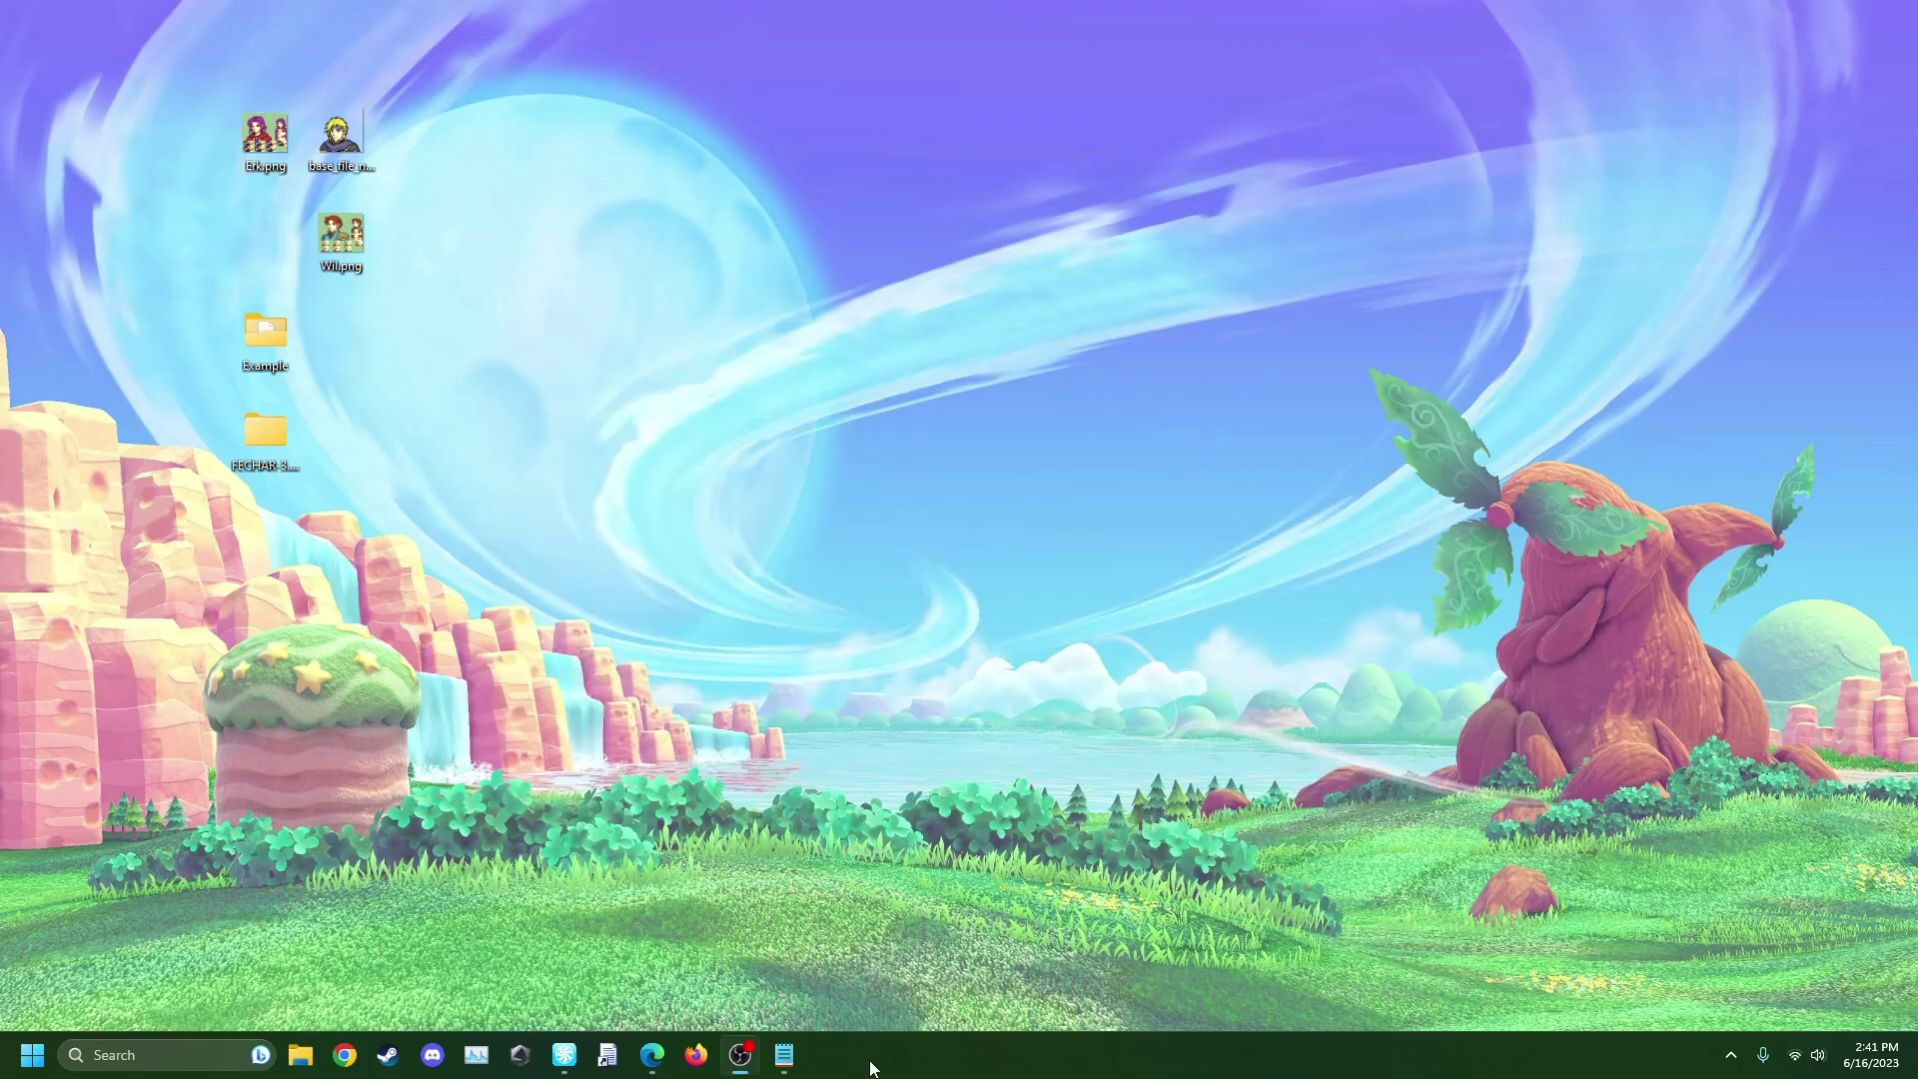
- Switch to Microsoft Edge and look through the FE-Repo Portrait Repository's folders and readme sections
click(654, 1055)
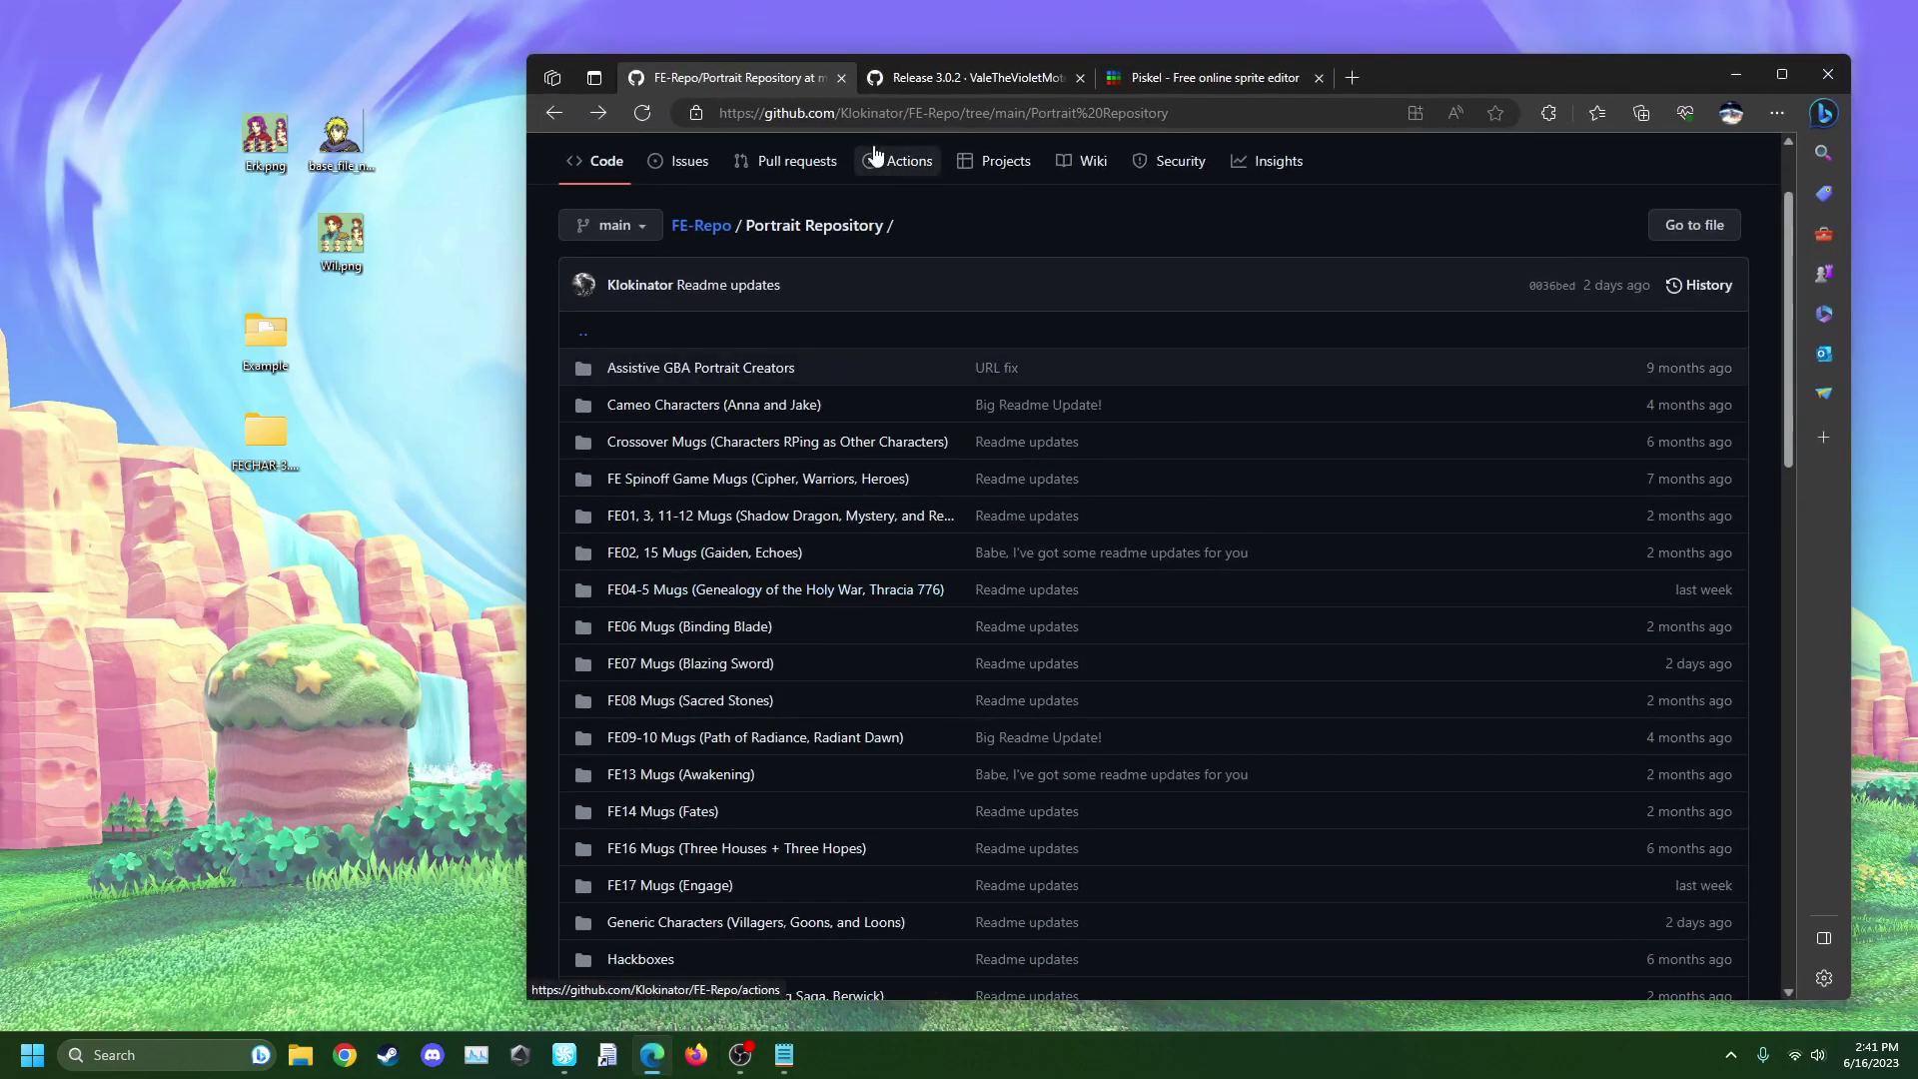
scroll(830, 693, down, 1)
scroll(825, 693, down, 4)
scroll(715, 753, up, 7)
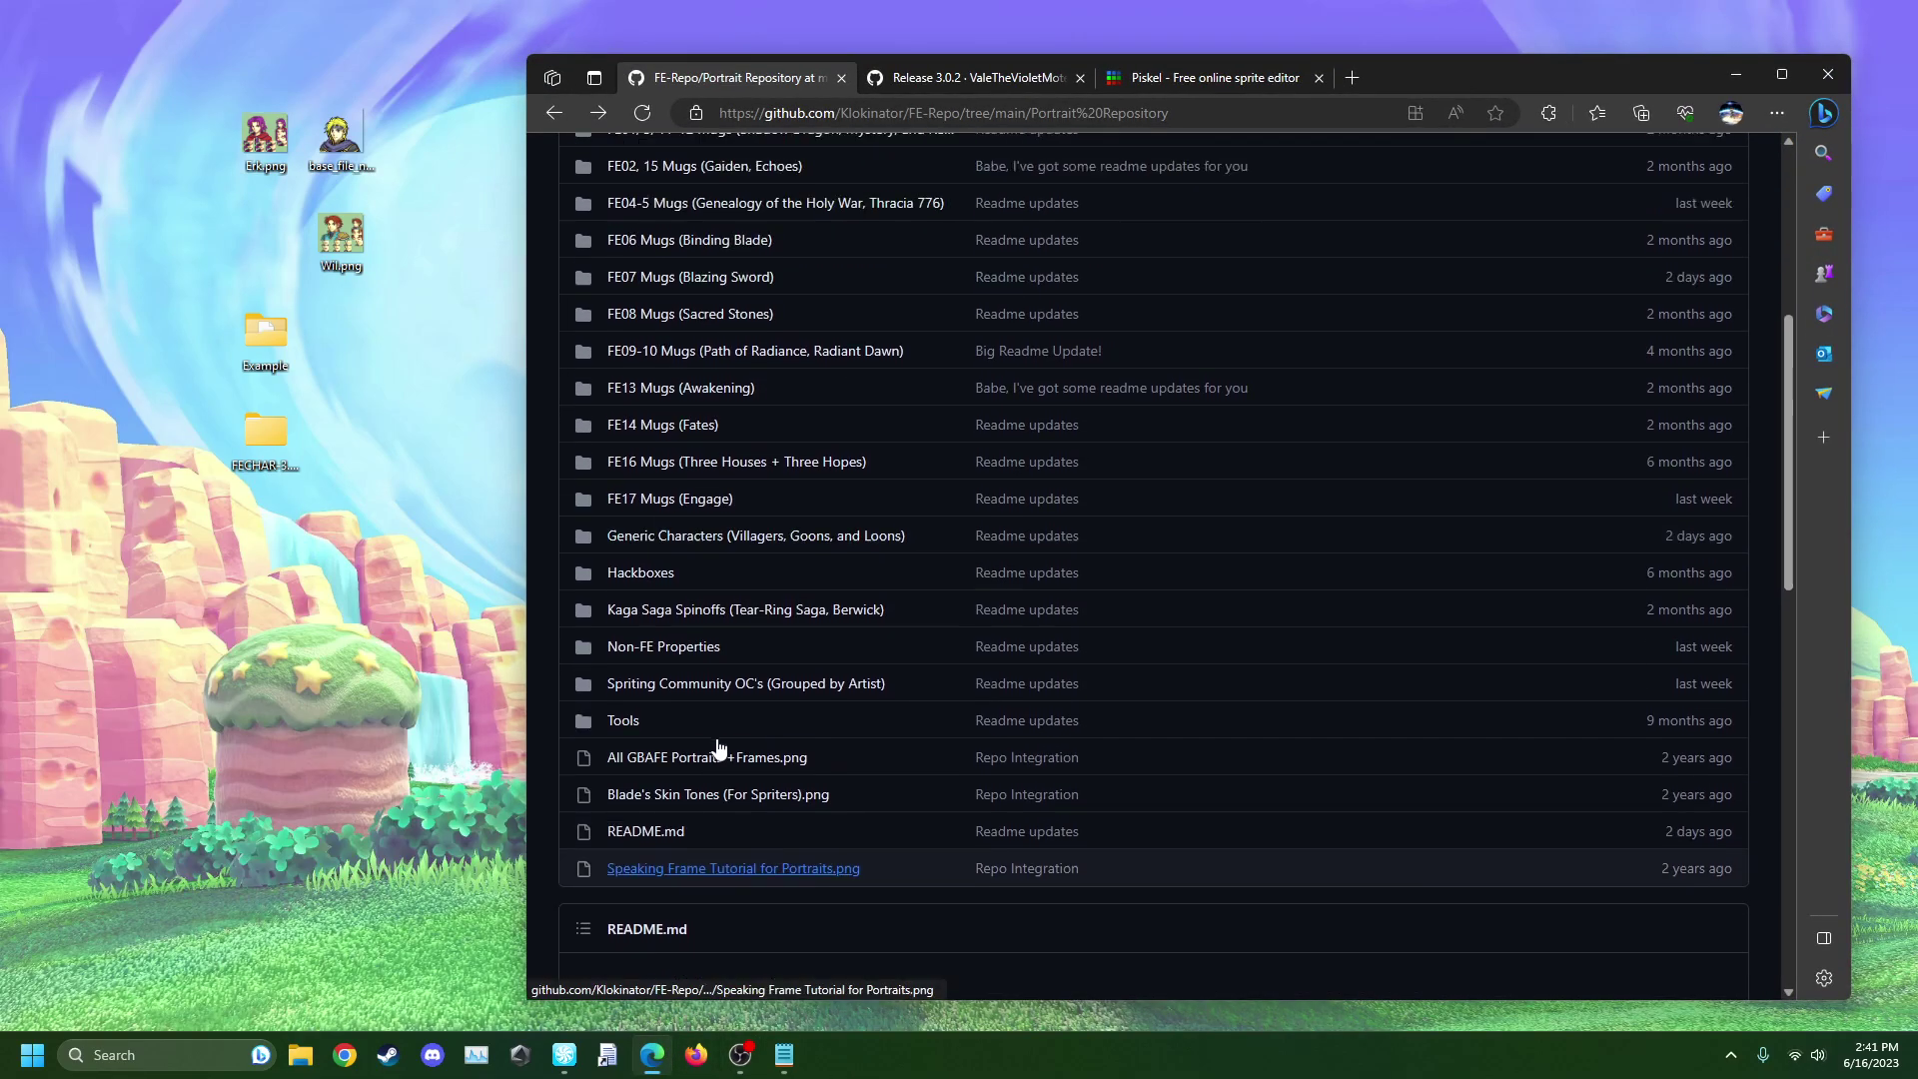
scroll(716, 744, down, 8)
scroll(717, 747, down, 10)
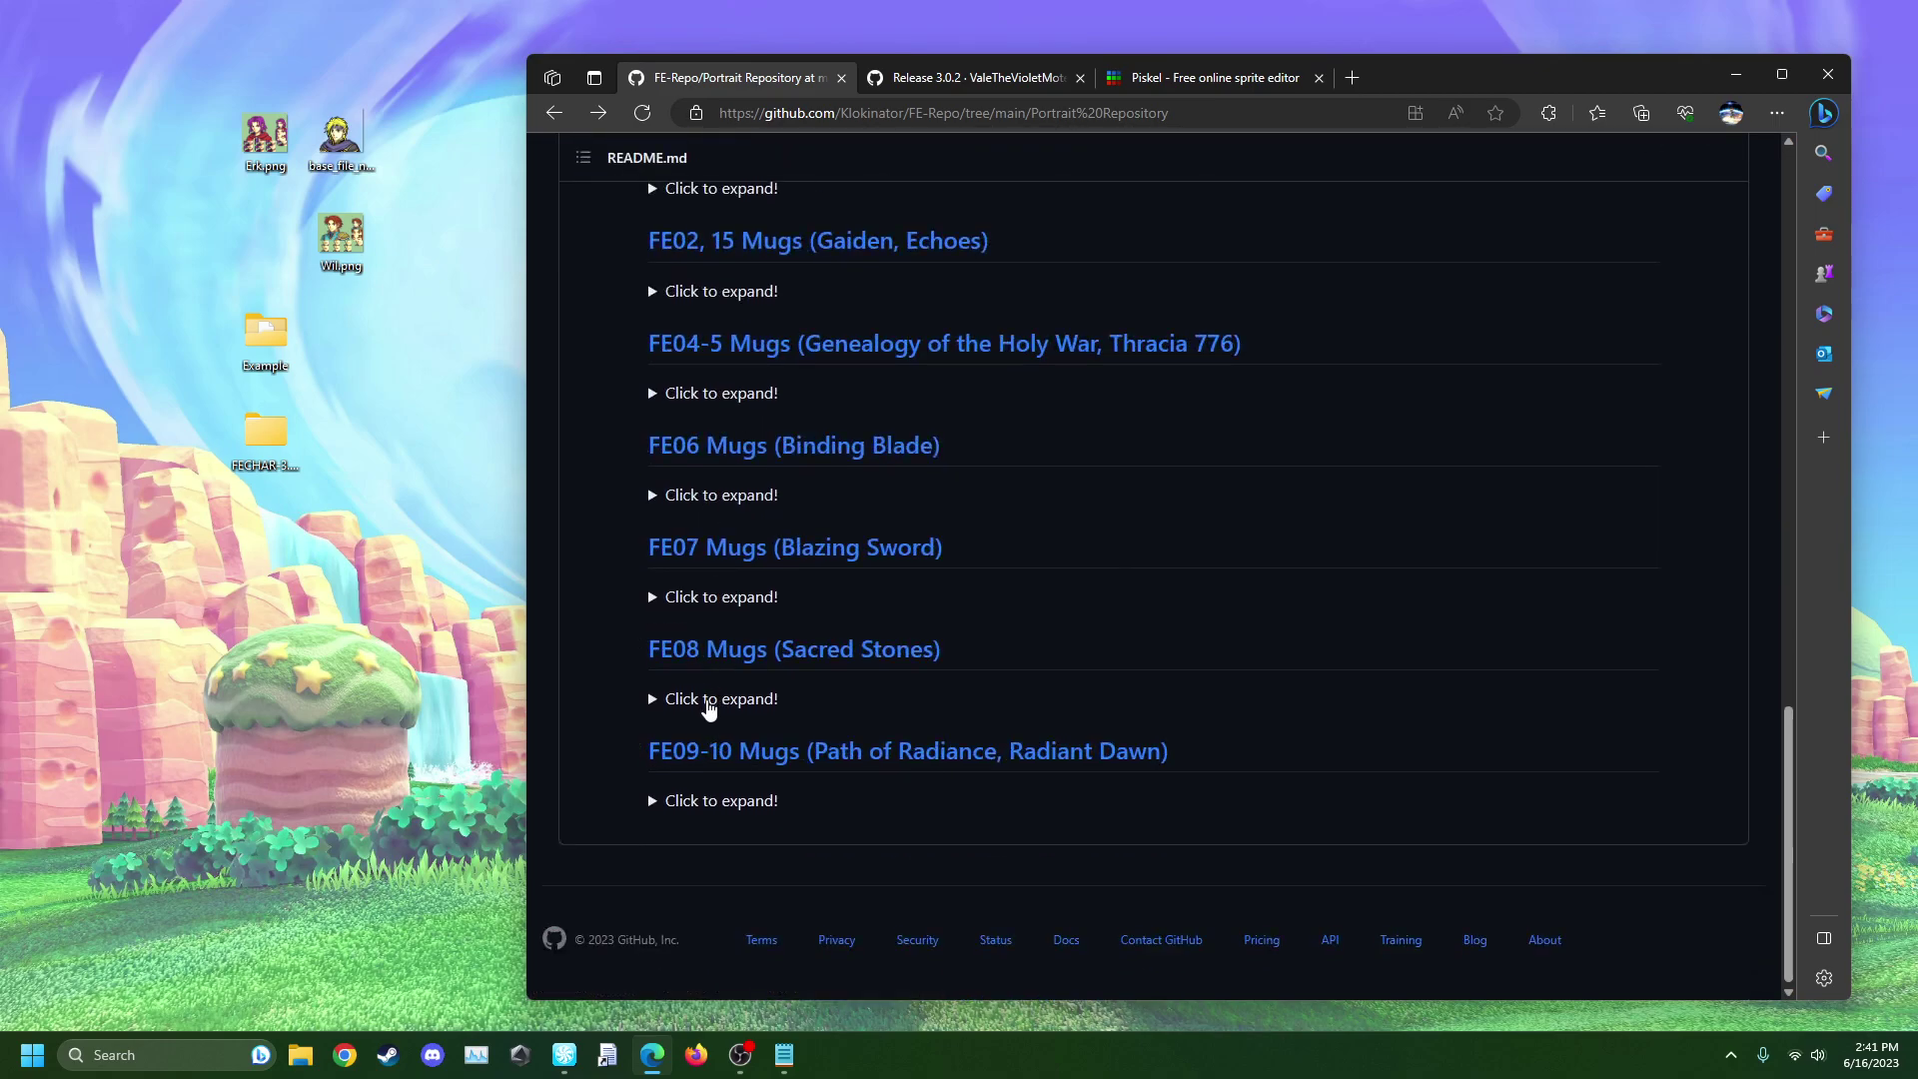
- Expand the FE08 Mugs (Sacred Stones) section of the readme, look over its portraits and collapse it again
click(710, 701)
scroll(1099, 719, down, 20)
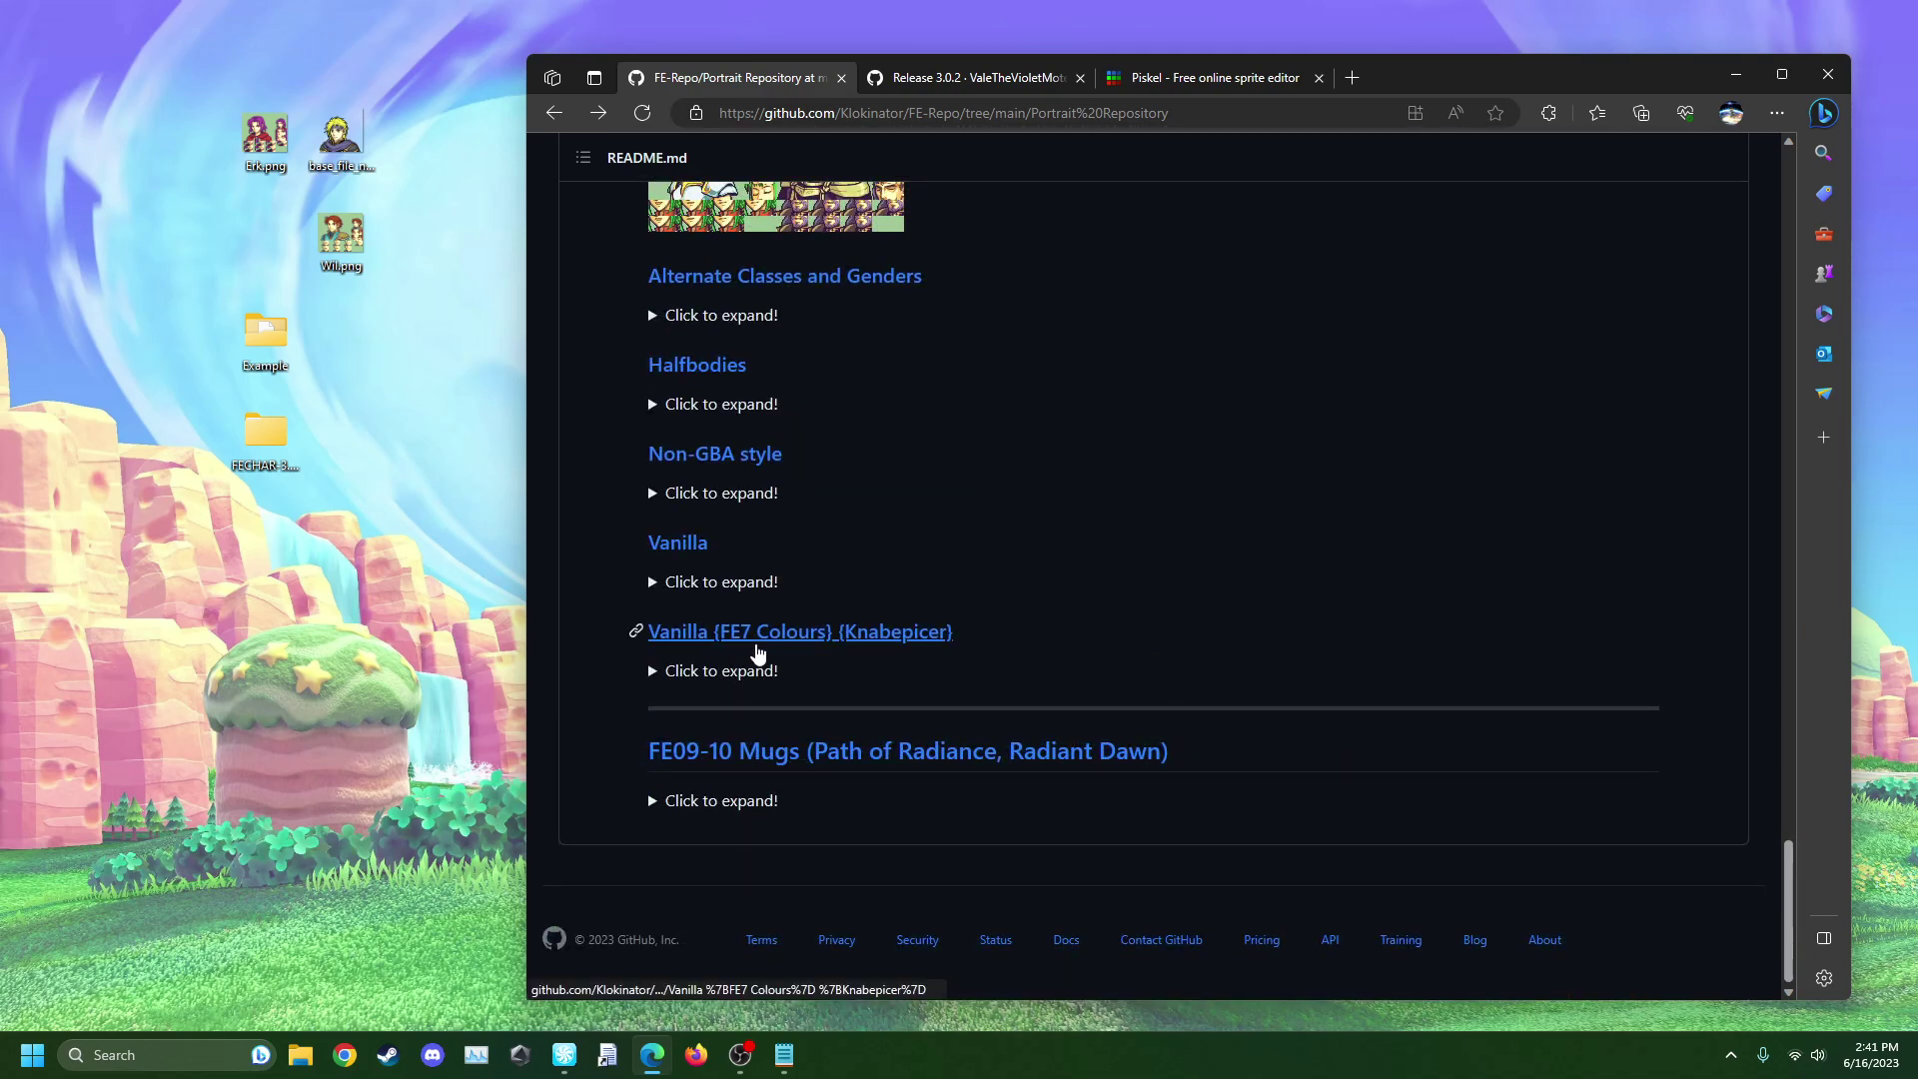
scroll(757, 651, up, 15)
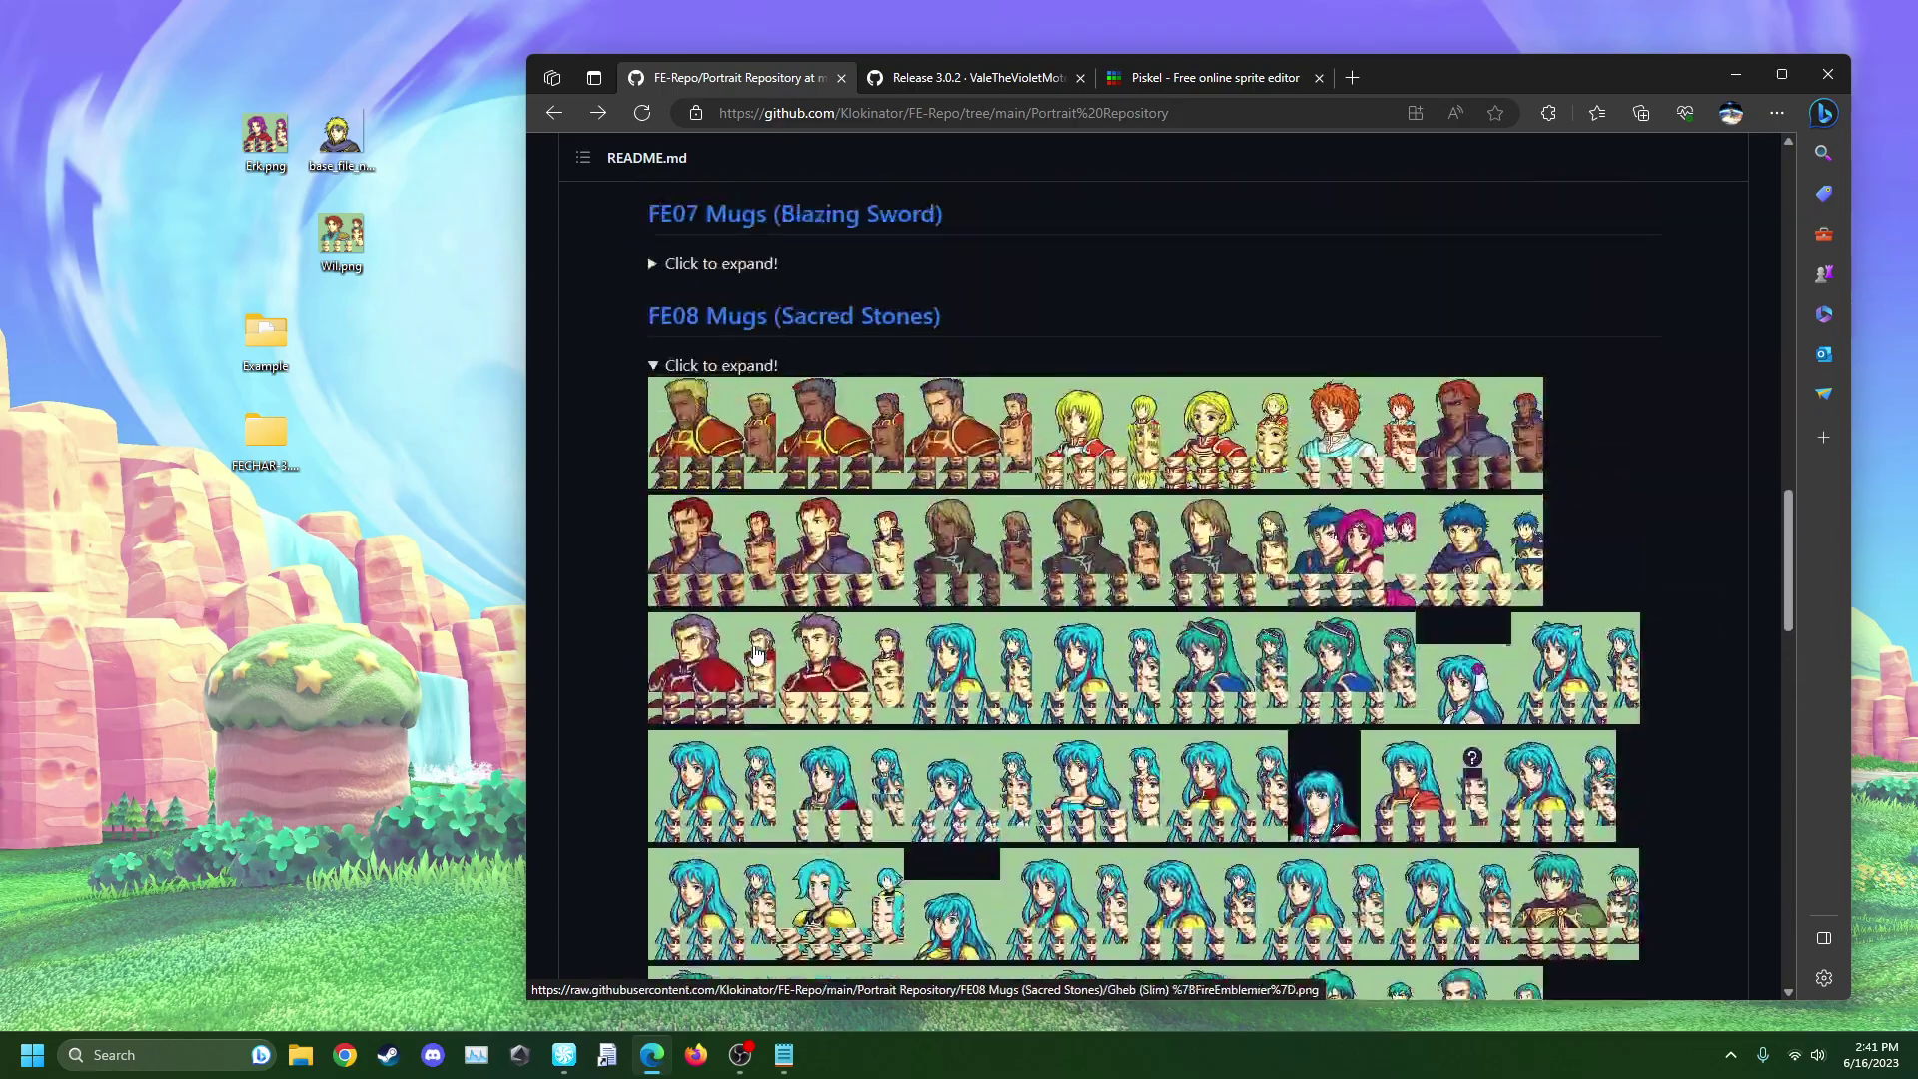
scroll(757, 651, up, 3)
click(748, 693)
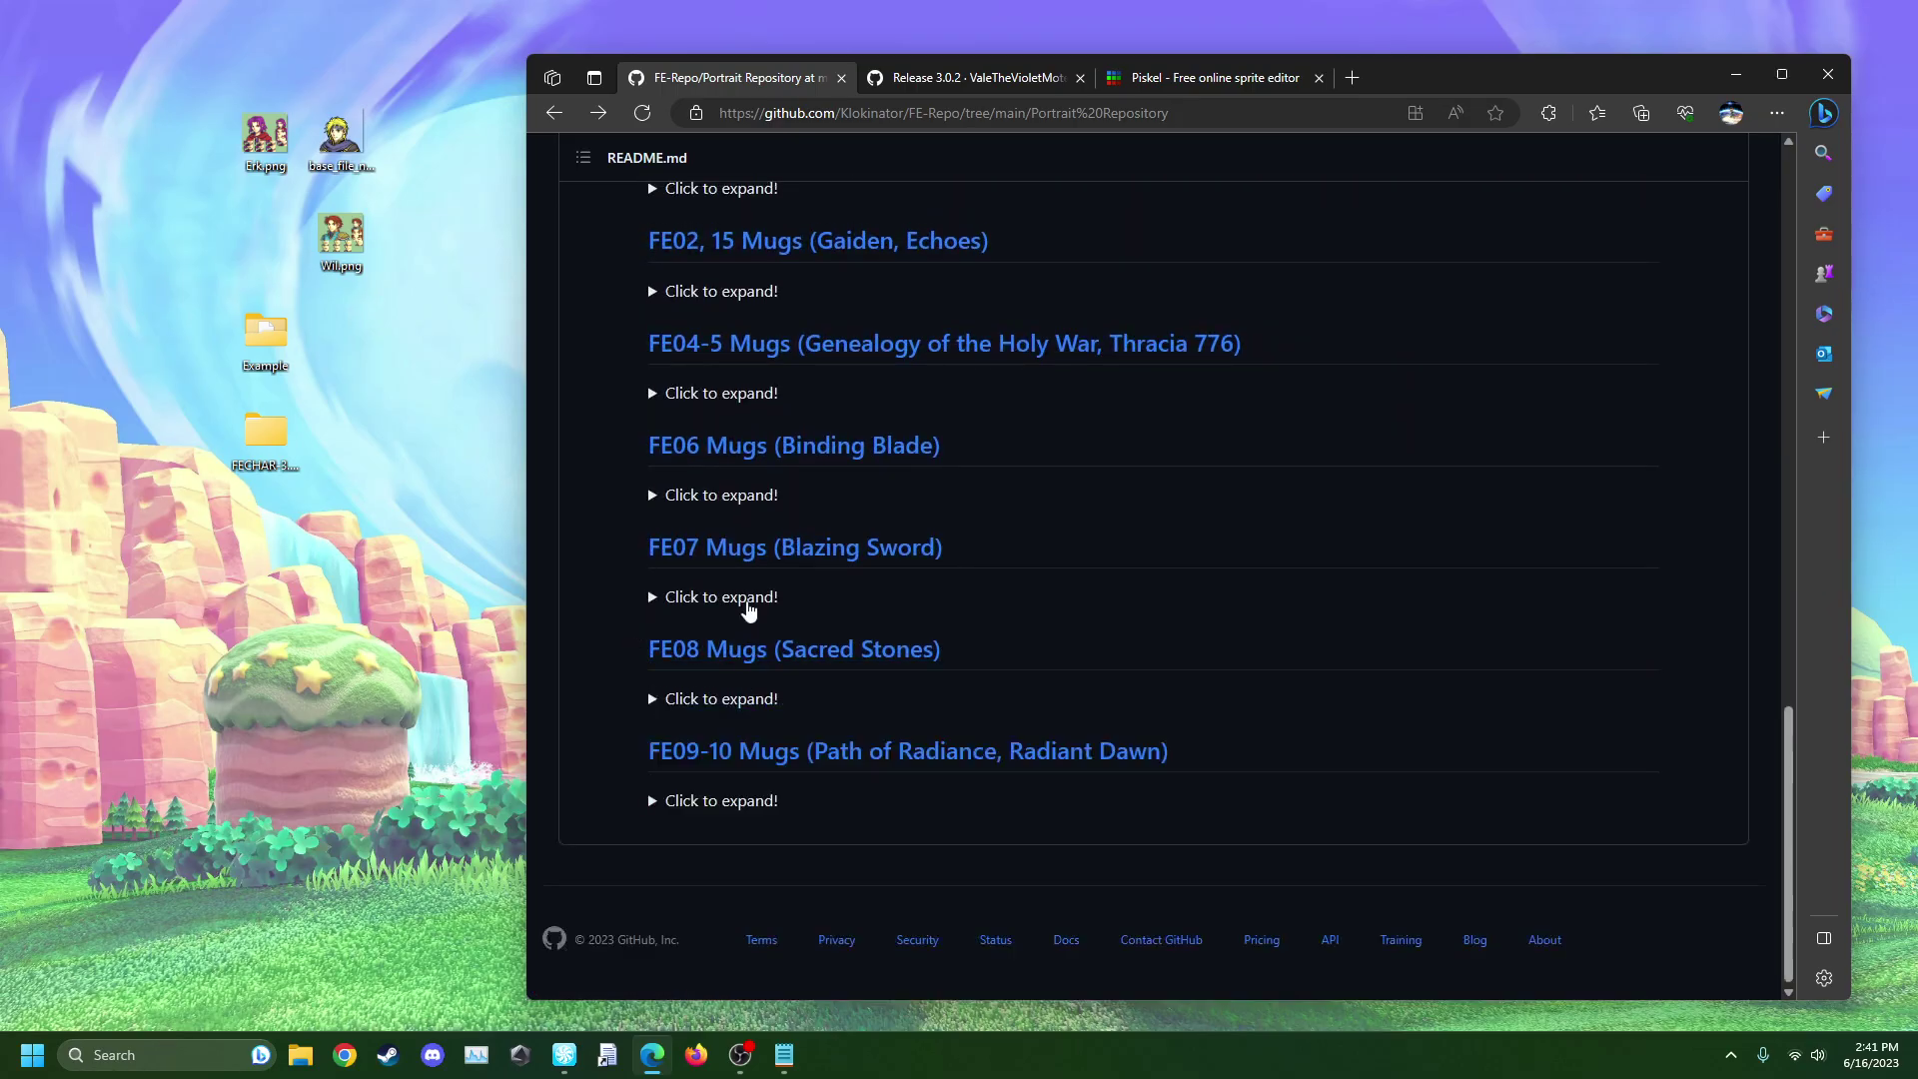
- Expand the FE07 Mugs (Blazing Sword) section, look over its portraits and collapse it again
click(748, 592)
scroll(750, 599, down, 10)
scroll(819, 713, down, 15)
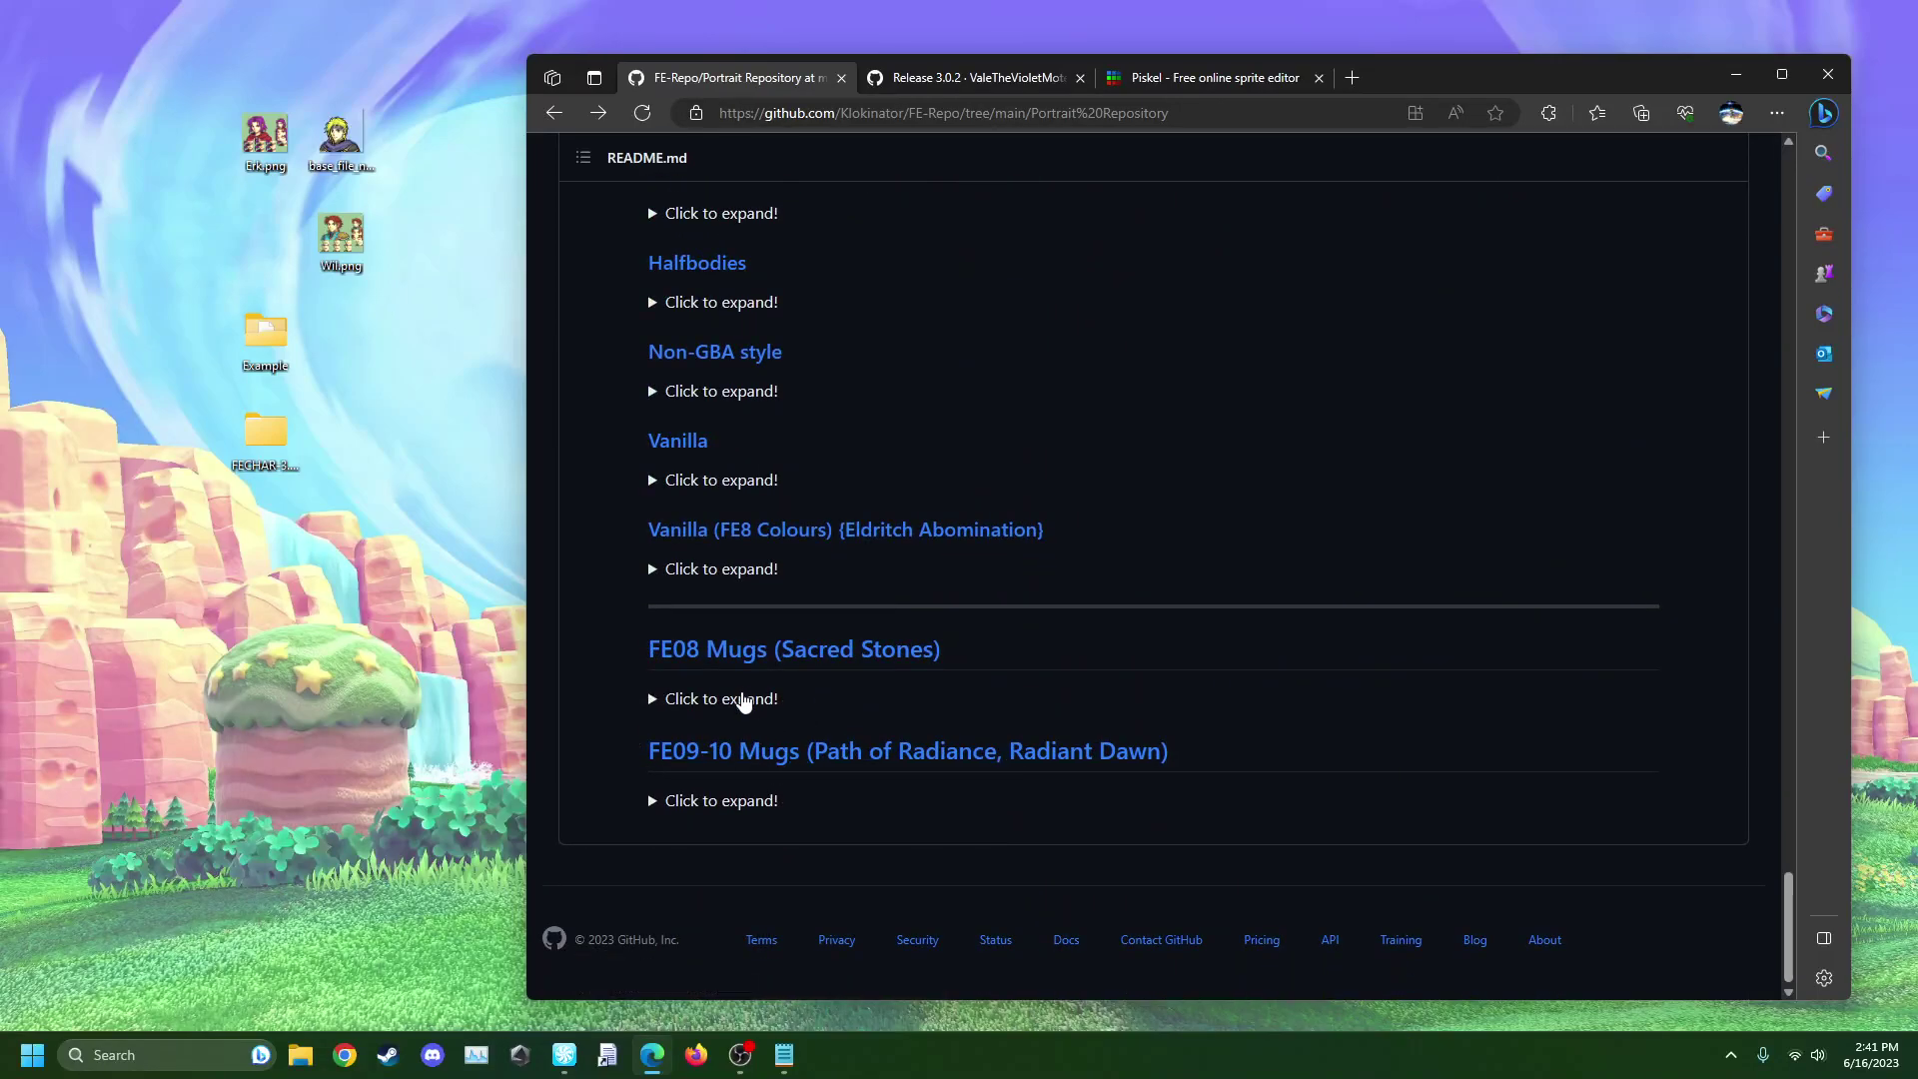
scroll(740, 705, up, 15)
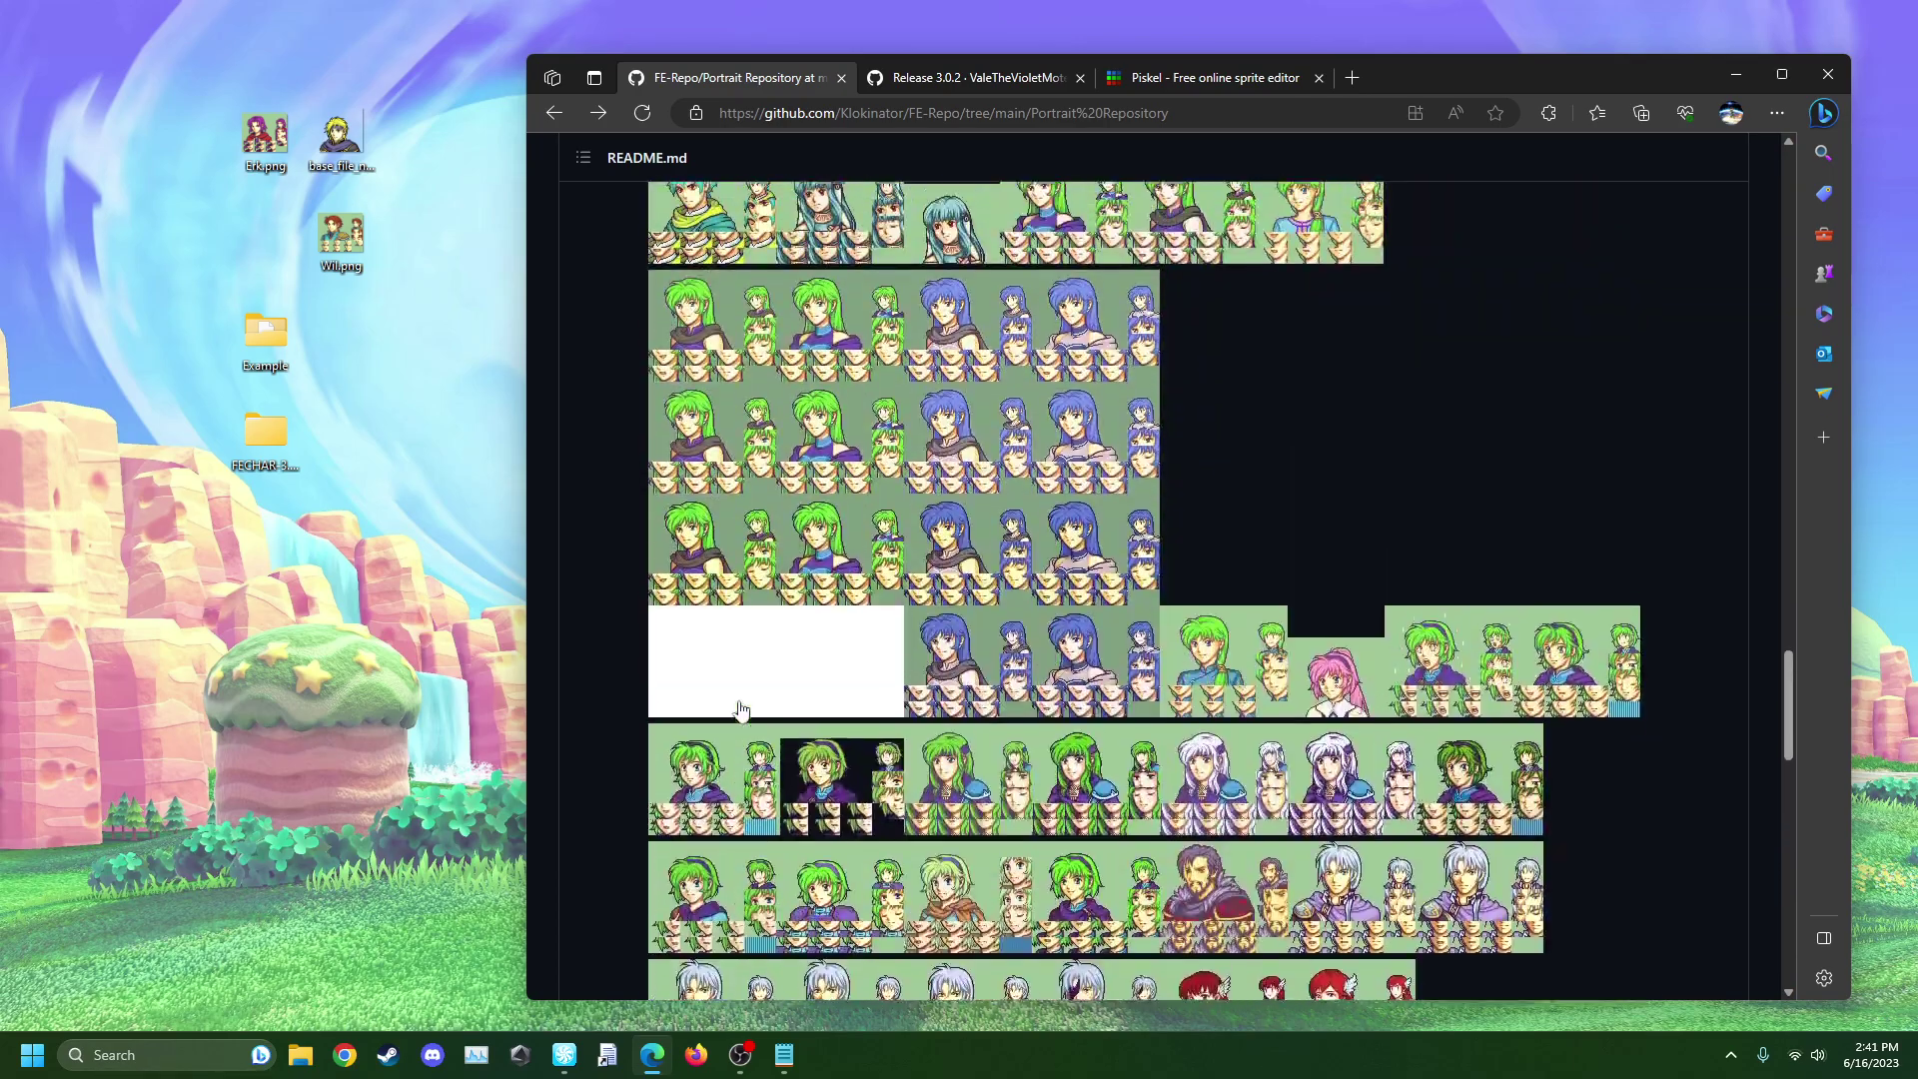
scroll(741, 707, up, 15)
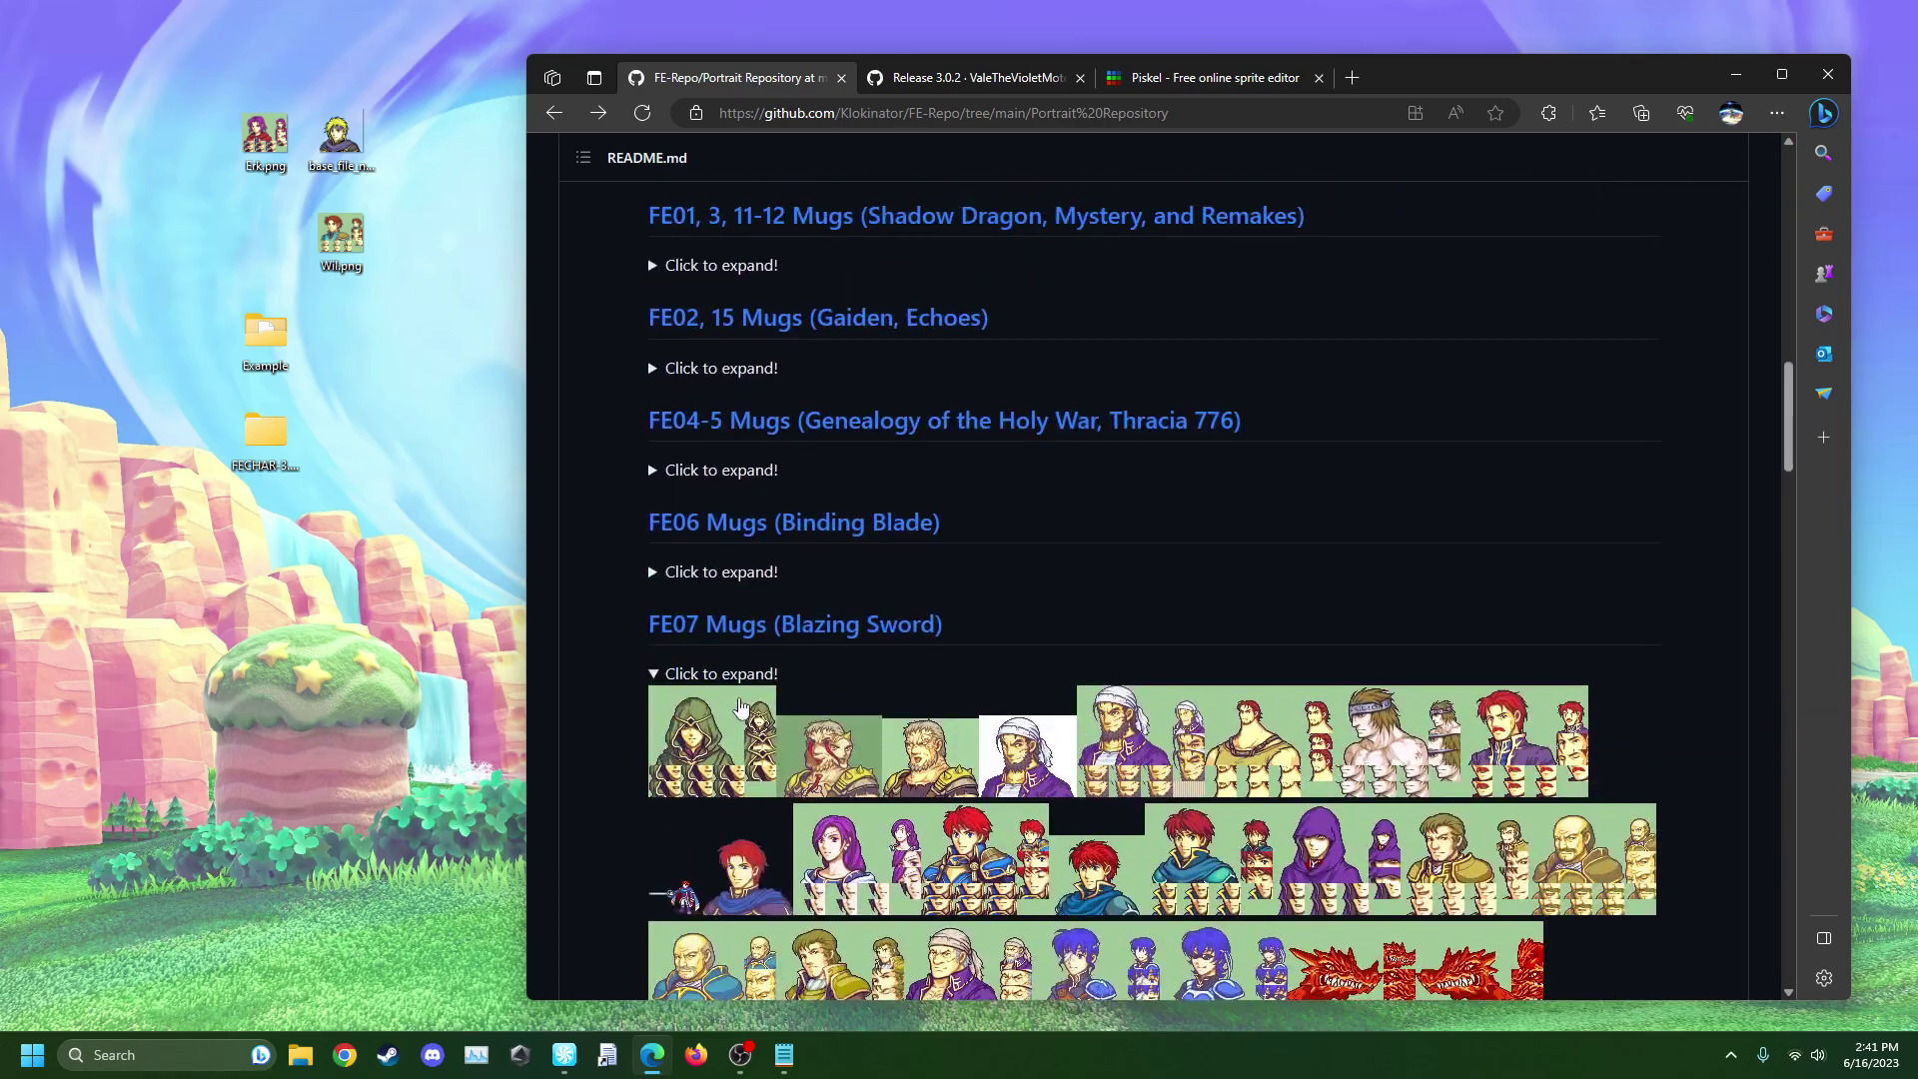
click(755, 674)
- Expand FE06 Mugs (Binding Blade) and examine the portrait sheets under Vanilla (Blinking) {Shin19}
click(749, 571)
scroll(819, 732, down, 8)
scroll(819, 733, down, 20)
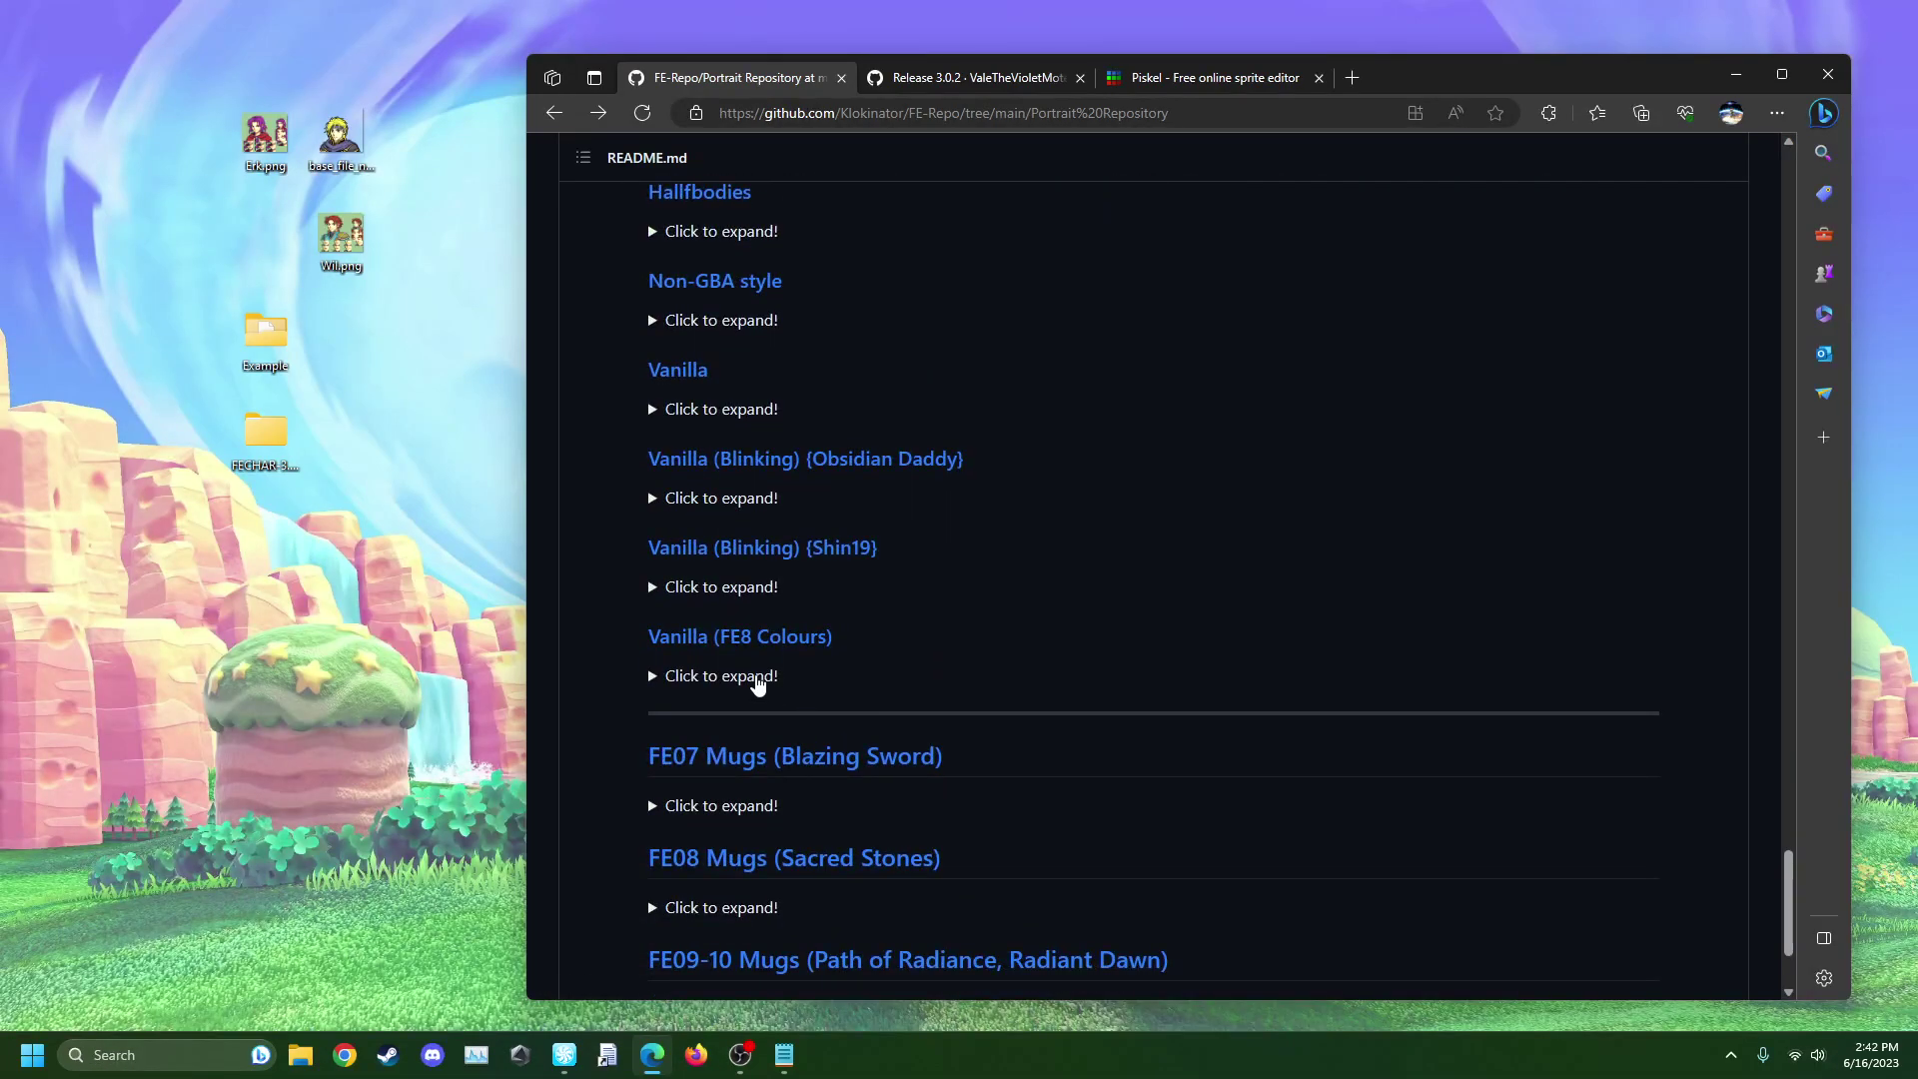
click(761, 589)
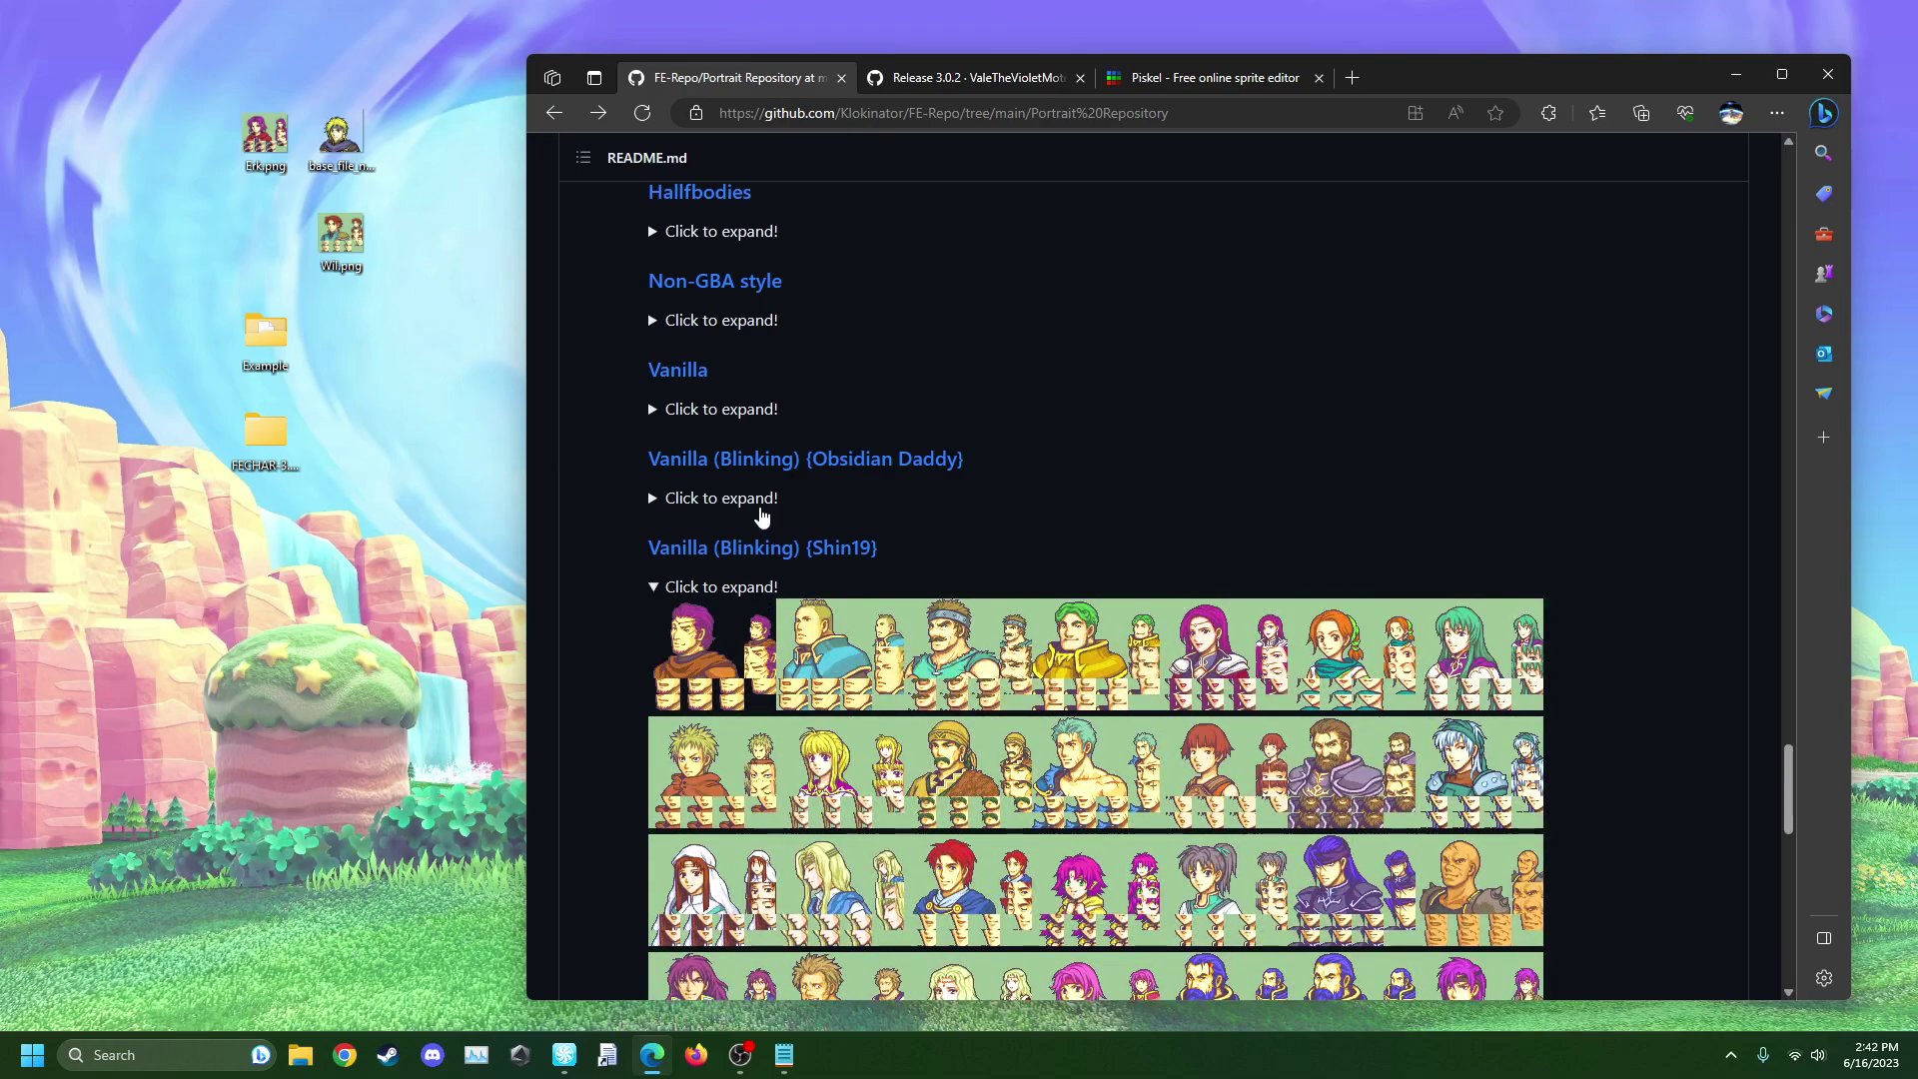
click(761, 512)
click(772, 500)
scroll(772, 590, down, 1)
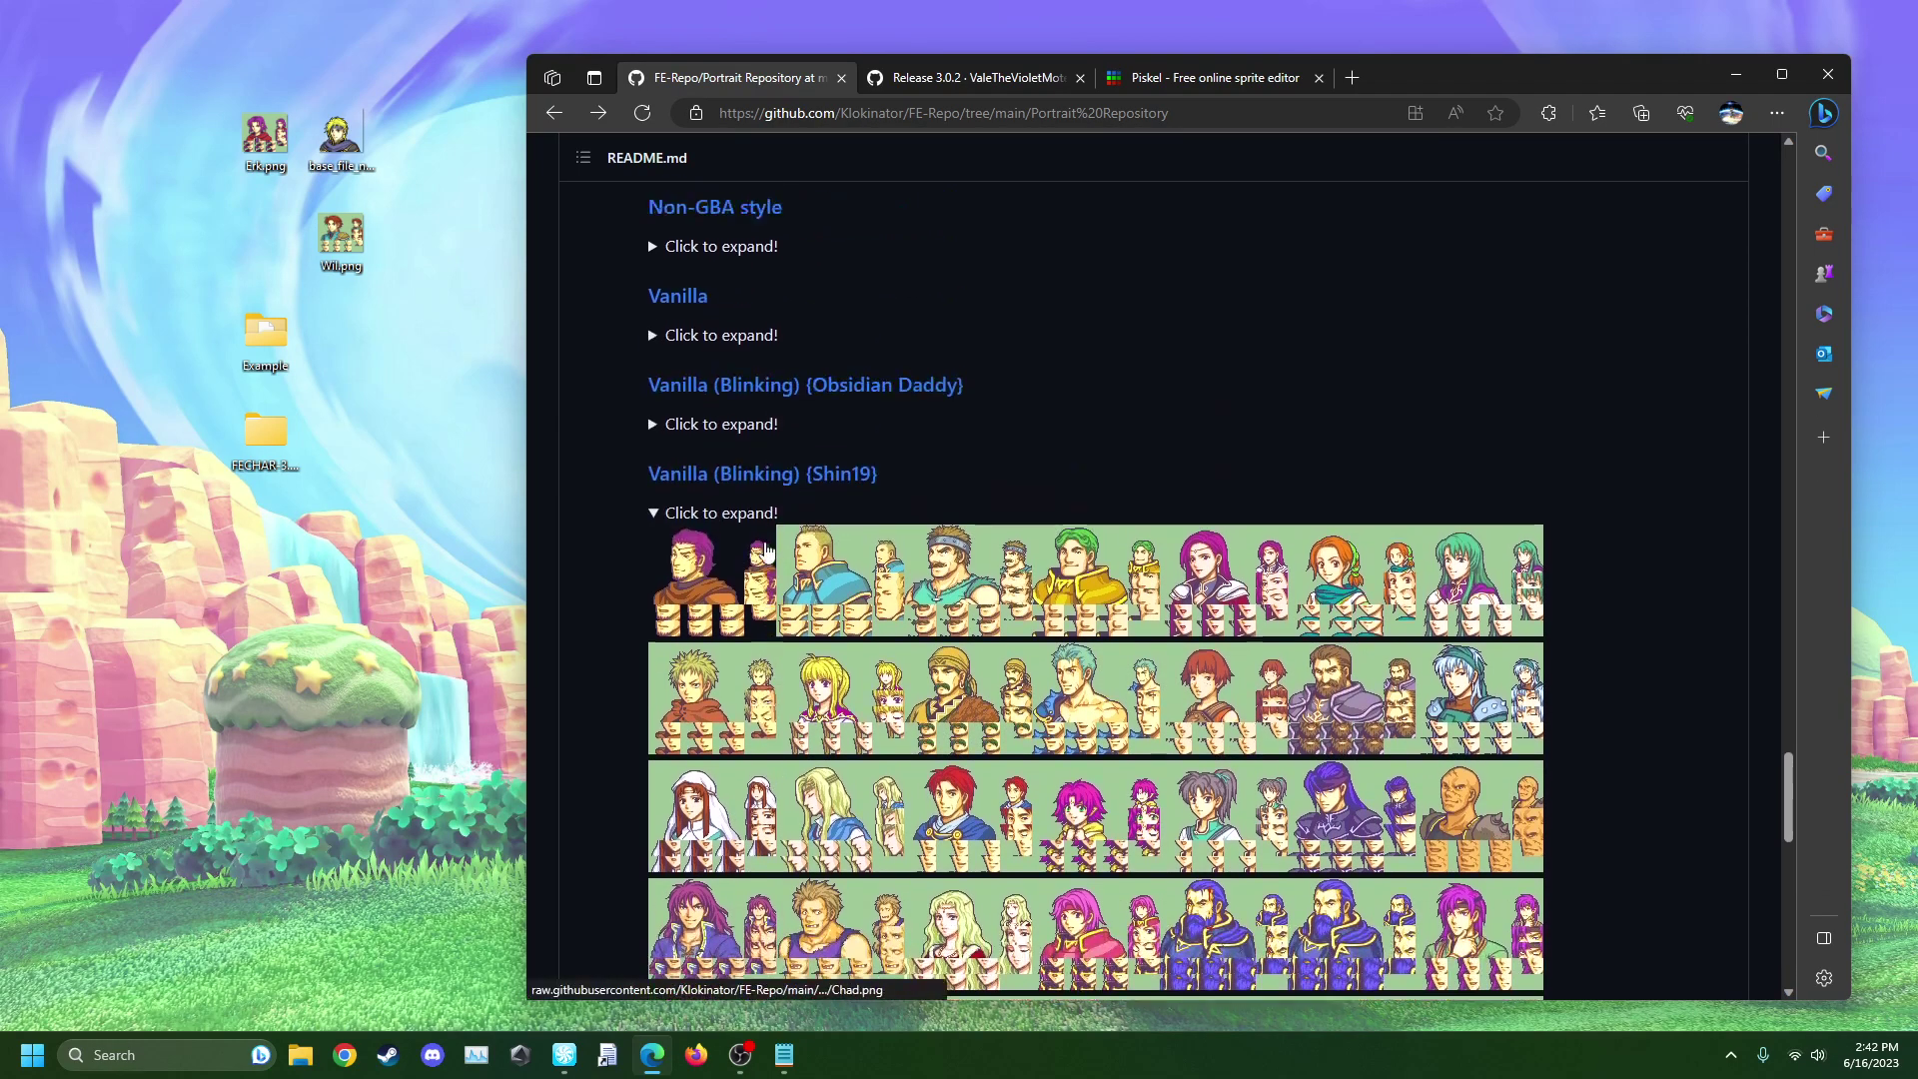
scroll(774, 585, up, 1)
click(774, 588)
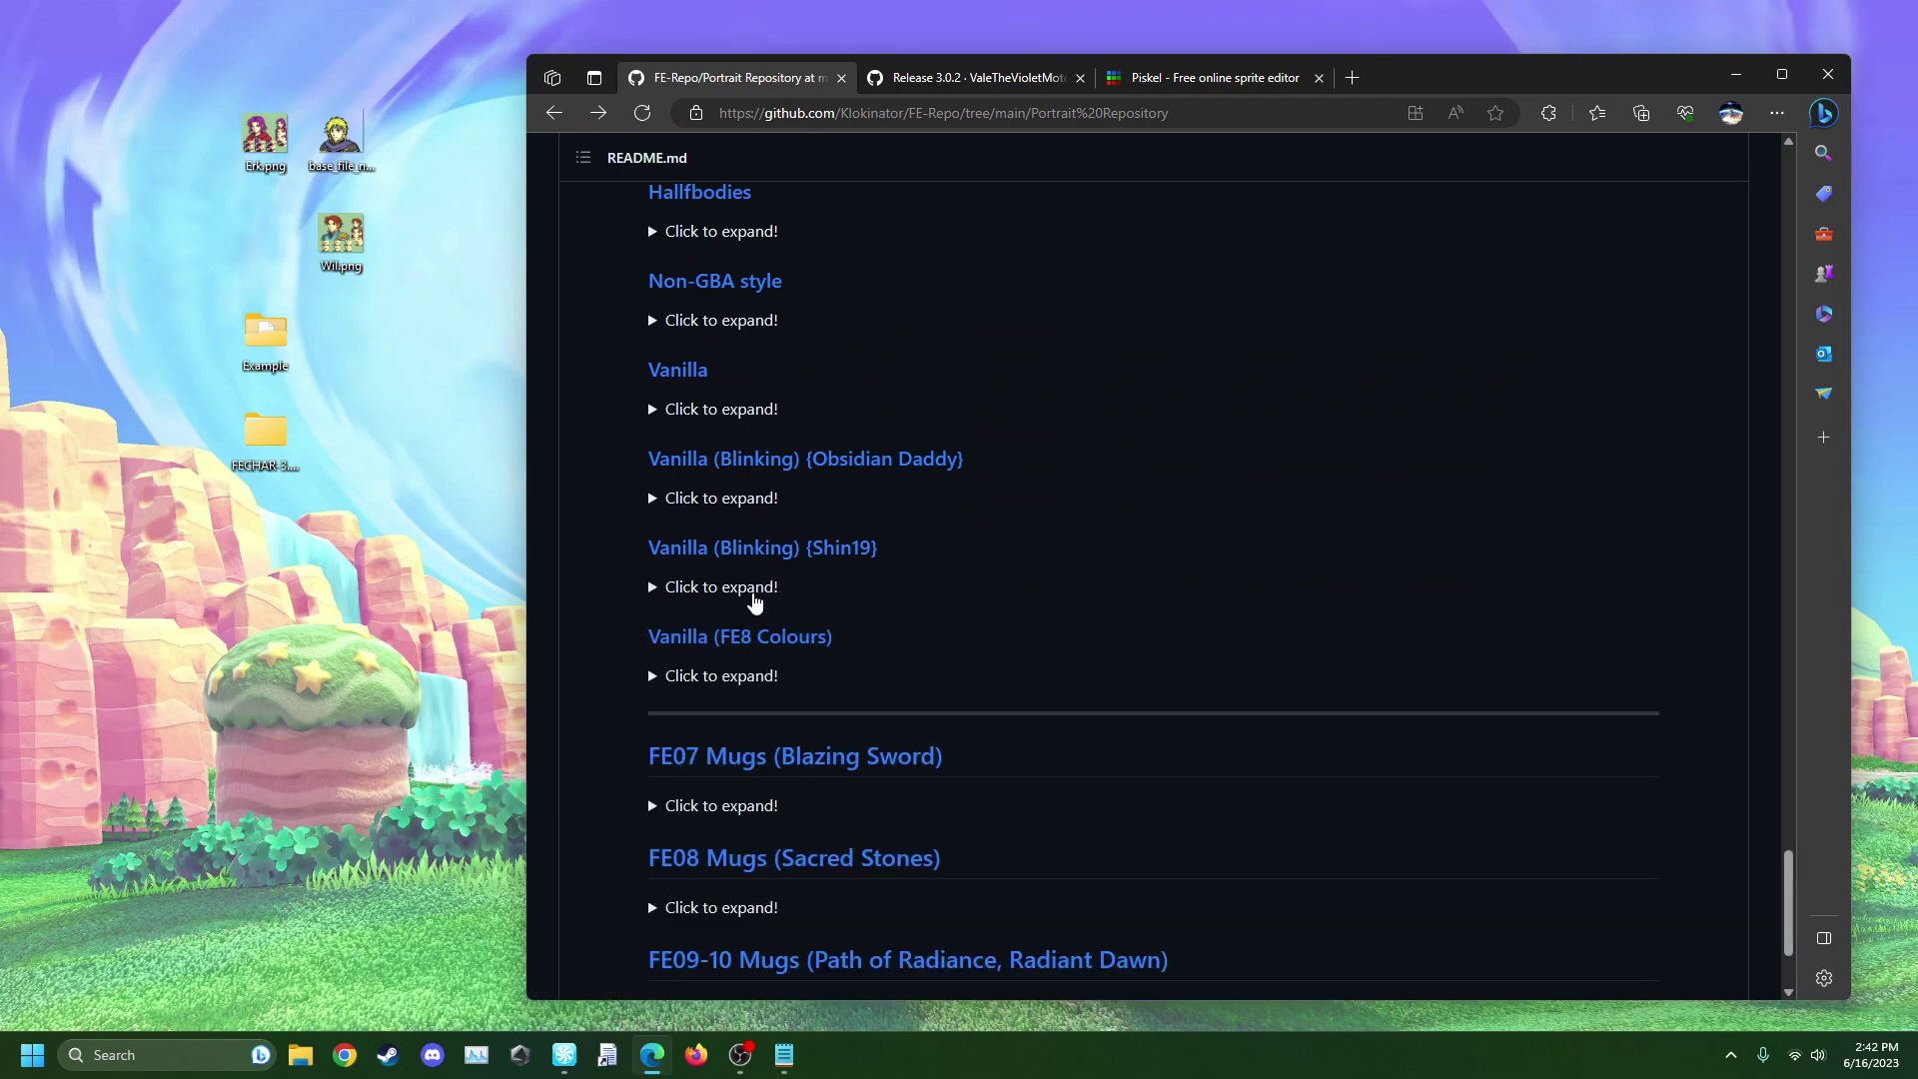
click(755, 591)
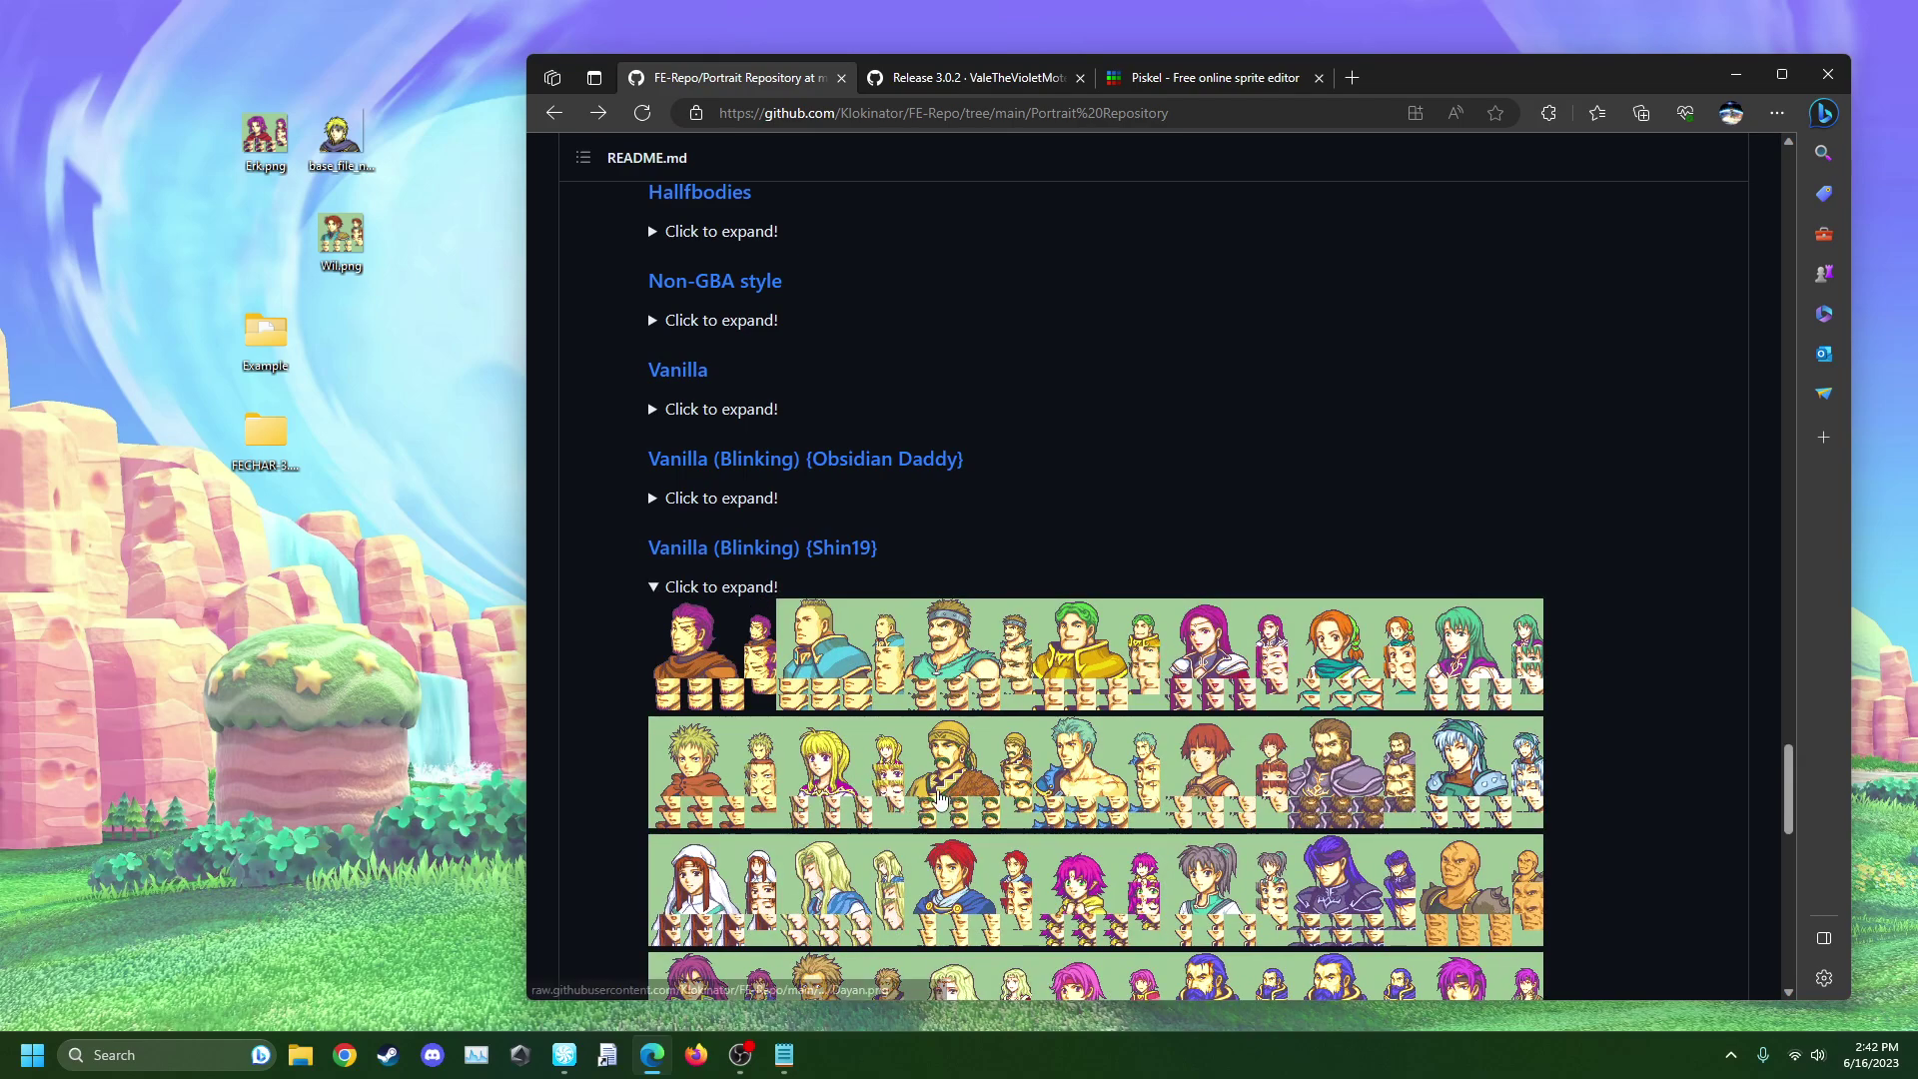
click(763, 588)
- Compare the FE06 Vanilla portrait sheets with the Vanilla (Blinking) {Shin19} ones, collapsing each list after viewing
click(722, 407)
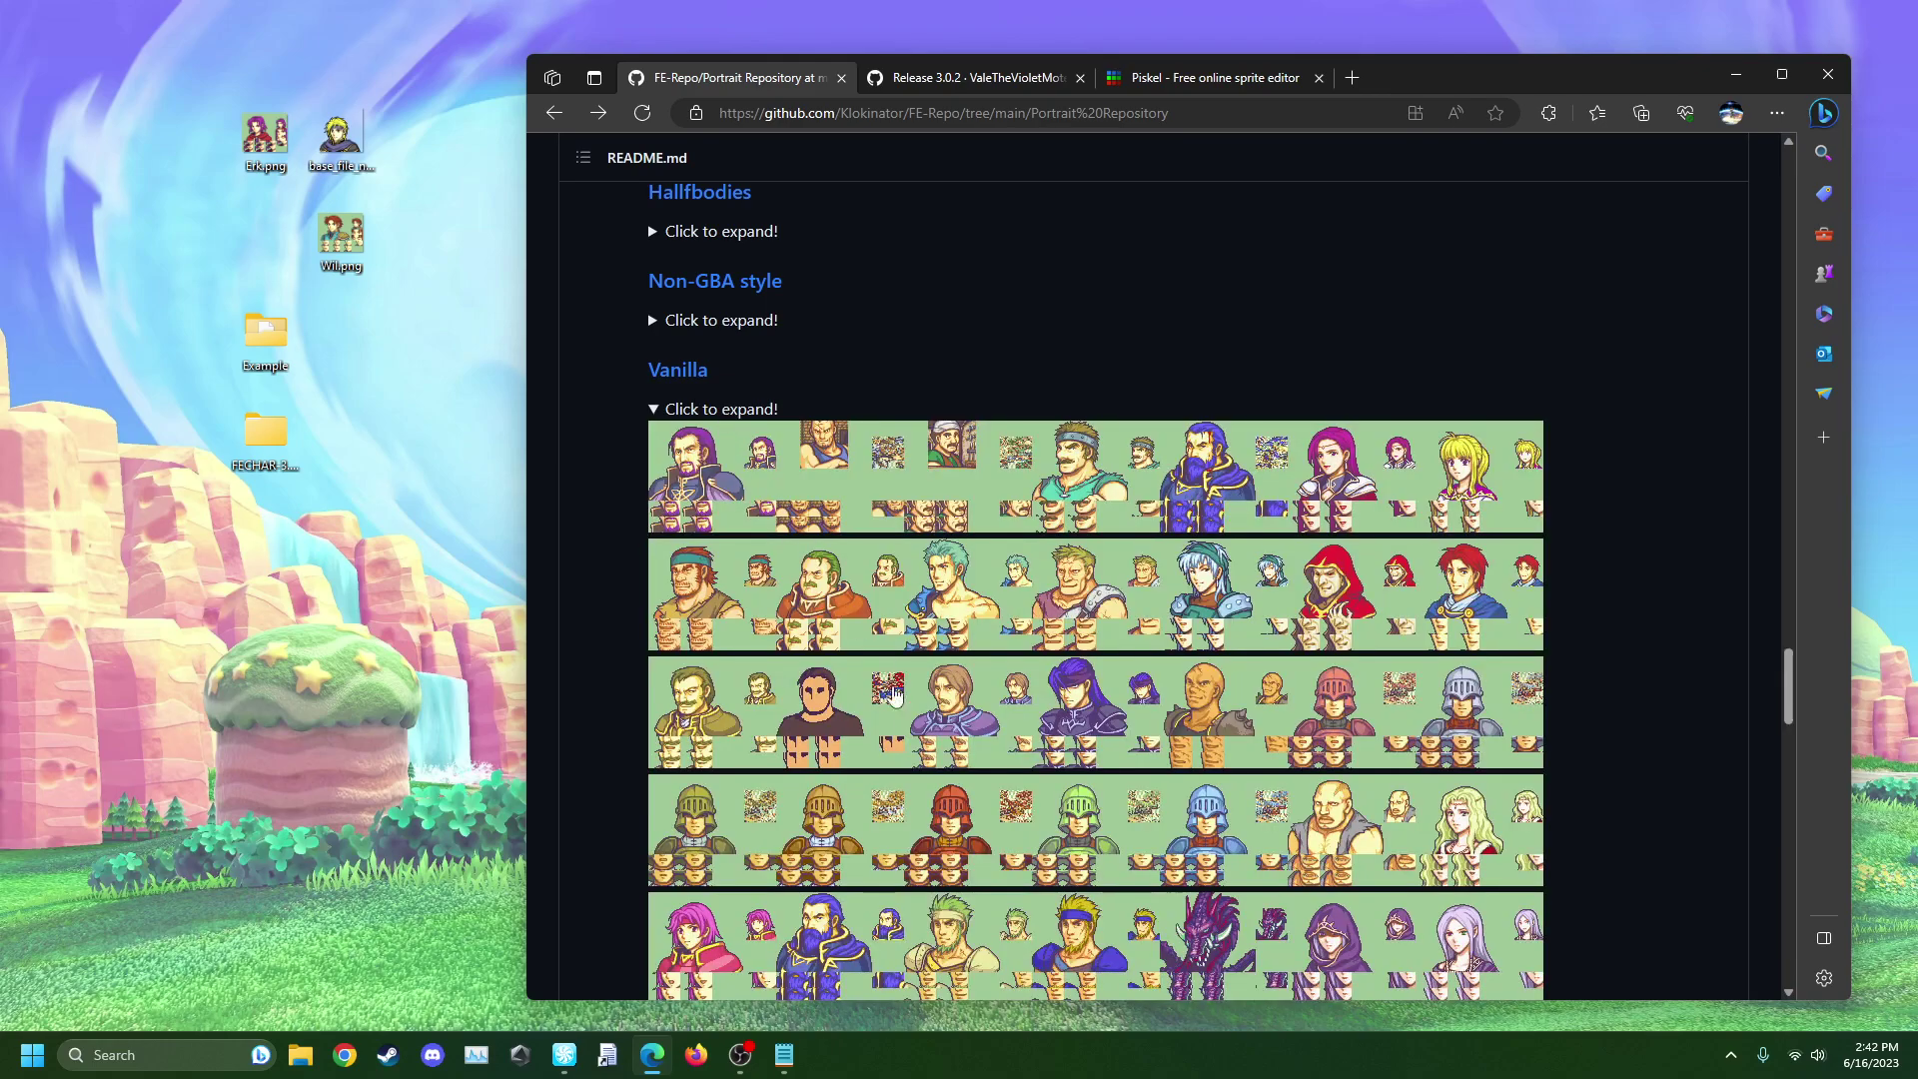
scroll(1014, 754, down, 4)
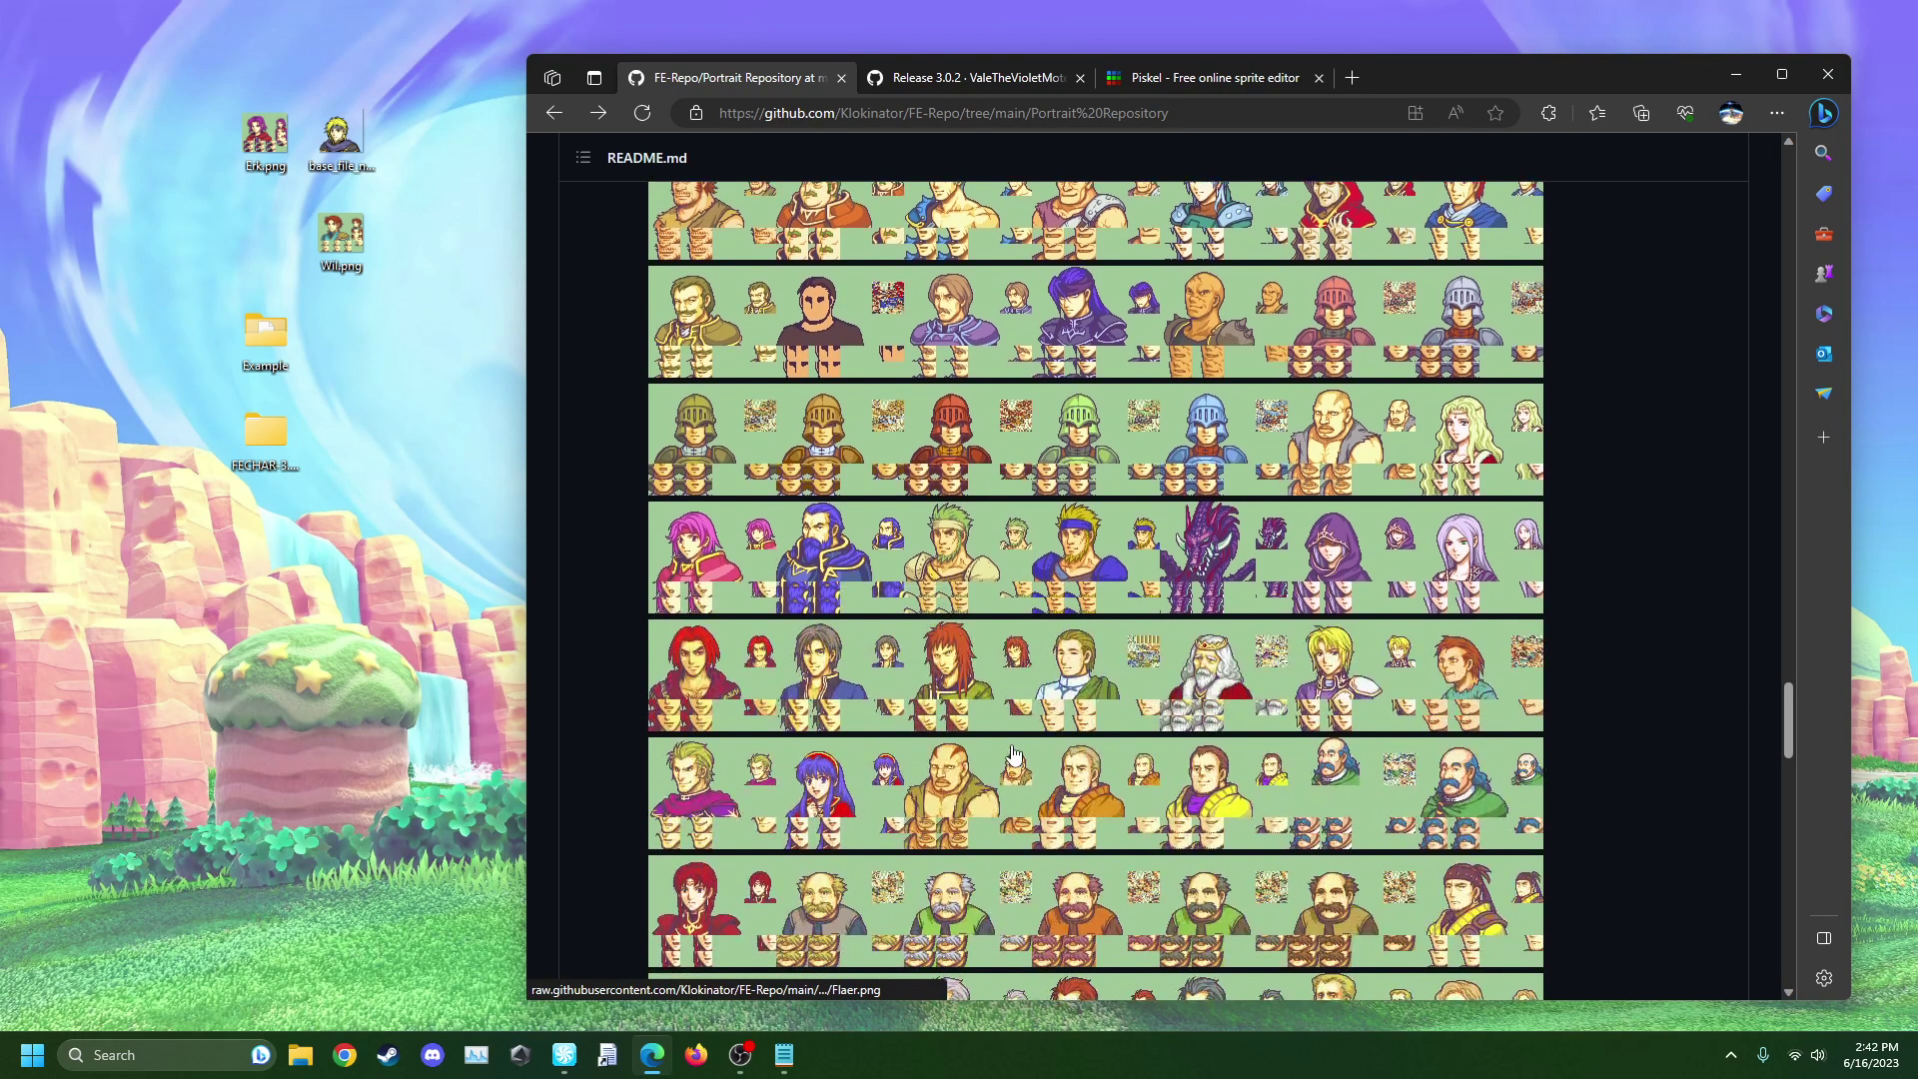
scroll(964, 651, up, 4)
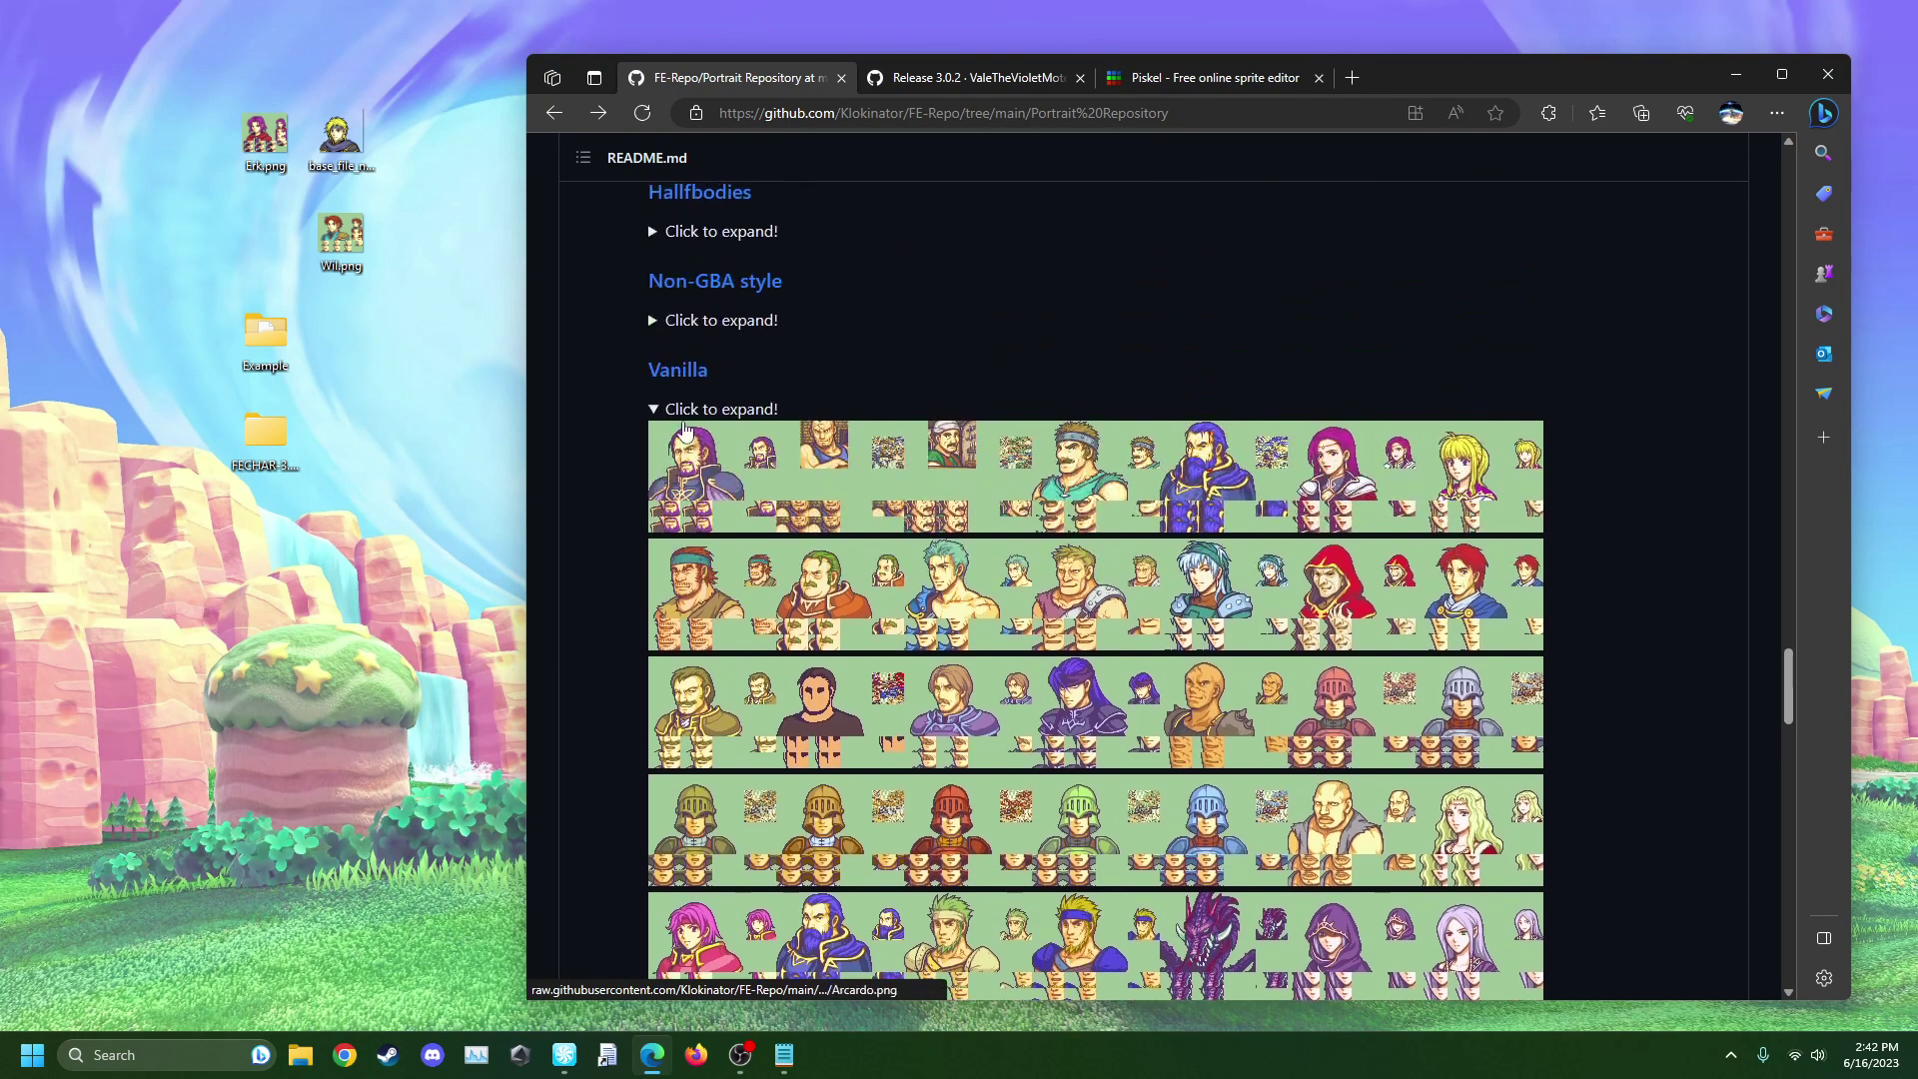
click(684, 409)
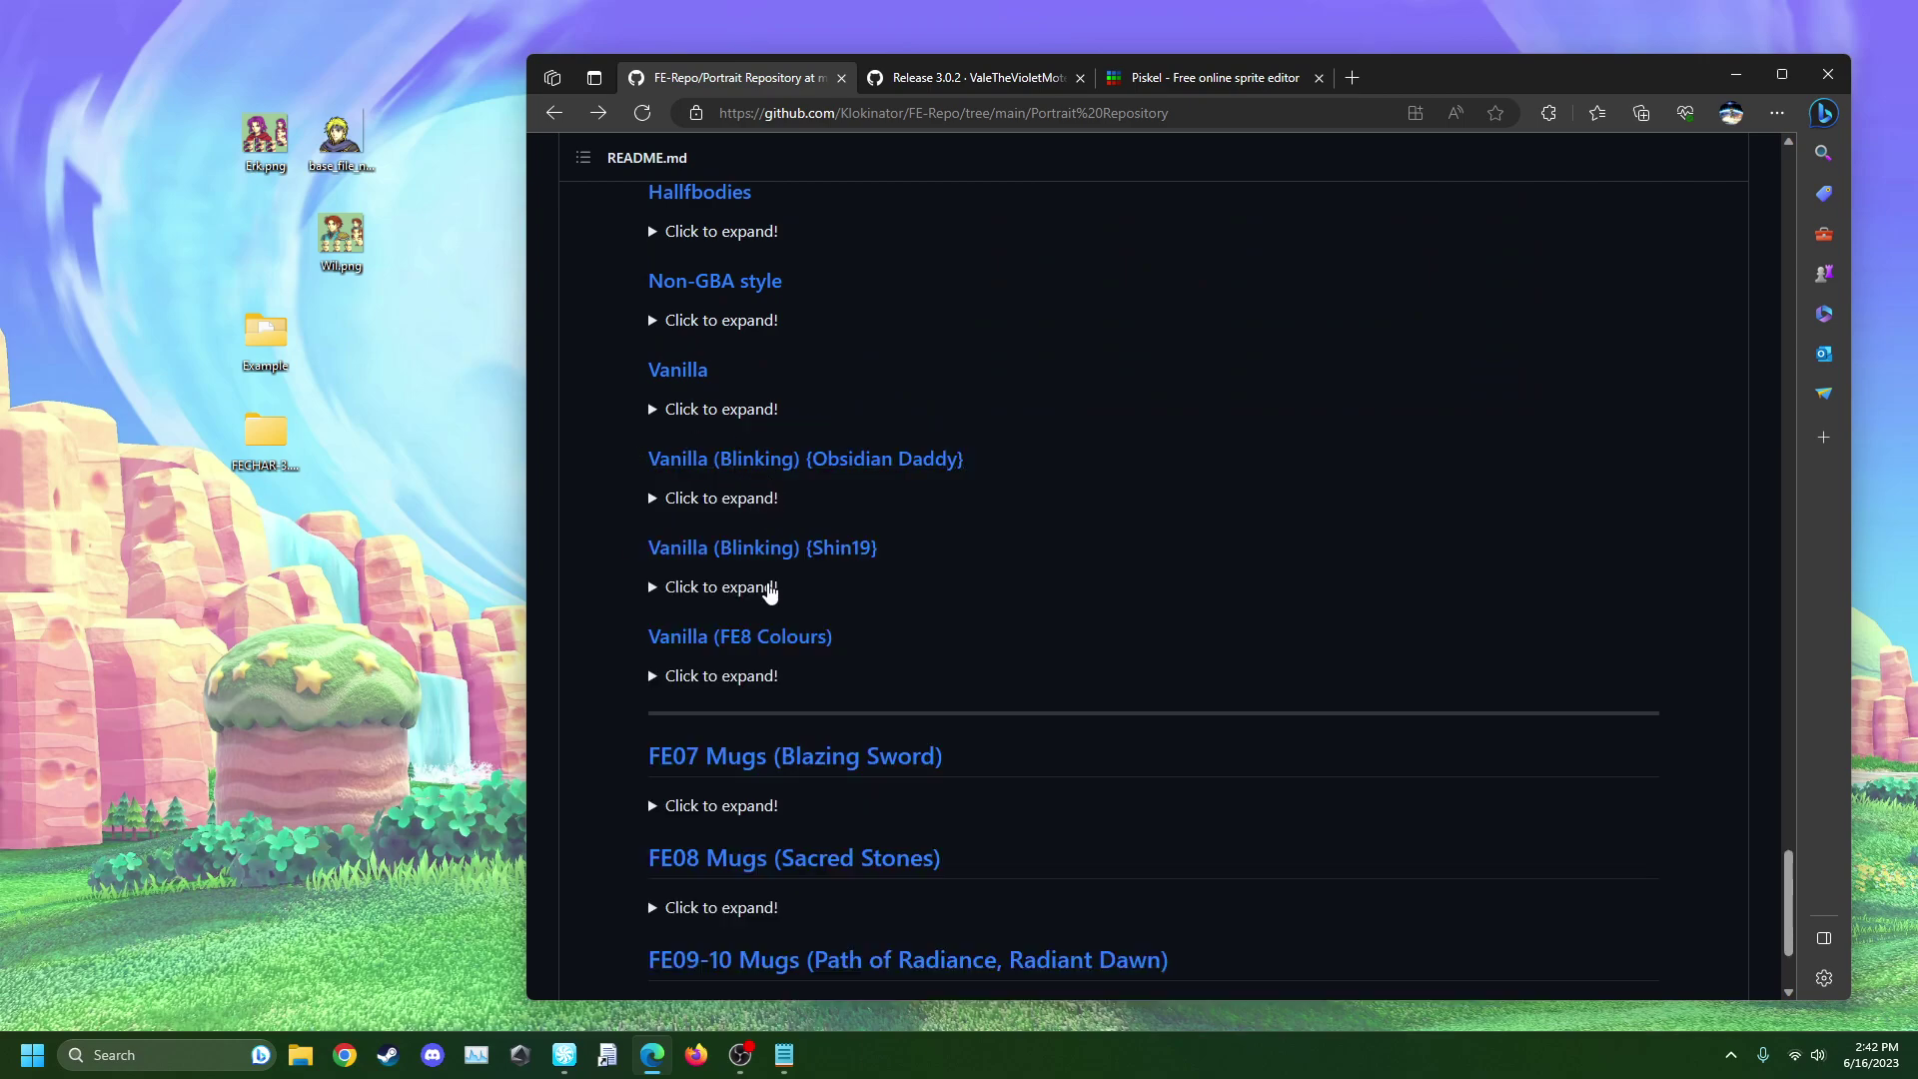
click(769, 590)
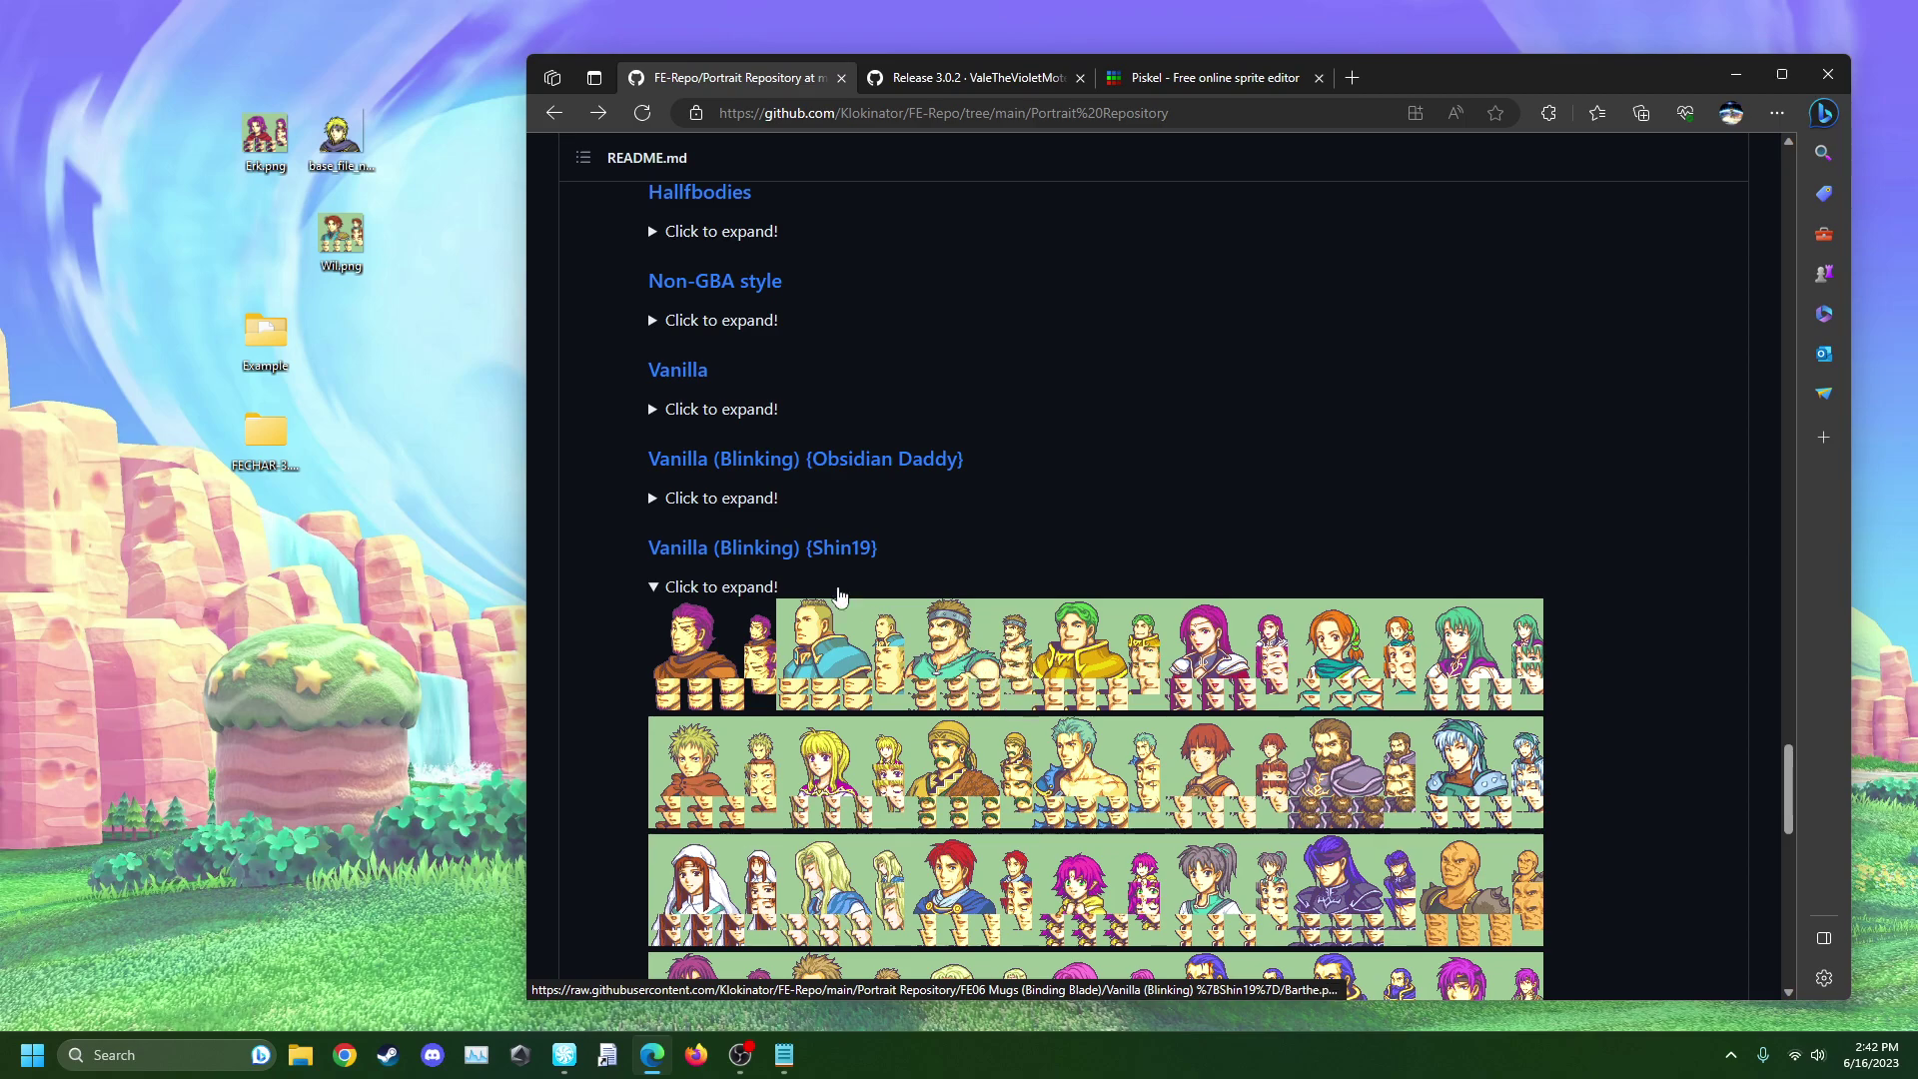
click(758, 590)
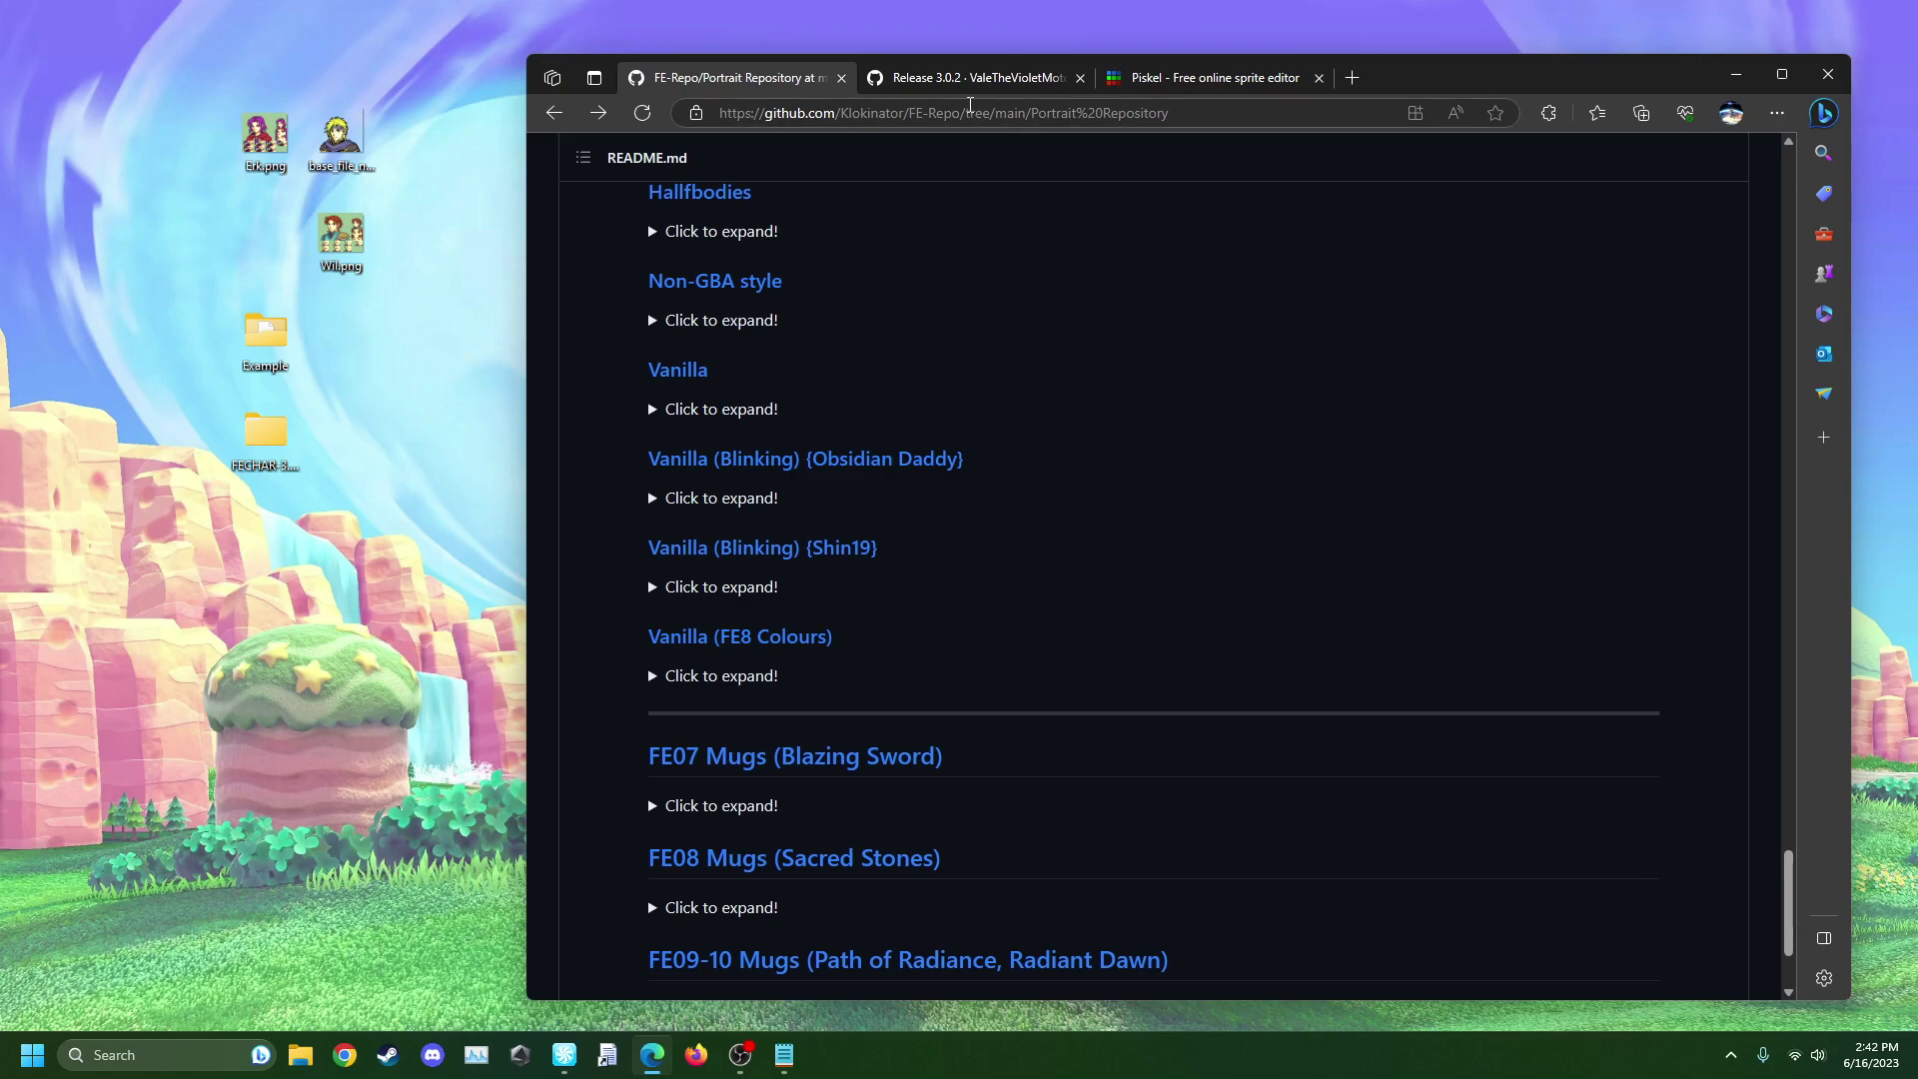
- Create a new sprite in Piskel and import Wil.png from the desktop as a single 128 x 112 image, replacing the current animation
click(963, 82)
click(1213, 88)
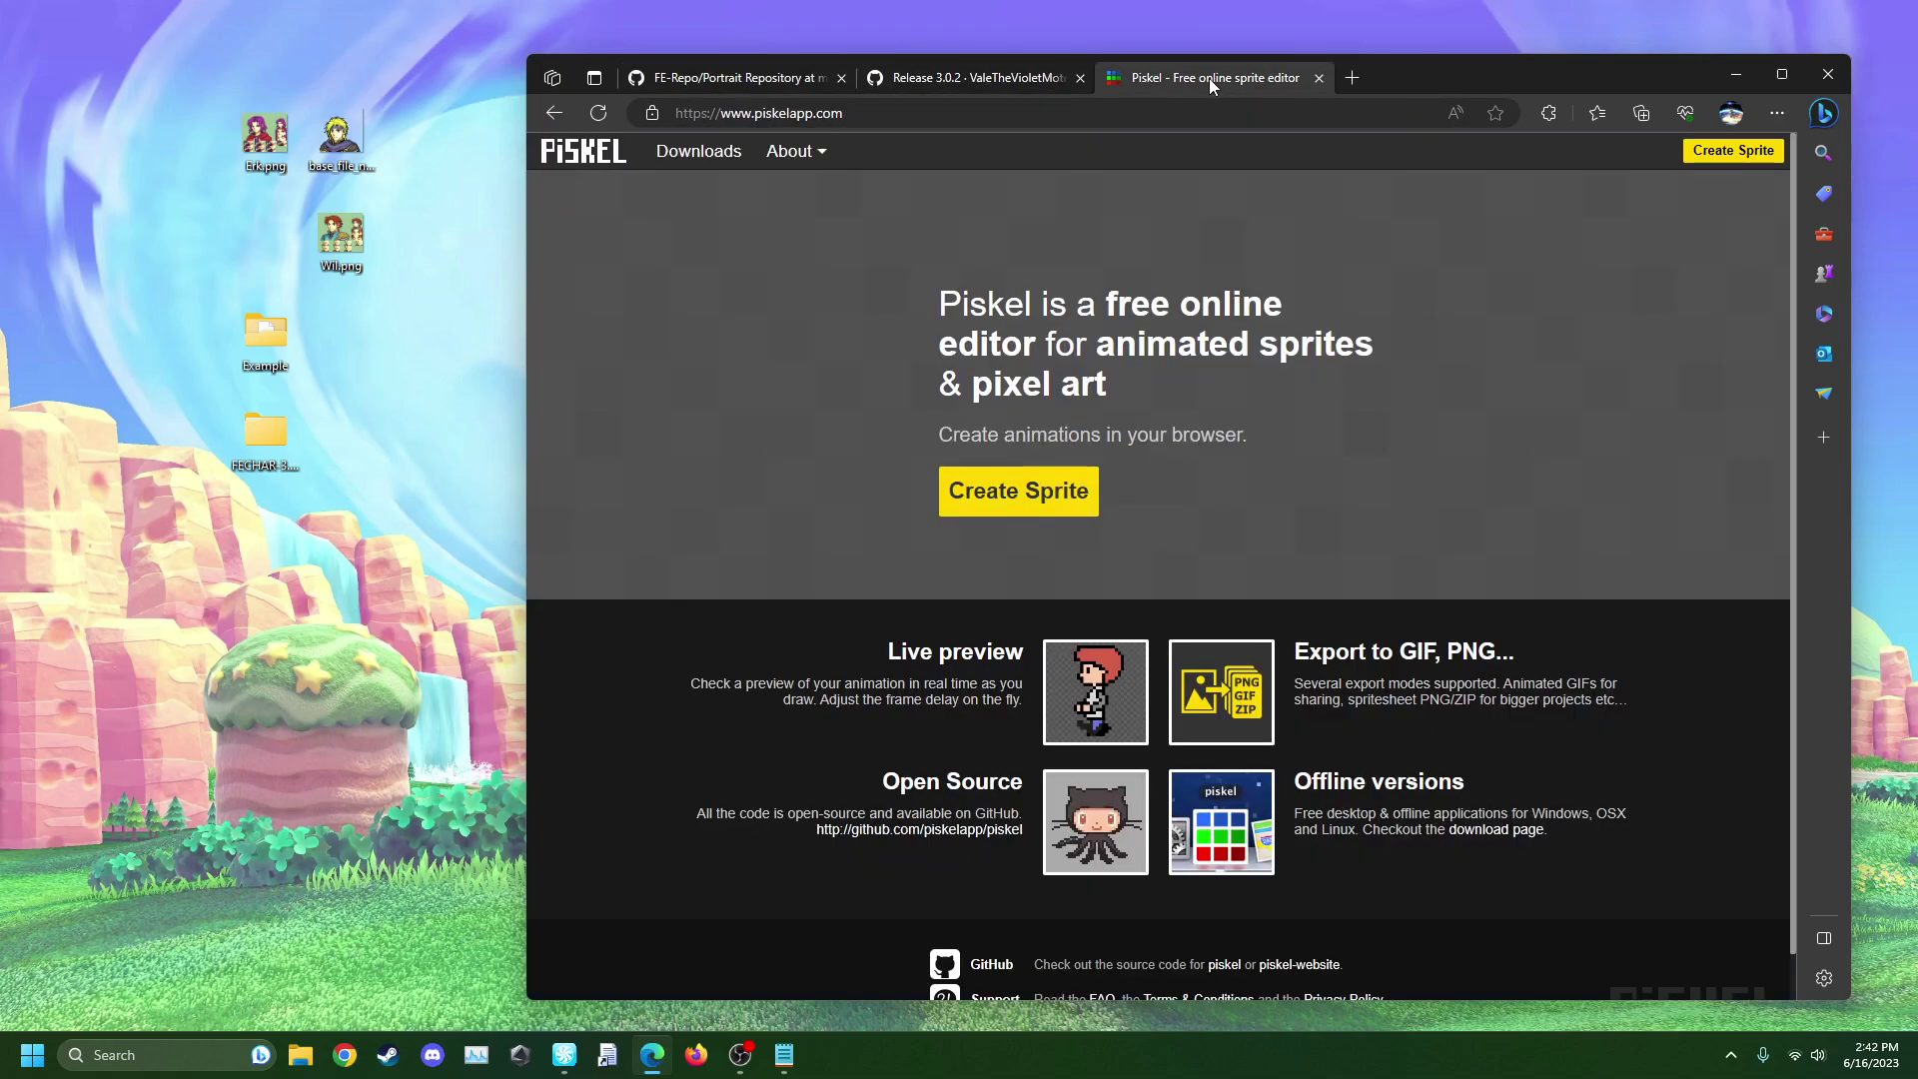
click(1736, 150)
drag(1616, 72, 1553, 63)
drag(343, 235, 1023, 490)
click(1310, 708)
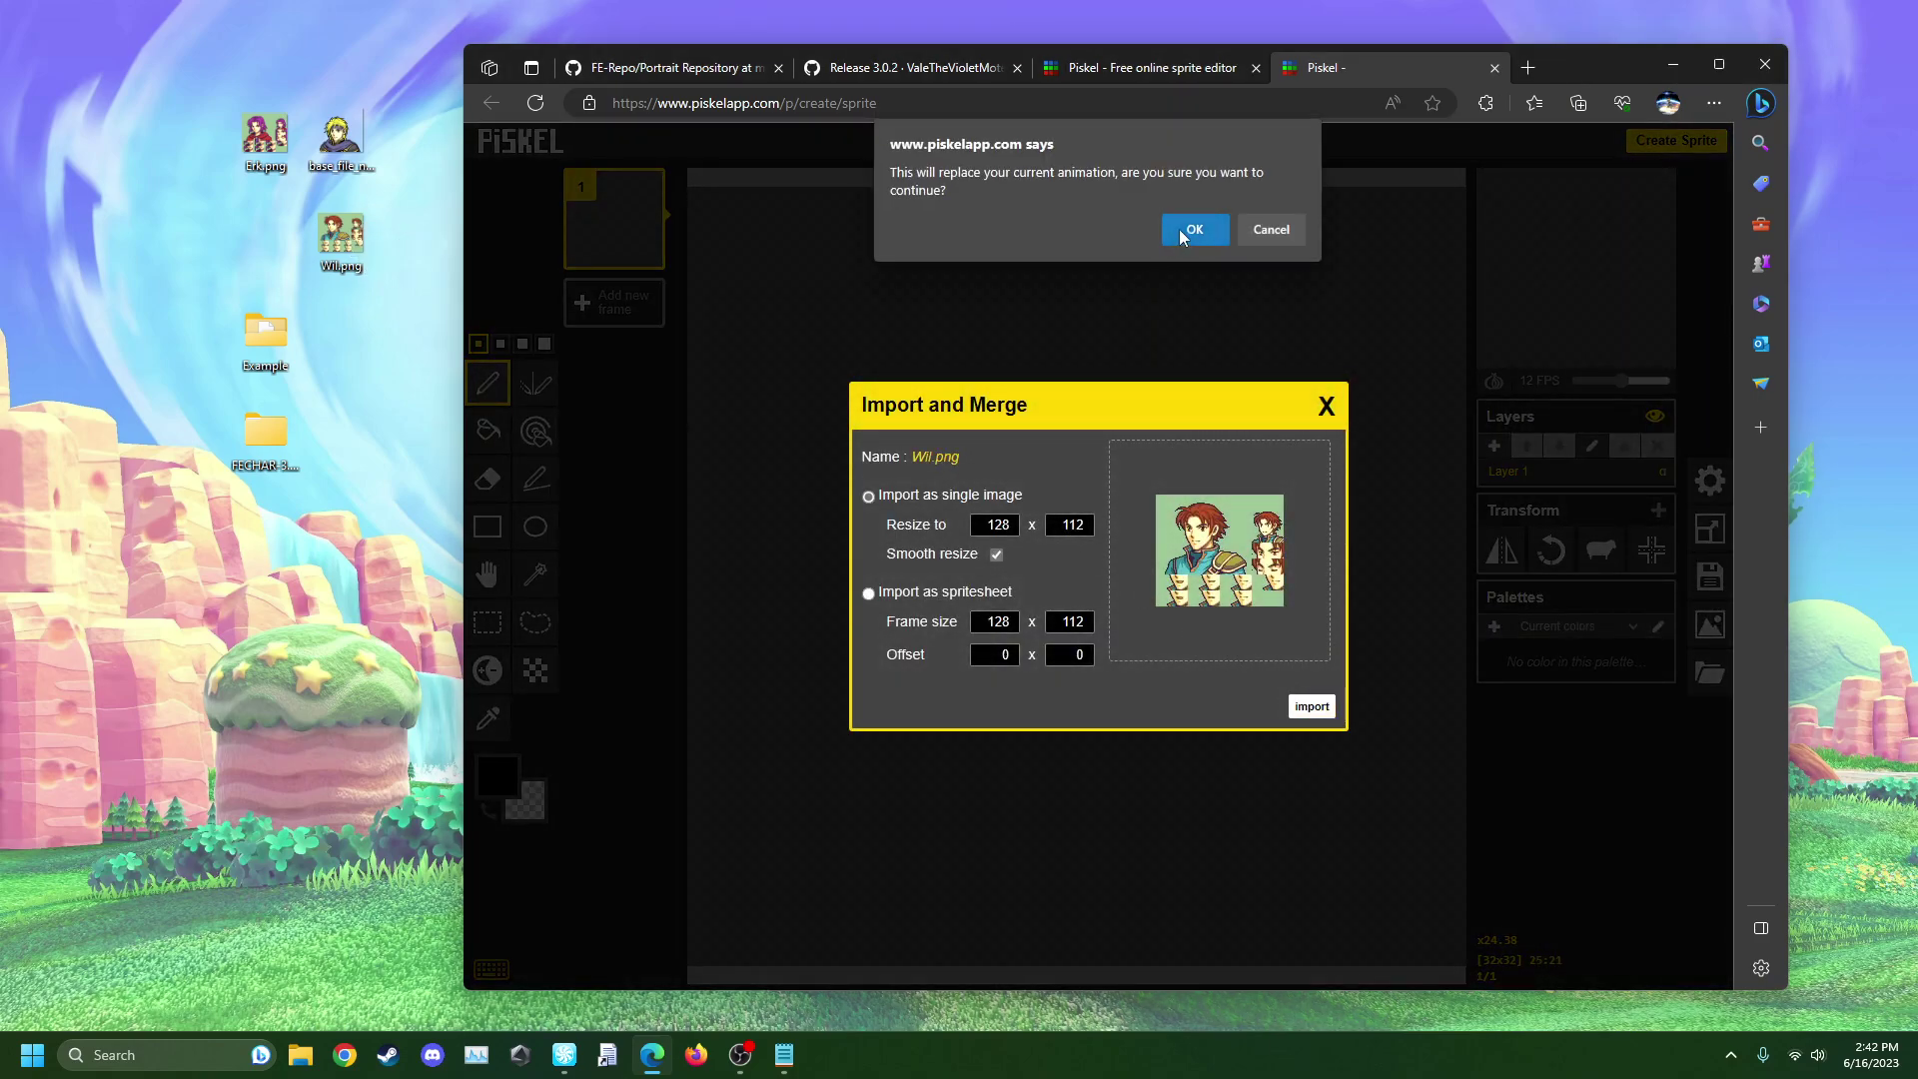
click(1182, 234)
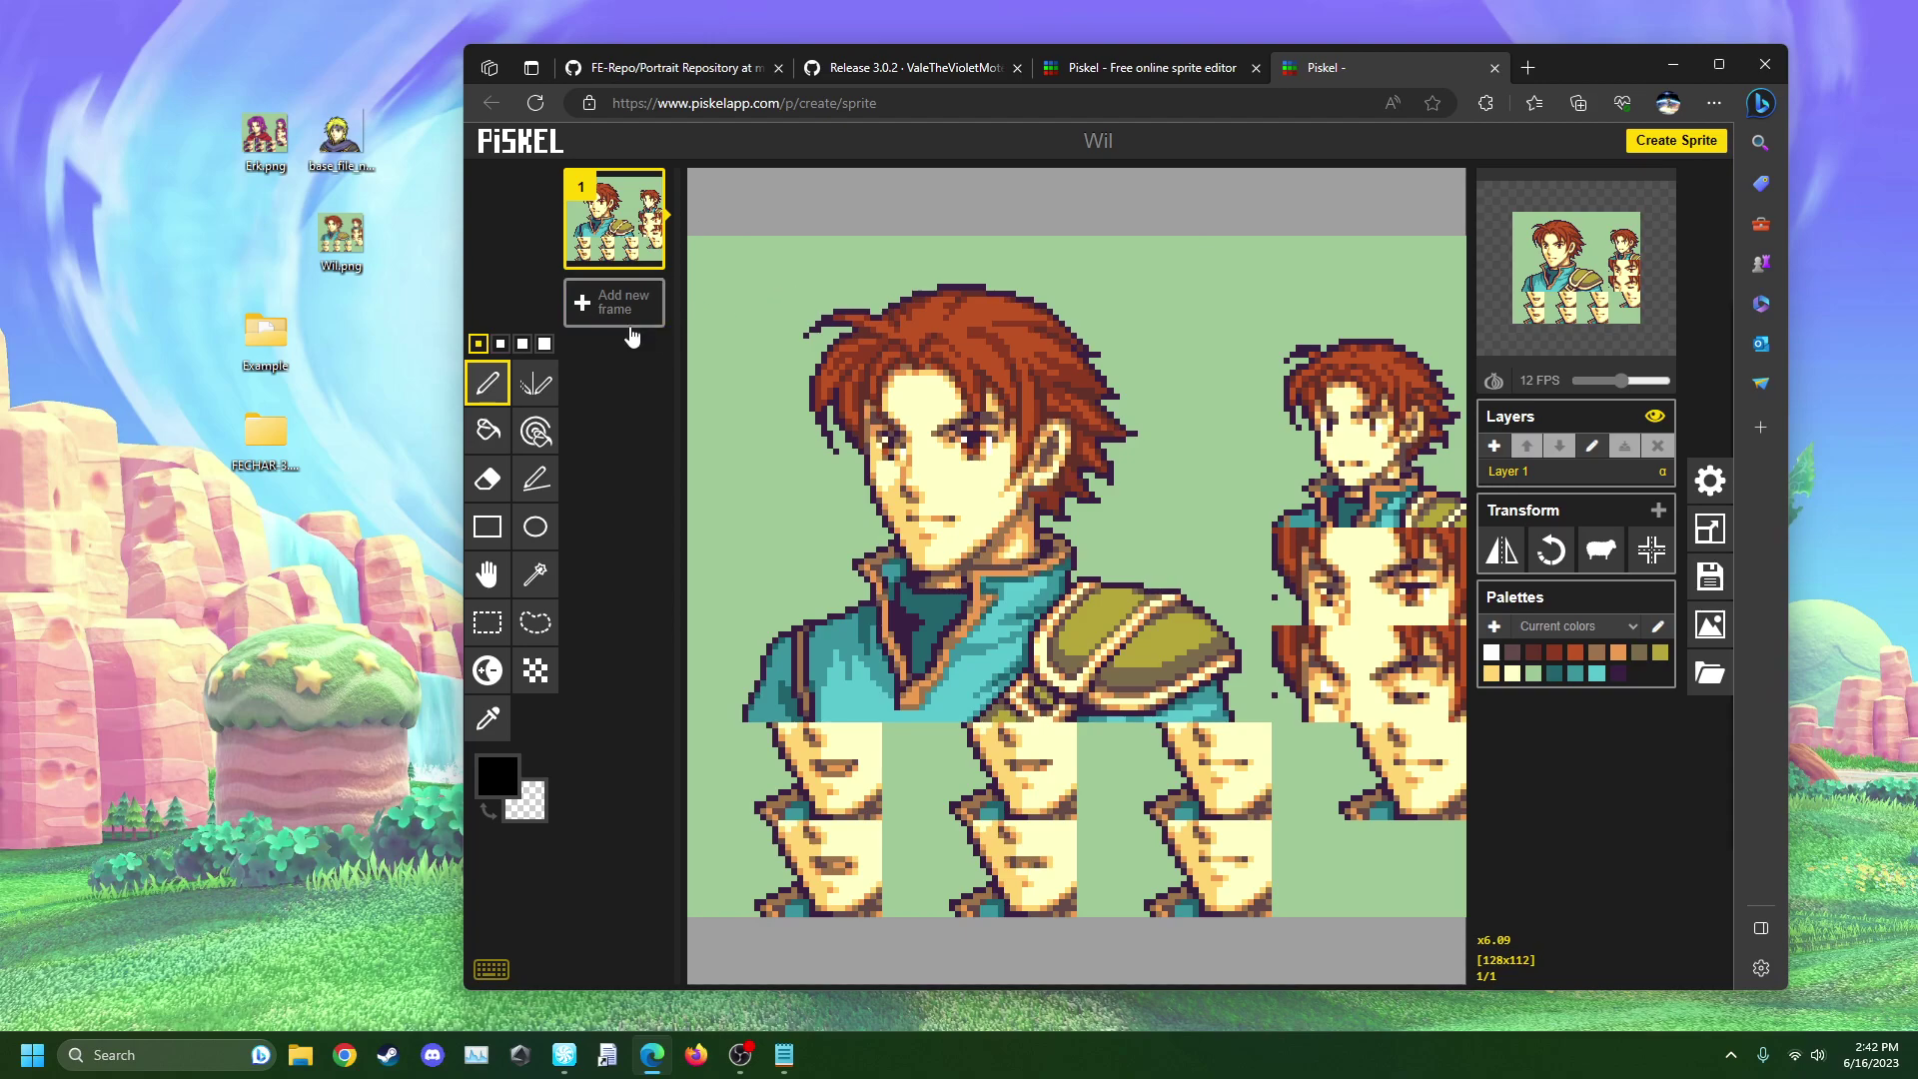
- Import Erk.png from the desktop as a single 128 x 112 image, and place the blond base portrait in a second frame
drag(265, 140, 1233, 626)
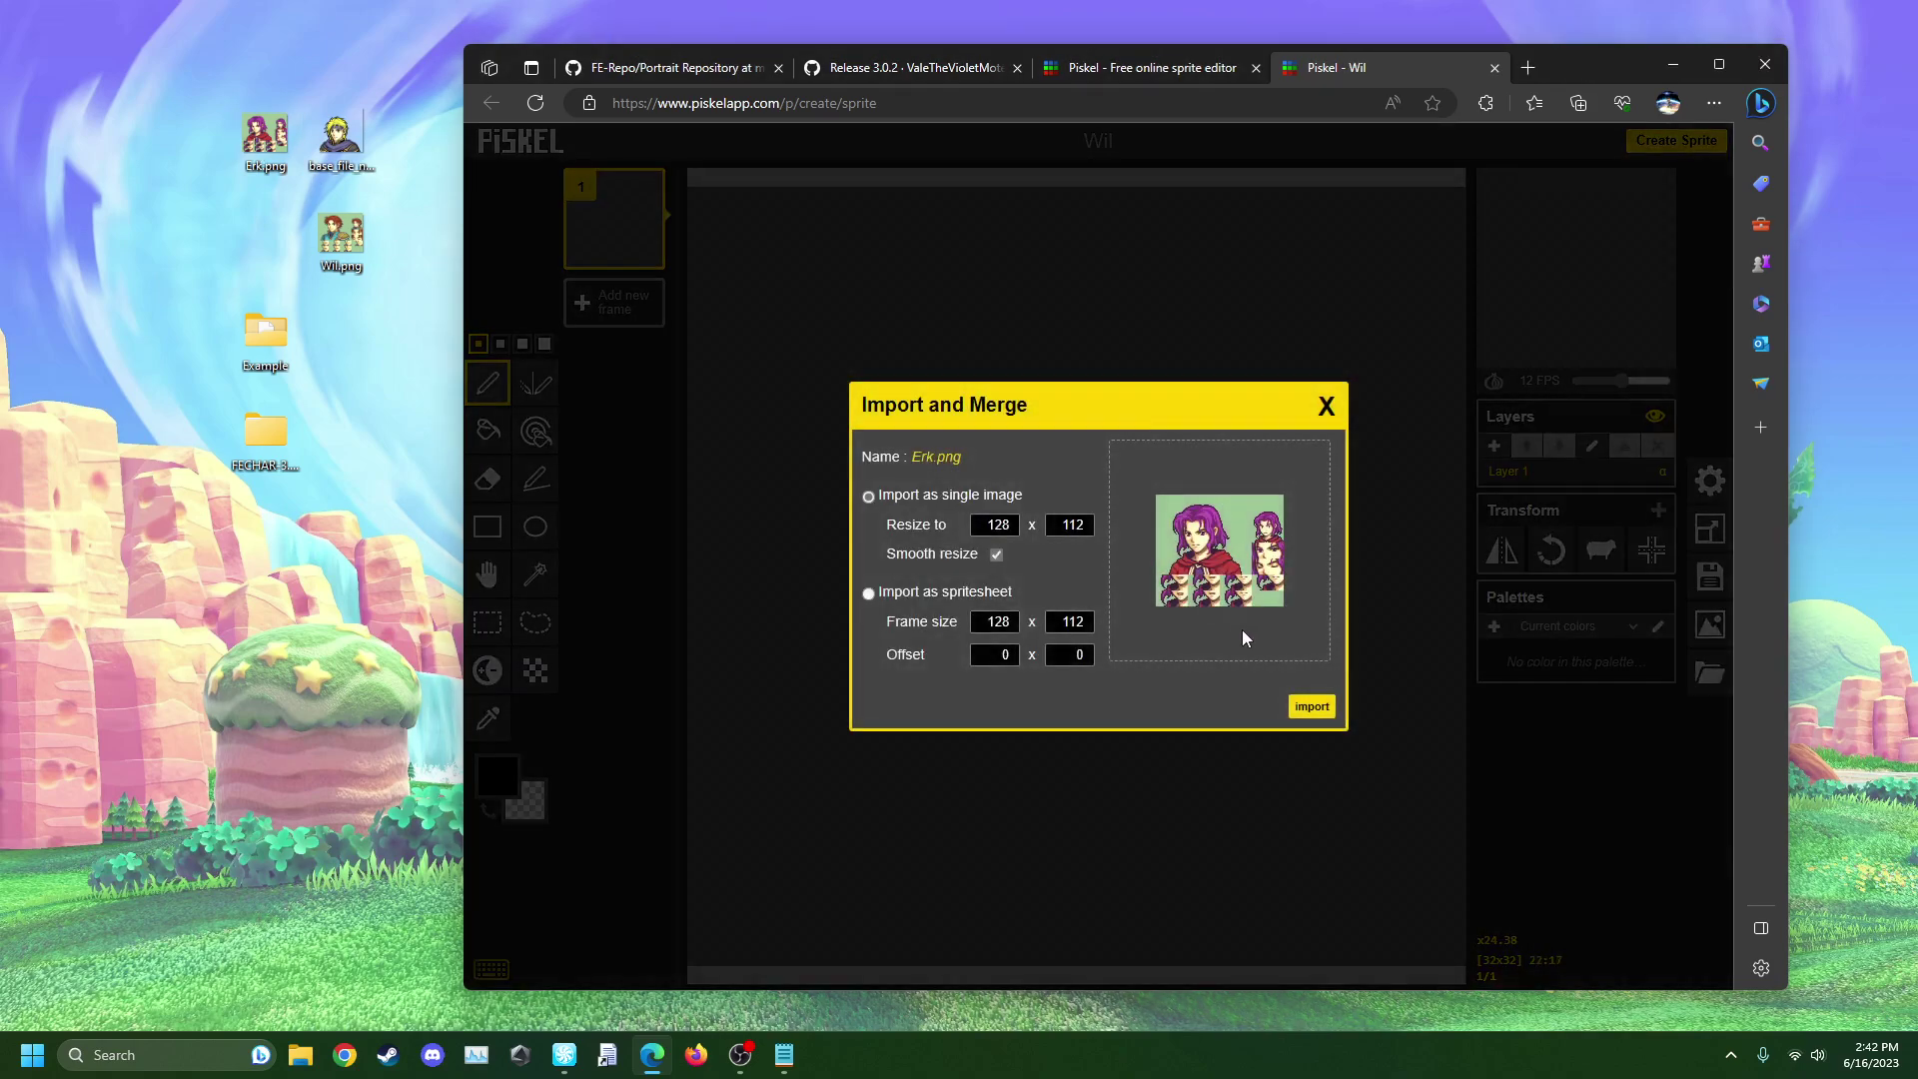
click(1319, 707)
click(1196, 231)
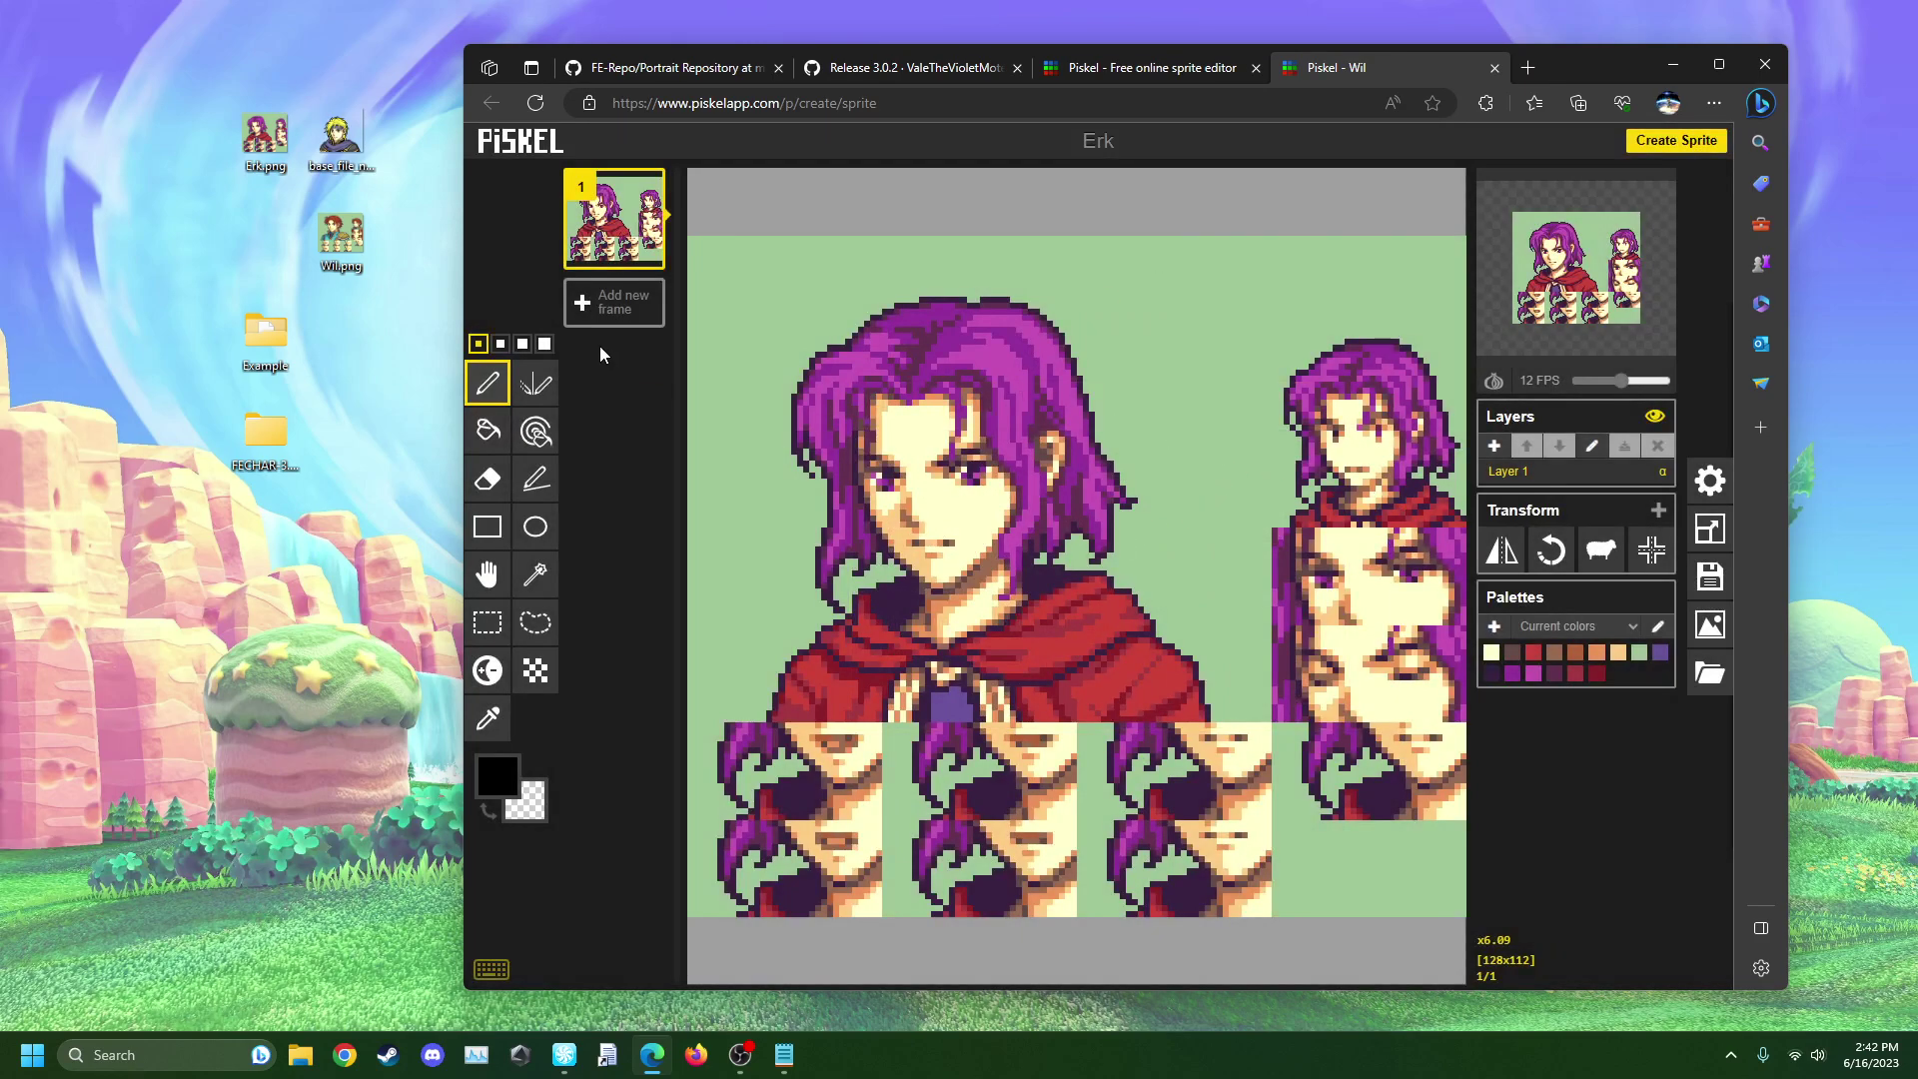
click(615, 303)
drag(338, 140, 867, 535)
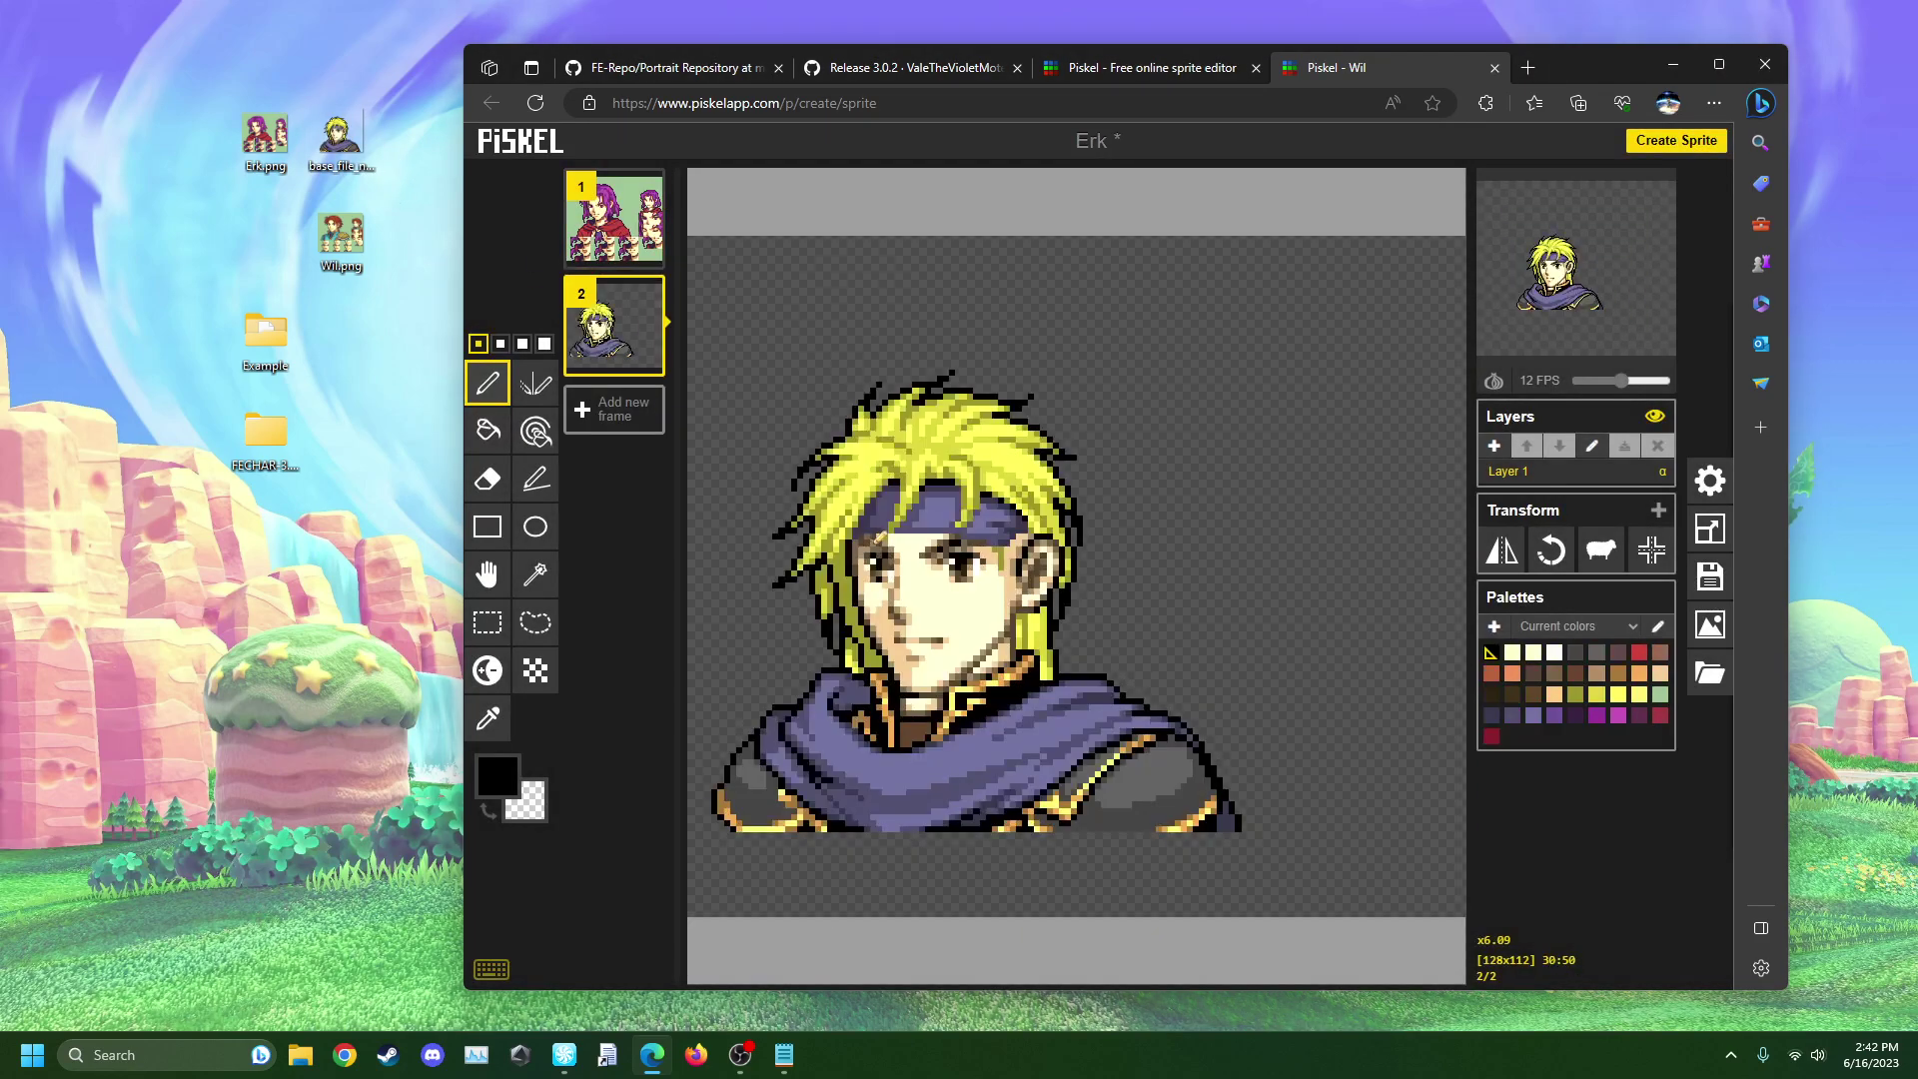
- Cover Erk's large portrait in frame 1 with copies of the plain green background strip beside it
click(618, 232)
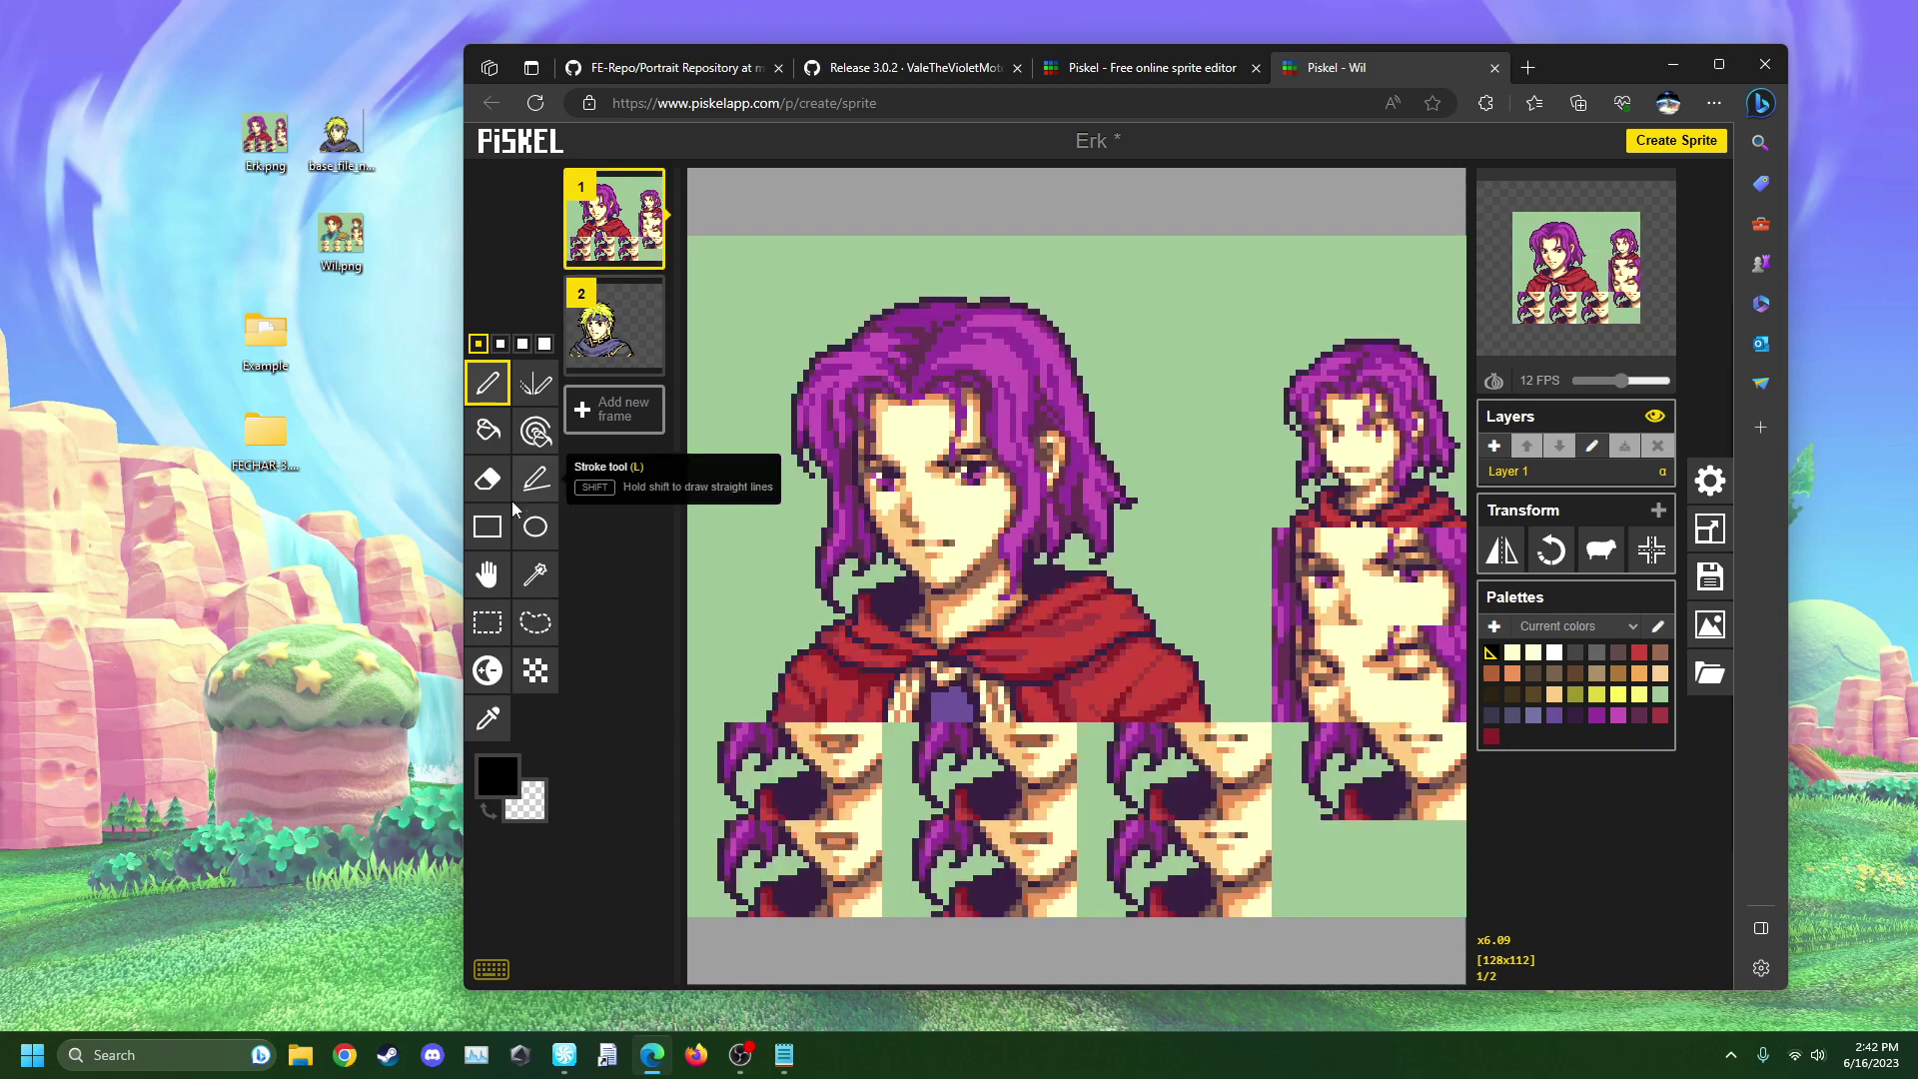
click(487, 622)
drag(705, 648, 769, 257)
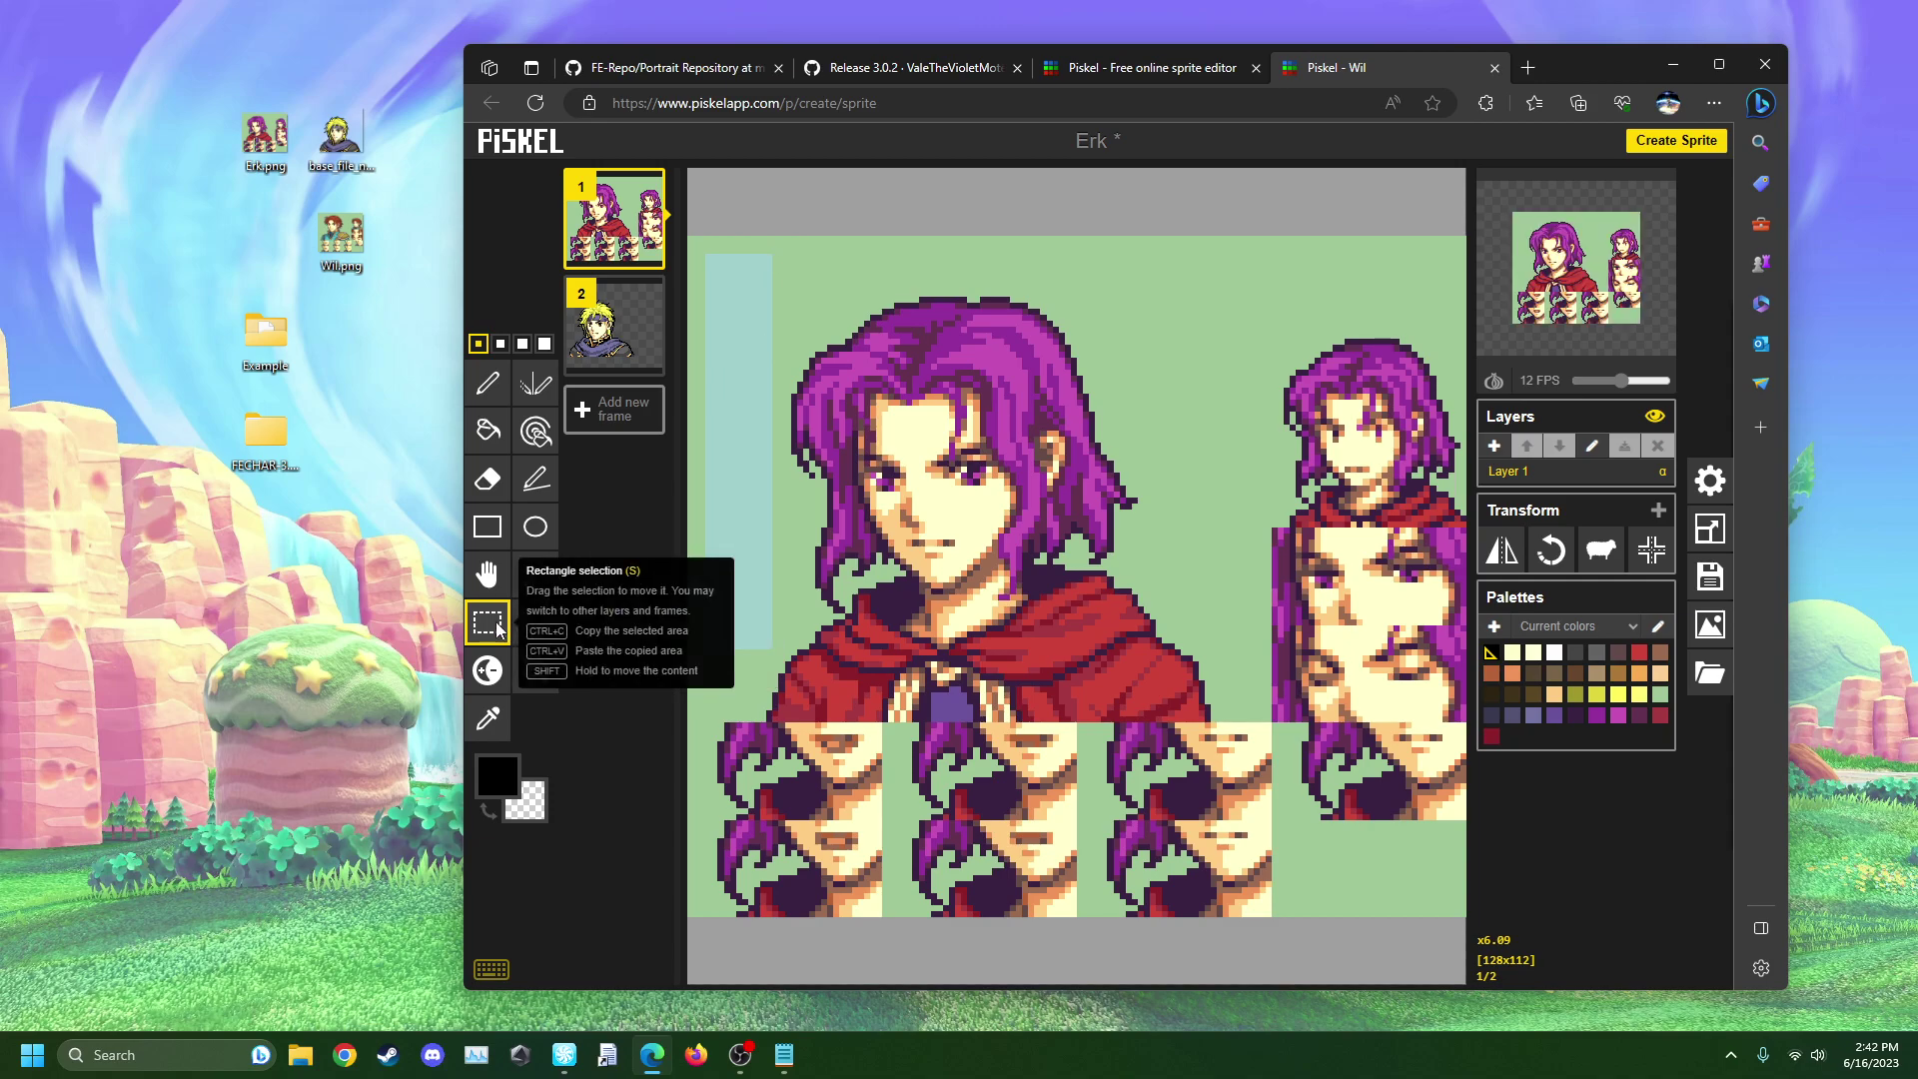
drag(703, 664, 782, 252)
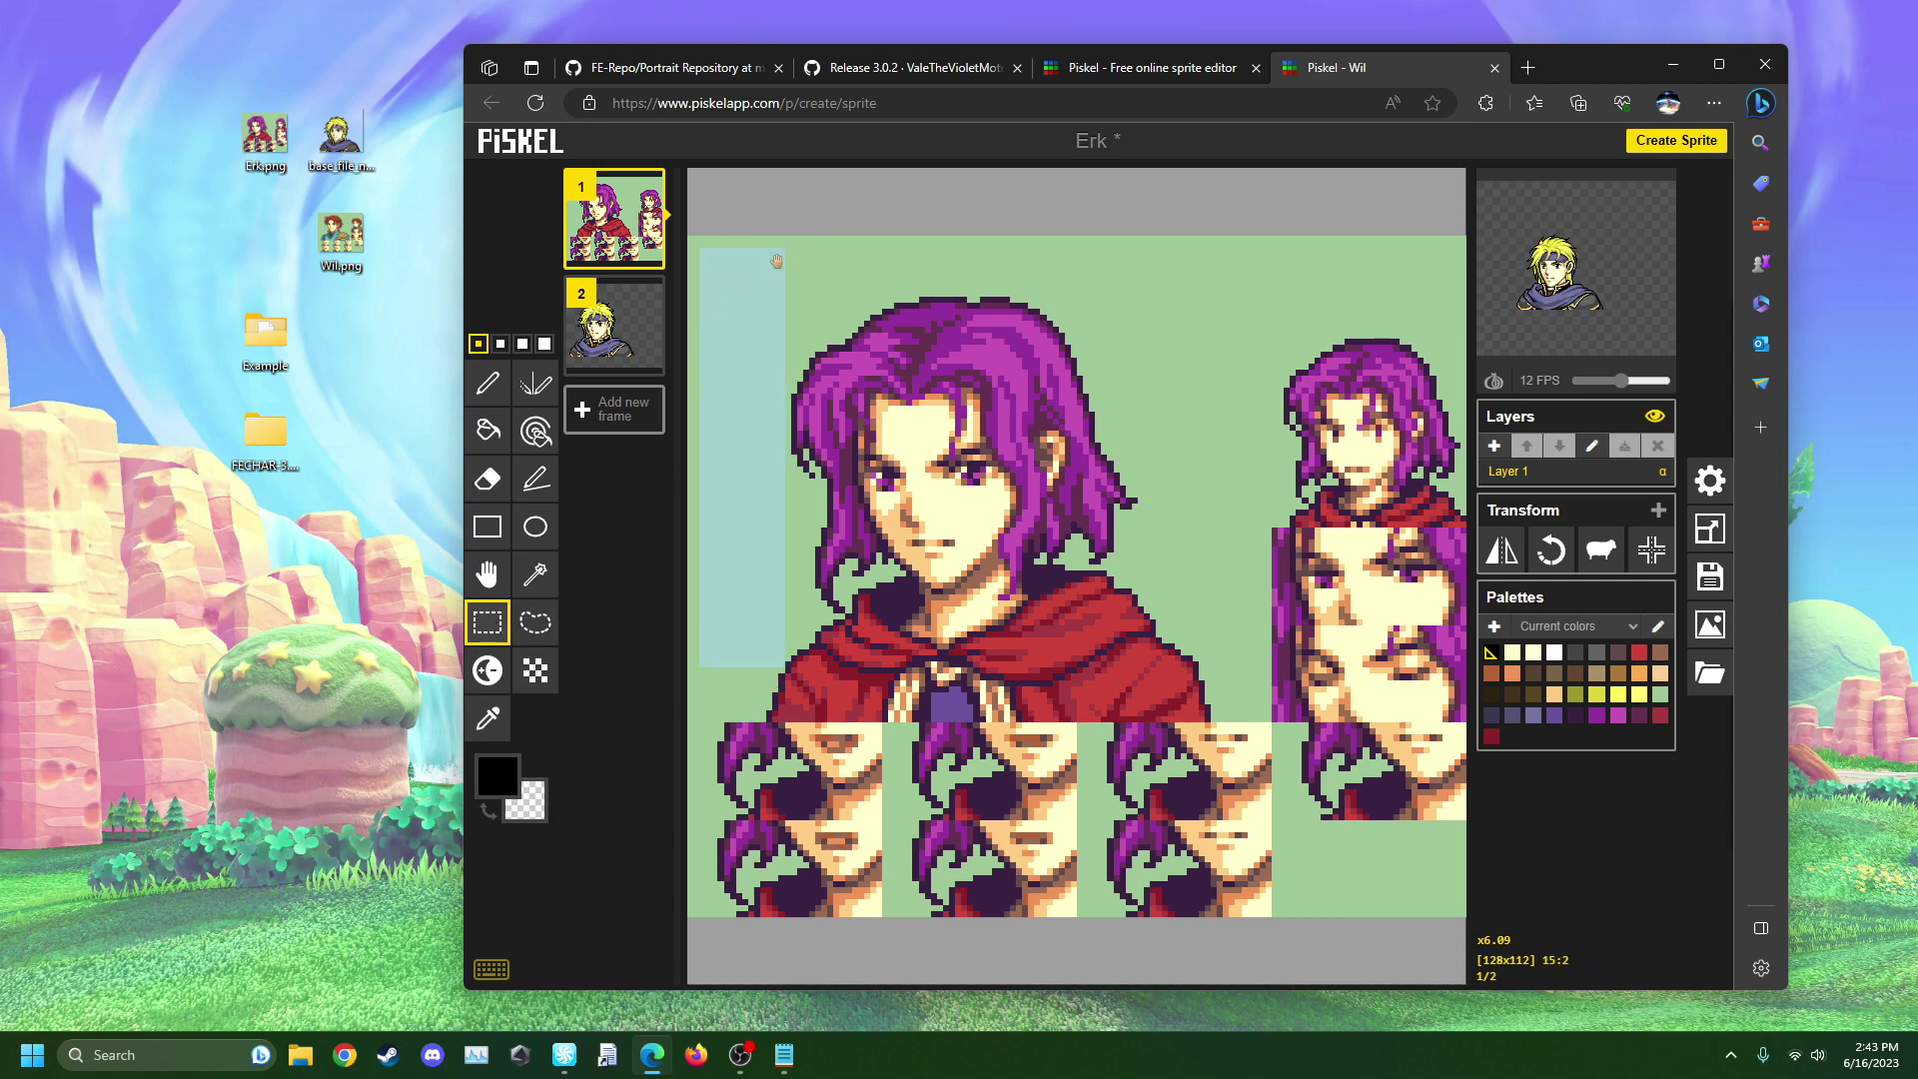
drag(753, 424, 1100, 436)
drag(827, 355, 1175, 518)
drag(1055, 436, 1100, 637)
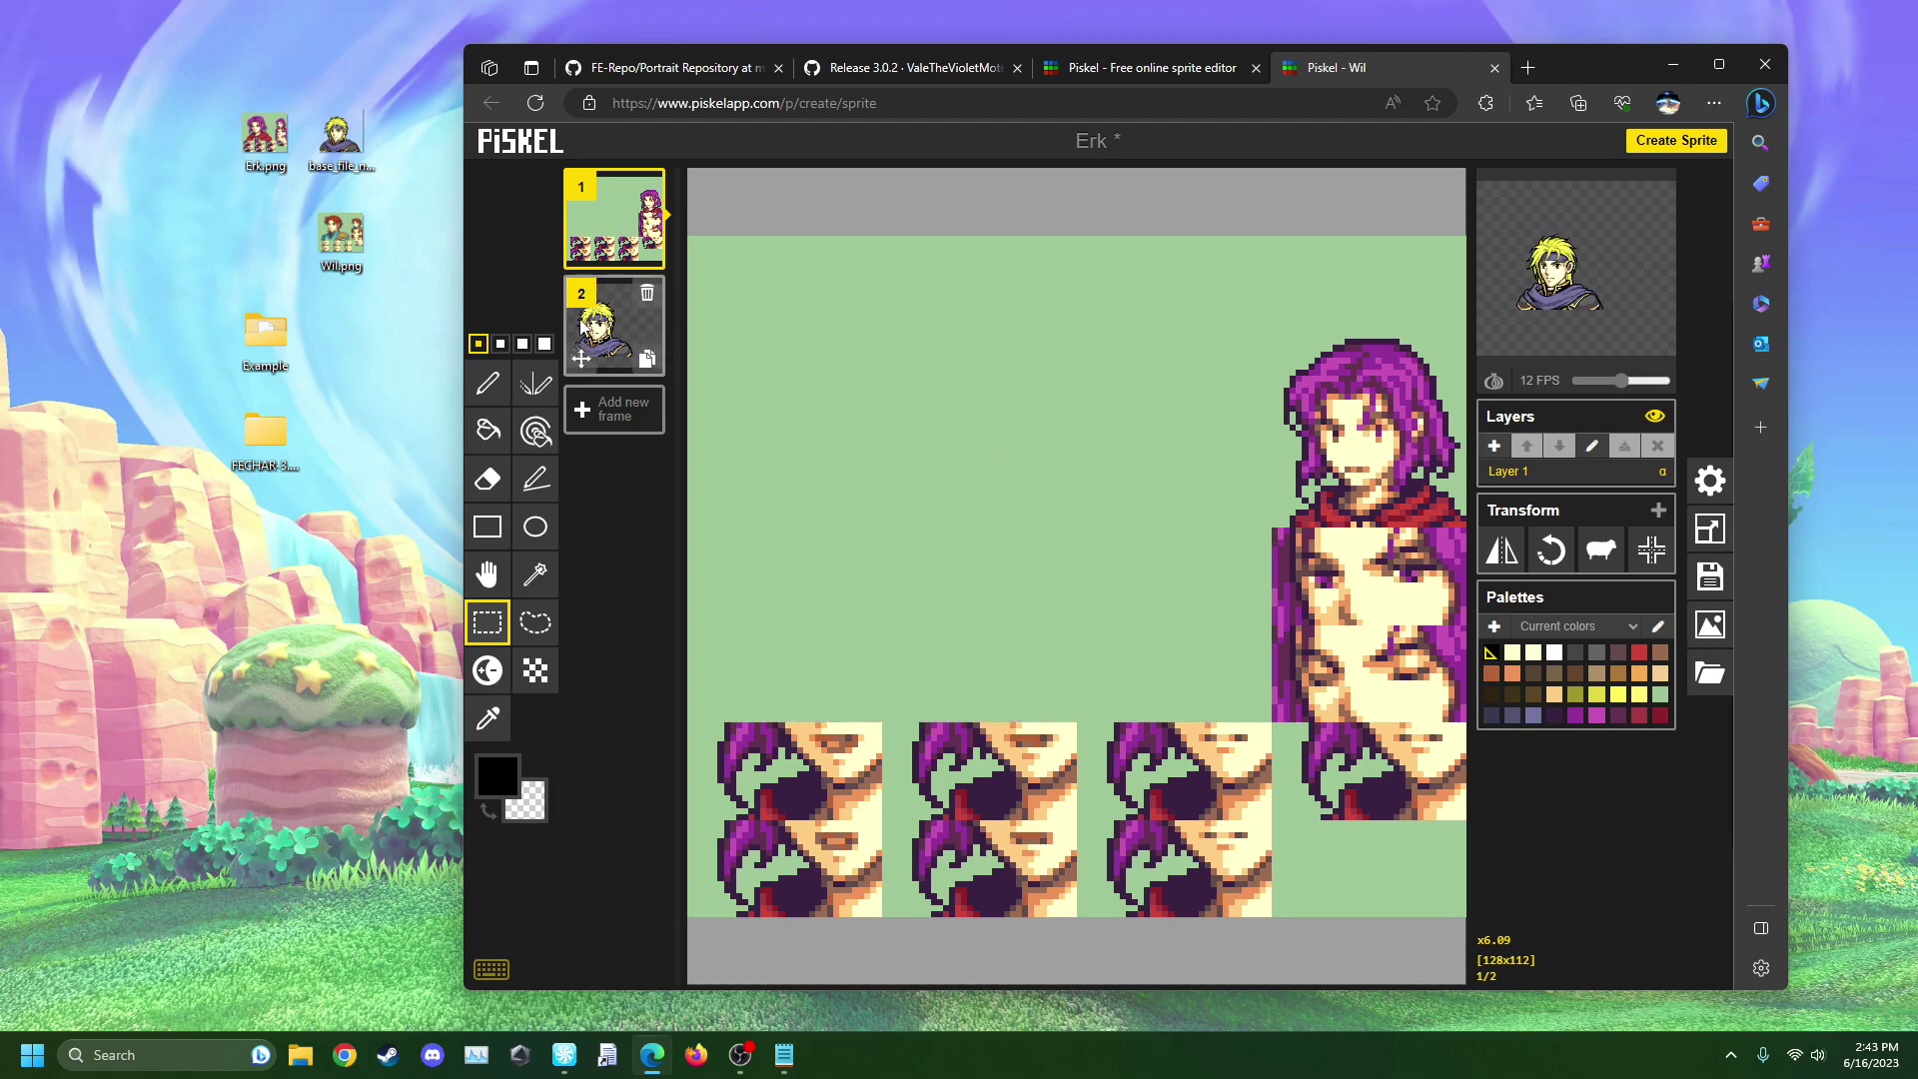
- Copy the 87 x 76 blond portrait from frame 2 and paste it in frame 1 so its lower edge meets the mouth row
key(Down)
drag(1239, 830, 712, 374)
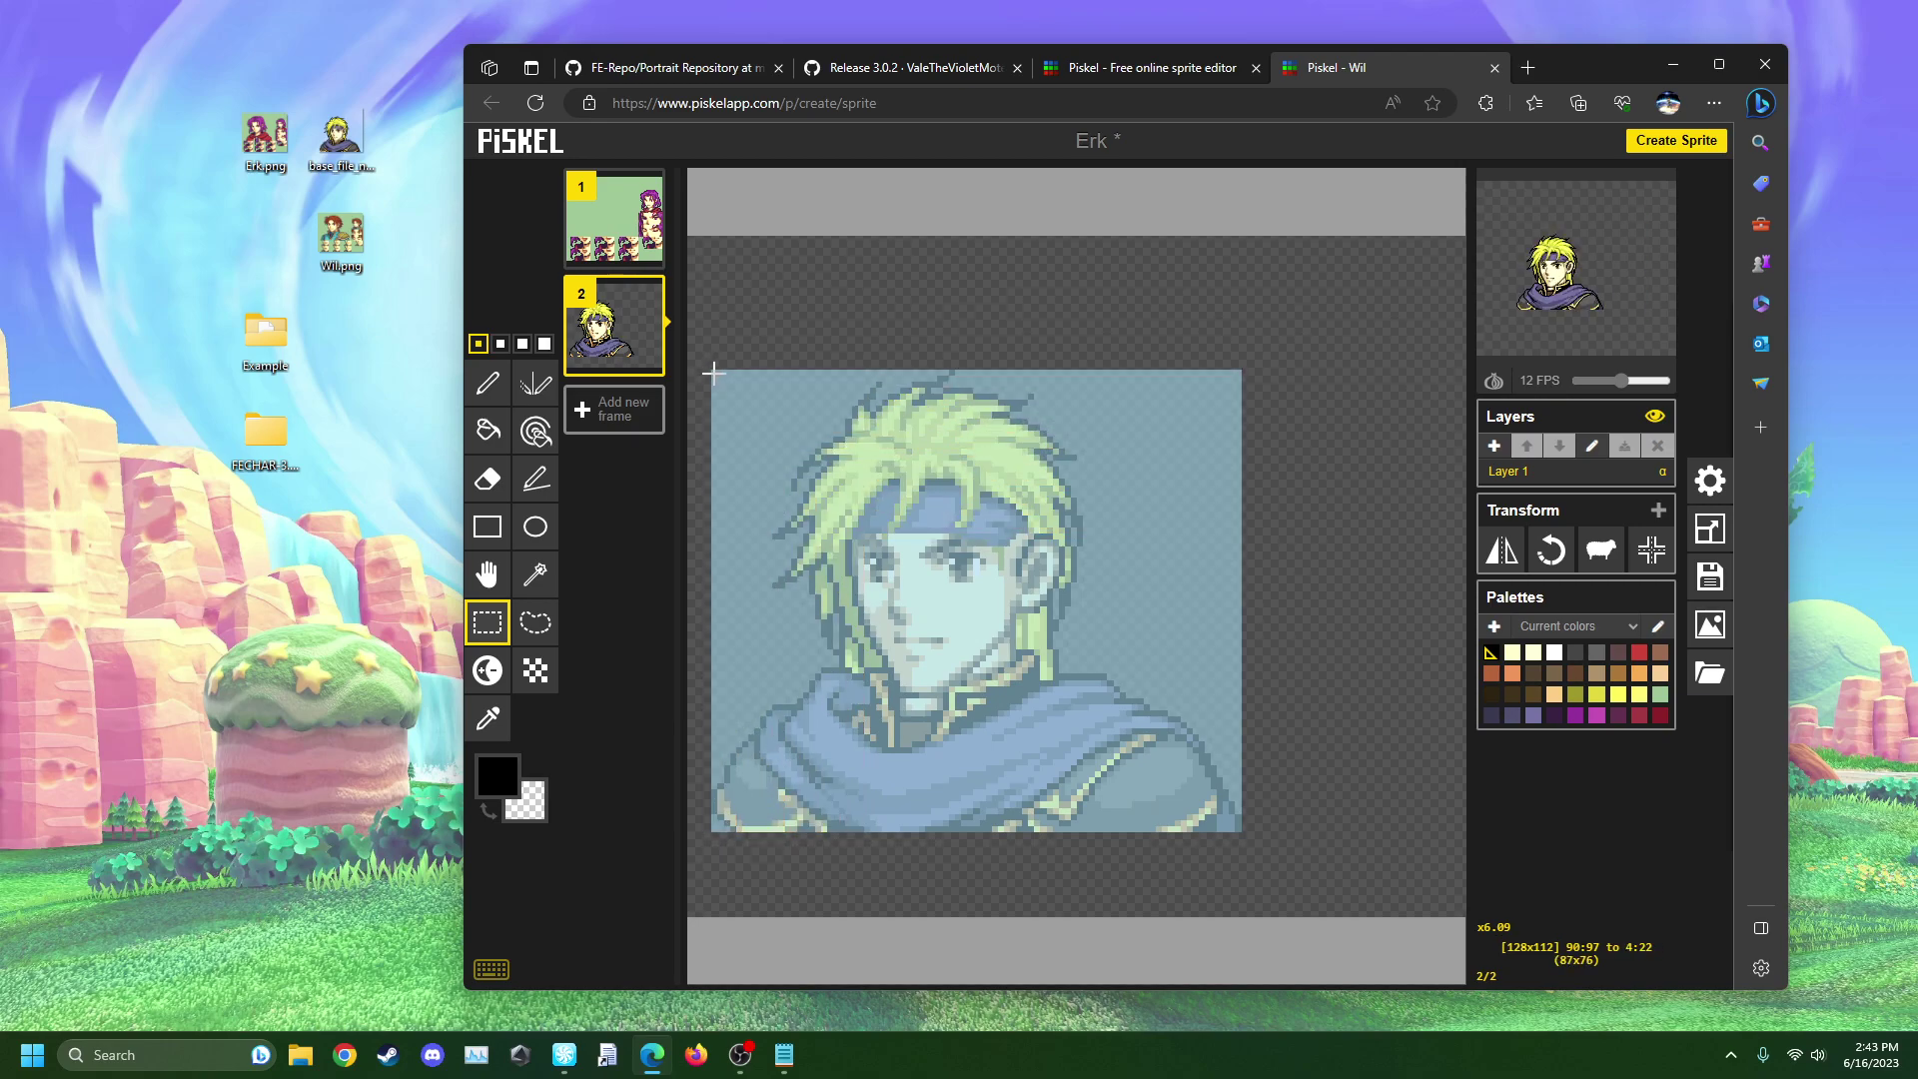
click(620, 236)
key(ctrl+v)
drag(1105, 634, 1135, 606)
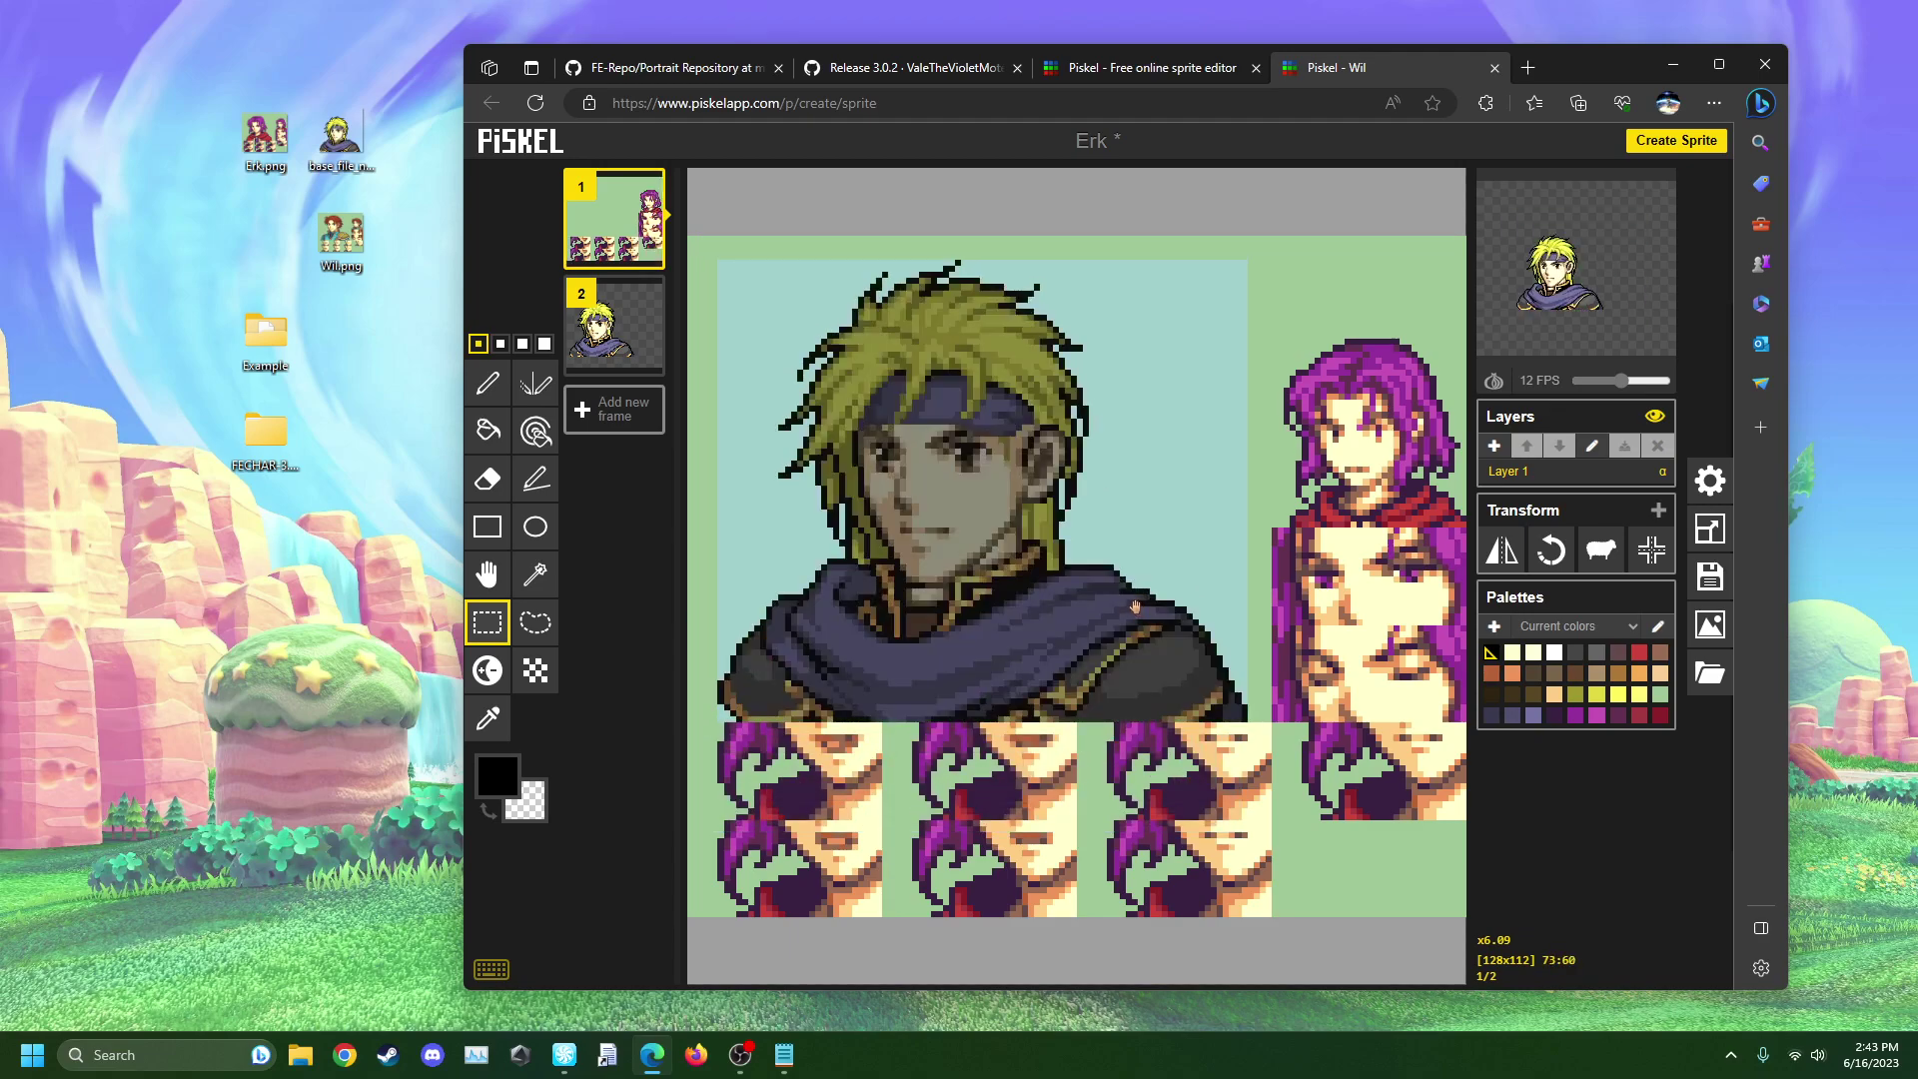
- Replace the second frame with Wil.png and maximize the browser window
click(627, 333)
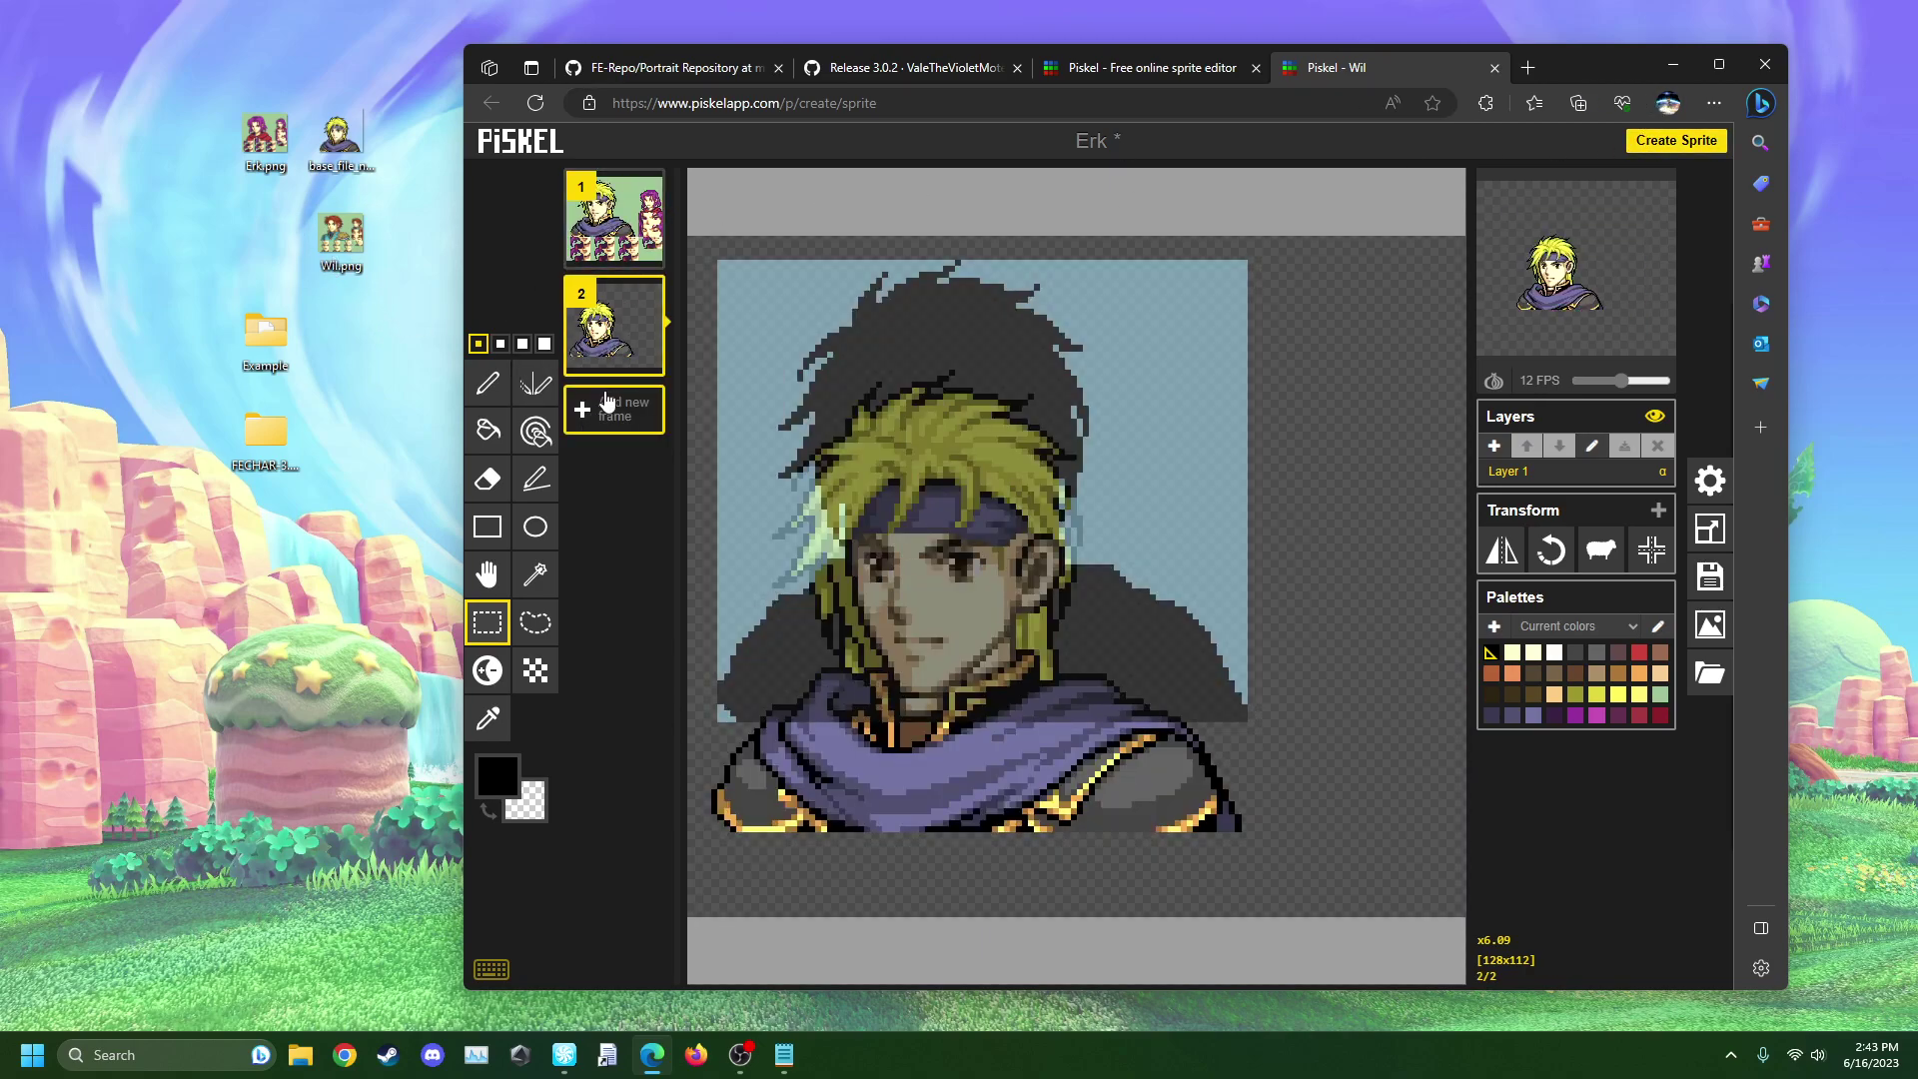
click(648, 292)
click(636, 320)
key(ctrl+v)
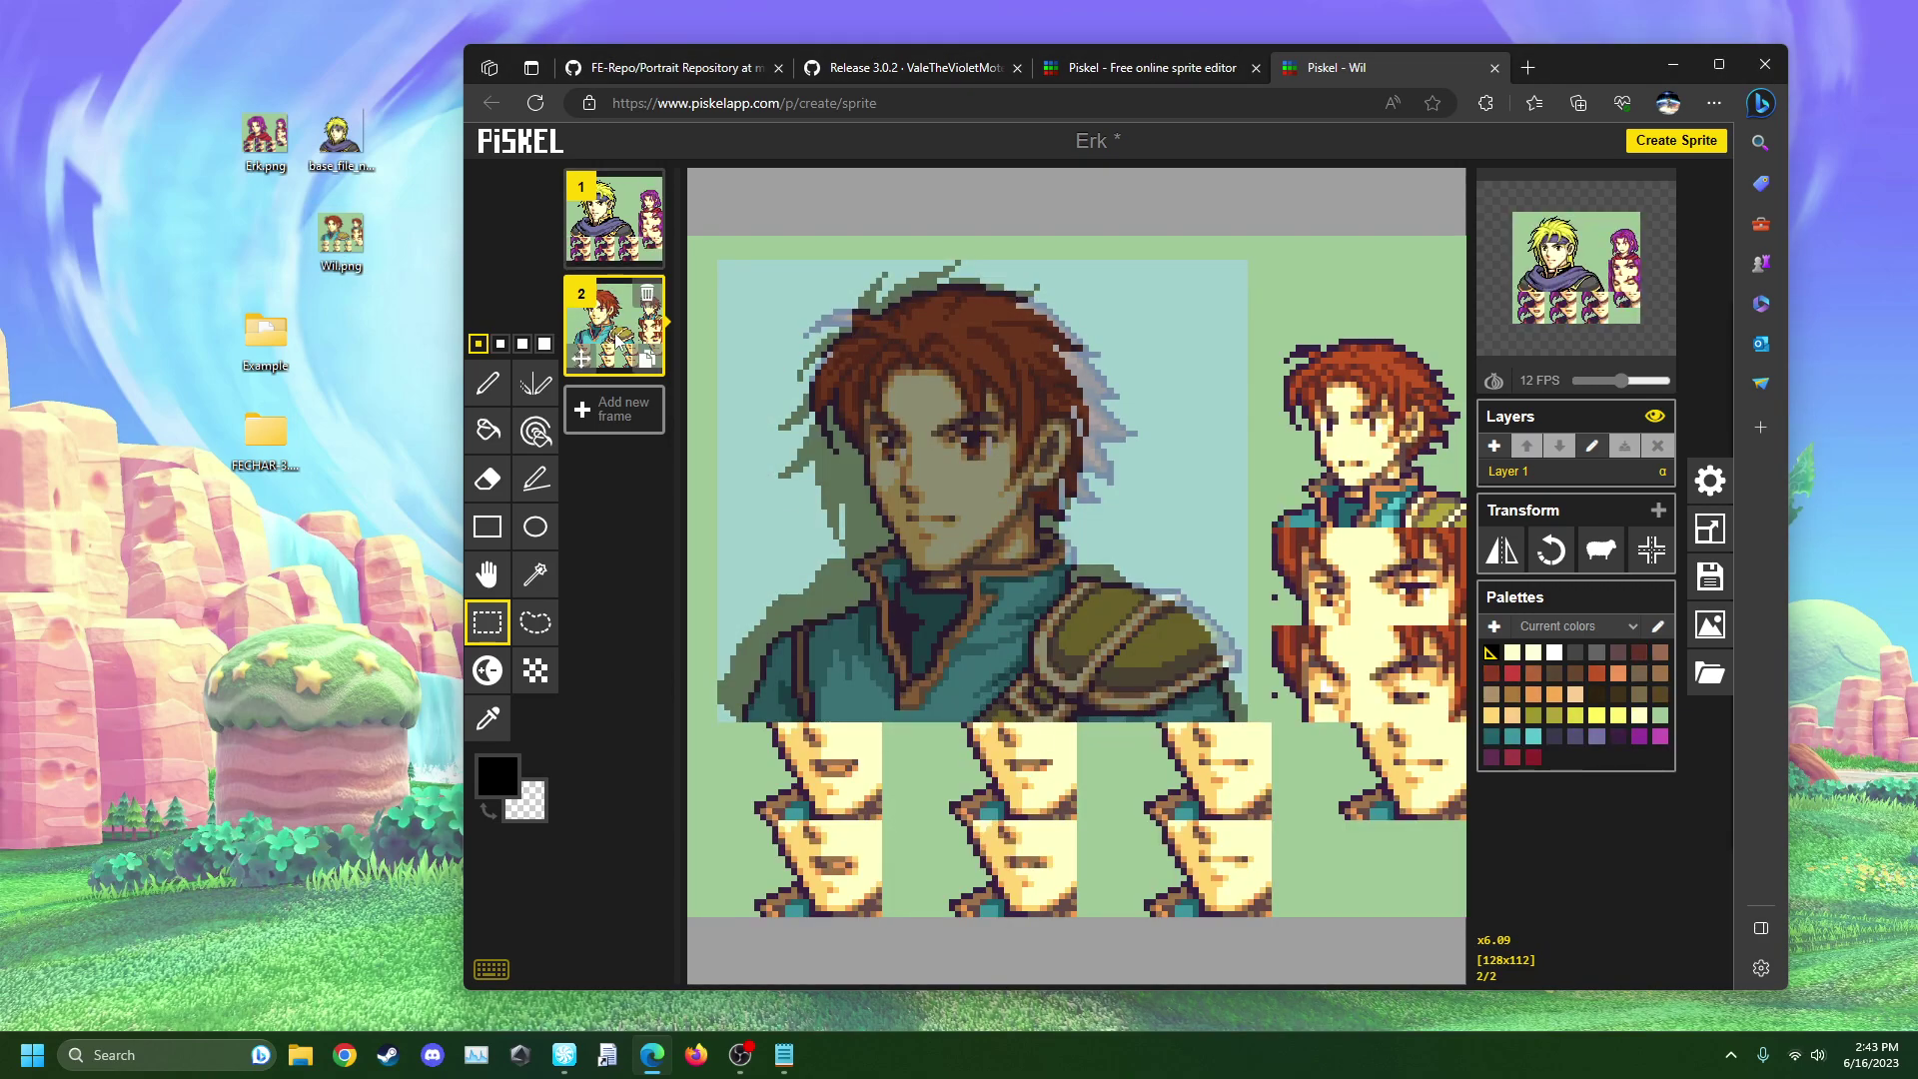
click(1720, 64)
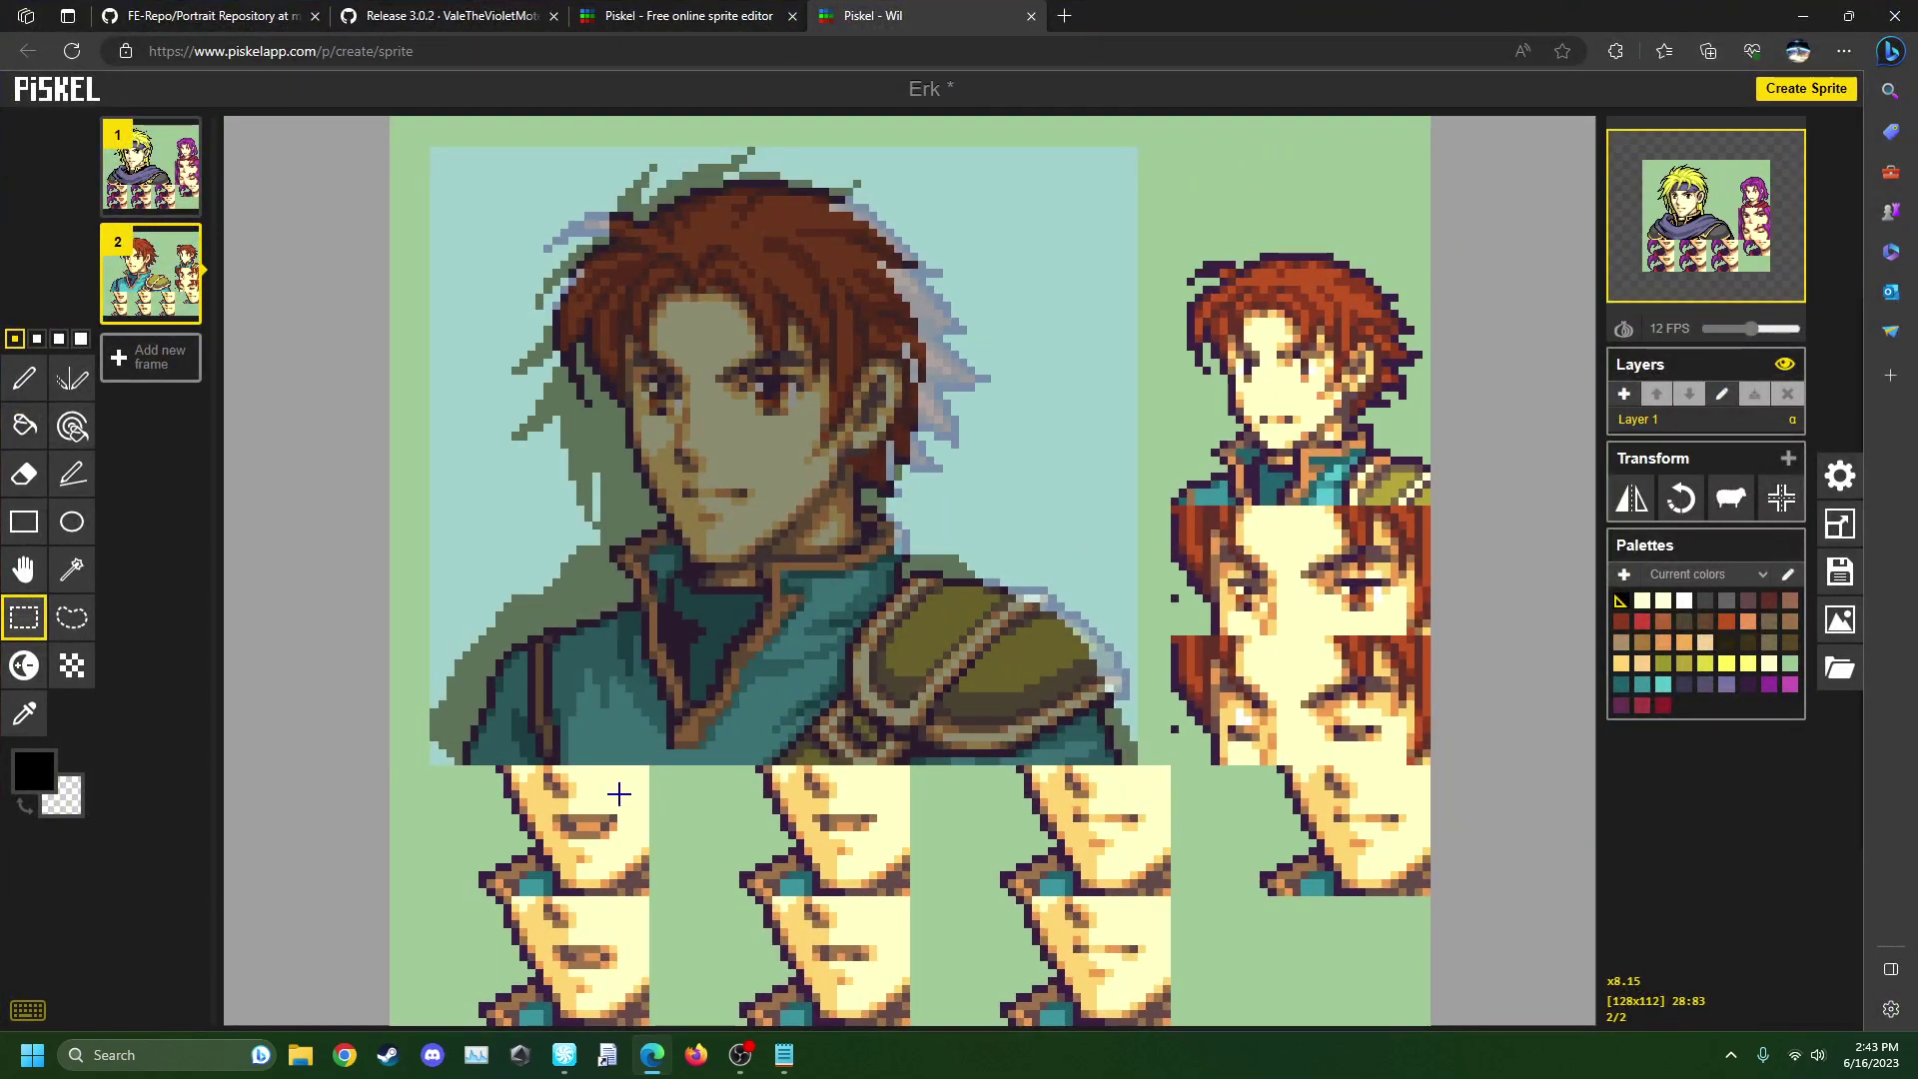
- Add a third frame and paste Wil's open-mouth and eye blocks into it at their matching positions on his face
drag(637, 772, 413, 893)
drag(534, 854, 692, 528)
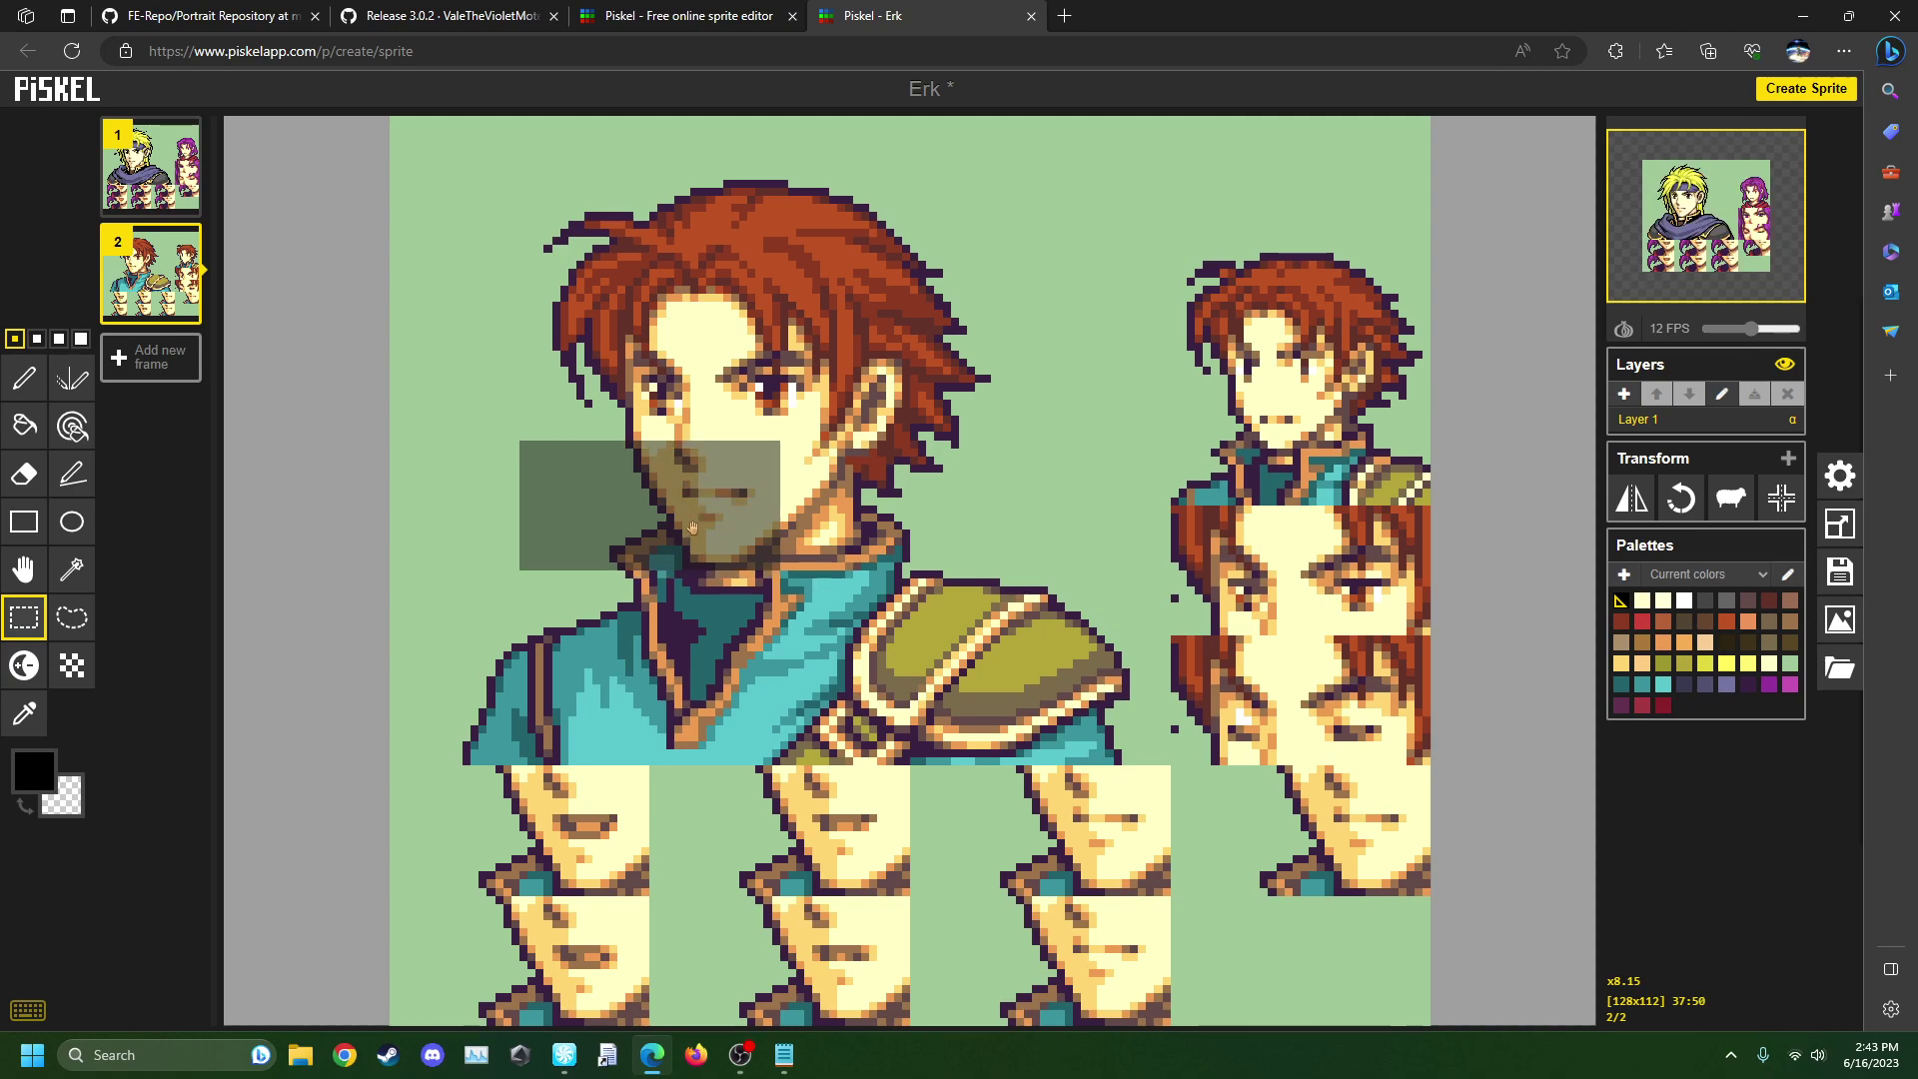
click(185, 385)
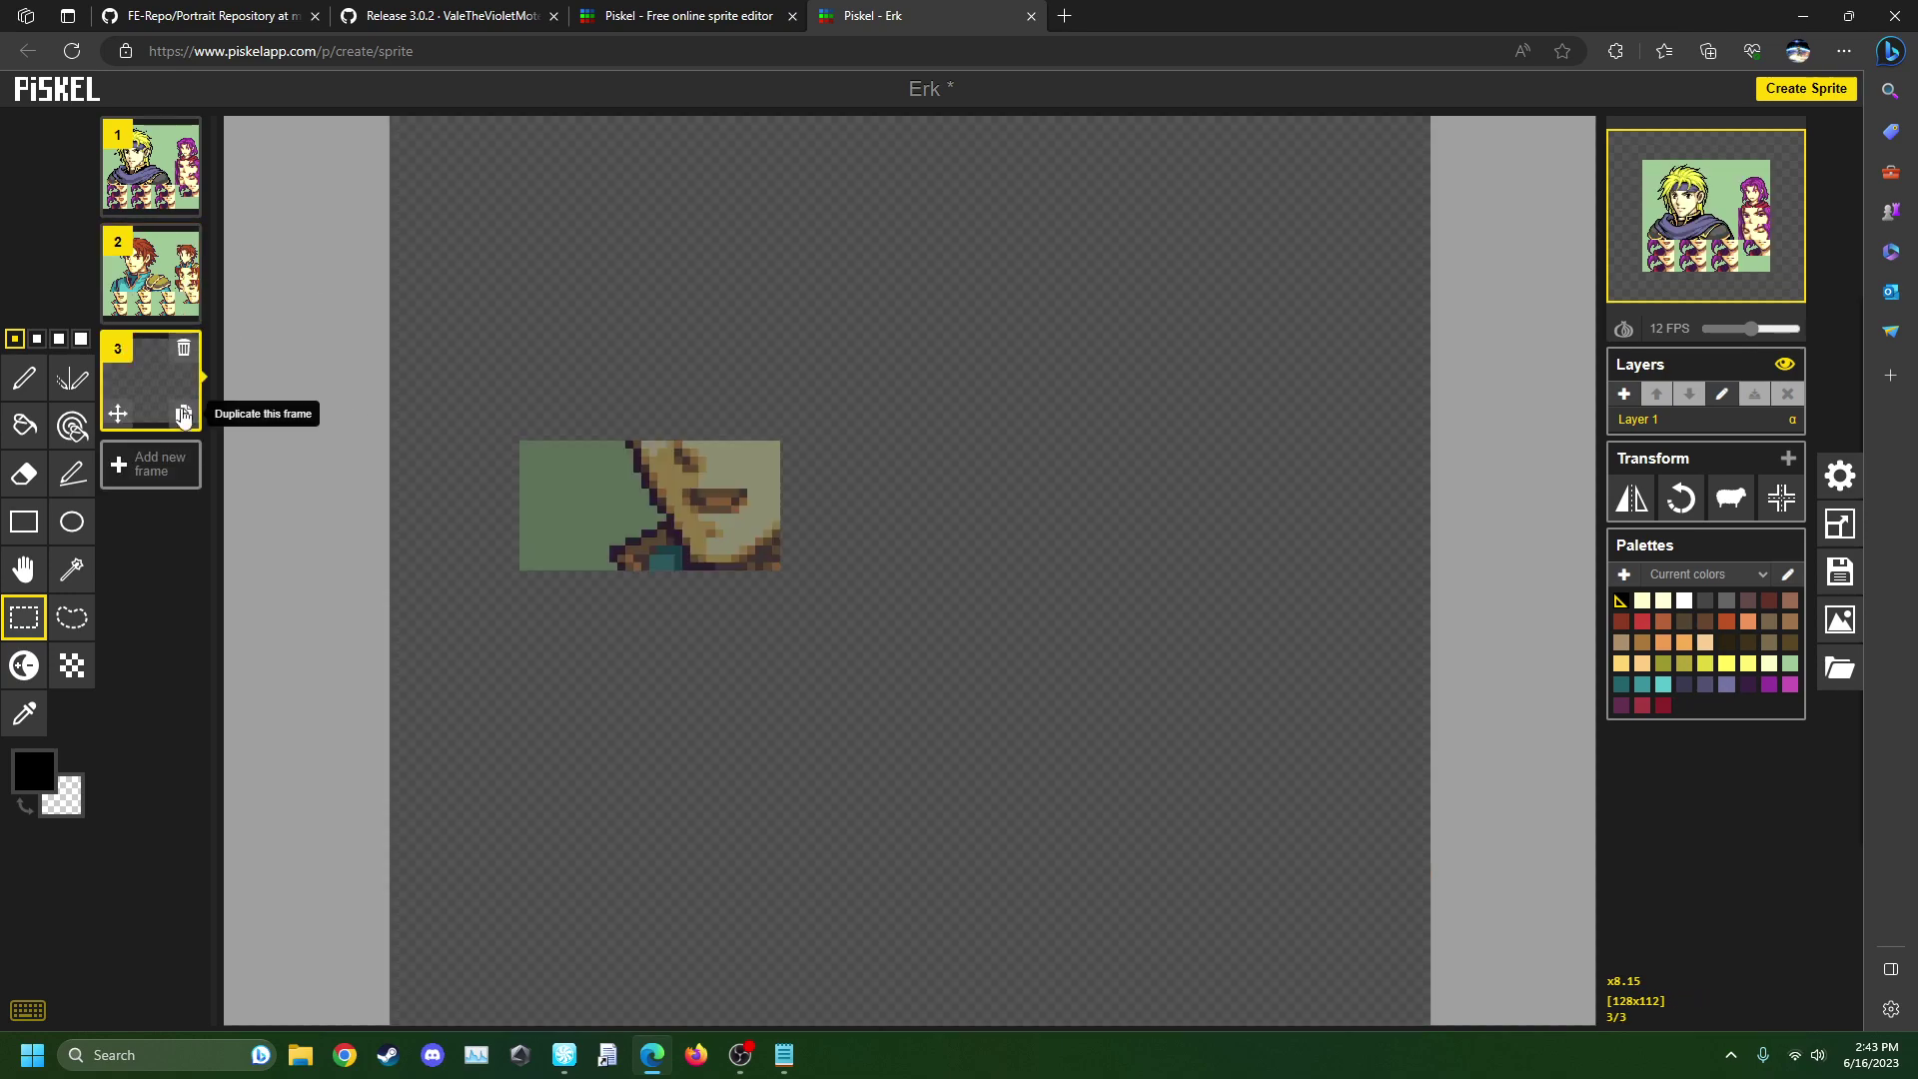
click(150, 270)
drag(741, 540, 783, 377)
click(181, 392)
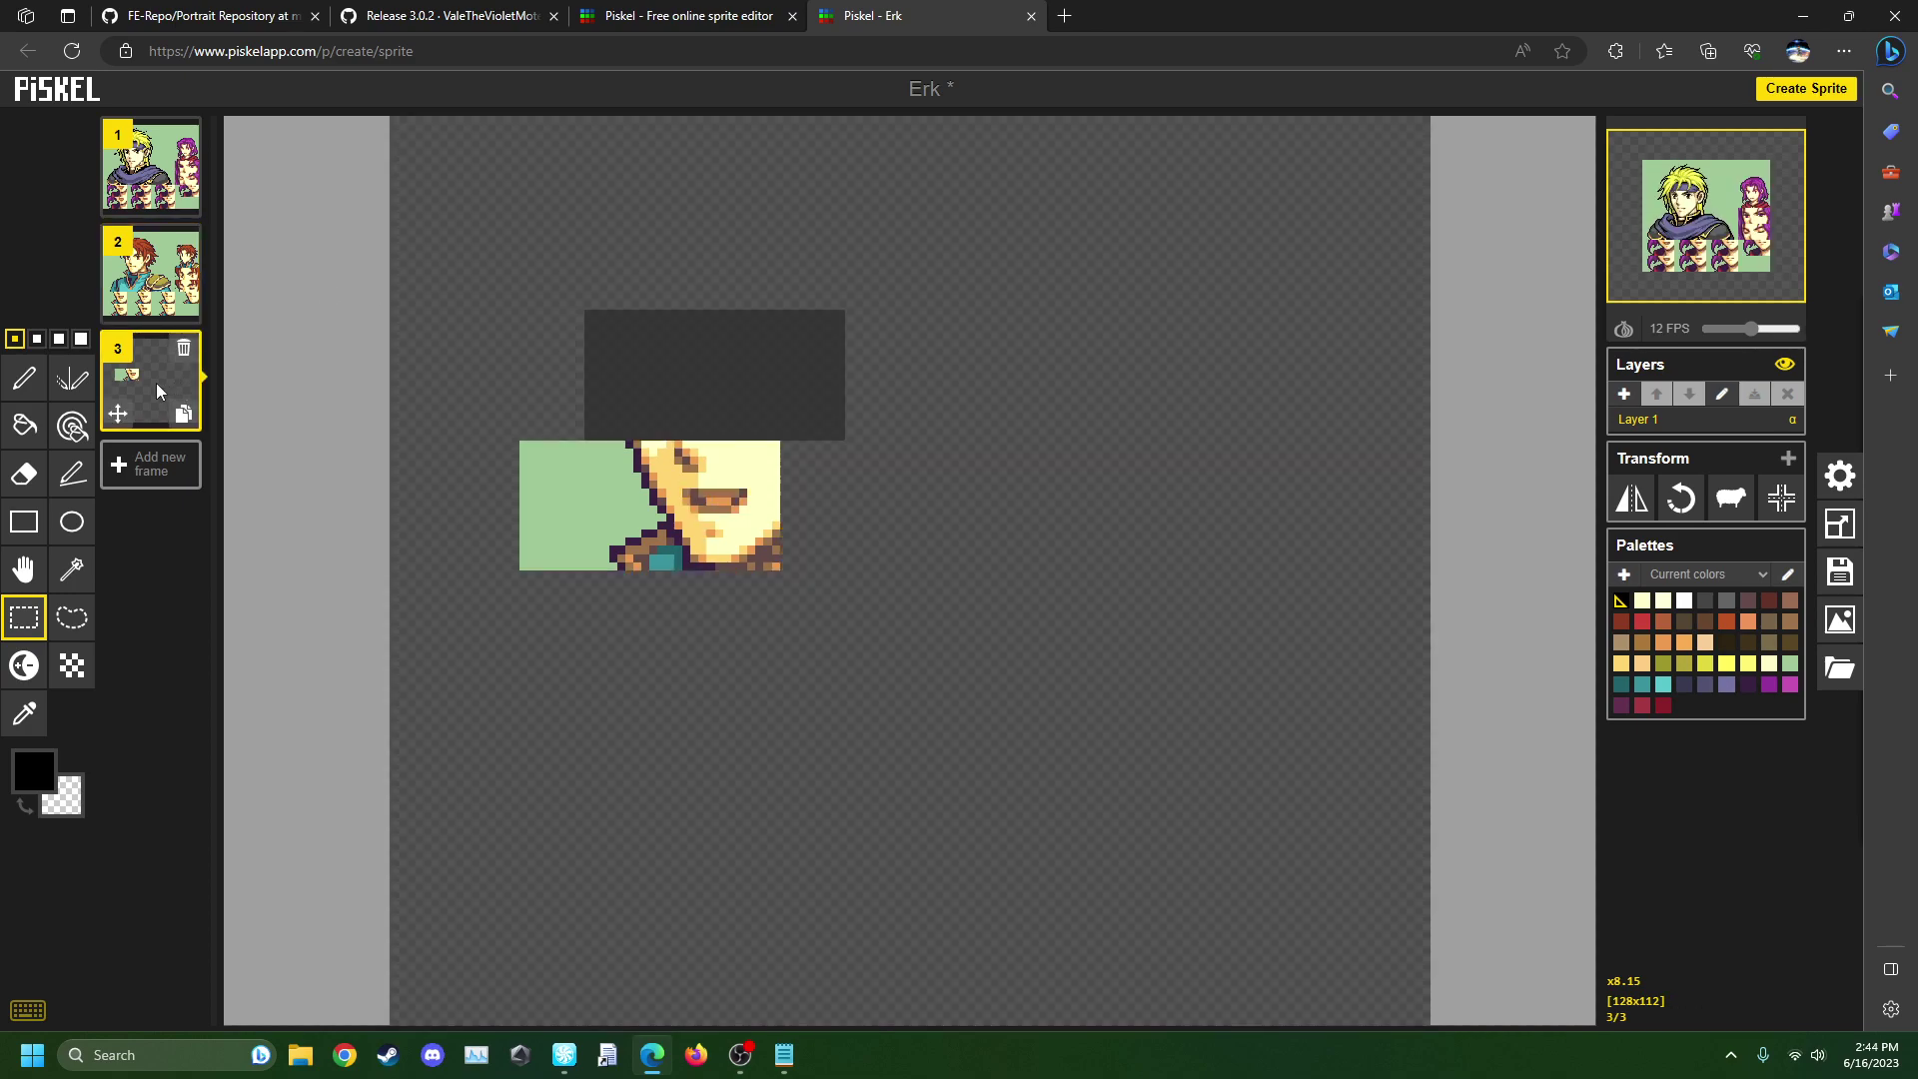
- Compare the positions of the eye and mouth blocks in frame 3 with the blond portrait's face in frame 1
click(162, 183)
mouse_move(161, 367)
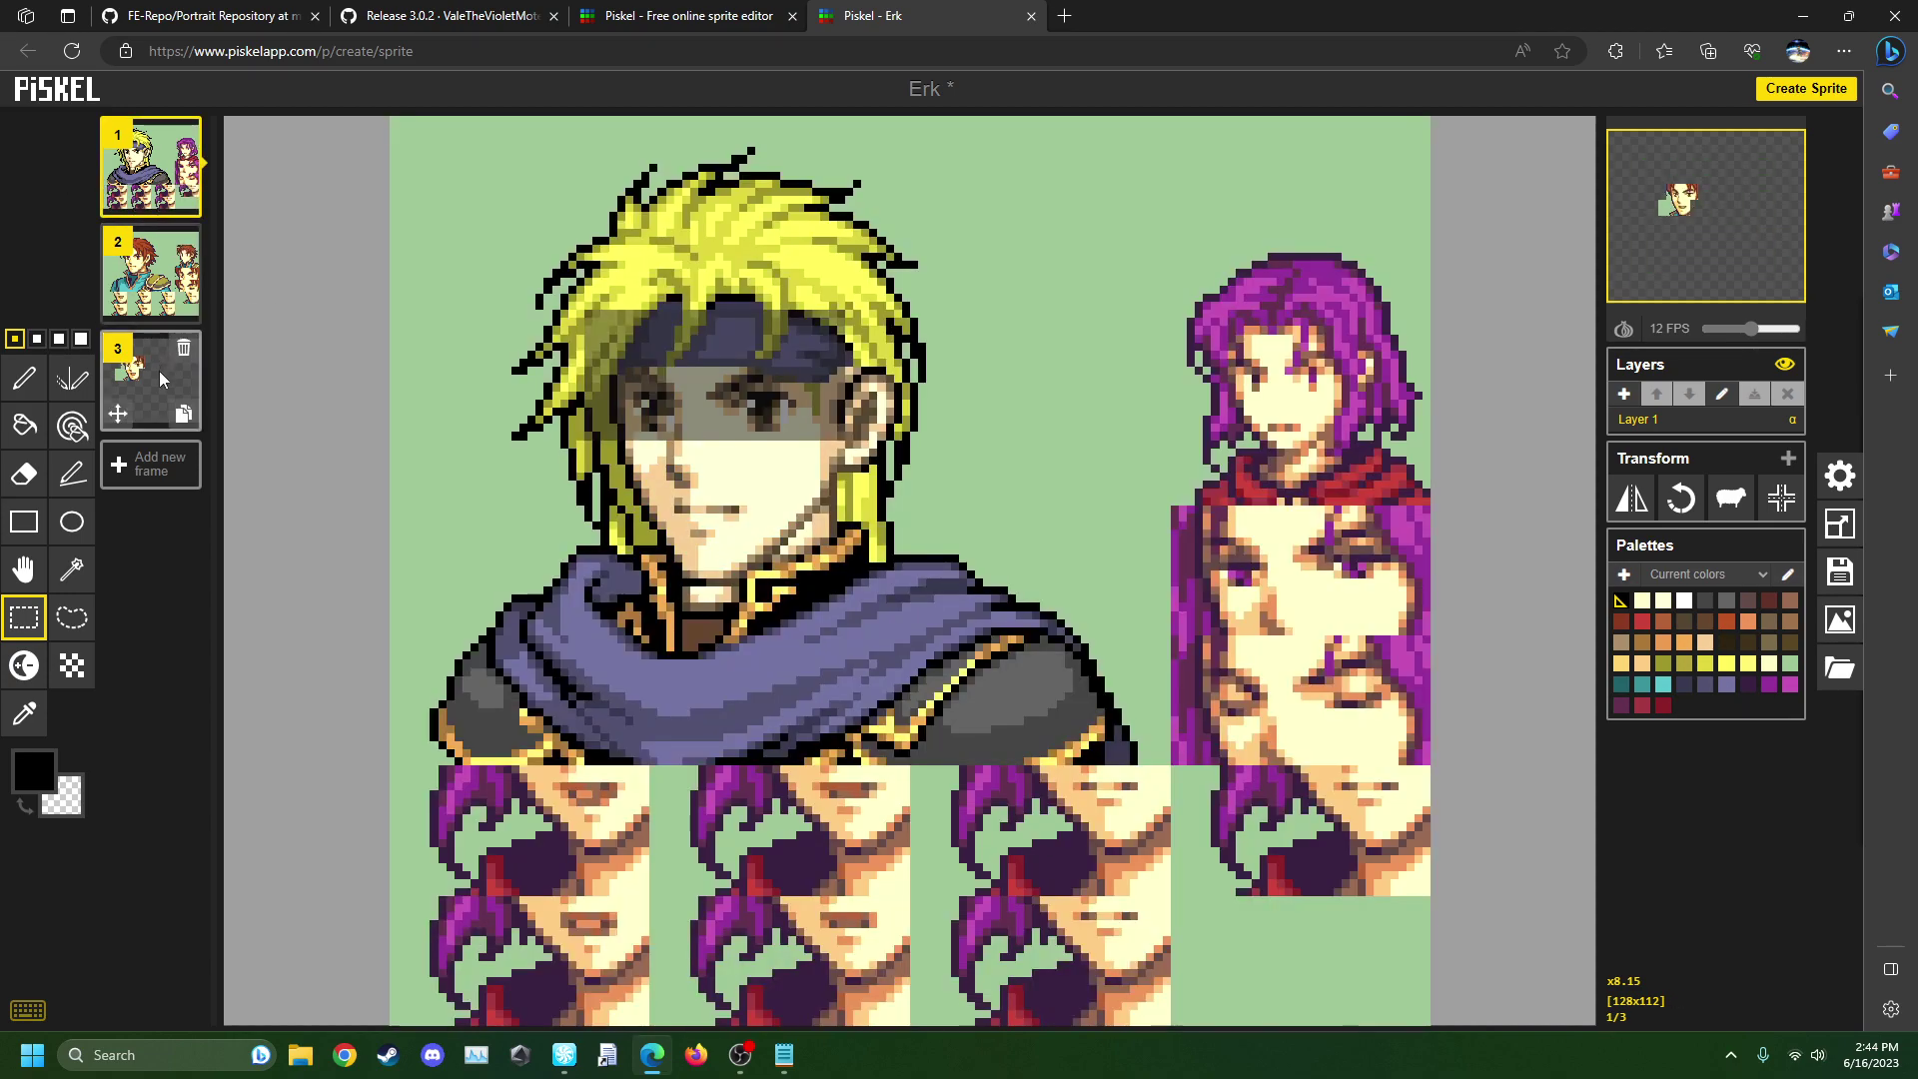
click(161, 377)
drag(687, 485, 667, 483)
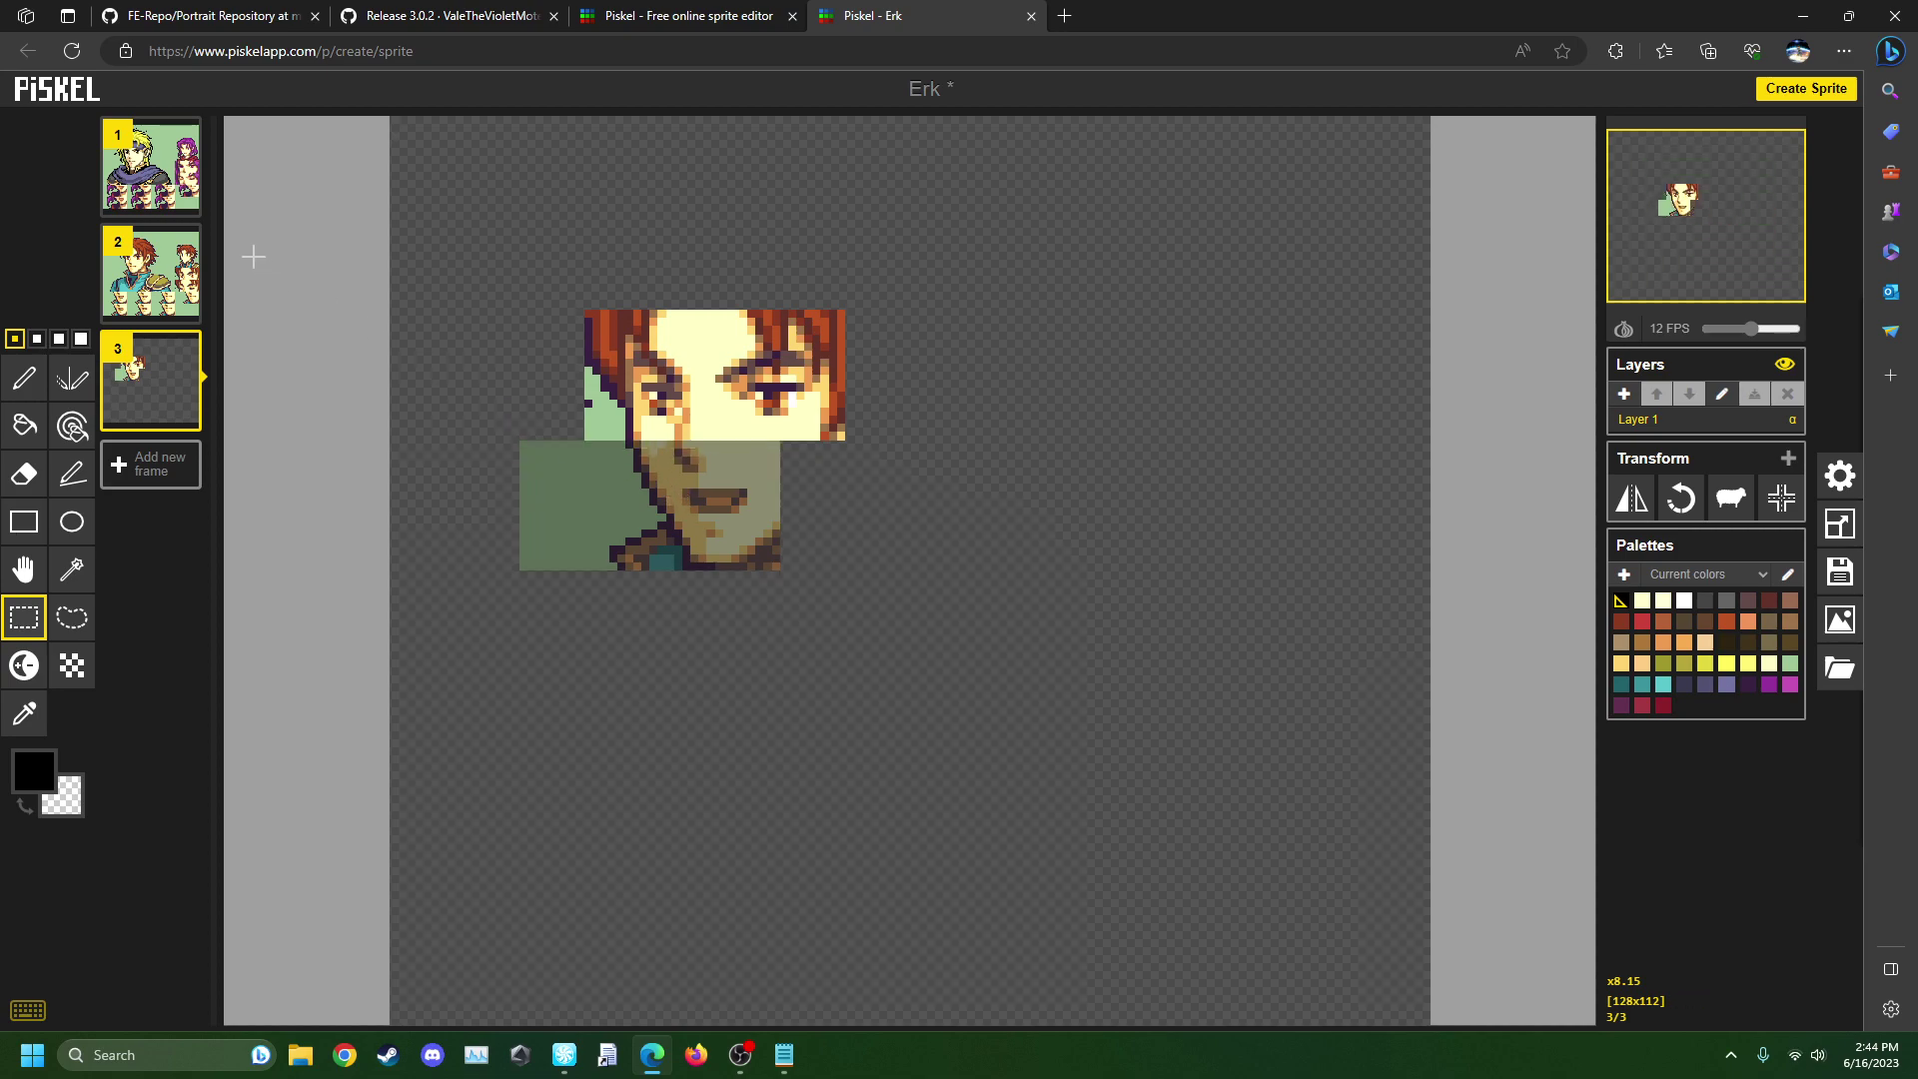
click(158, 187)
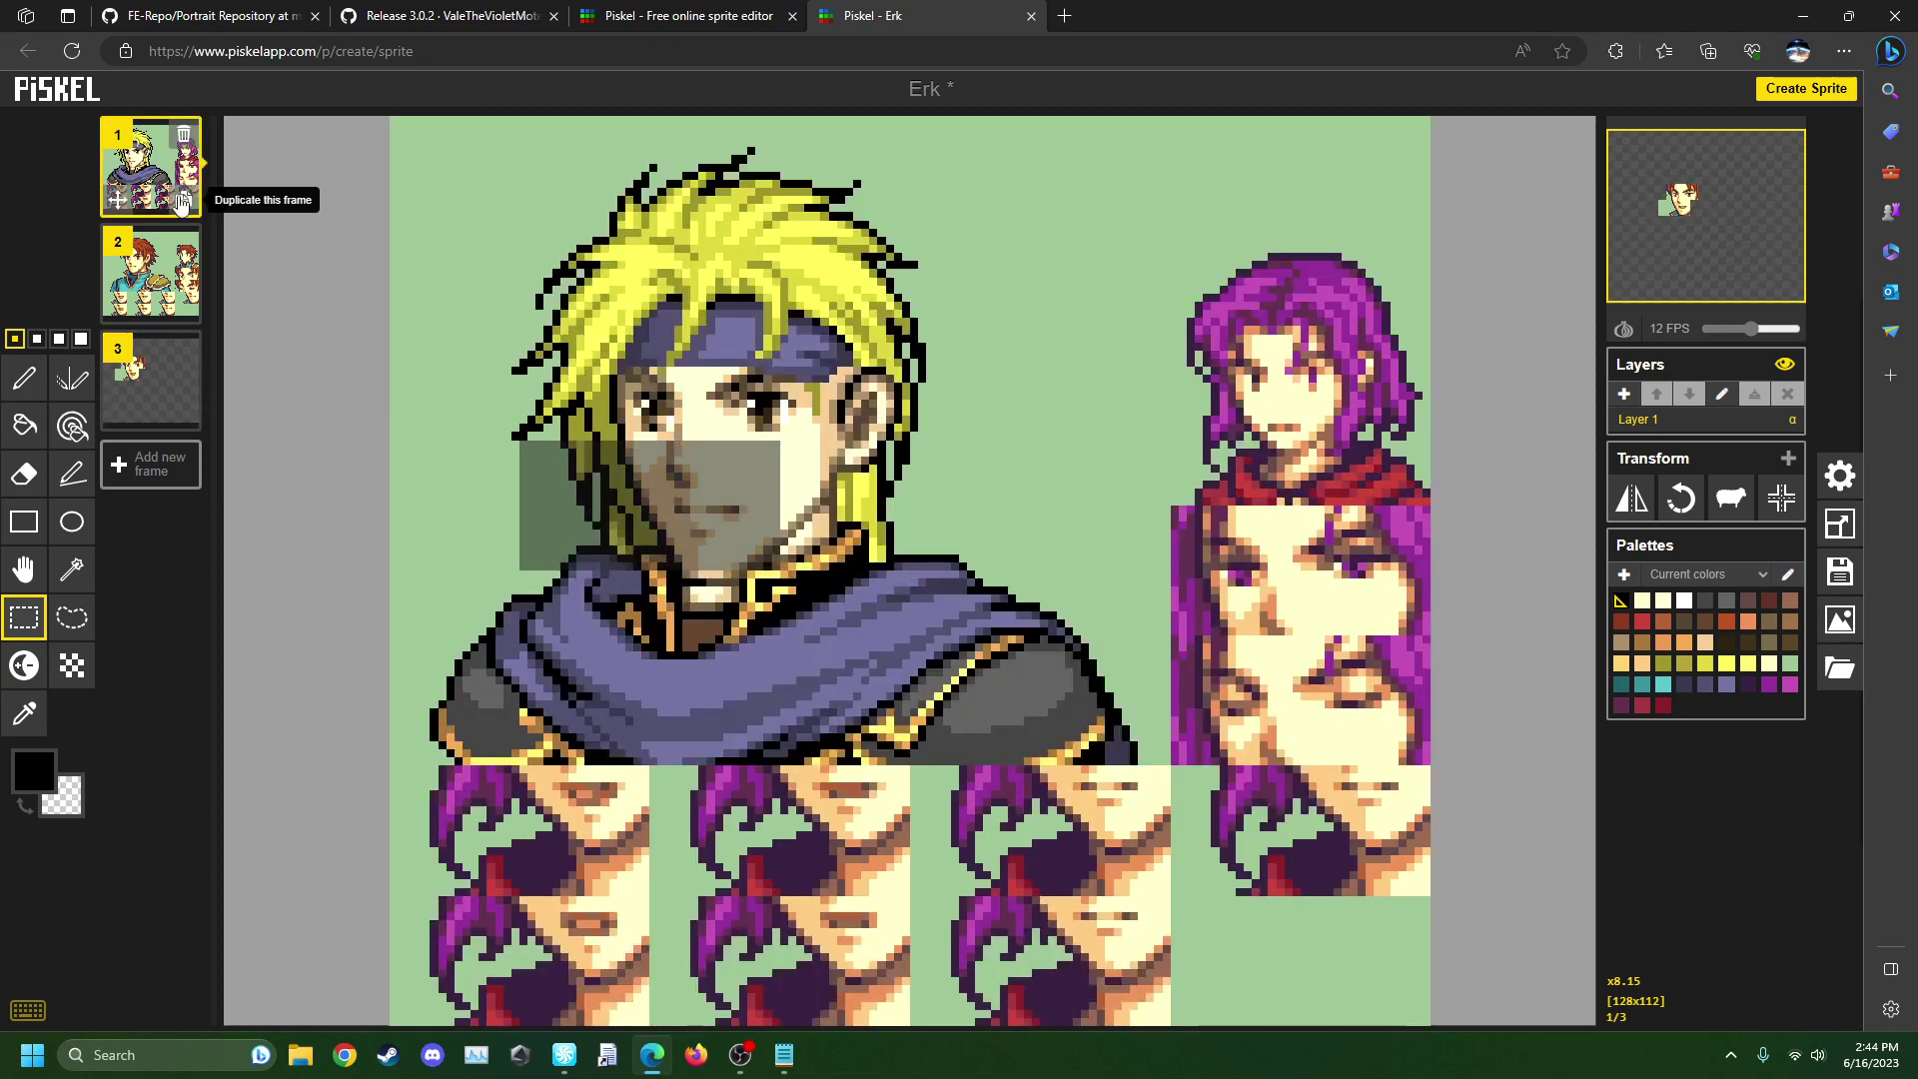
click(143, 396)
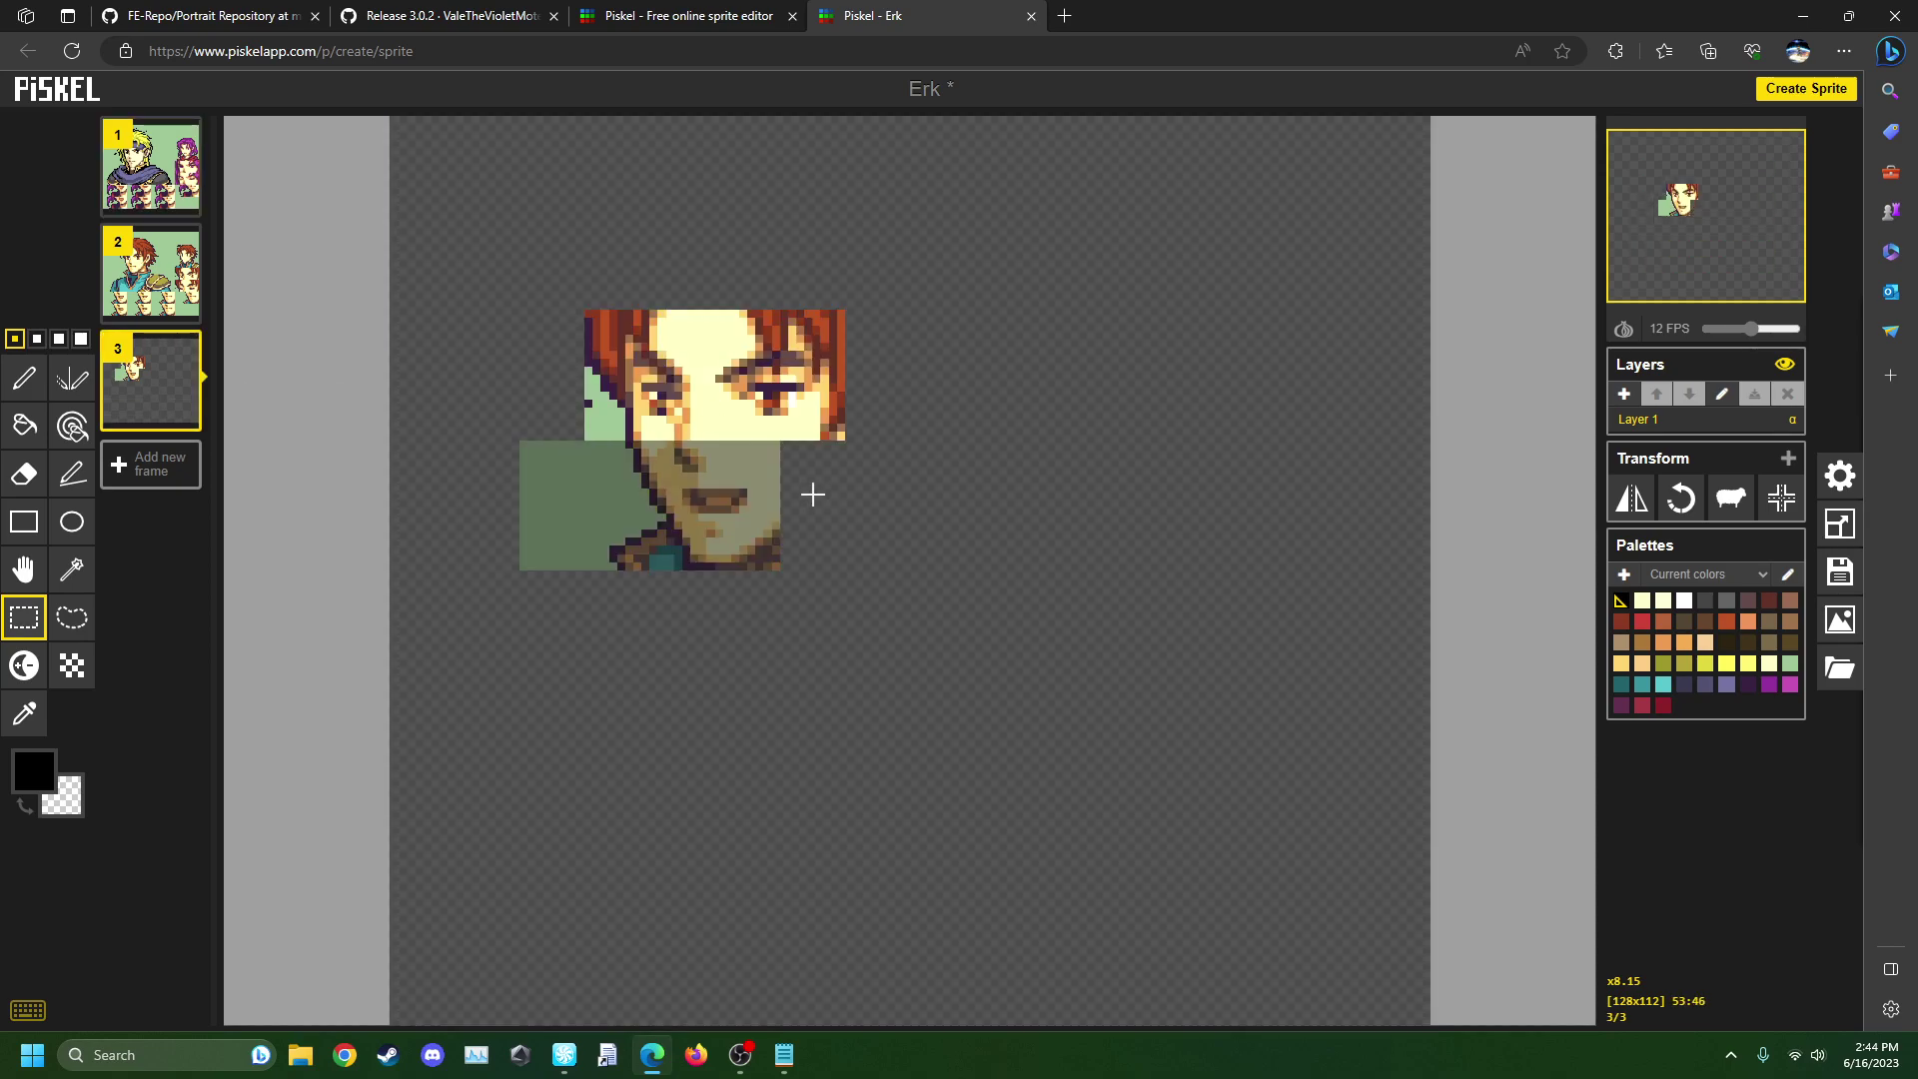
- Switch to the FE Example.gba ROM editor and inspect Eirika's mouth and eye coordinates in the Portrait Editor, discarding any change
click(571, 1057)
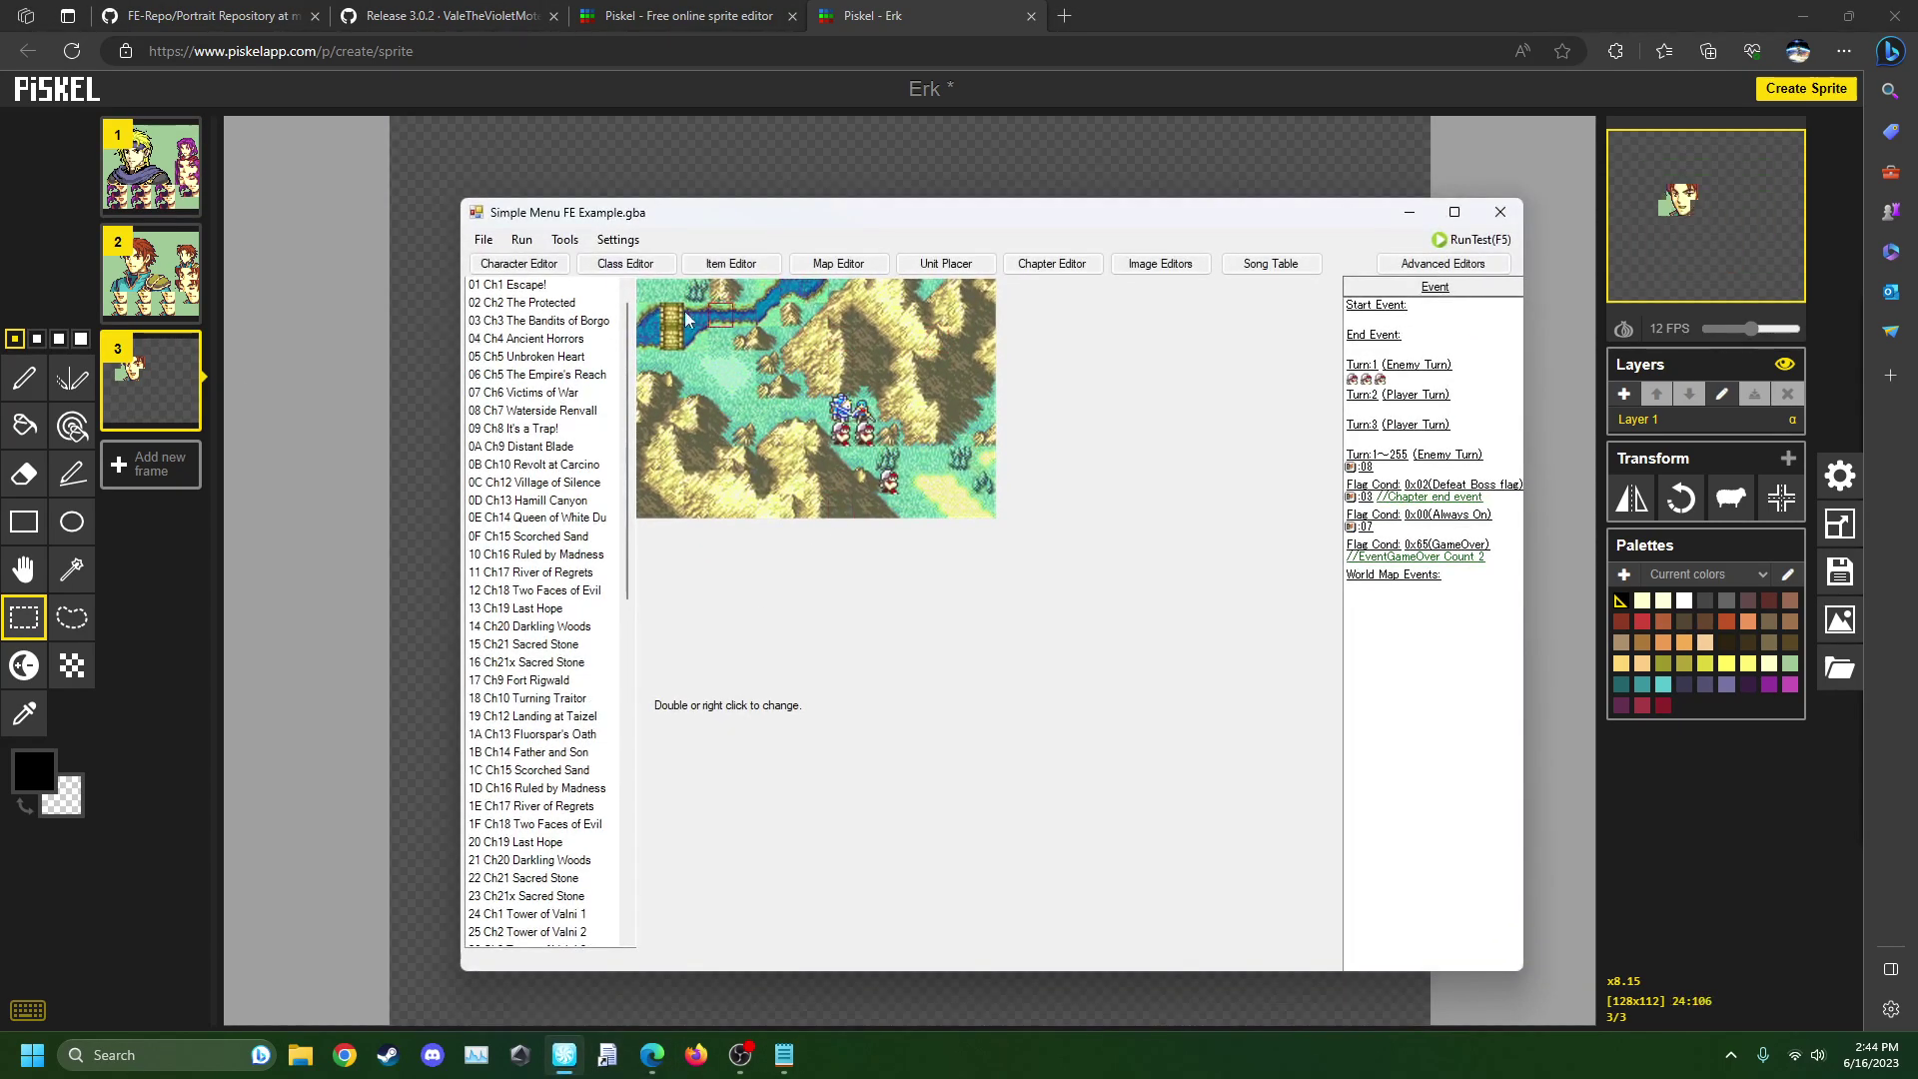
click(544, 266)
click(776, 297)
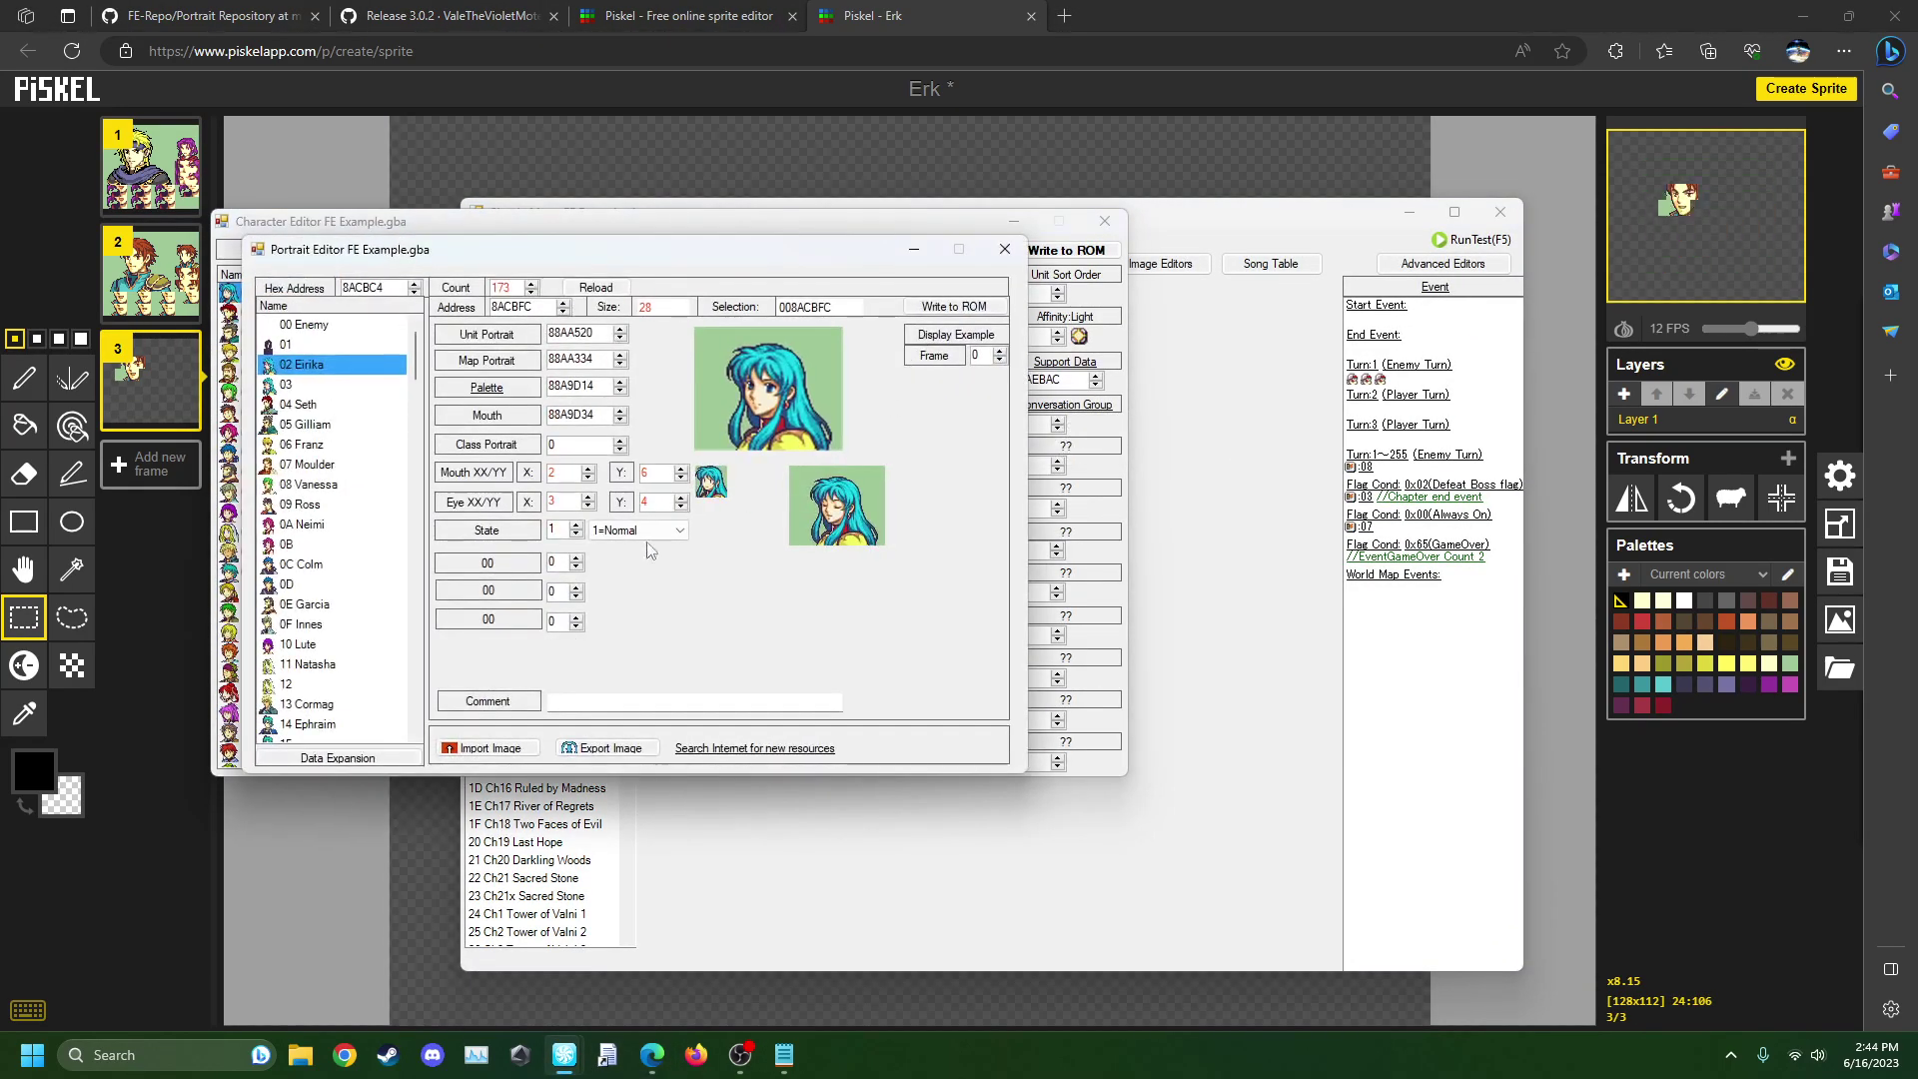
click(588, 506)
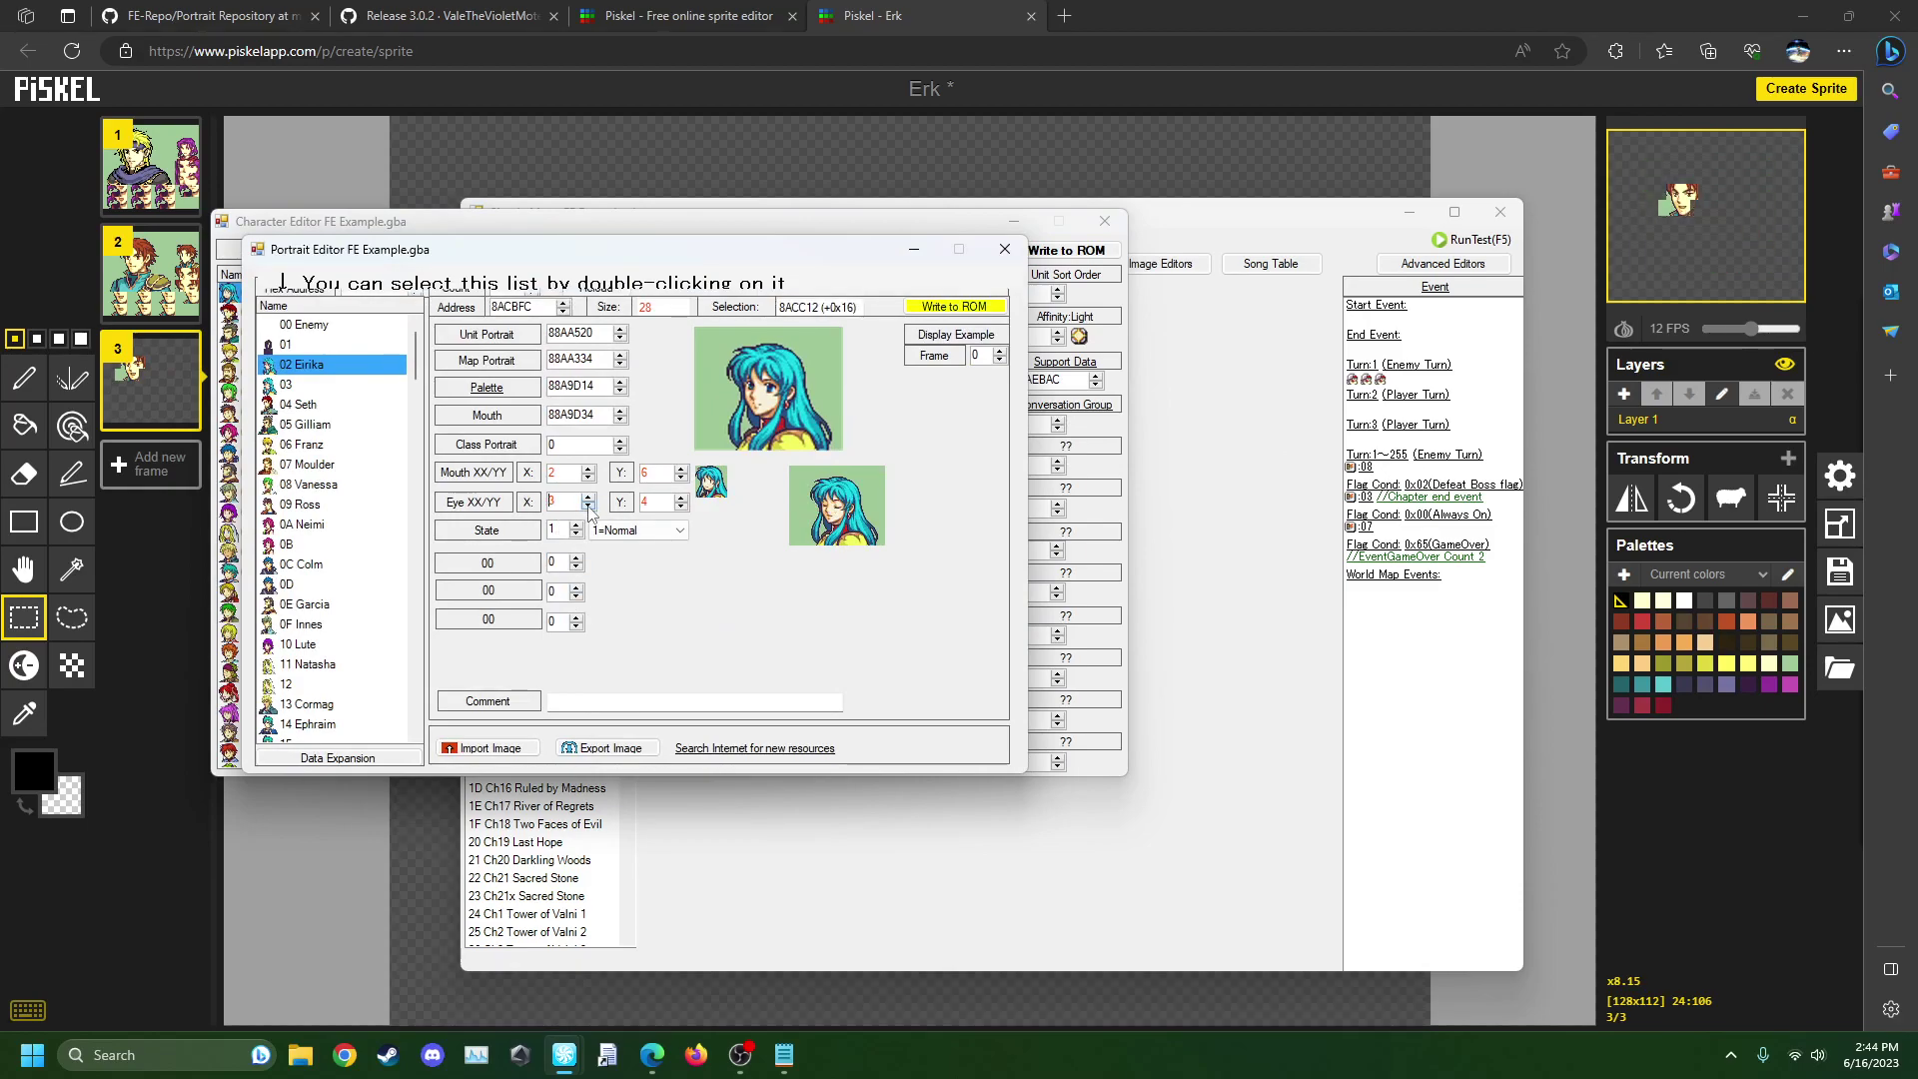
click(1005, 249)
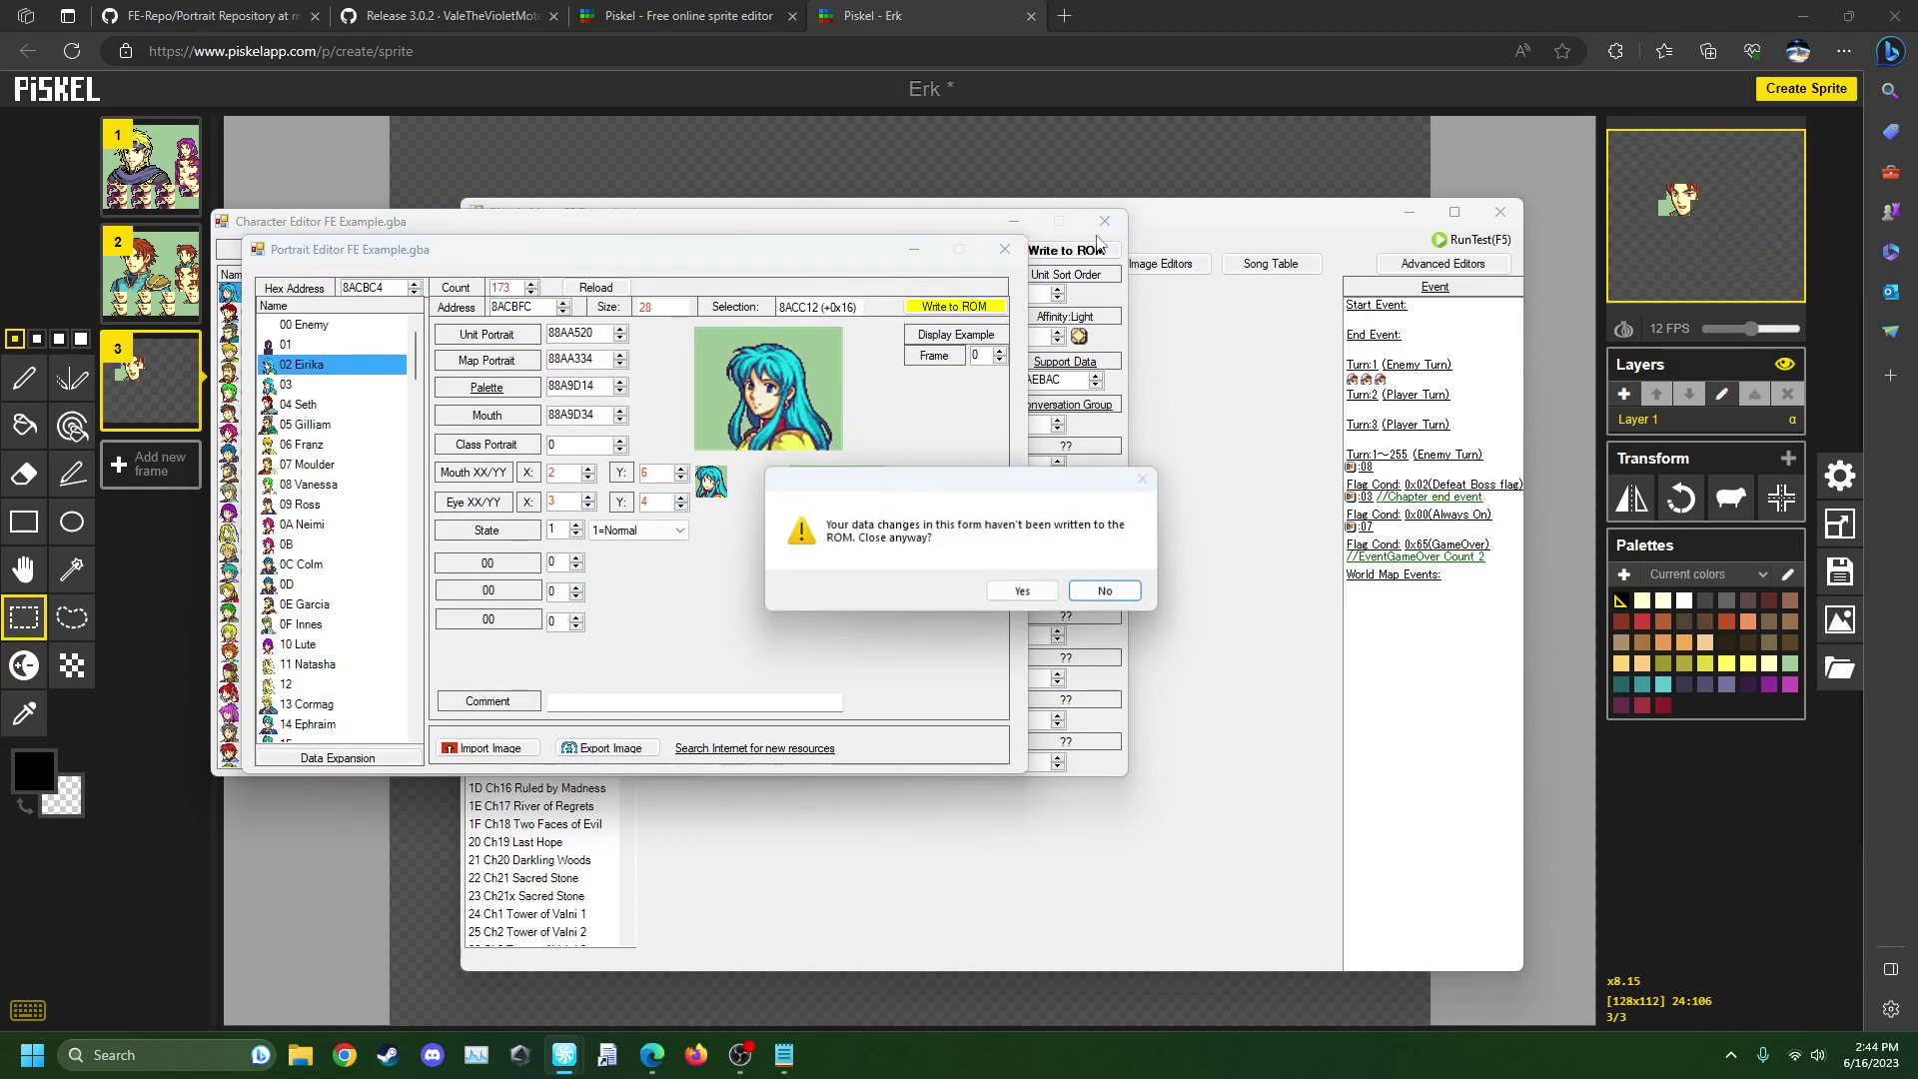
click(1007, 601)
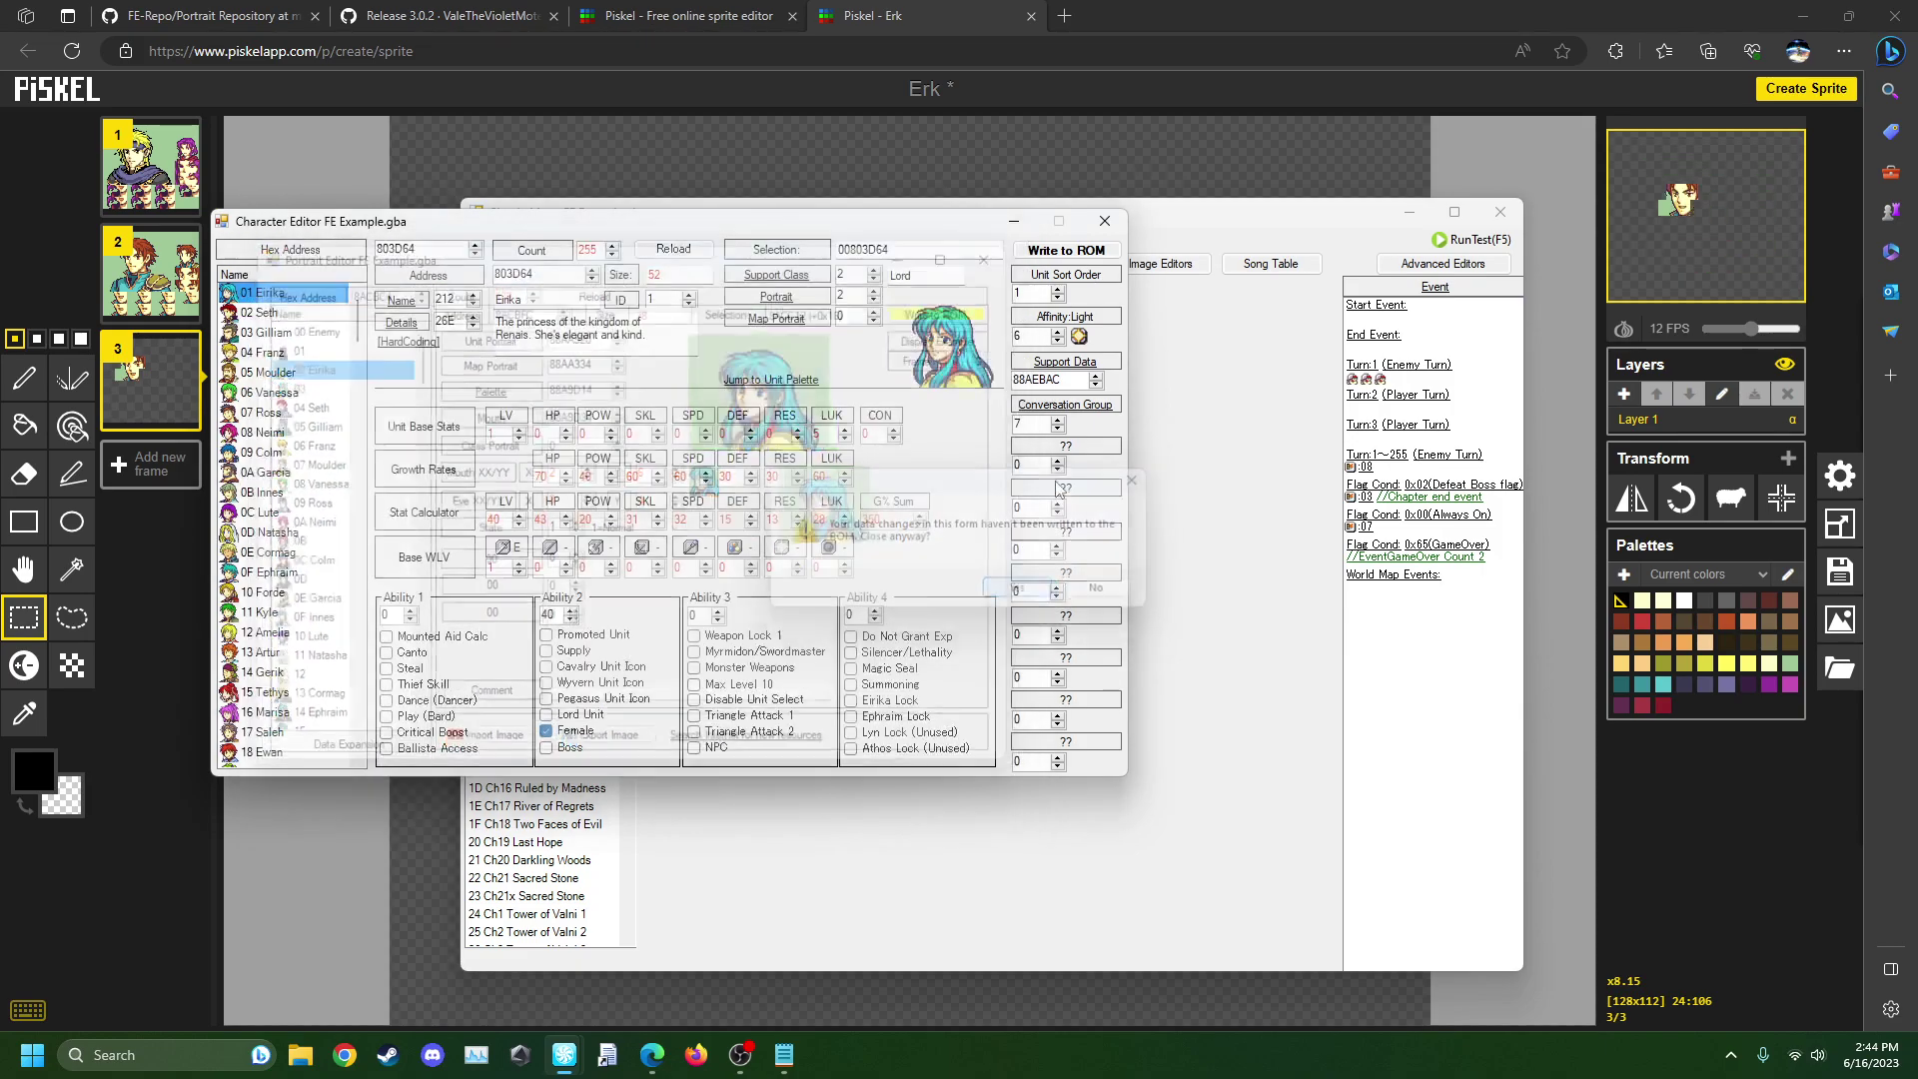
click(1105, 221)
click(1409, 213)
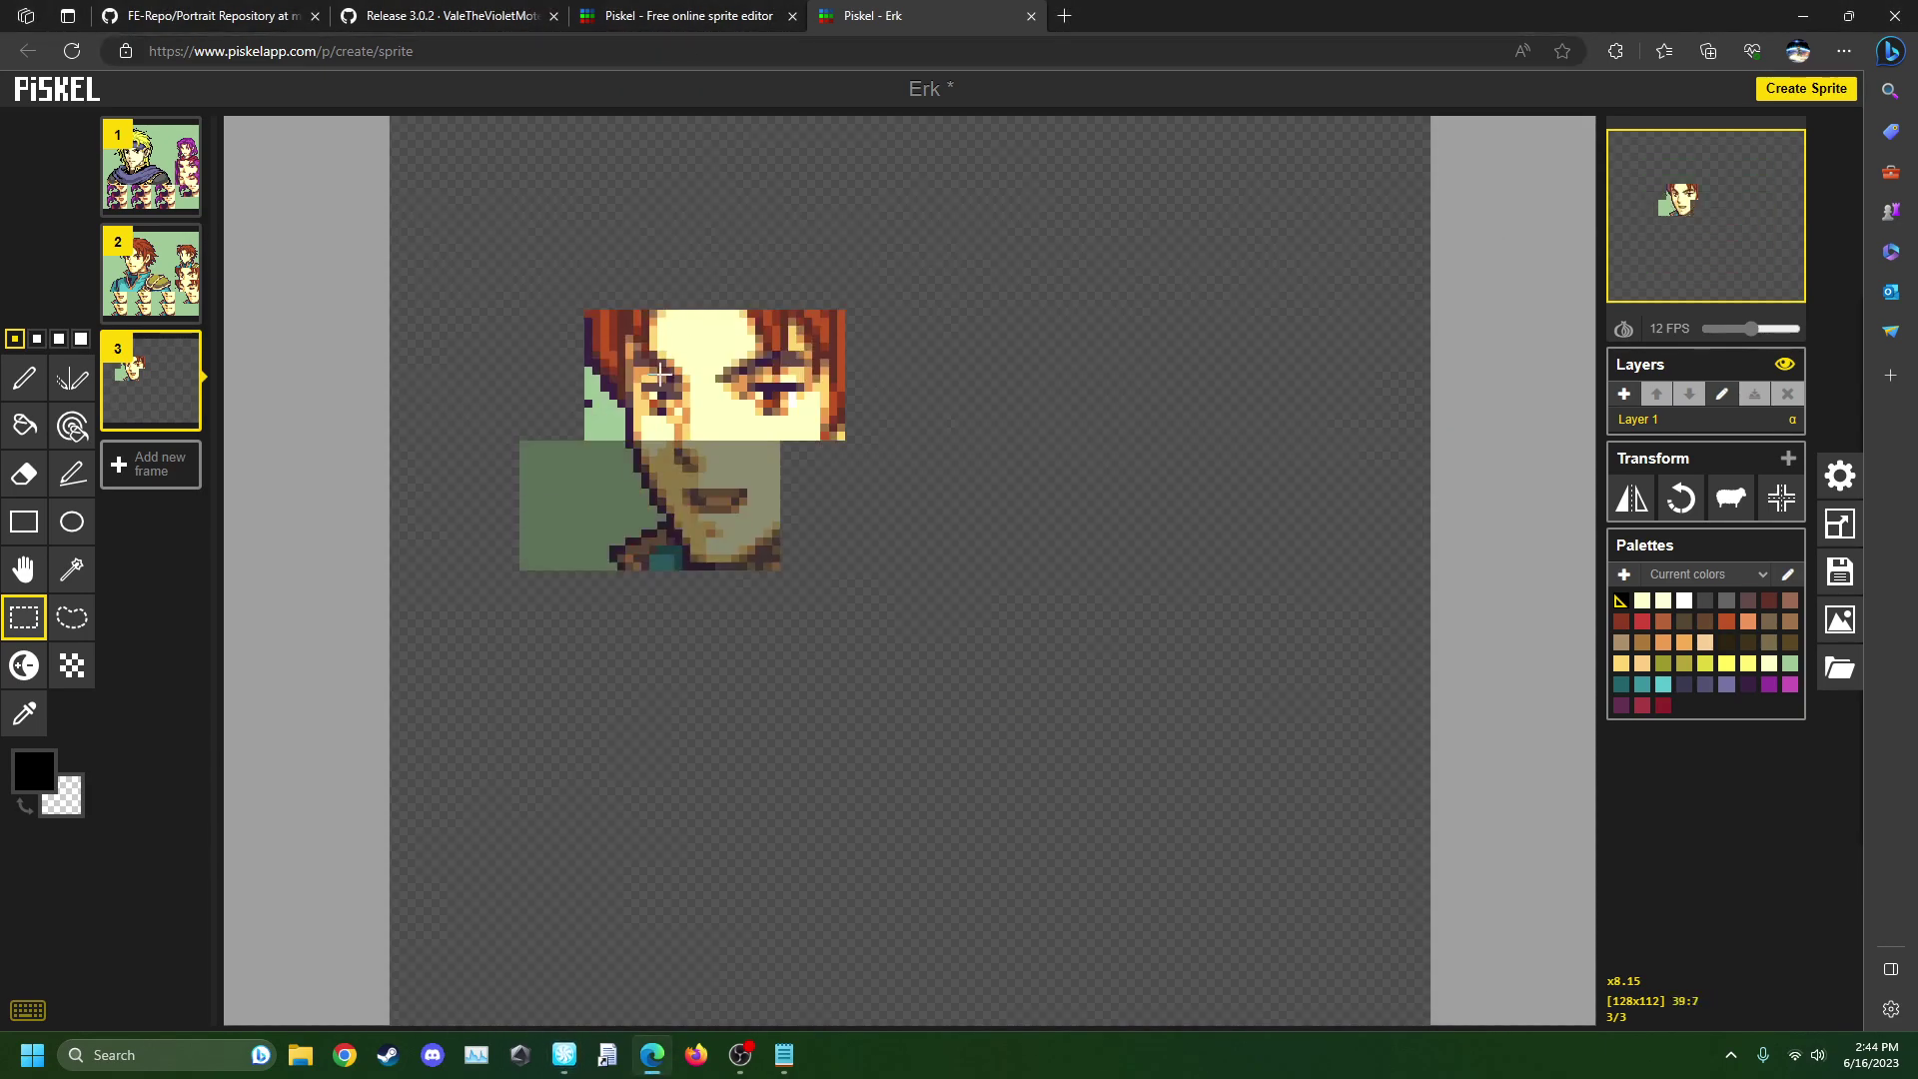
- Try the eye area one block step farther right on Wil's face and compare it with the blocks in frame 3
click(150, 284)
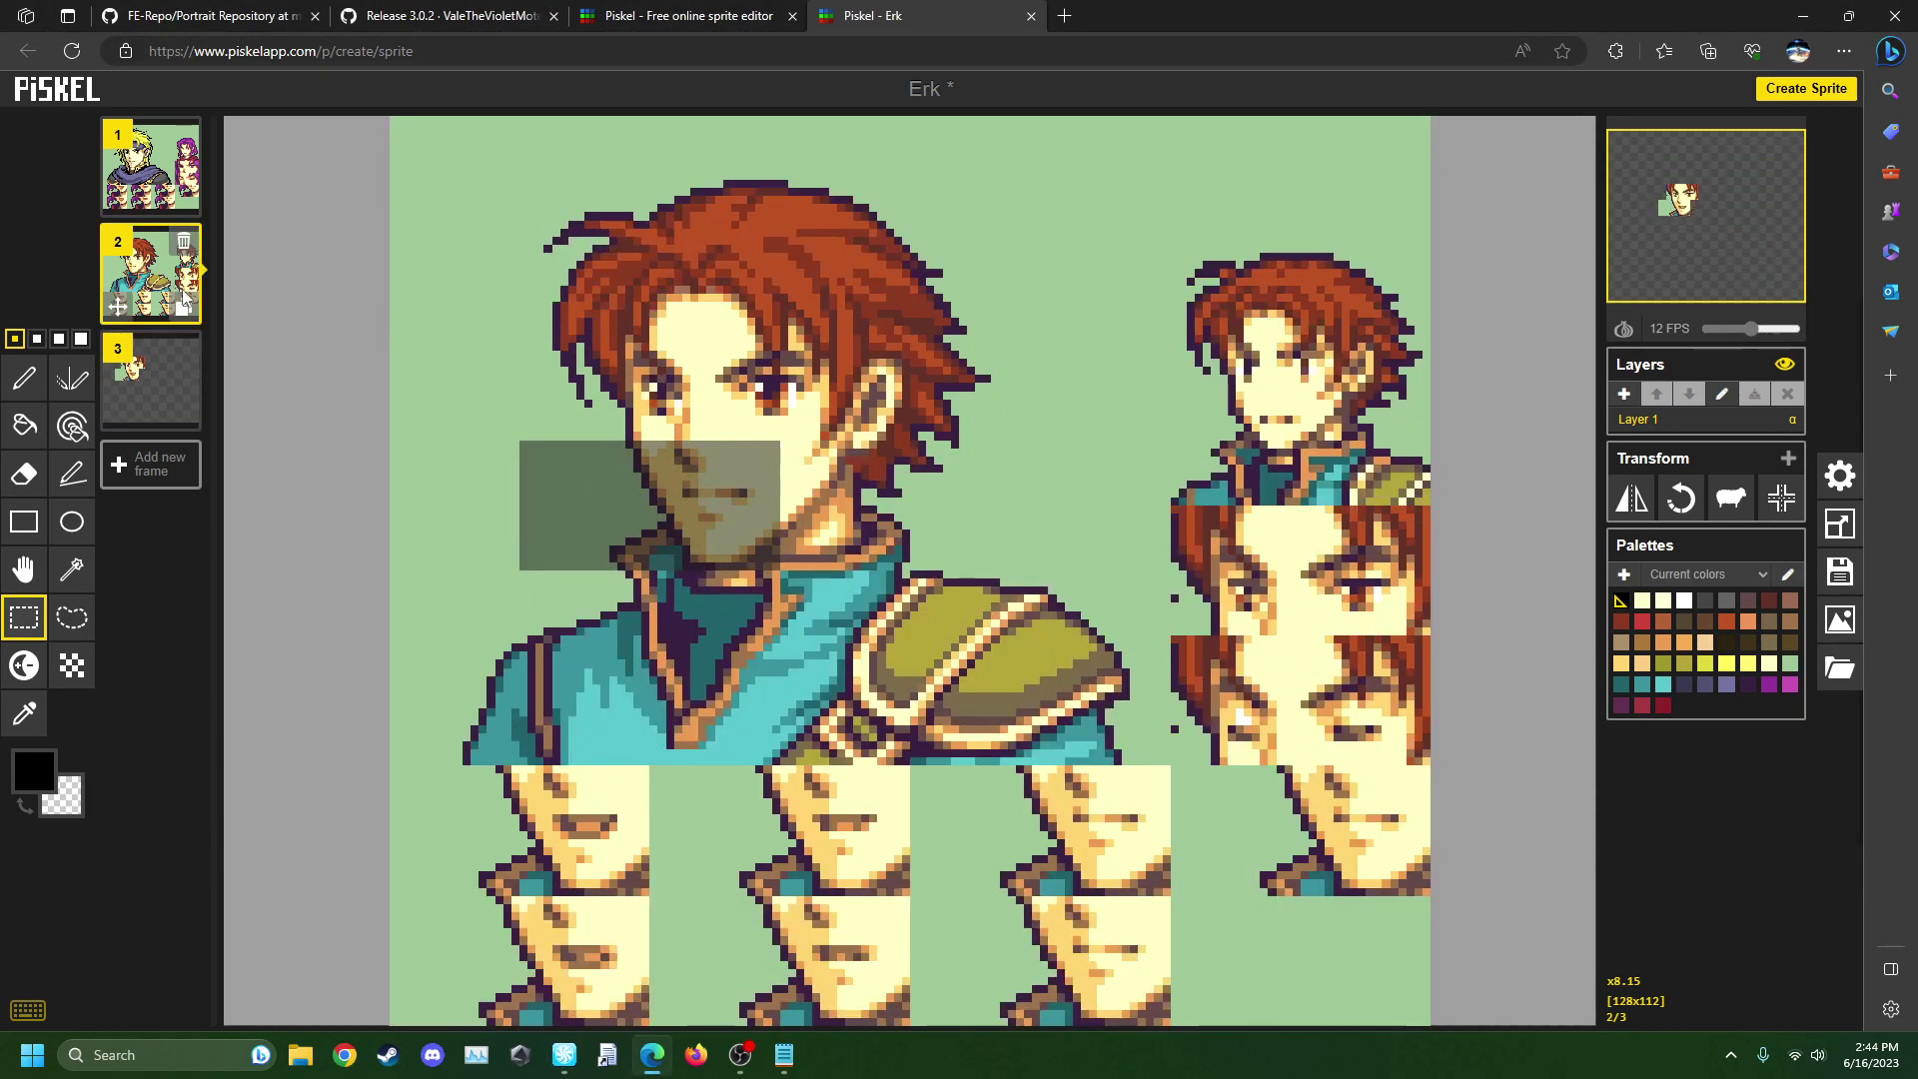
drag(723, 523, 599, 852)
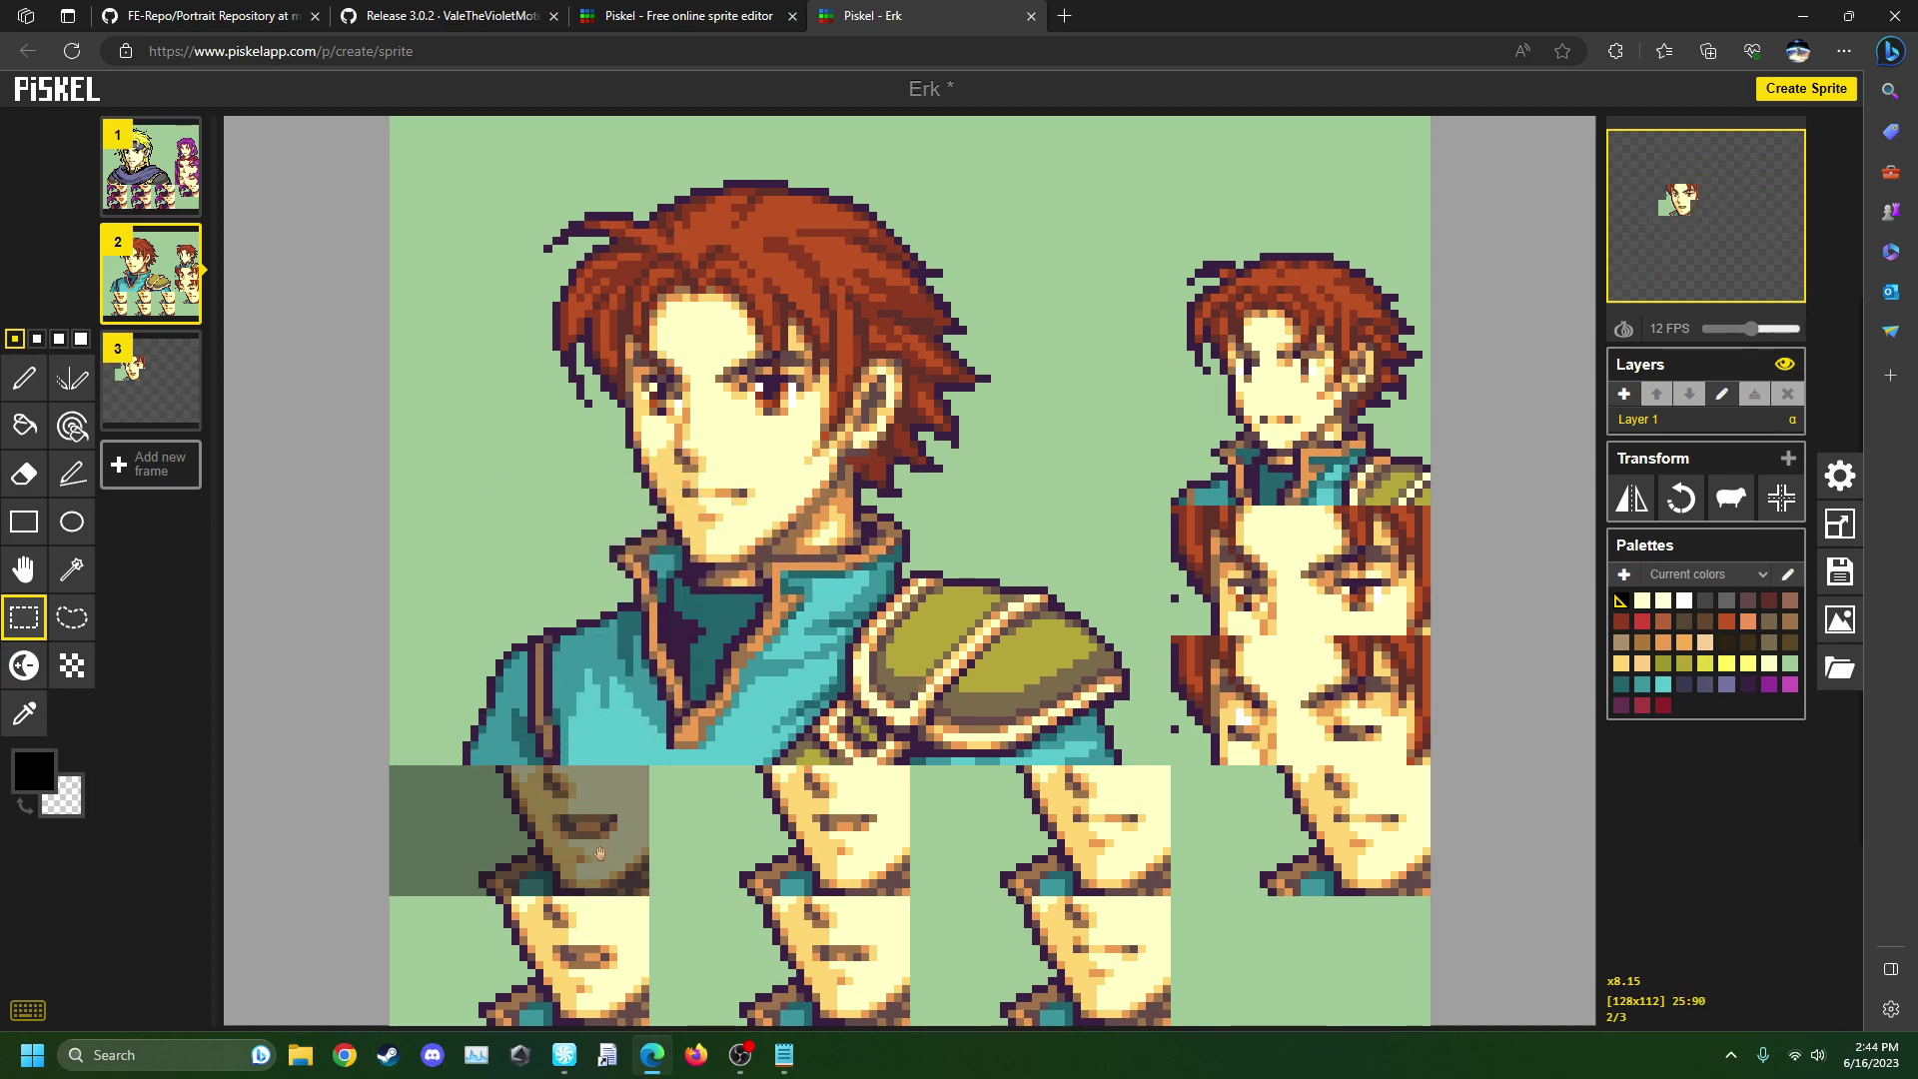
click(150, 380)
drag(551, 807, 808, 362)
key(Up)
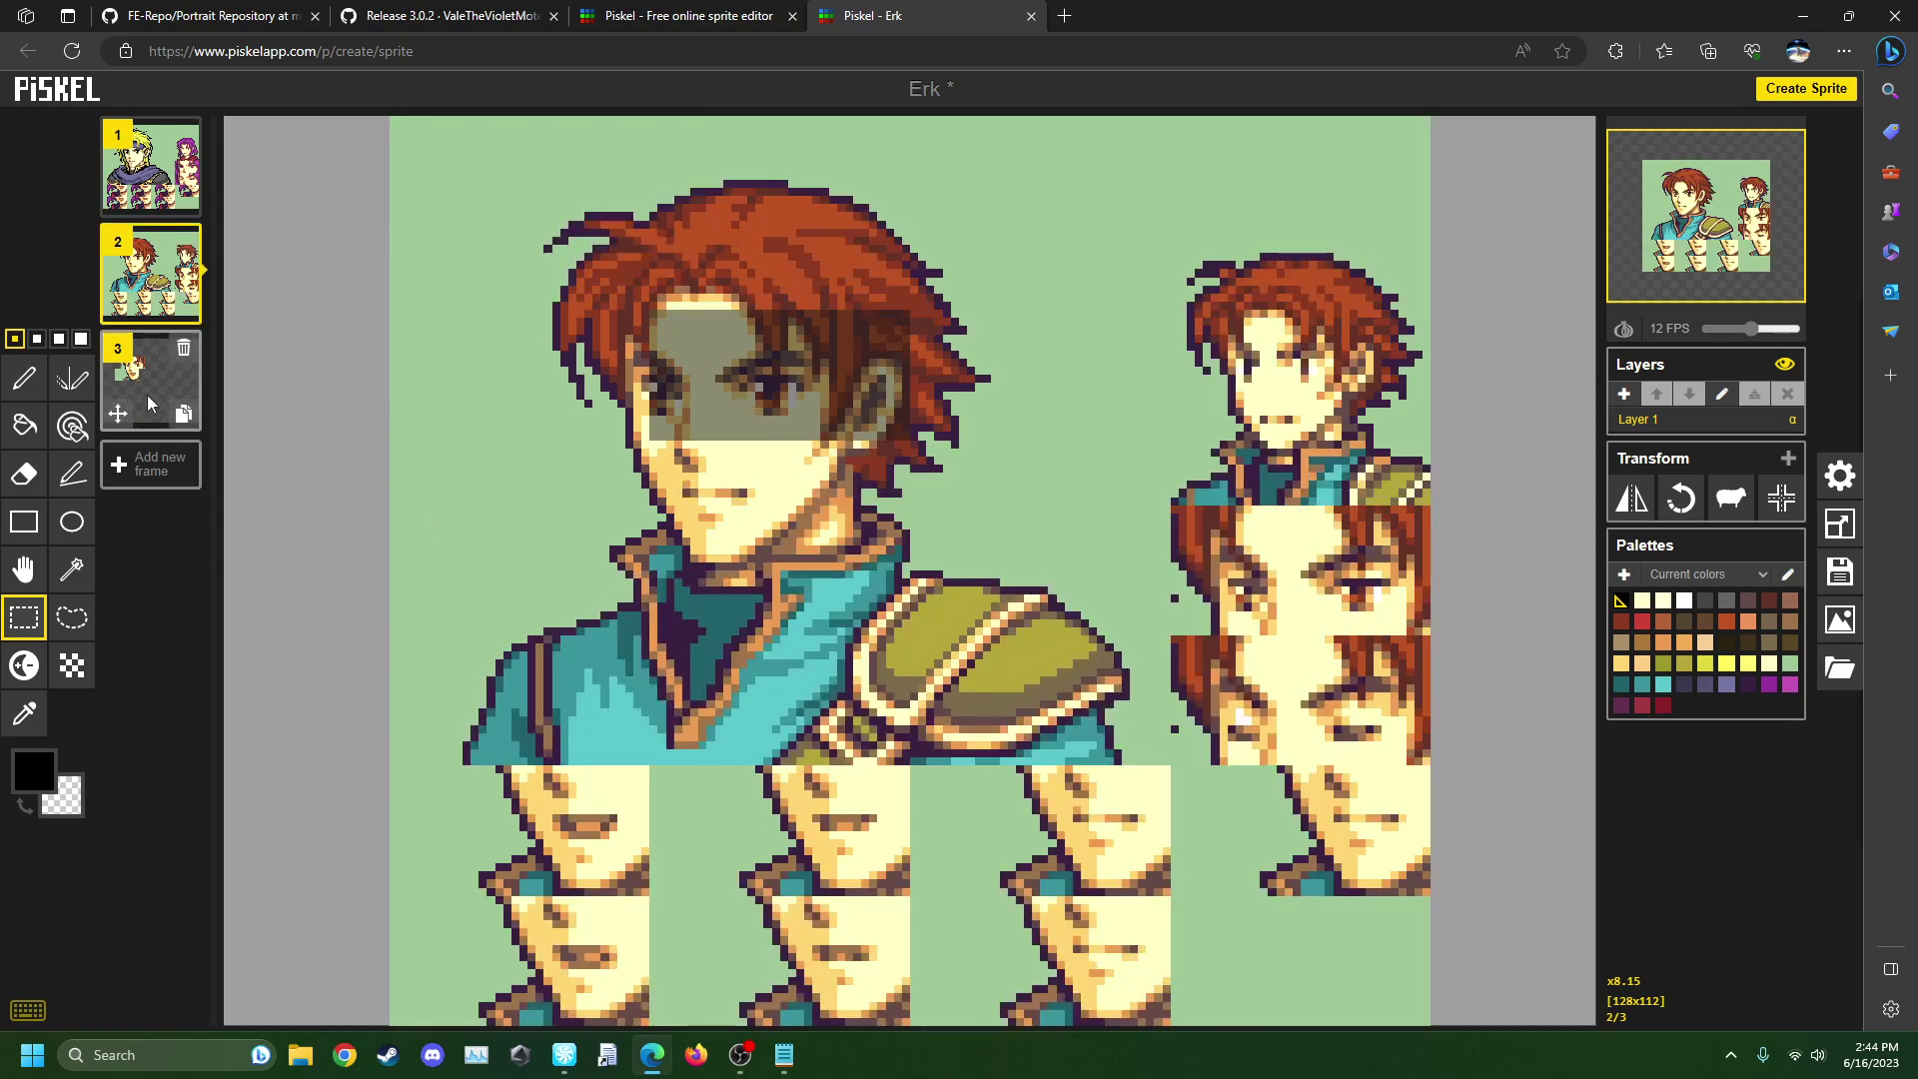
click(149, 401)
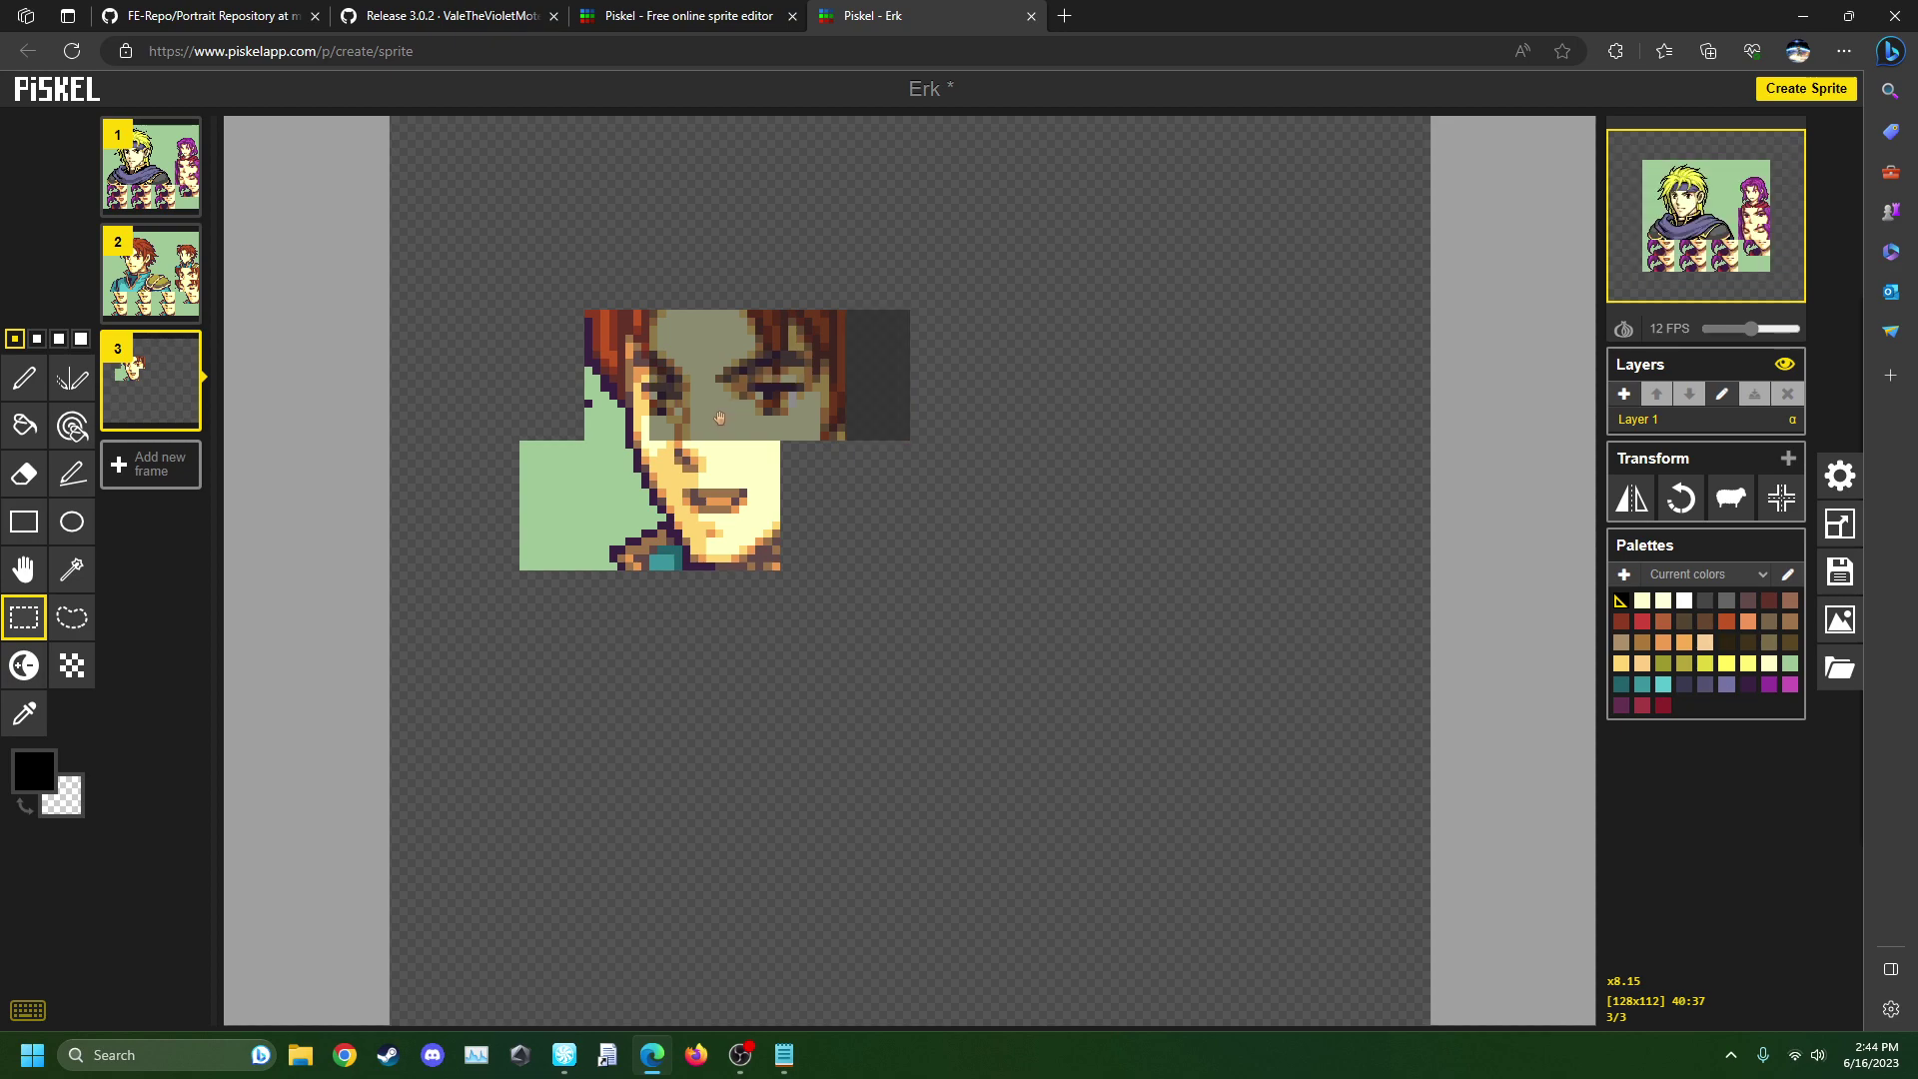
- Undo the eye block in frame 3 and paste it again aligned with Wil's eyes, directly above the mouth block
key(ctrl+z)
click(158, 275)
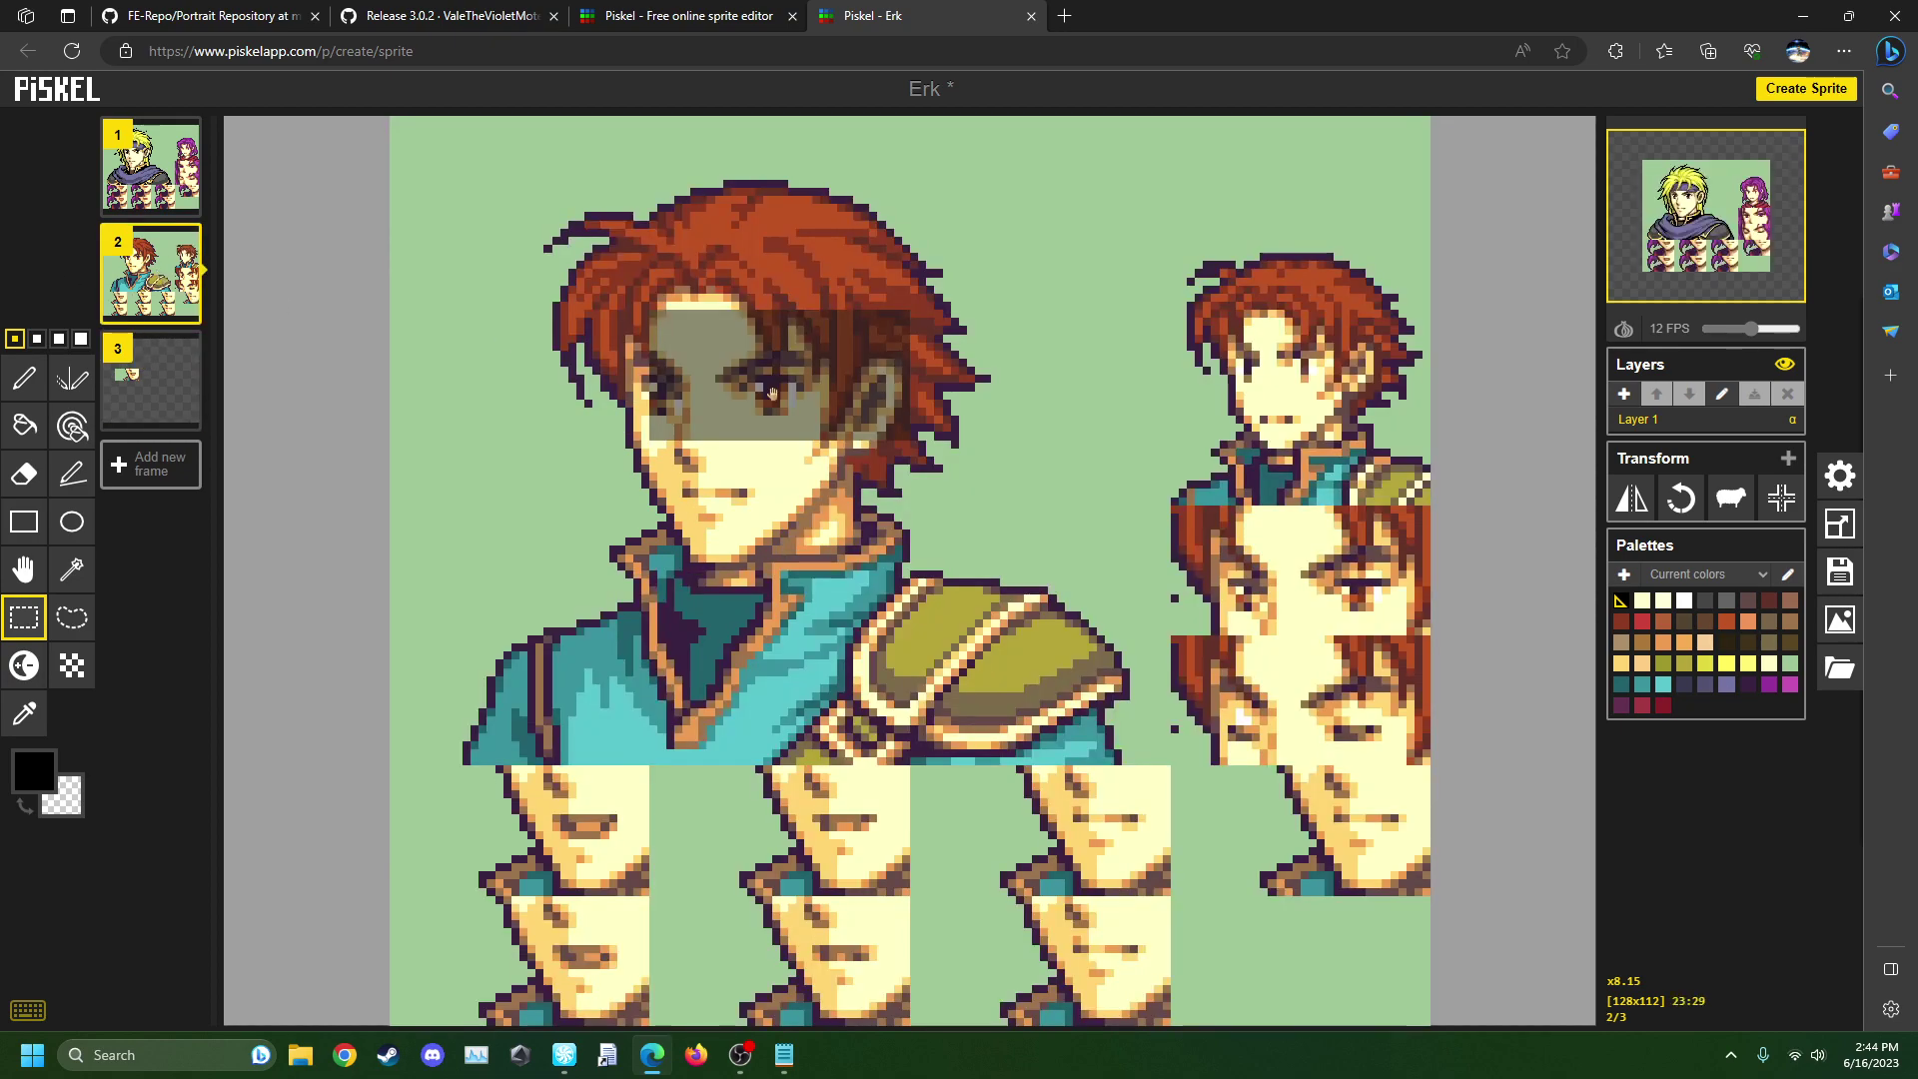
mouse_move(764, 374)
mouse_down()
mouse_move(1139, 563)
mouse_move(1278, 568)
mouse_move(745, 464)
mouse_move(765, 422)
mouse_move(729, 373)
mouse_up()
click(142, 377)
key(ctrl+v)
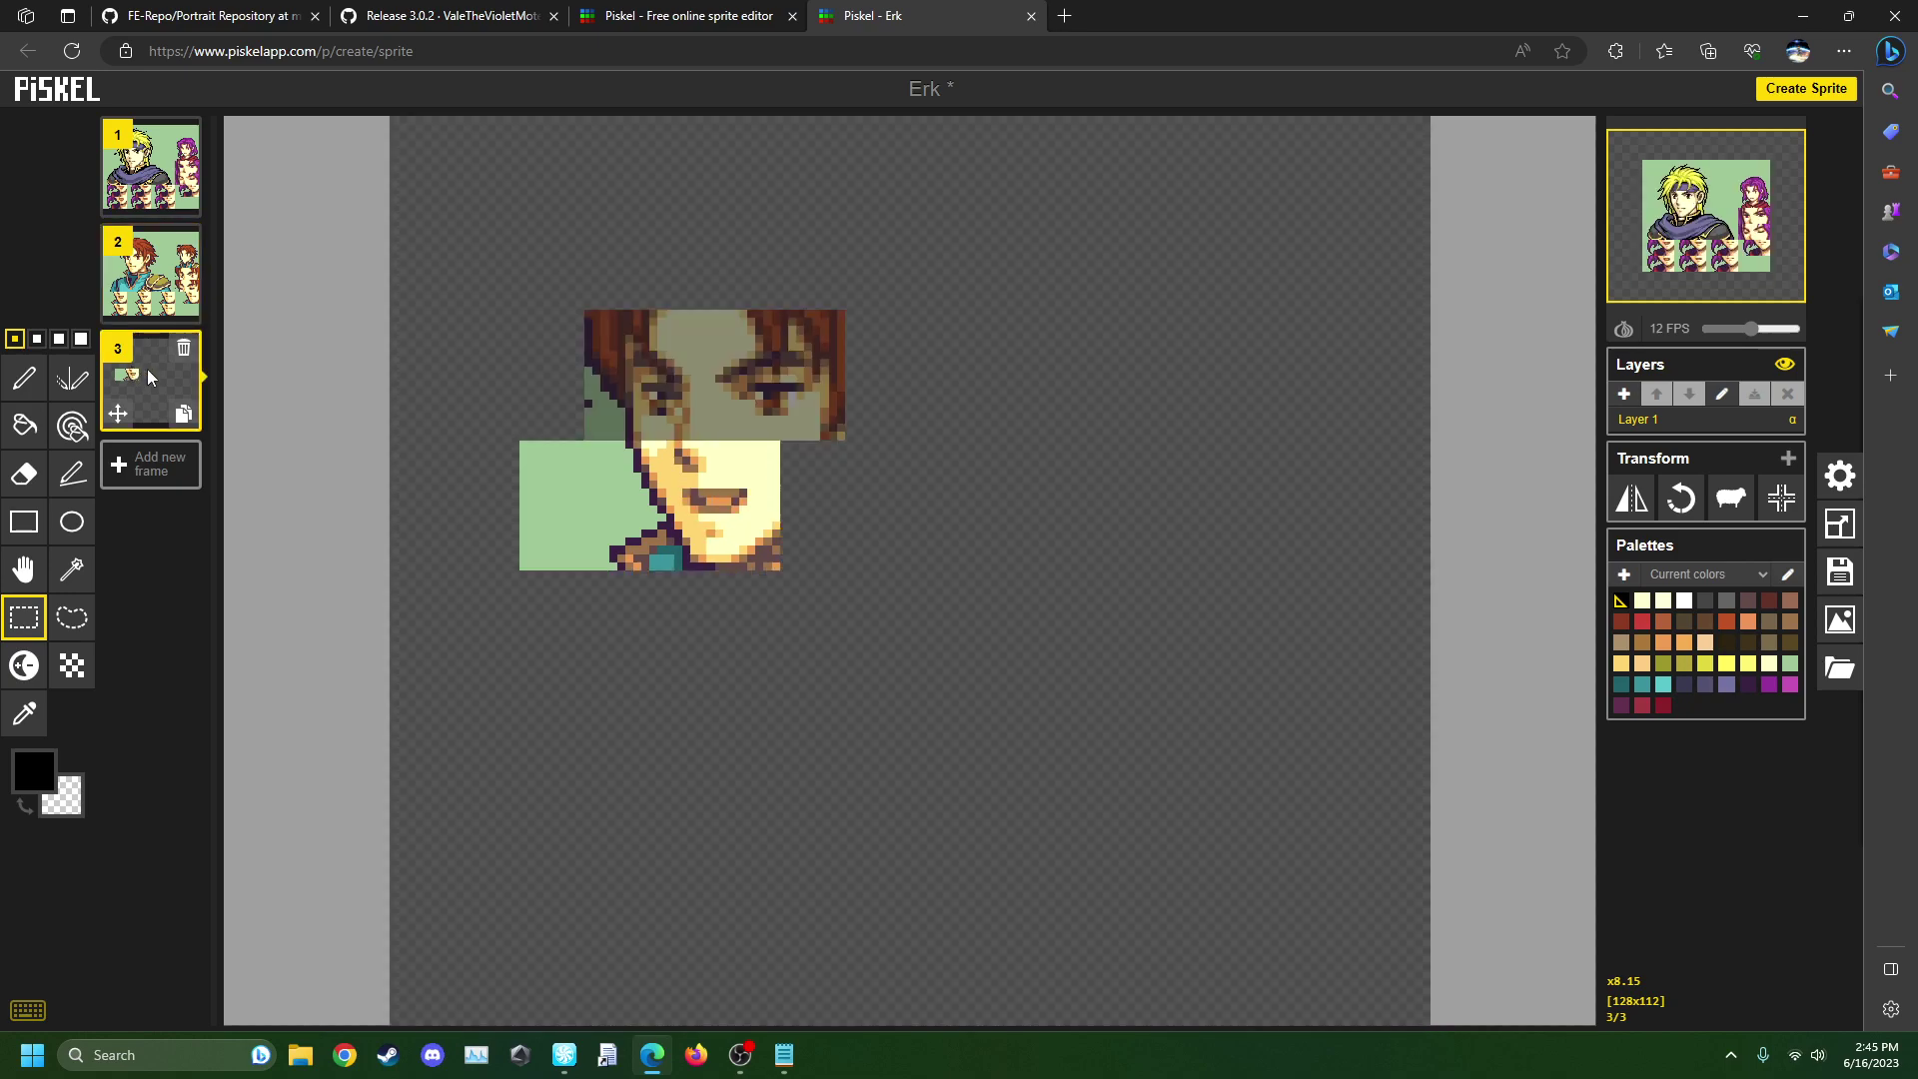
- Copy the blond portrait's eye area in frame 1 into both eye slots of the sheet
click(142, 186)
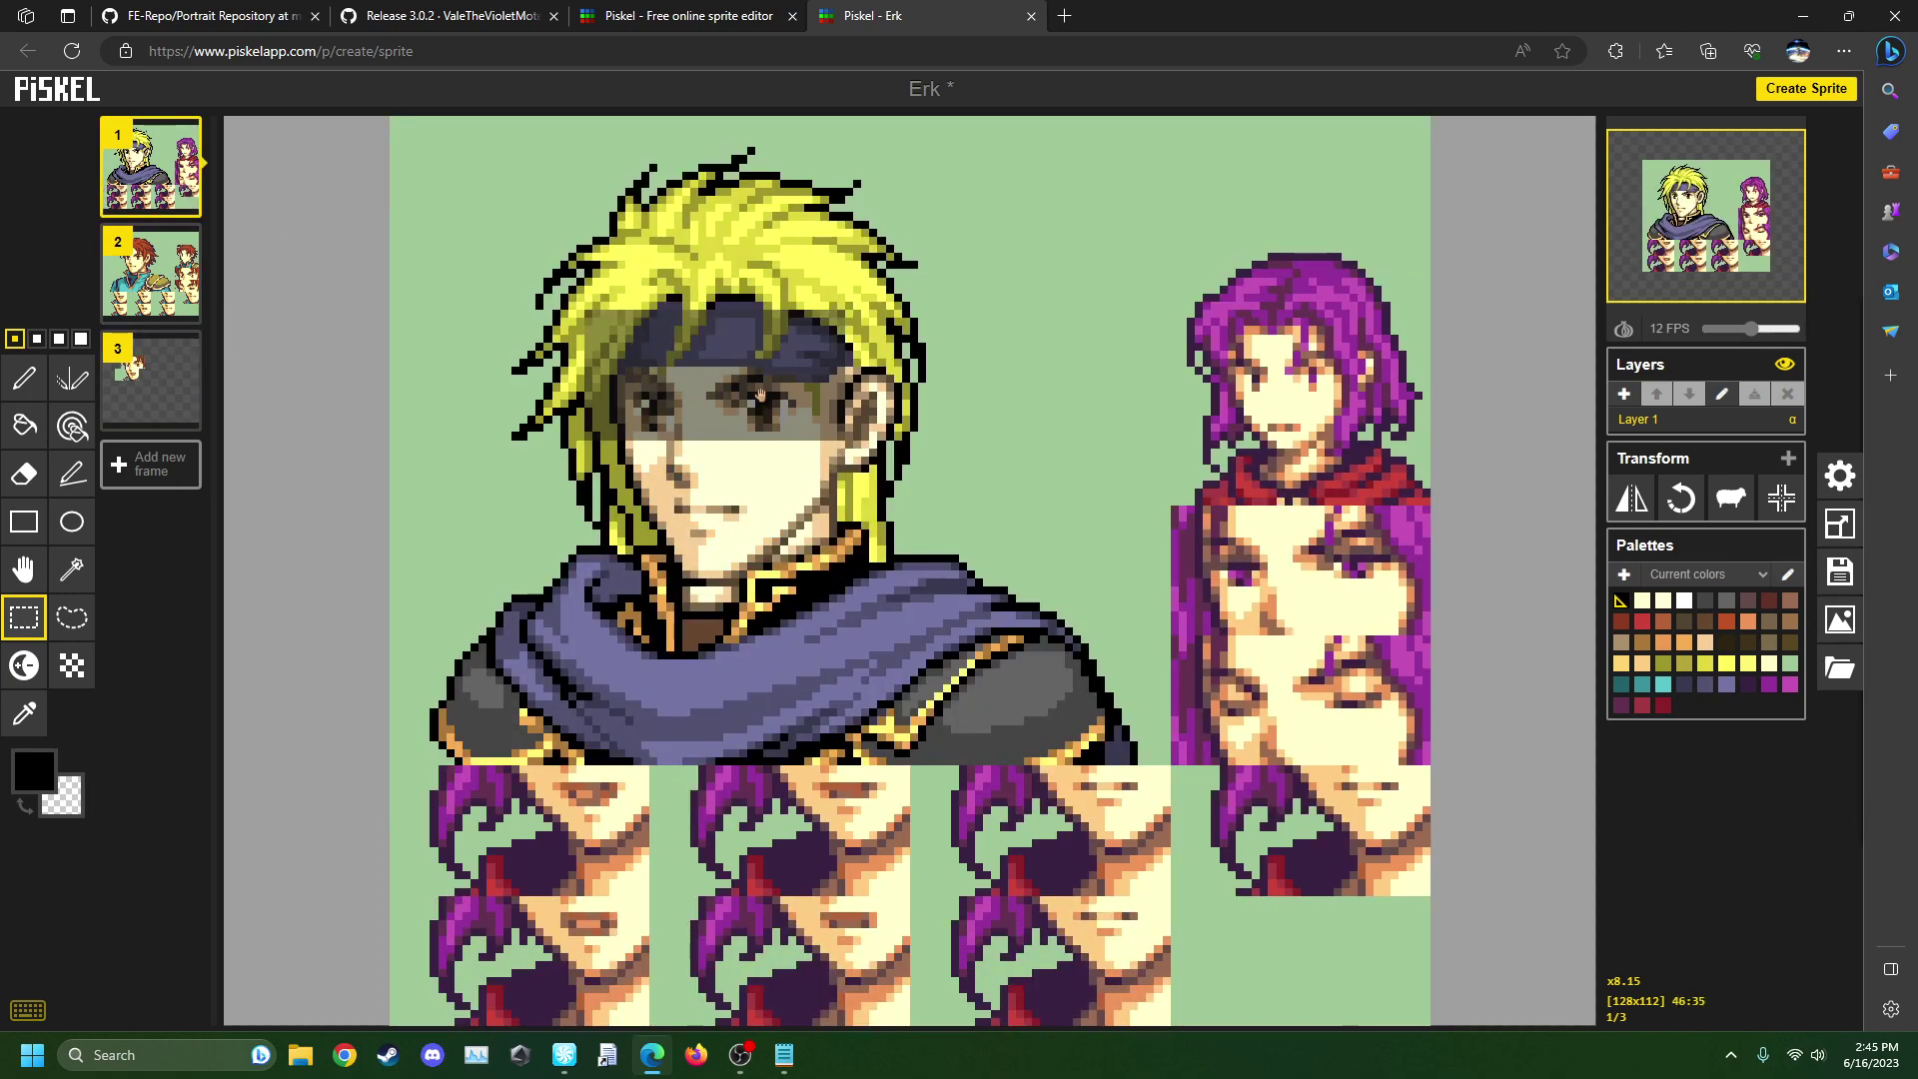
drag(722, 372, 598, 515)
key(ctrl+v)
- Try to fill the first mouth slots of the frame 1 sheet with Wil's mouth block
click(179, 344)
key(Up)
key(Up)
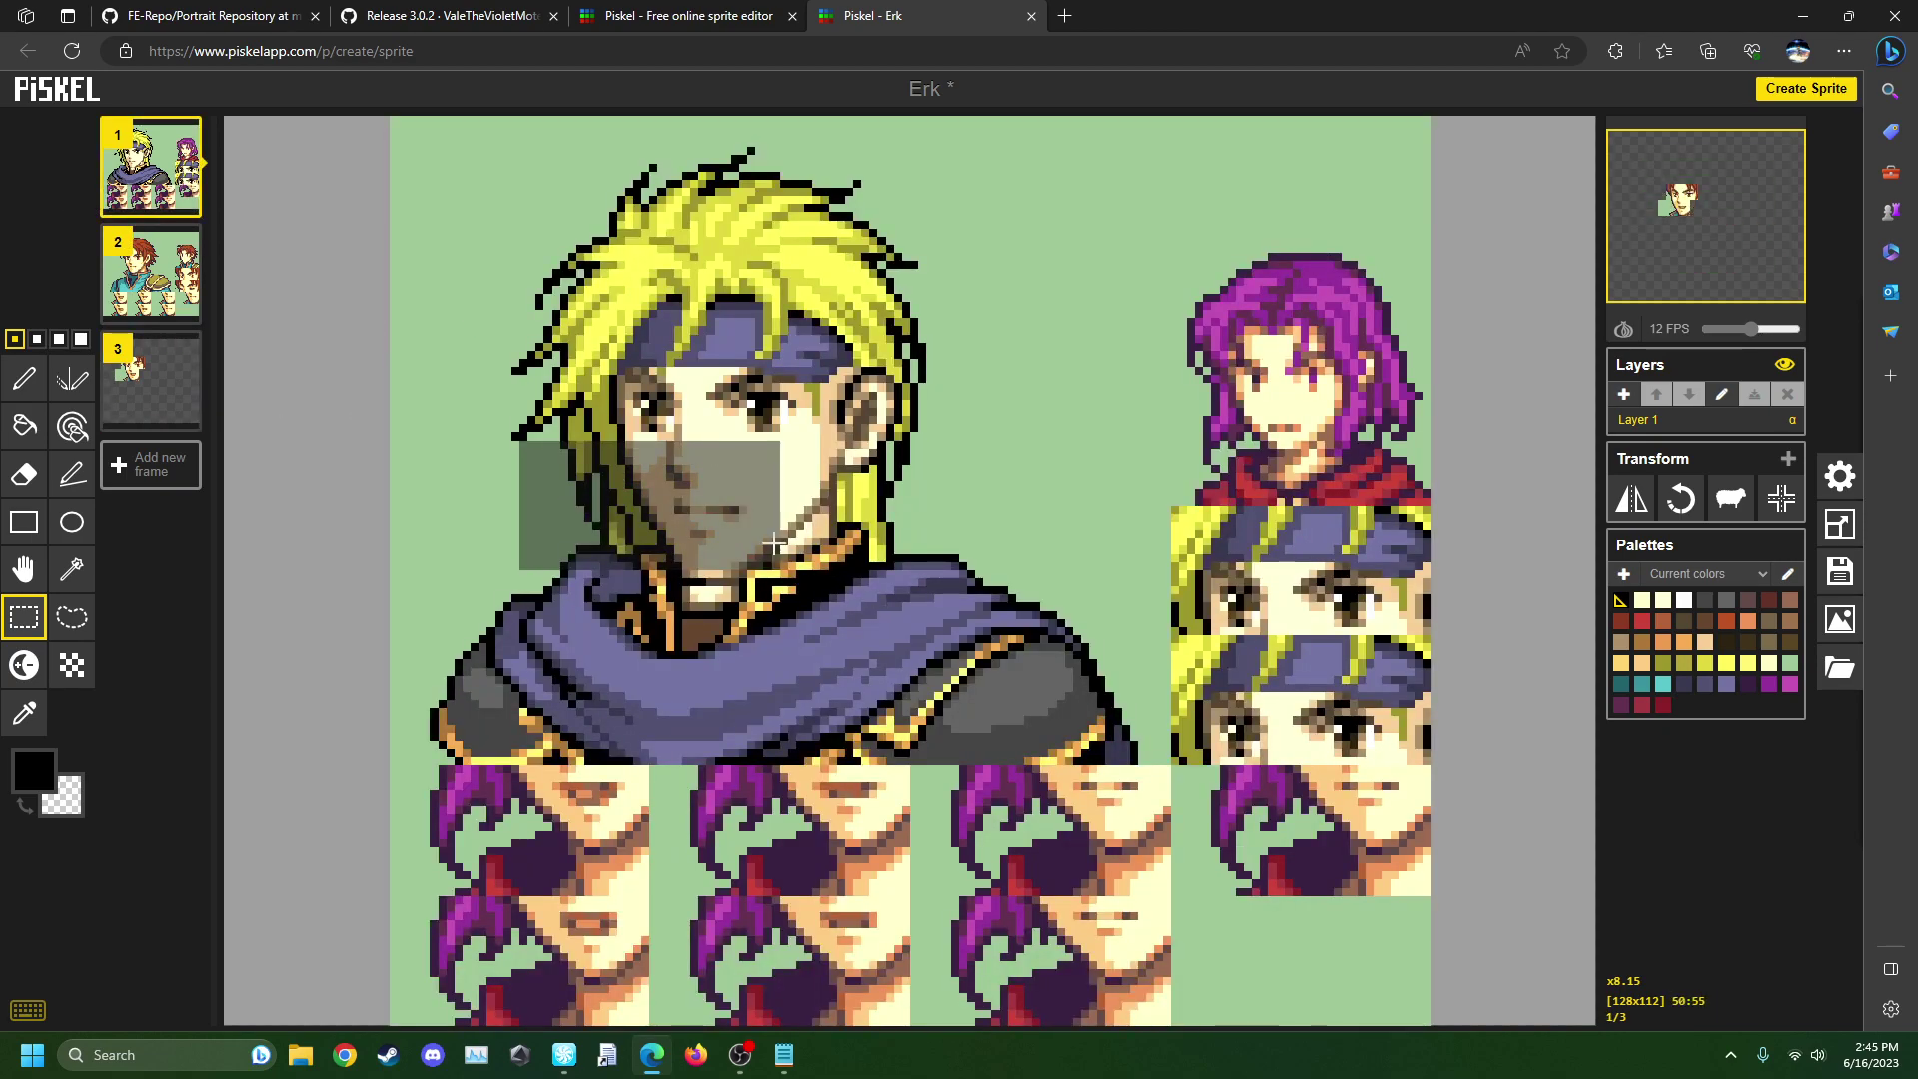
drag(775, 543, 837, 820)
key(ctrl+v)
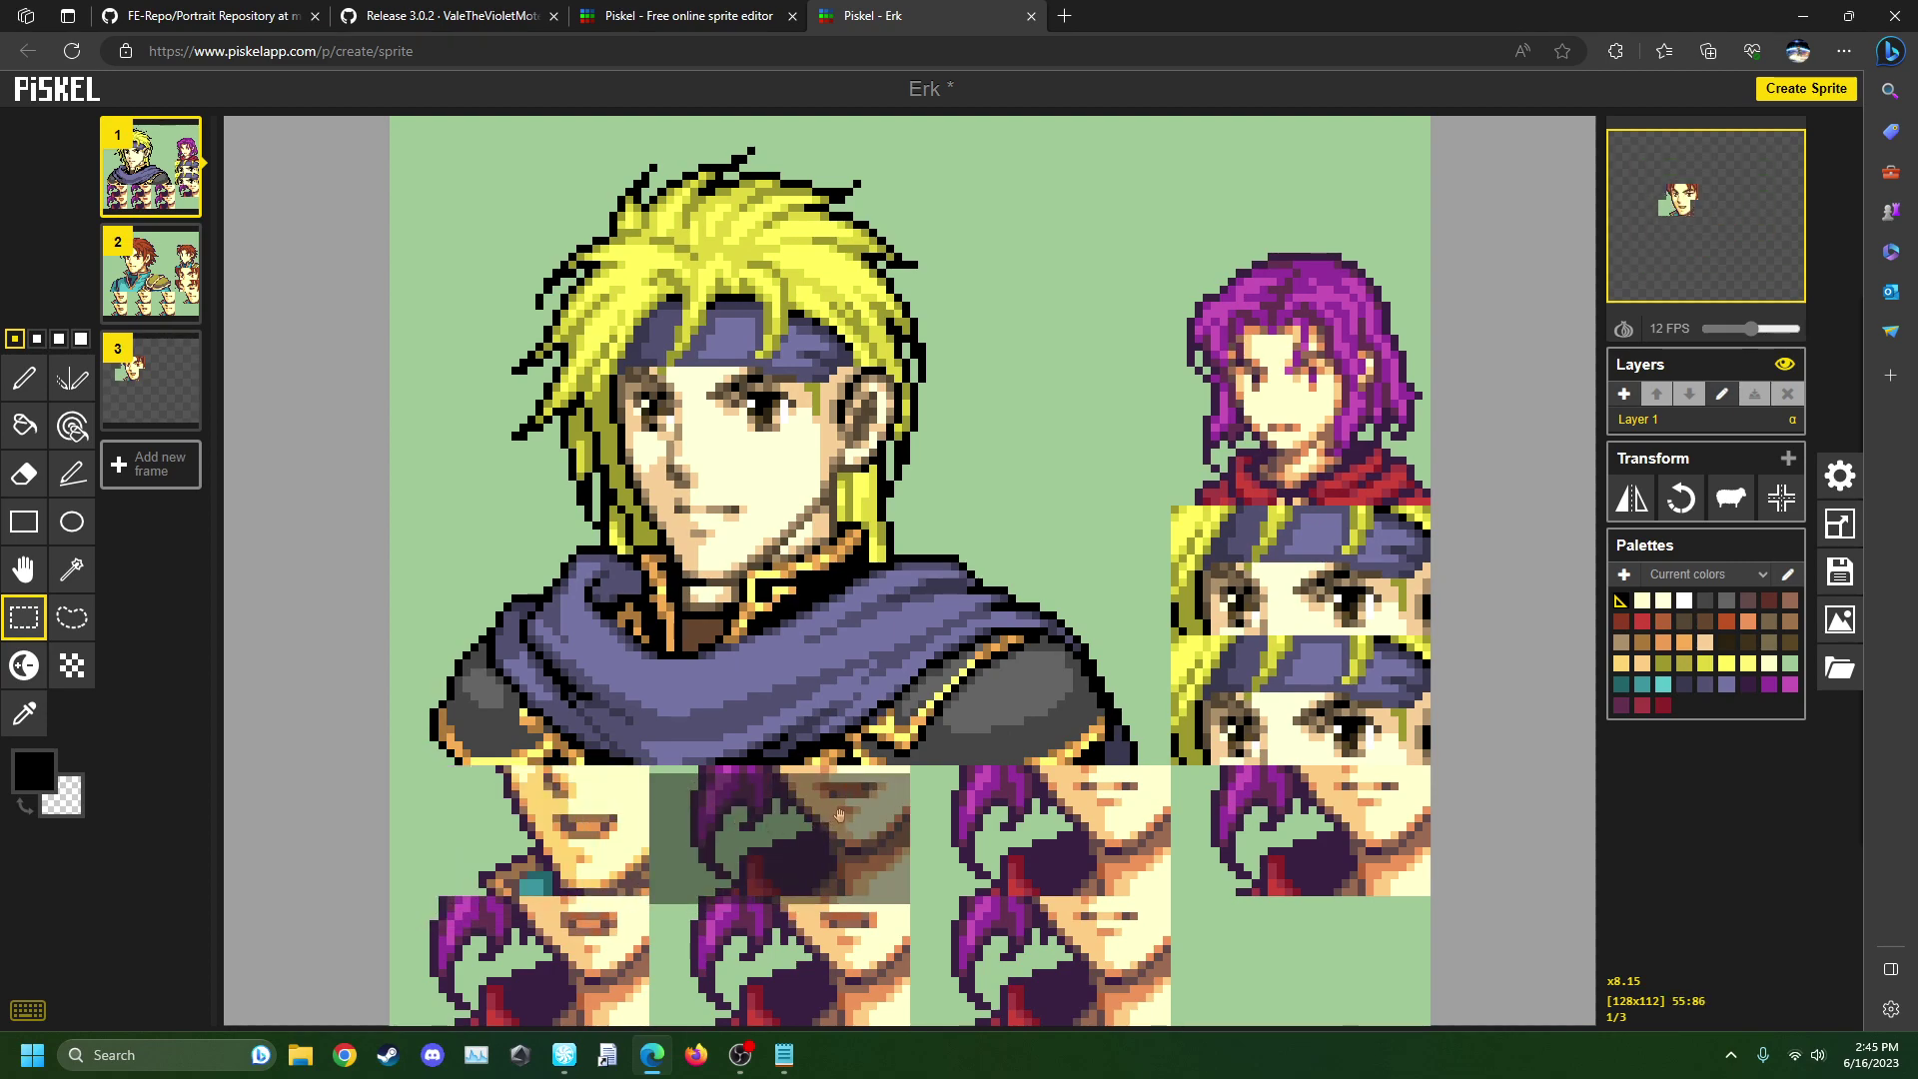
drag(839, 814, 1100, 813)
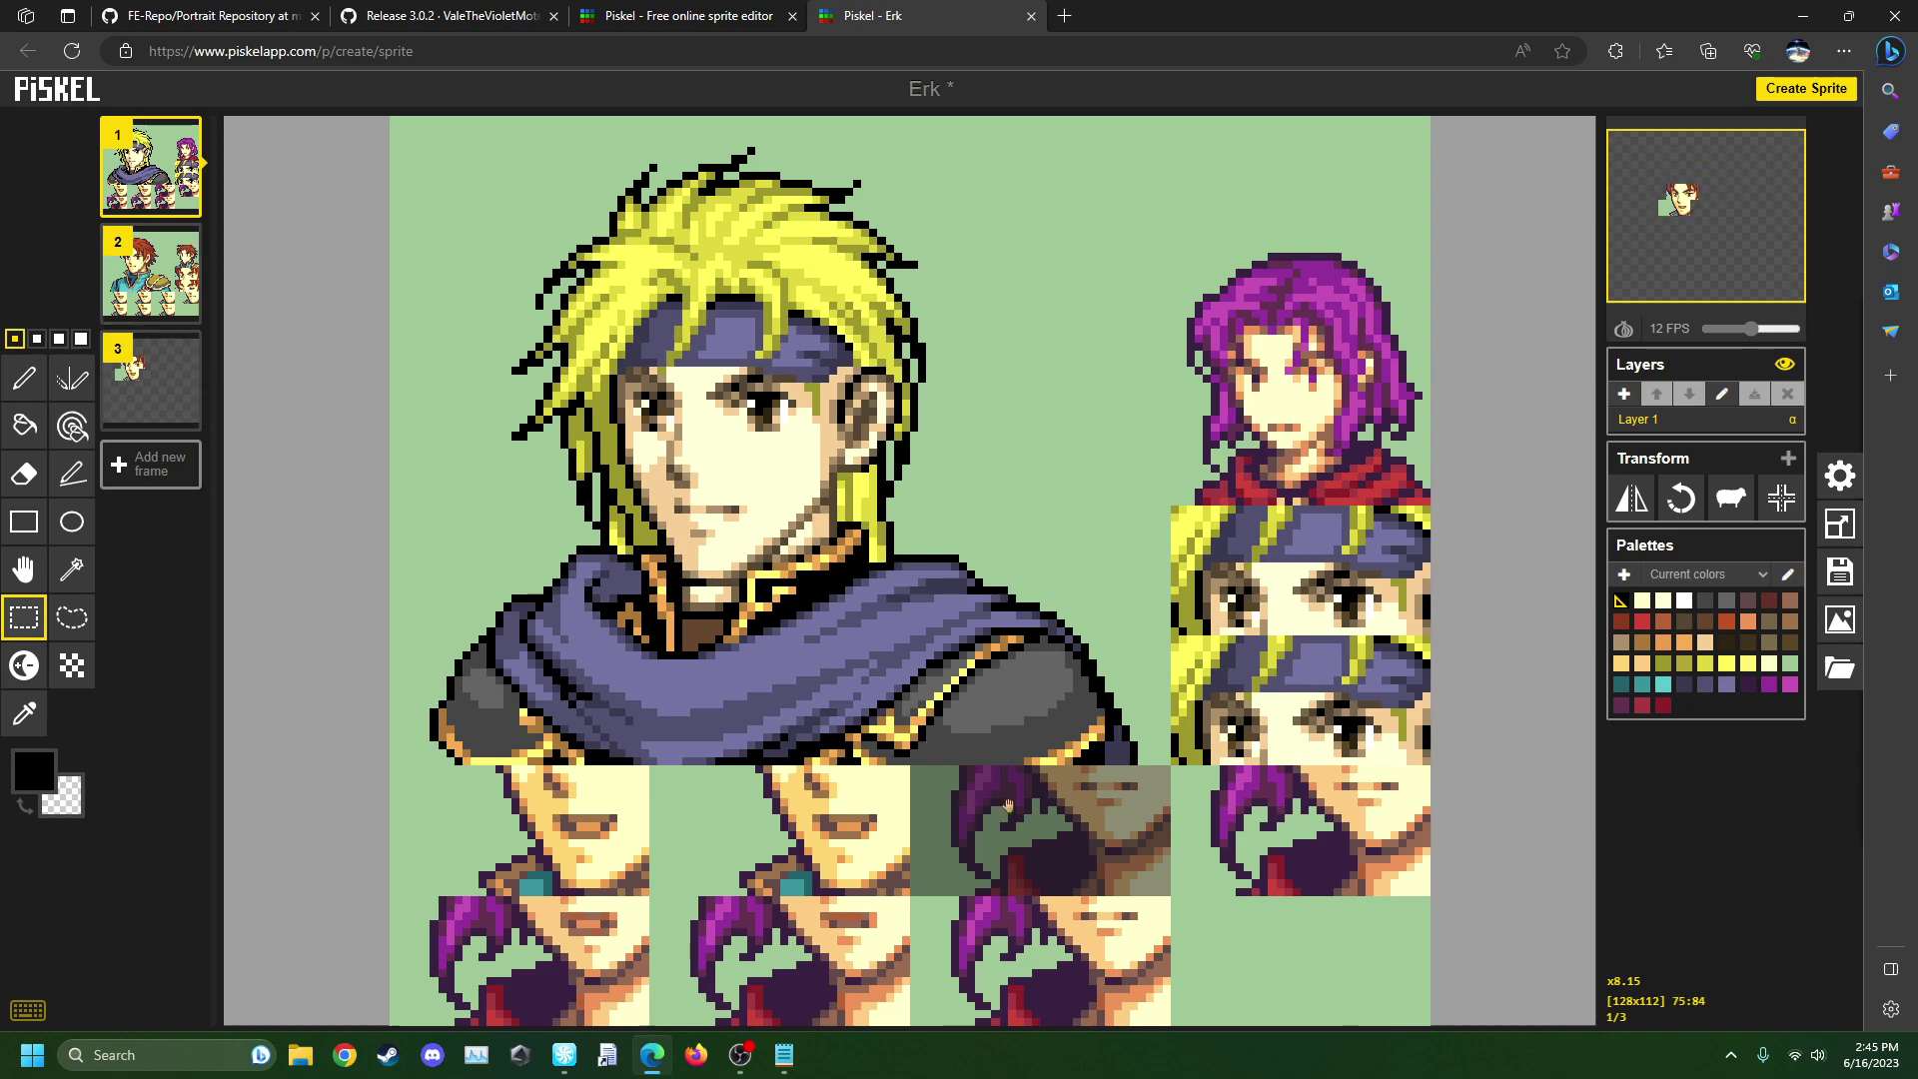
key(ctrl+v)
- Fill all seven mouth slots of the sheet with the blond portrait's own mouth area and delete frame 3
mouse_move(133, 382)
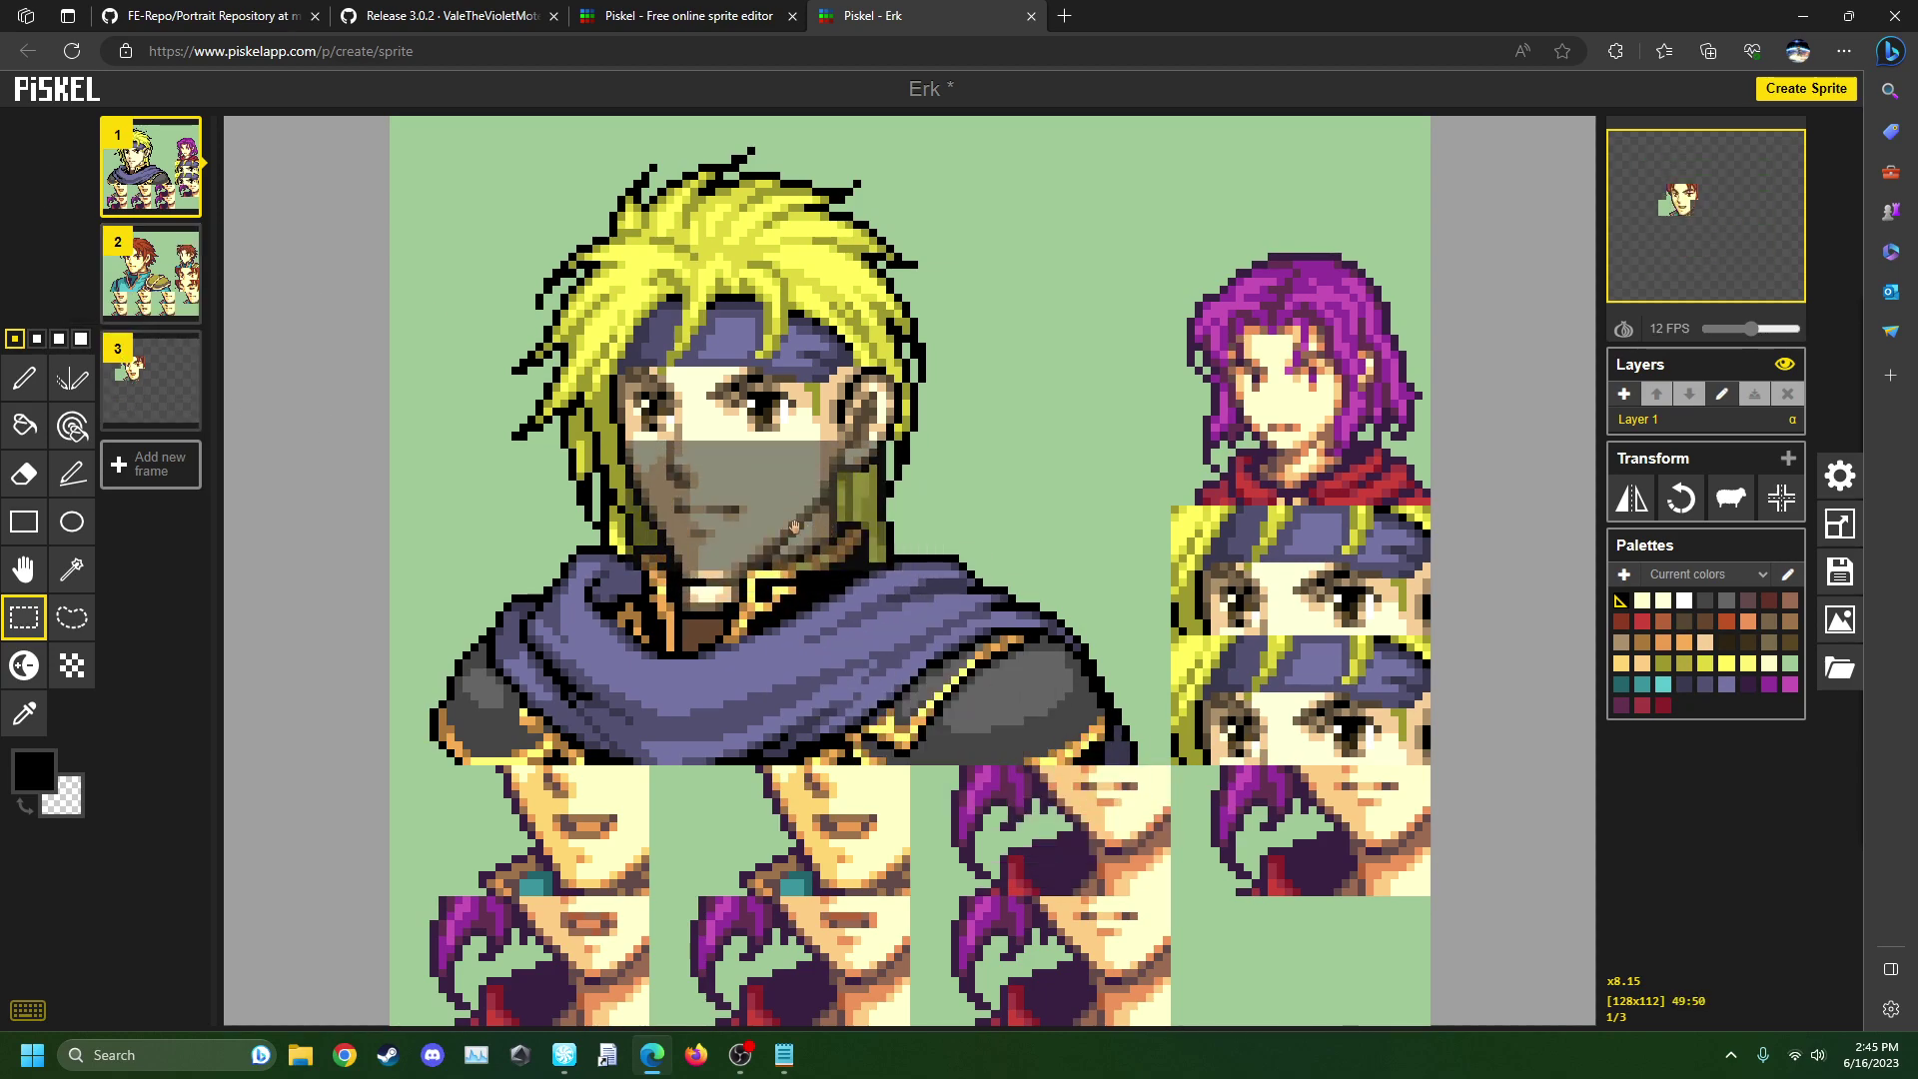
click(144, 378)
drag(765, 508, 1058, 943)
click(133, 175)
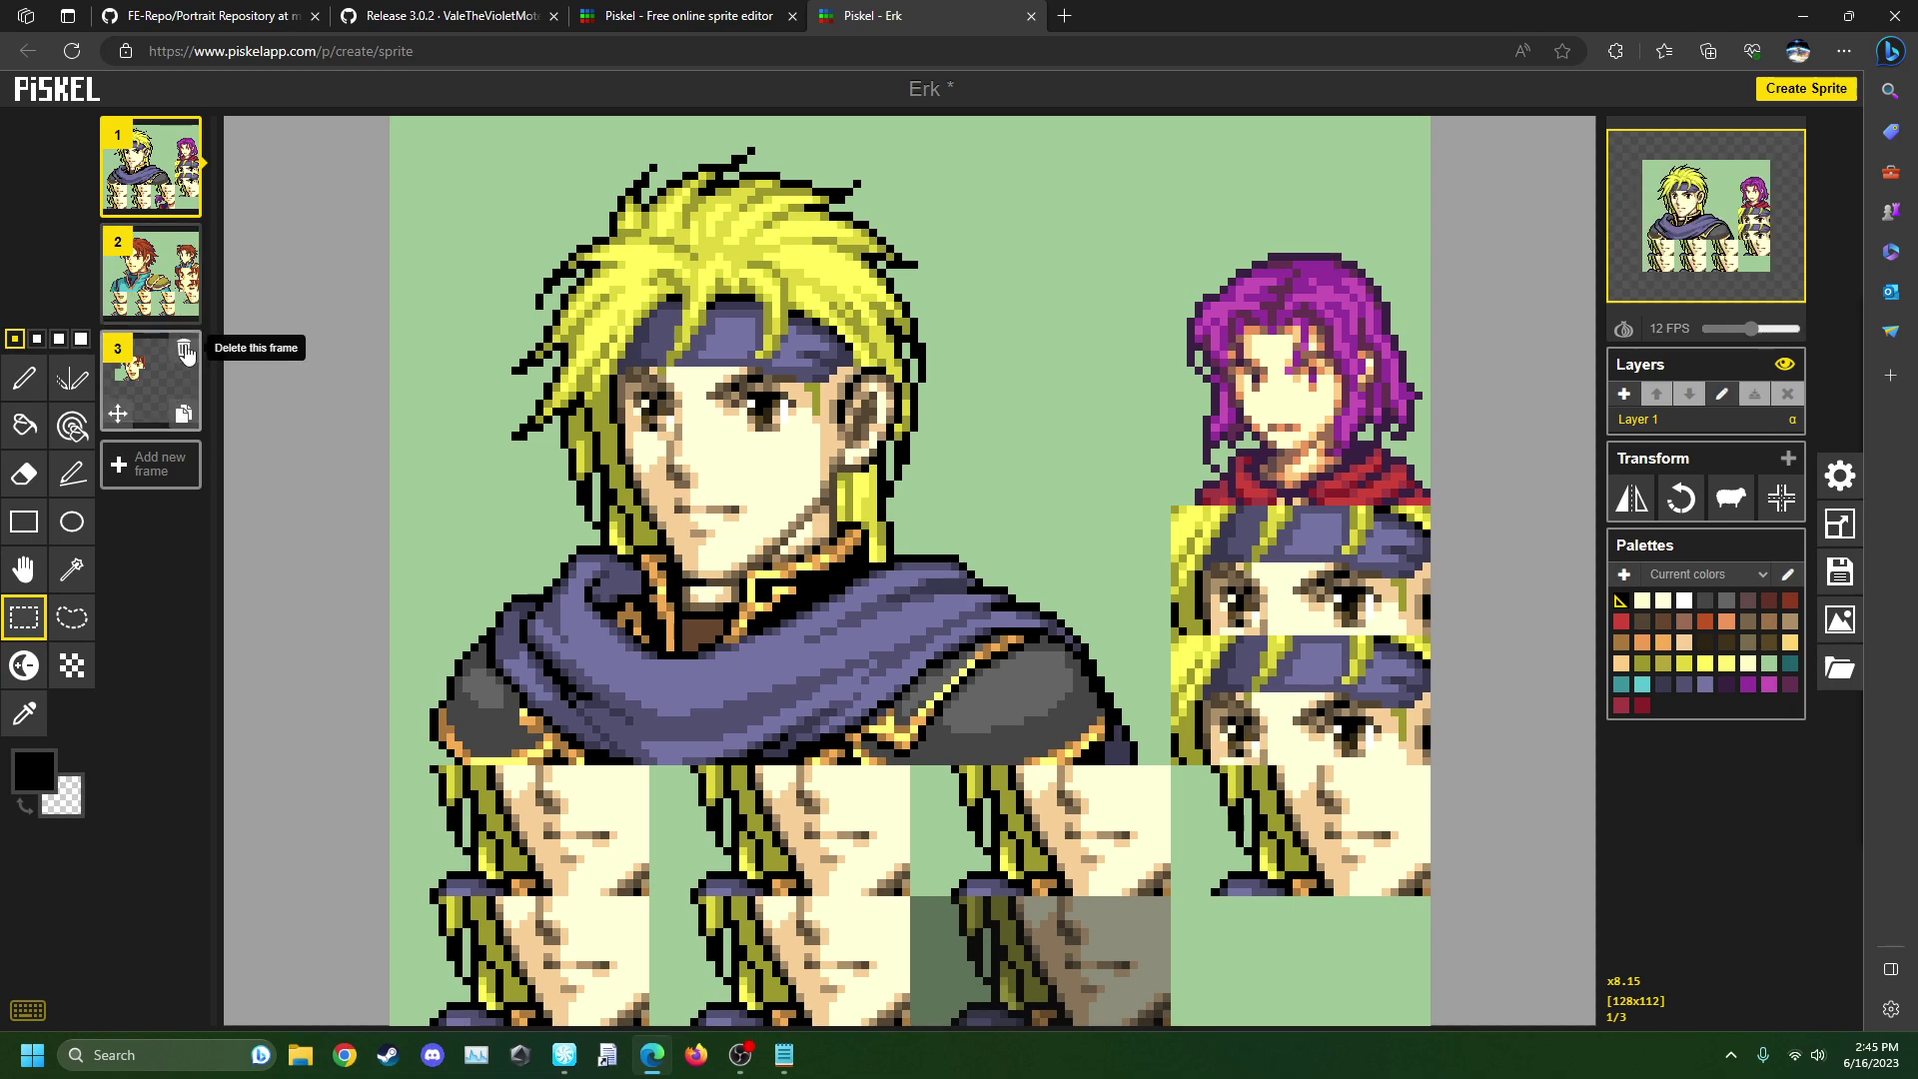
click(184, 350)
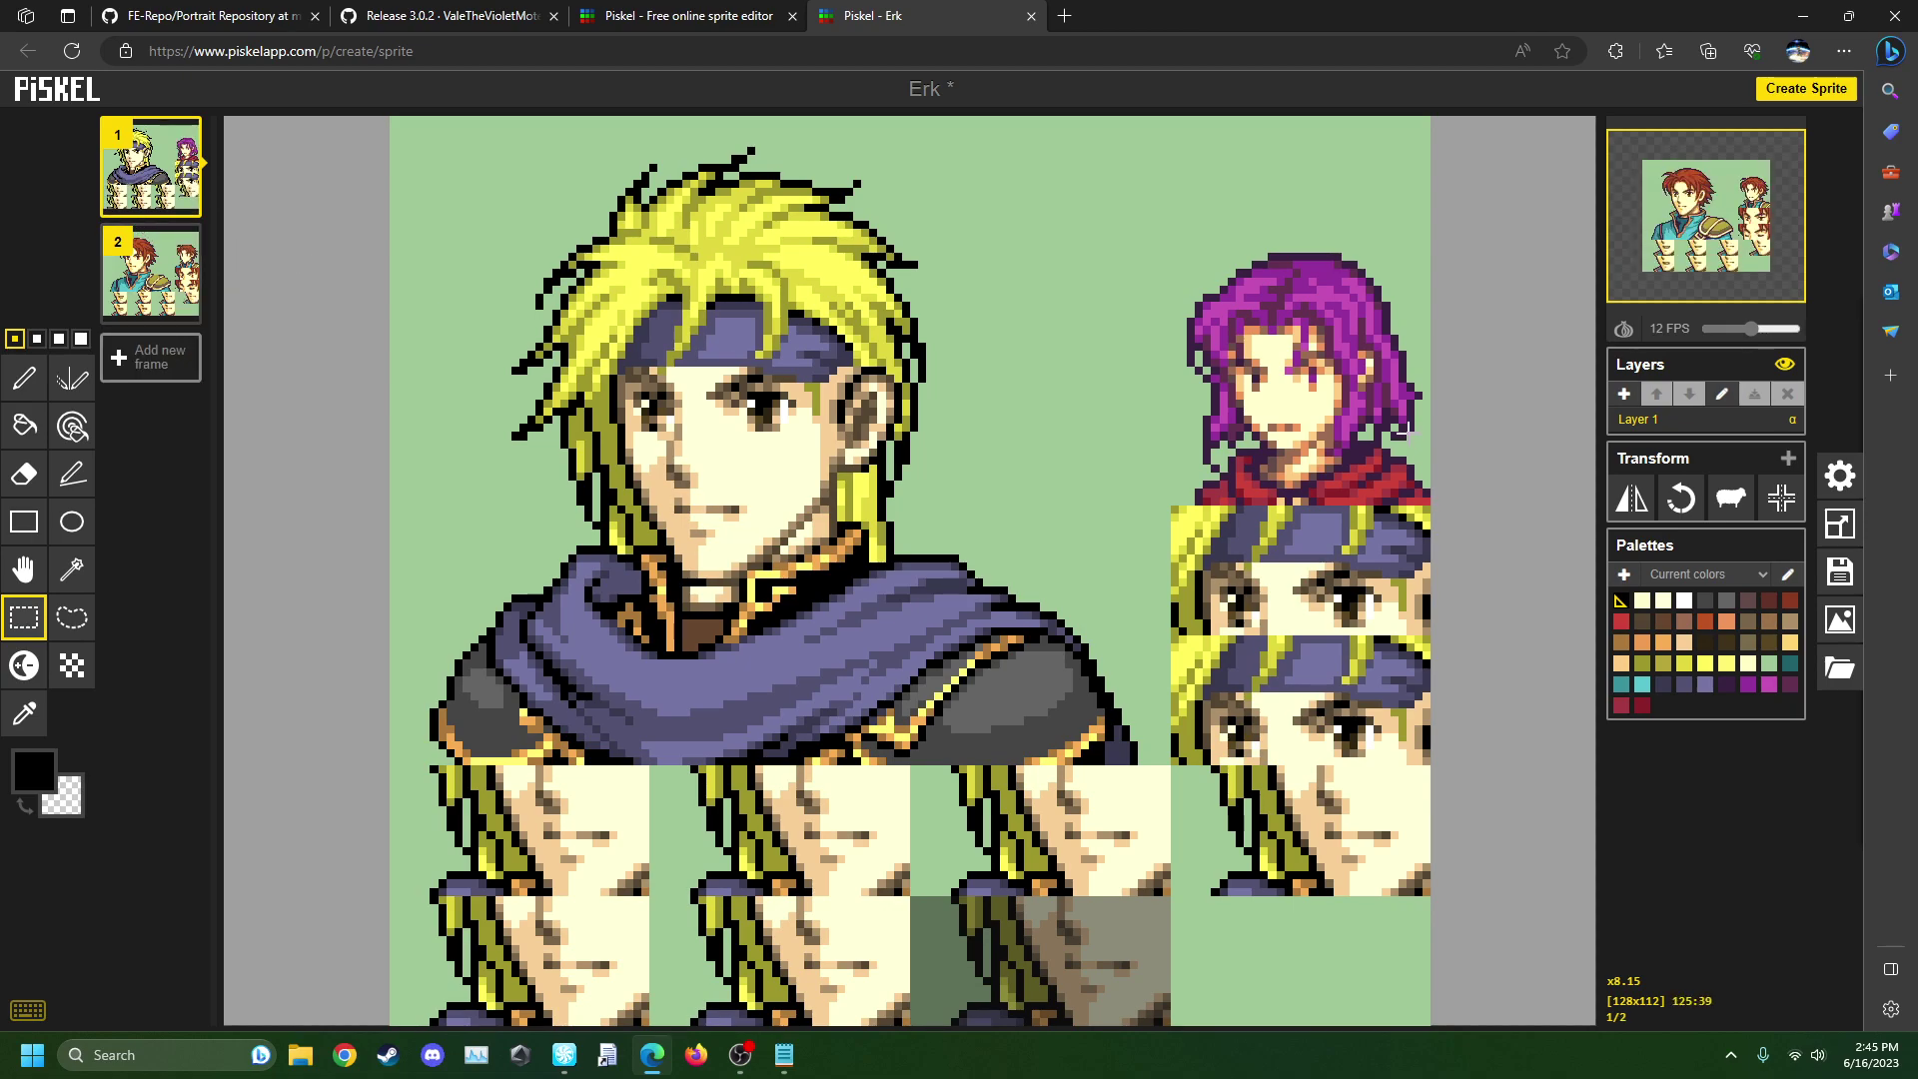
- Recolor the two lighter yellow shades of the hair with the light and medium purples from Erk's small portrait
click(24, 713)
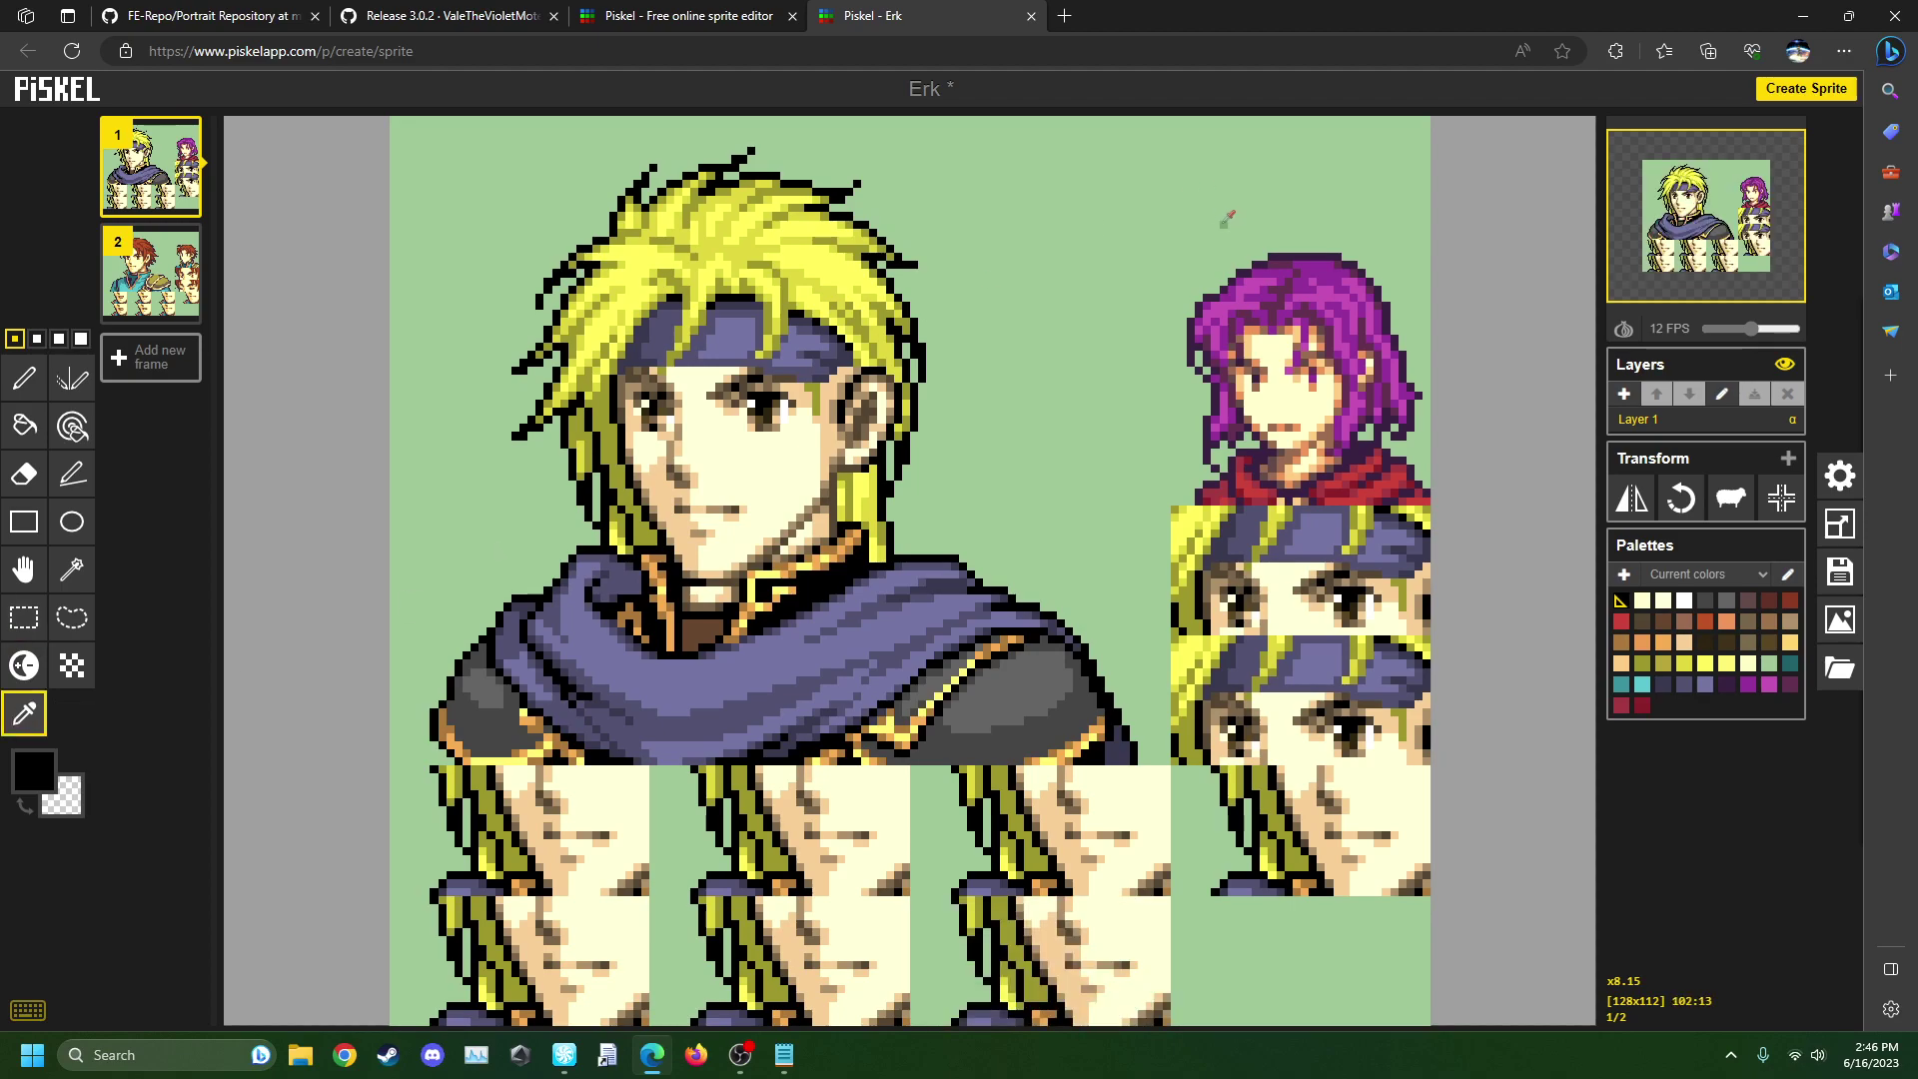
scroll(1289, 232, up, 1)
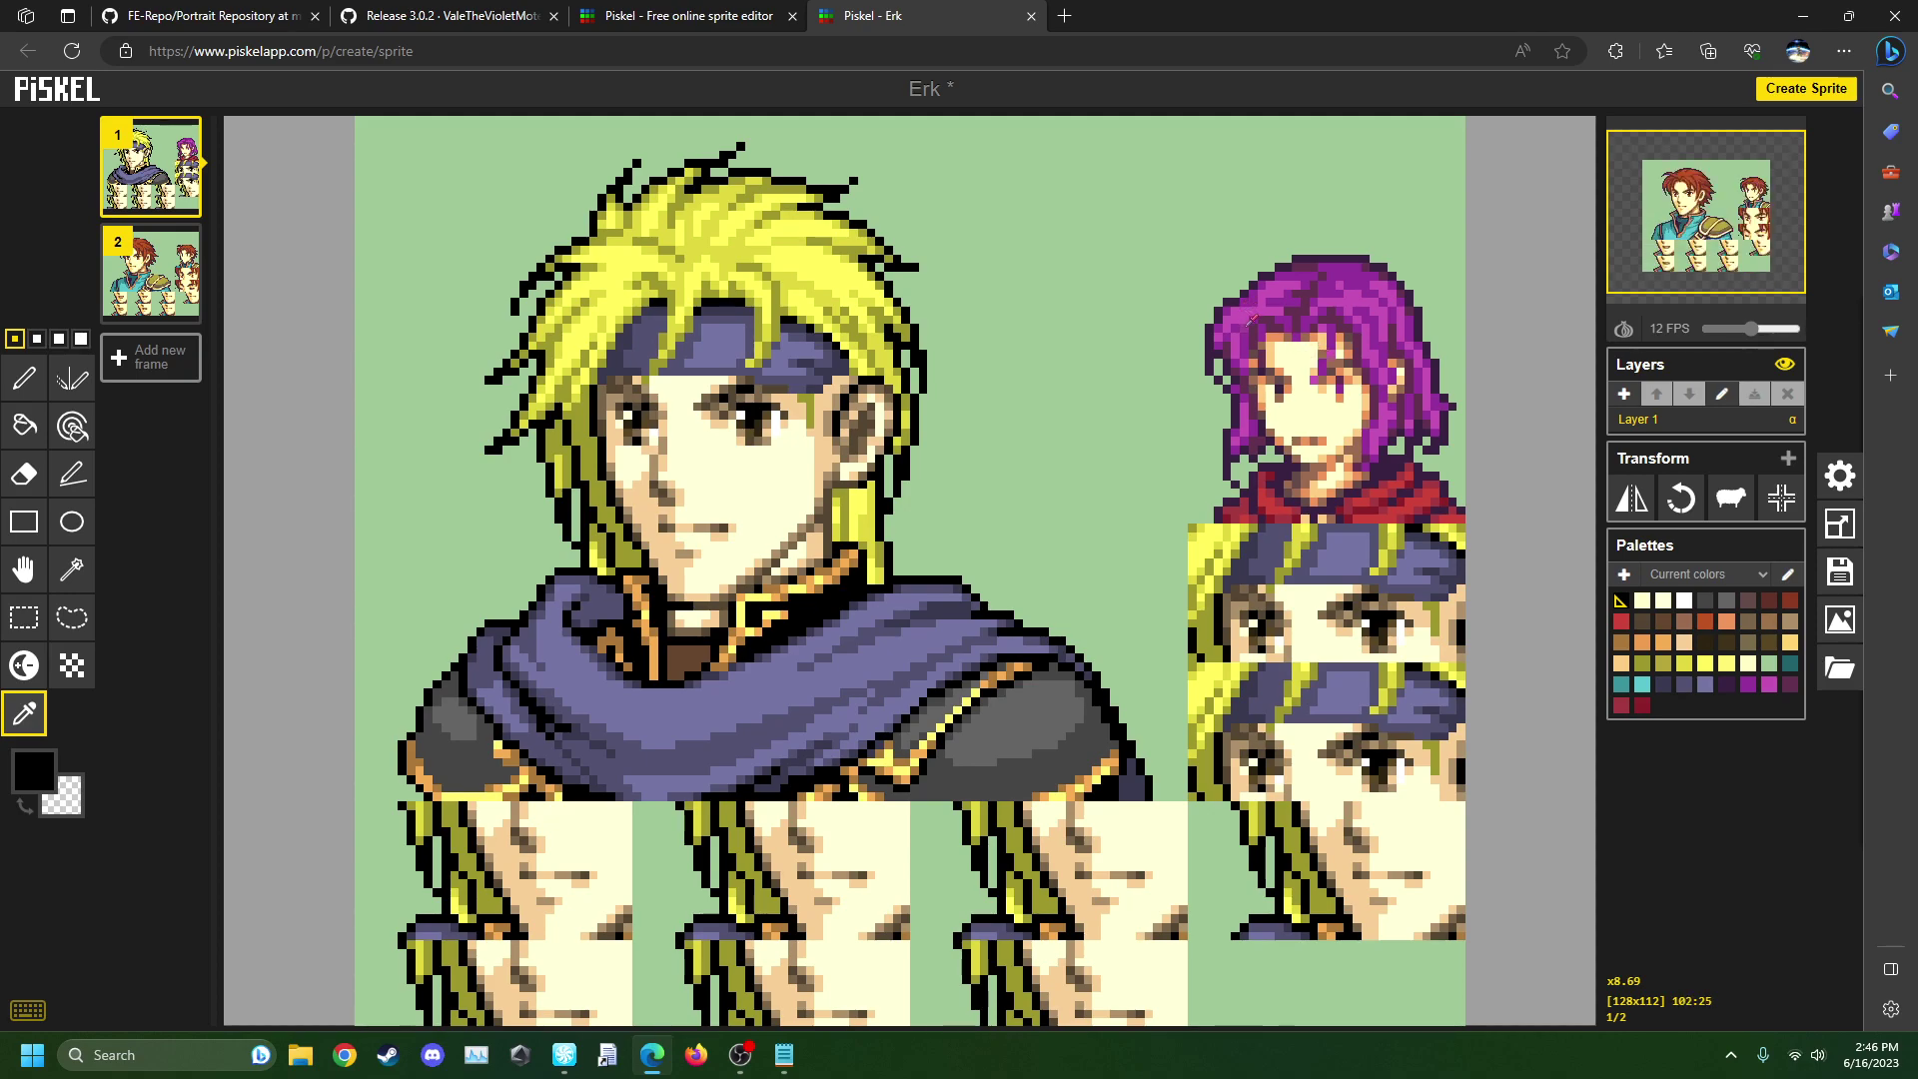
scroll(1249, 319, up, 2)
click(1321, 310)
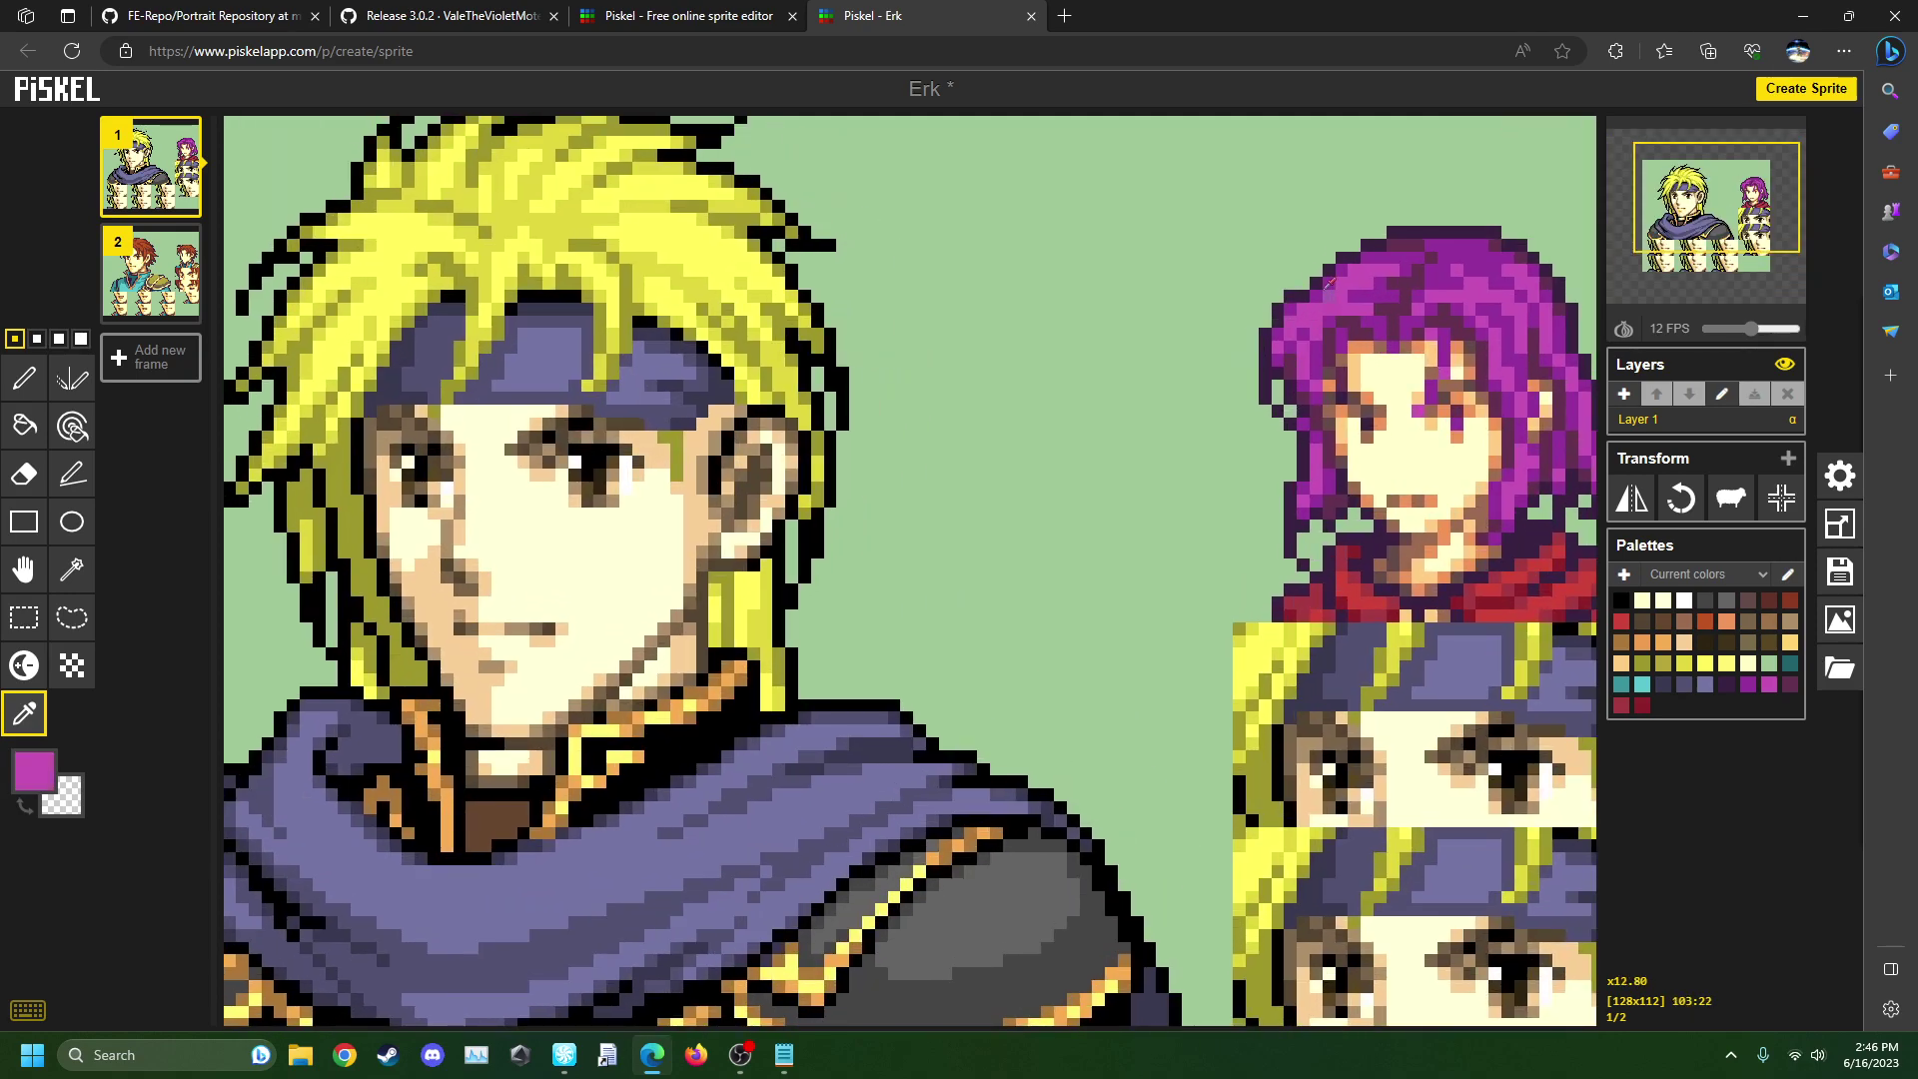
click(71, 426)
click(627, 240)
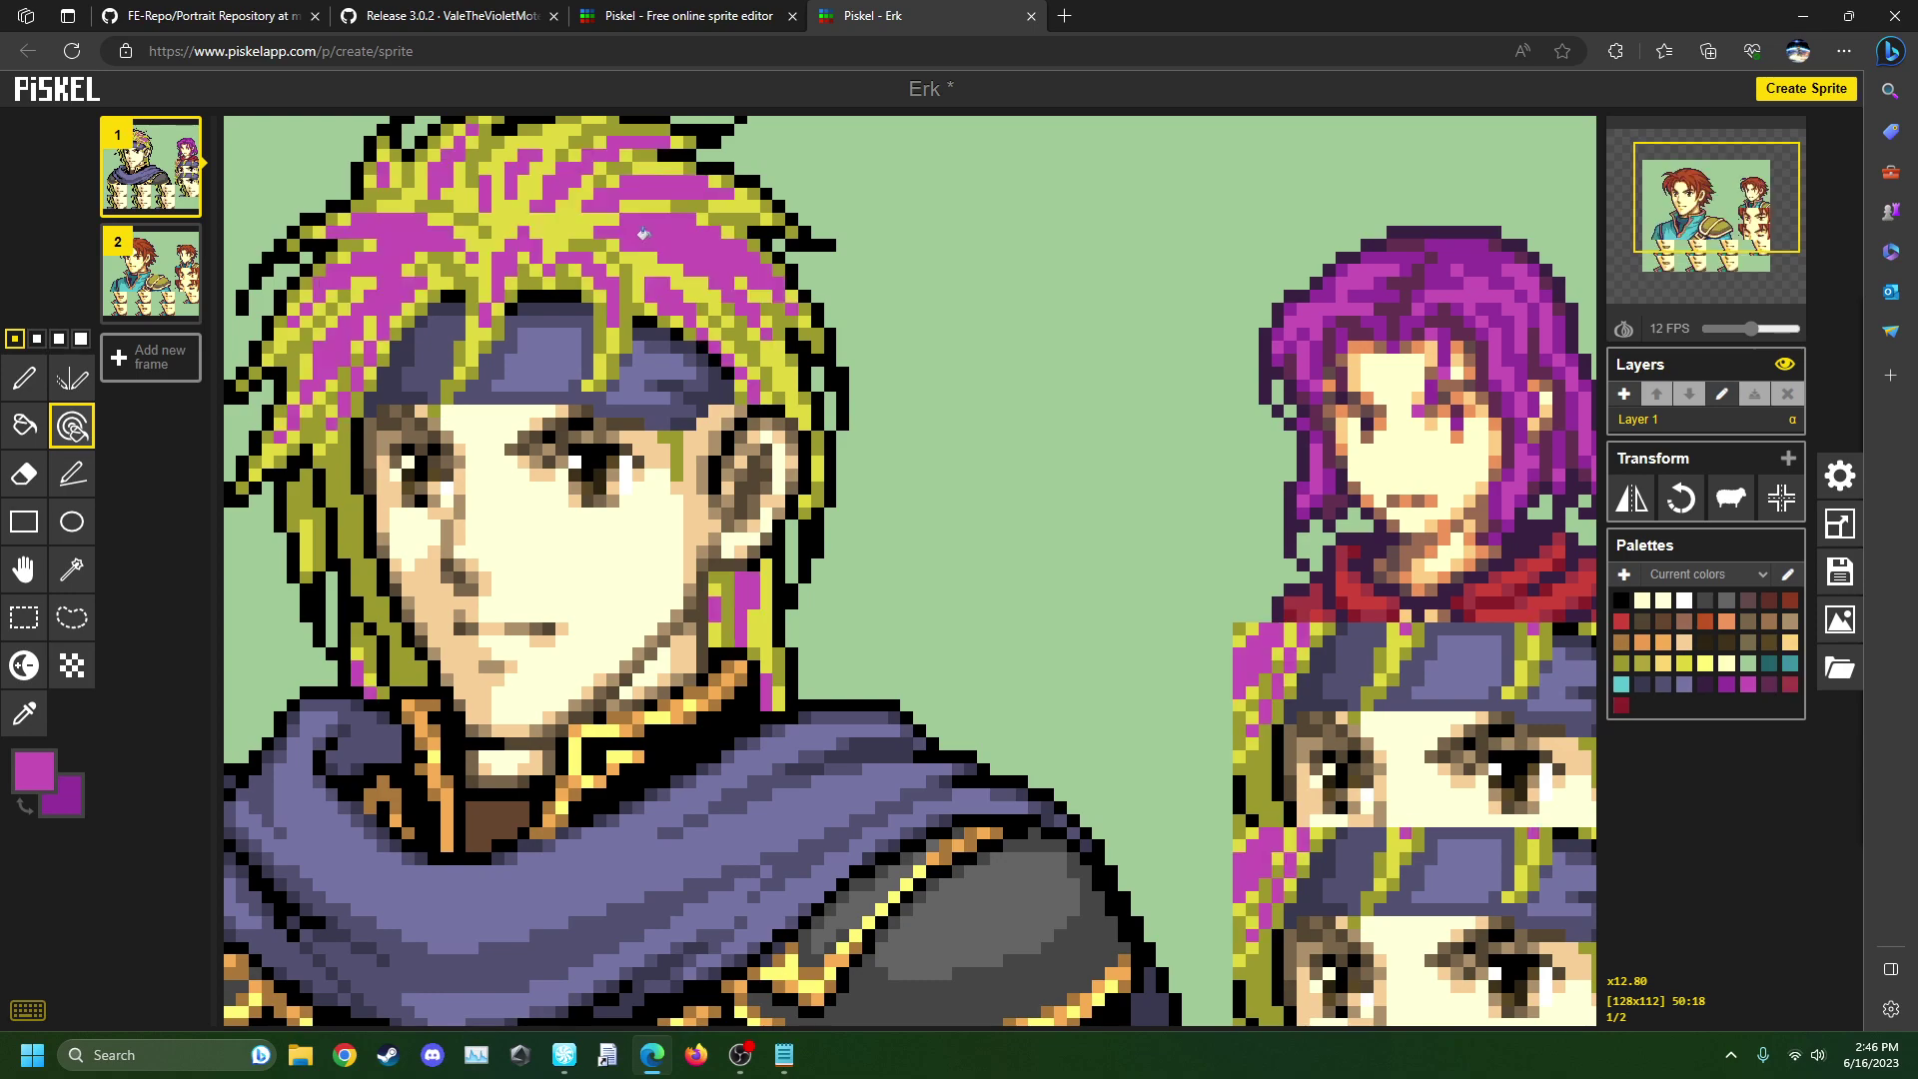
click(589, 213)
- Recolor the darkest yellow hair shade and the black outlines with the two dark purples from Erk's small portrait
click(24, 712)
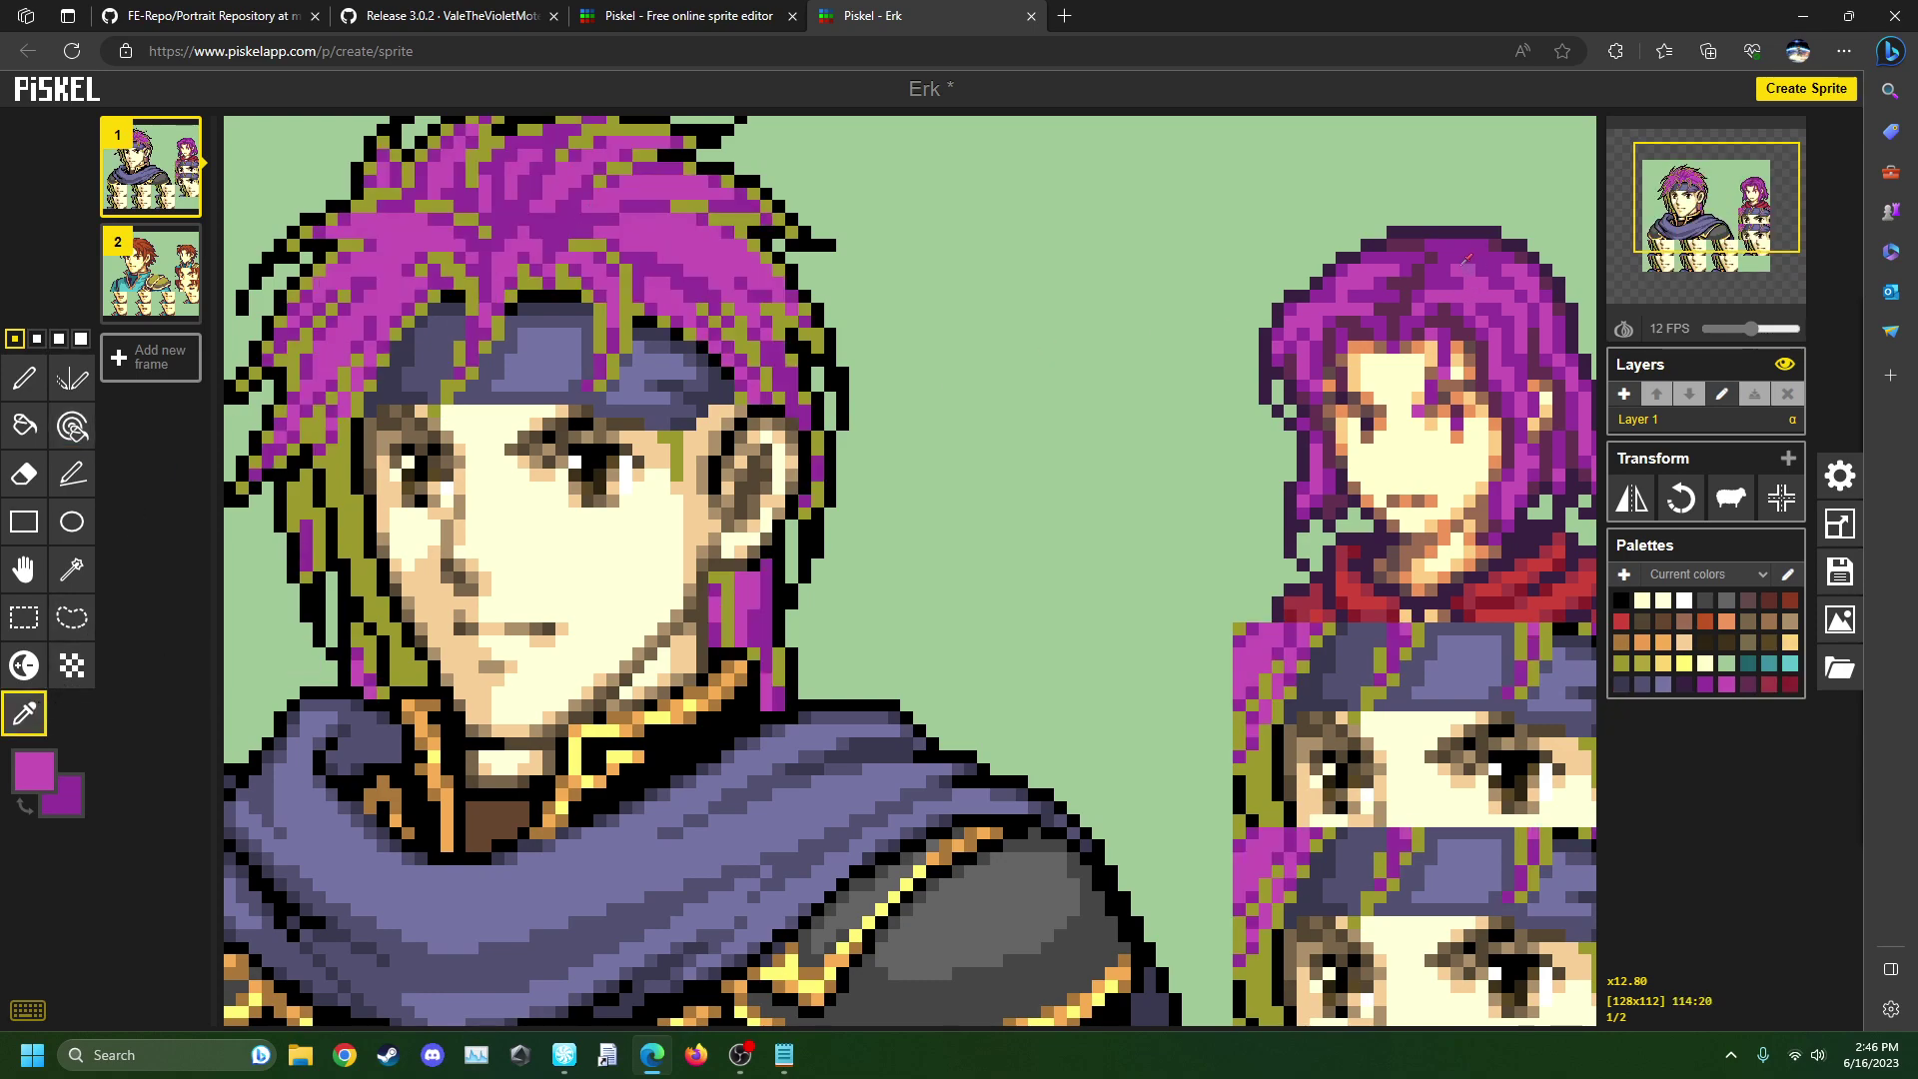
click(1427, 262)
right_click(1409, 223)
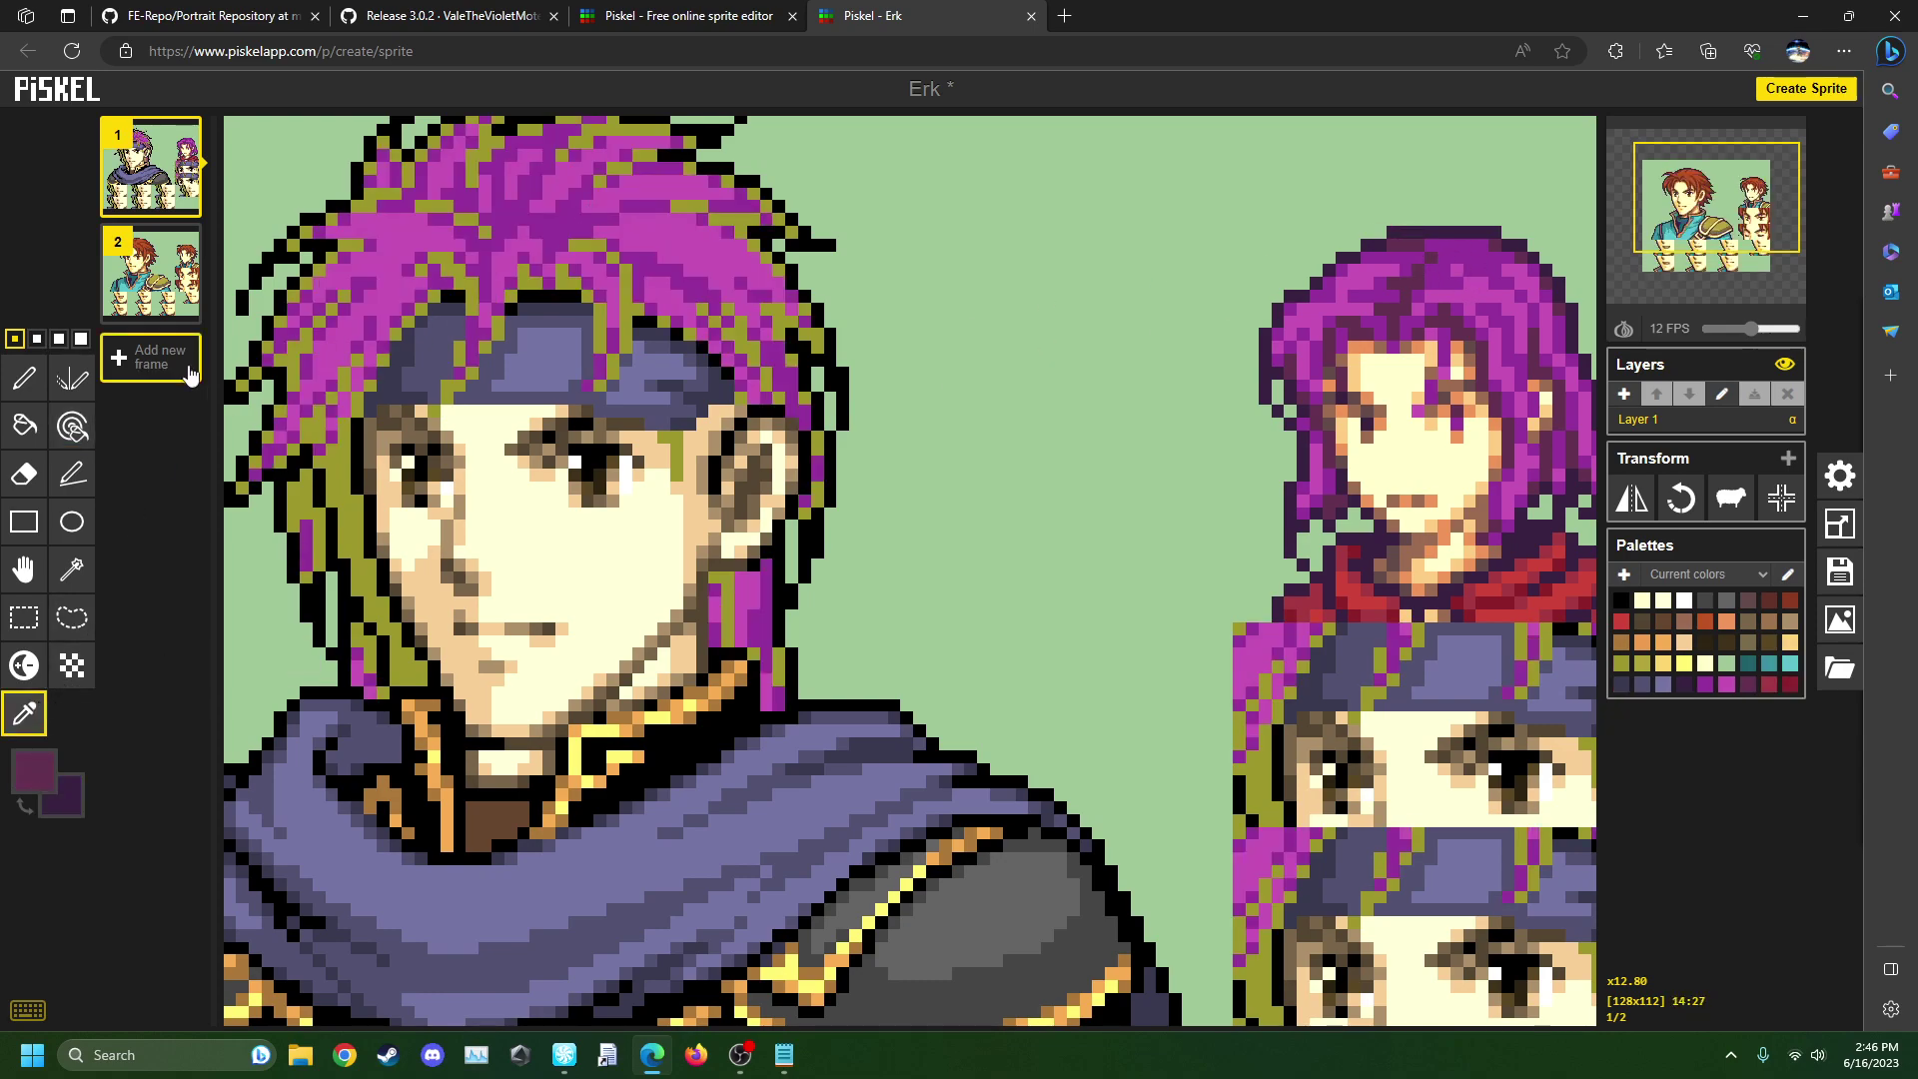
click(71, 427)
click(619, 273)
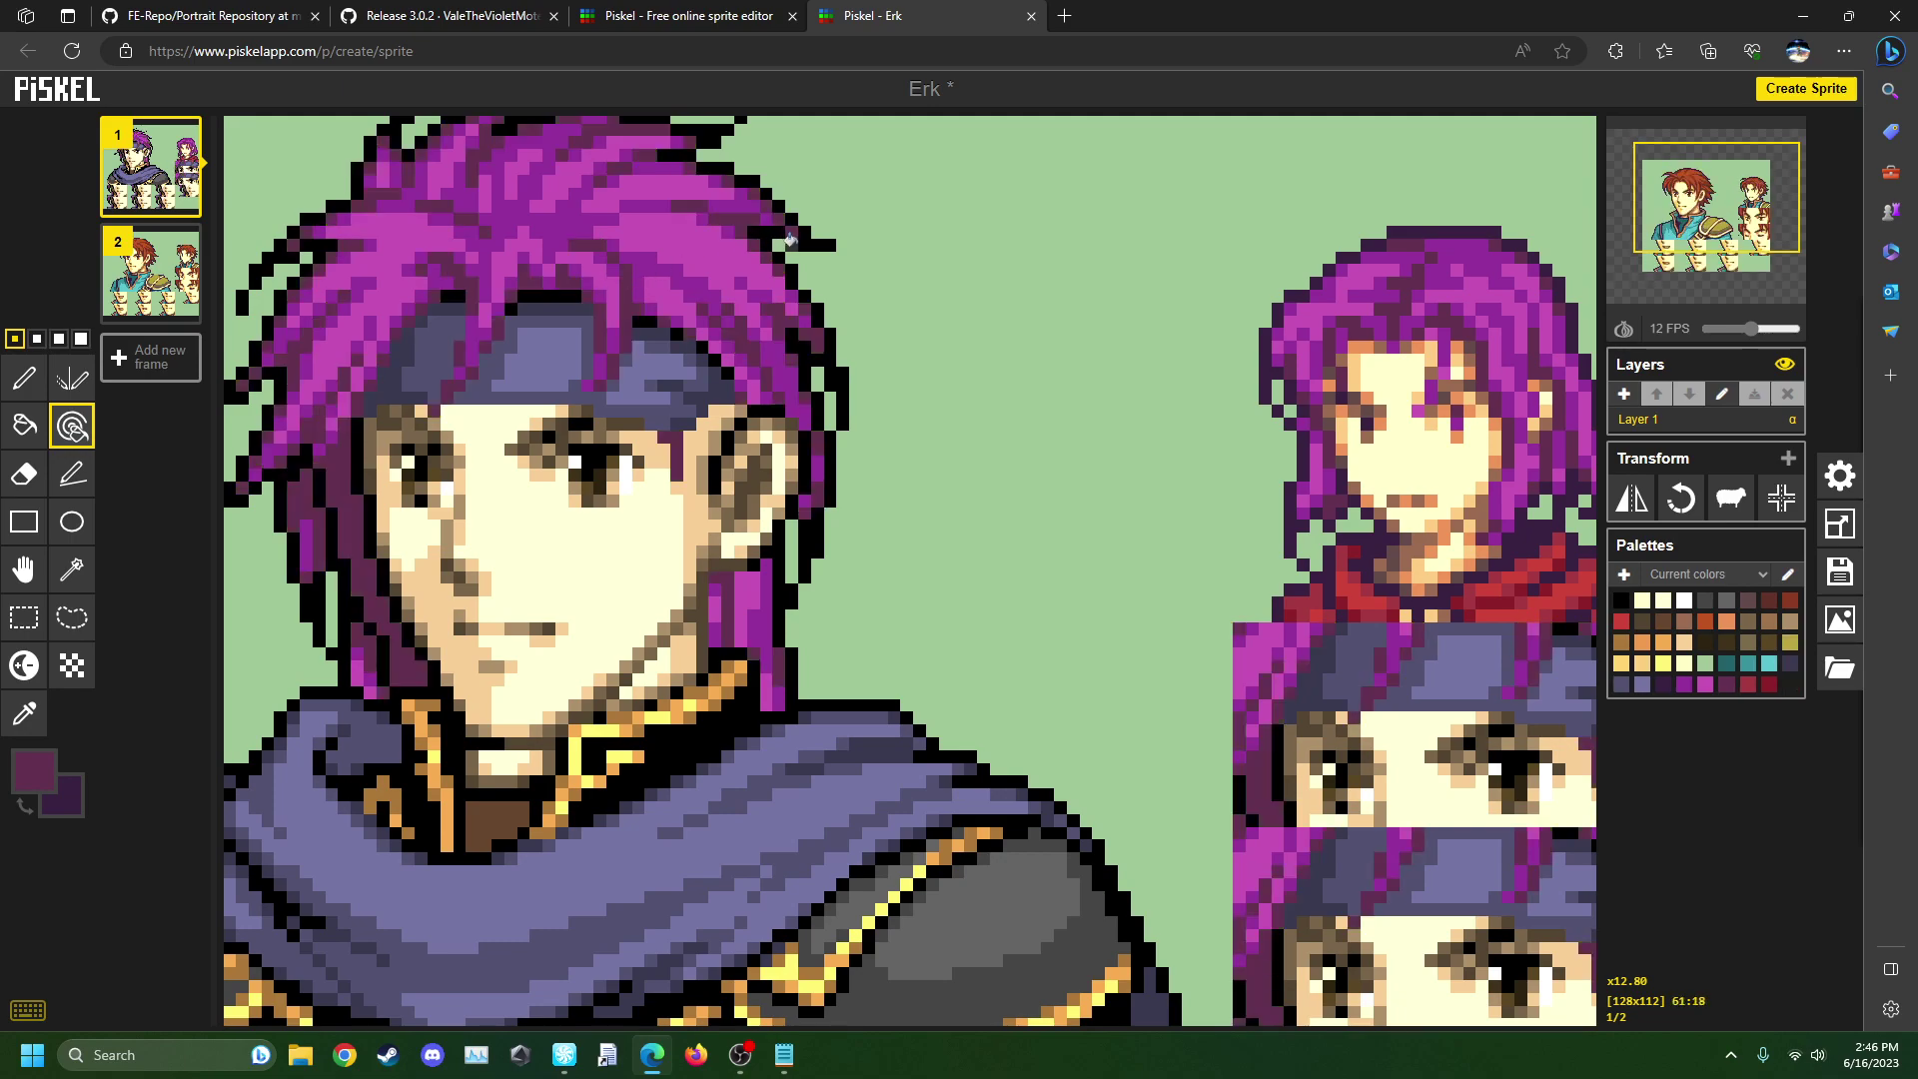
click(797, 238)
- Replace the large portrait's lightest skin tone and its first shadow tone with the matching skin colors sampled from Wil's face in frame 2
click(24, 713)
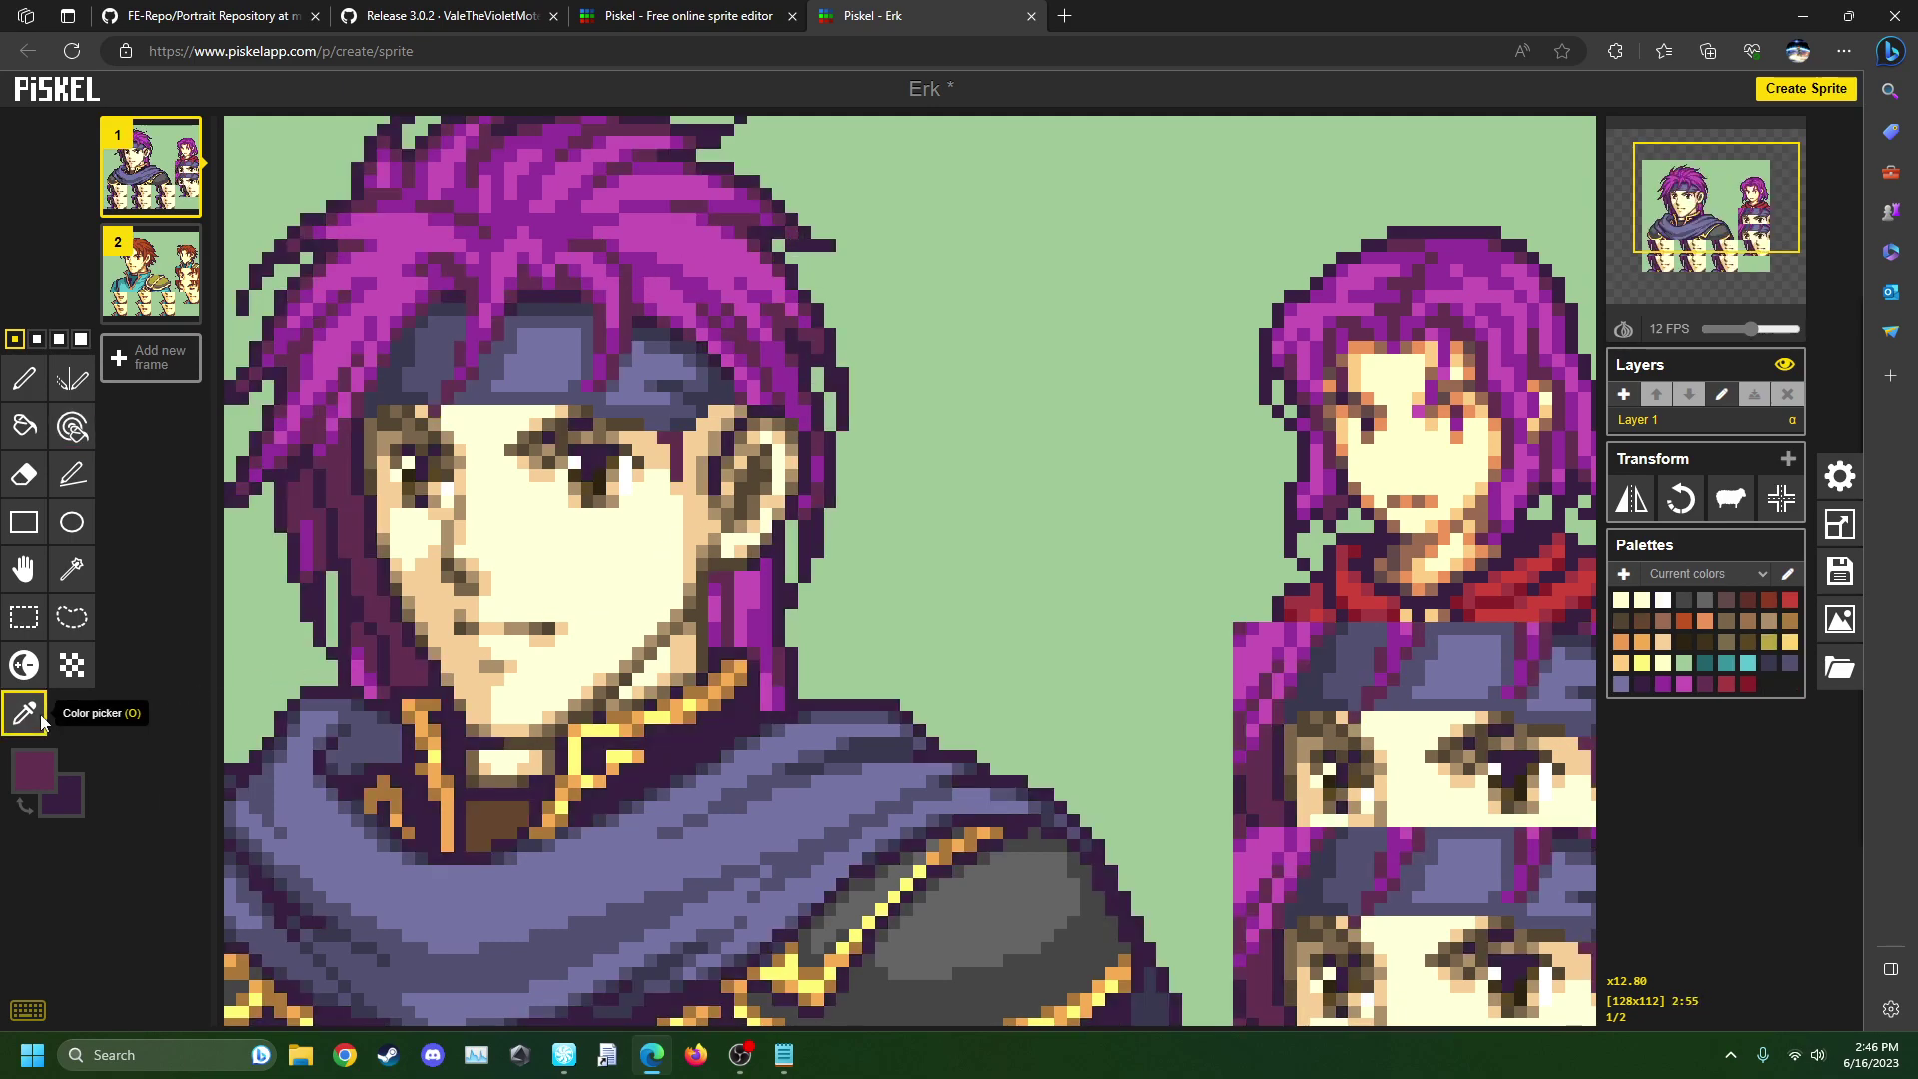
scroll(1432, 461, up, 1)
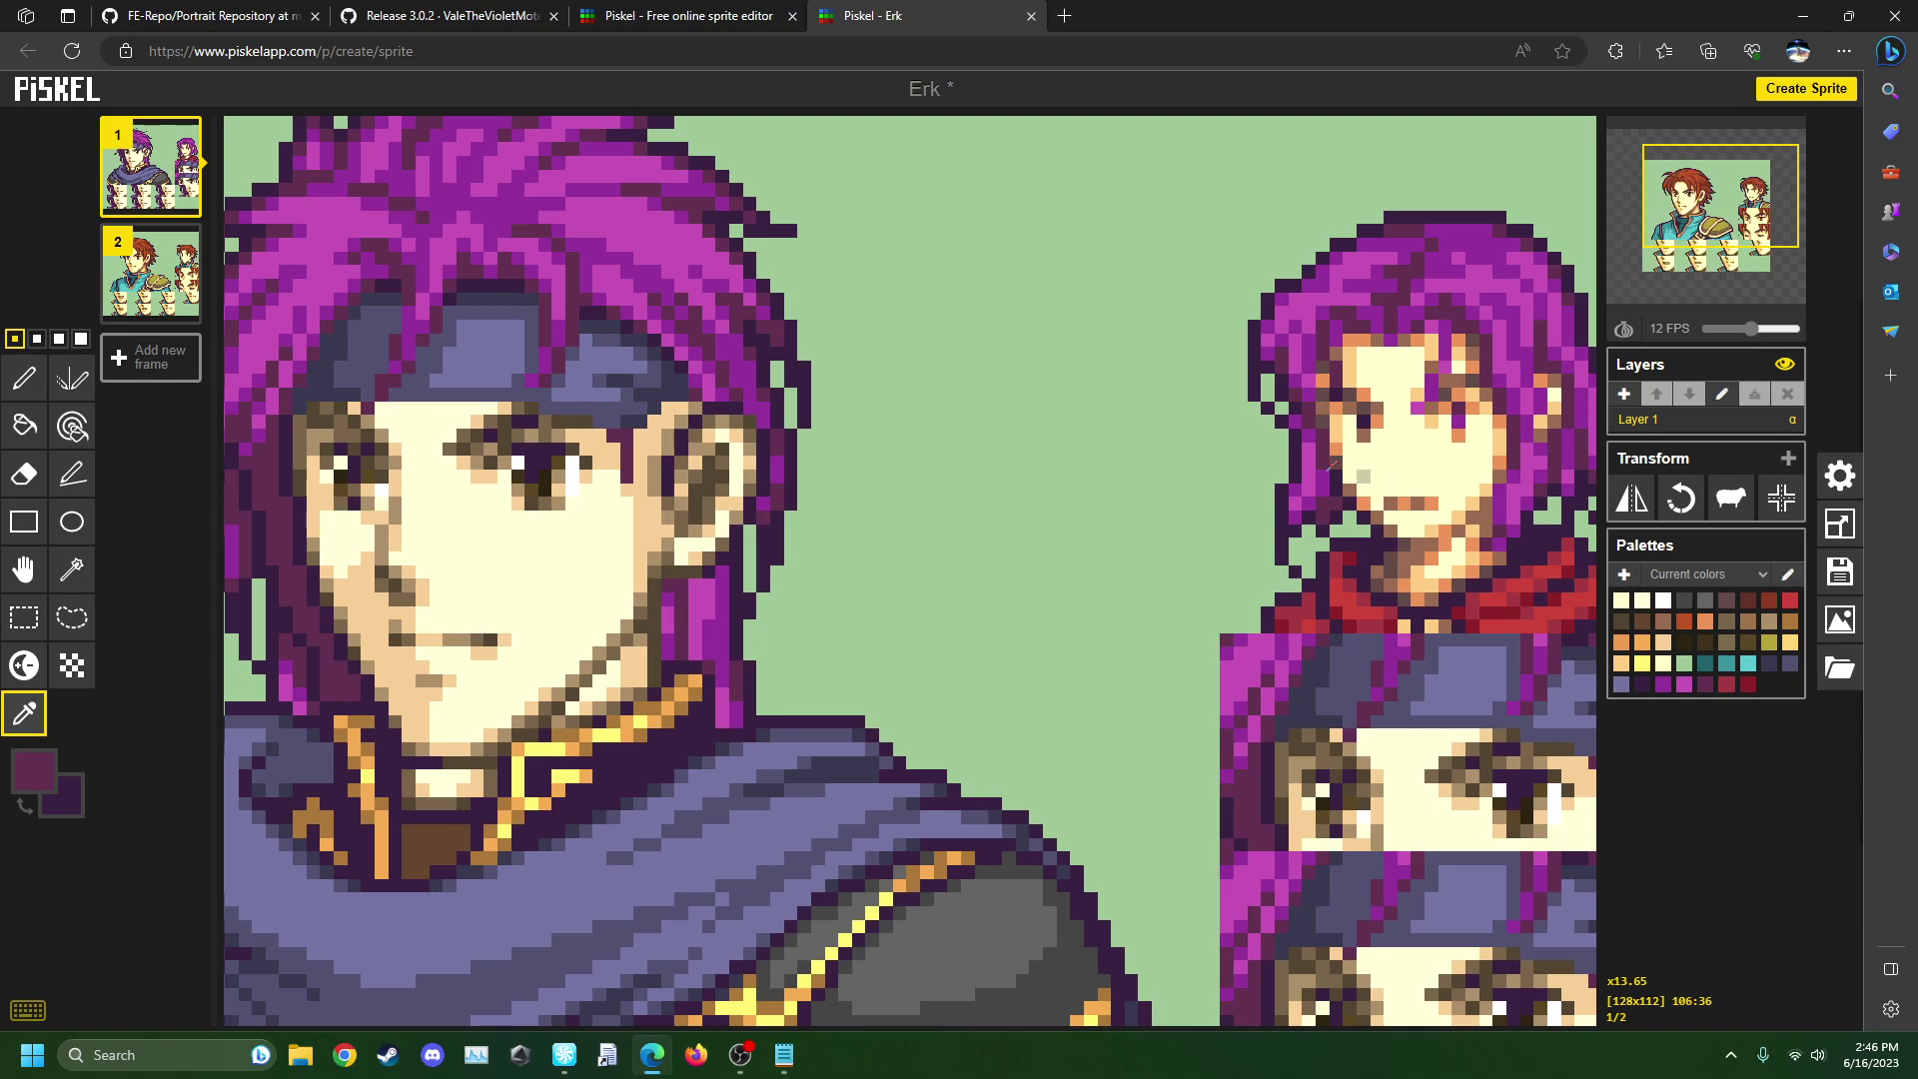
click(185, 270)
click(501, 557)
right_click(433, 560)
click(71, 427)
click(160, 170)
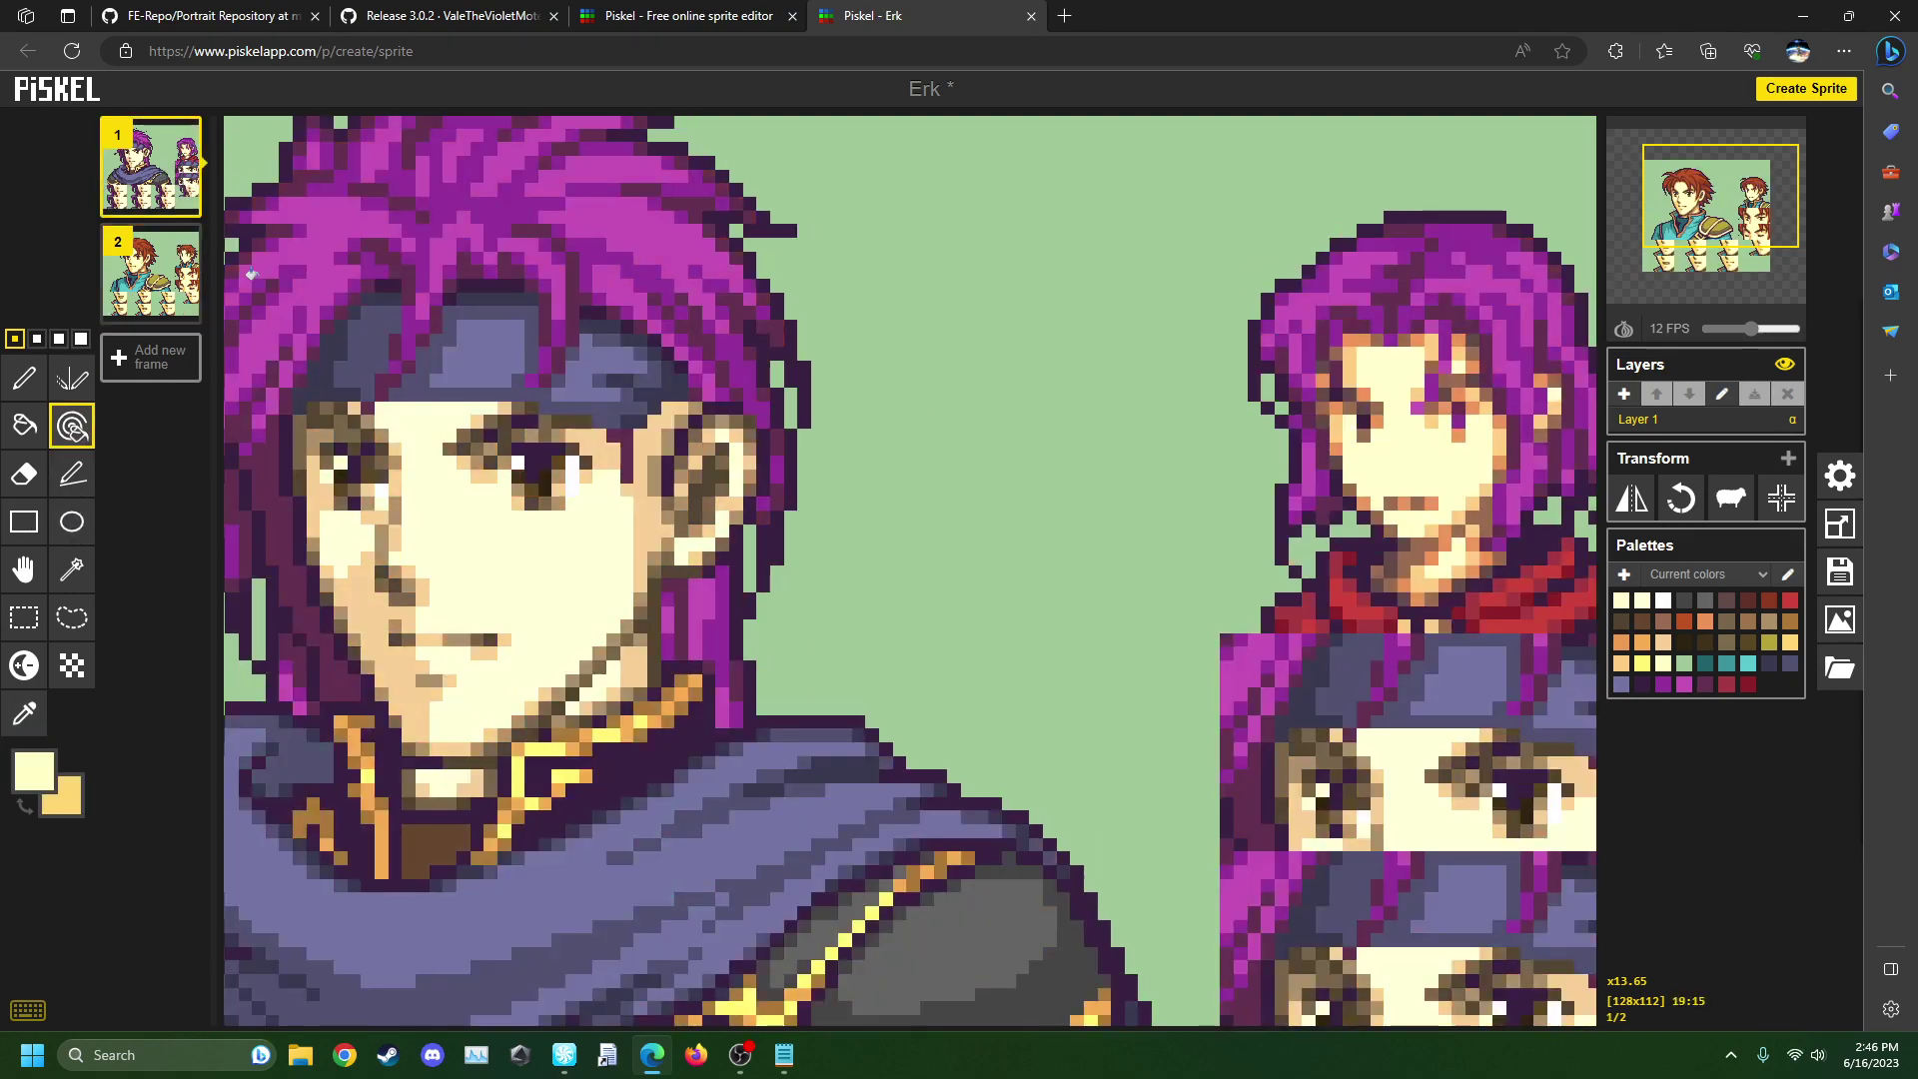
click(438, 590)
- Recolor the deeper face shading with the orange and dark brown sampled from Wil's face in frame 2
click(24, 713)
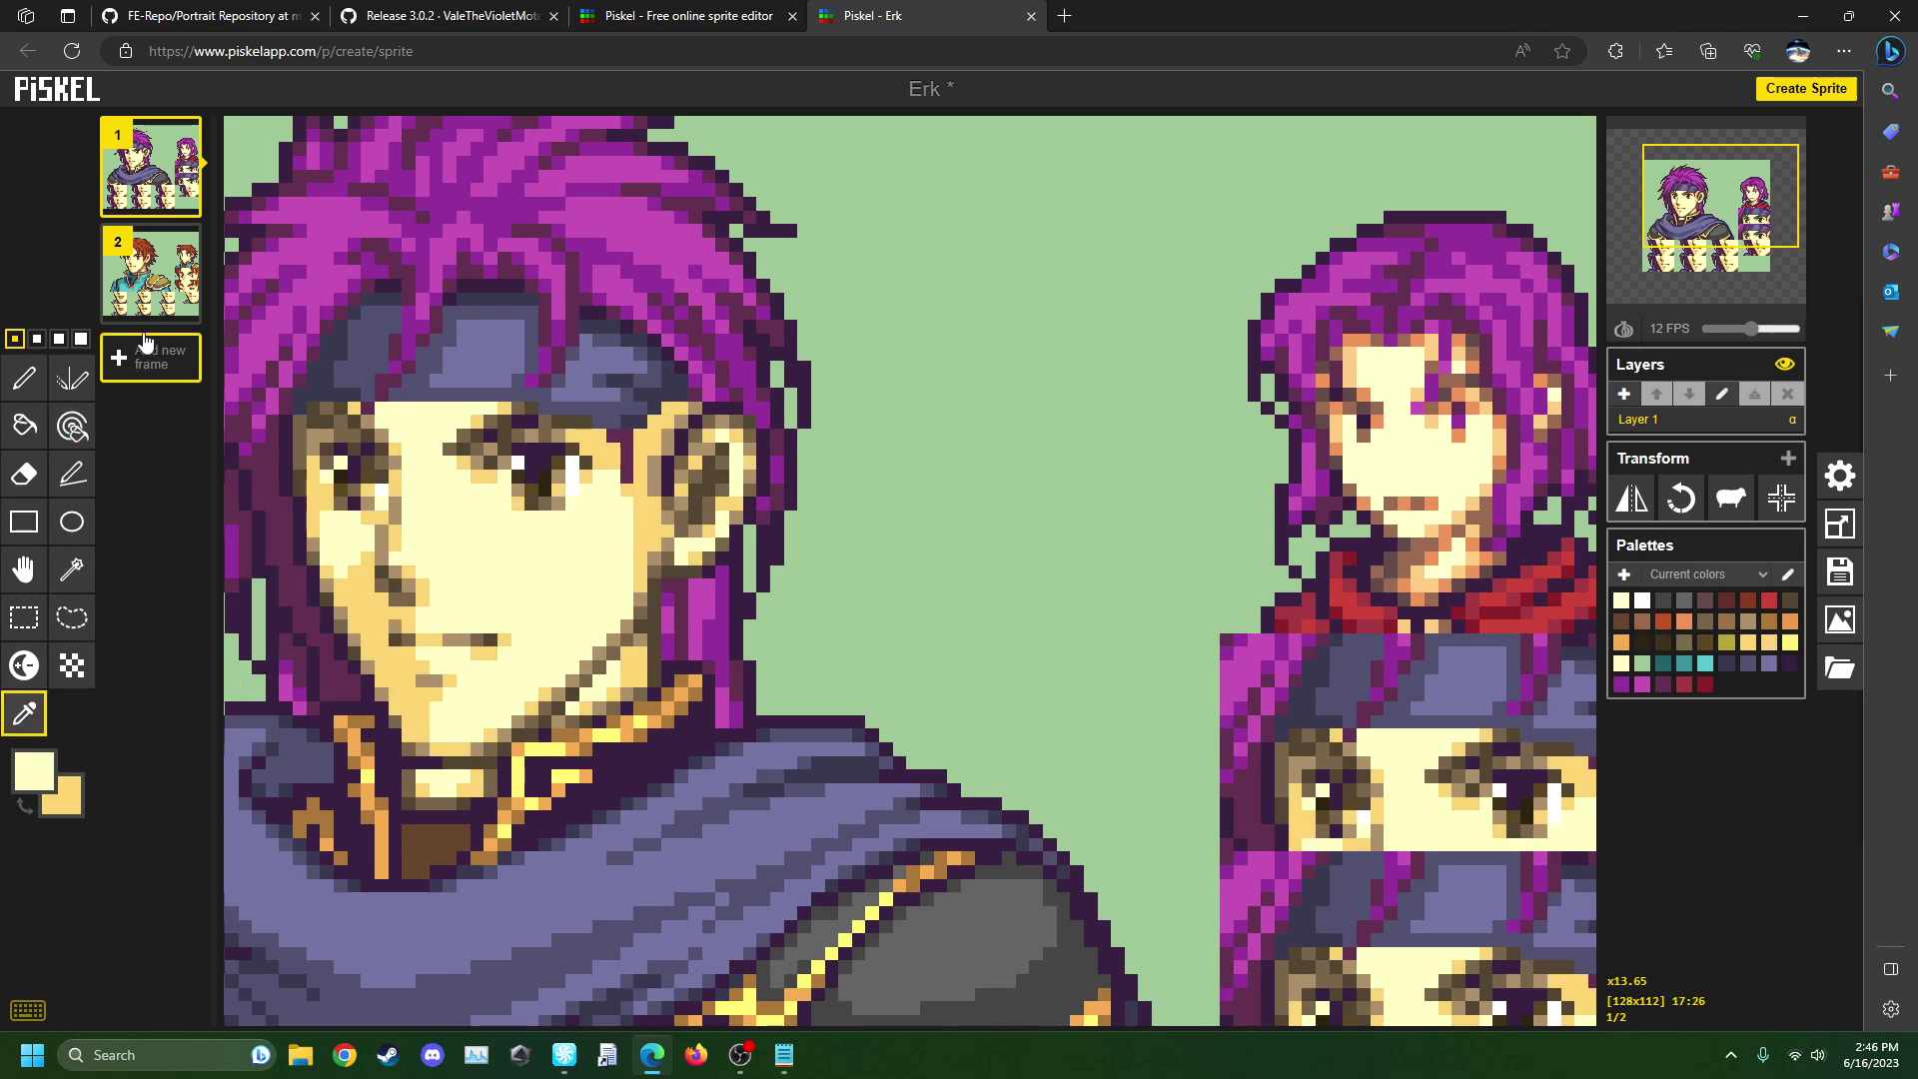
click(142, 284)
click(415, 546)
right_click(394, 545)
click(72, 426)
click(150, 165)
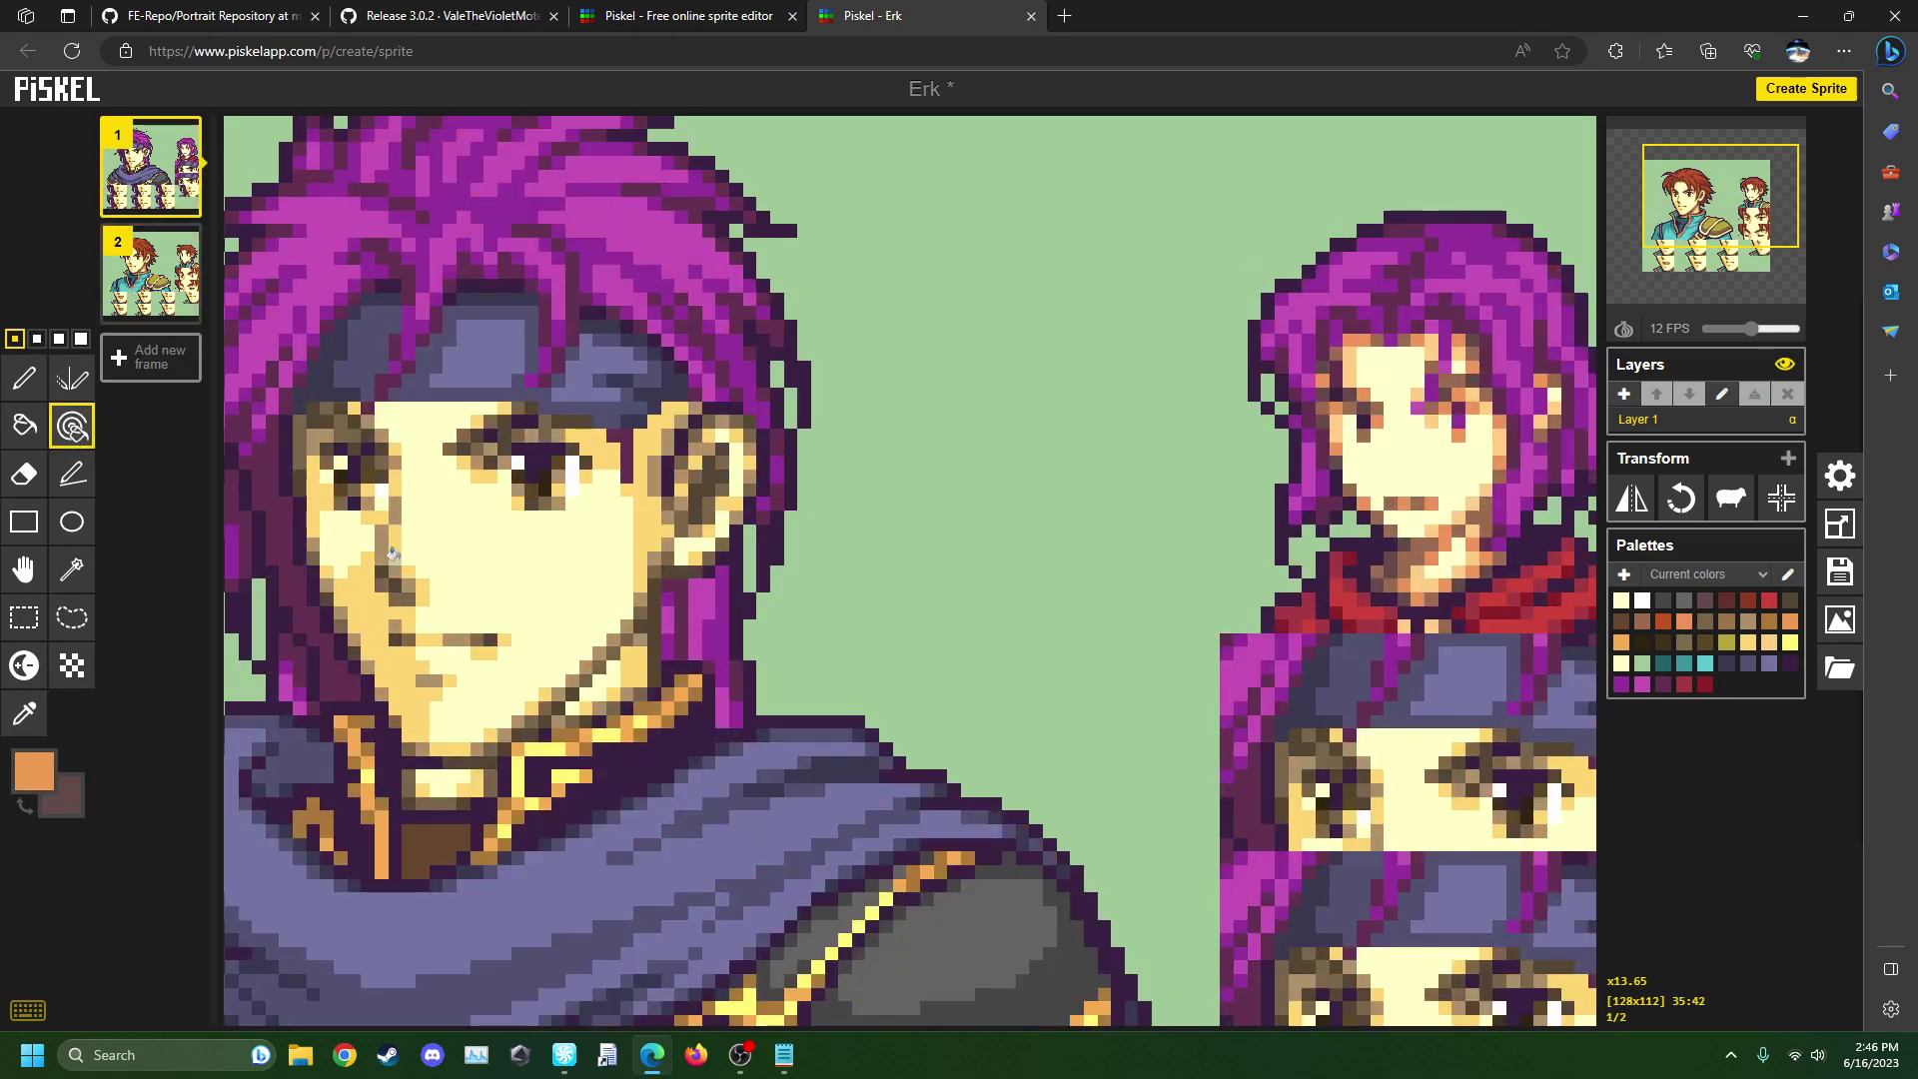
click(384, 567)
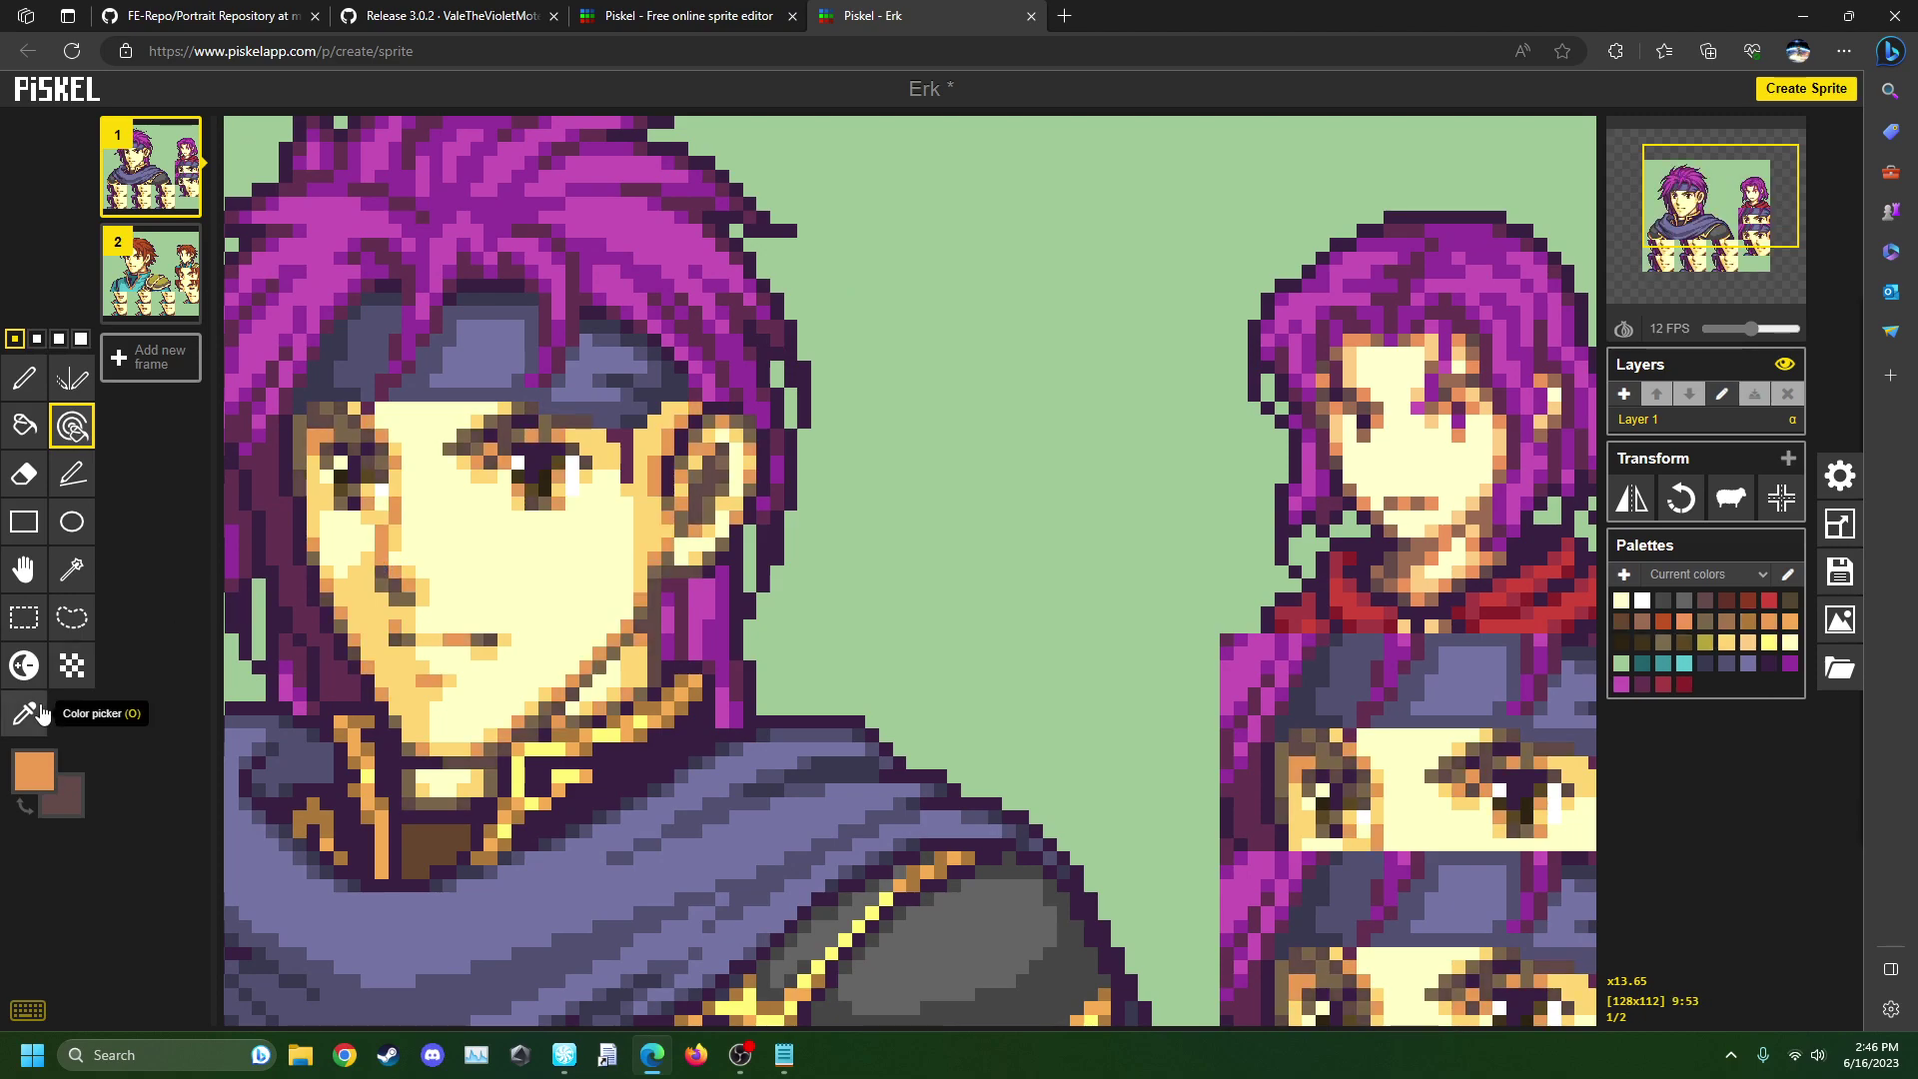
- Replace the remaining mid-brown facial shading with the brown sampled from Wil's face in frame 2
click(38, 709)
click(150, 272)
click(398, 559)
click(72, 426)
click(160, 168)
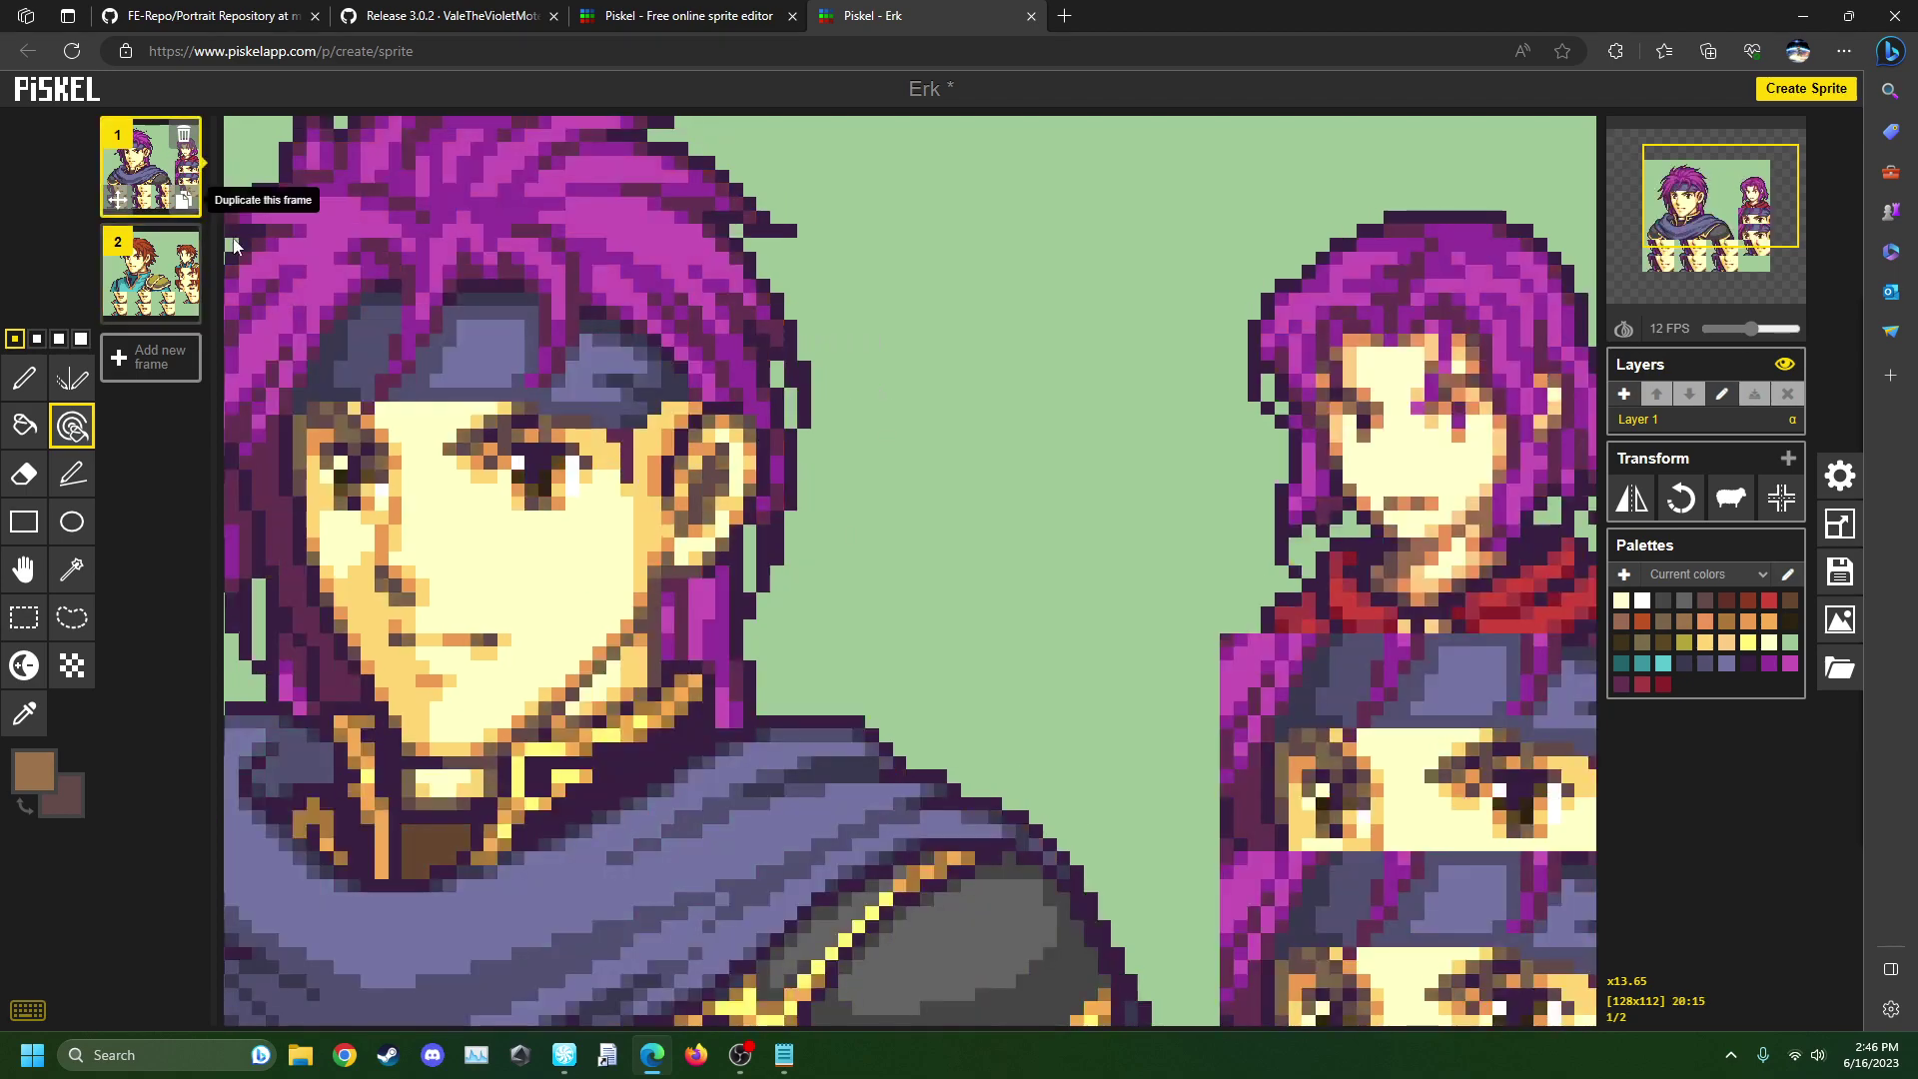
click(375, 580)
- Recolor the blue scarf and headband, including their darkest shadows, with the red shades from Erk's cape in the small portrait
scroll(785, 668, down, 2)
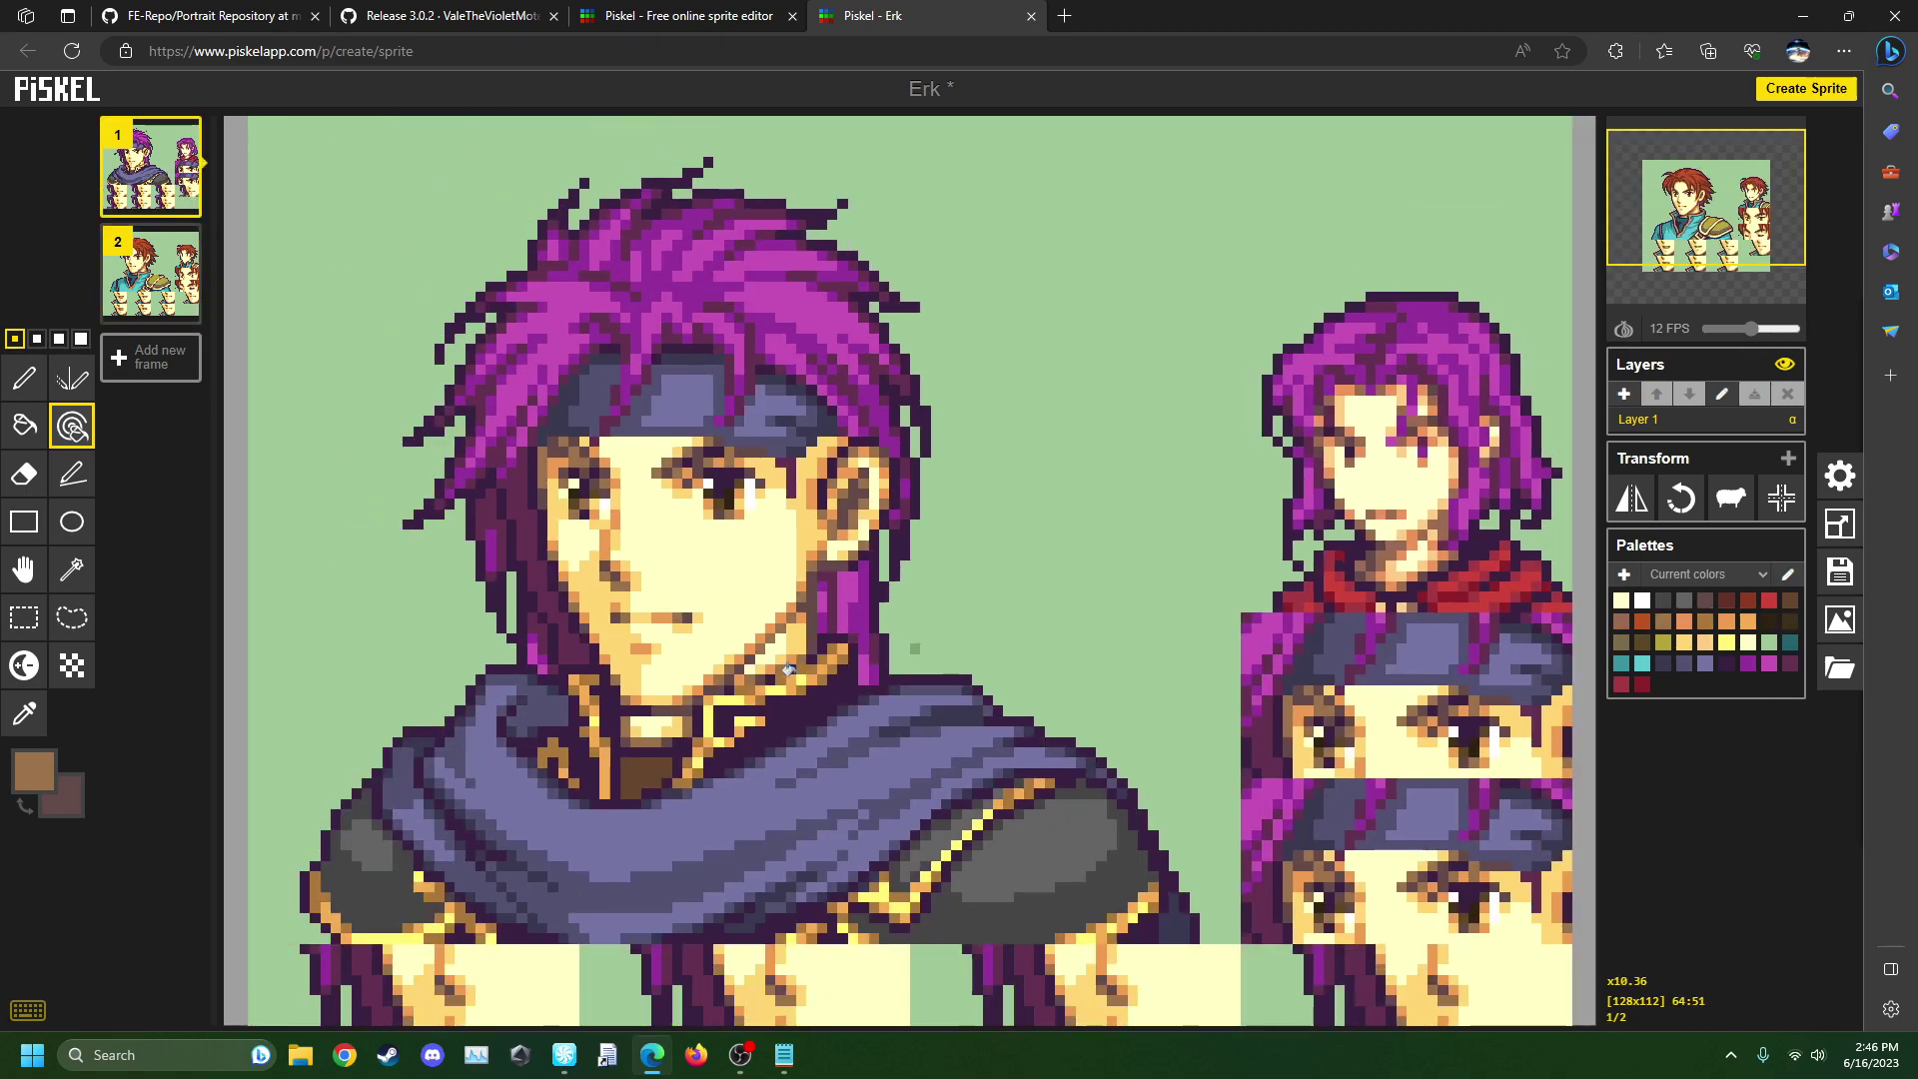
scroll(789, 667, up, 2)
click(24, 712)
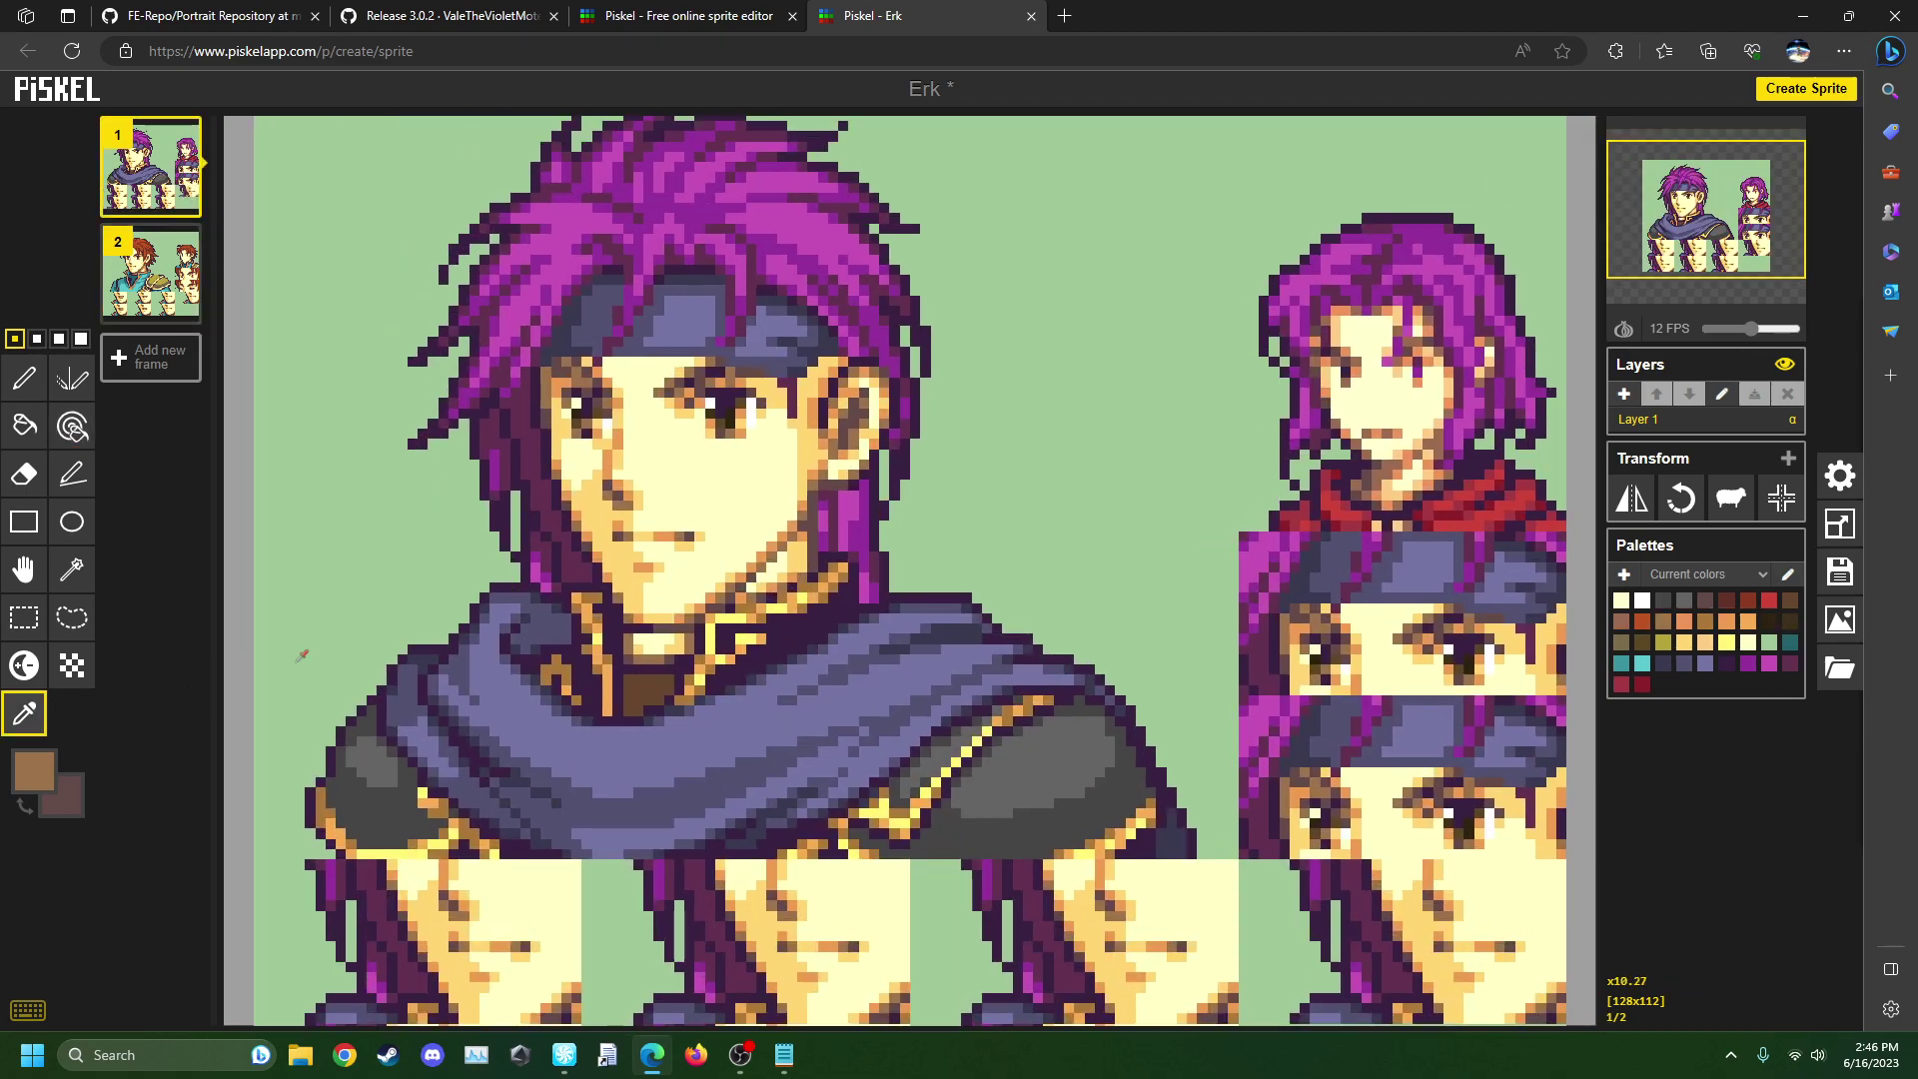
scroll(1454, 477, up, 1)
click(1511, 527)
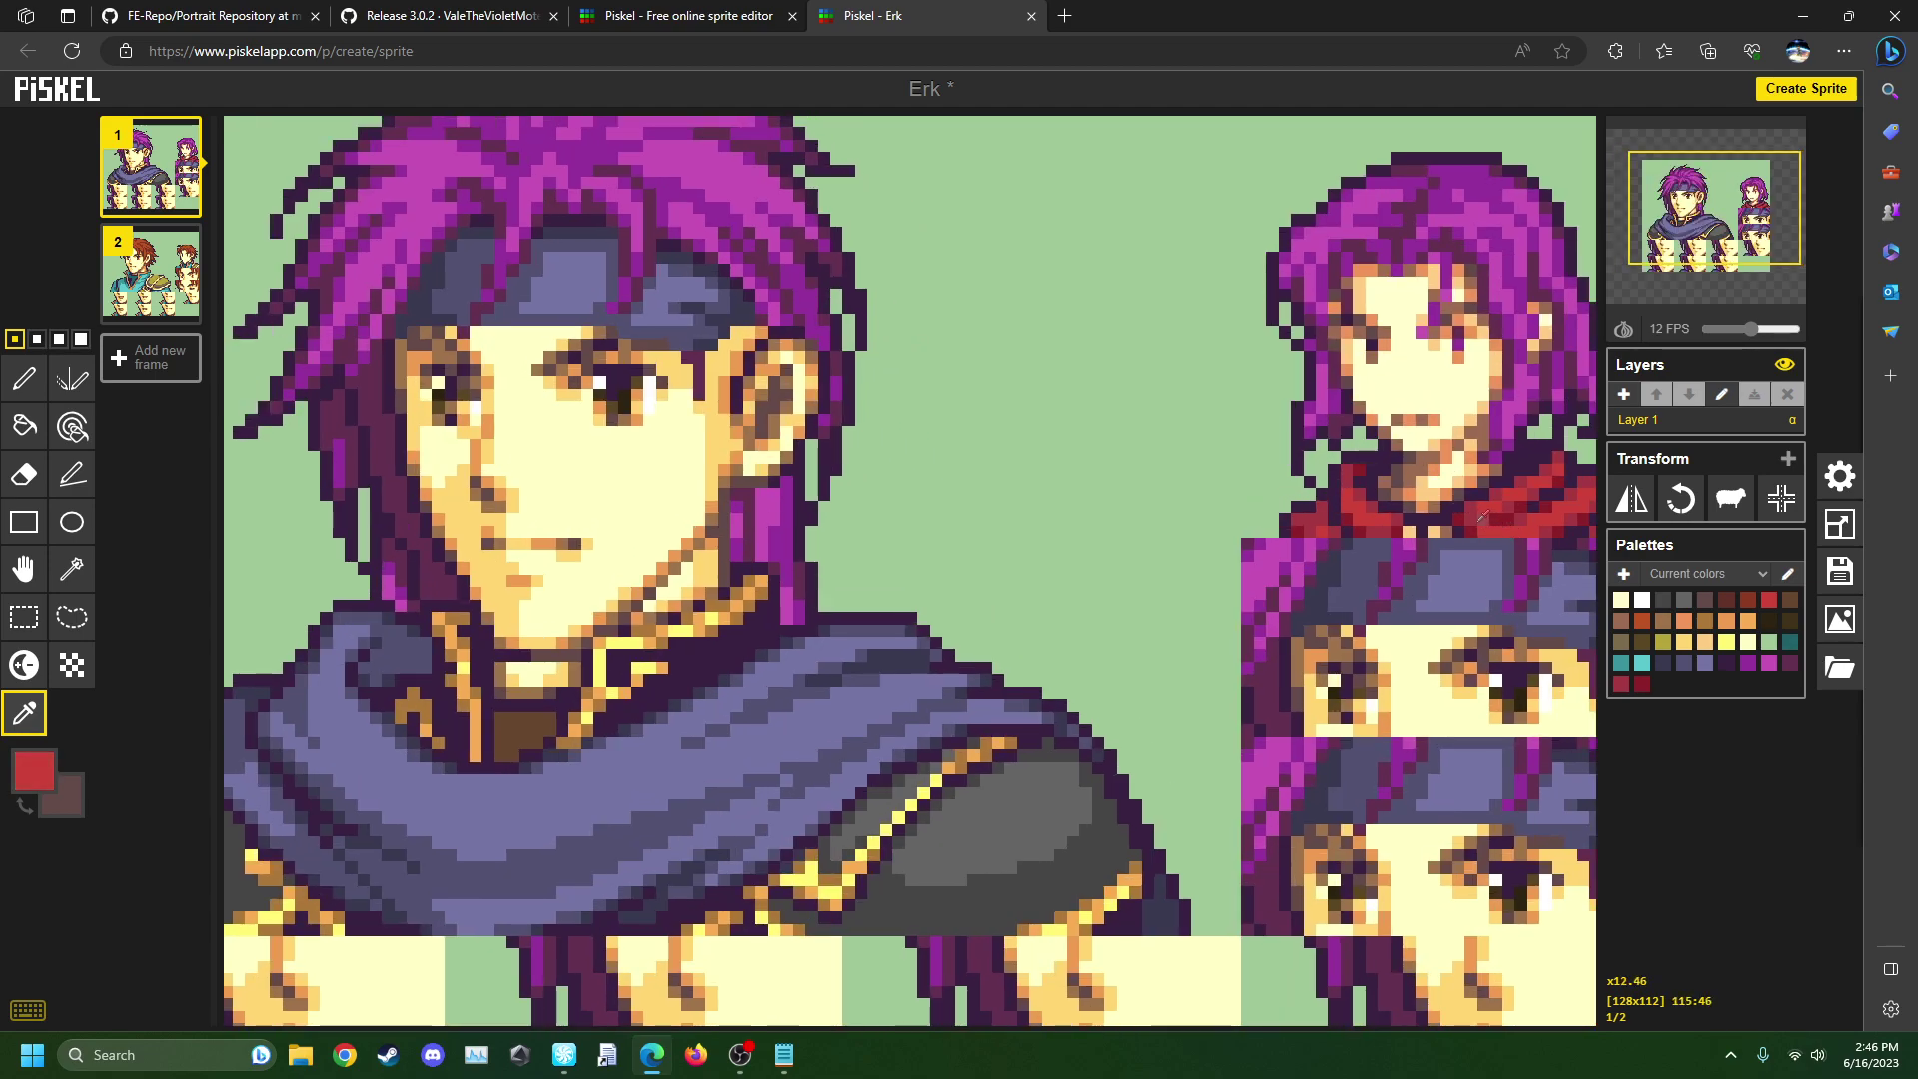
click(72, 426)
click(693, 737)
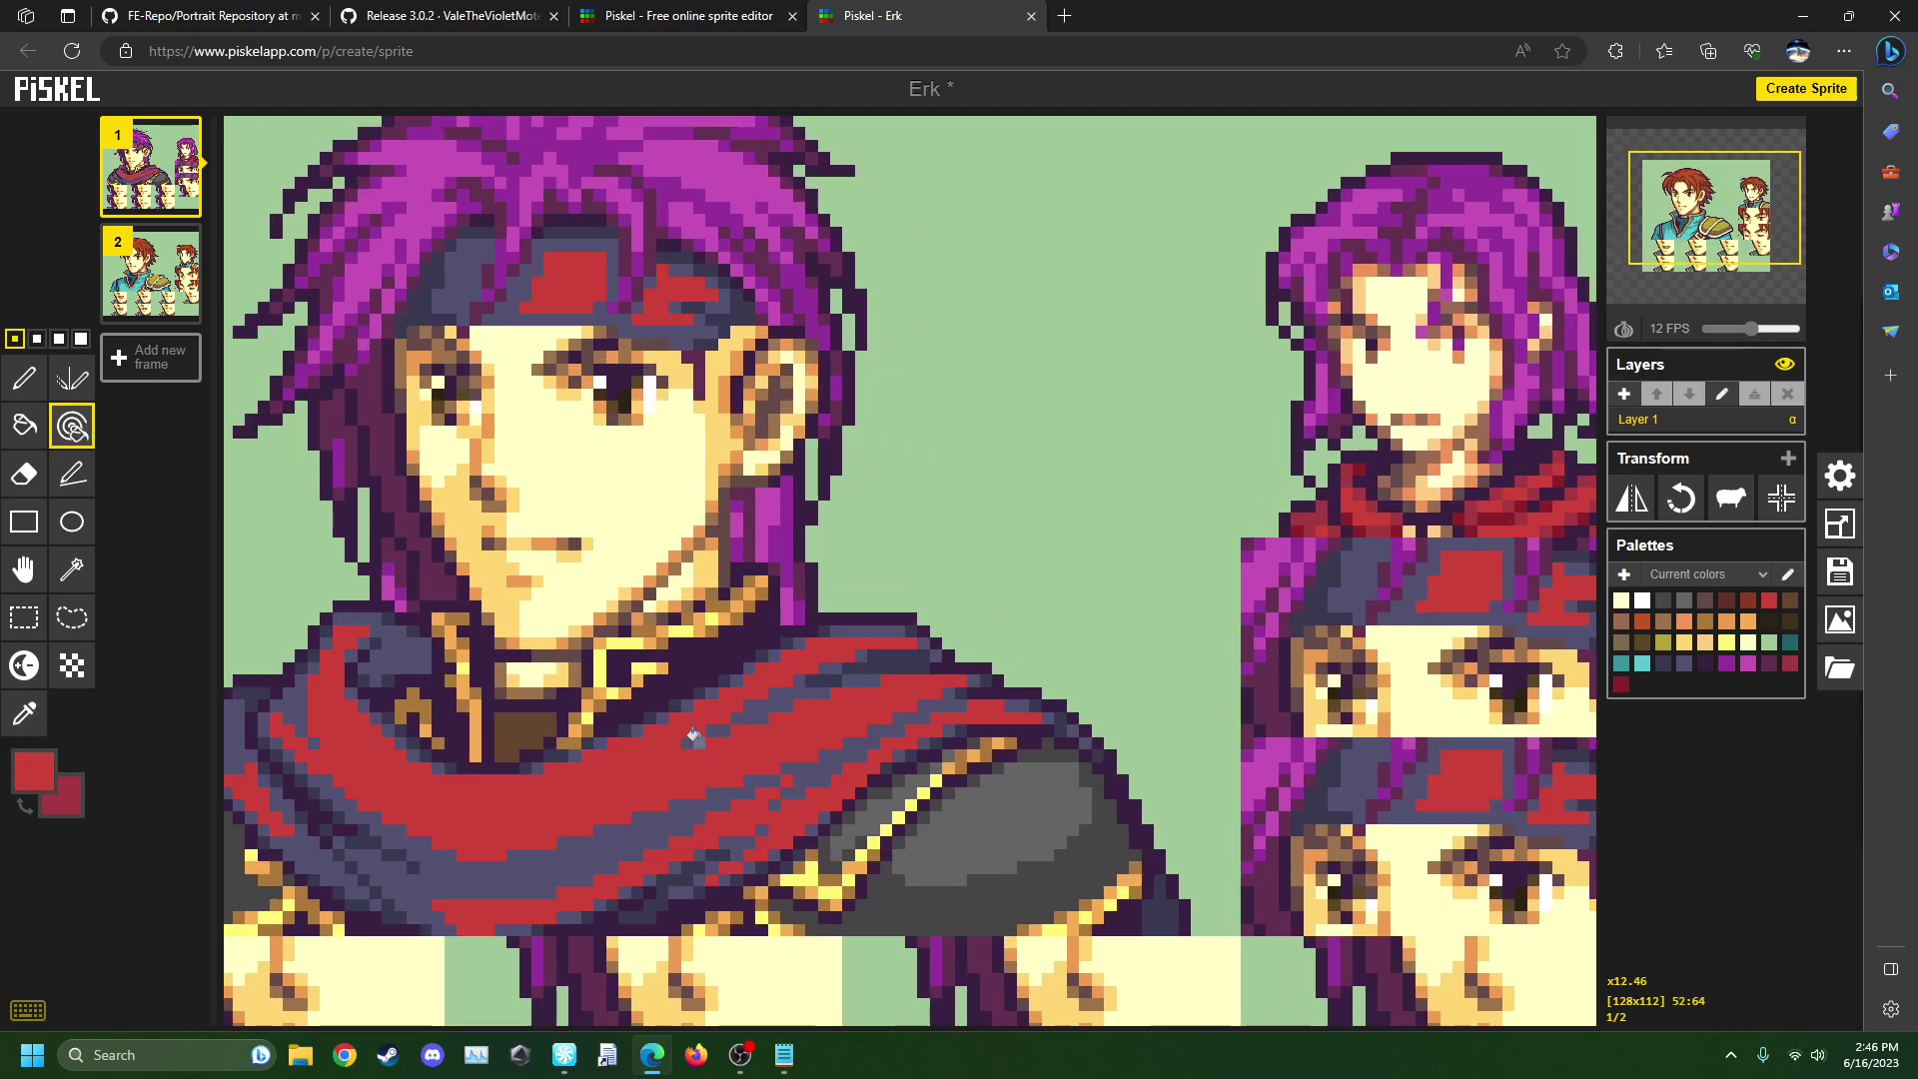
key(o)
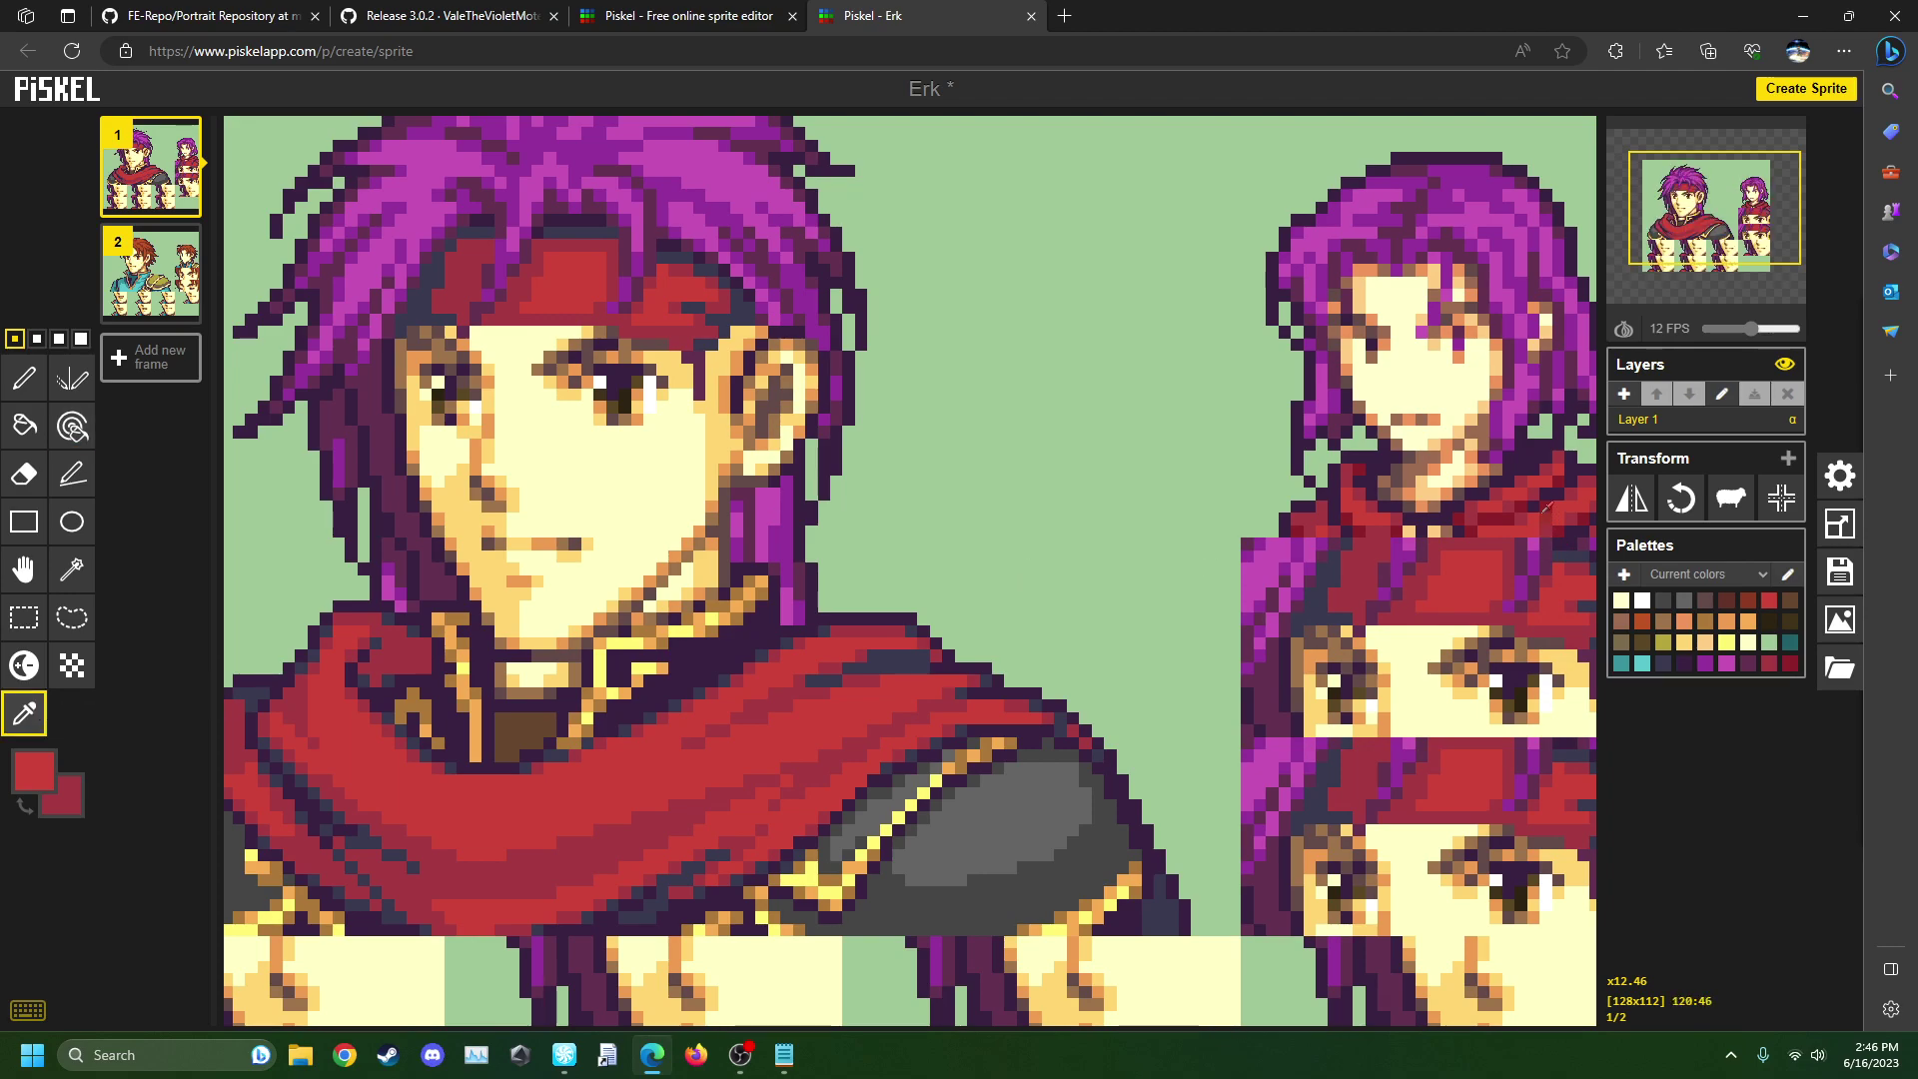
click(1511, 519)
click(72, 425)
click(830, 676)
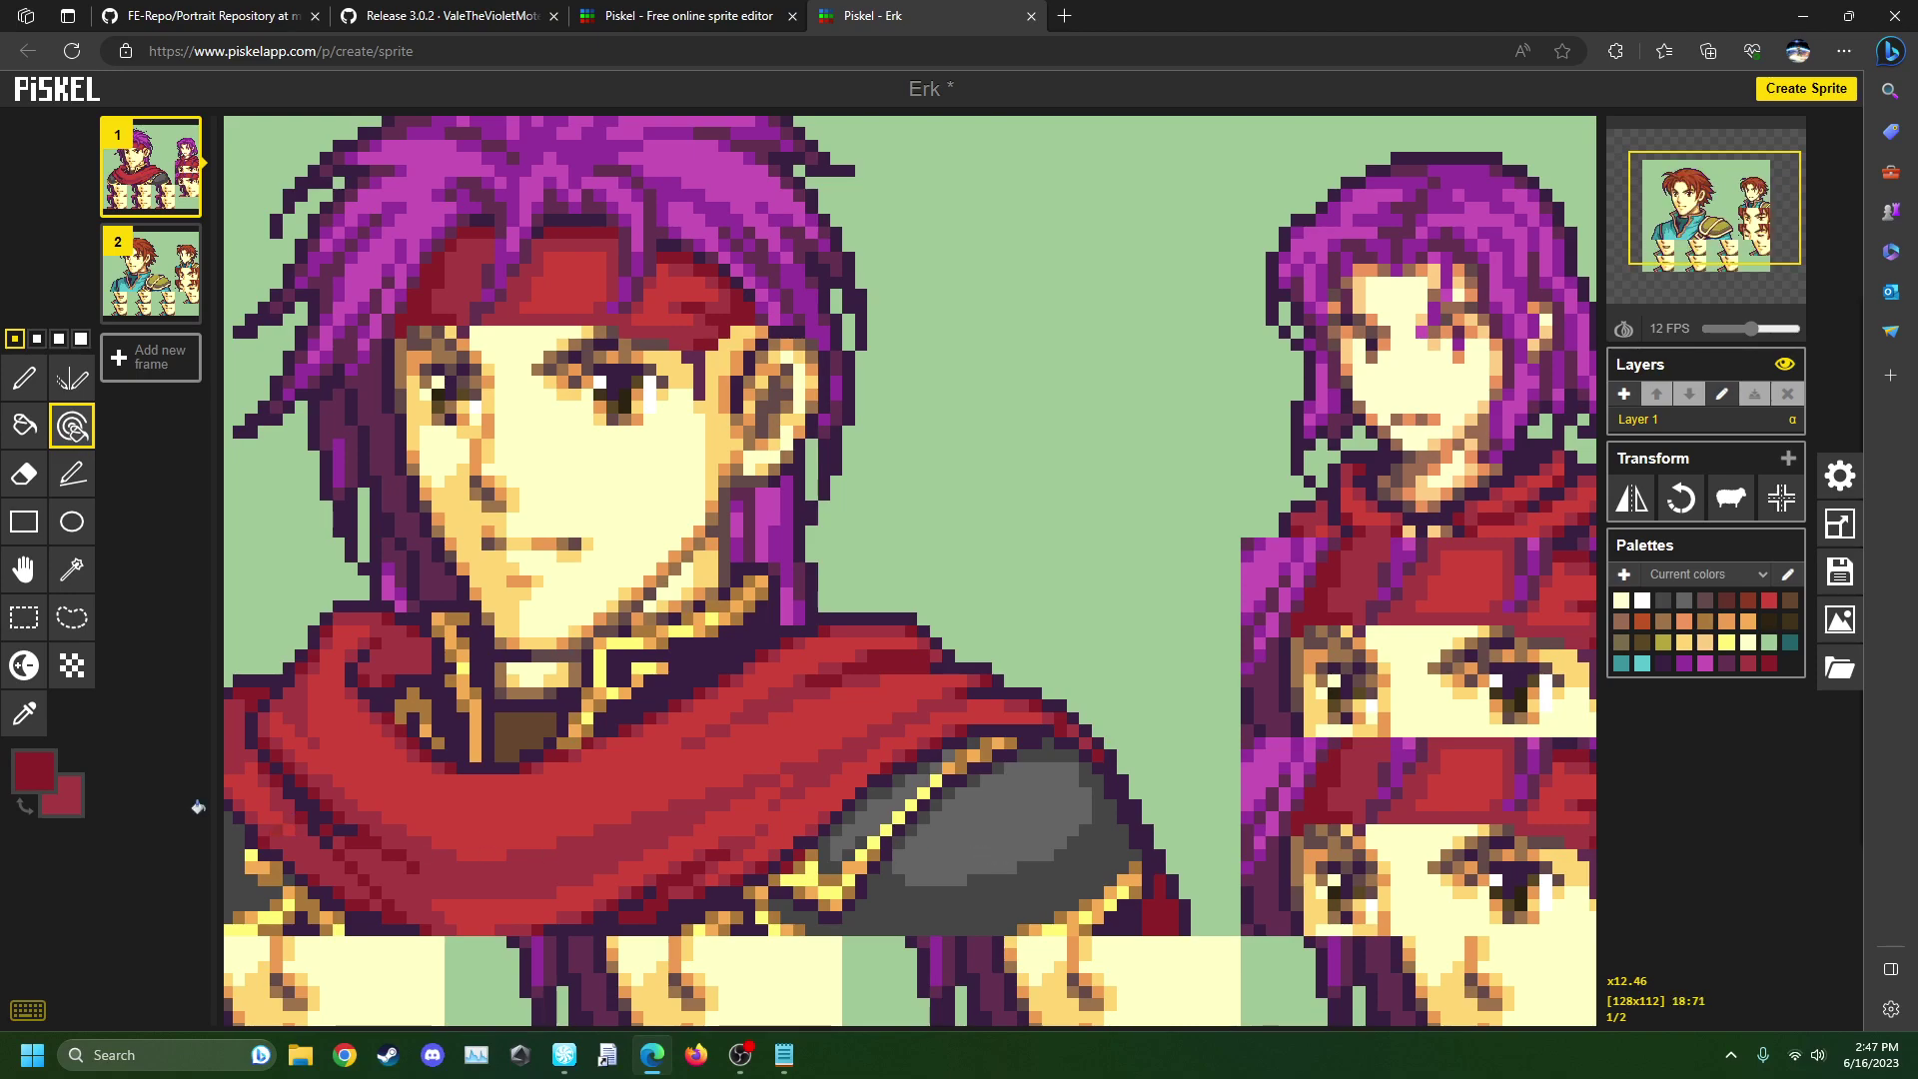
- Resize the canvas to 95 by 79 px without scaling its content, keeping the upper-left anchor, and delete Wil's frame
scroll(634, 642, up, 4)
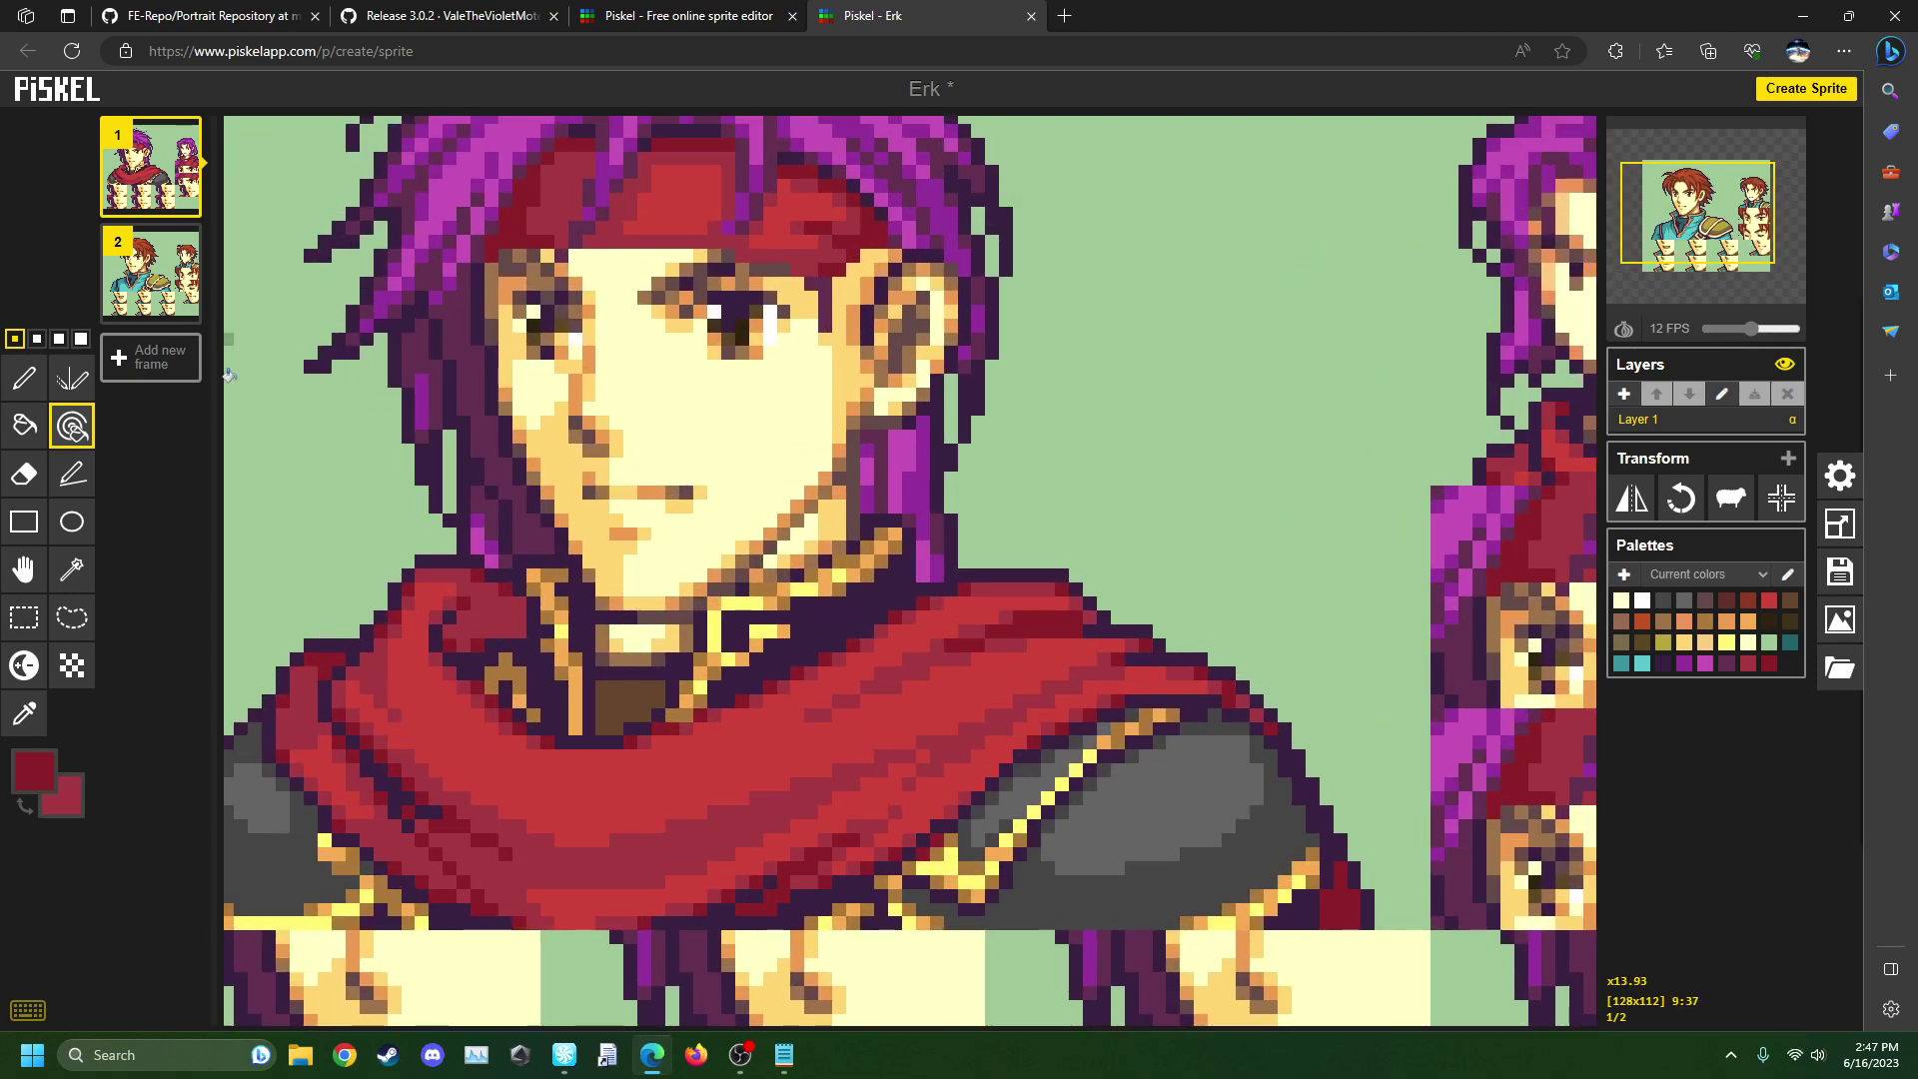
scroll(628, 584, up, 3)
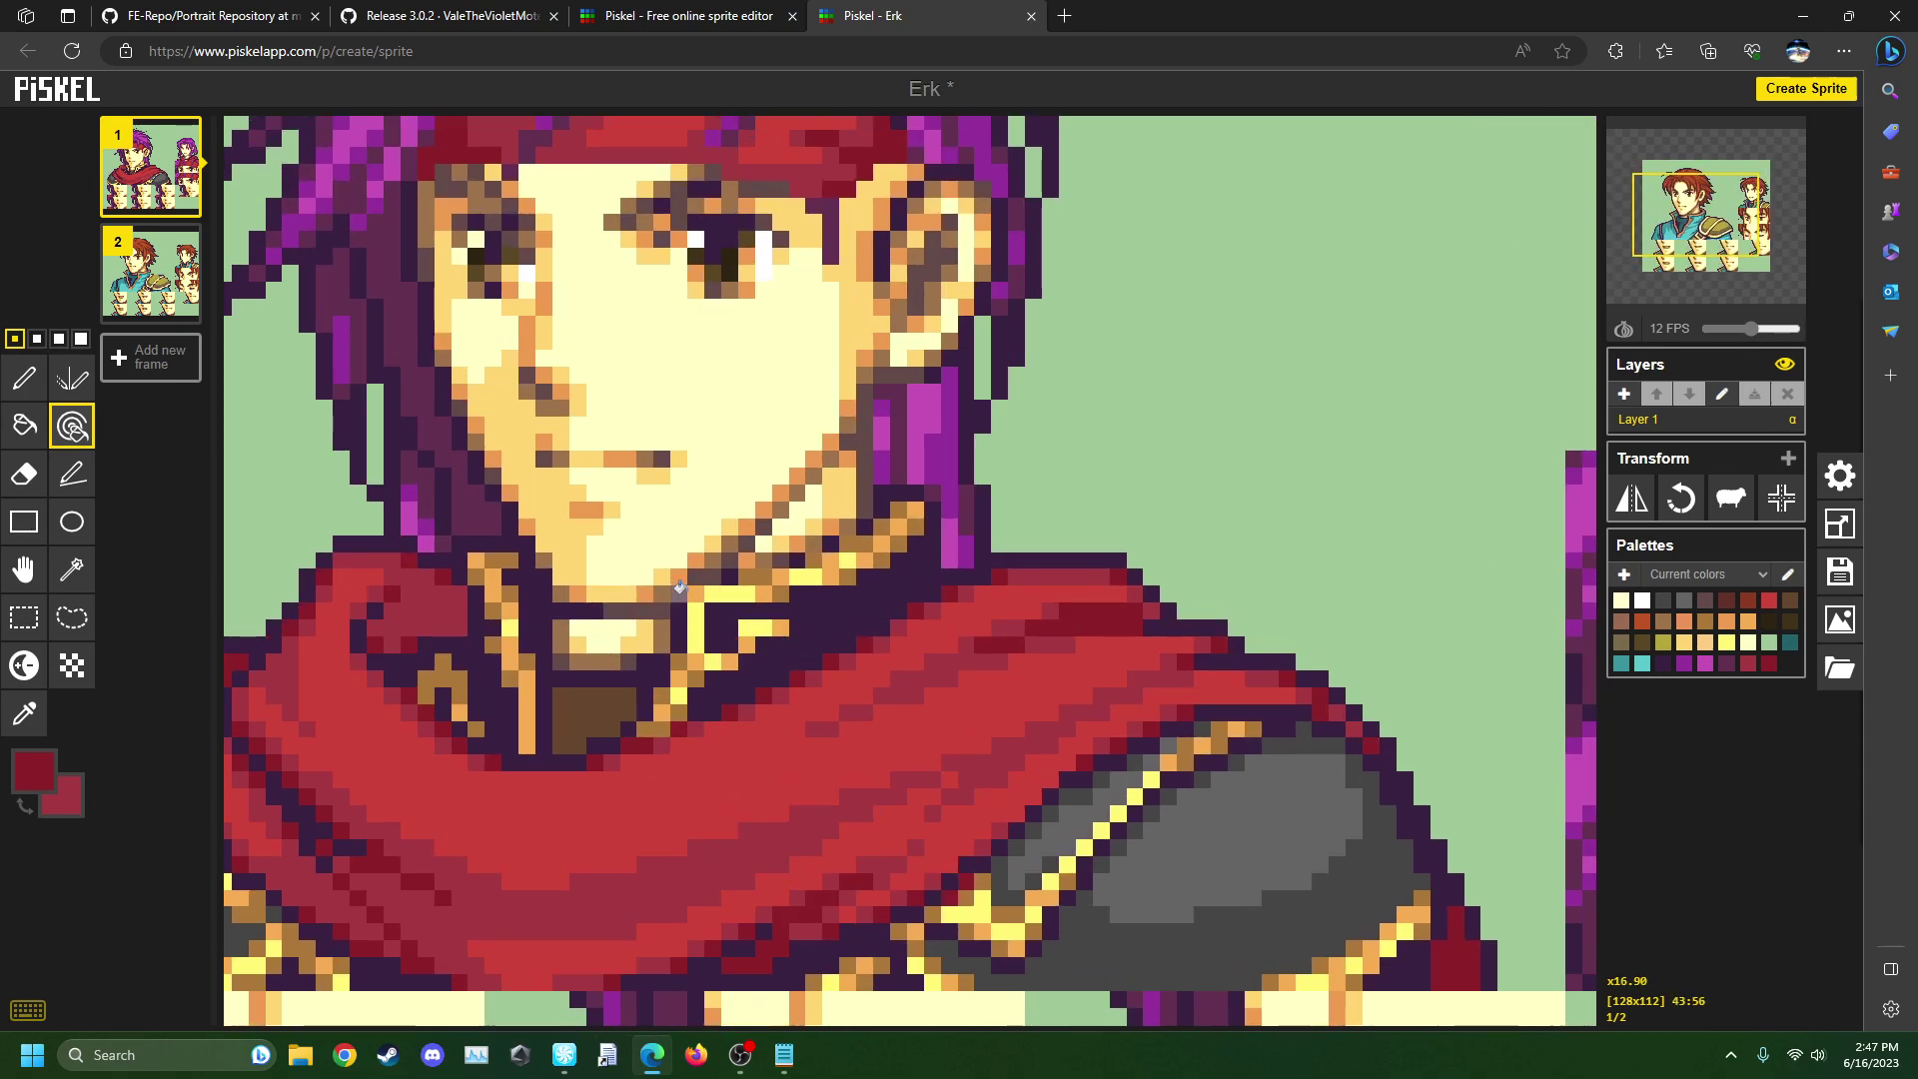
scroll(708, 586, down, 2)
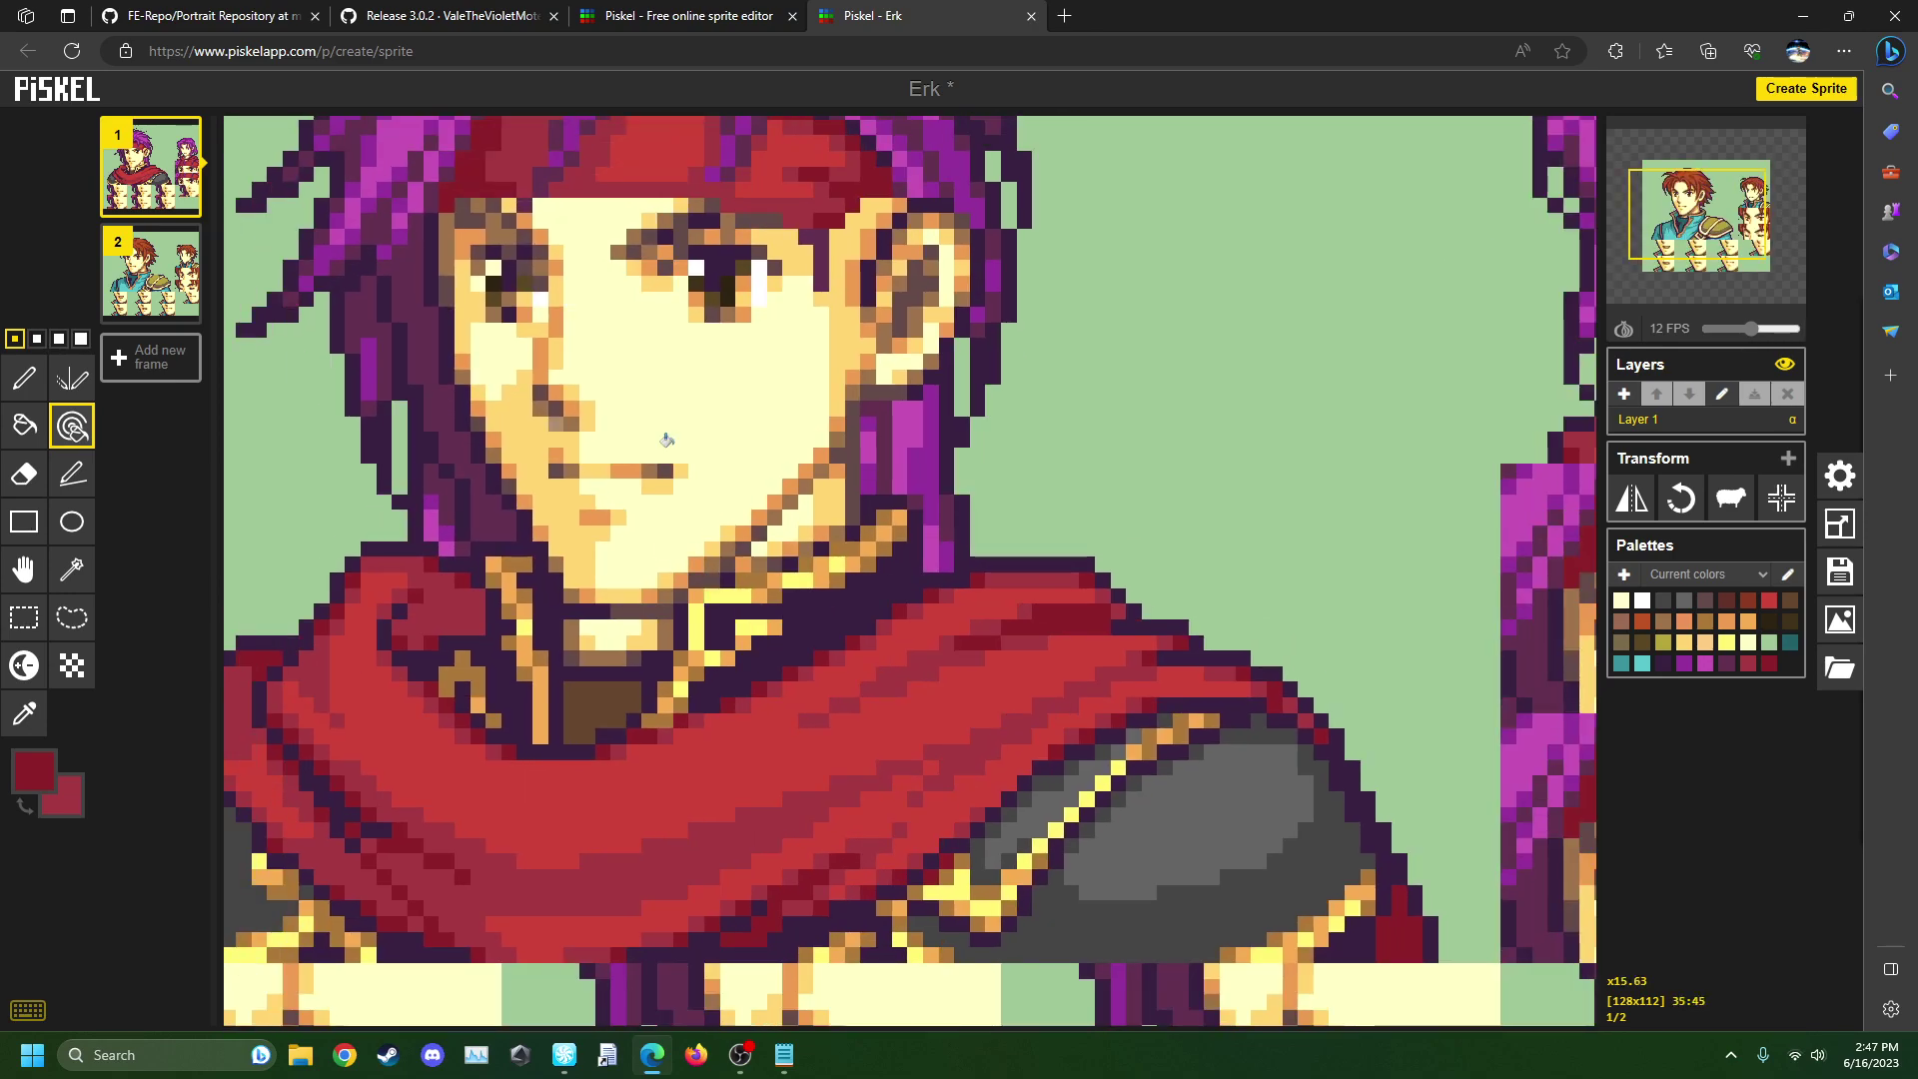
click(1840, 530)
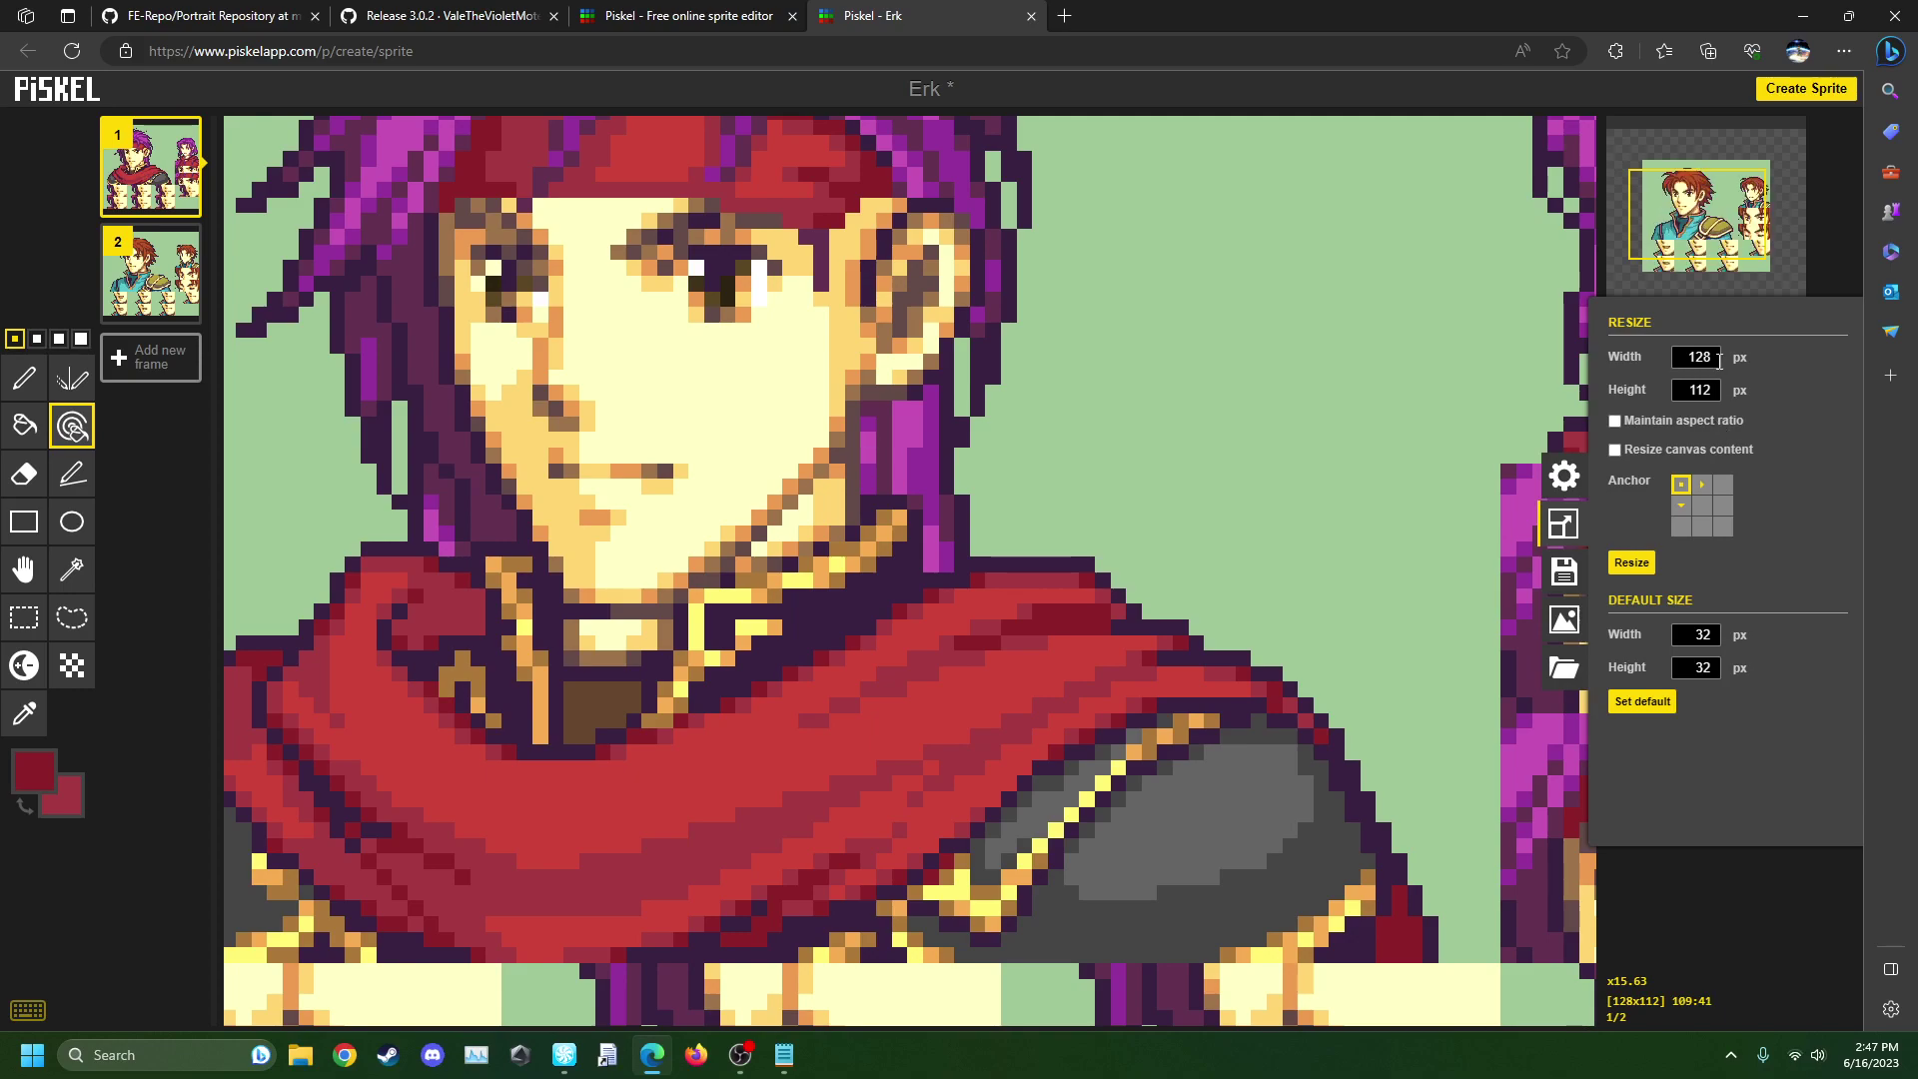
scroll(1365, 883, down, 1)
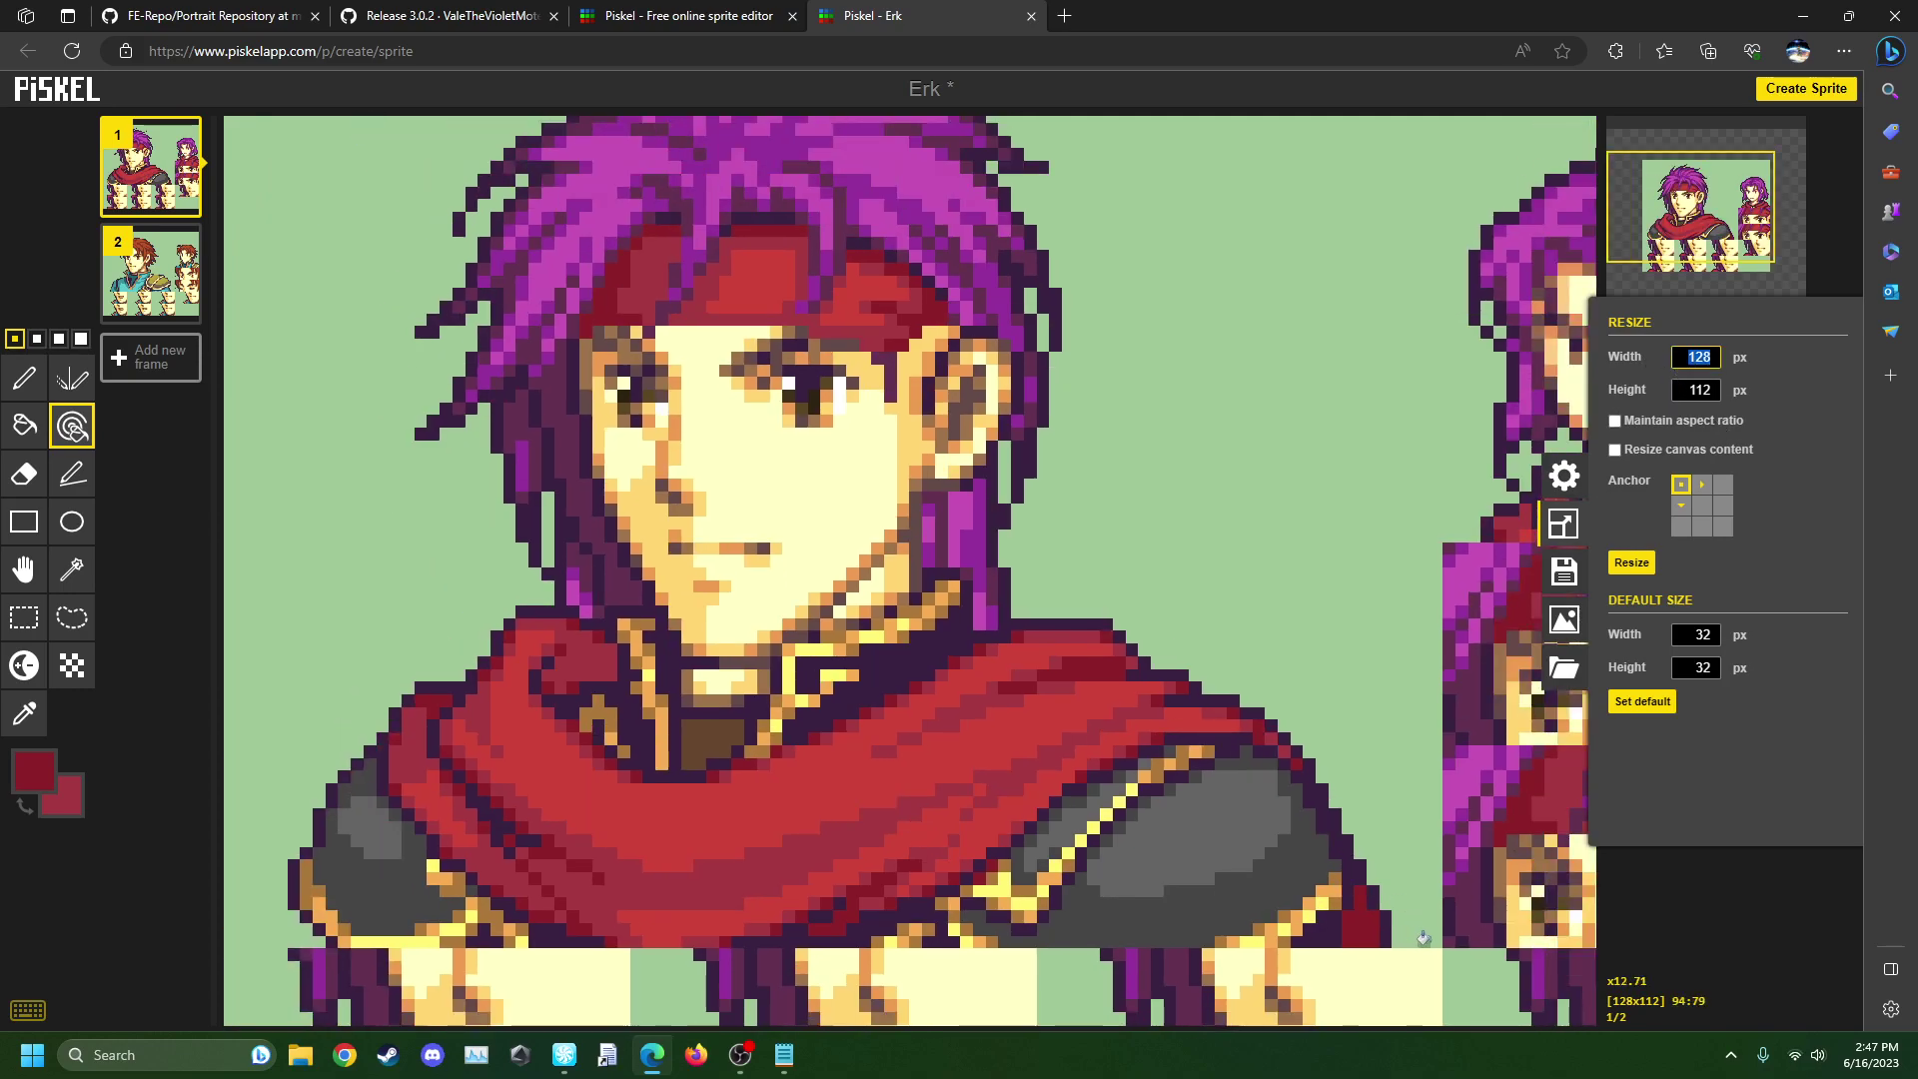
text(95)
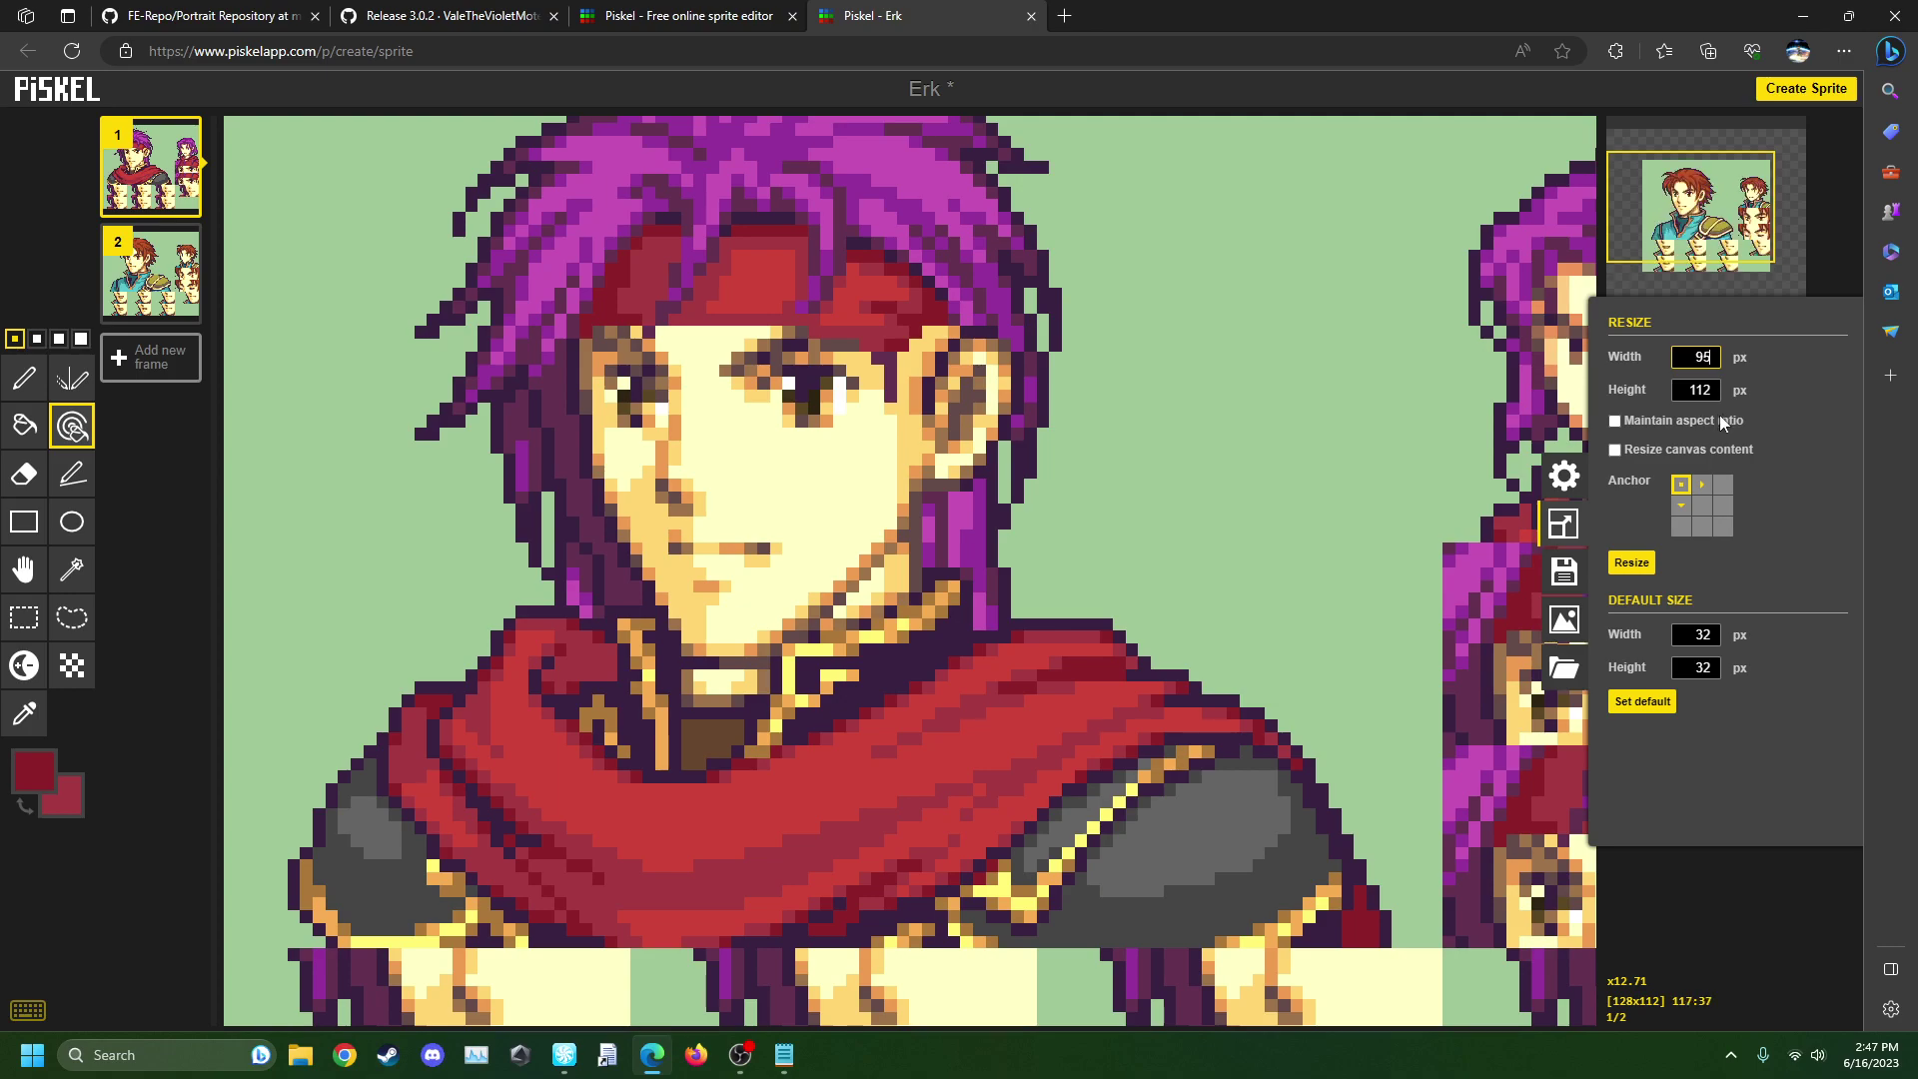
key(Tab)
text(79)
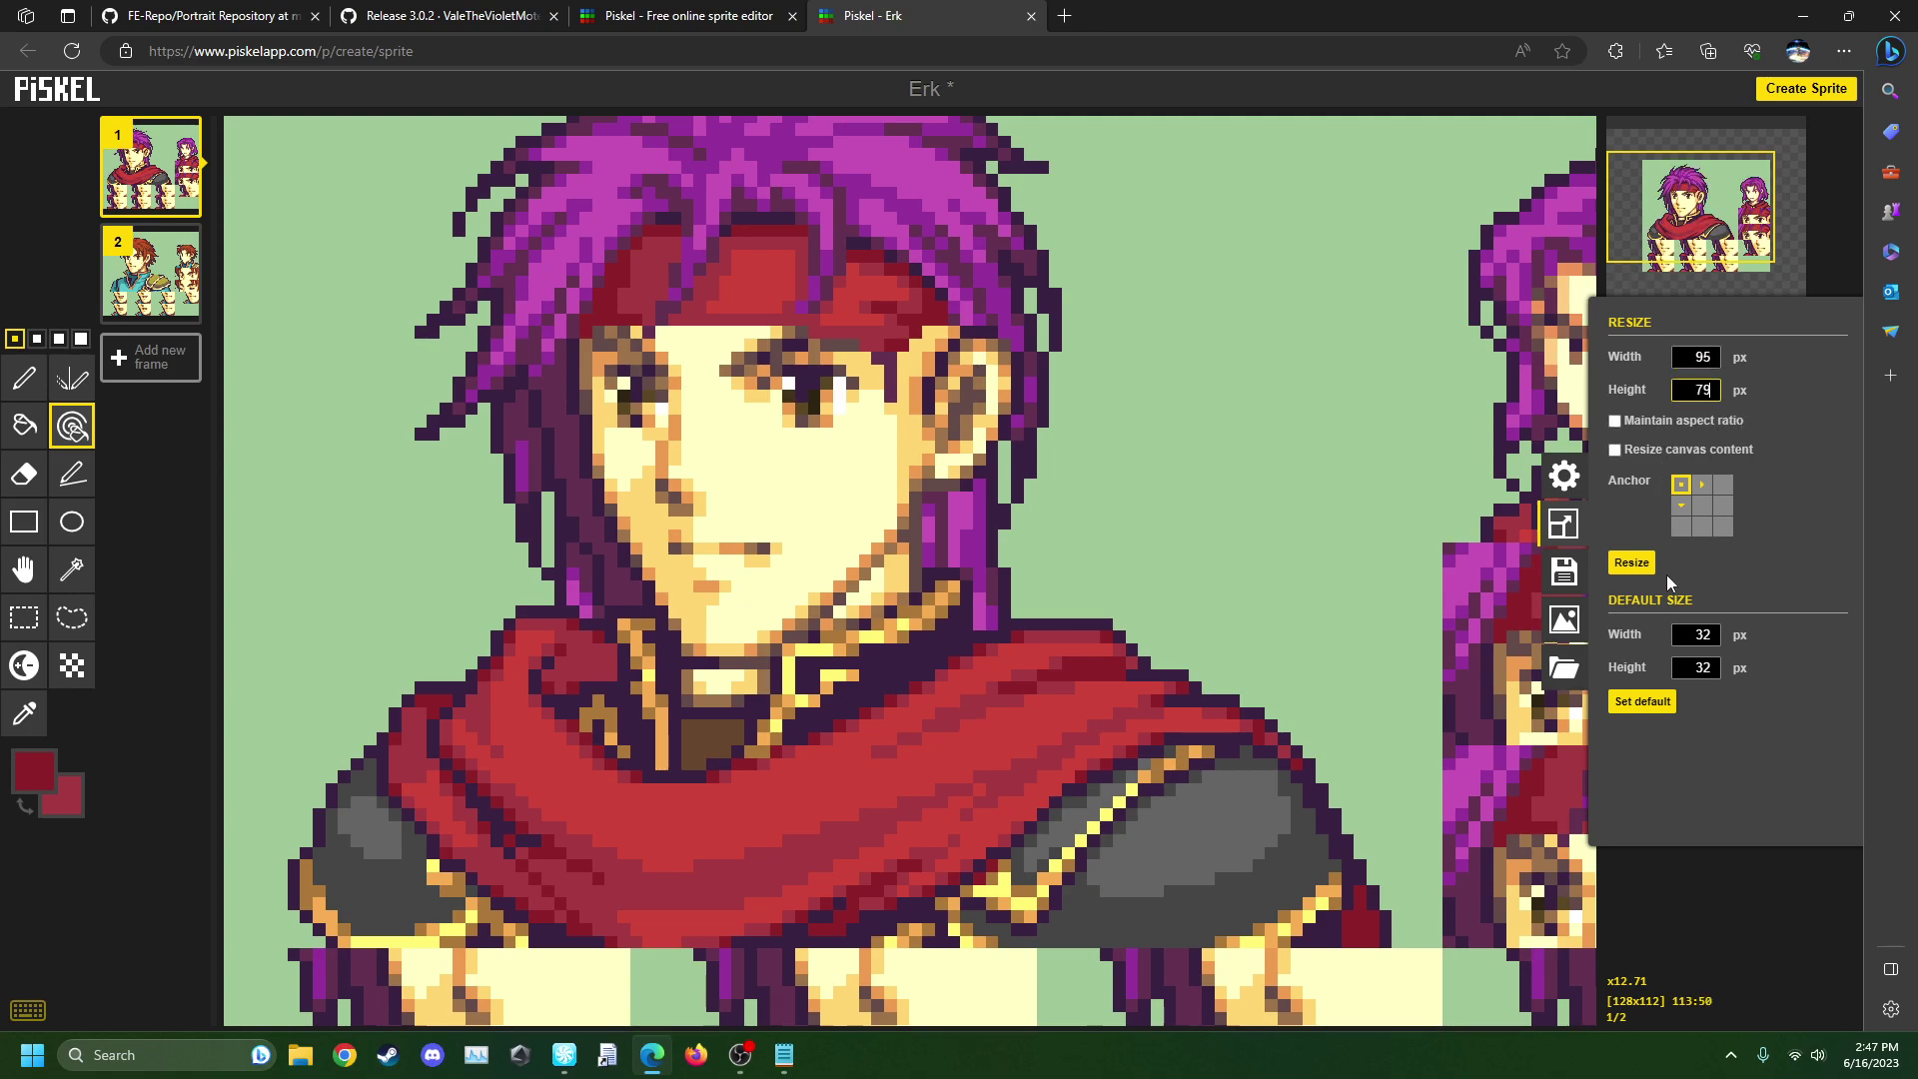
click(1631, 562)
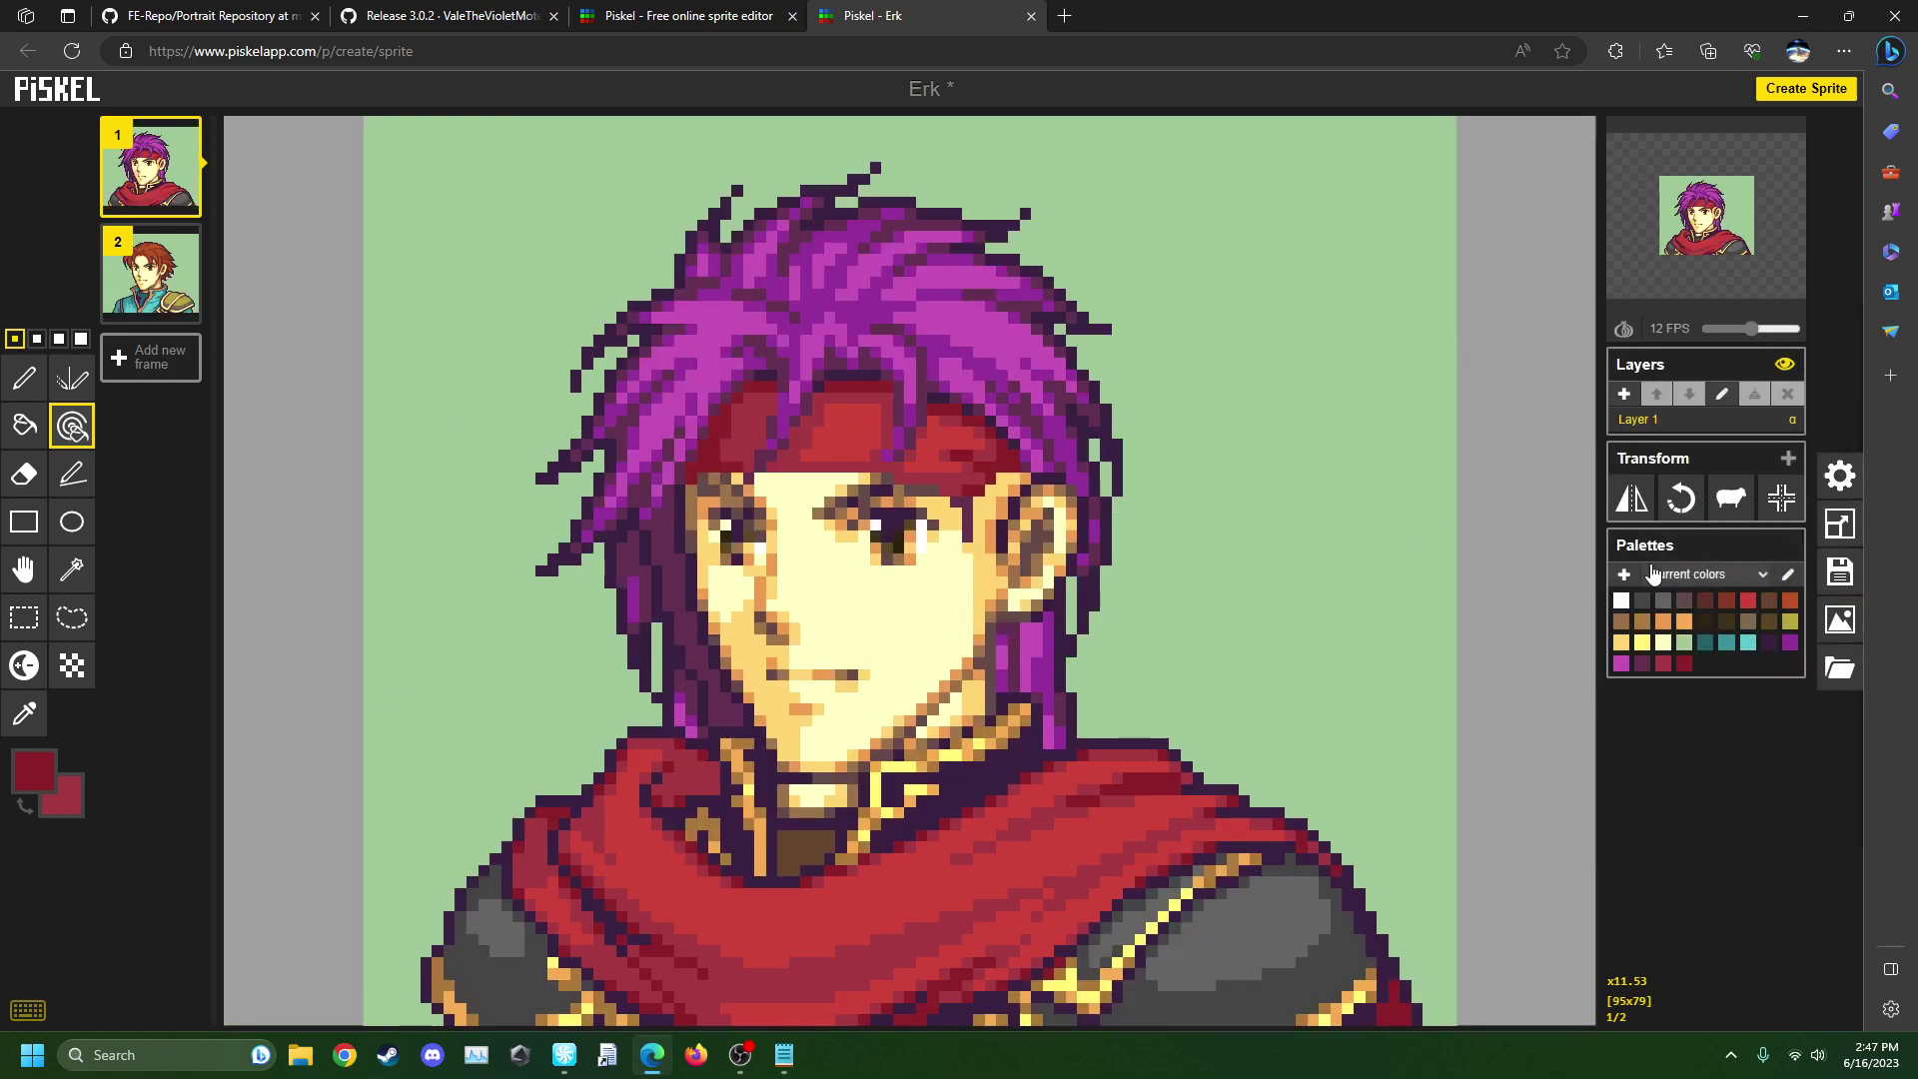
click(184, 241)
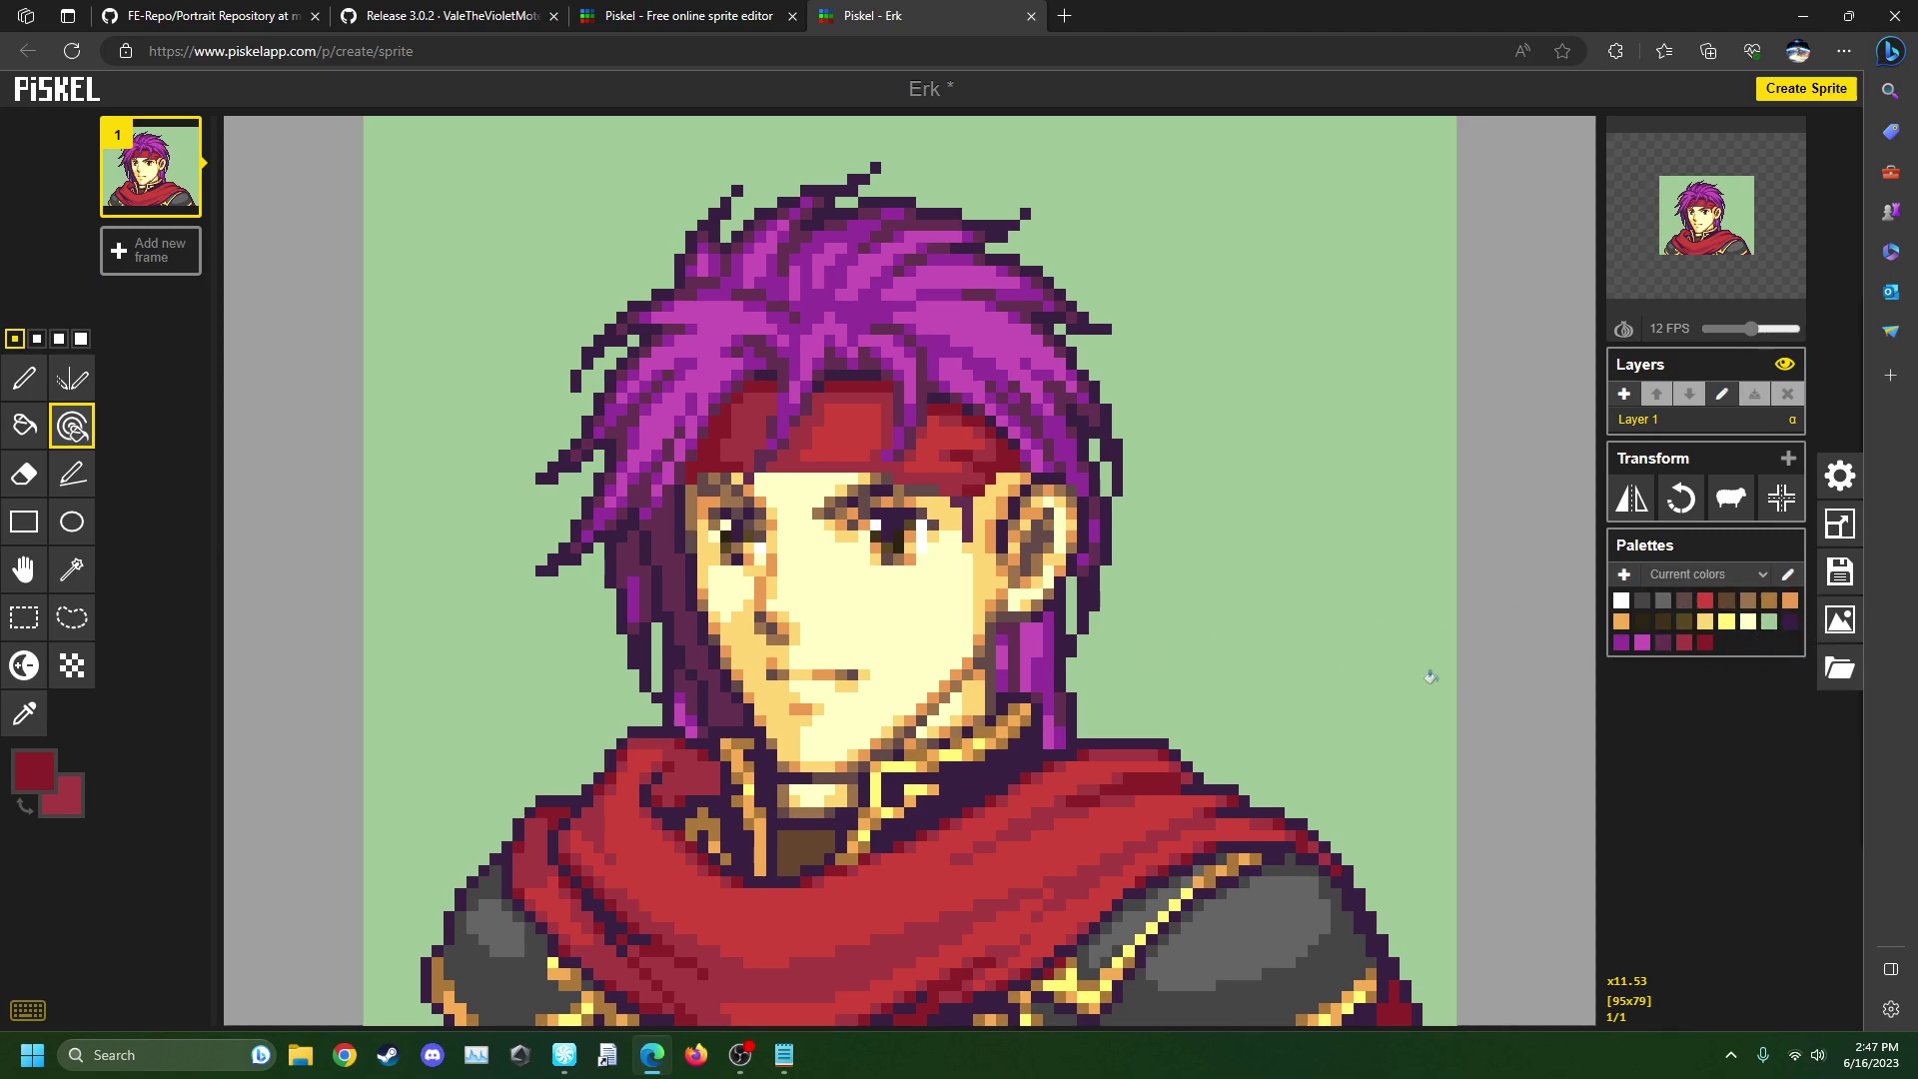
- Undo the deletion of Wil's frame and the canvas resize
key(ctrl+z)
key(ctrl+z)
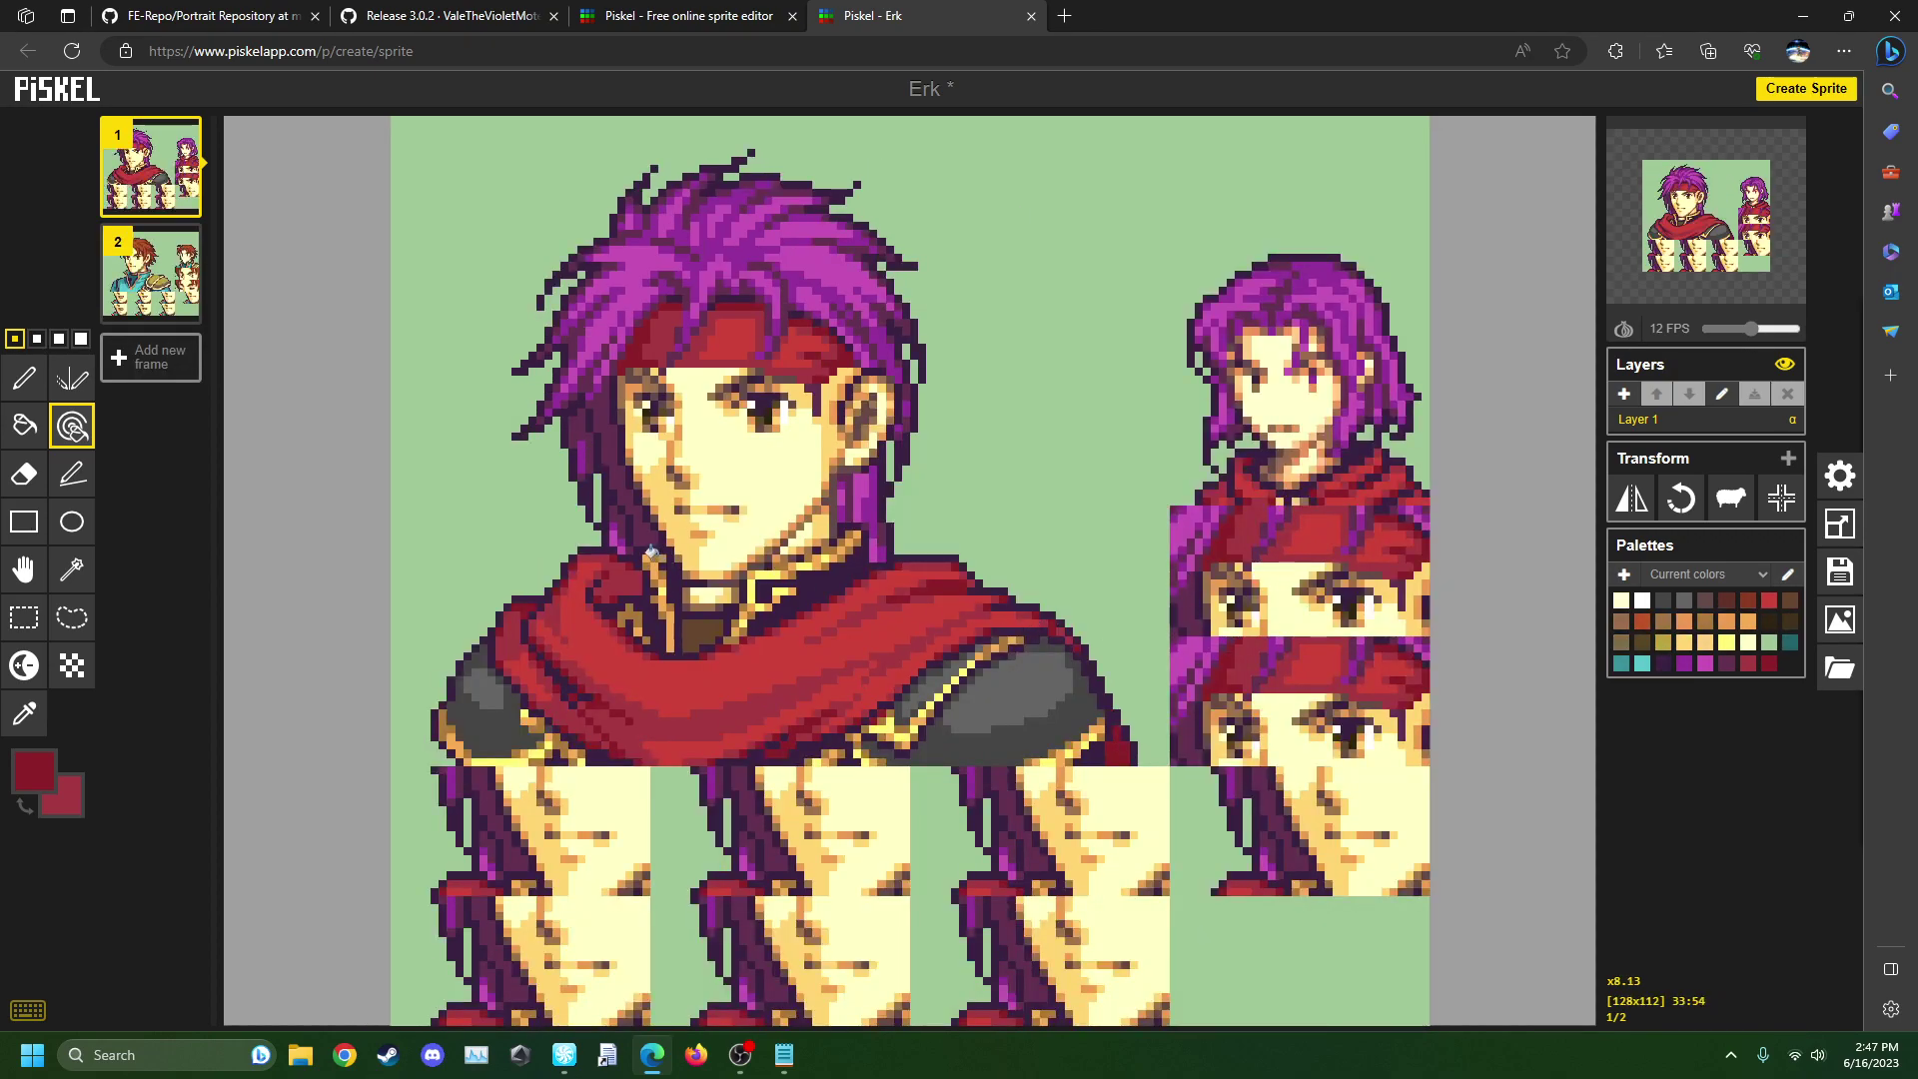
- Replace the bright yellow and orange-gold of the collar and shoulder trim with the cream and light tan sampled from the face
scroll(905, 557, up, 2)
scroll(597, 579, up, 1)
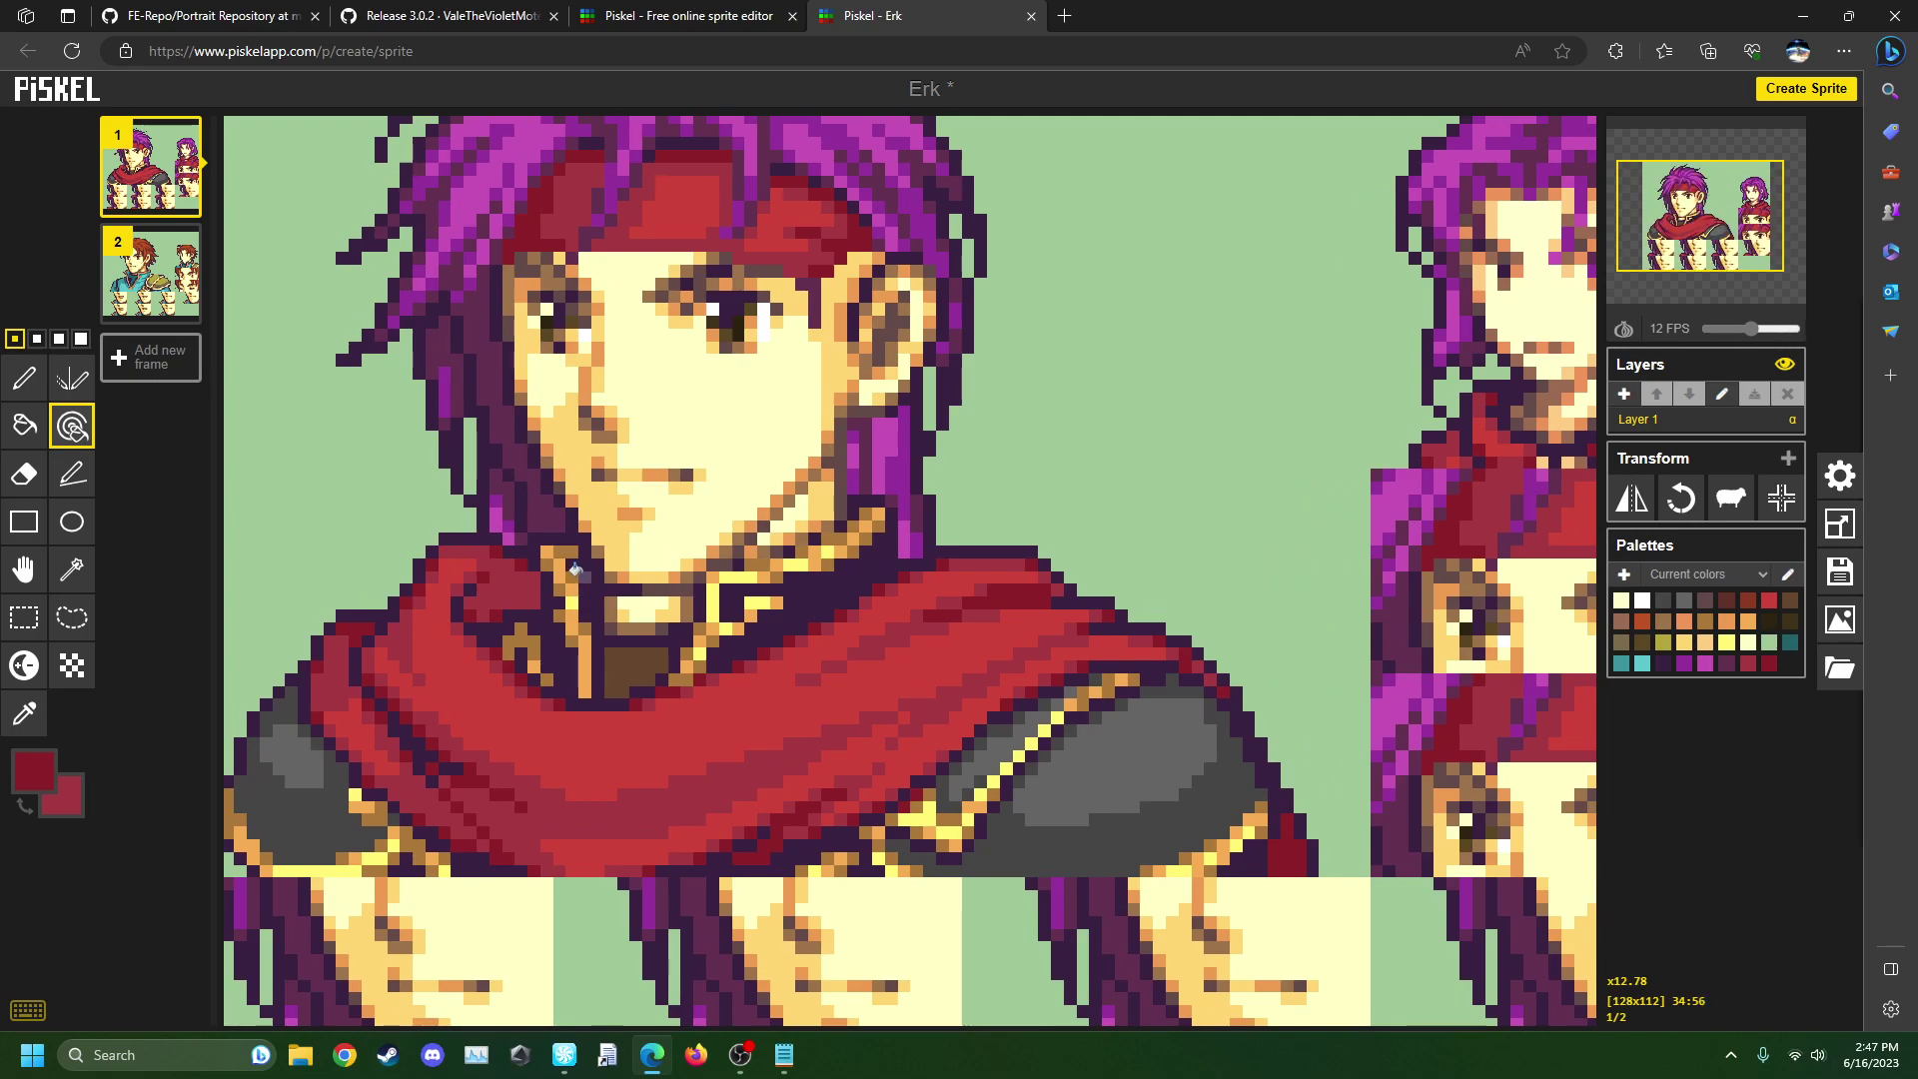
scroll(680, 634, up, 2)
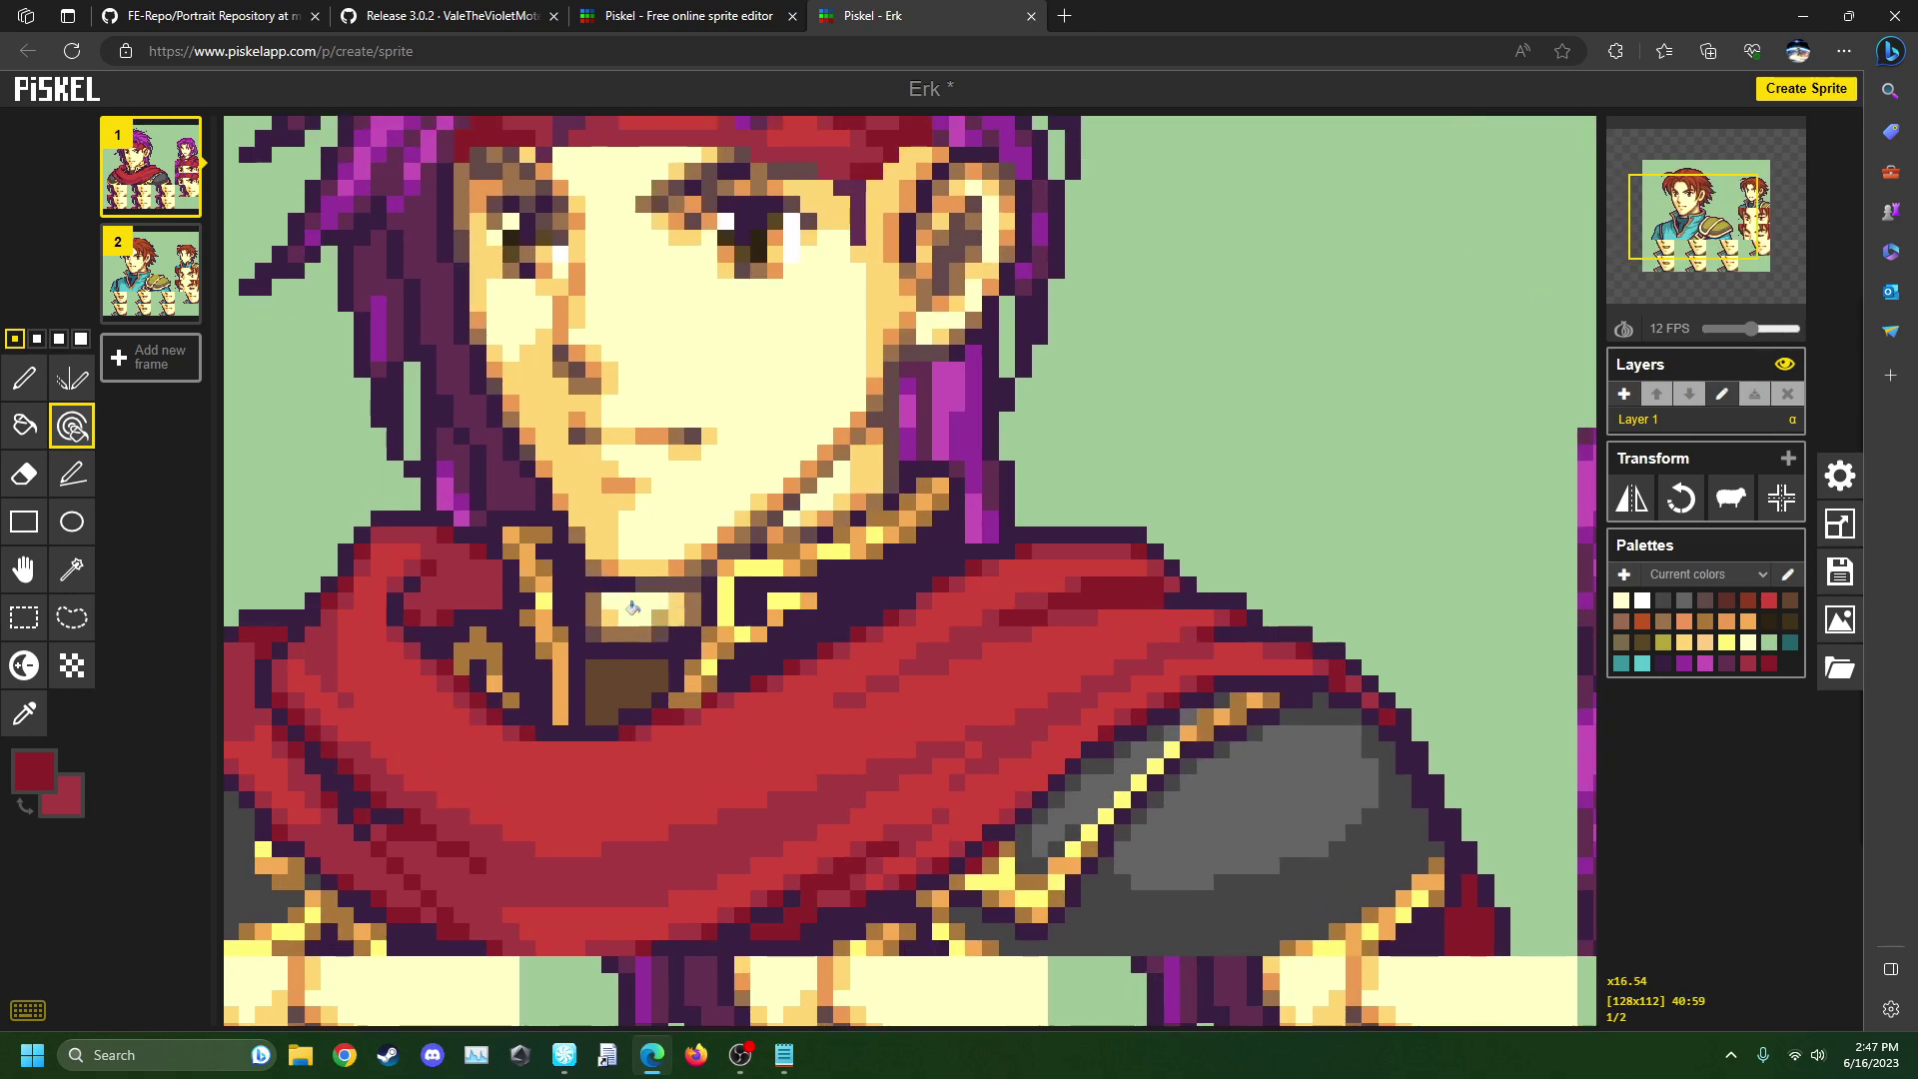
click(24, 713)
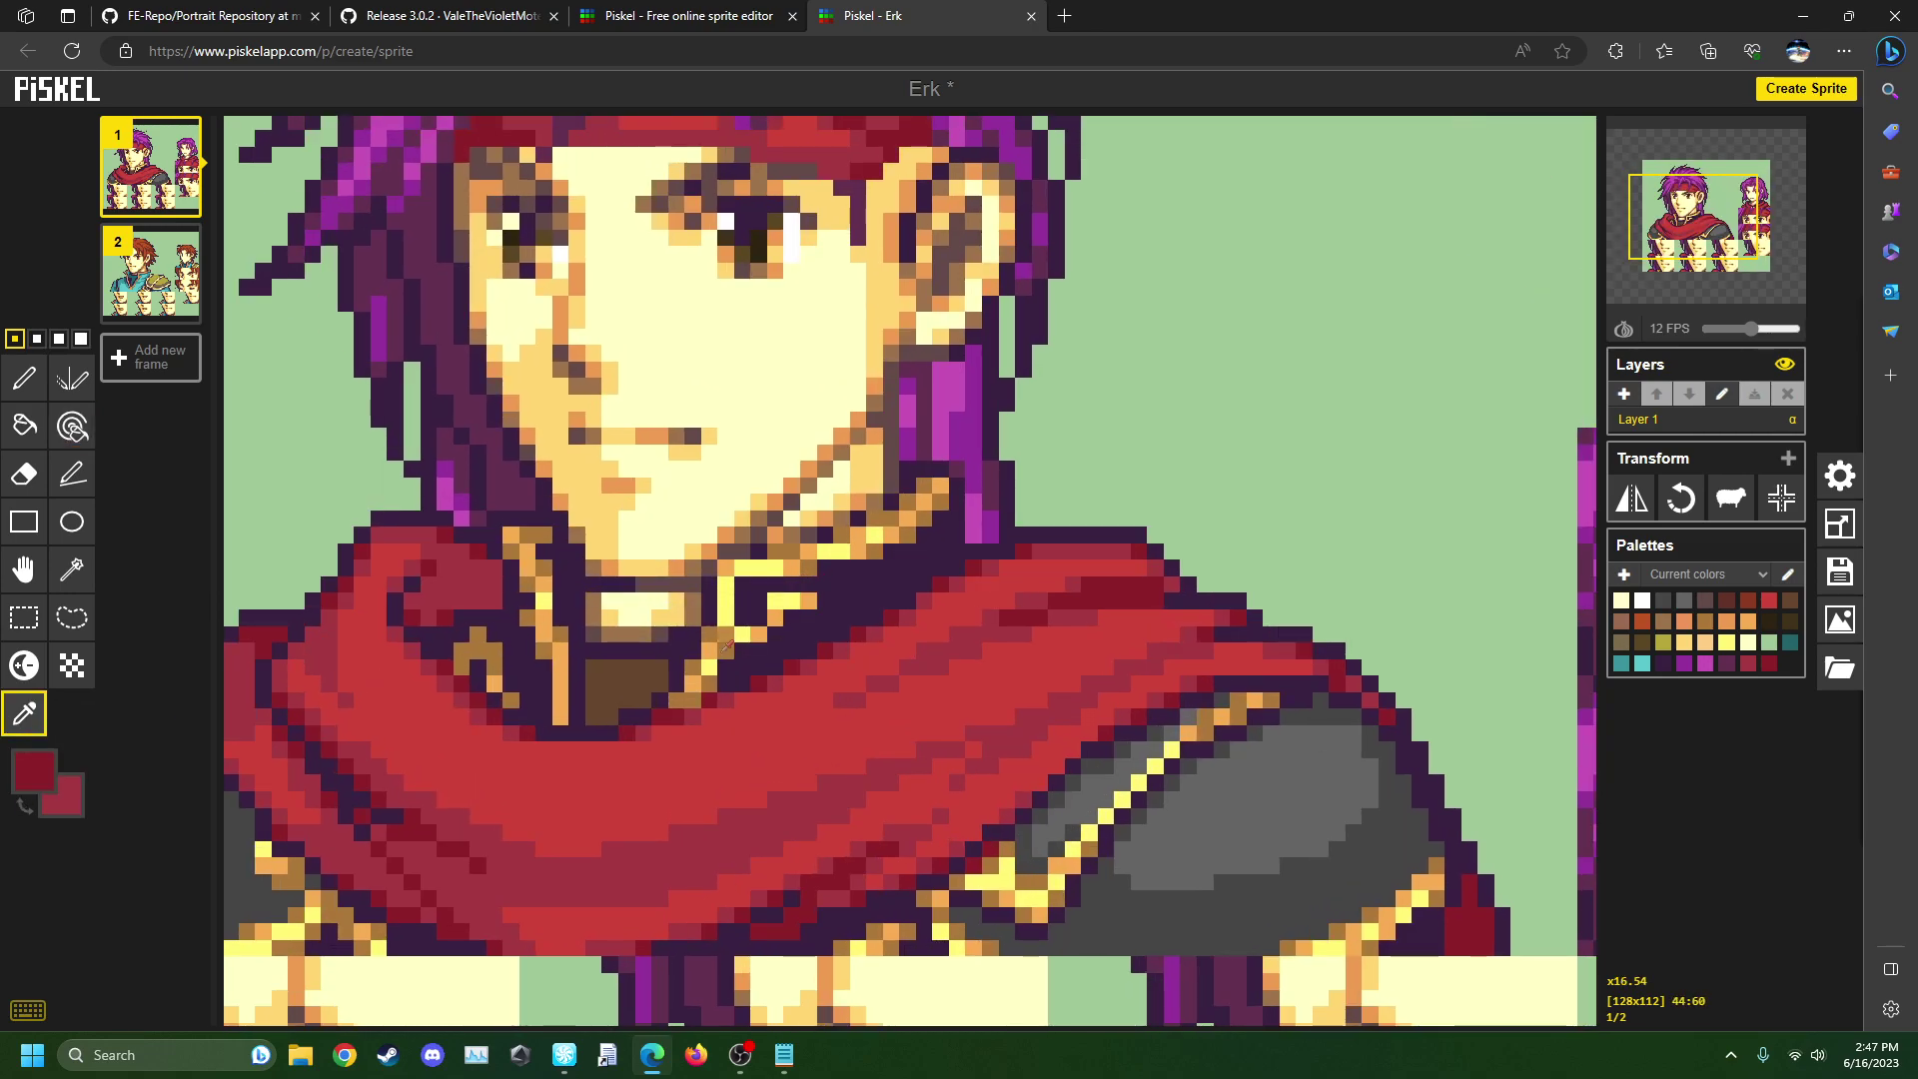
scroll(695, 548, up, 1)
click(680, 528)
right_click(619, 514)
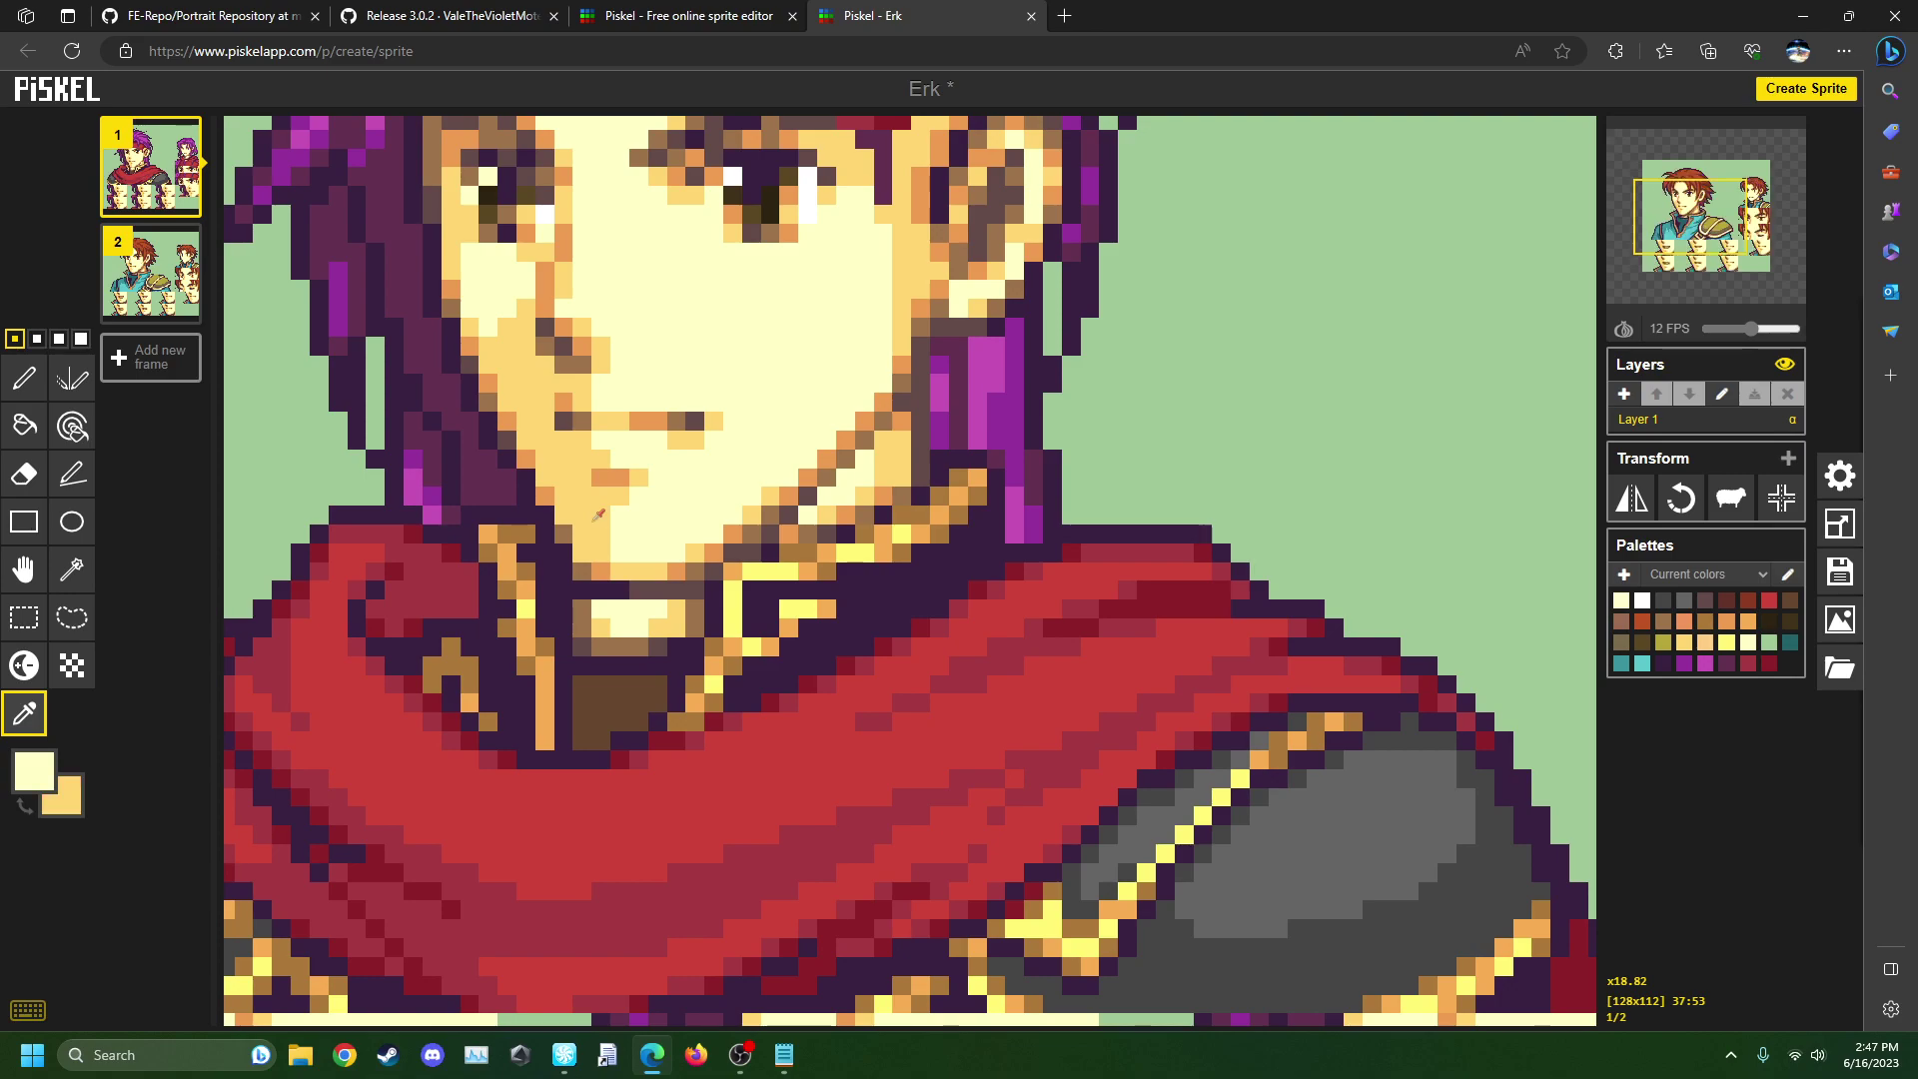
click(72, 427)
scroll(739, 569, up, 1)
click(747, 567)
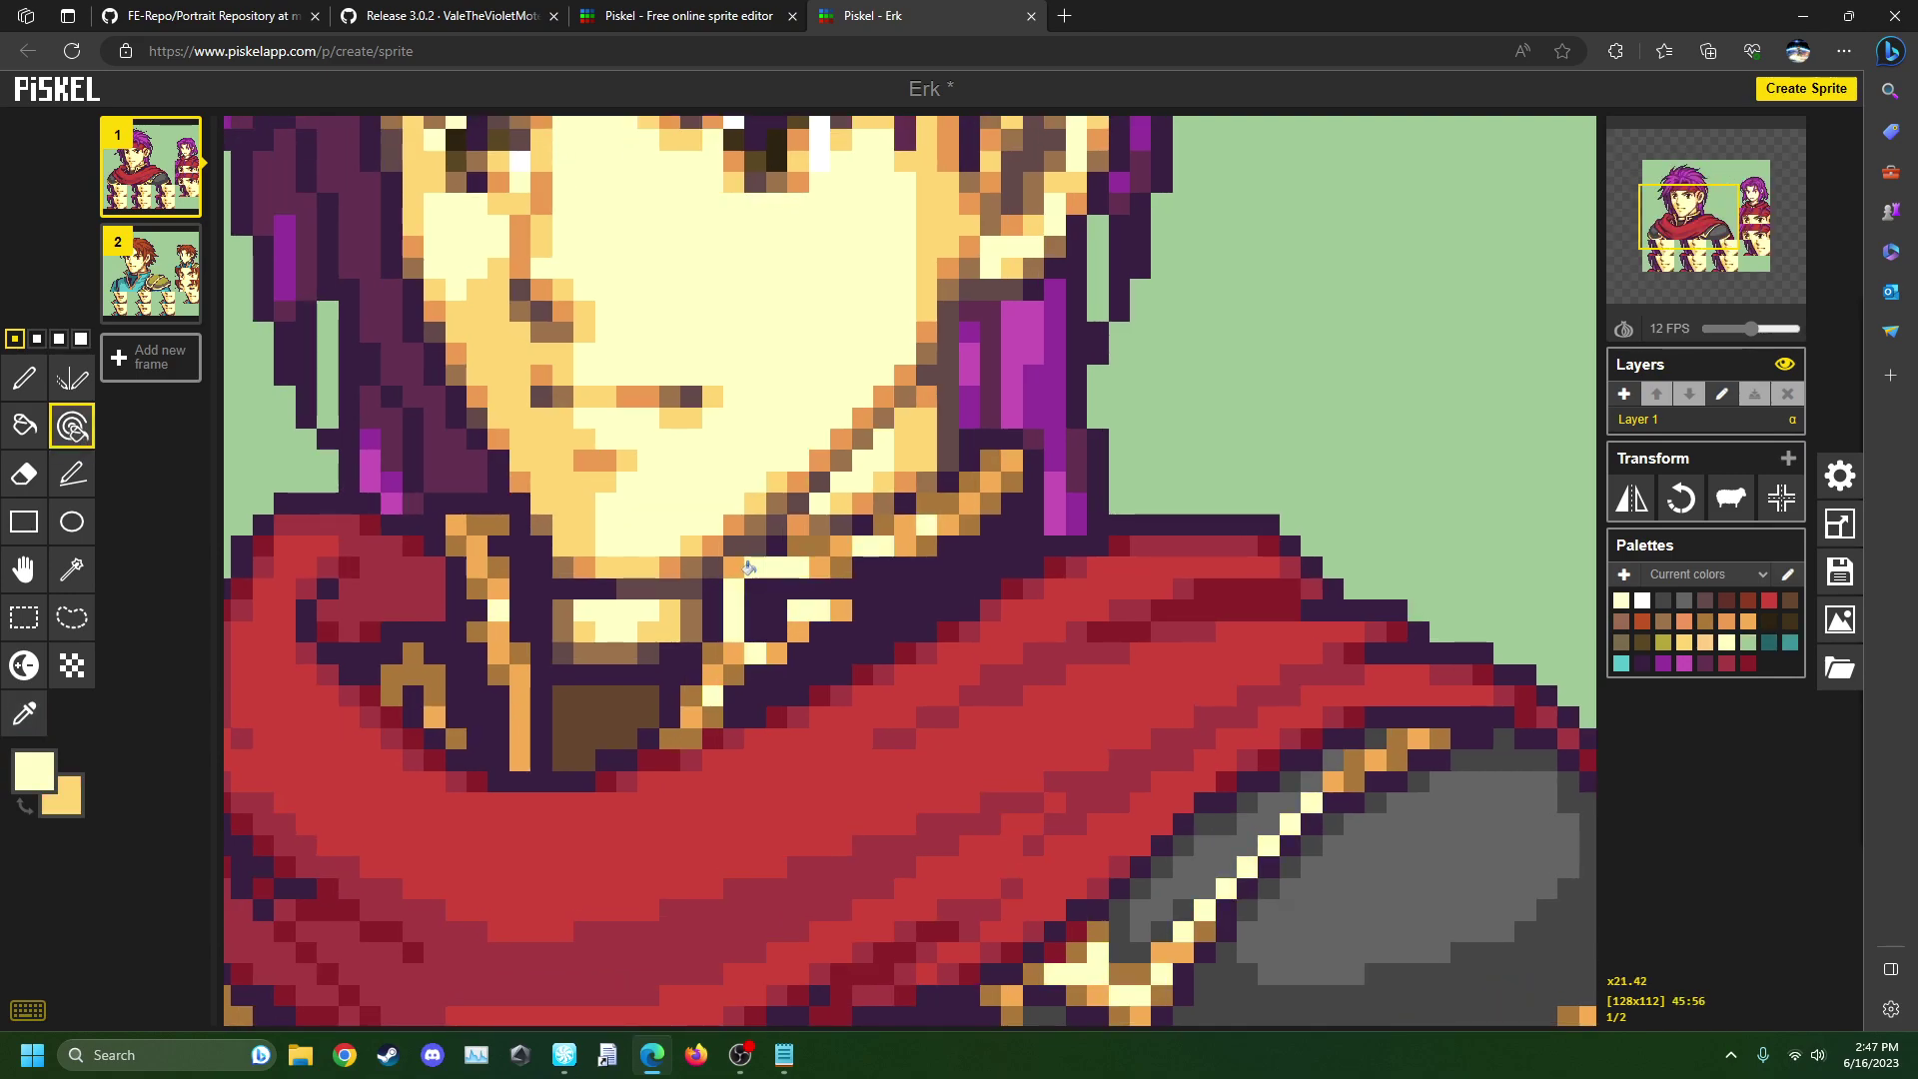
click(728, 644)
- Replace the dark gold in the collar and shoulder trim with the brown sampled from the face shading
click(38, 714)
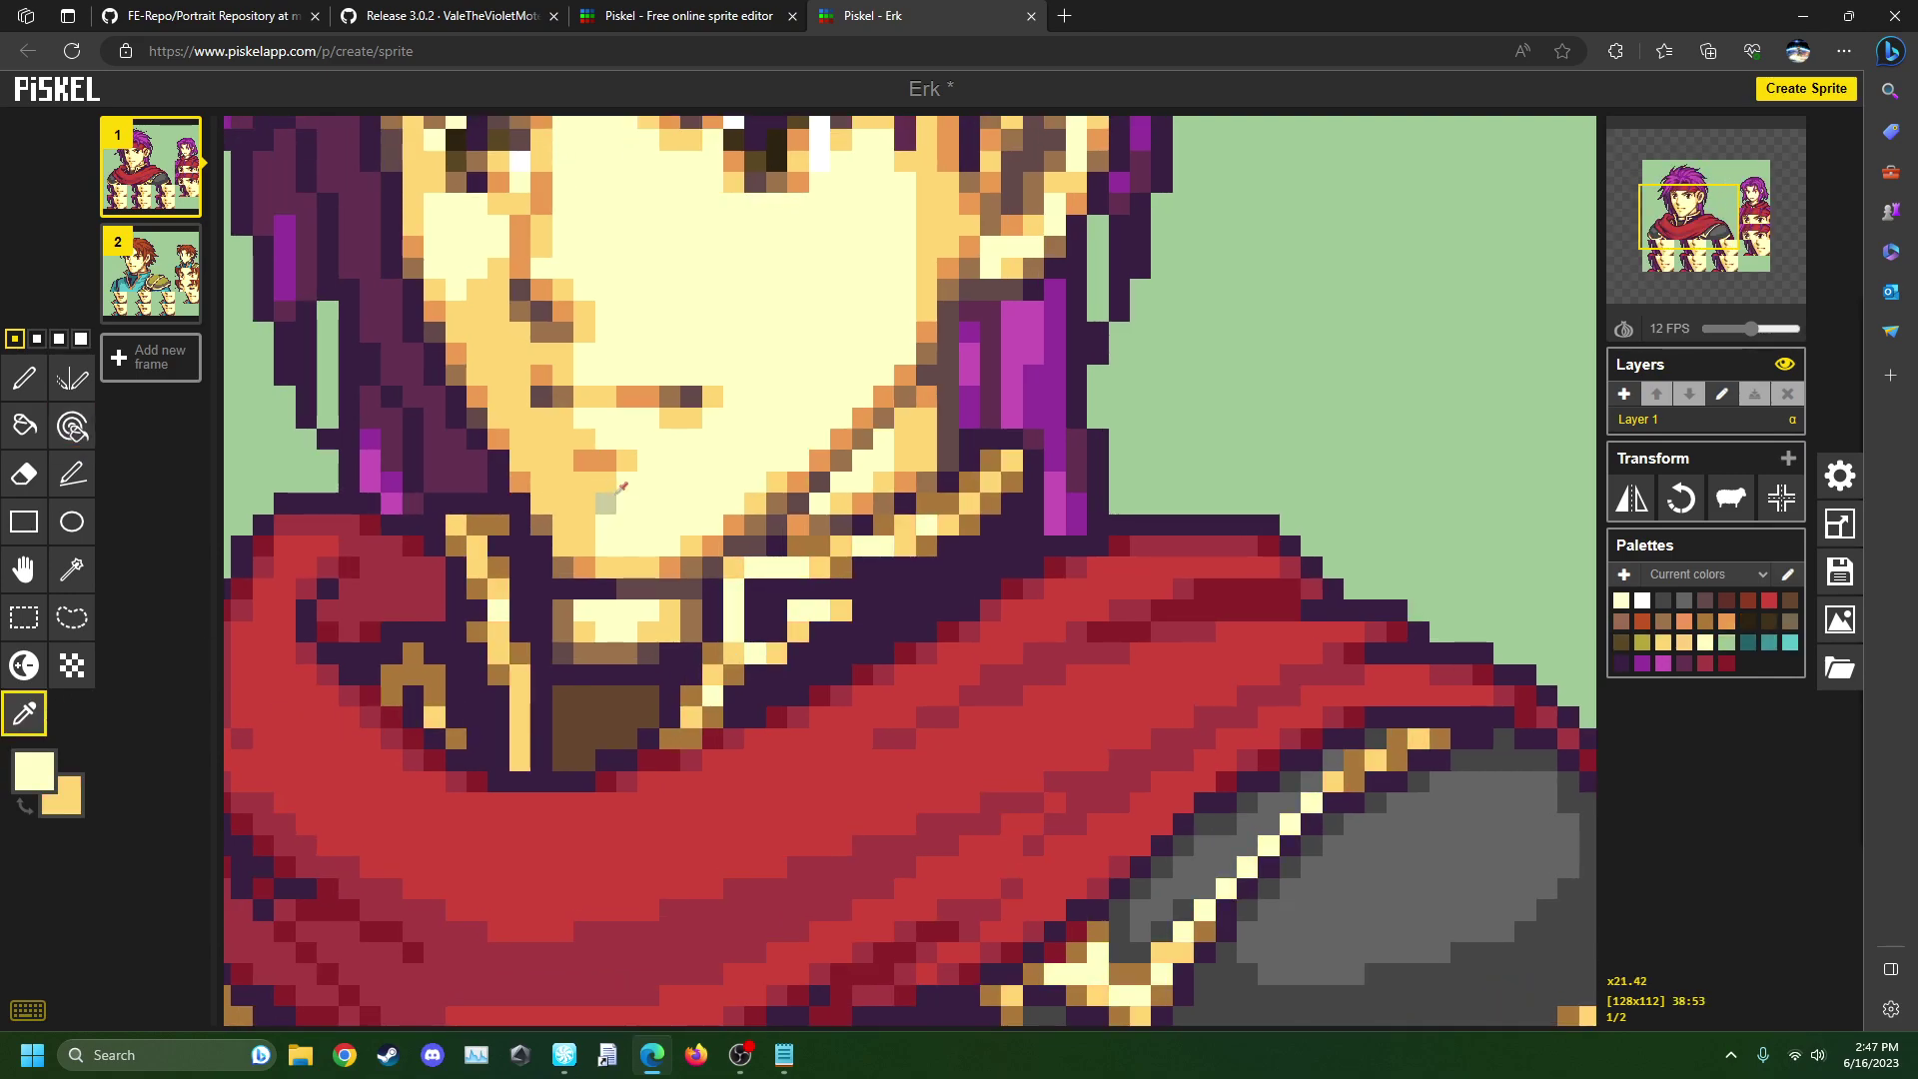
click(575, 560)
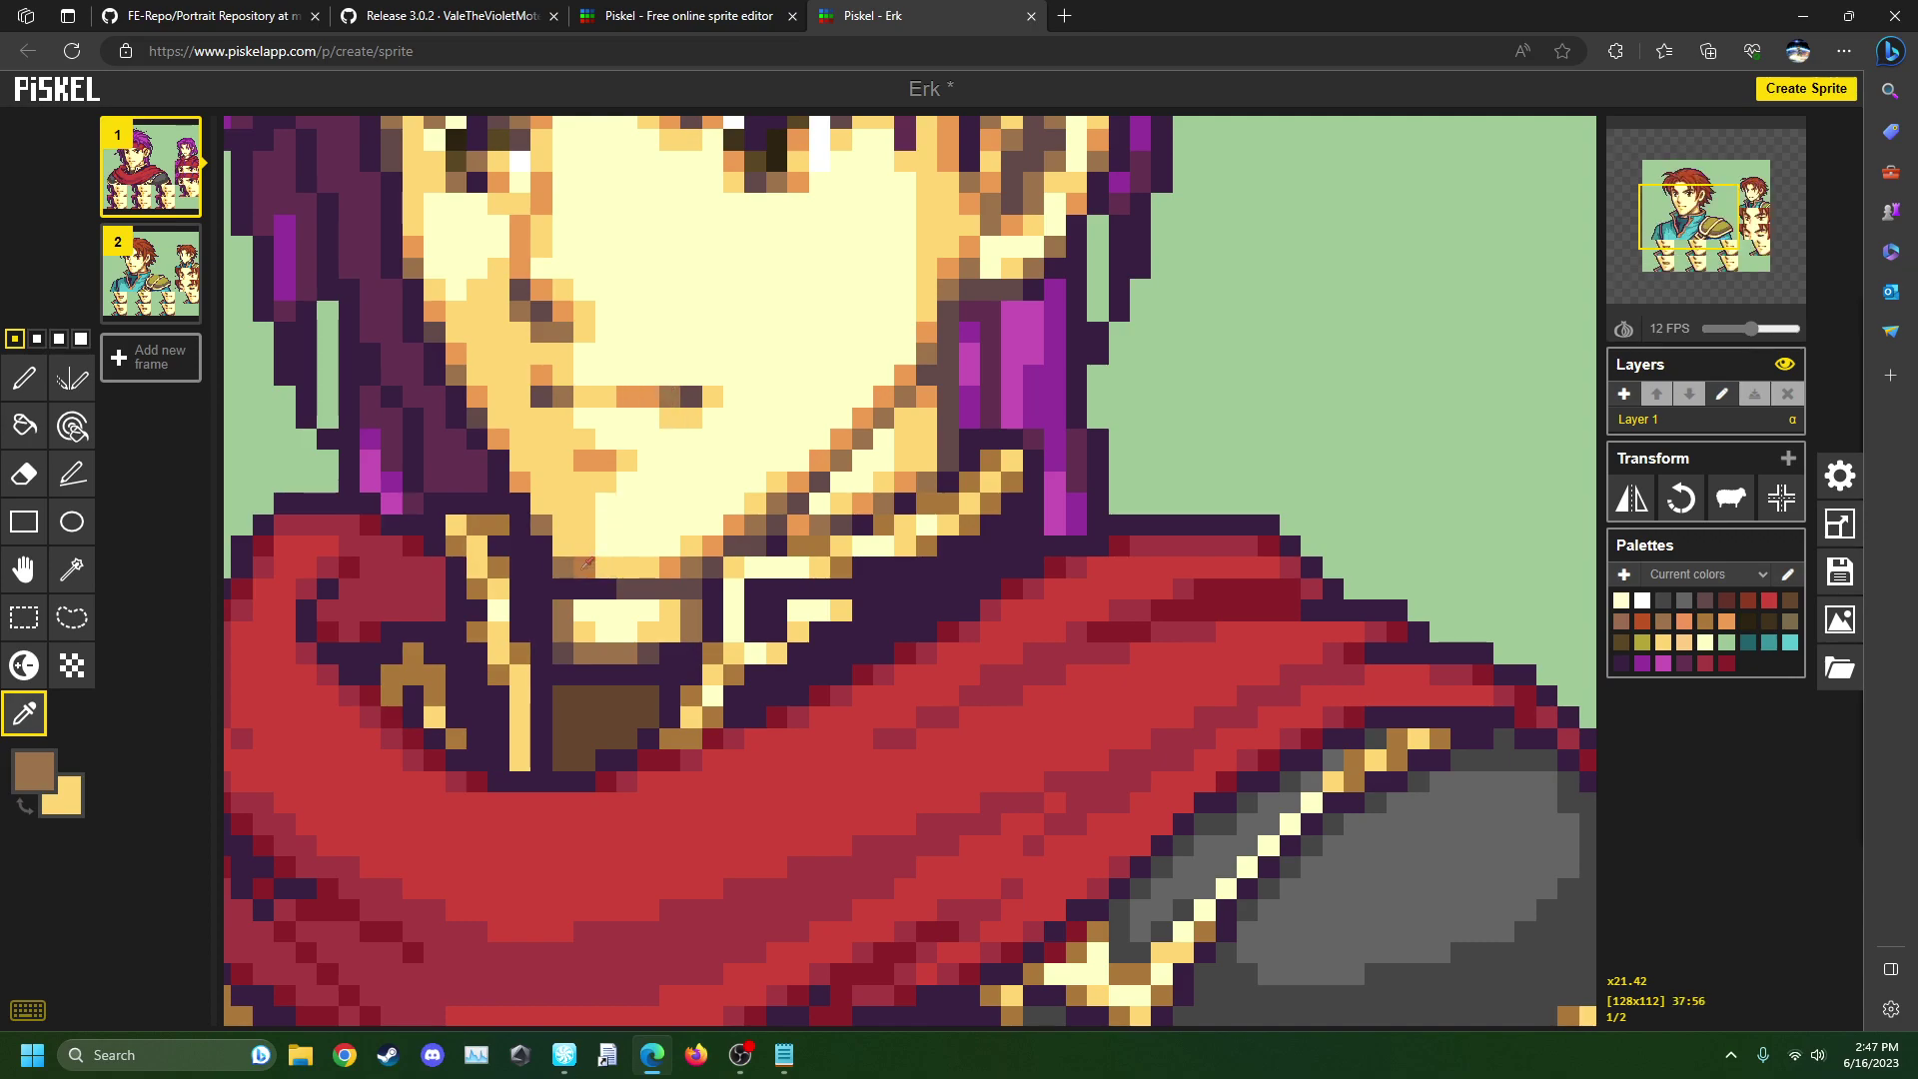
right_click(671, 388)
click(71, 427)
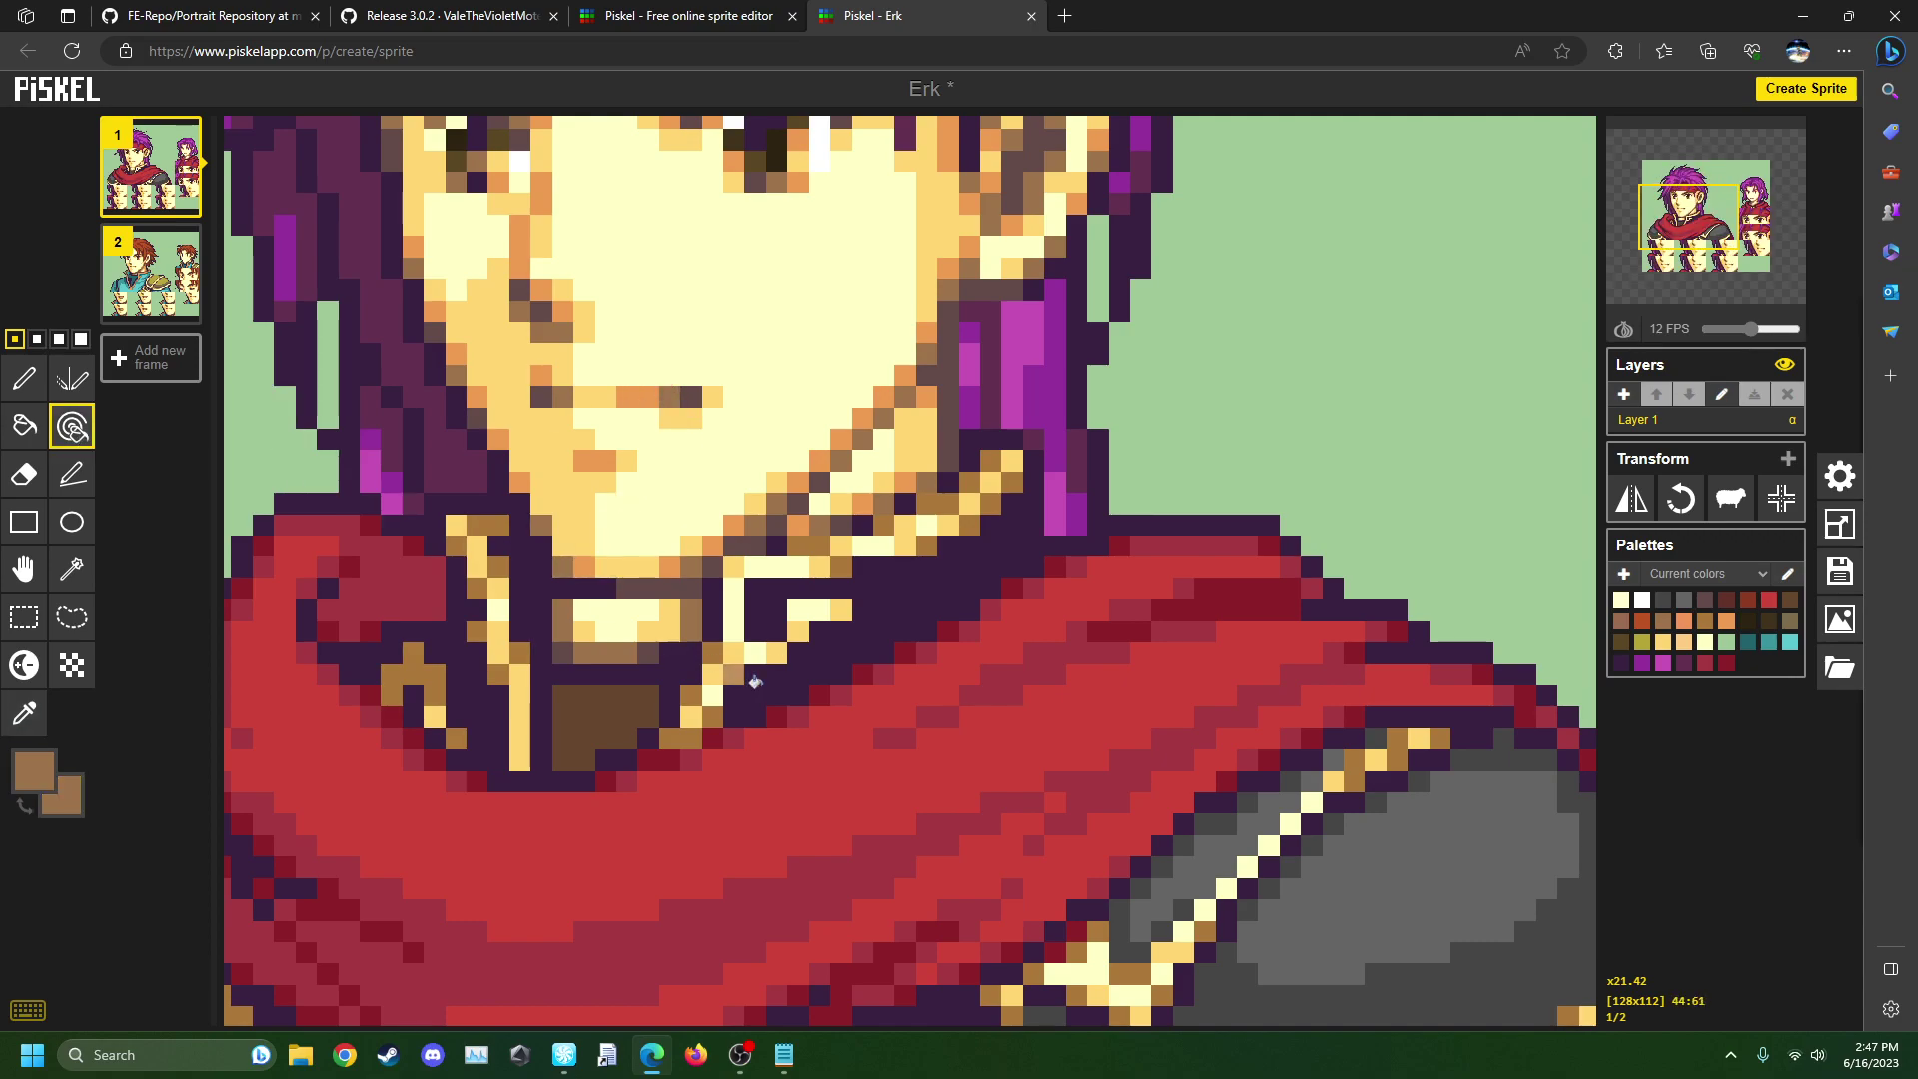
click(732, 670)
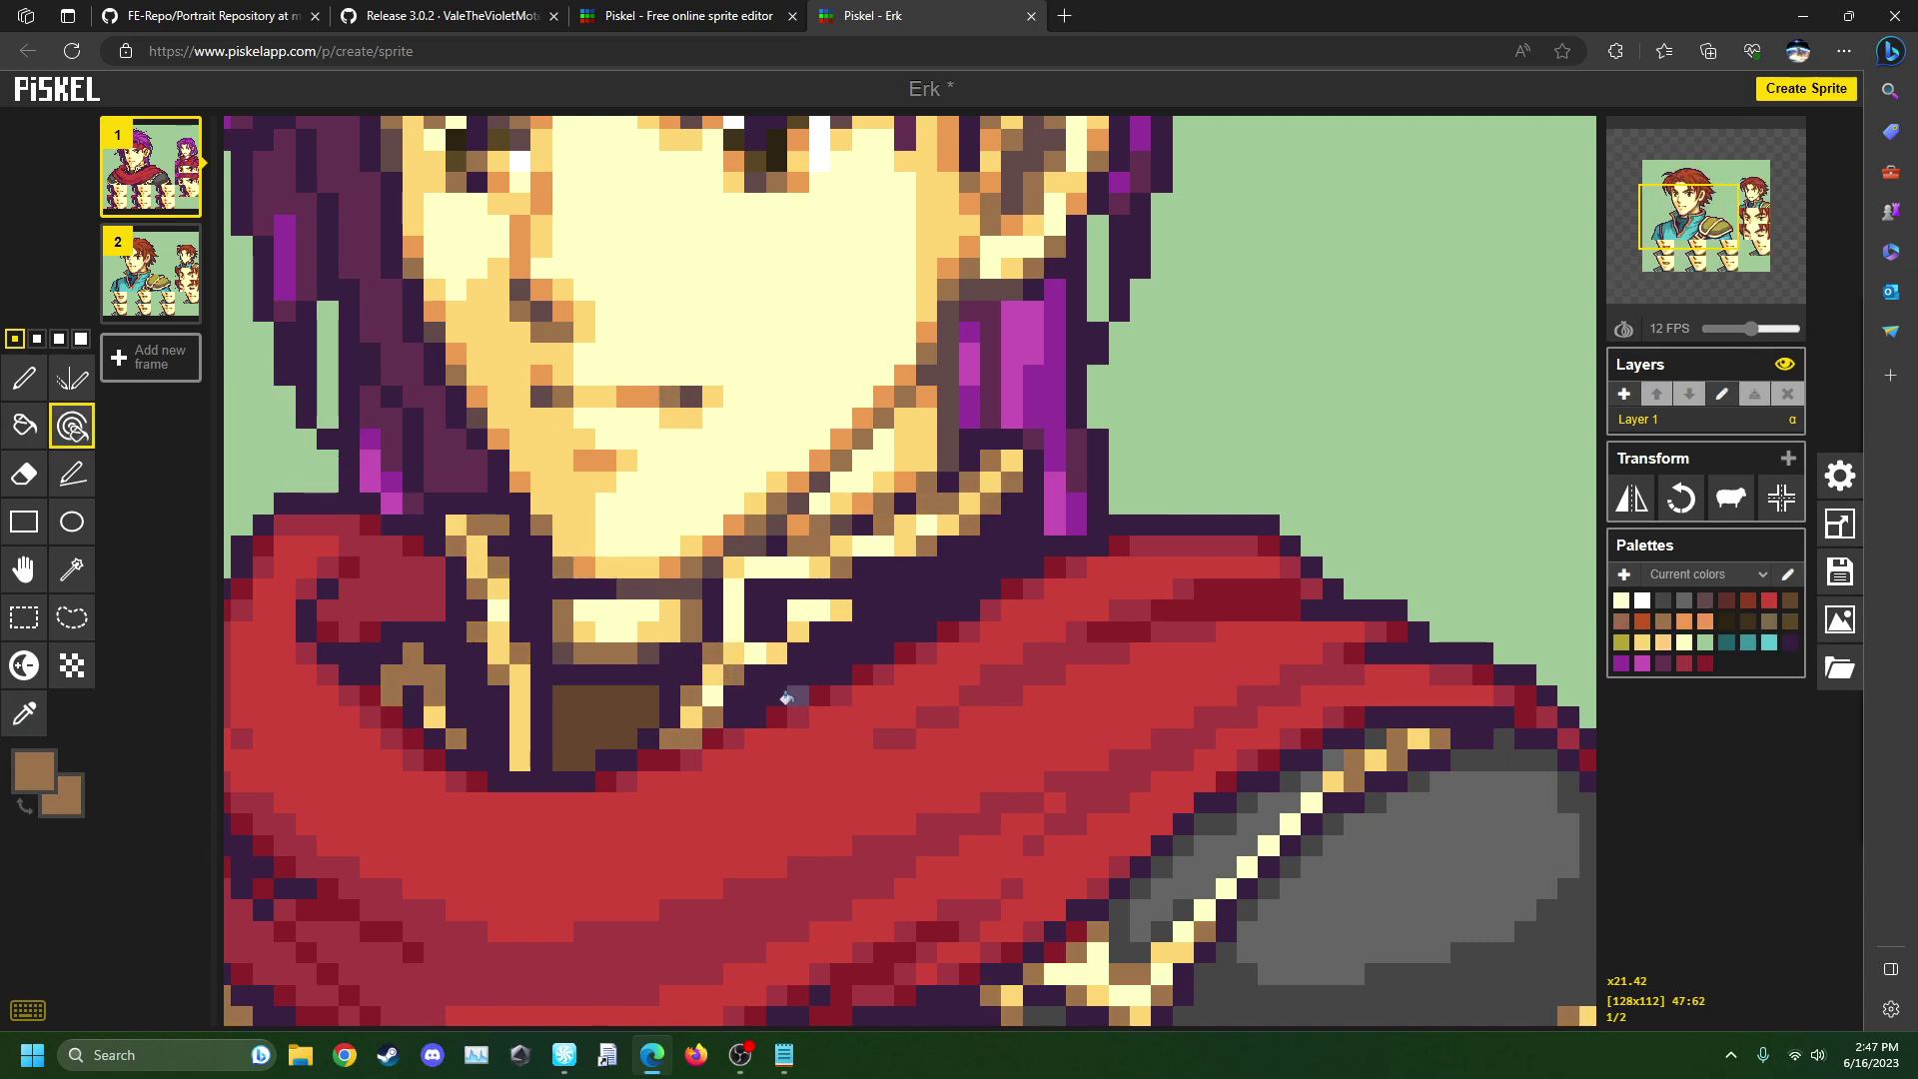
- Place a test pixel of the inner collar's dark brown on the background, trial-replace that brown with background green, and undo the replacement
scroll(784, 692, down, 3)
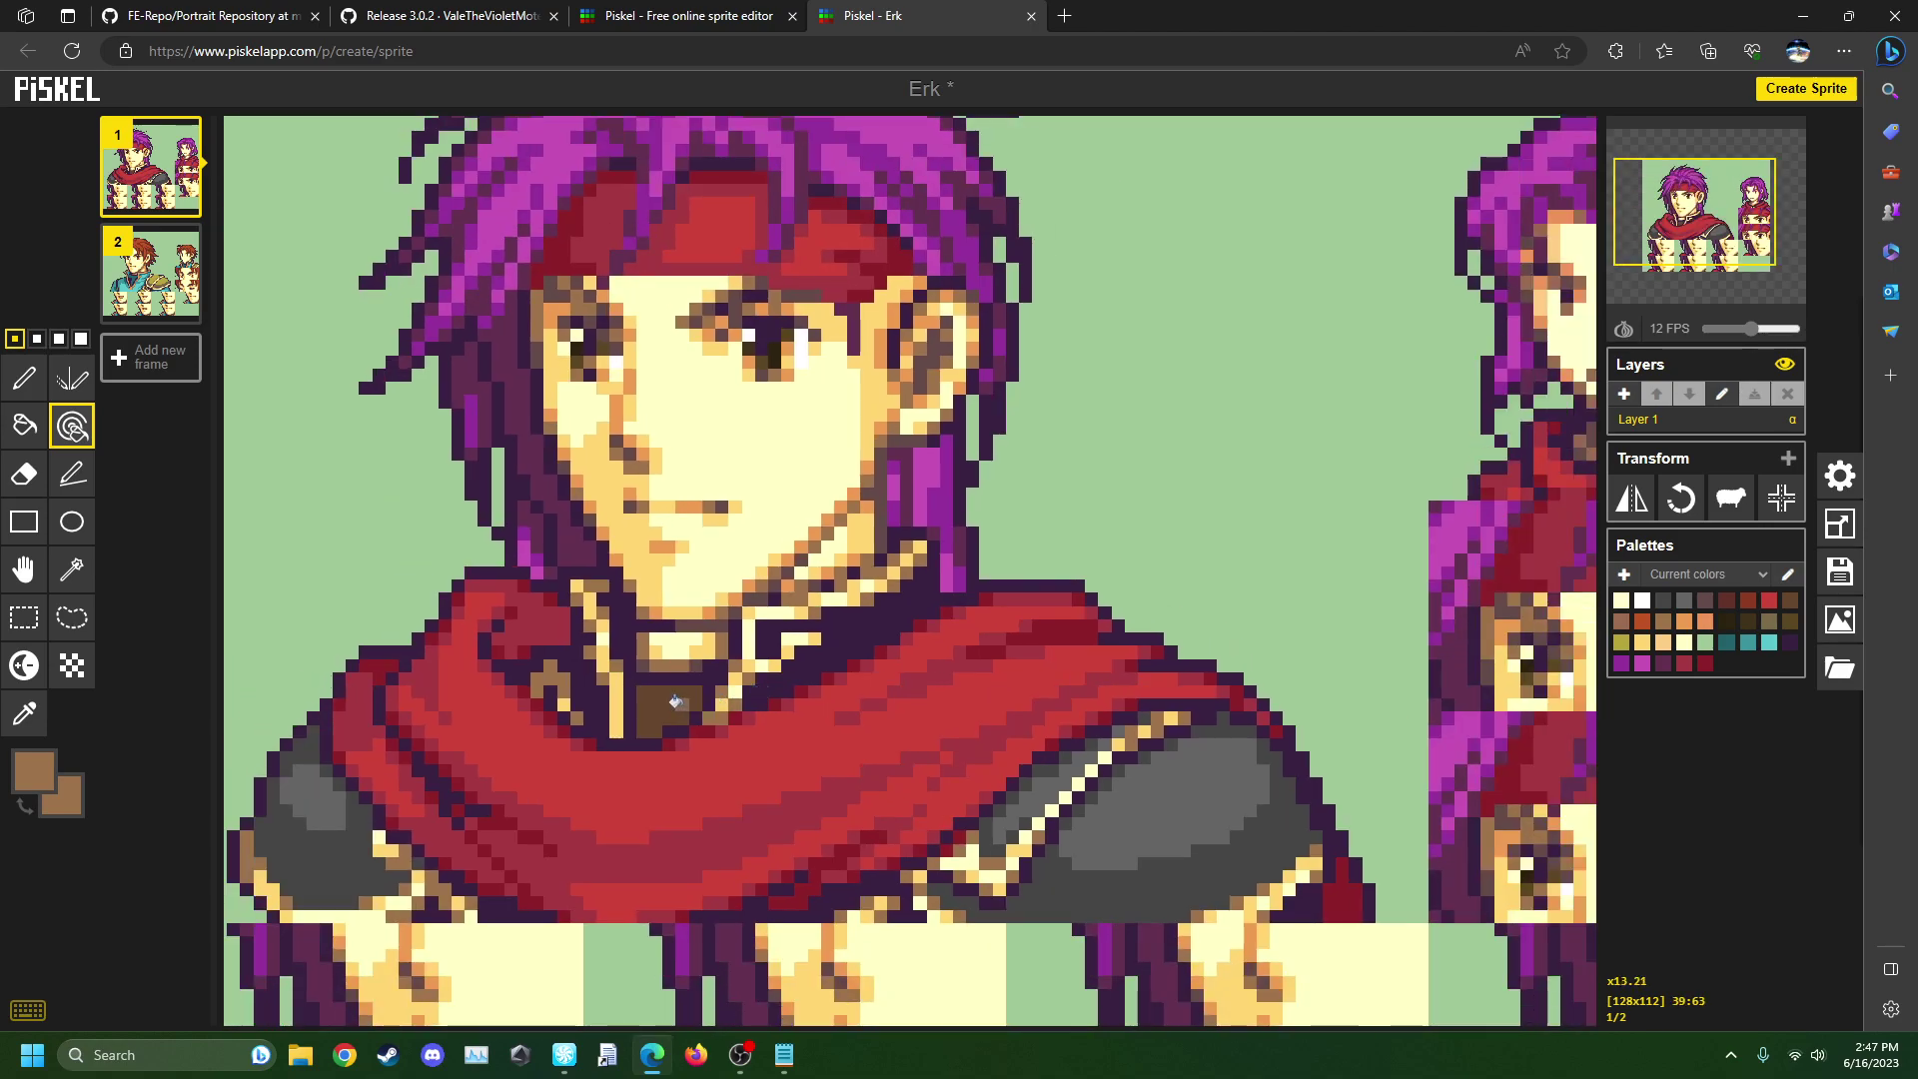
click(36, 725)
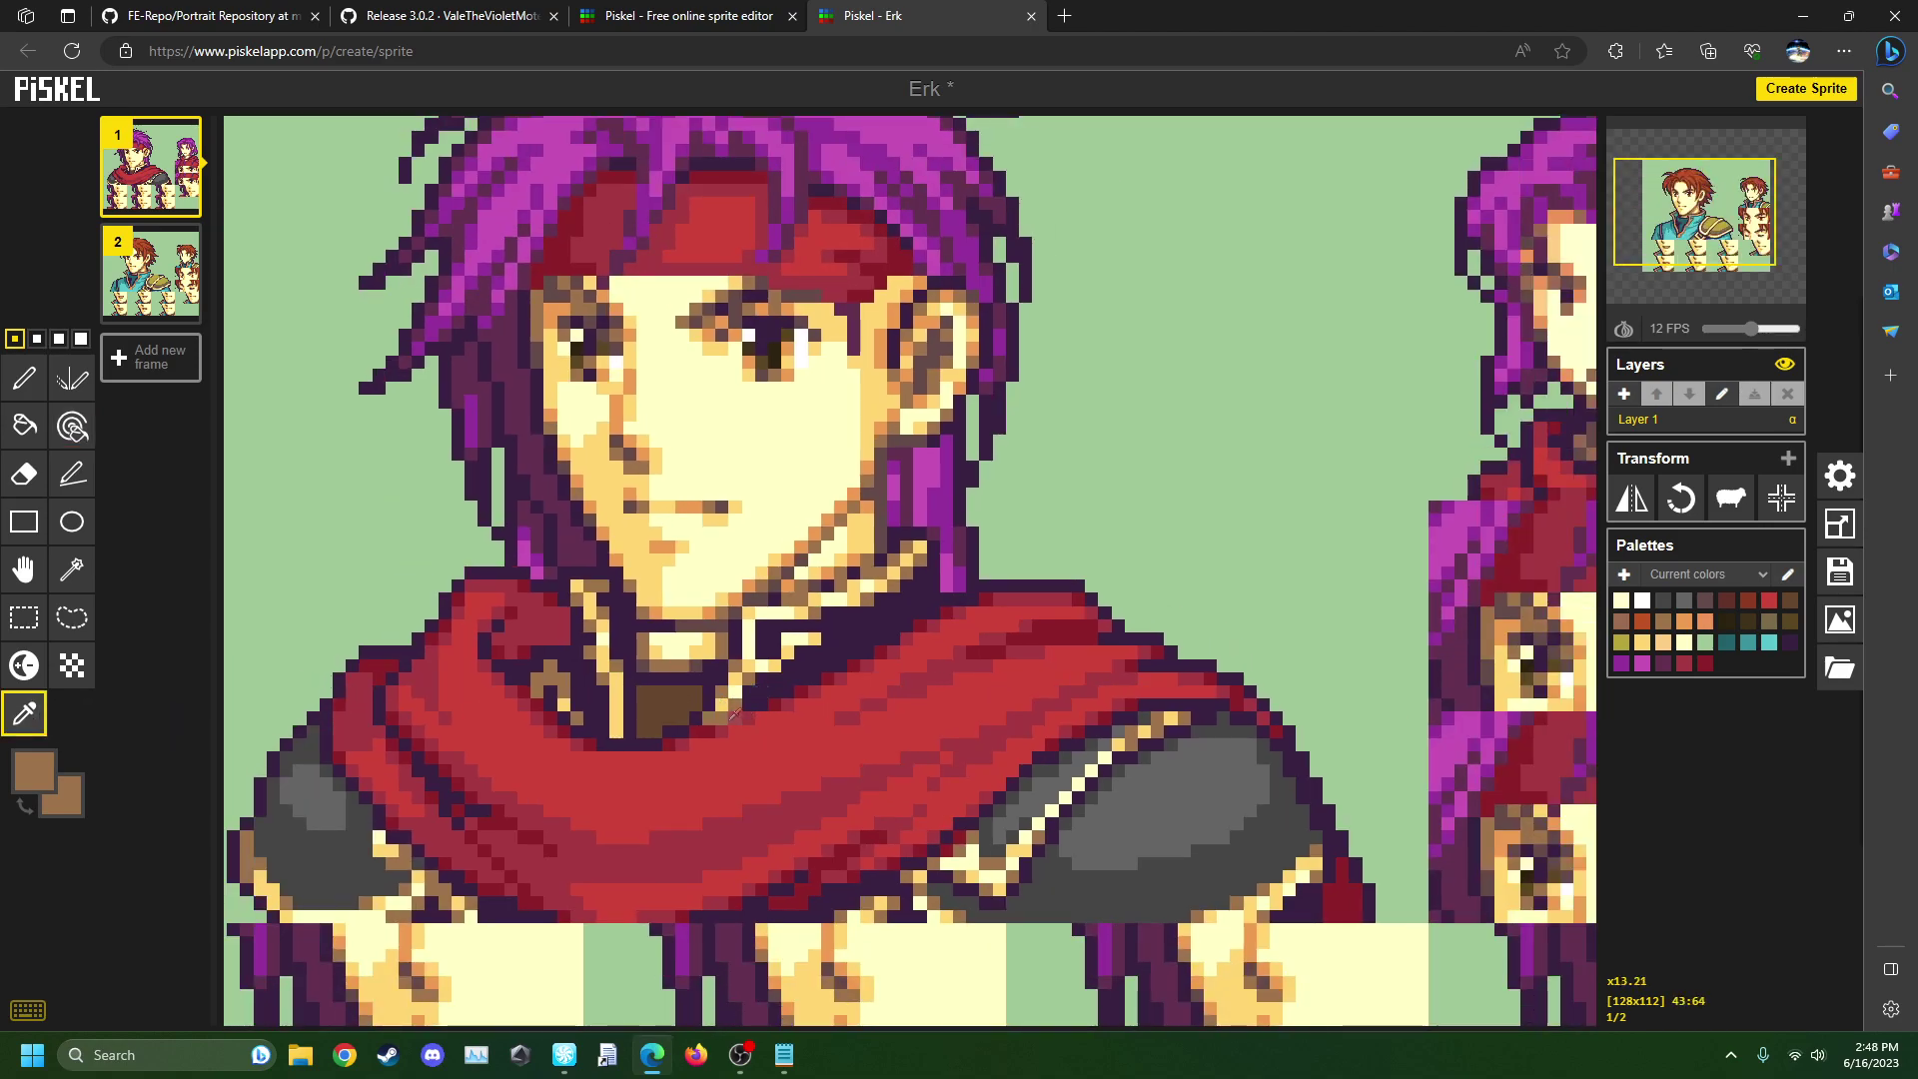
click(668, 707)
click(24, 380)
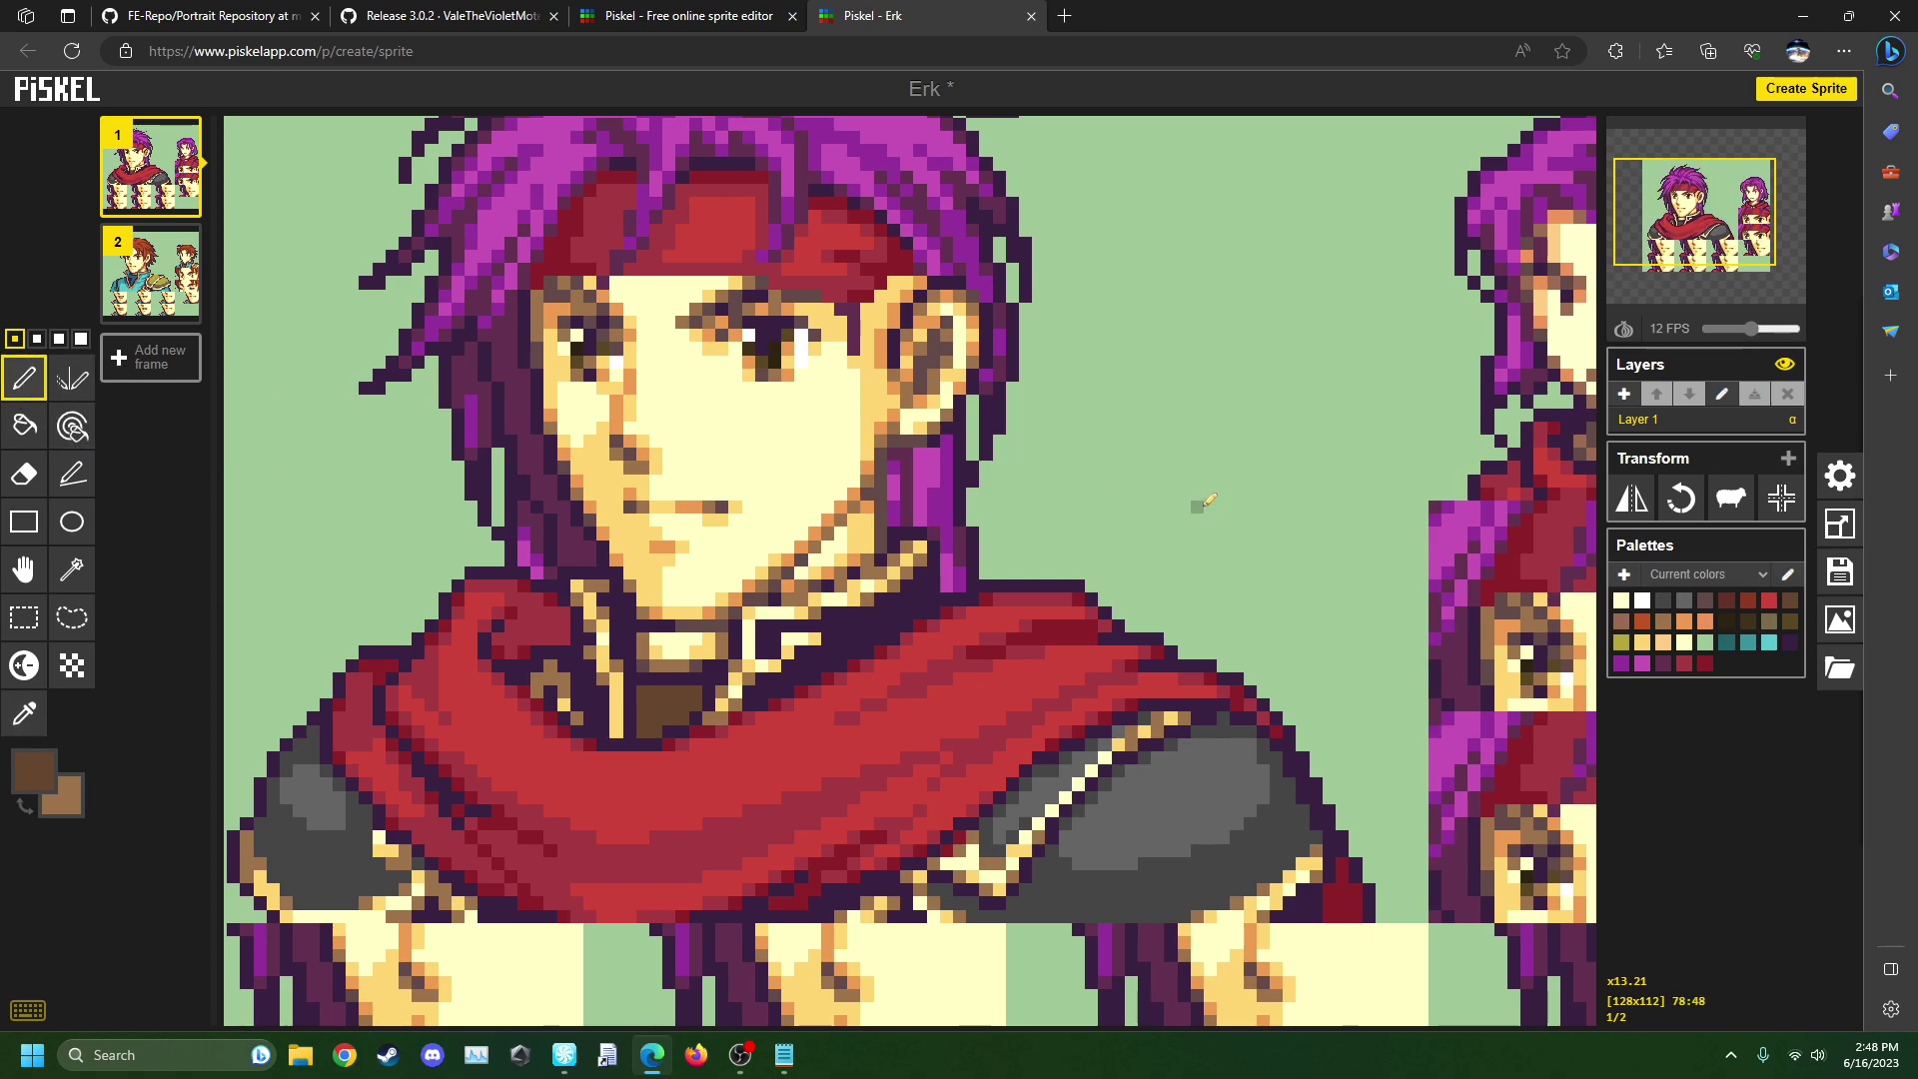
click(24, 714)
click(334, 599)
click(72, 426)
click(1195, 503)
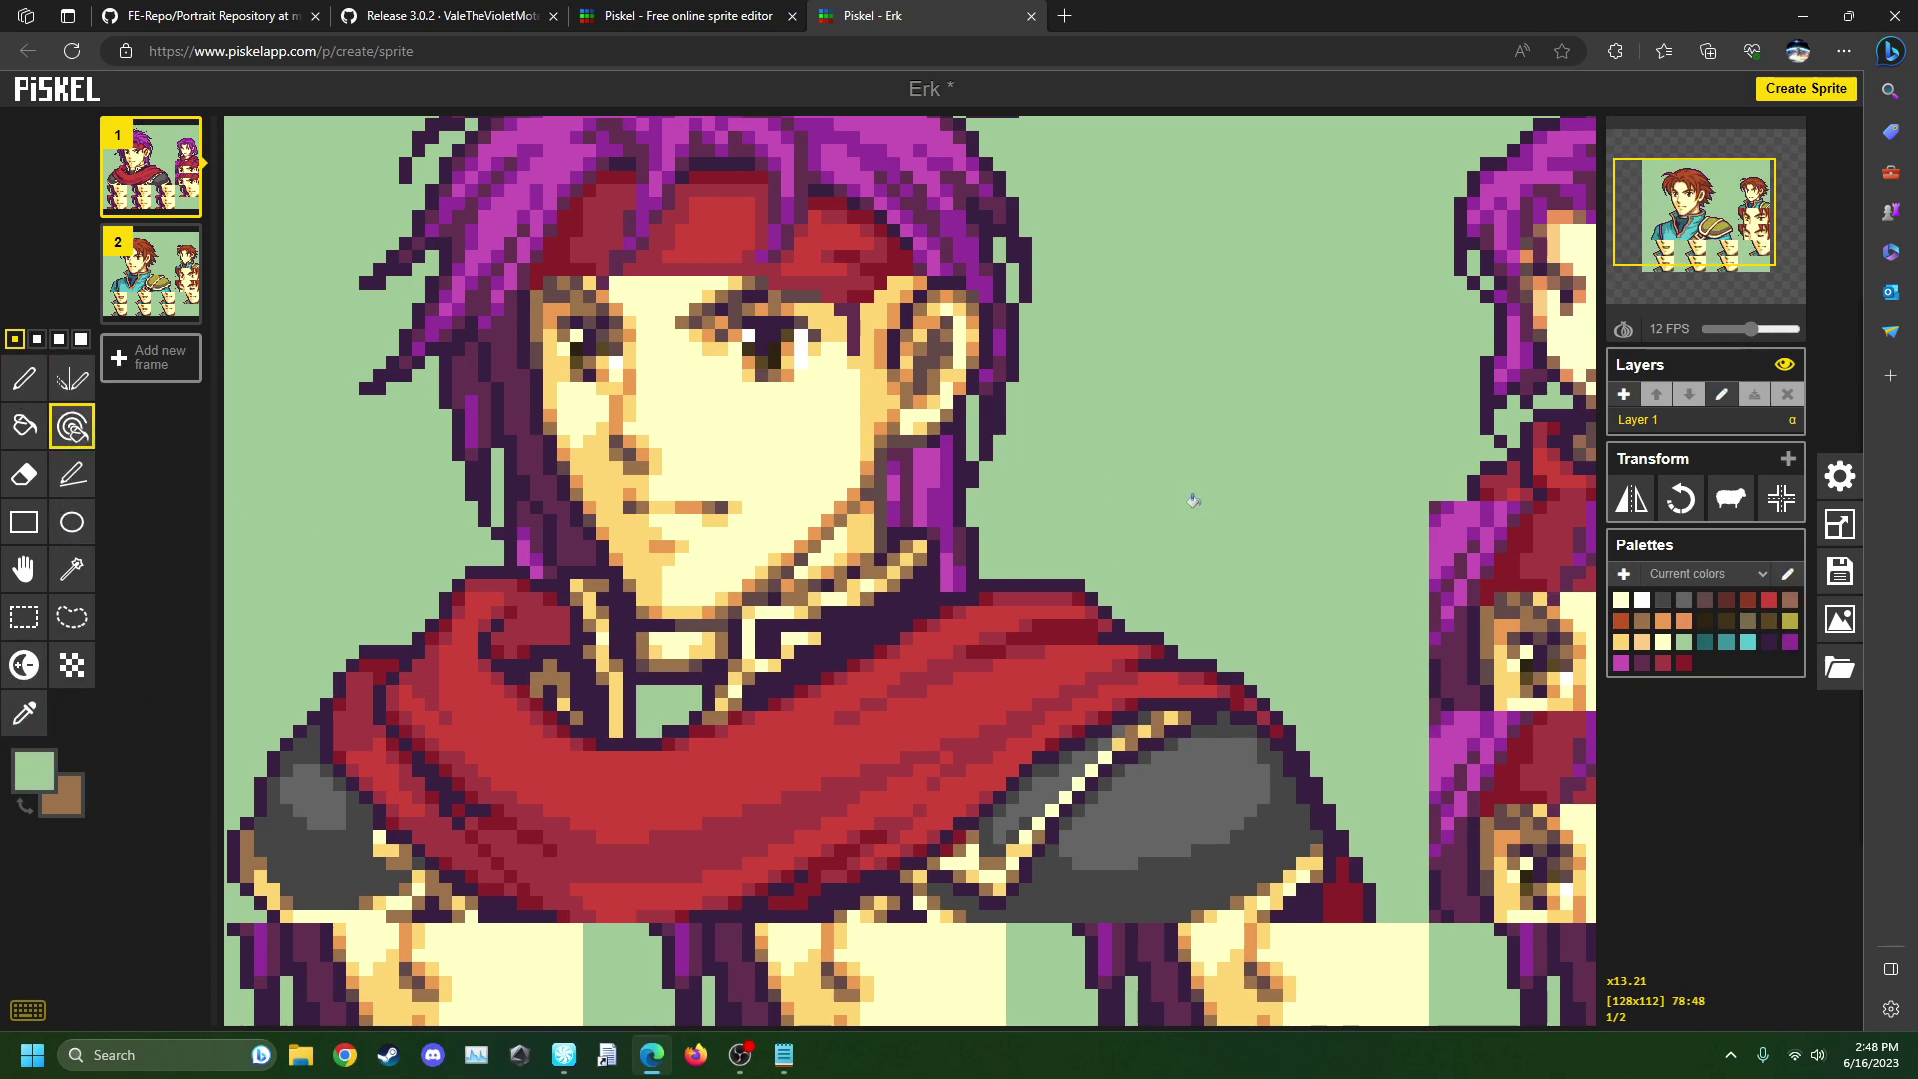
scroll(1193, 500, down, 1)
key(ctrl+z)
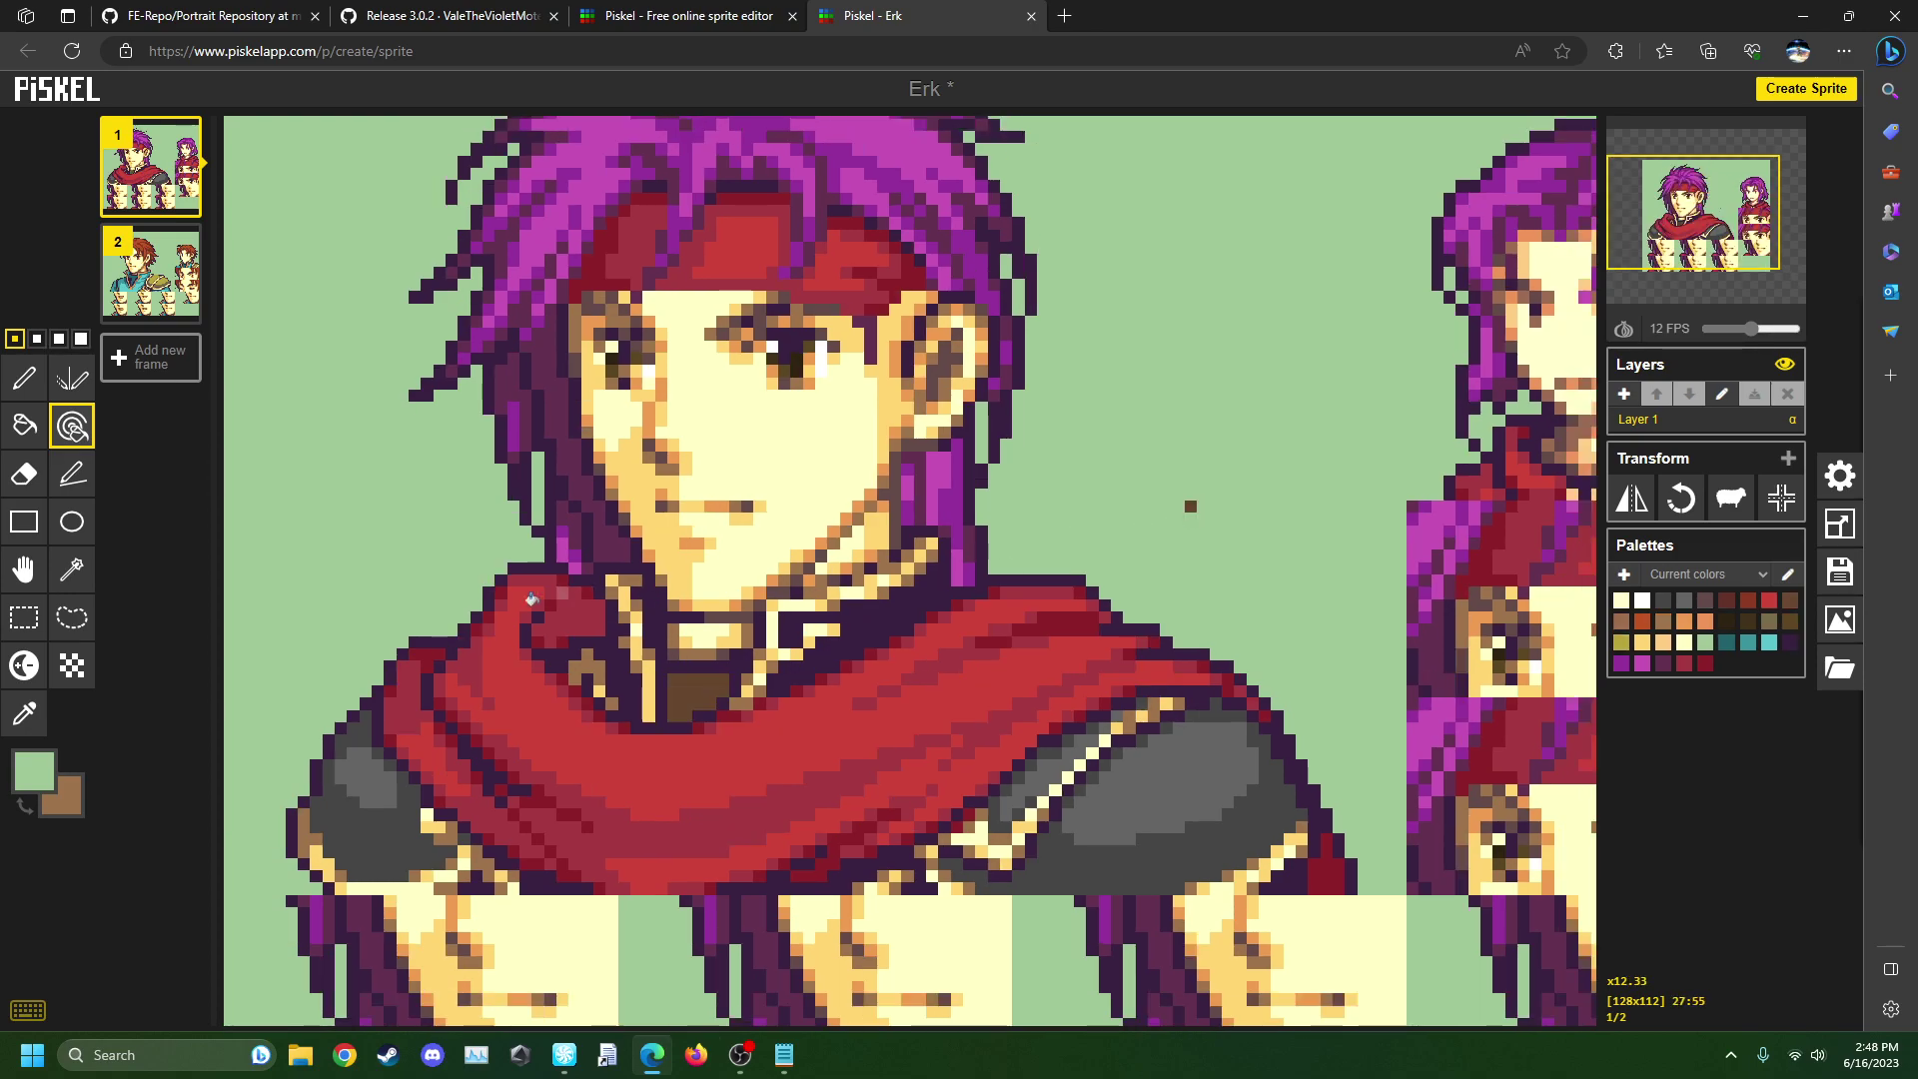
- Replace the dark brown inside the collar with the brown sampled from the mouth, and cover the test pixel with background green
click(24, 711)
scroll(755, 536, up, 1)
click(744, 507)
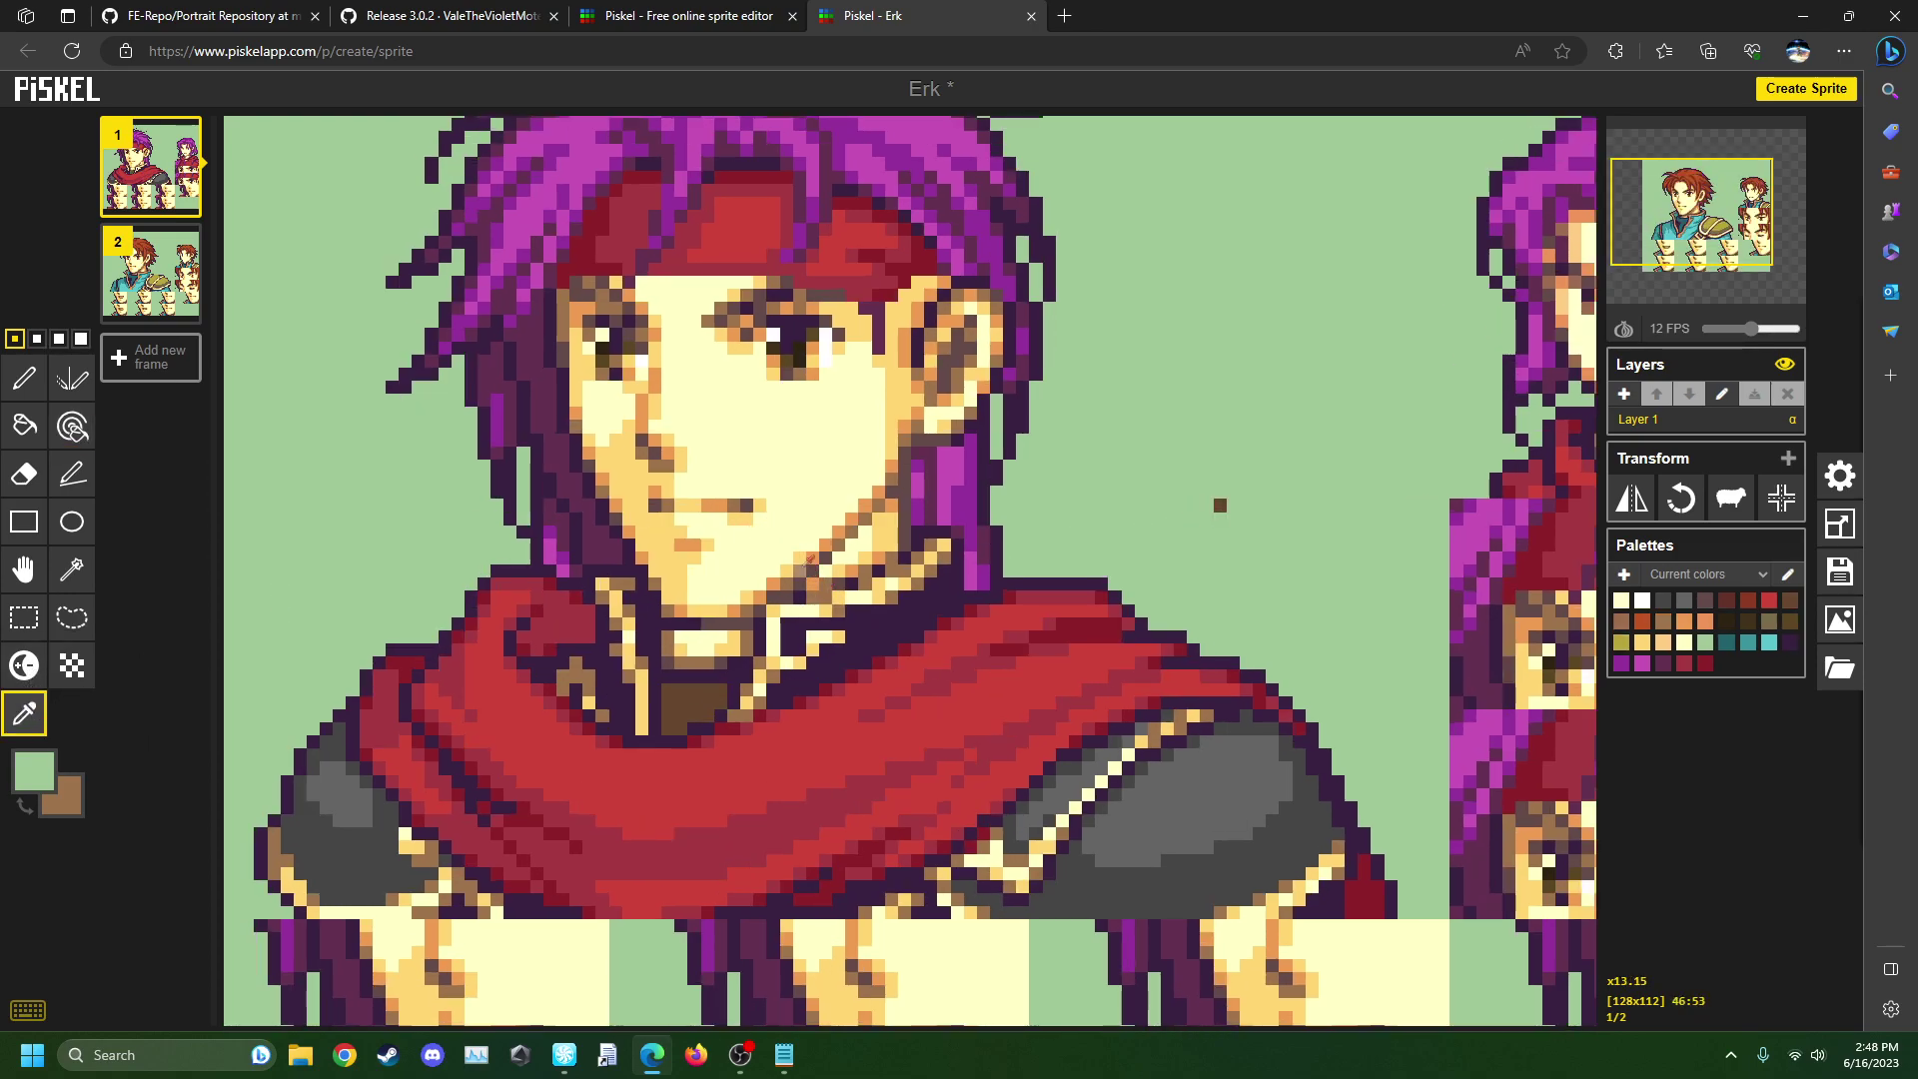
click(72, 427)
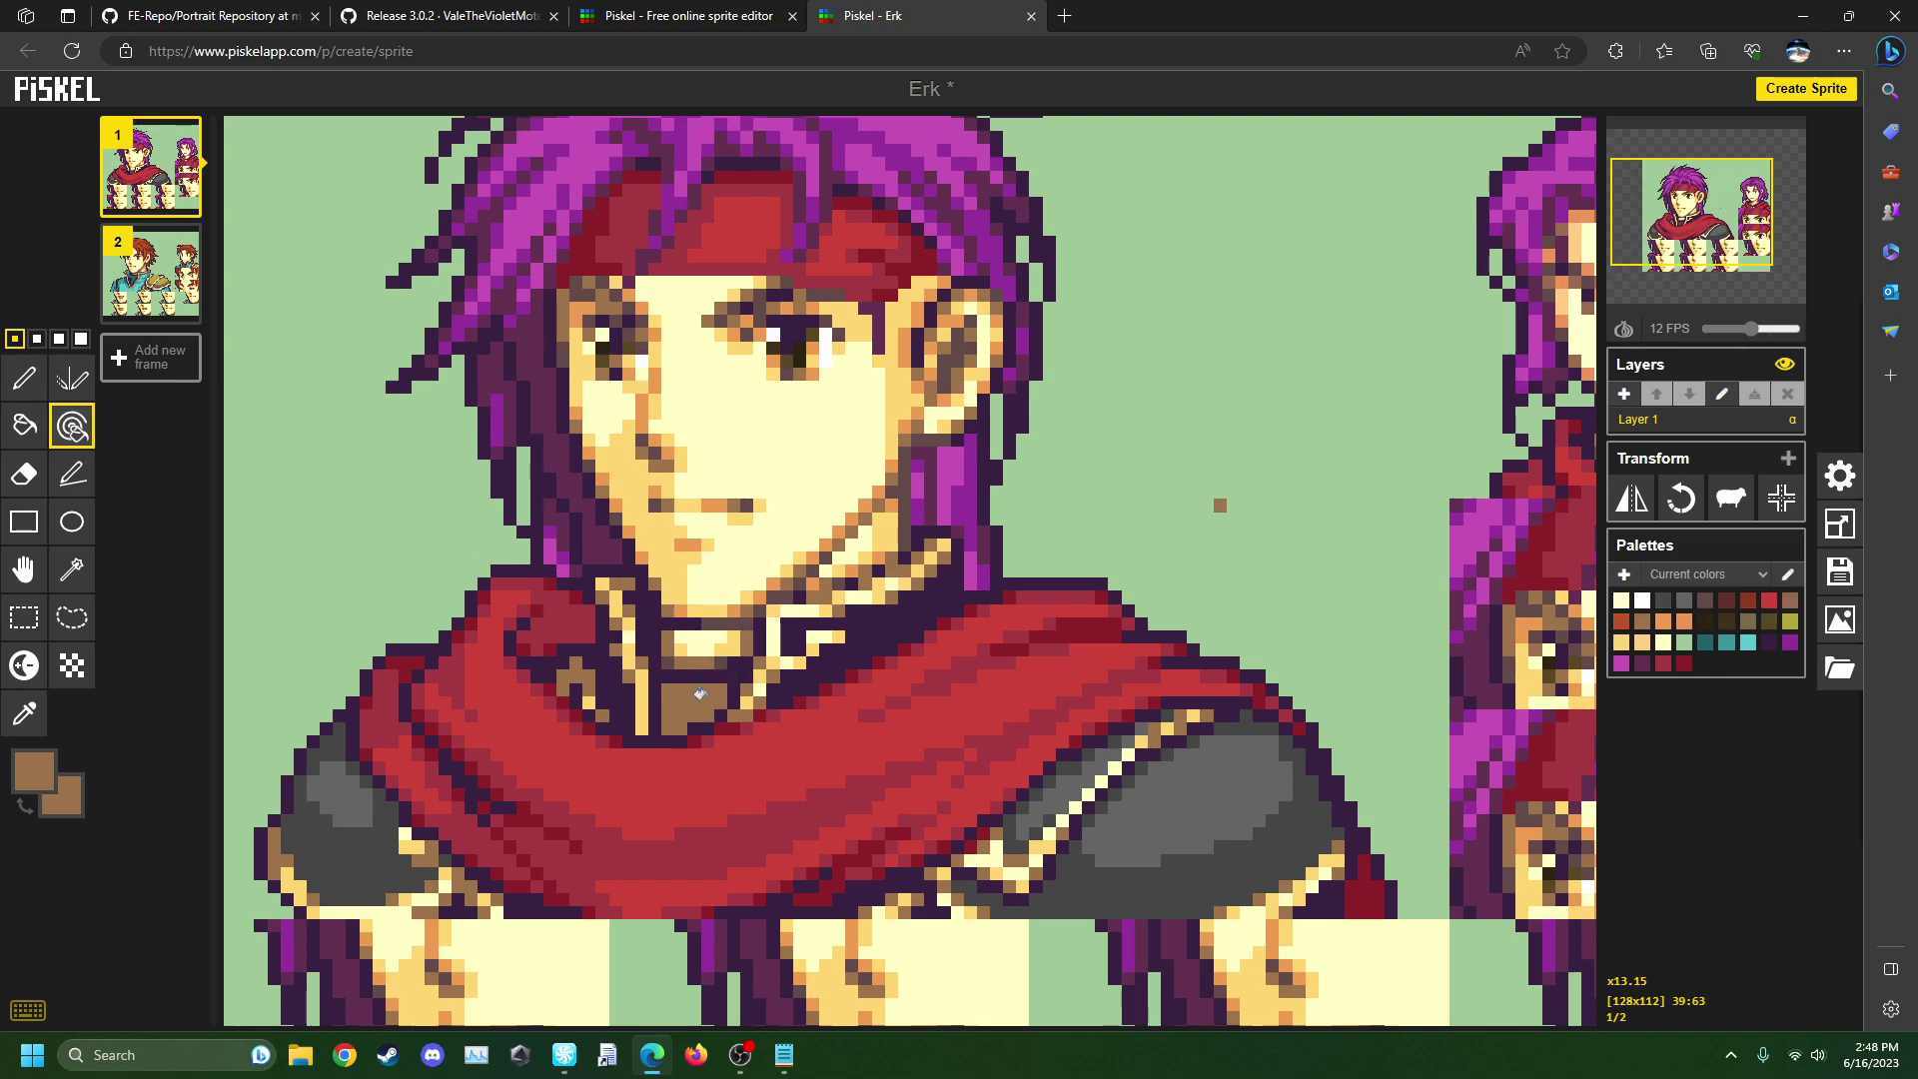
click(24, 711)
click(1029, 480)
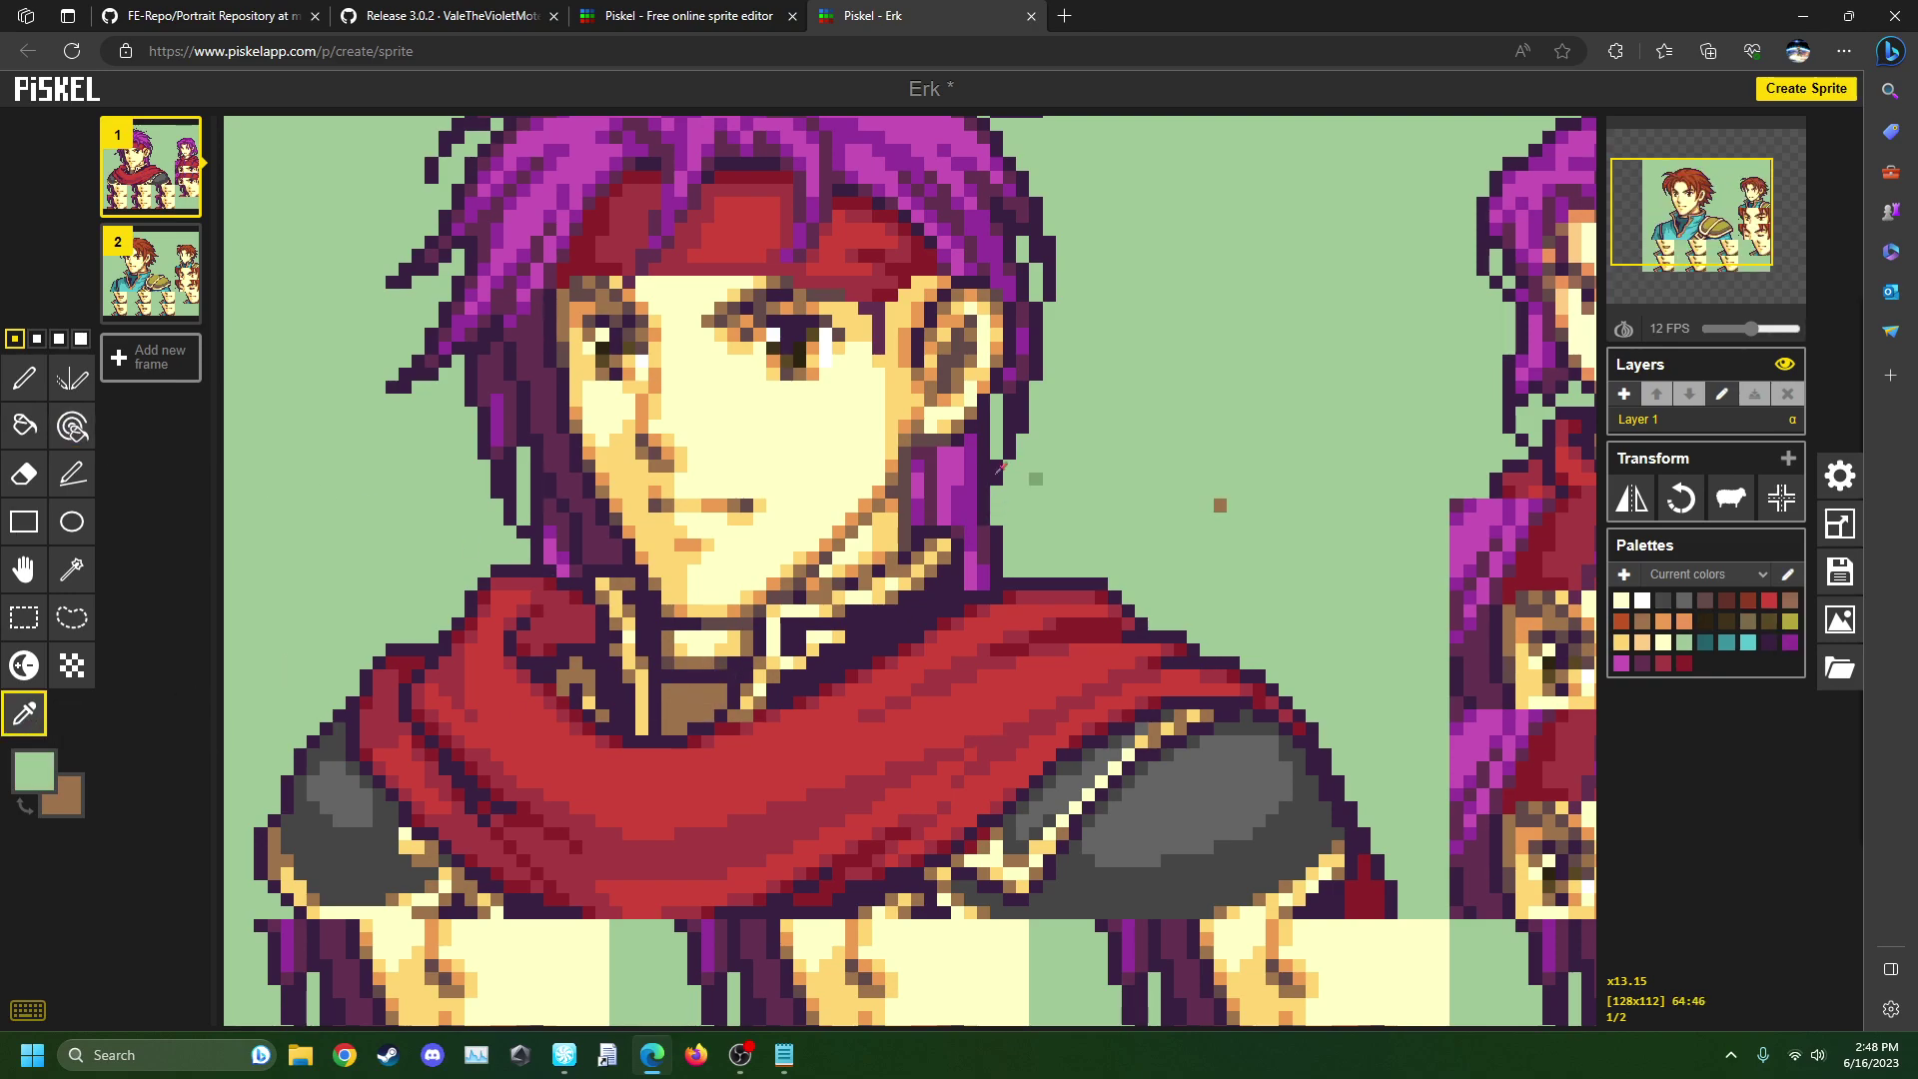
click(24, 378)
click(1220, 505)
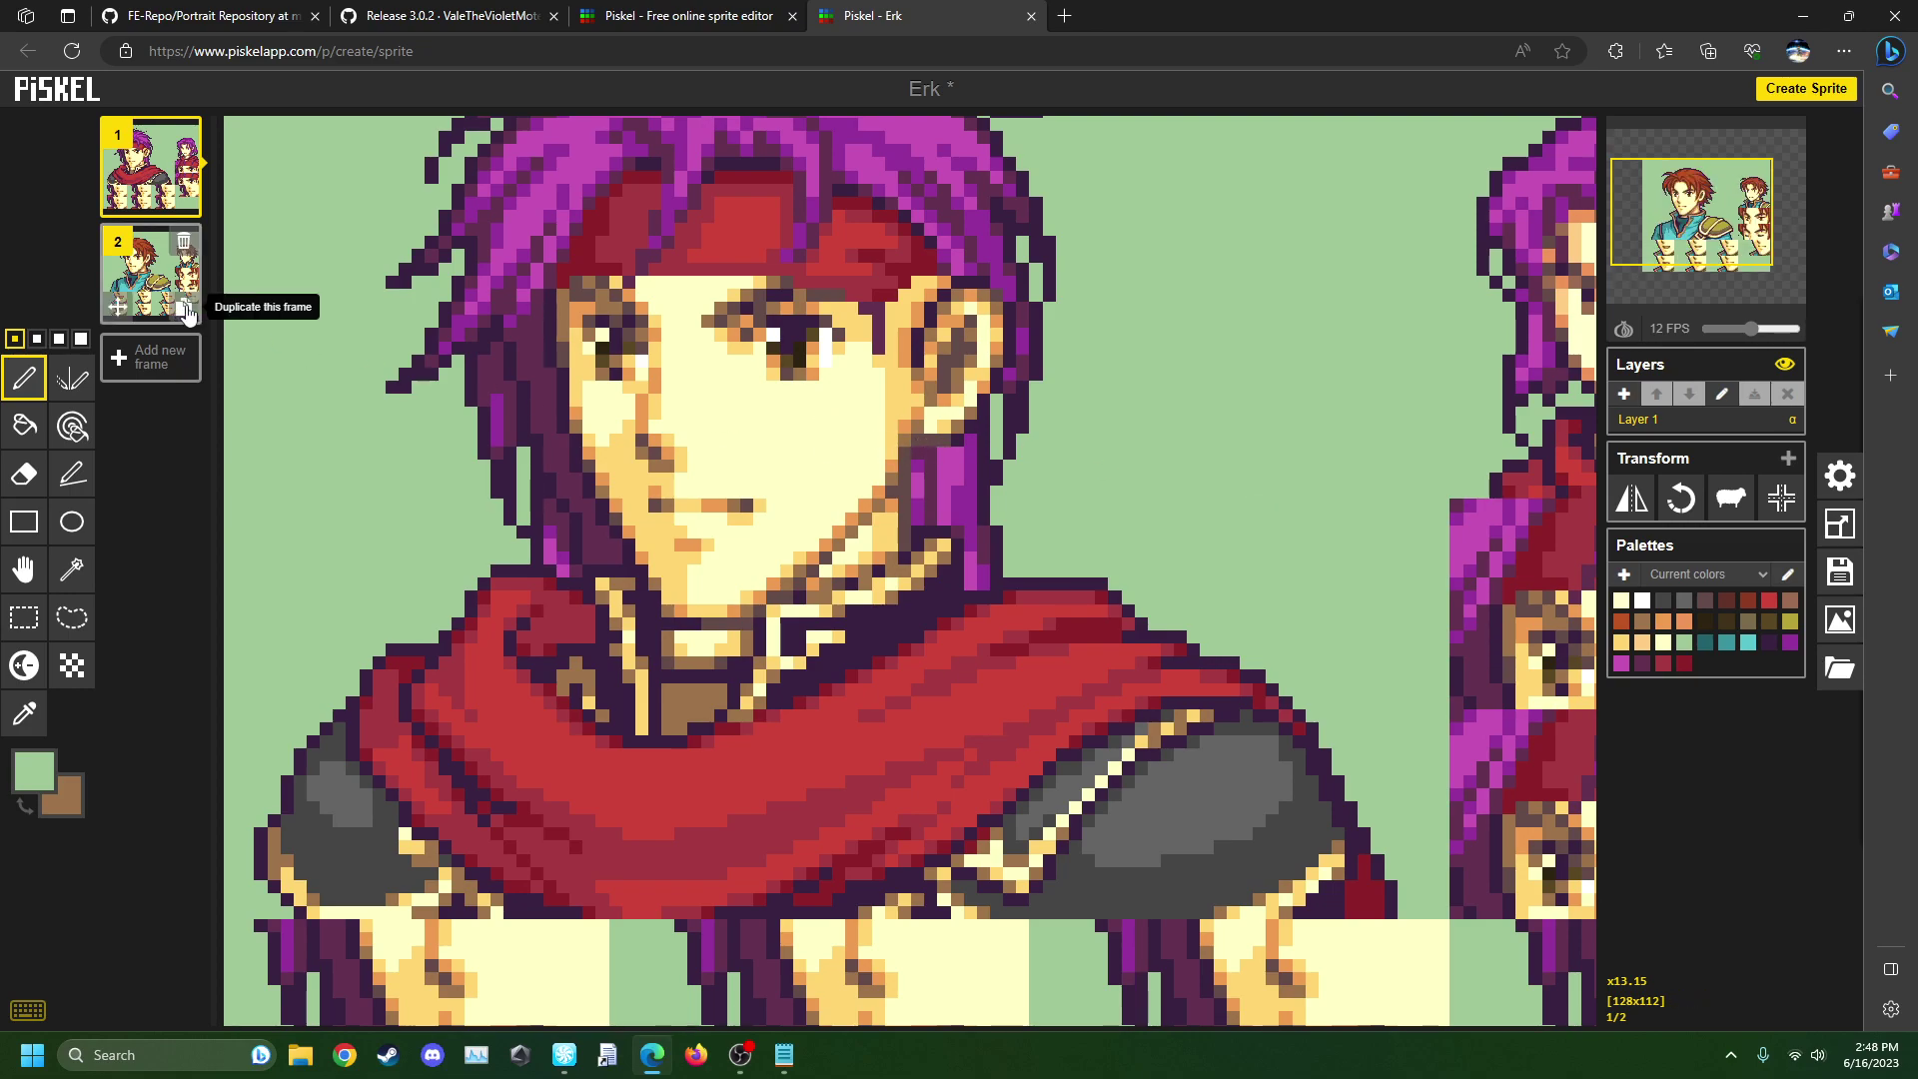
- Resize the canvas to 95 by 79 px without scaling its content, keeping the upper-left anchor, and delete Wil's frame
click(1839, 524)
double_click(1683, 360)
text(95)
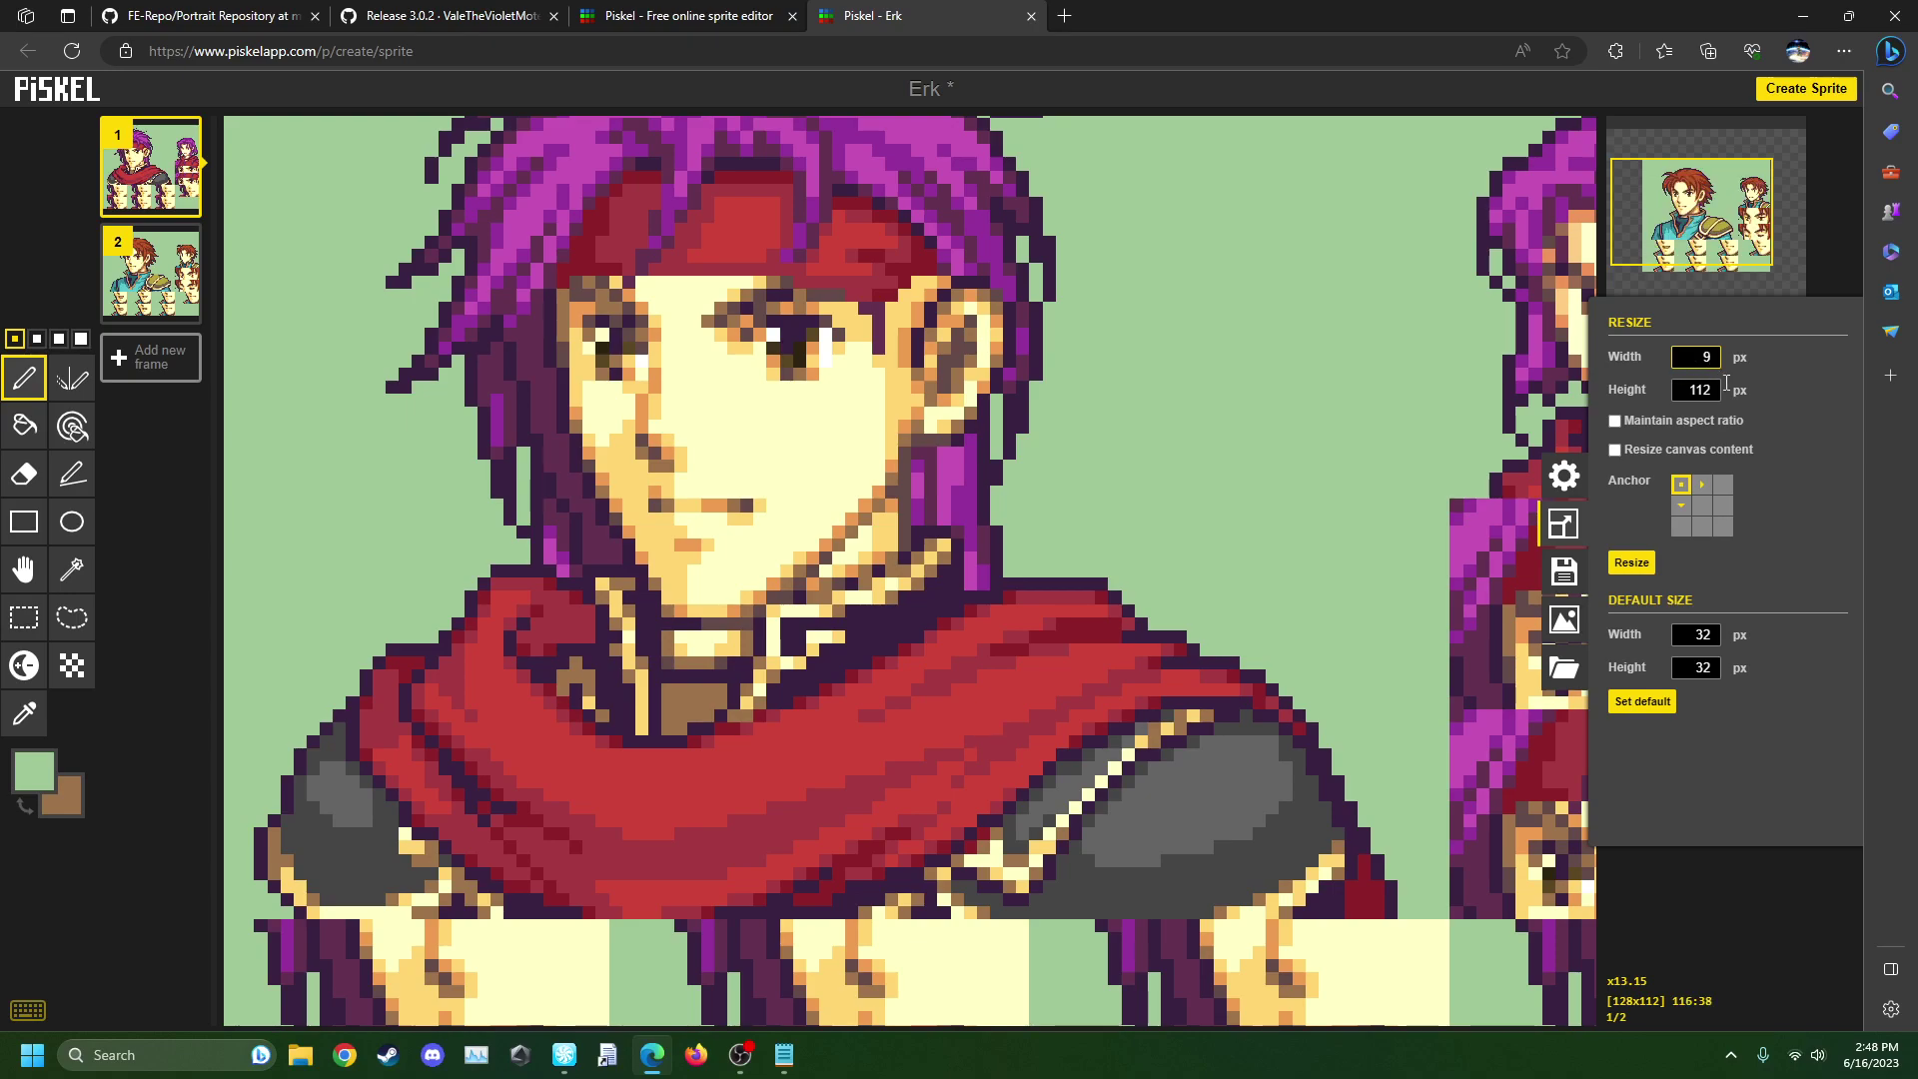
double_click(1720, 390)
text(79)
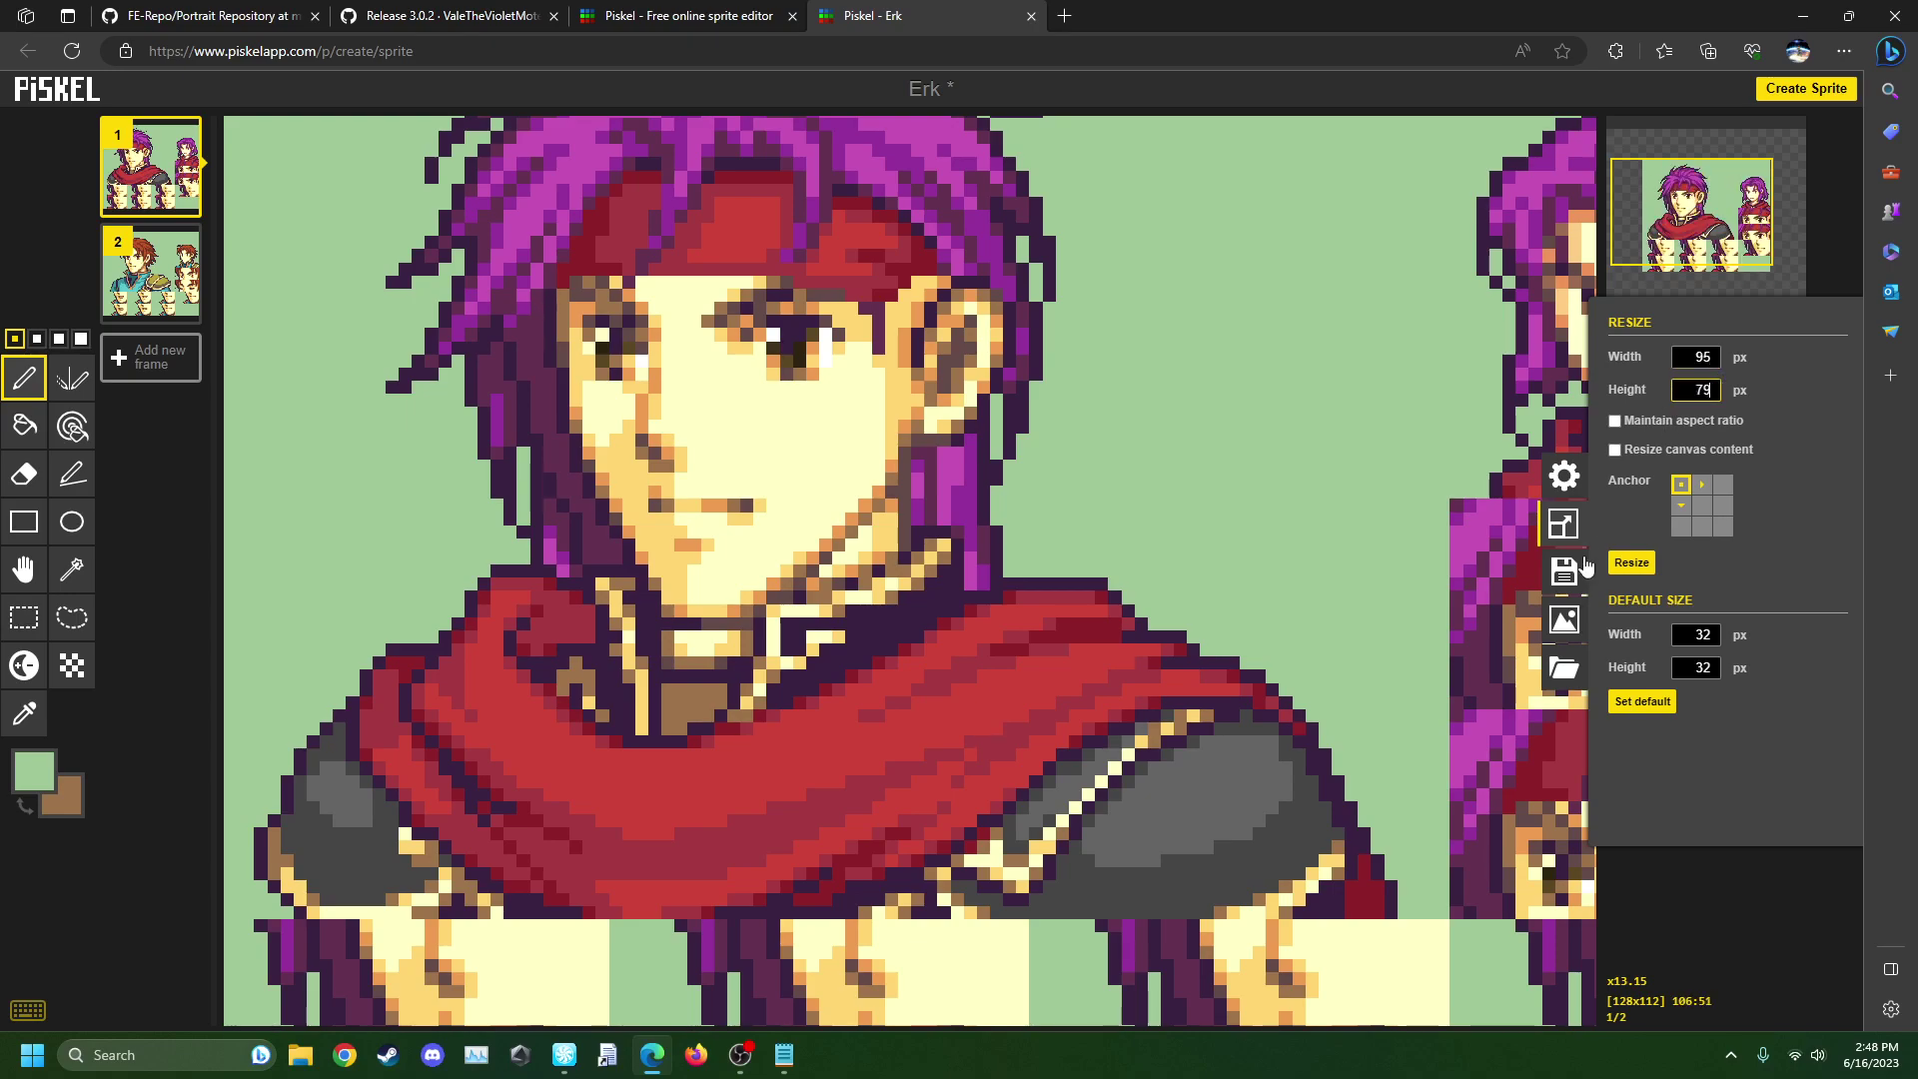
key(Return)
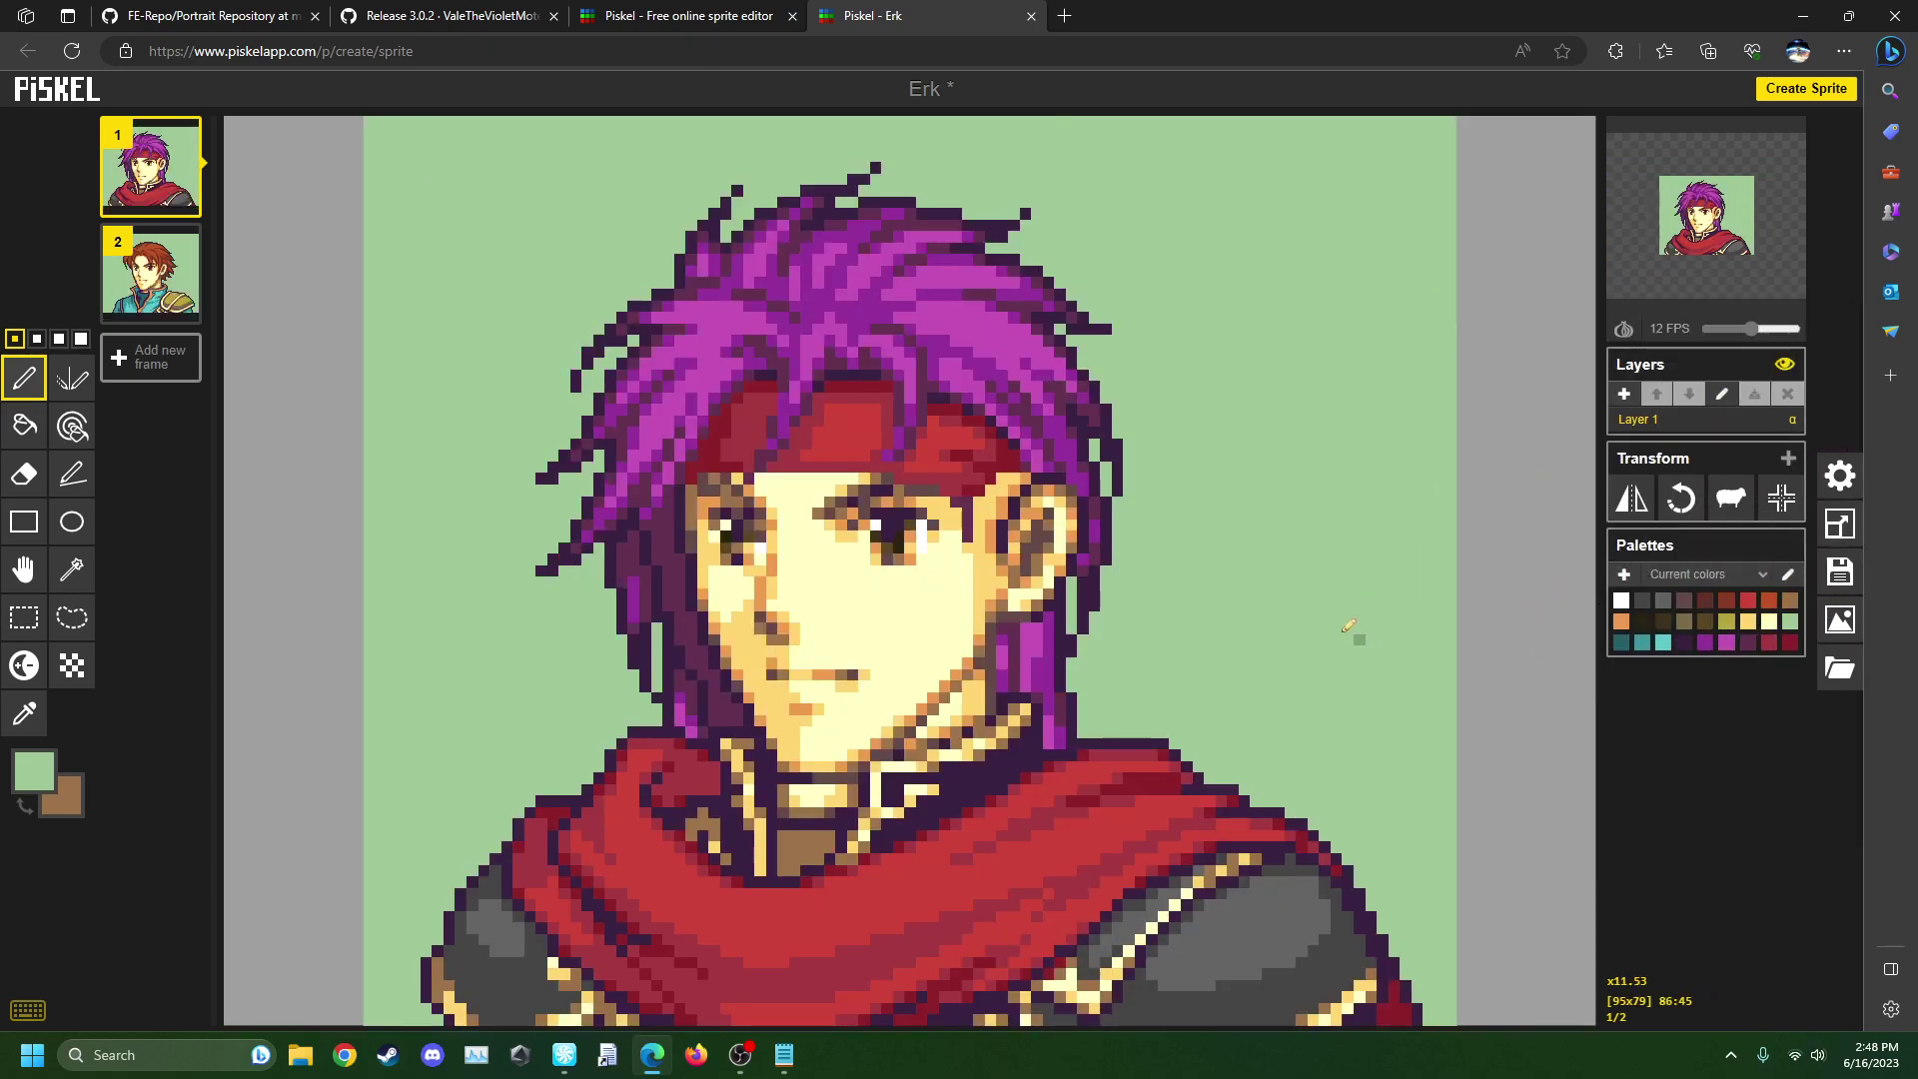
click(188, 240)
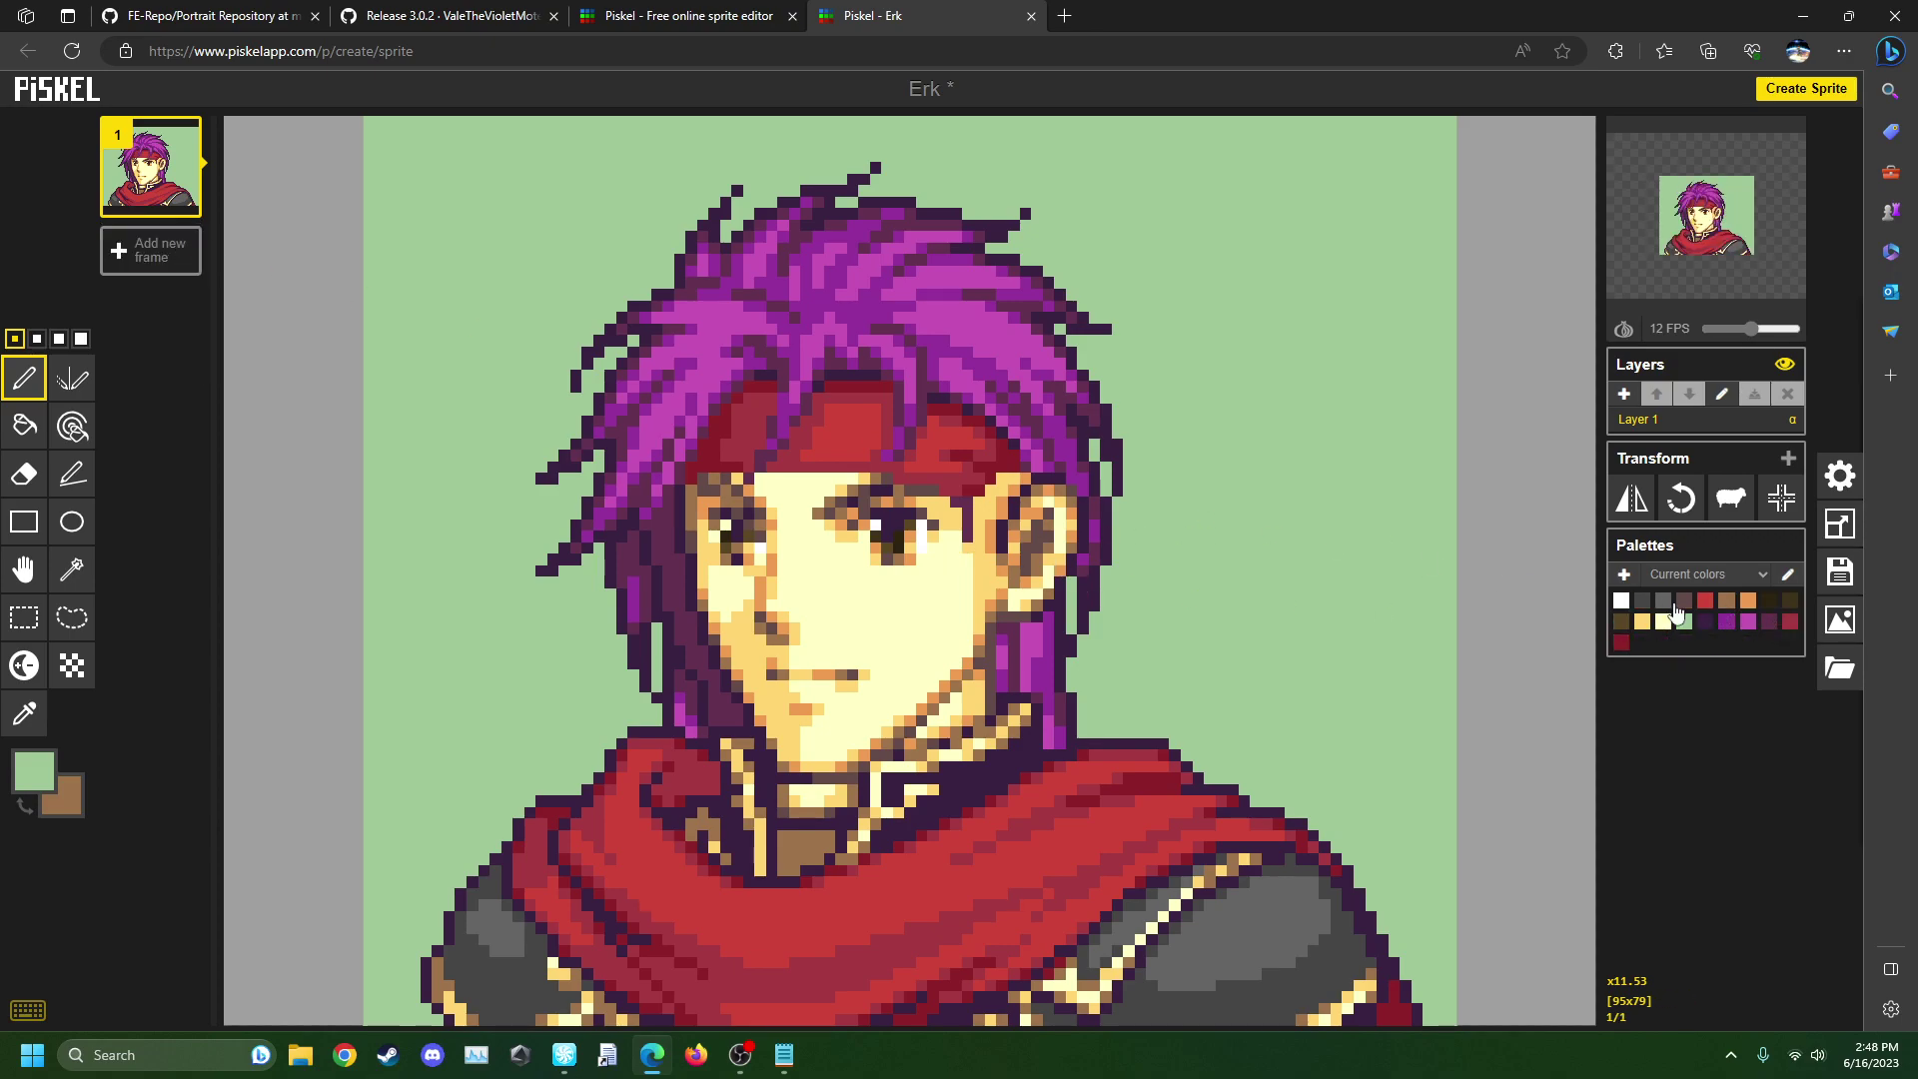
- Place two adjacent test pixels in the palette's dark browns on the green background beside the head
scroll(905, 611, up, 1)
click(72, 426)
click(24, 712)
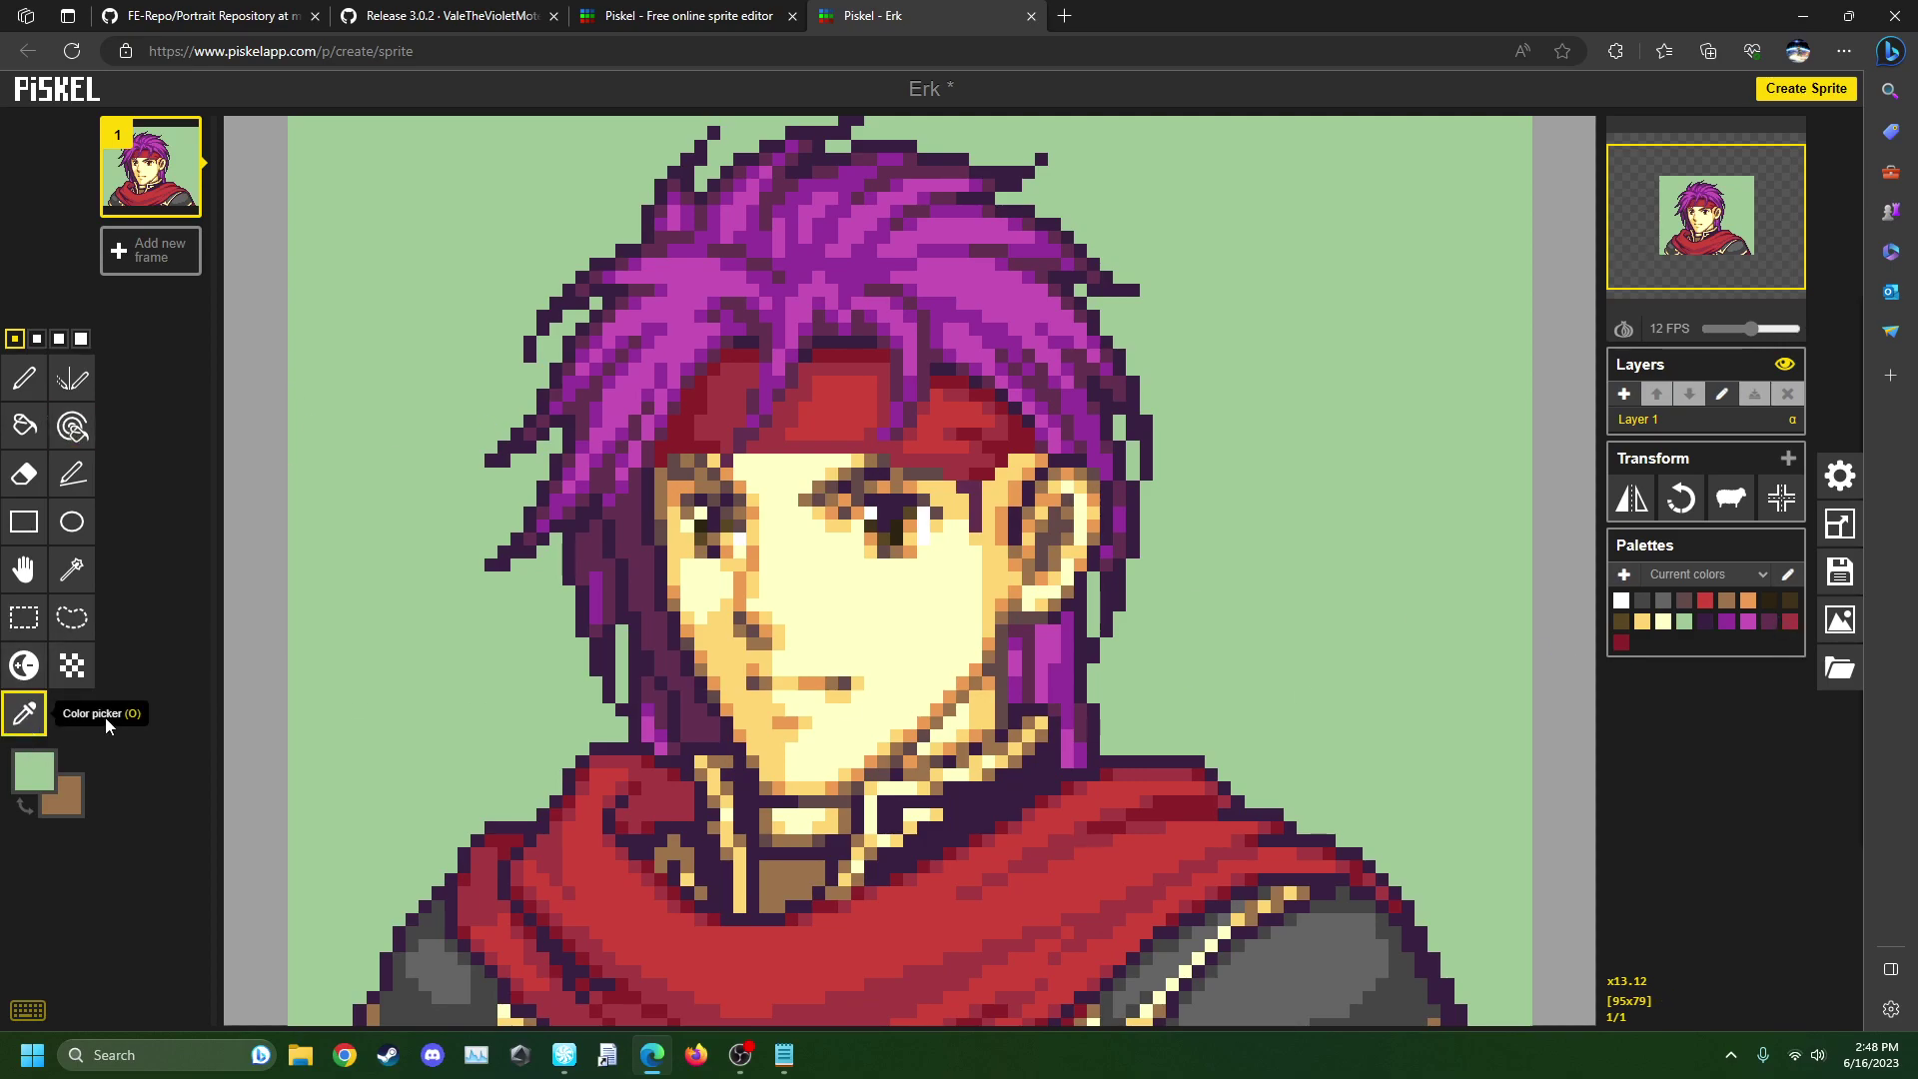
click(1769, 601)
right_click(1791, 601)
click(1792, 604)
right_click(1622, 621)
click(24, 378)
- Replace both dark browns throughout the portrait with the sampled background green to check where they are used
click(24, 714)
click(1357, 687)
click(70, 427)
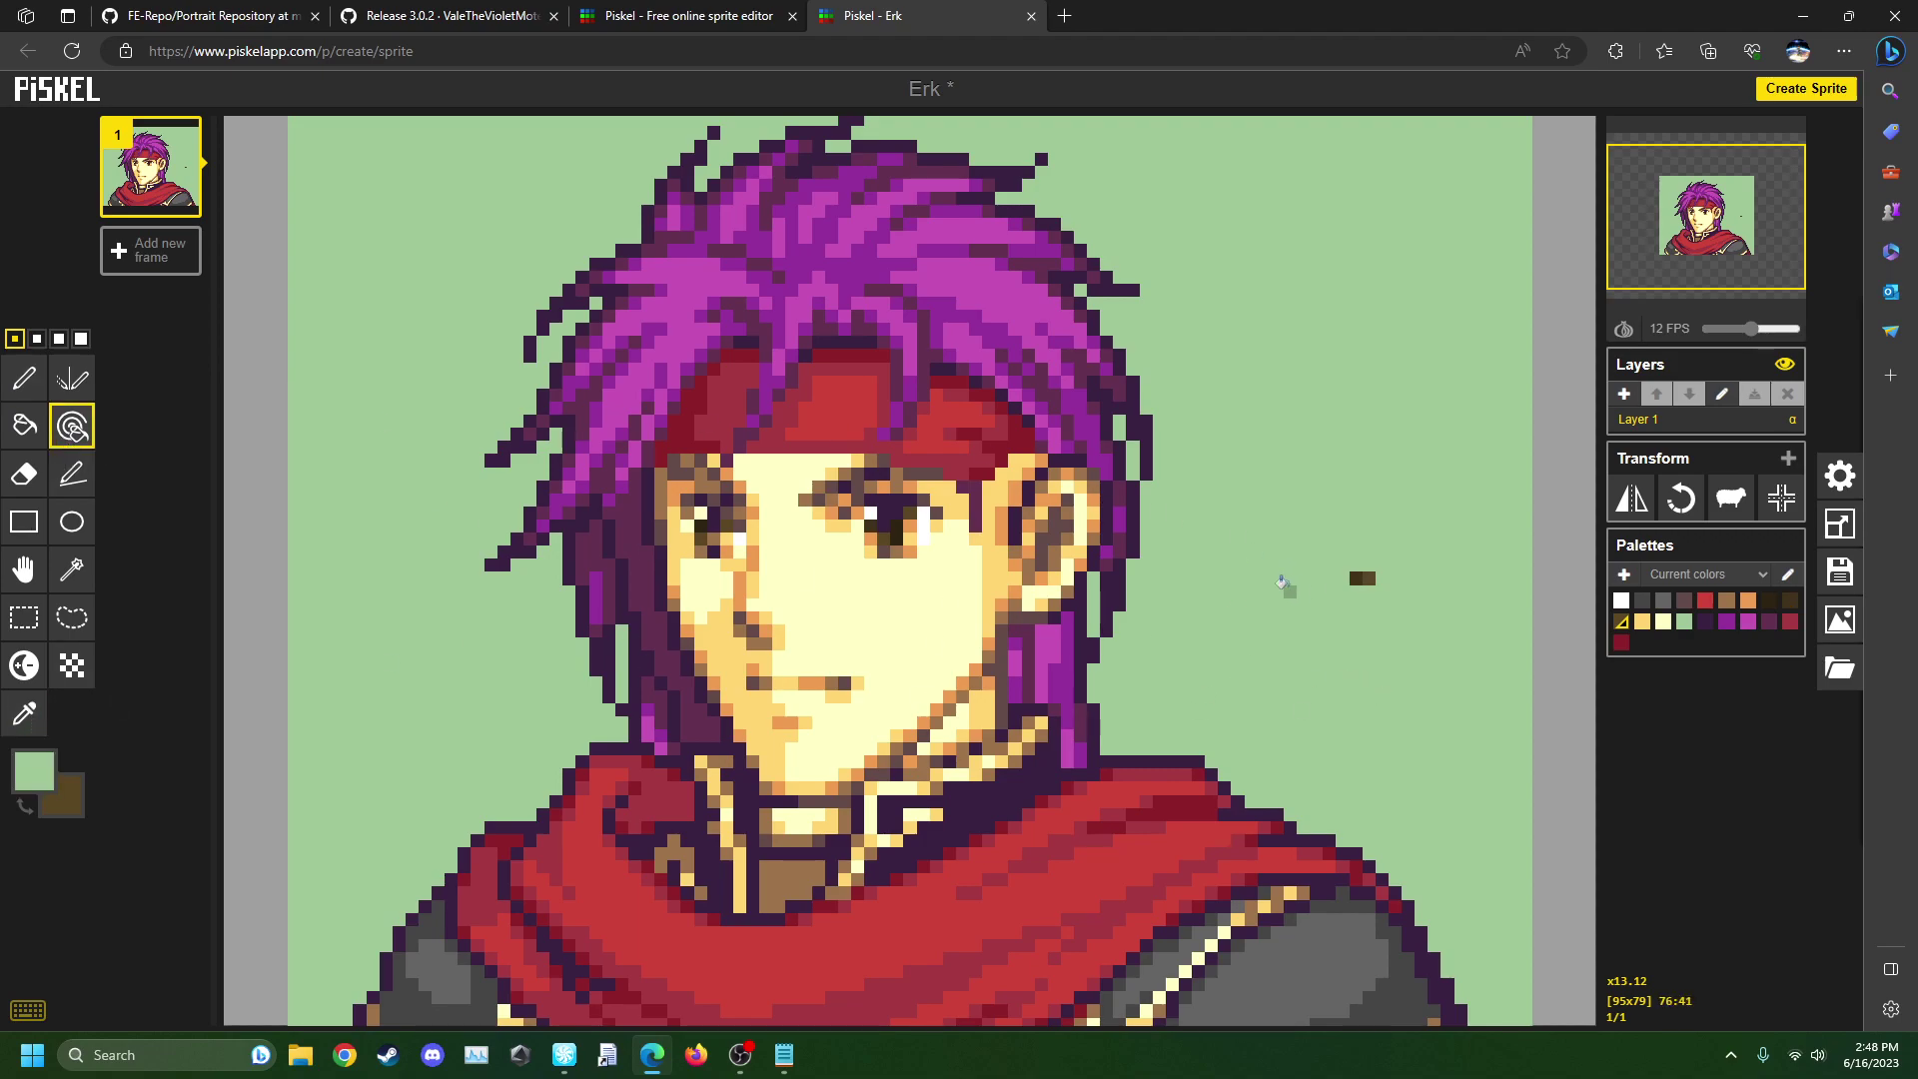
click(1363, 576)
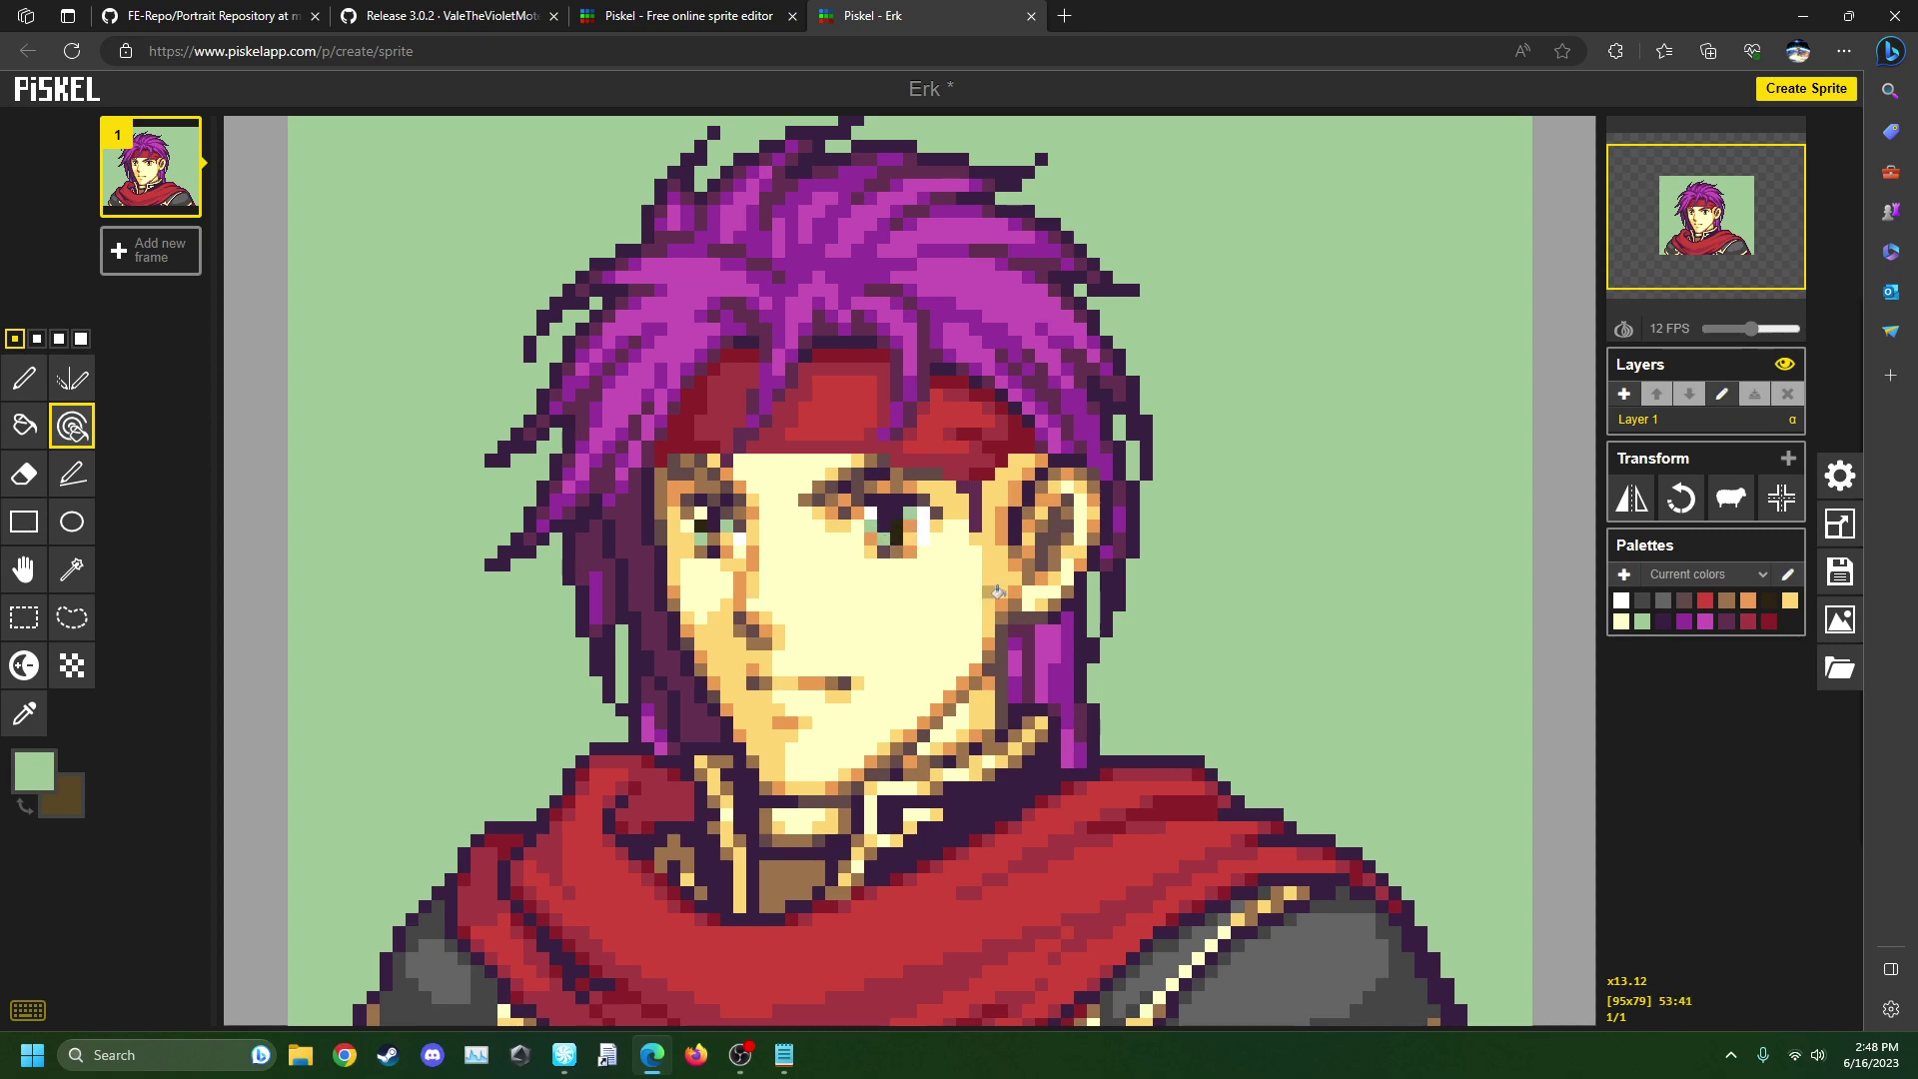
- Undo the green test recolor, the test pixels, the frame deletion and the canvas resize
scroll(1019, 604, down, 2)
key(ctrl+z)
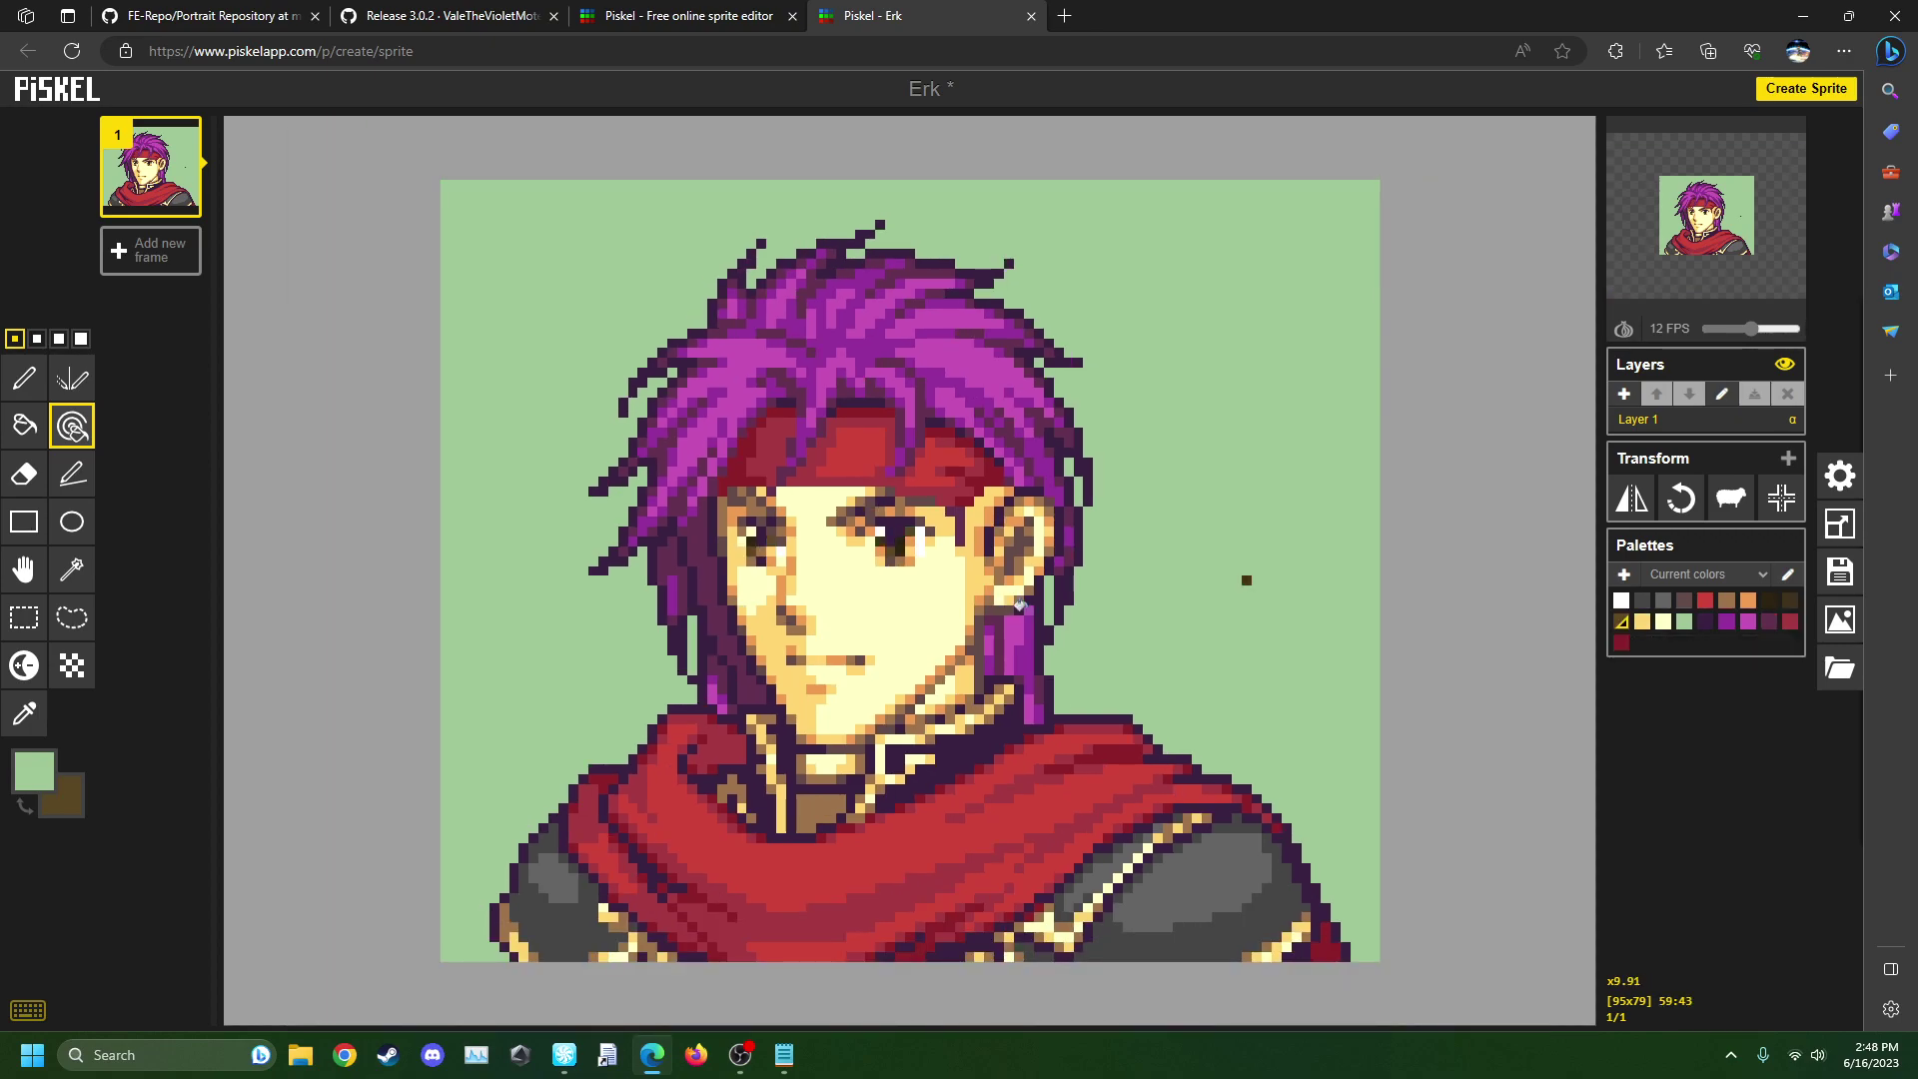
key(ctrl+z)
key(ctrl+z)
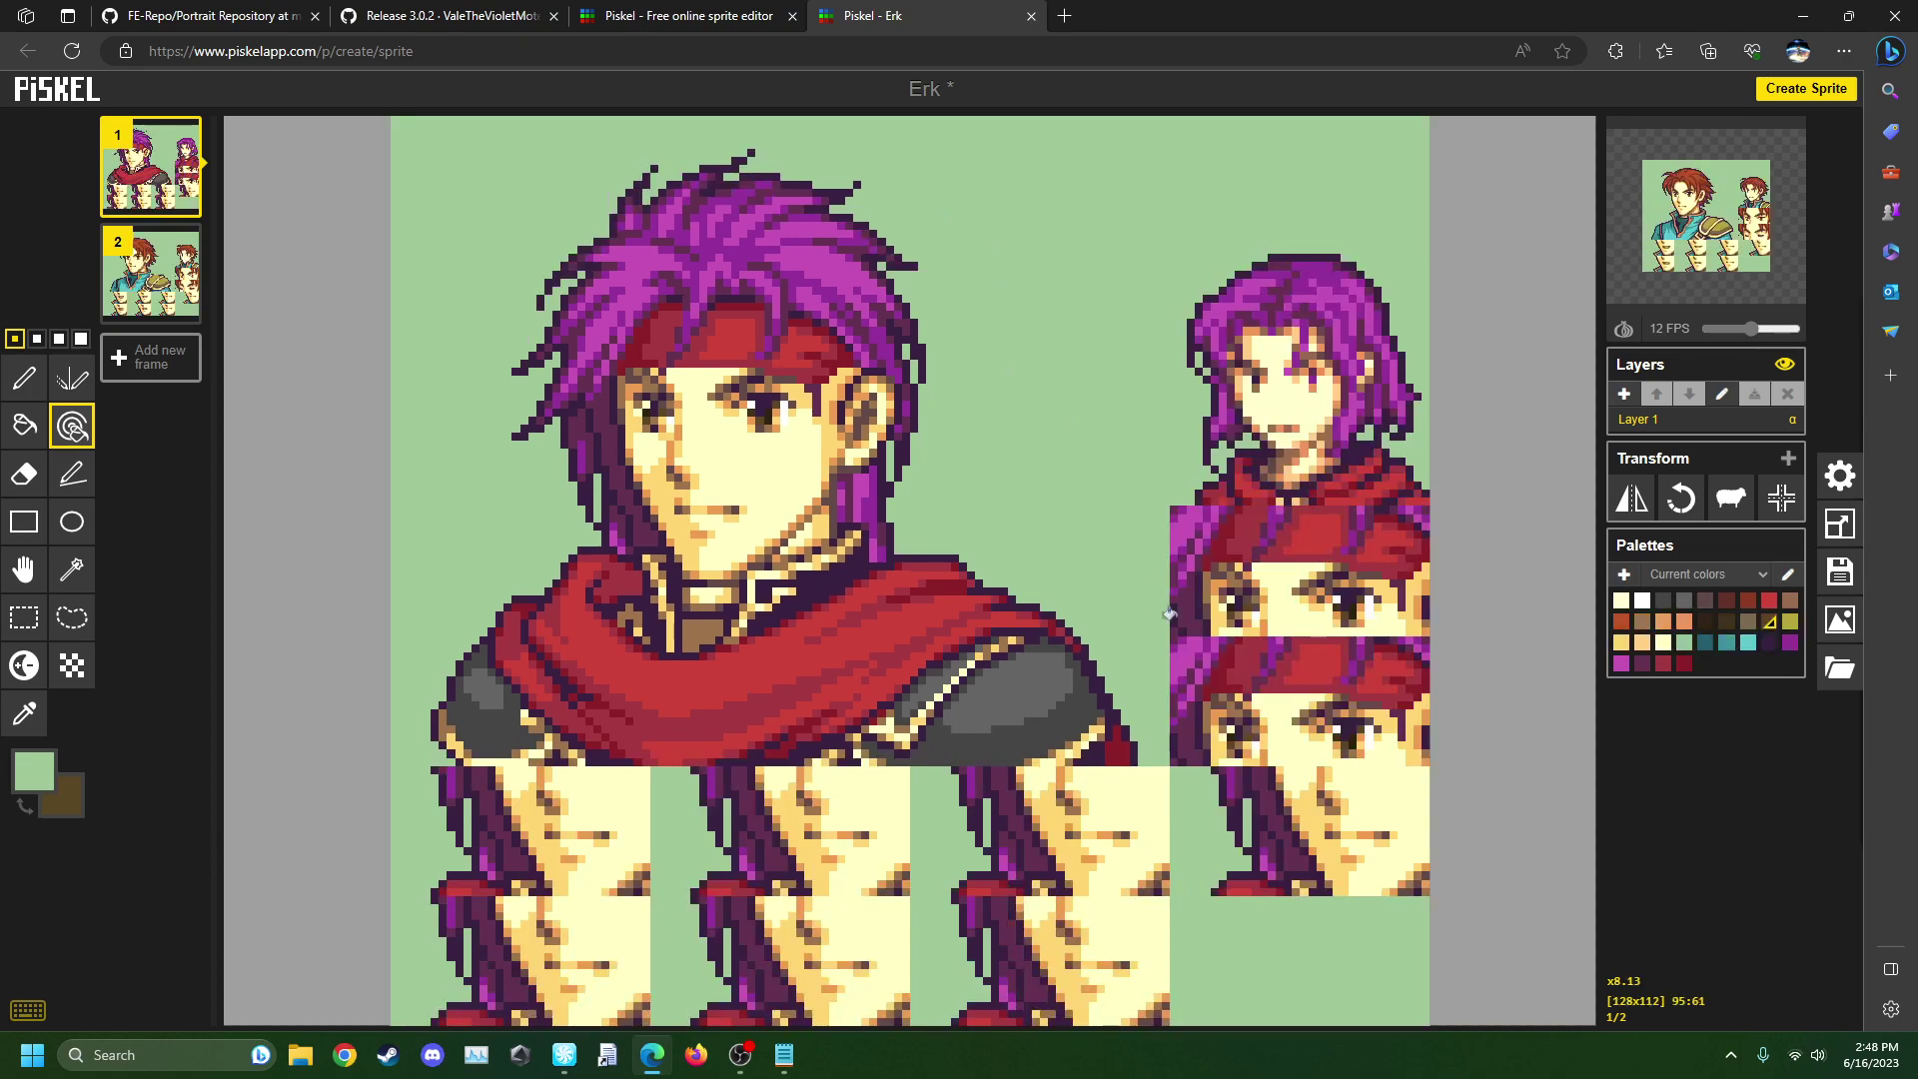
- Place two adjacent test pixels in the darkest palette browns on the background between the main and small portraits
click(1707, 625)
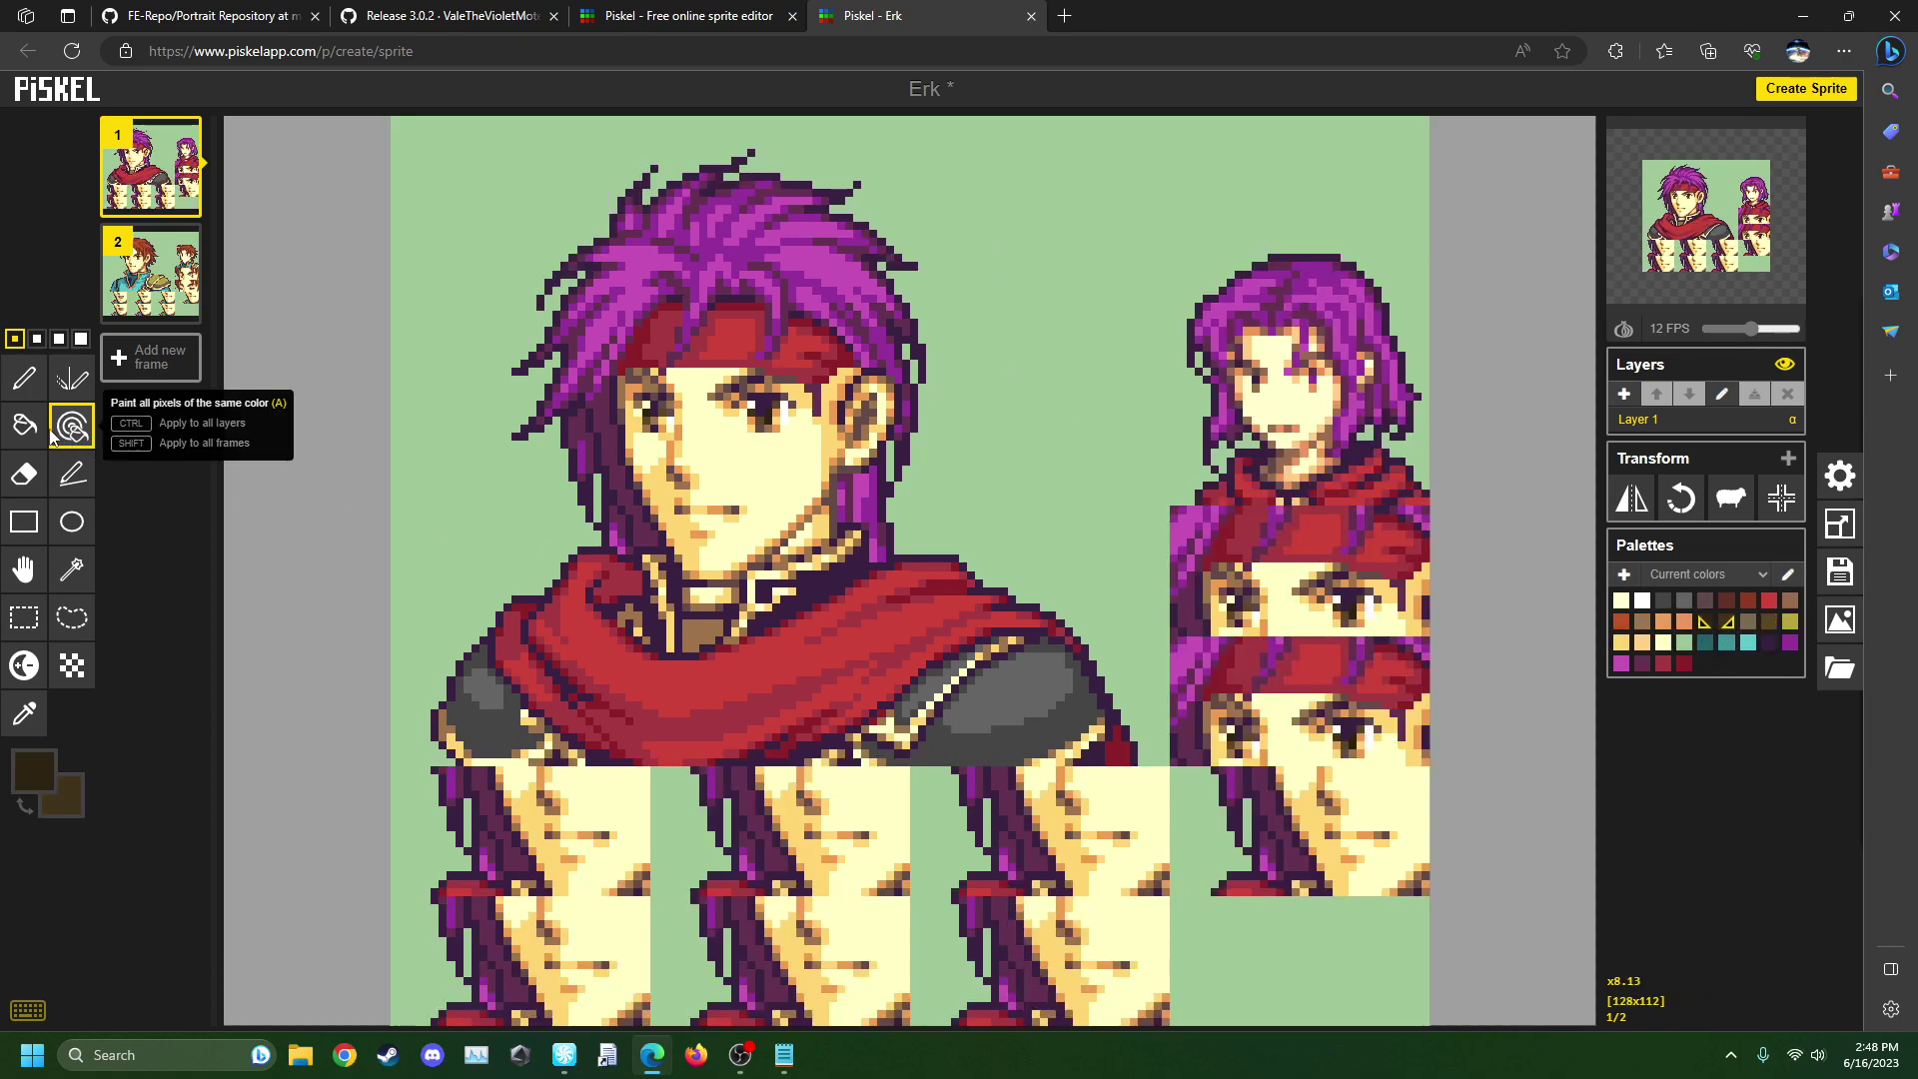
click(24, 378)
scroll(969, 438, up, 2)
scroll(970, 438, up, 1)
- Try replacing the darkest eye browns with the sampled background green to check where they are used
key(o)
click(1019, 492)
click(72, 426)
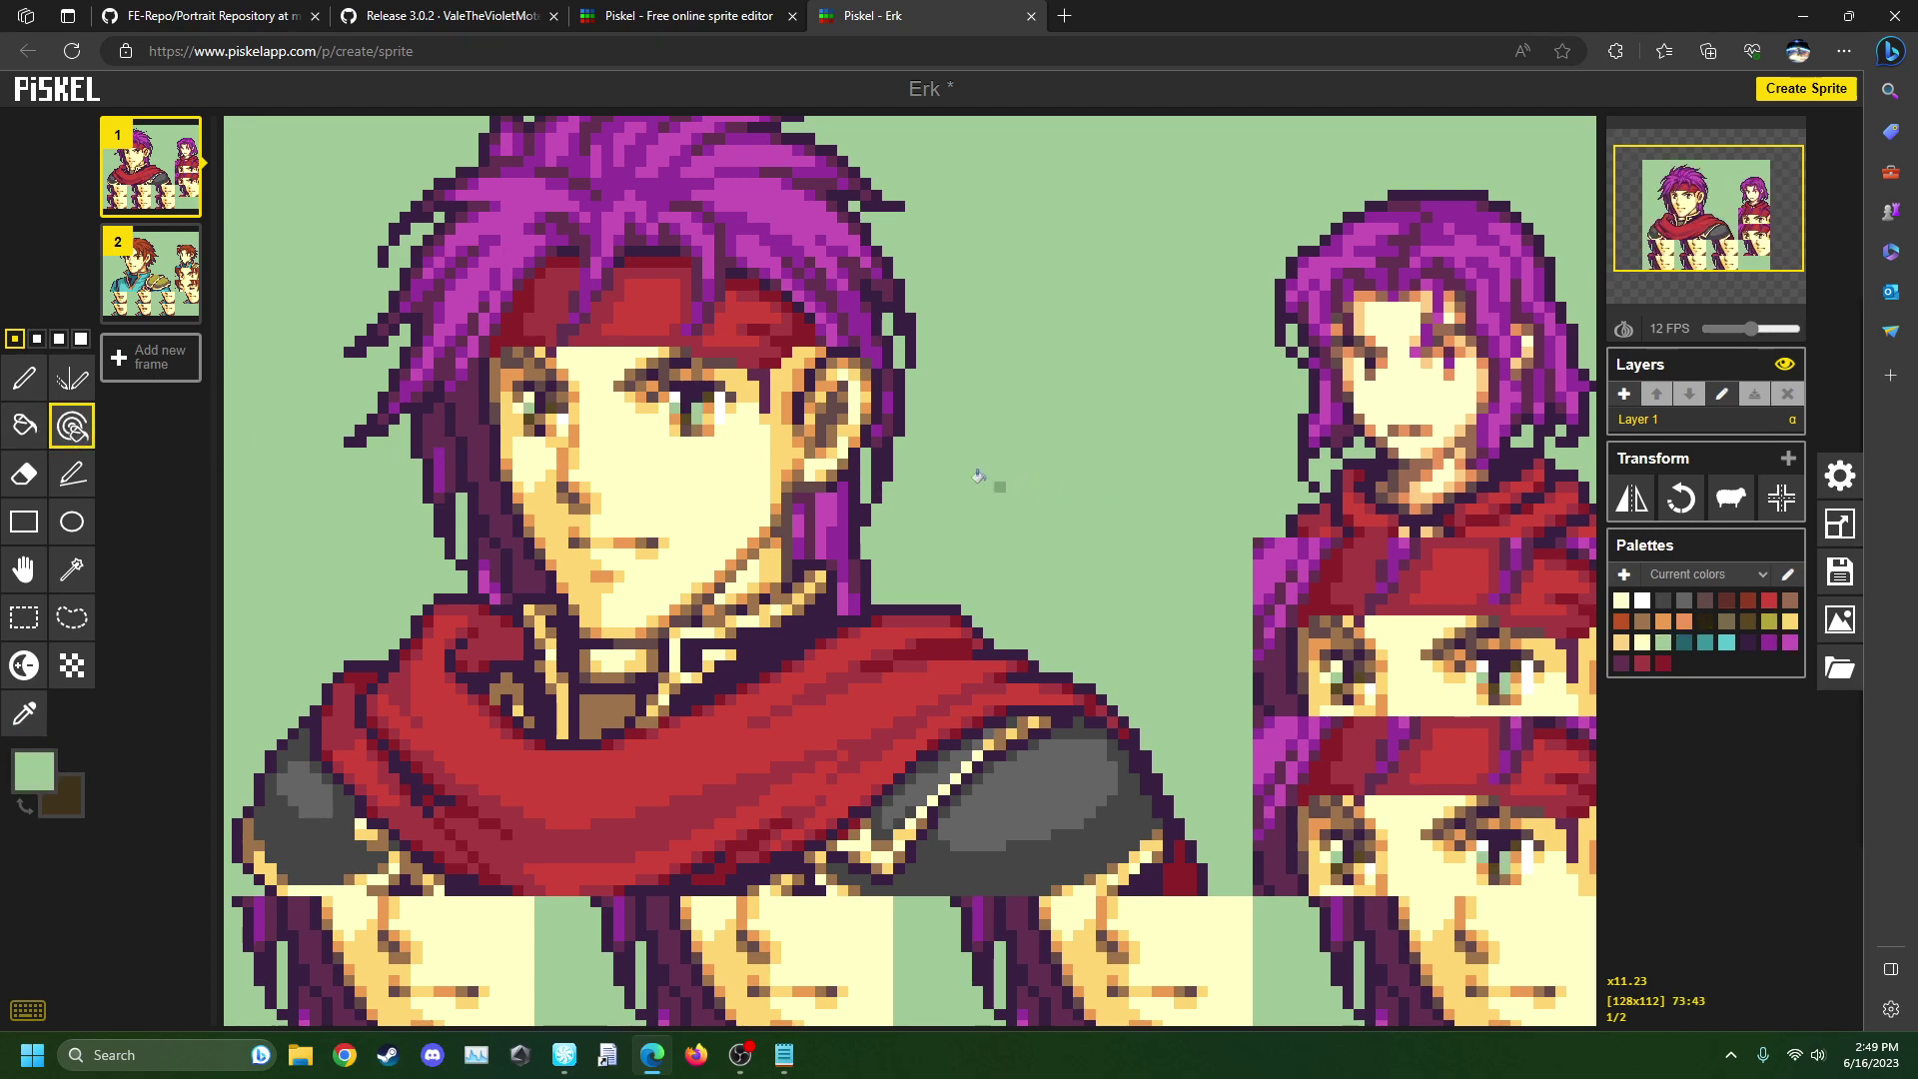
- Replace the darkest browns in the eyes and the test pixels with grey sampled from the shoulder armor
click(20, 715)
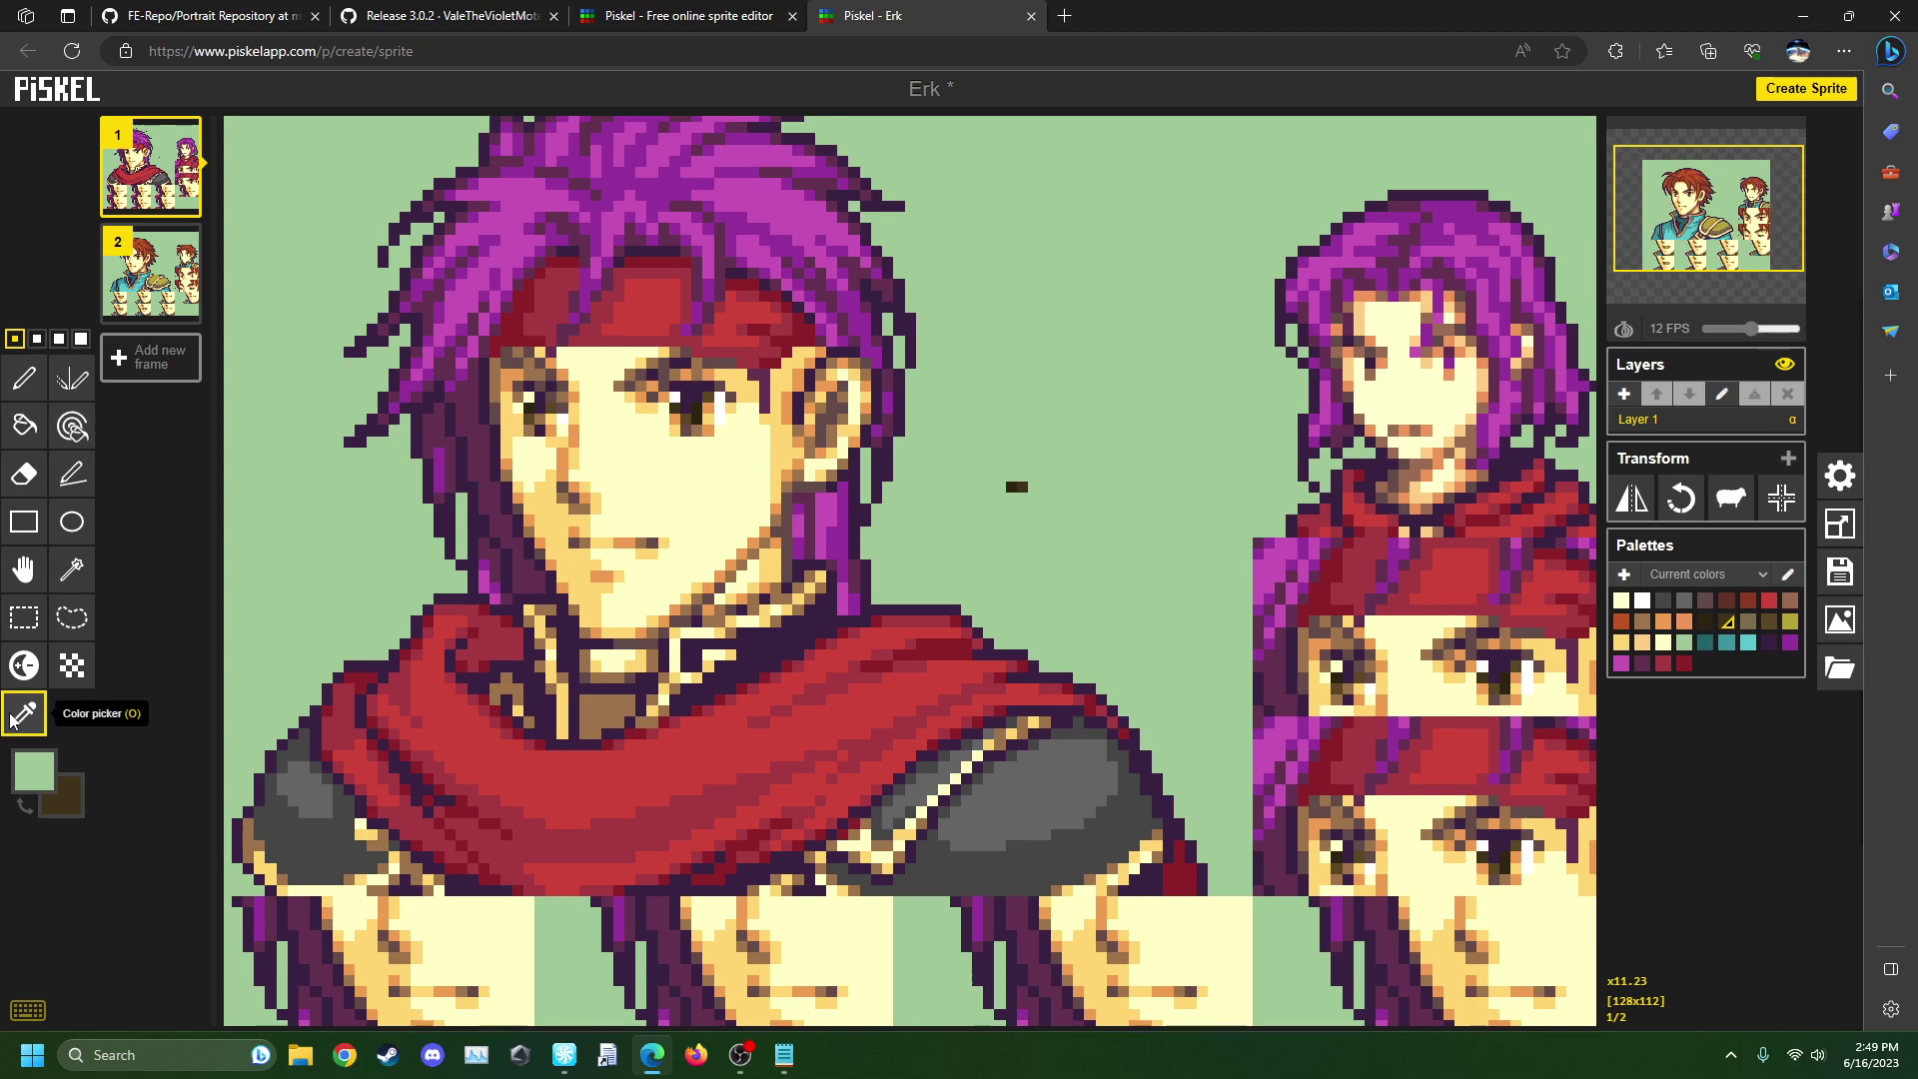
scroll(954, 762, up, 1)
click(1039, 831)
right_click(1049, 896)
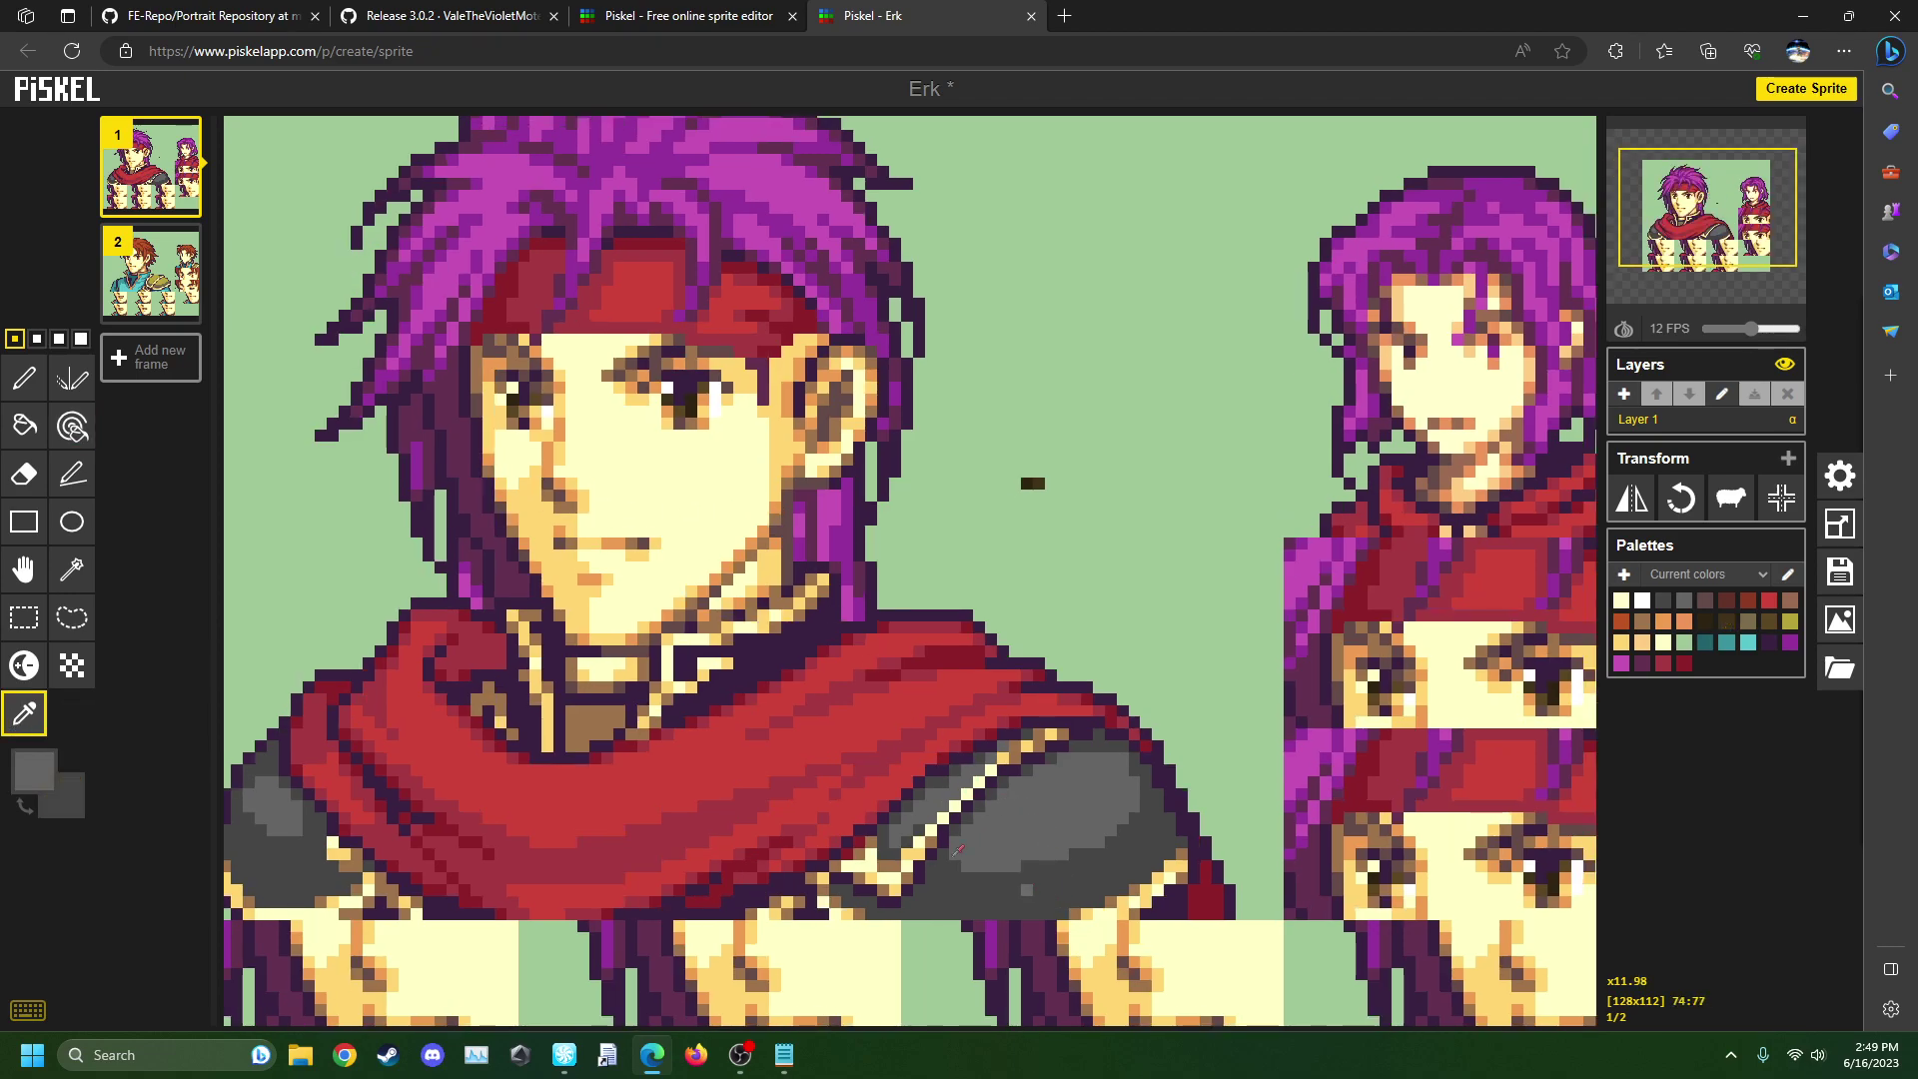
click(71, 426)
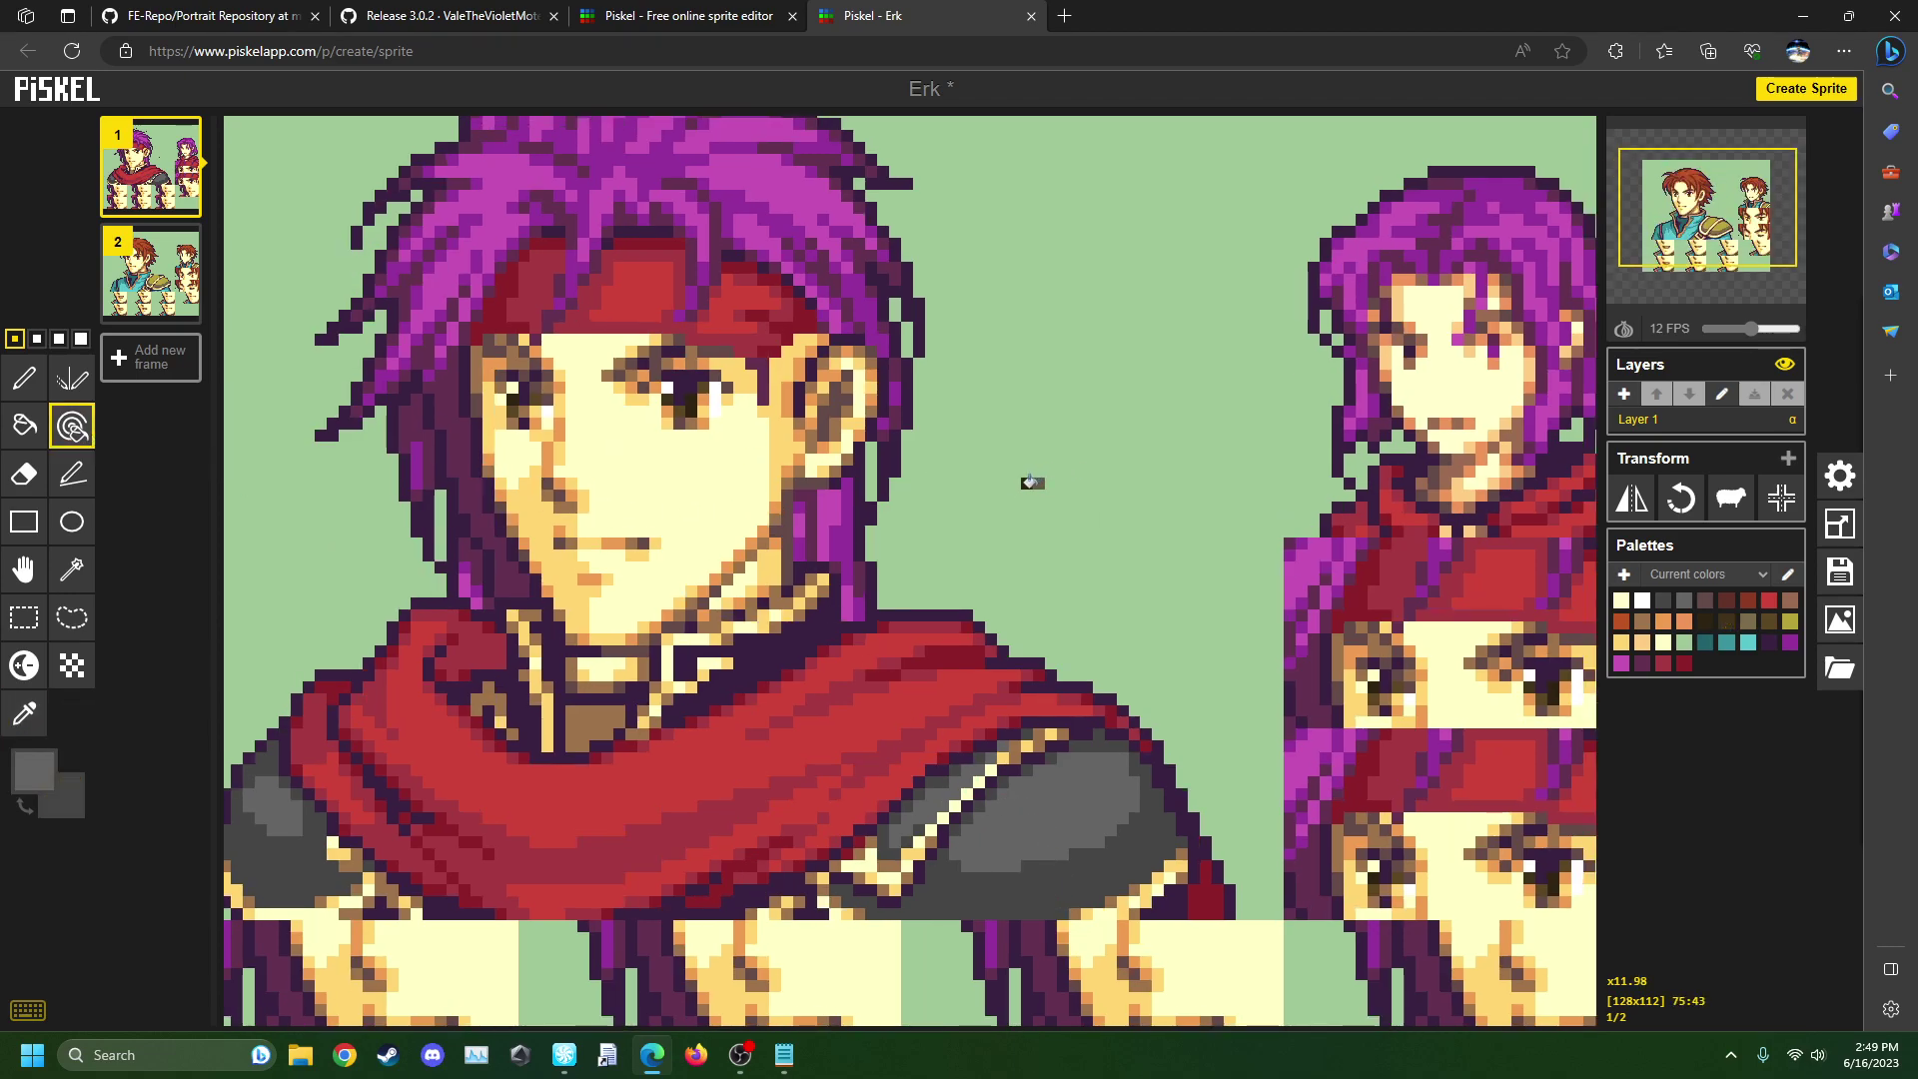
click(1031, 482)
scroll(954, 549, down, 3)
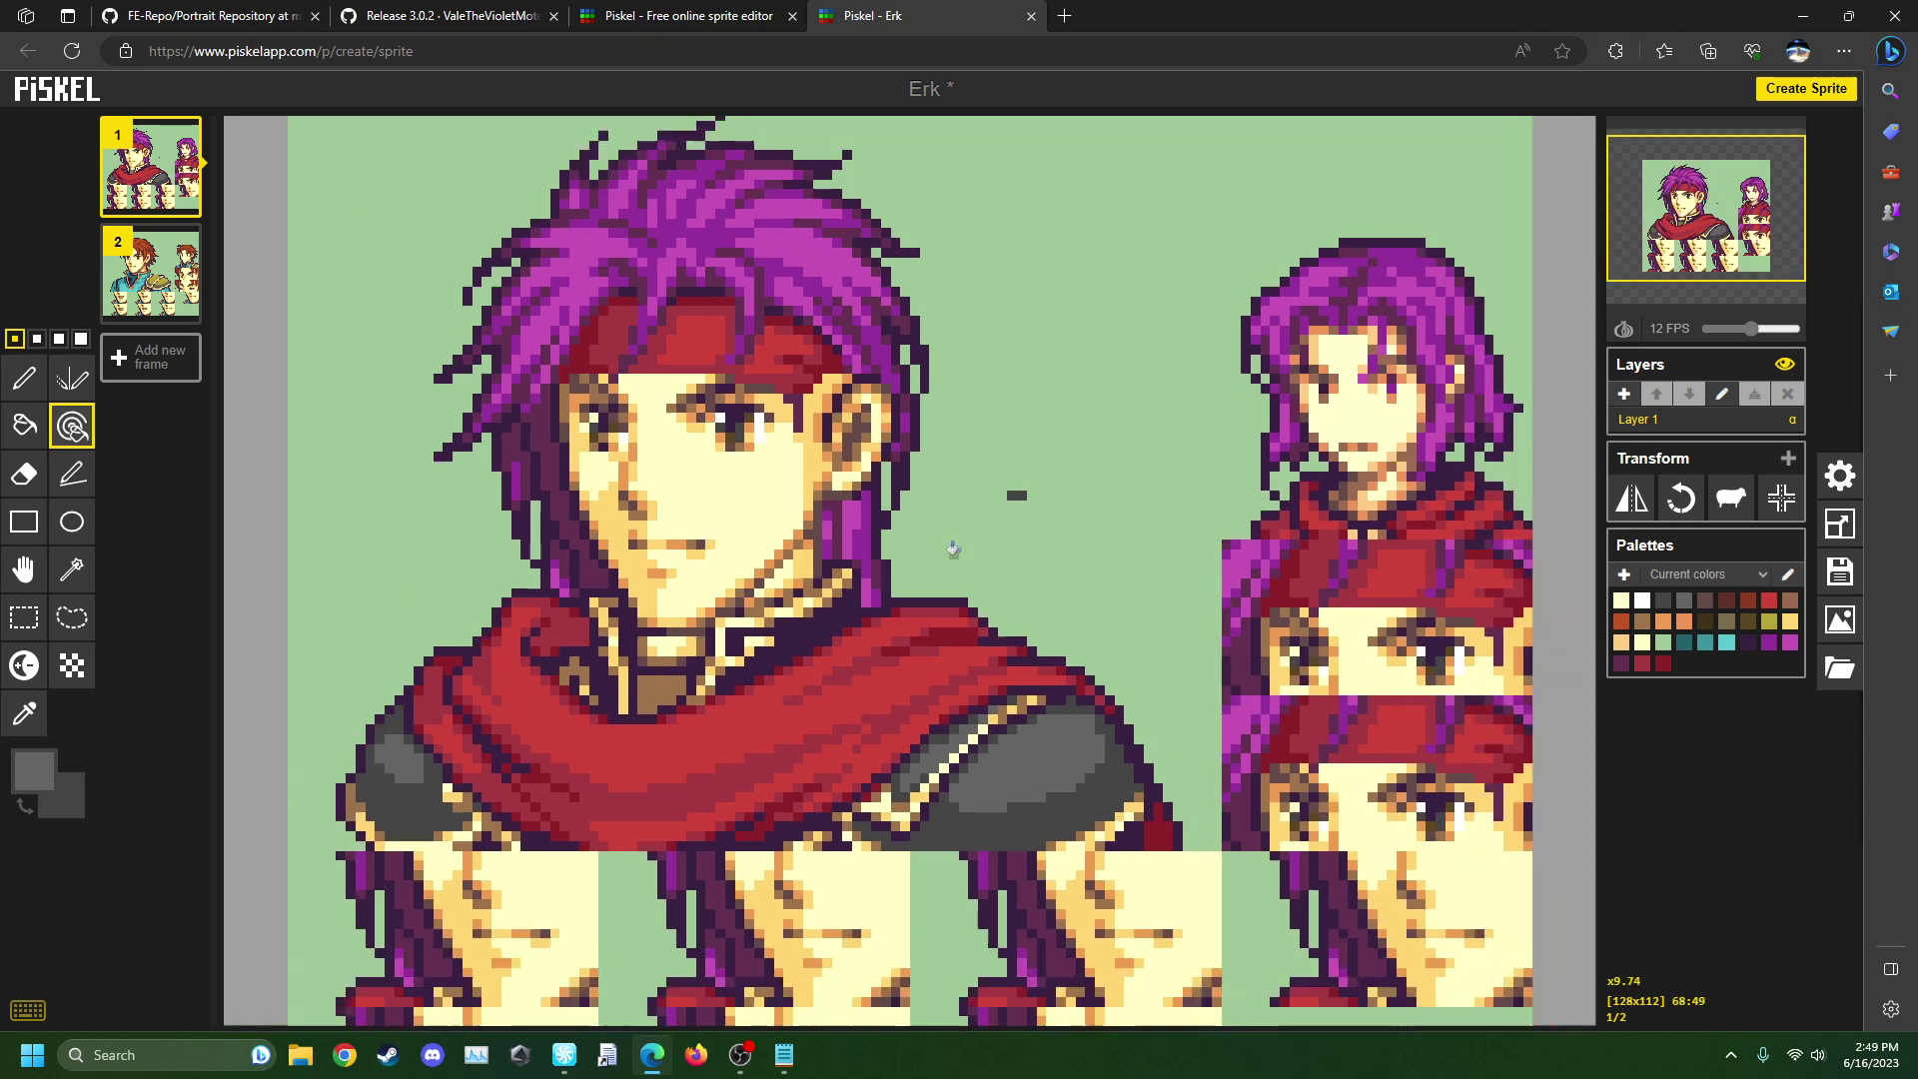
scroll(929, 549, up, 3)
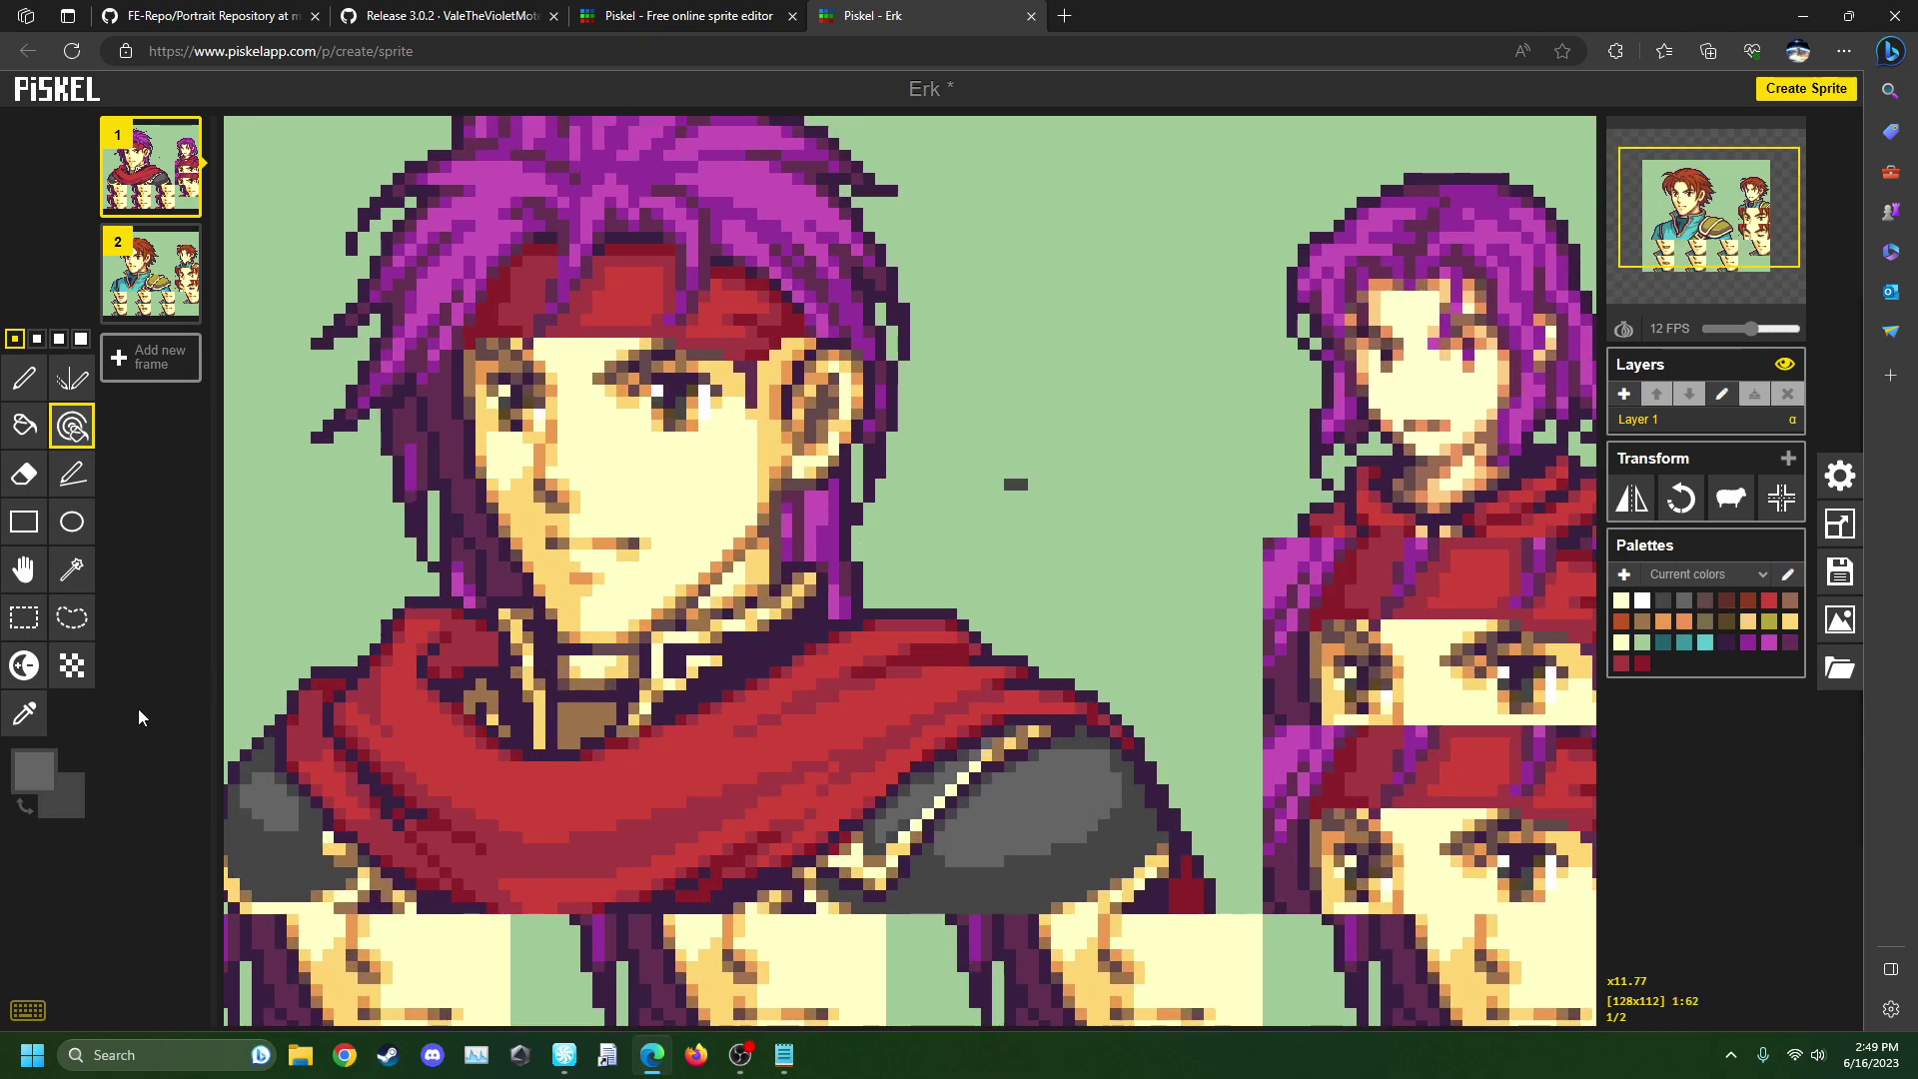
- Set the drawing colors to the palette's pale cream and white, and sample the main portrait's skin color for comparison
click(28, 715)
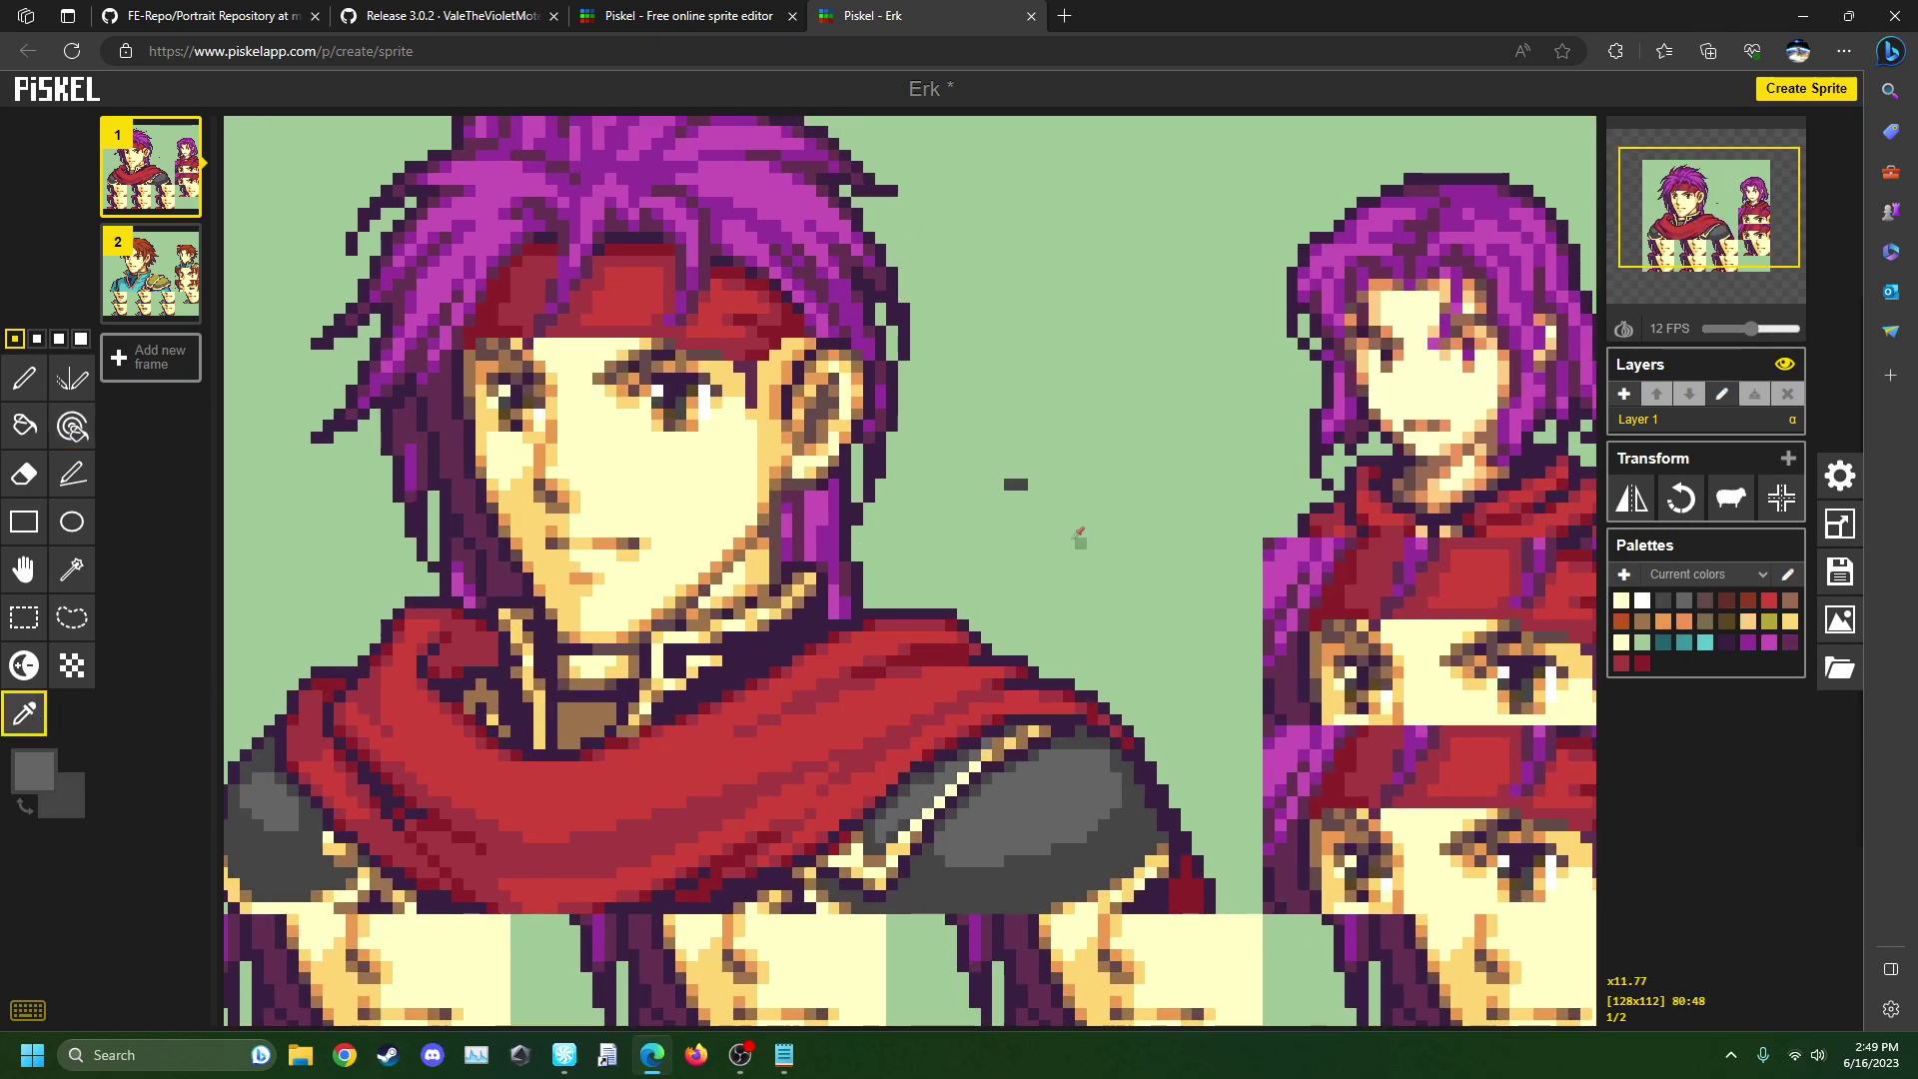
click(1621, 601)
right_click(1643, 600)
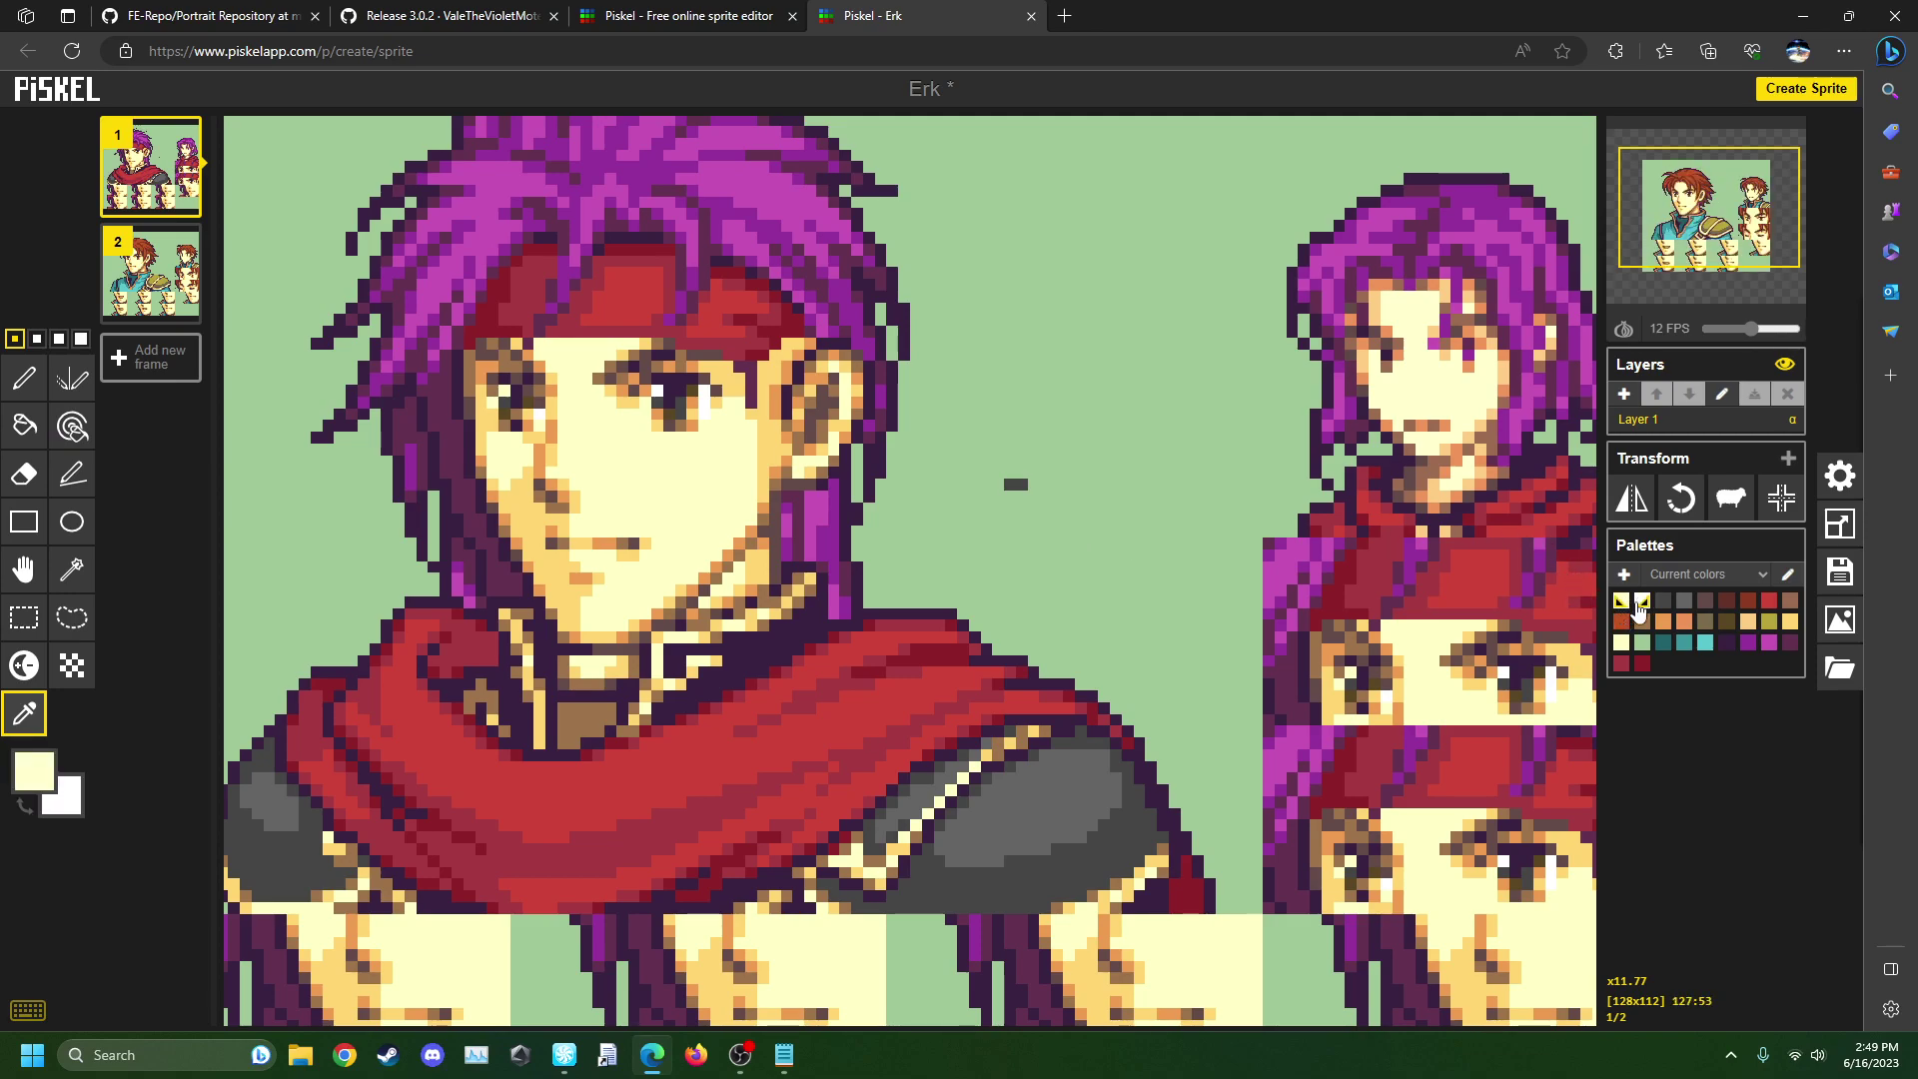
click(22, 395)
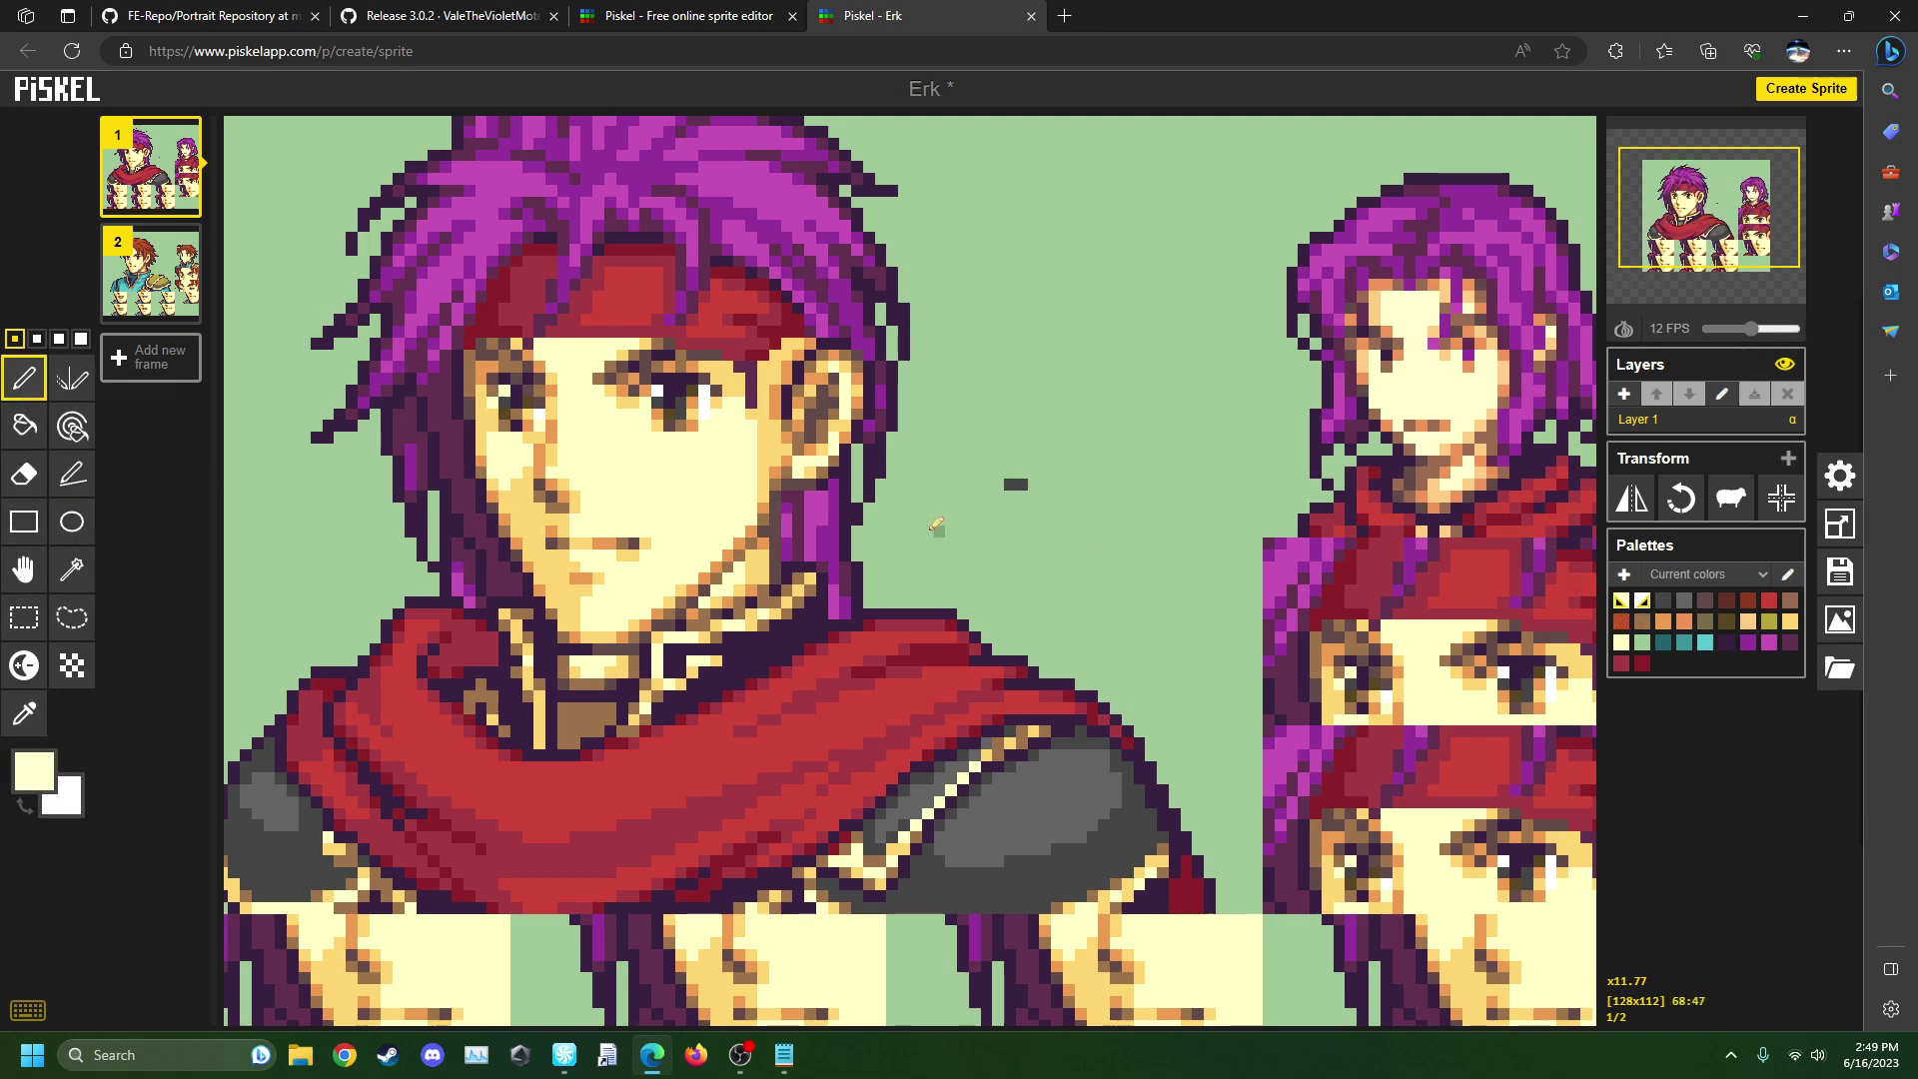
click(24, 713)
scroll(700, 439, up, 3)
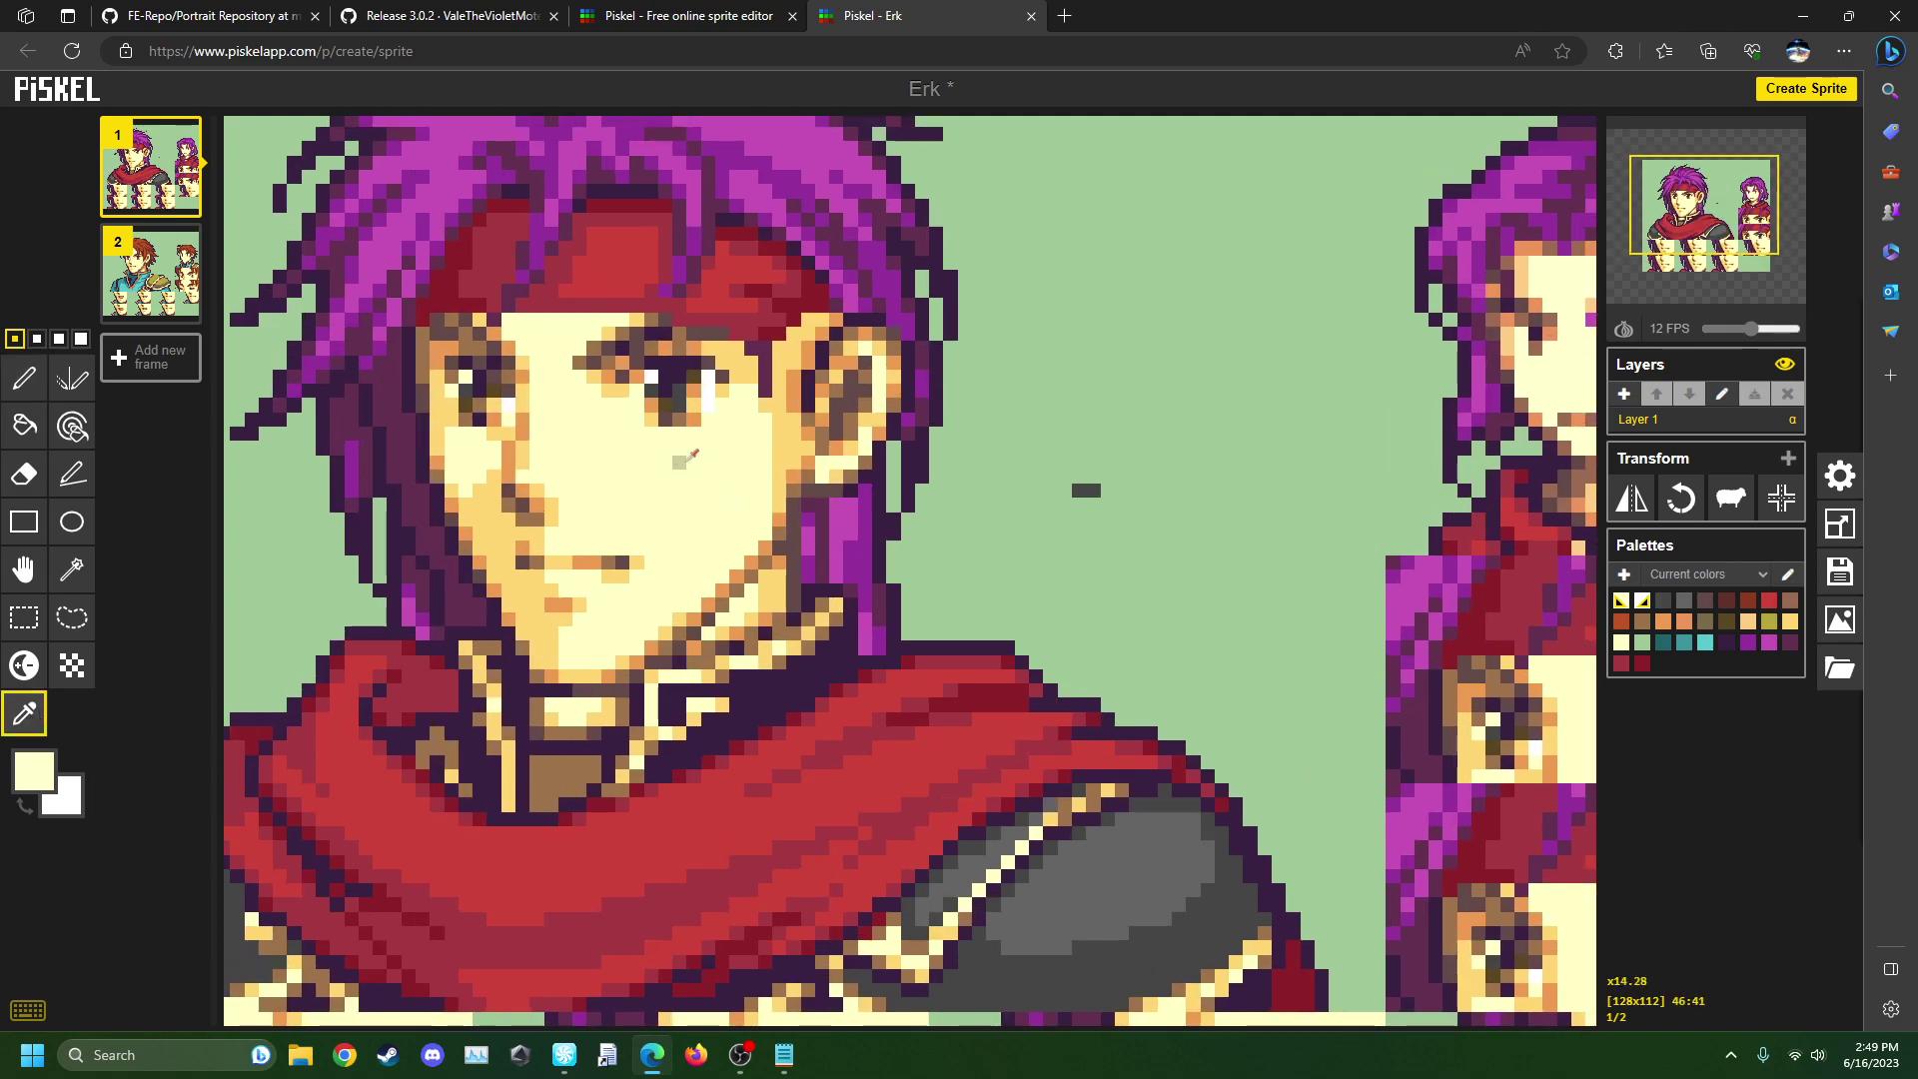
key(alt+b)
scroll(788, 406, down, 2)
scroll(879, 619, down, 3)
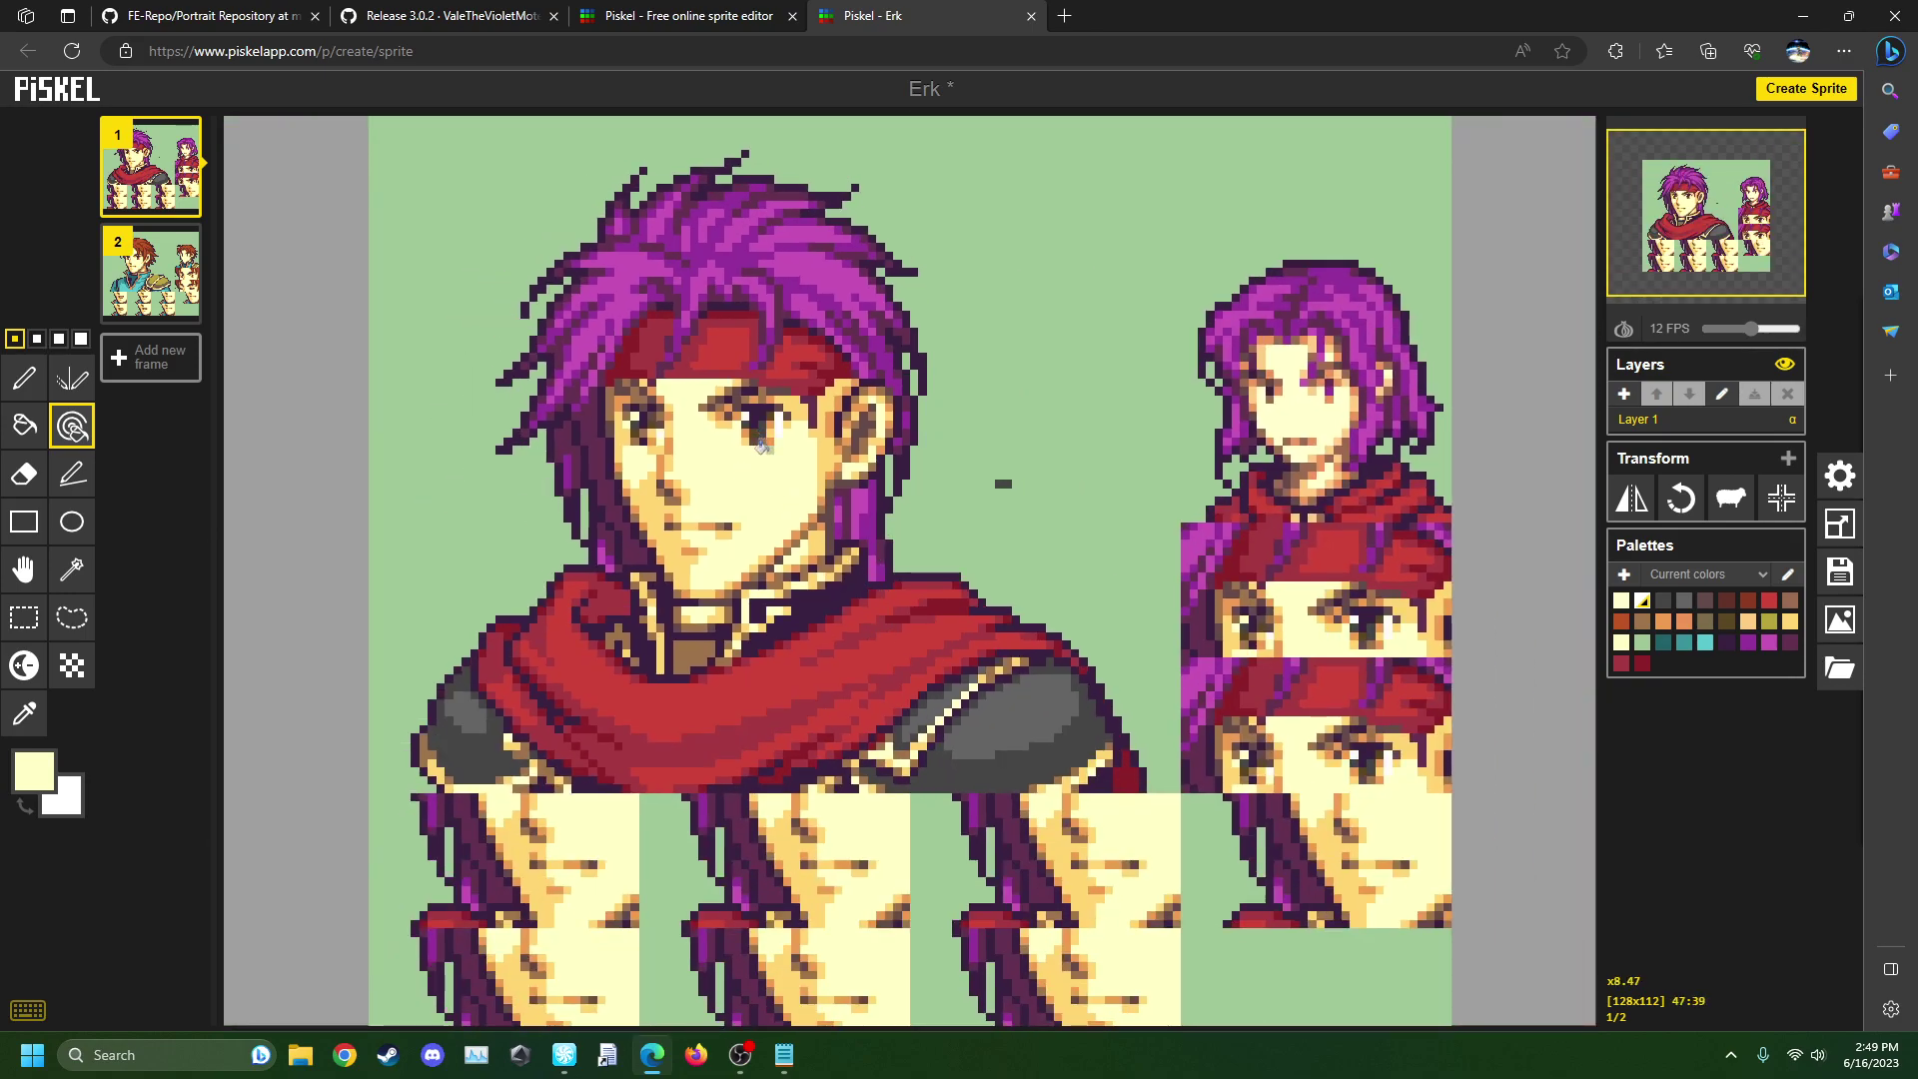
scroll(944, 501, up, 1)
scroll(943, 502, up, 1)
- Cover the grey test pixels between the main and small portraits with sampled background green
click(23, 712)
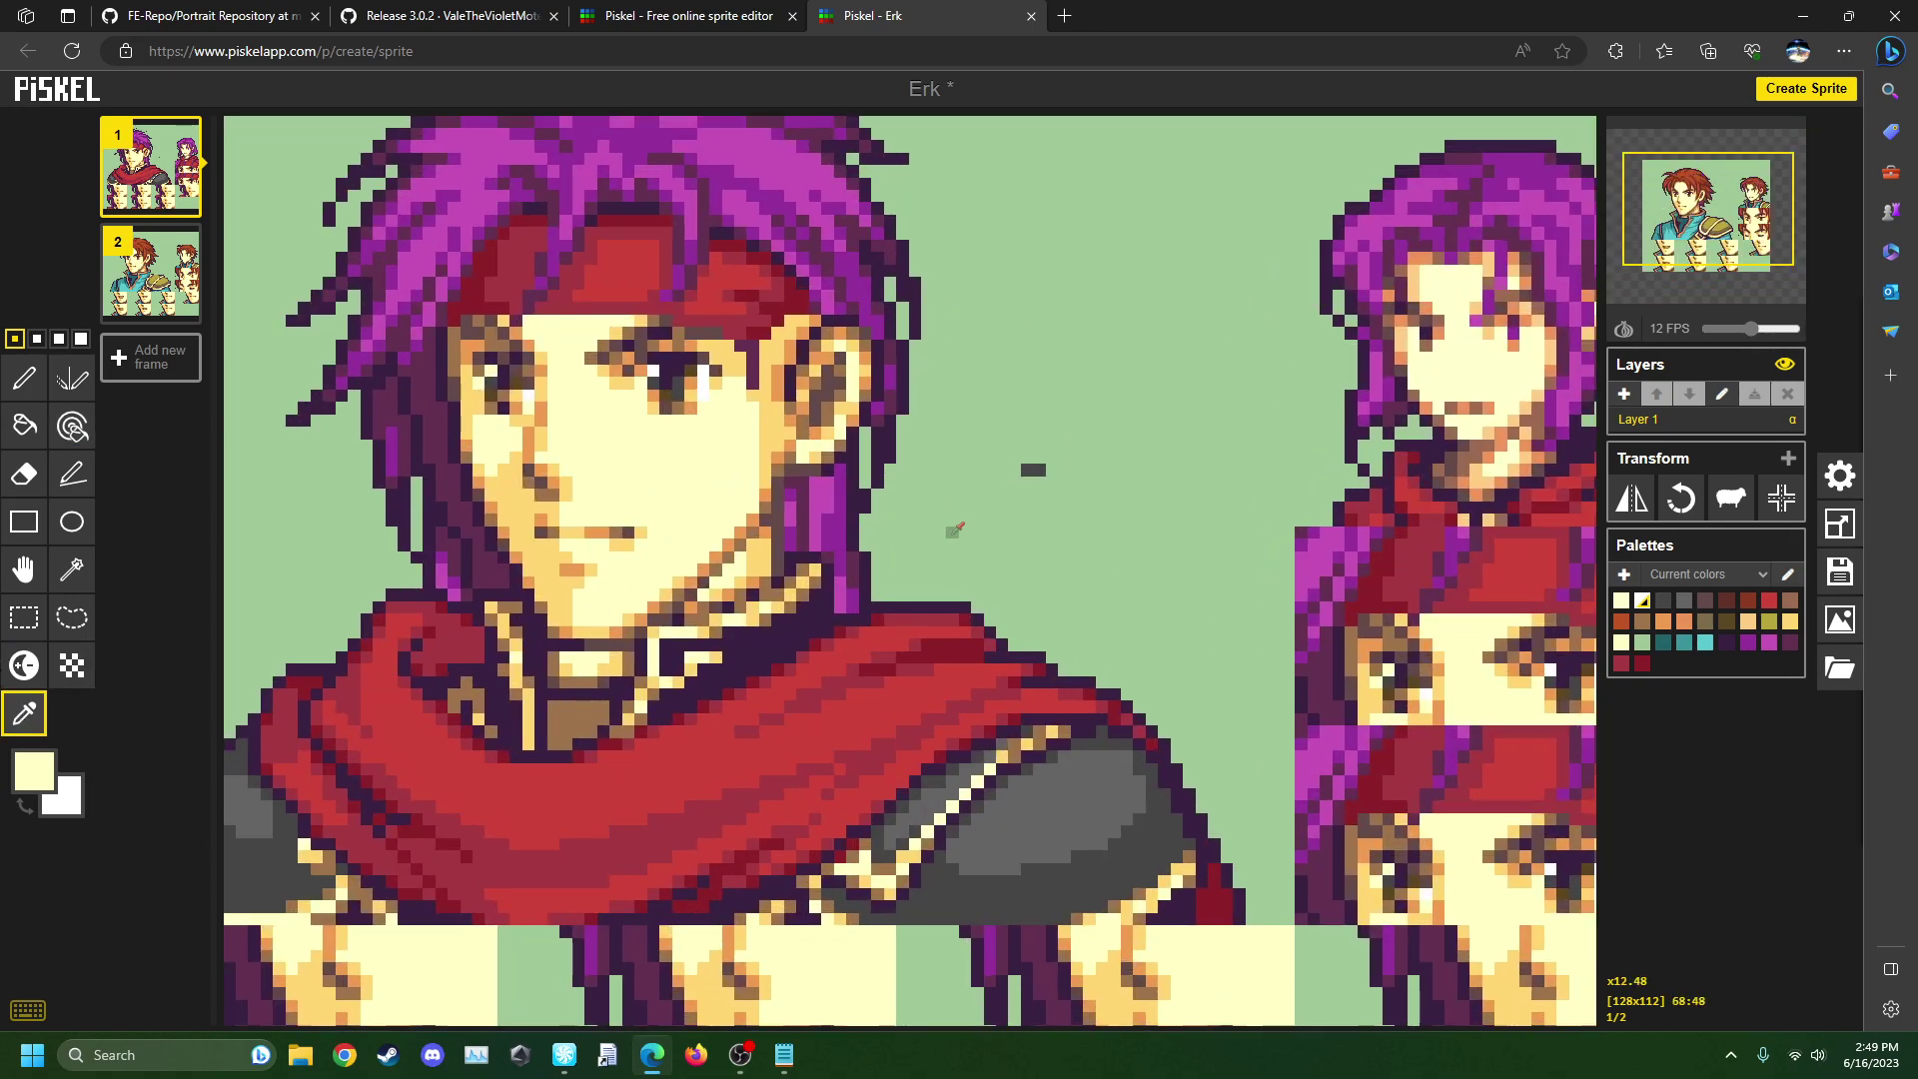
click(259, 250)
click(24, 378)
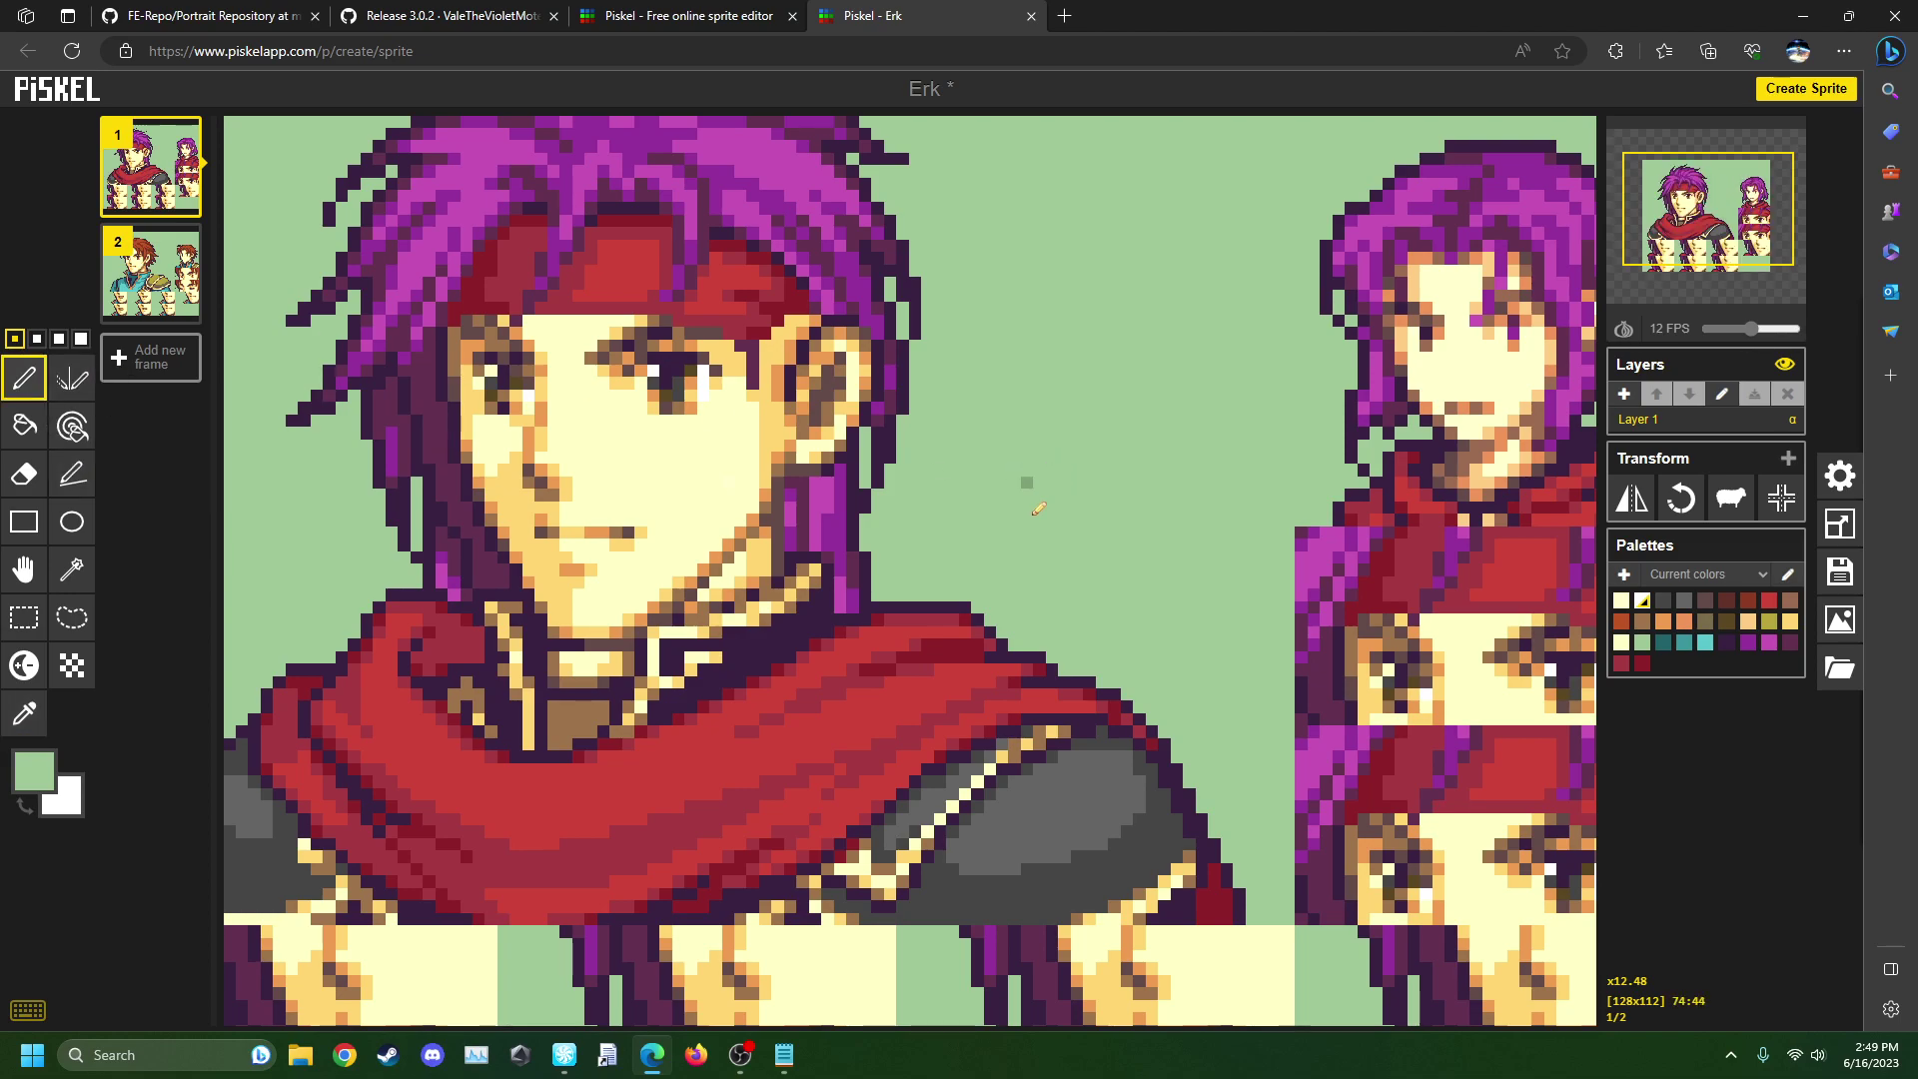
scroll(1011, 645, down, 2)
scroll(911, 545, up, 1)
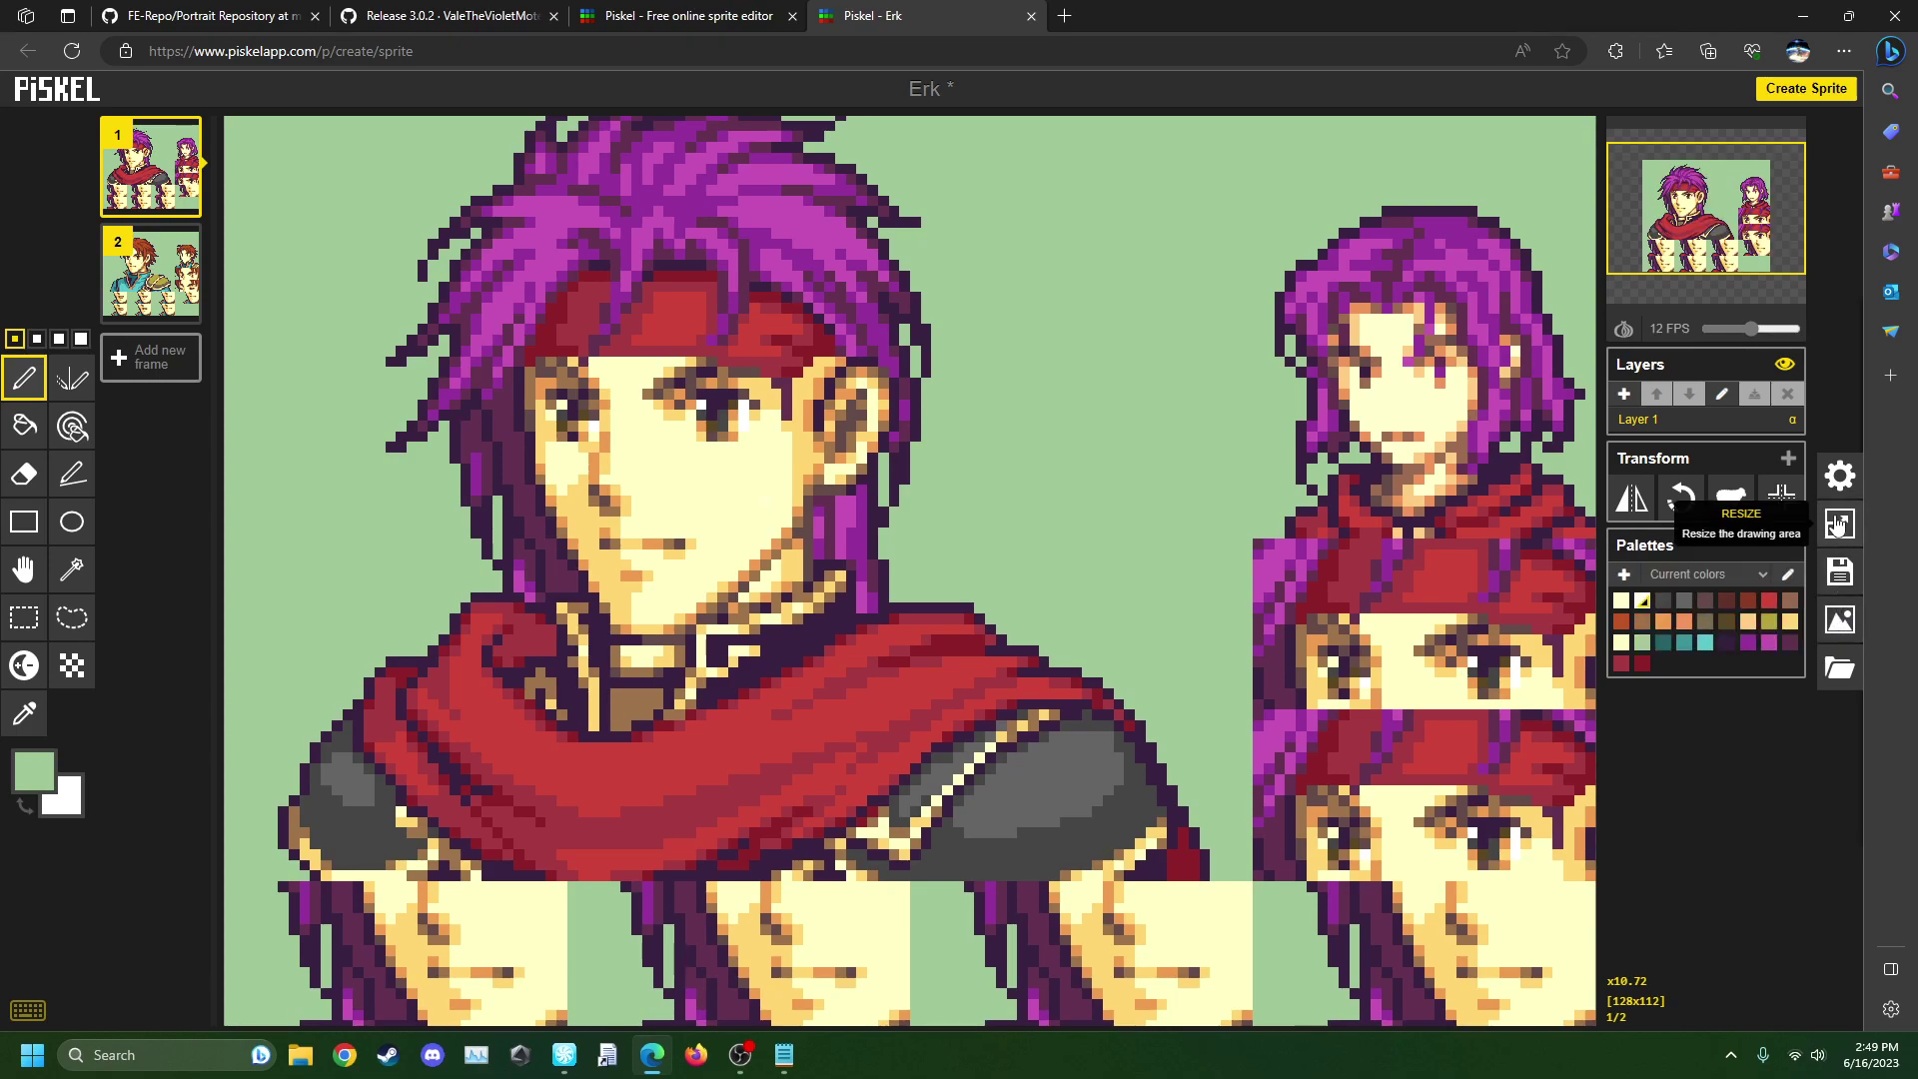
- Resize the canvas to 95 × 79 px around the main portrait and delete the second frame
click(1839, 524)
double_click(1697, 356)
text(9)
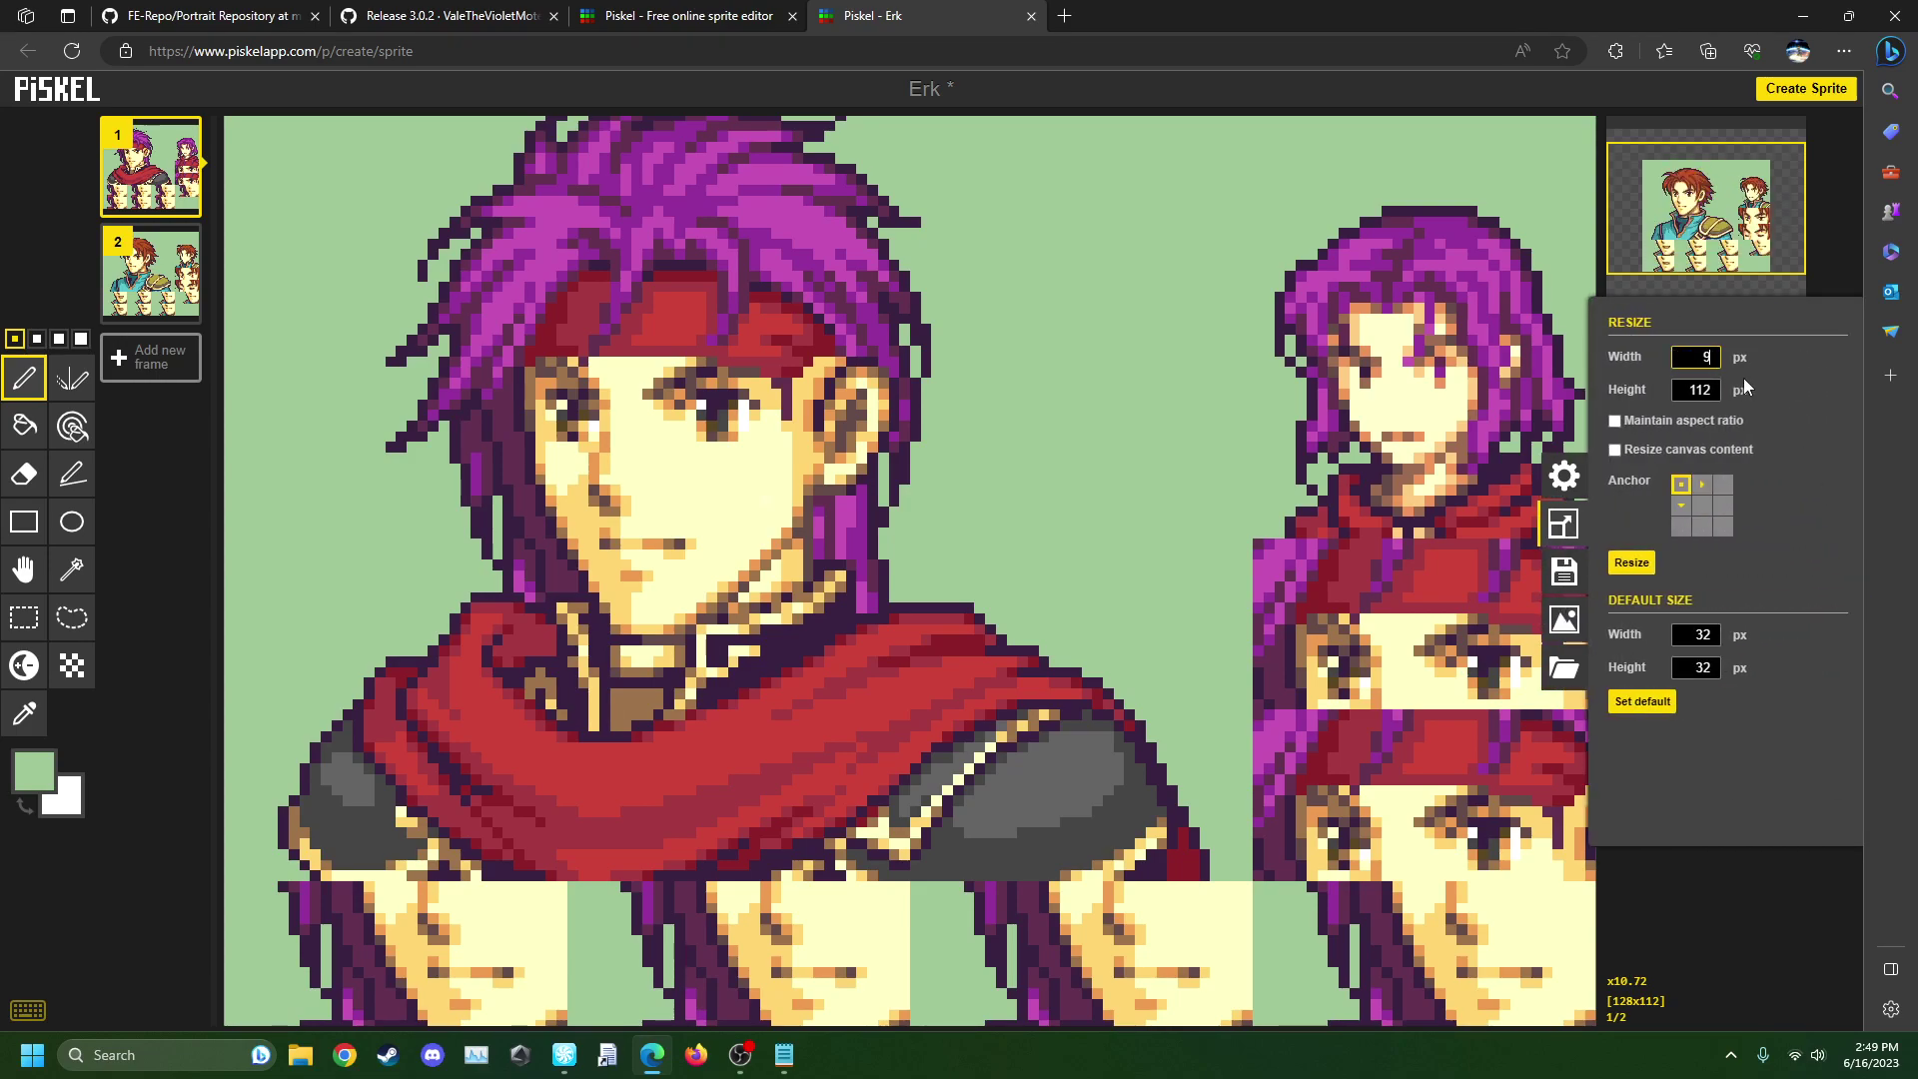
text(5)
key(Tab)
text(79)
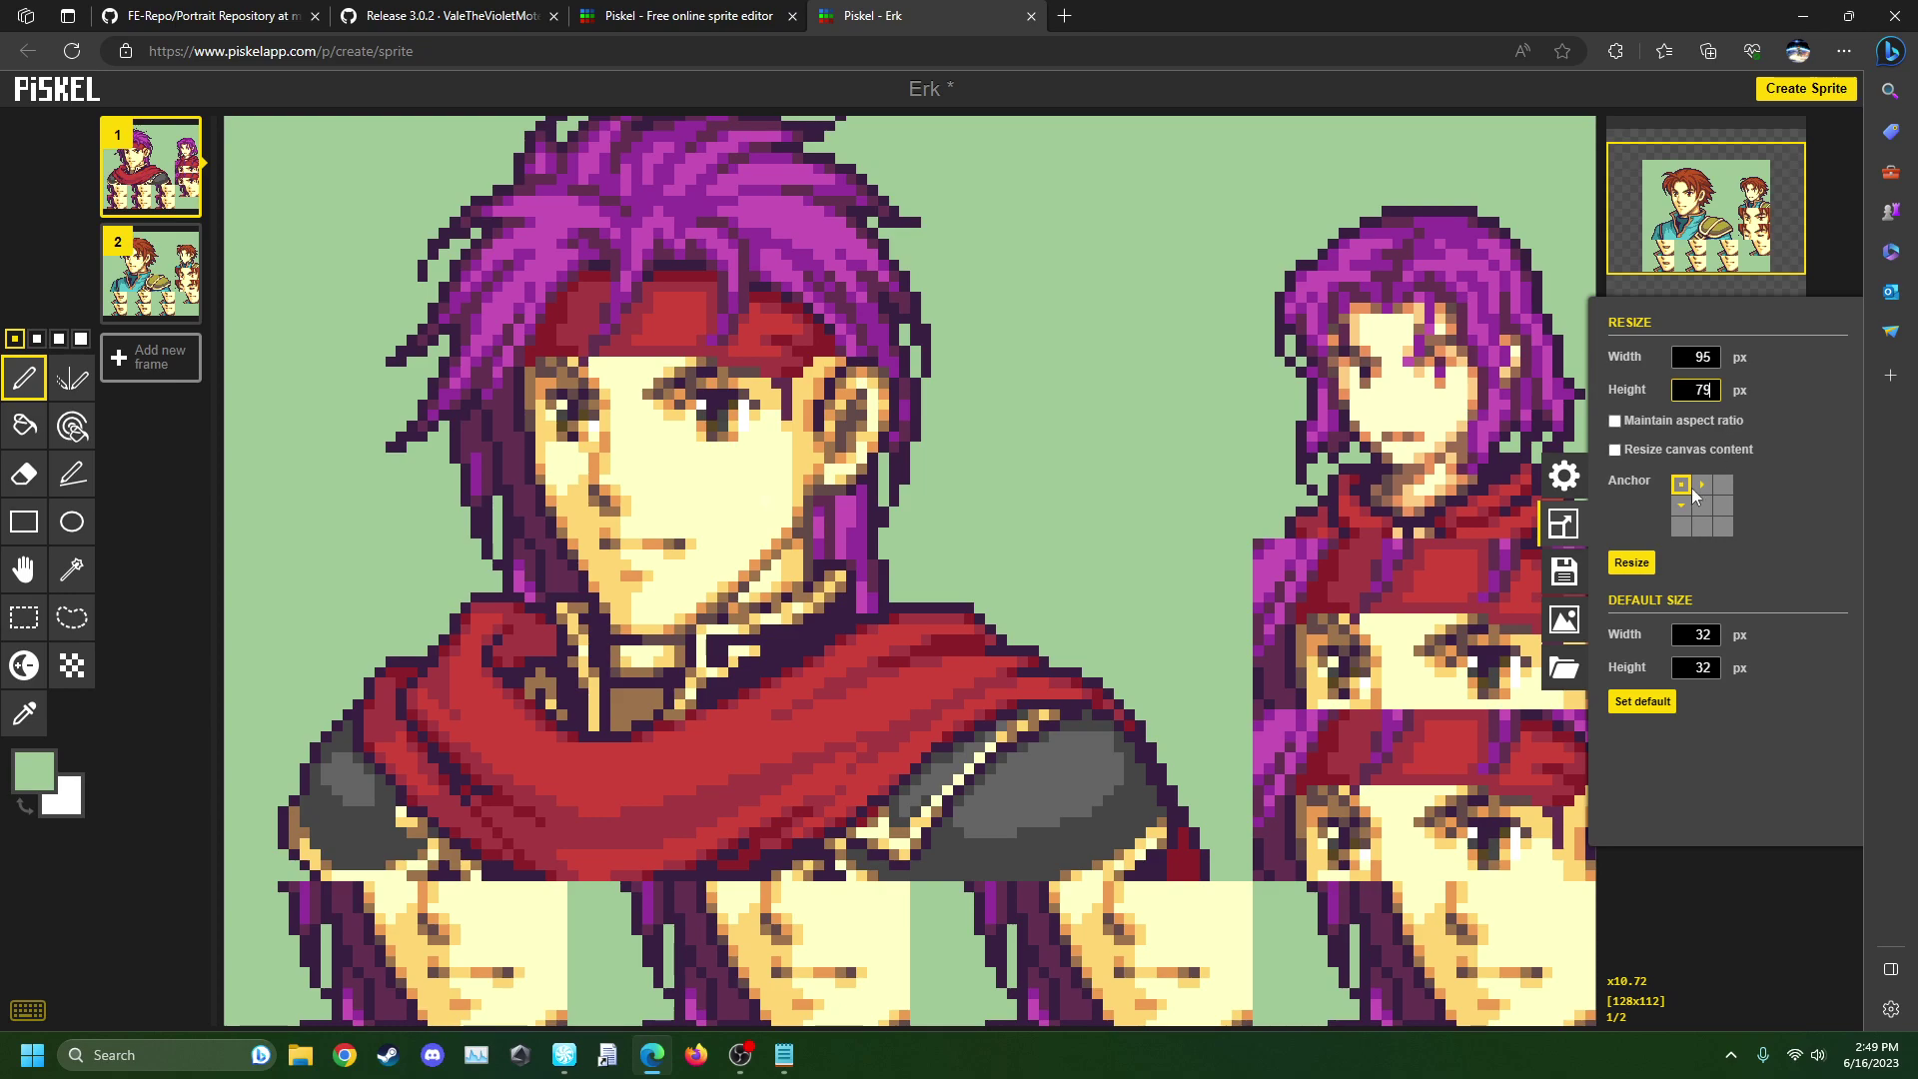
click(1631, 563)
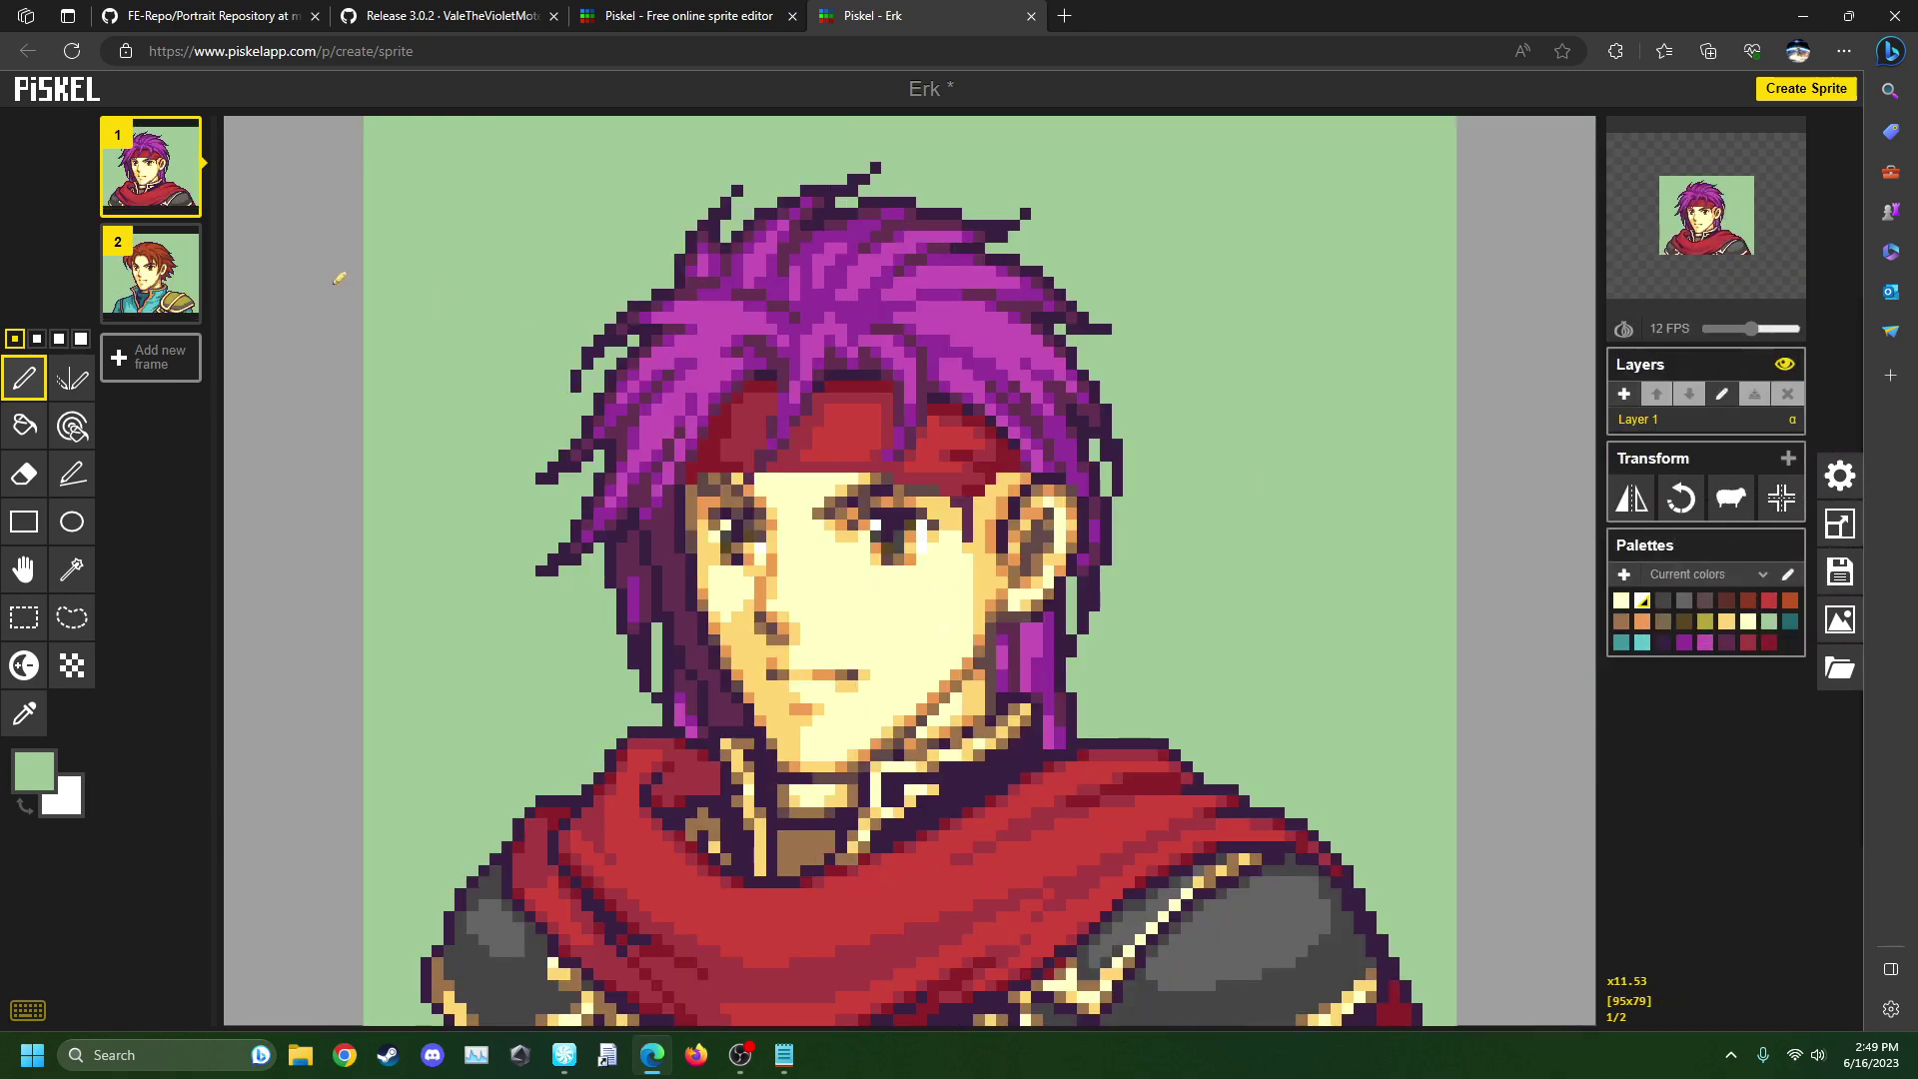
click(183, 244)
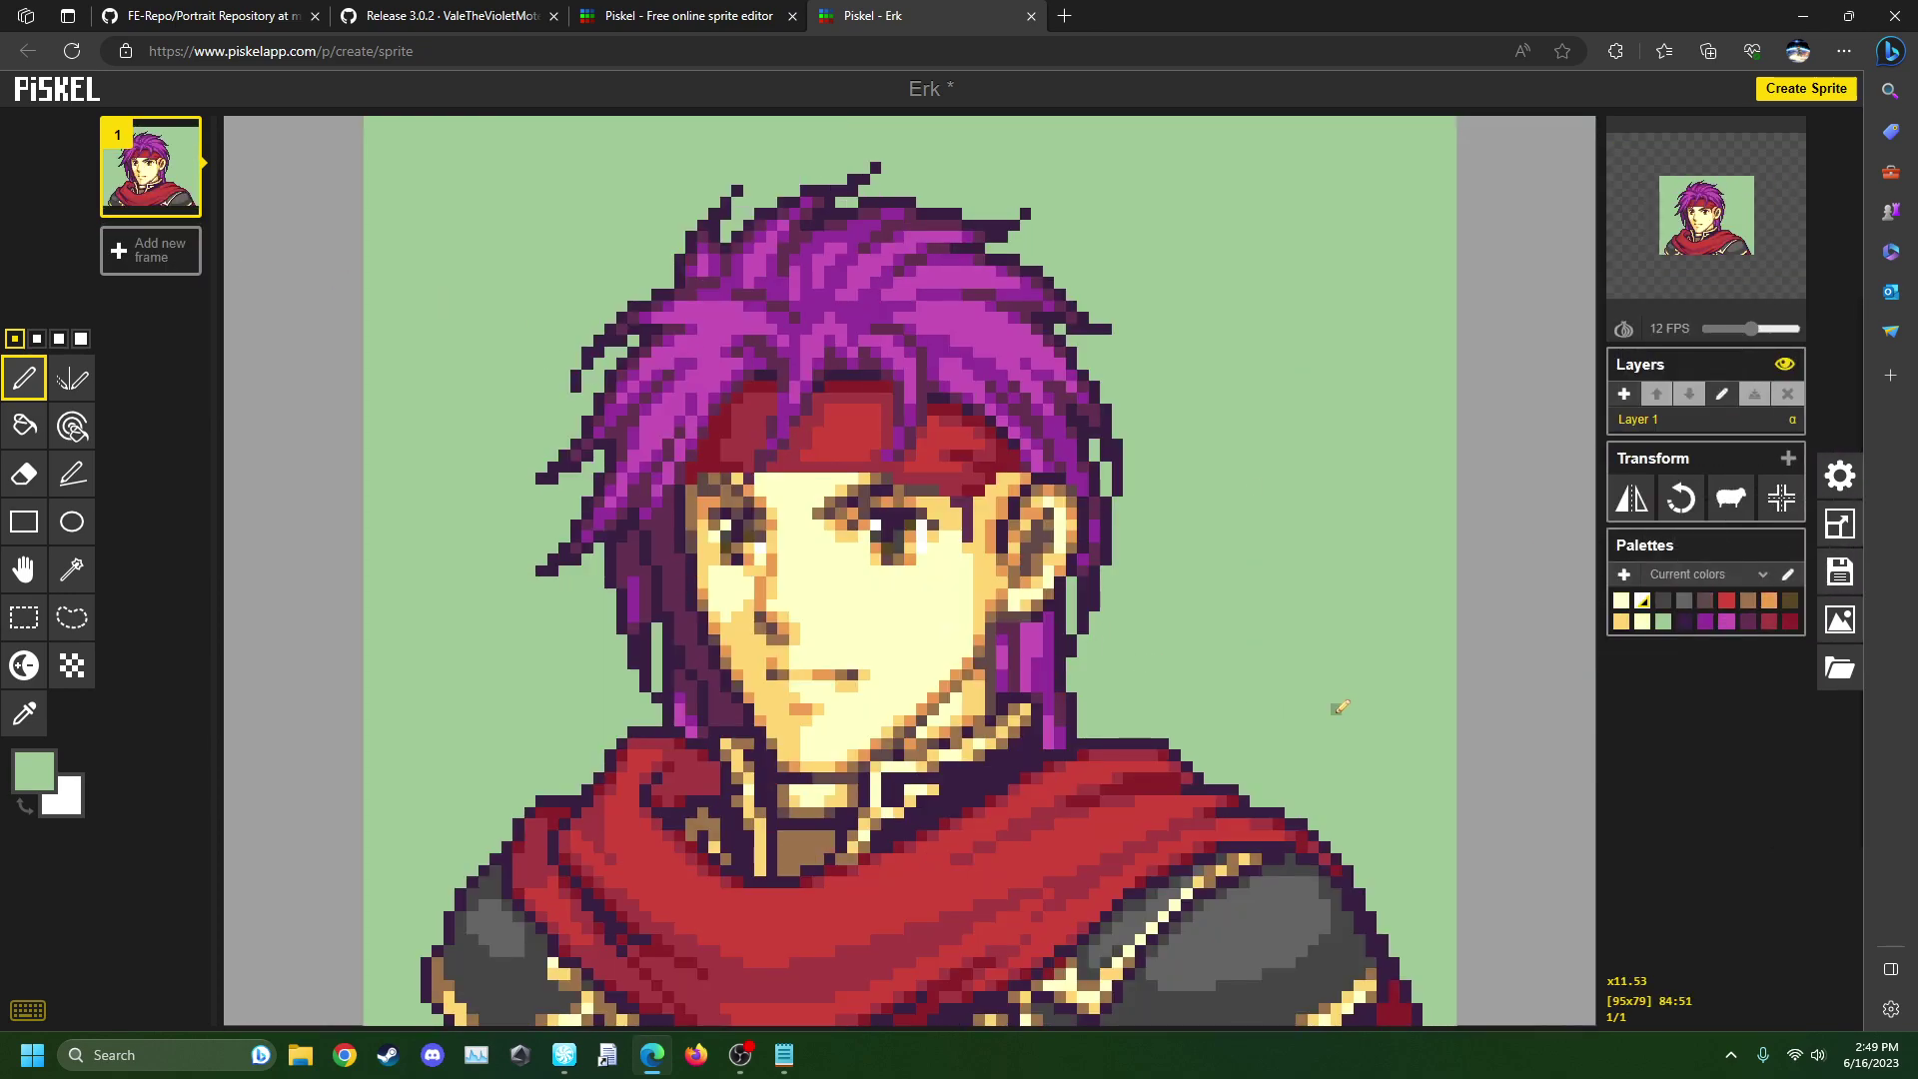
- Place test pixels of the near-identical creams on the background and try replacing one cream with the sampled background green
click(1643, 623)
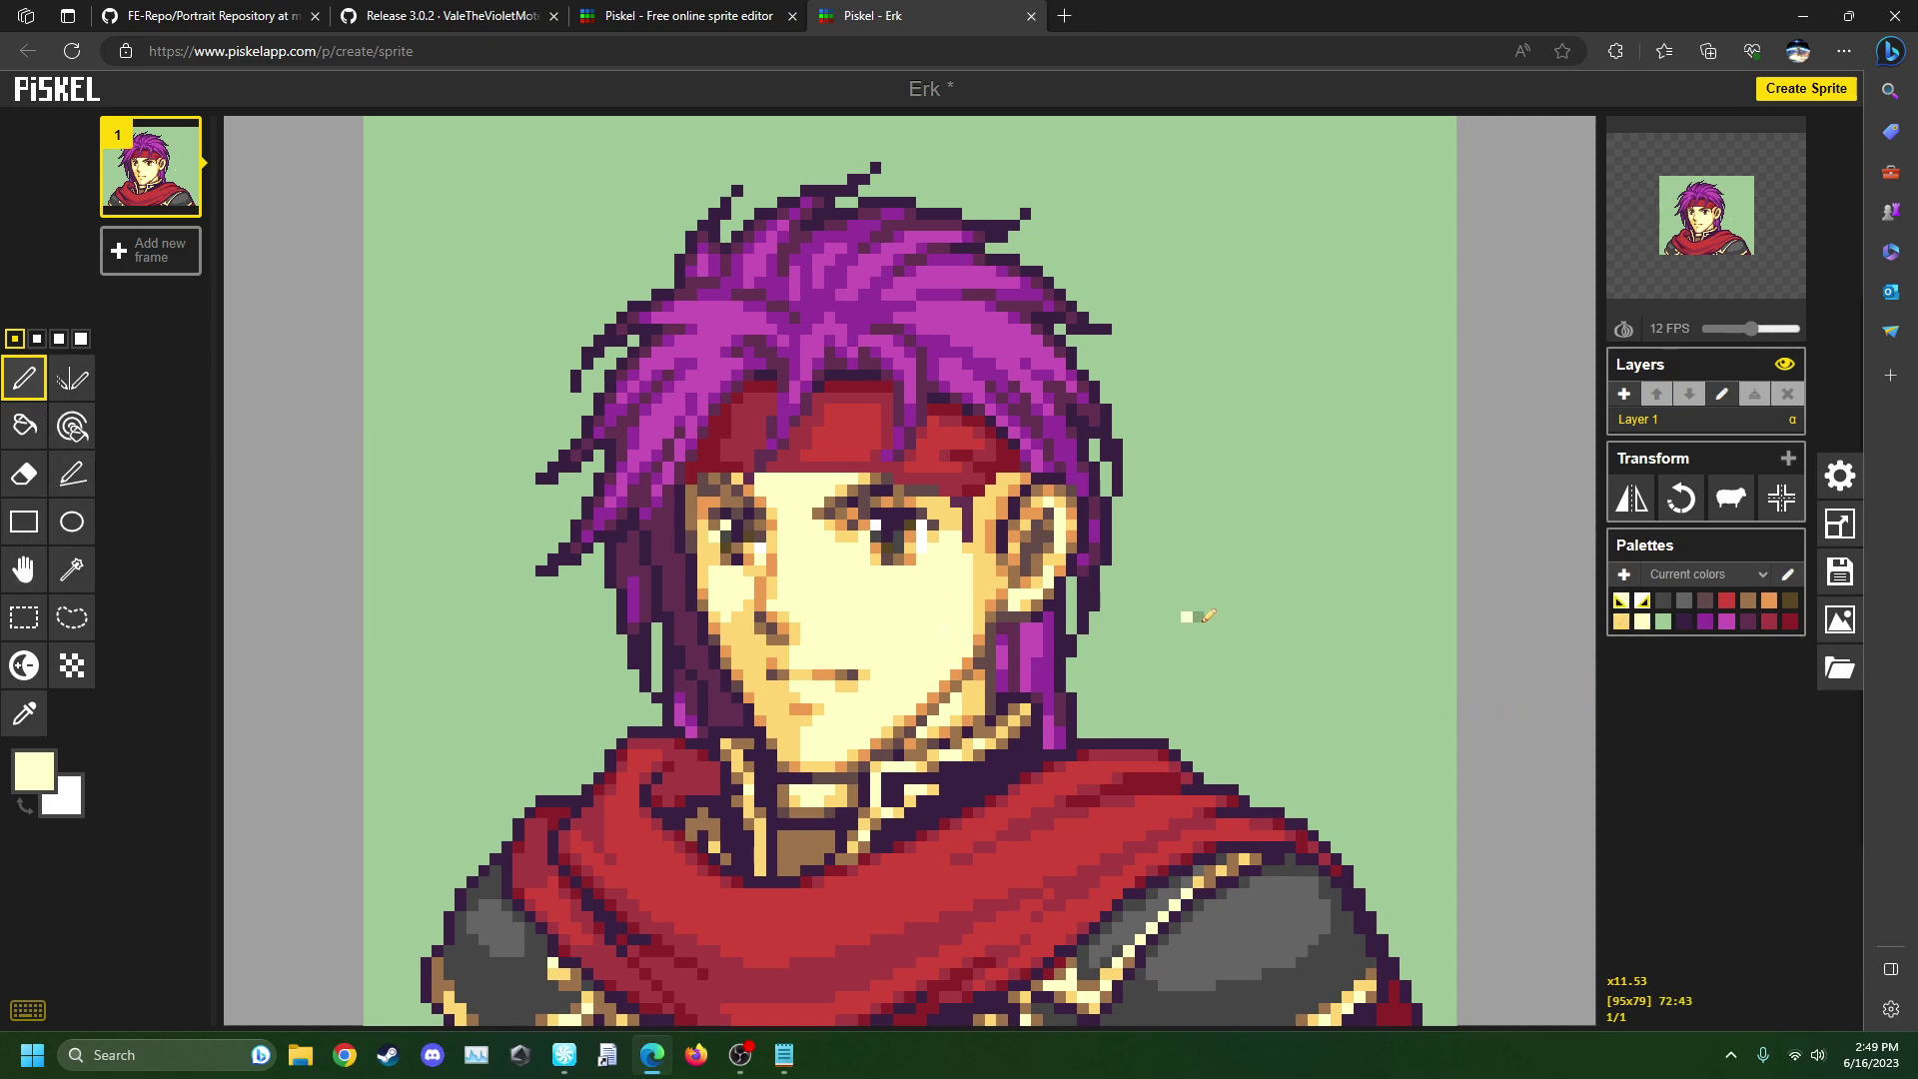
click(24, 712)
click(1289, 732)
click(72, 427)
click(1194, 616)
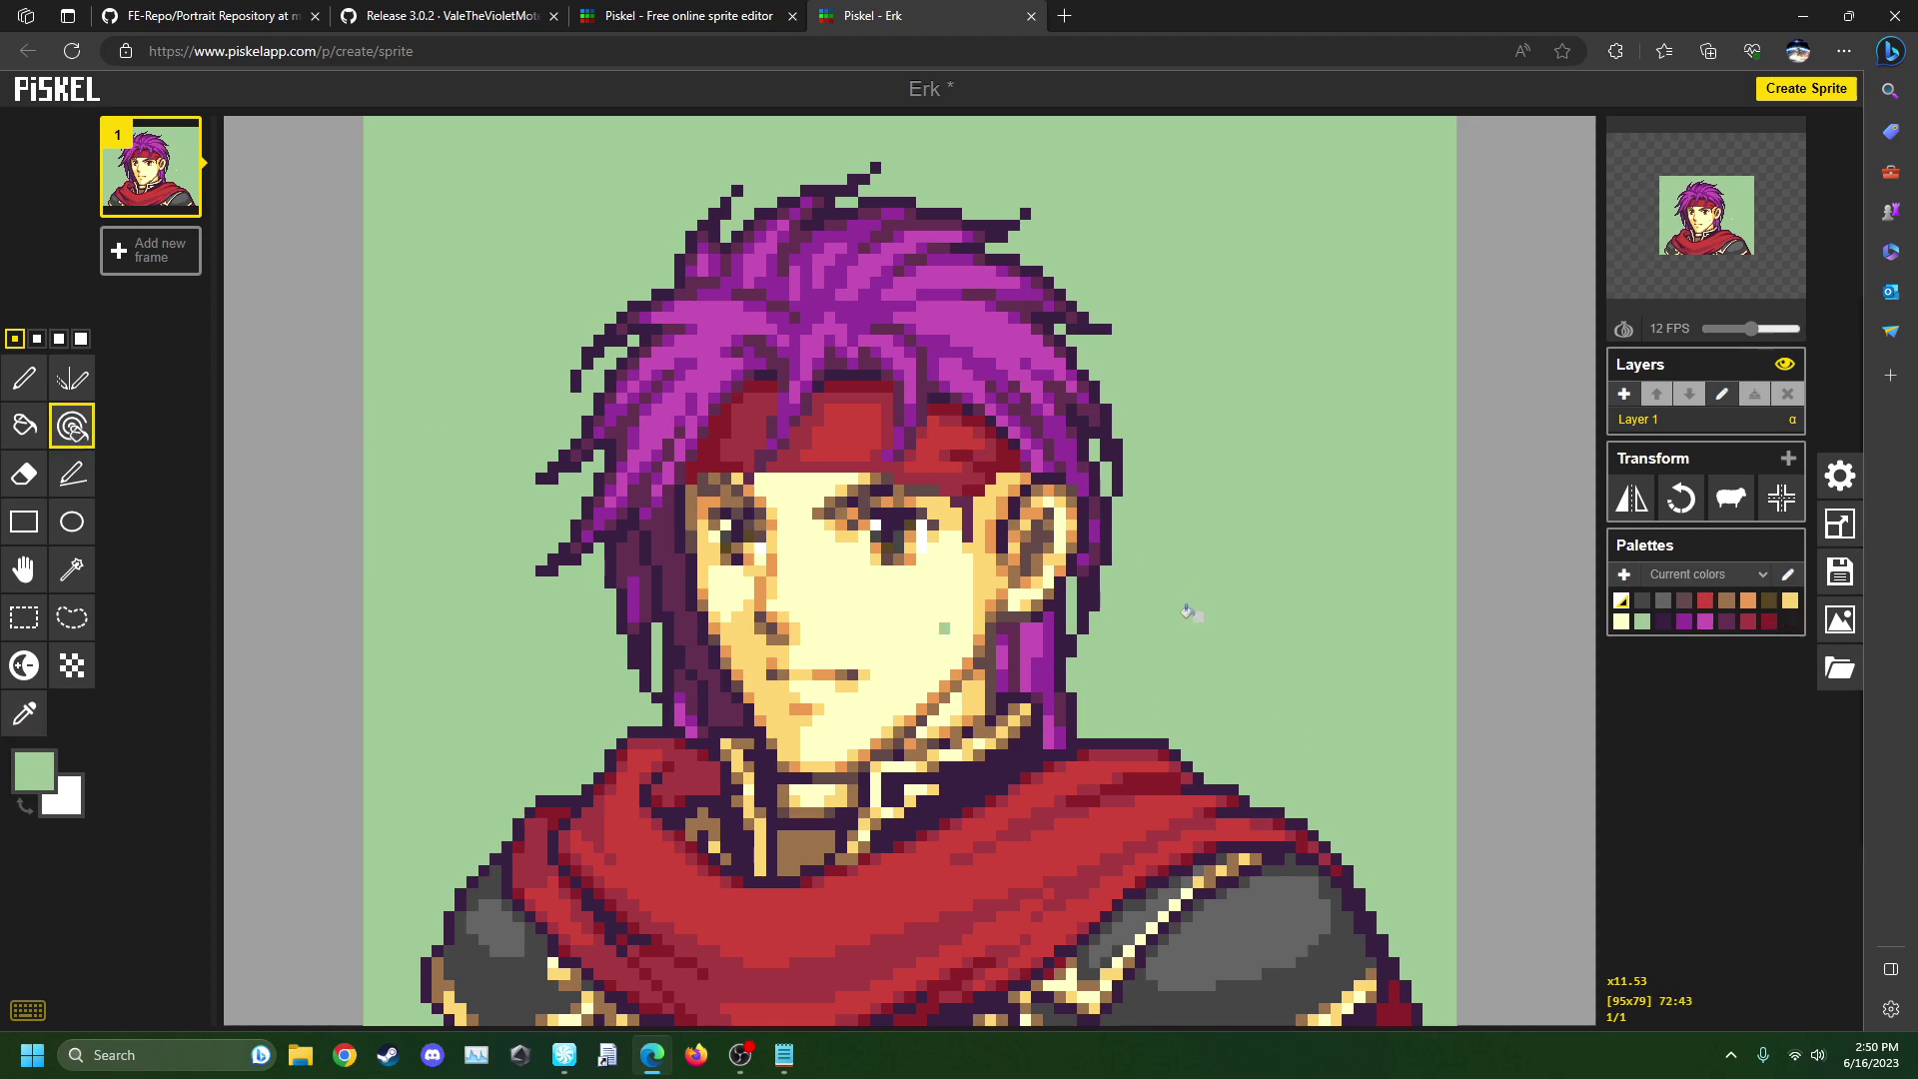
- Undo the green recolor, sample white from the eye, and undo back to the uncropped 128 × 112 two-frame sheet
key(ctrl+z)
key(o)
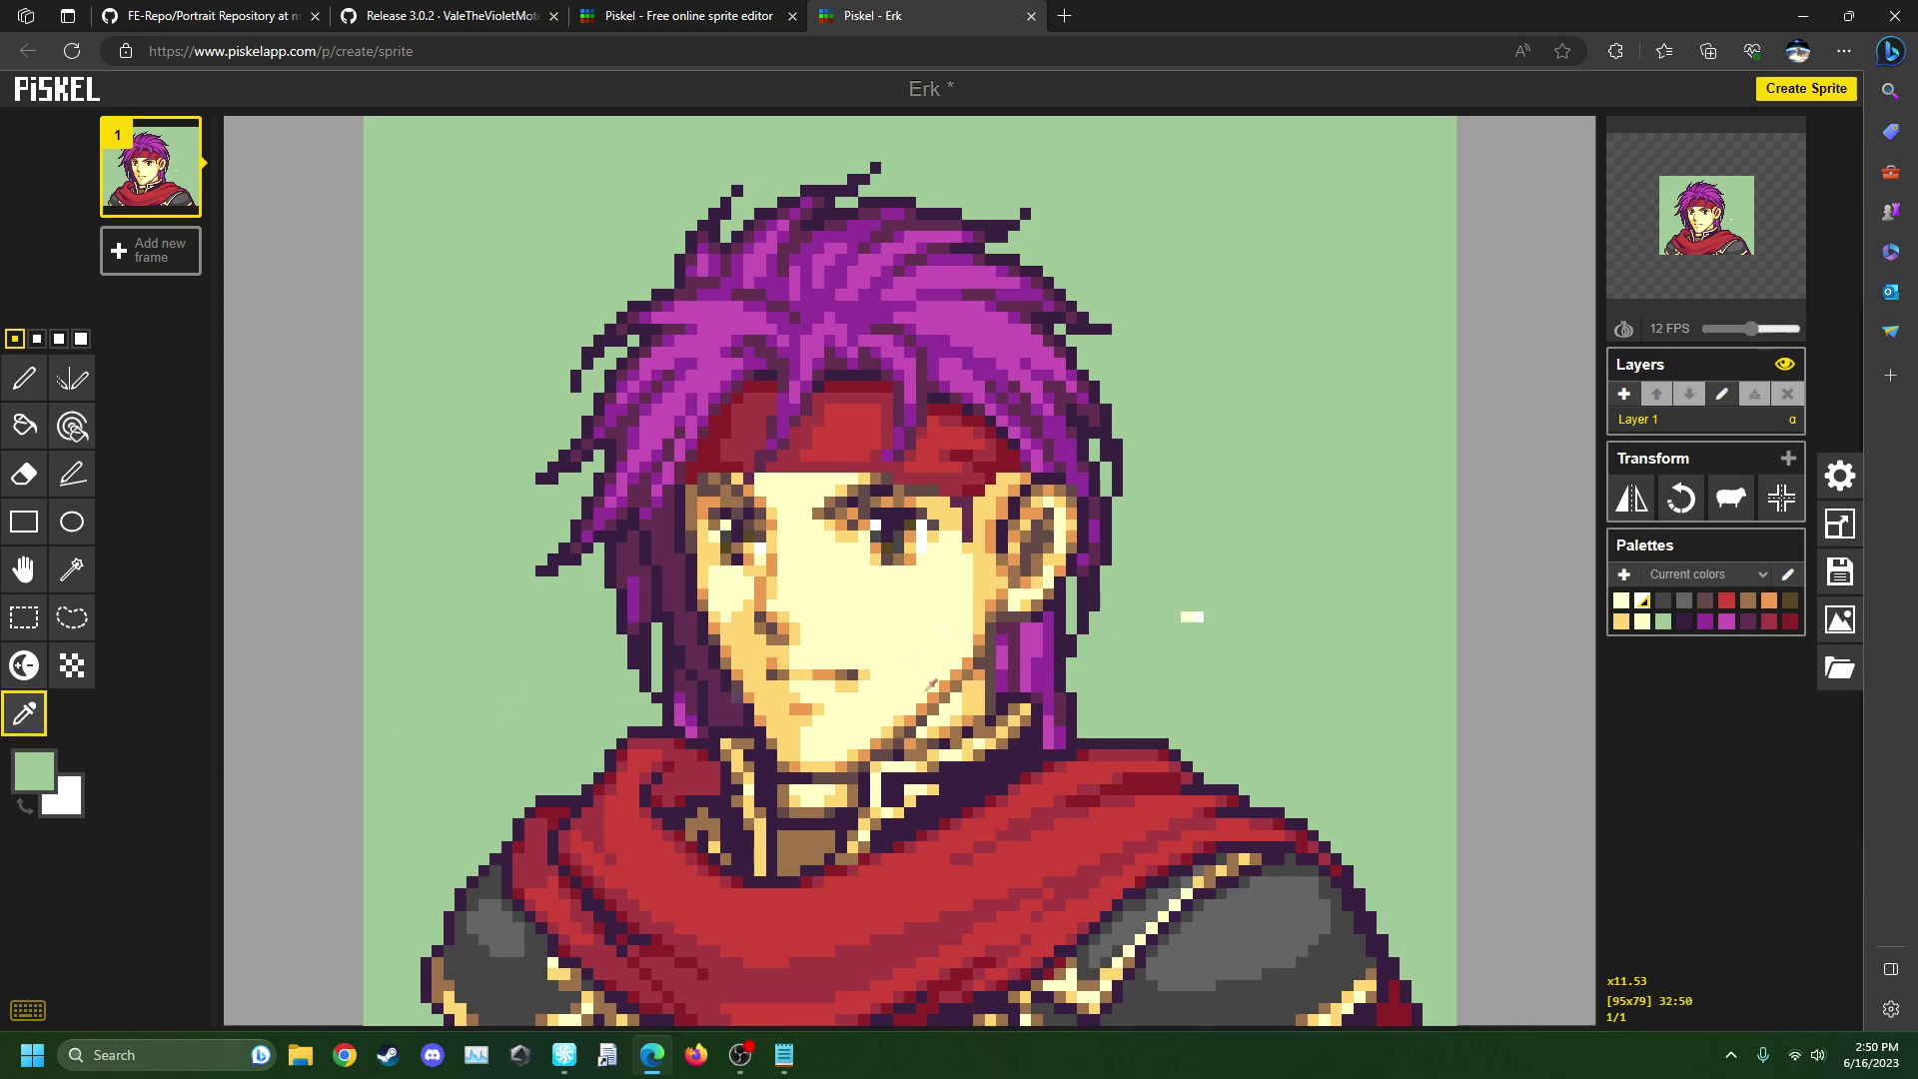
click(939, 522)
click(924, 545)
click(72, 426)
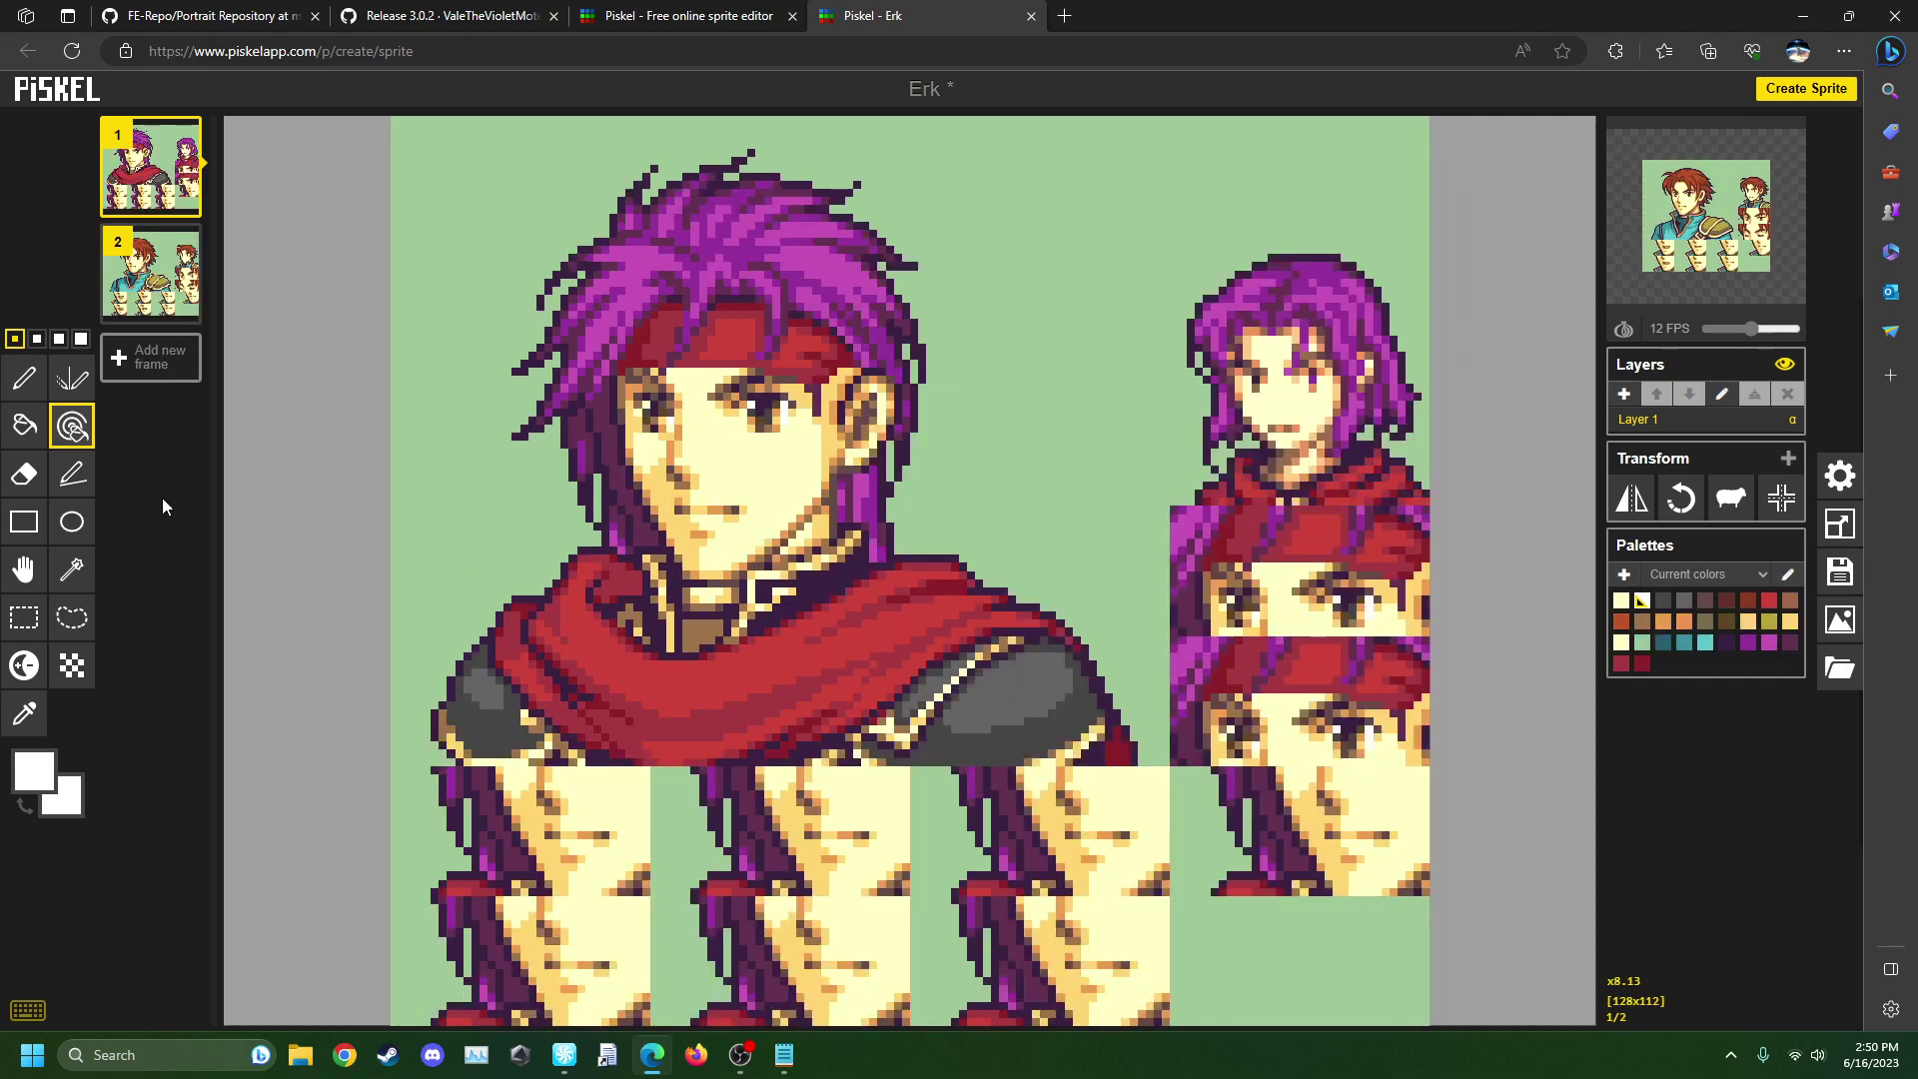
- Place a pale cream test pixel on the background and replace every pixel of that cream with white
click(1621, 600)
click(24, 377)
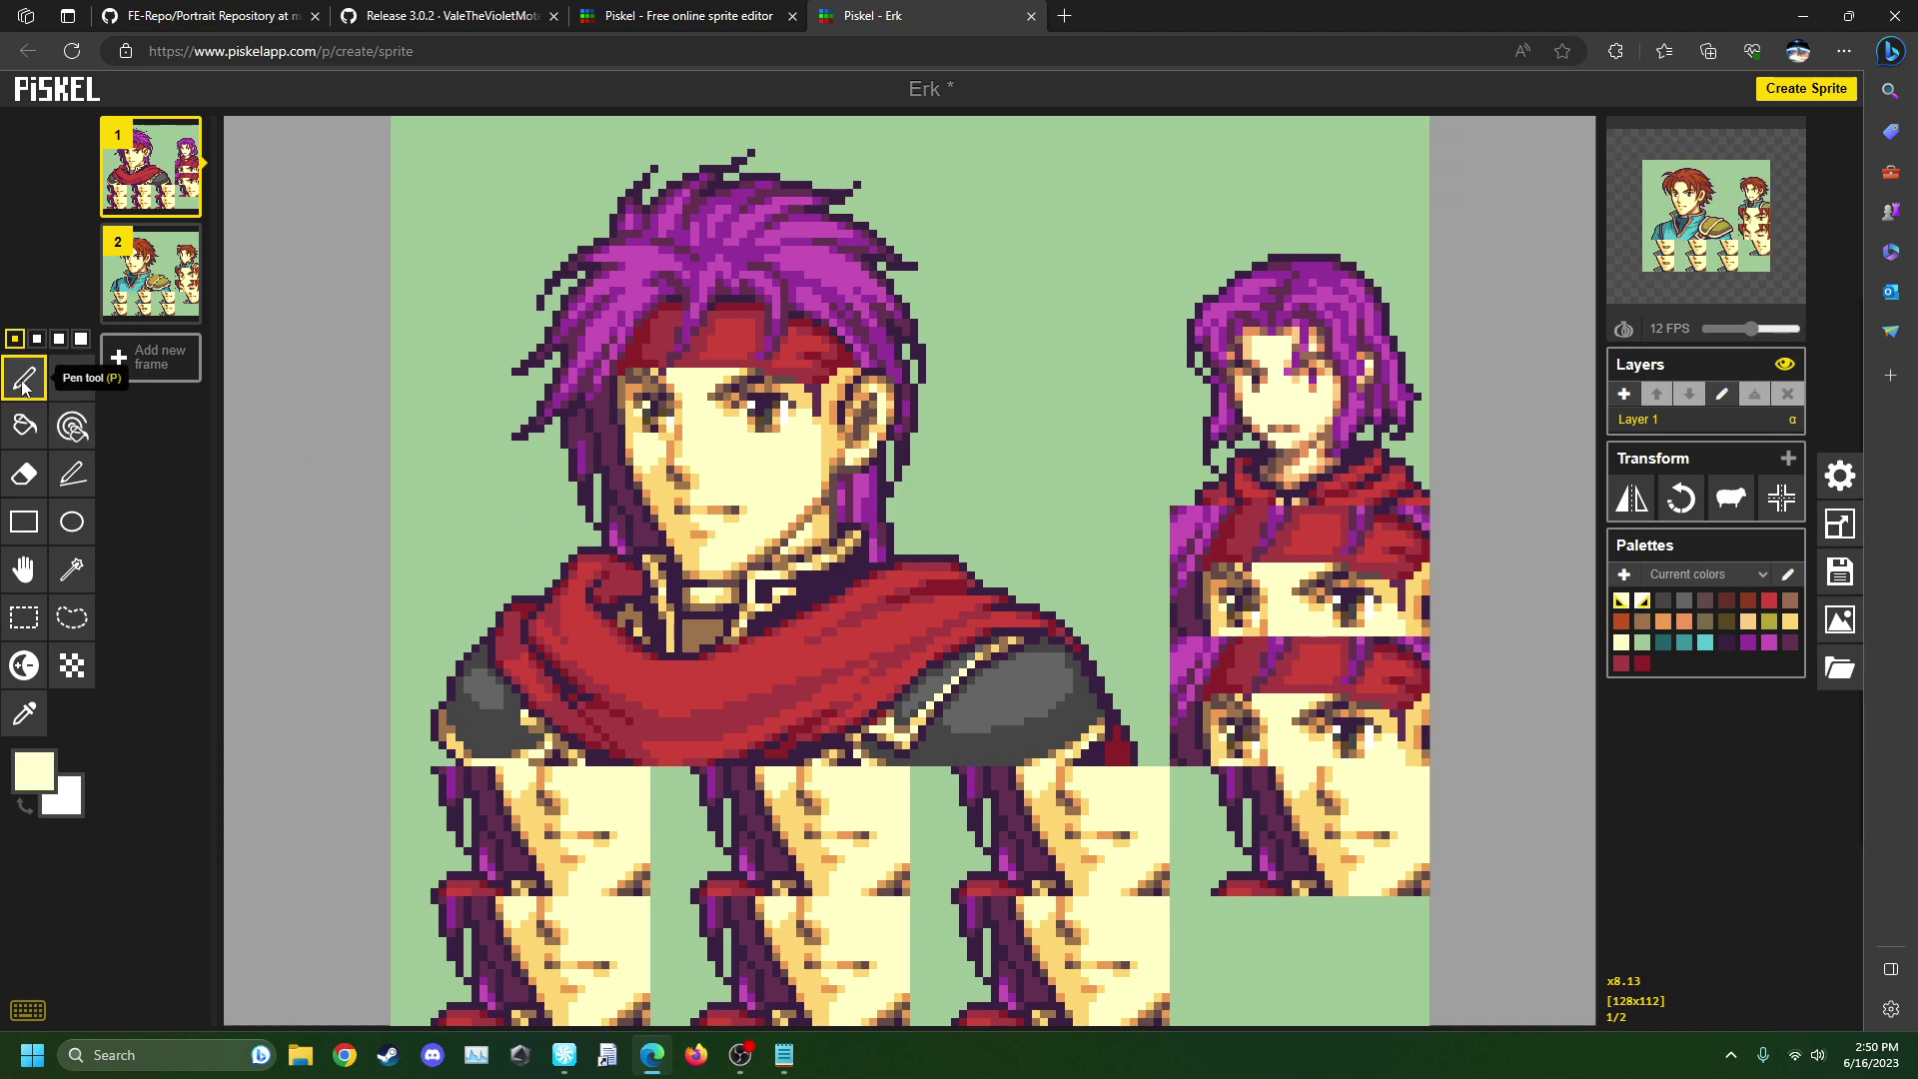
click(24, 712)
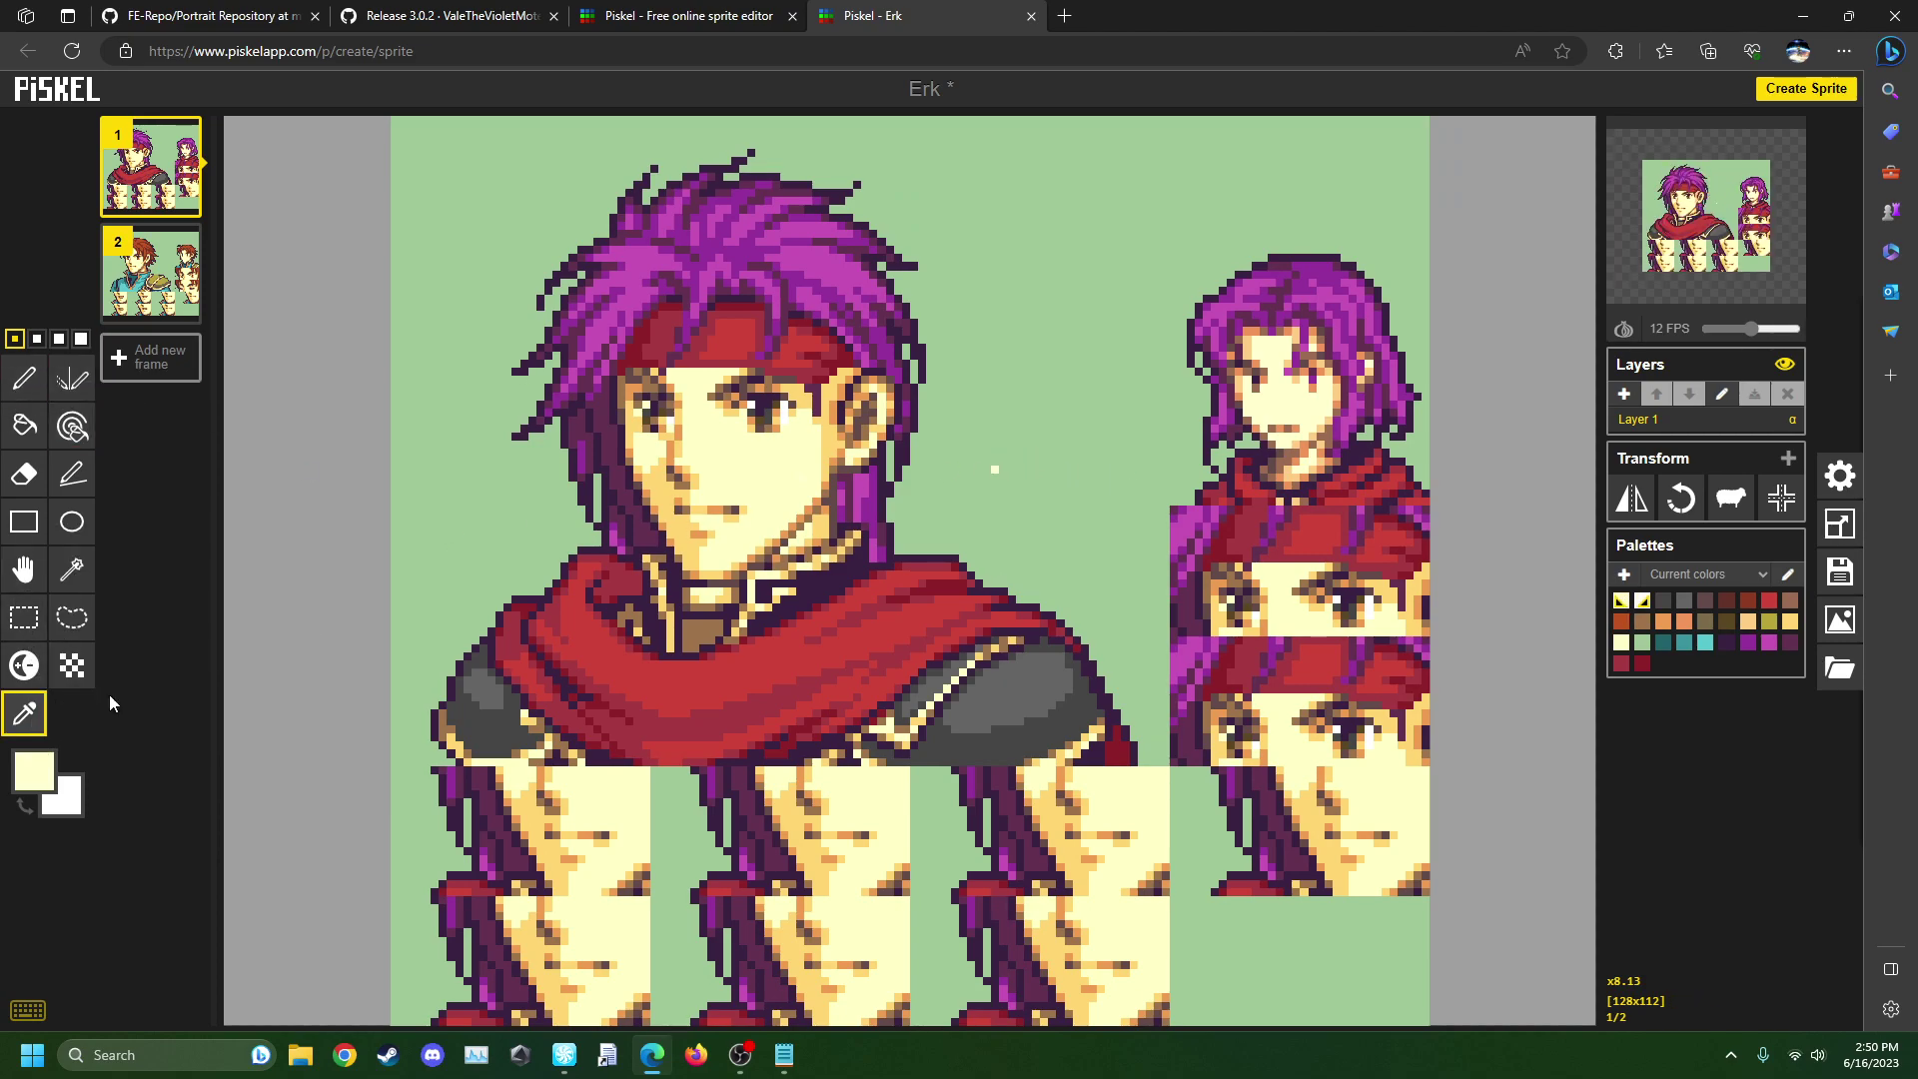
click(995, 469)
click(71, 426)
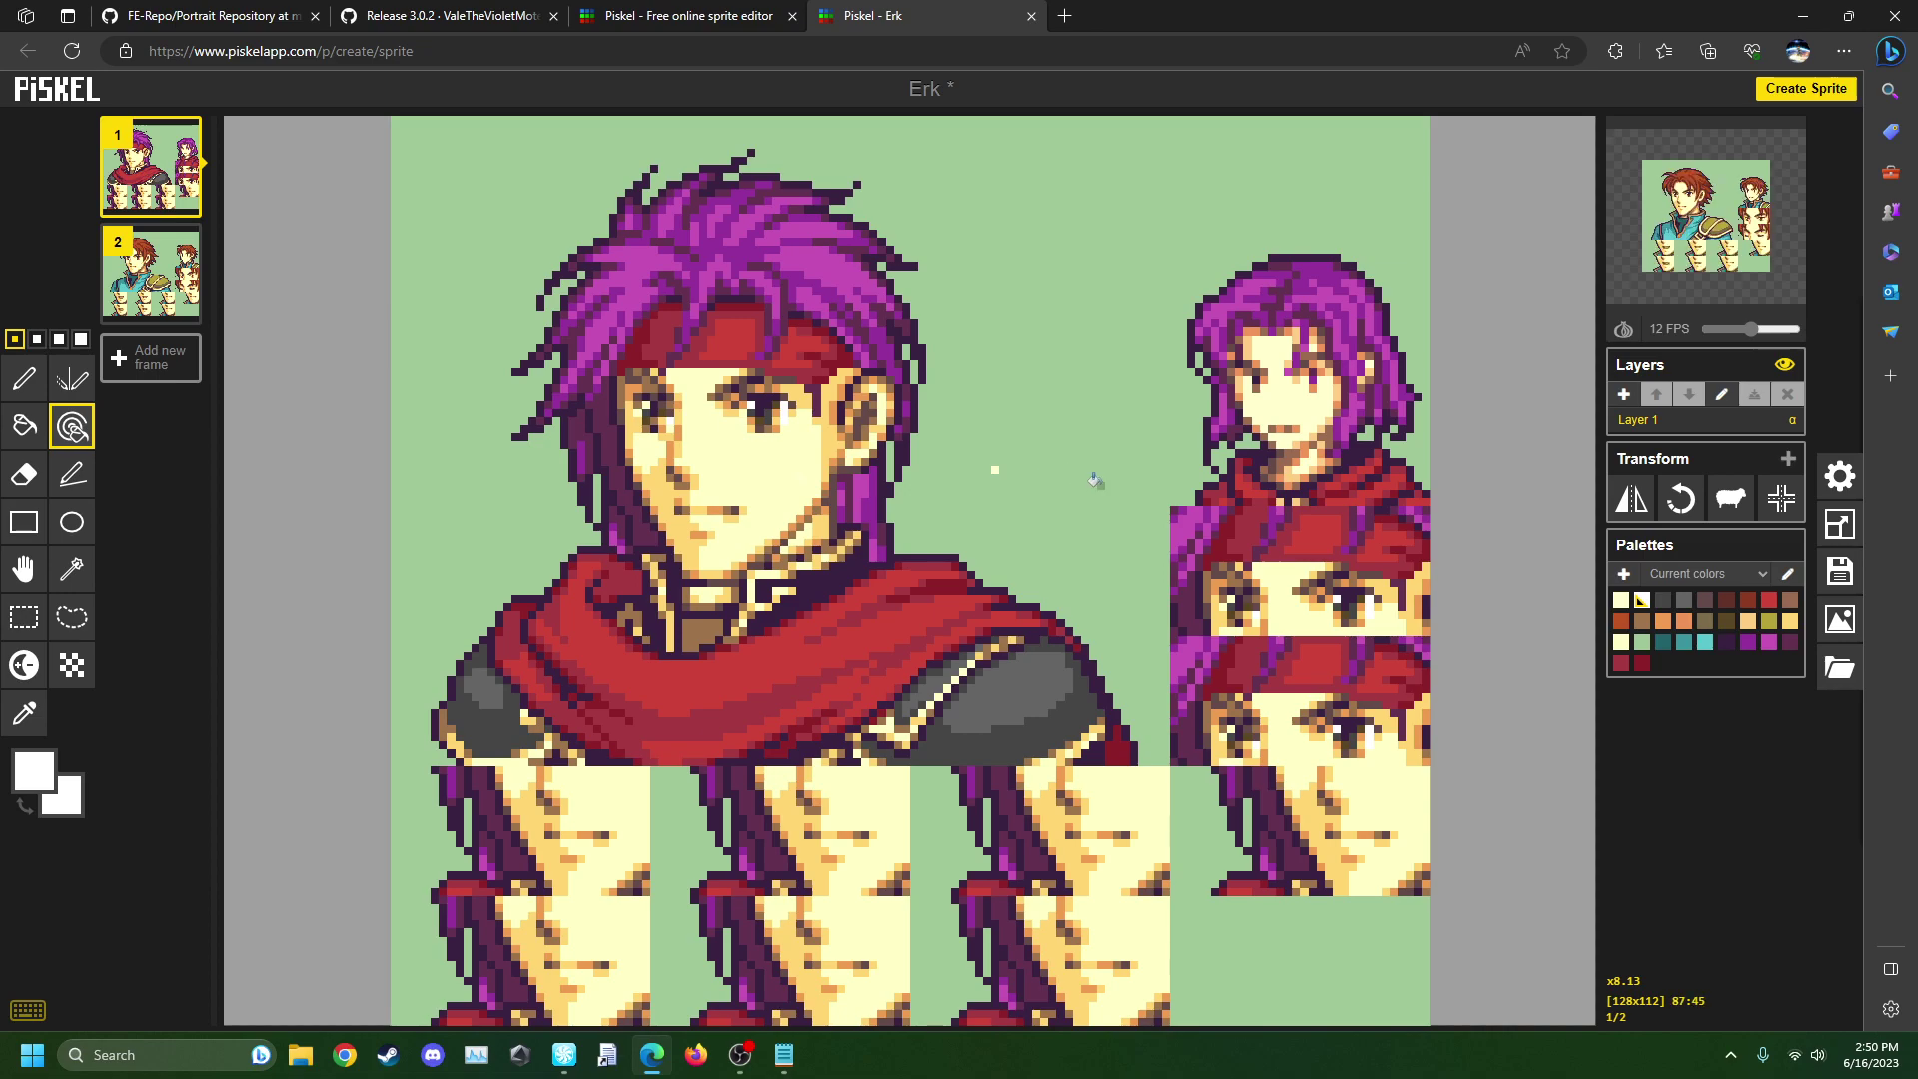
click(995, 468)
- Cover the white test pixel with sampled background green
click(24, 712)
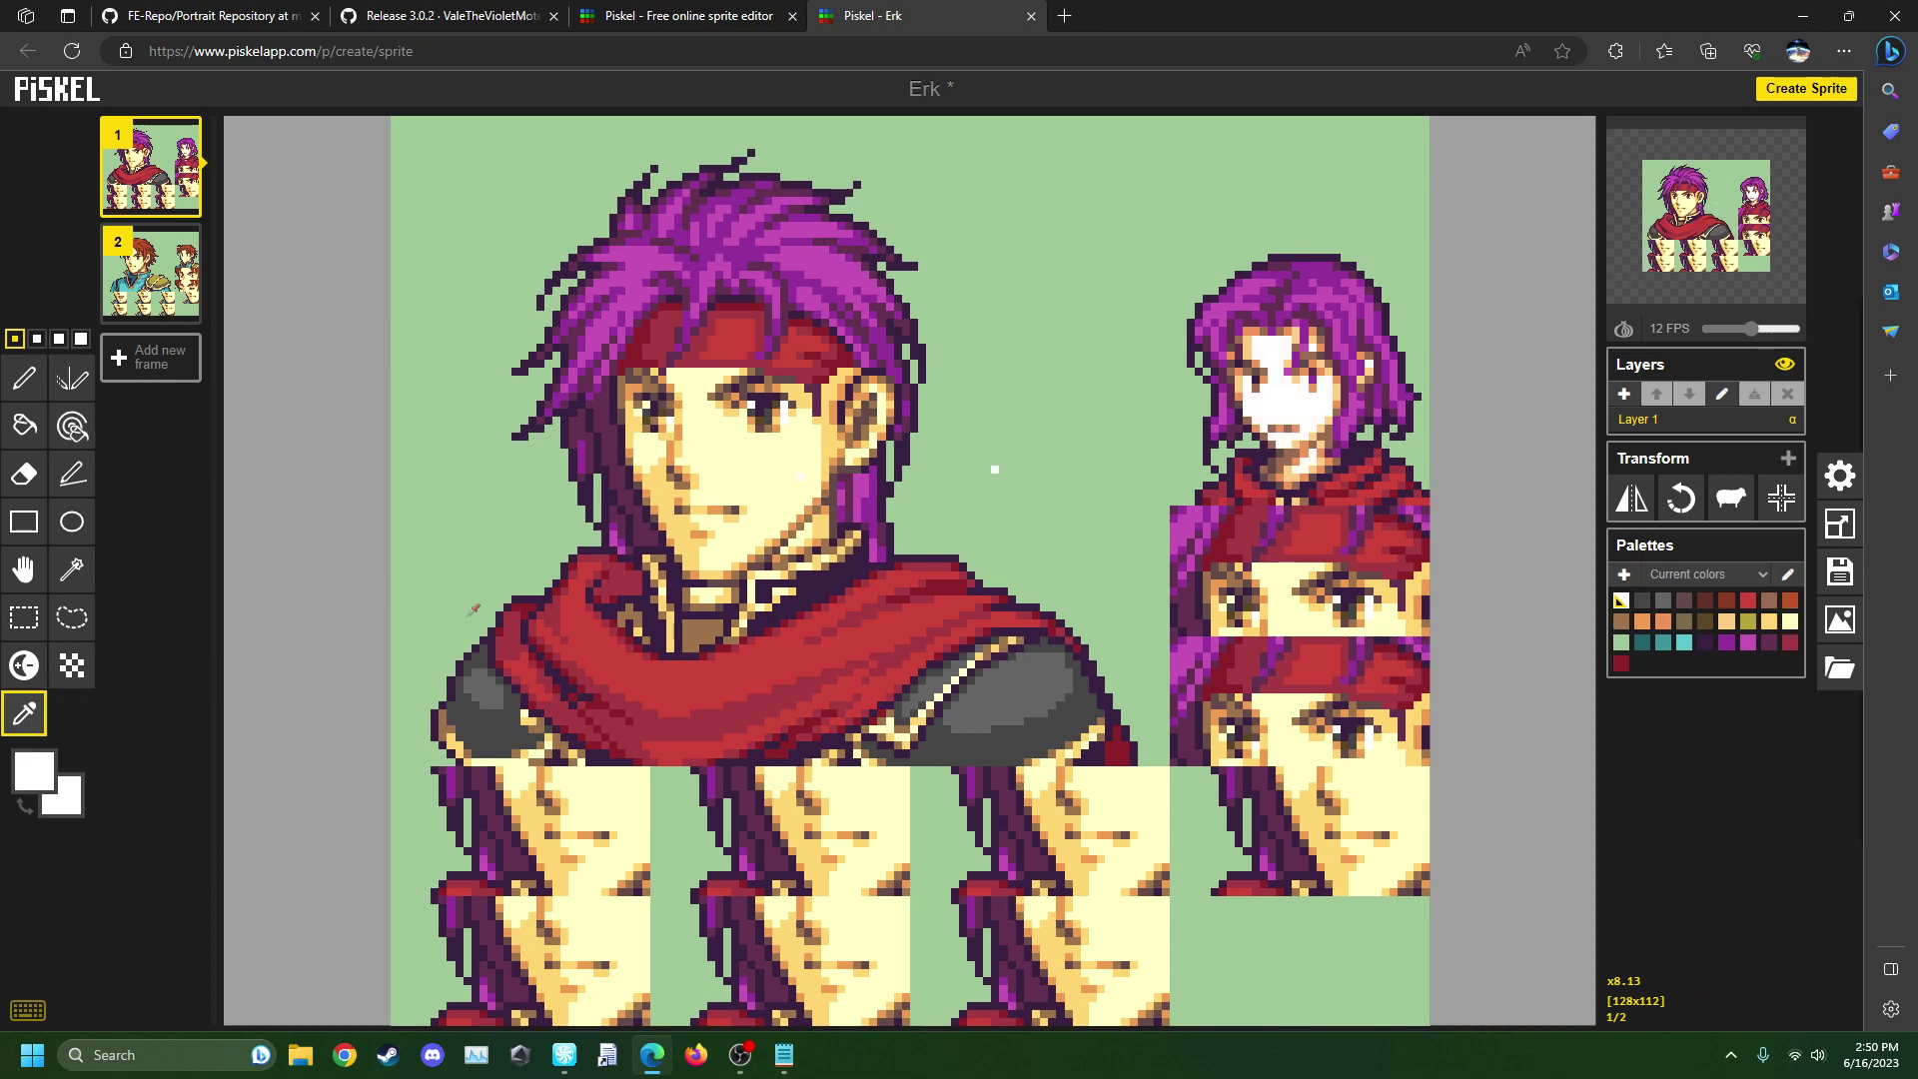
click(947, 496)
click(24, 378)
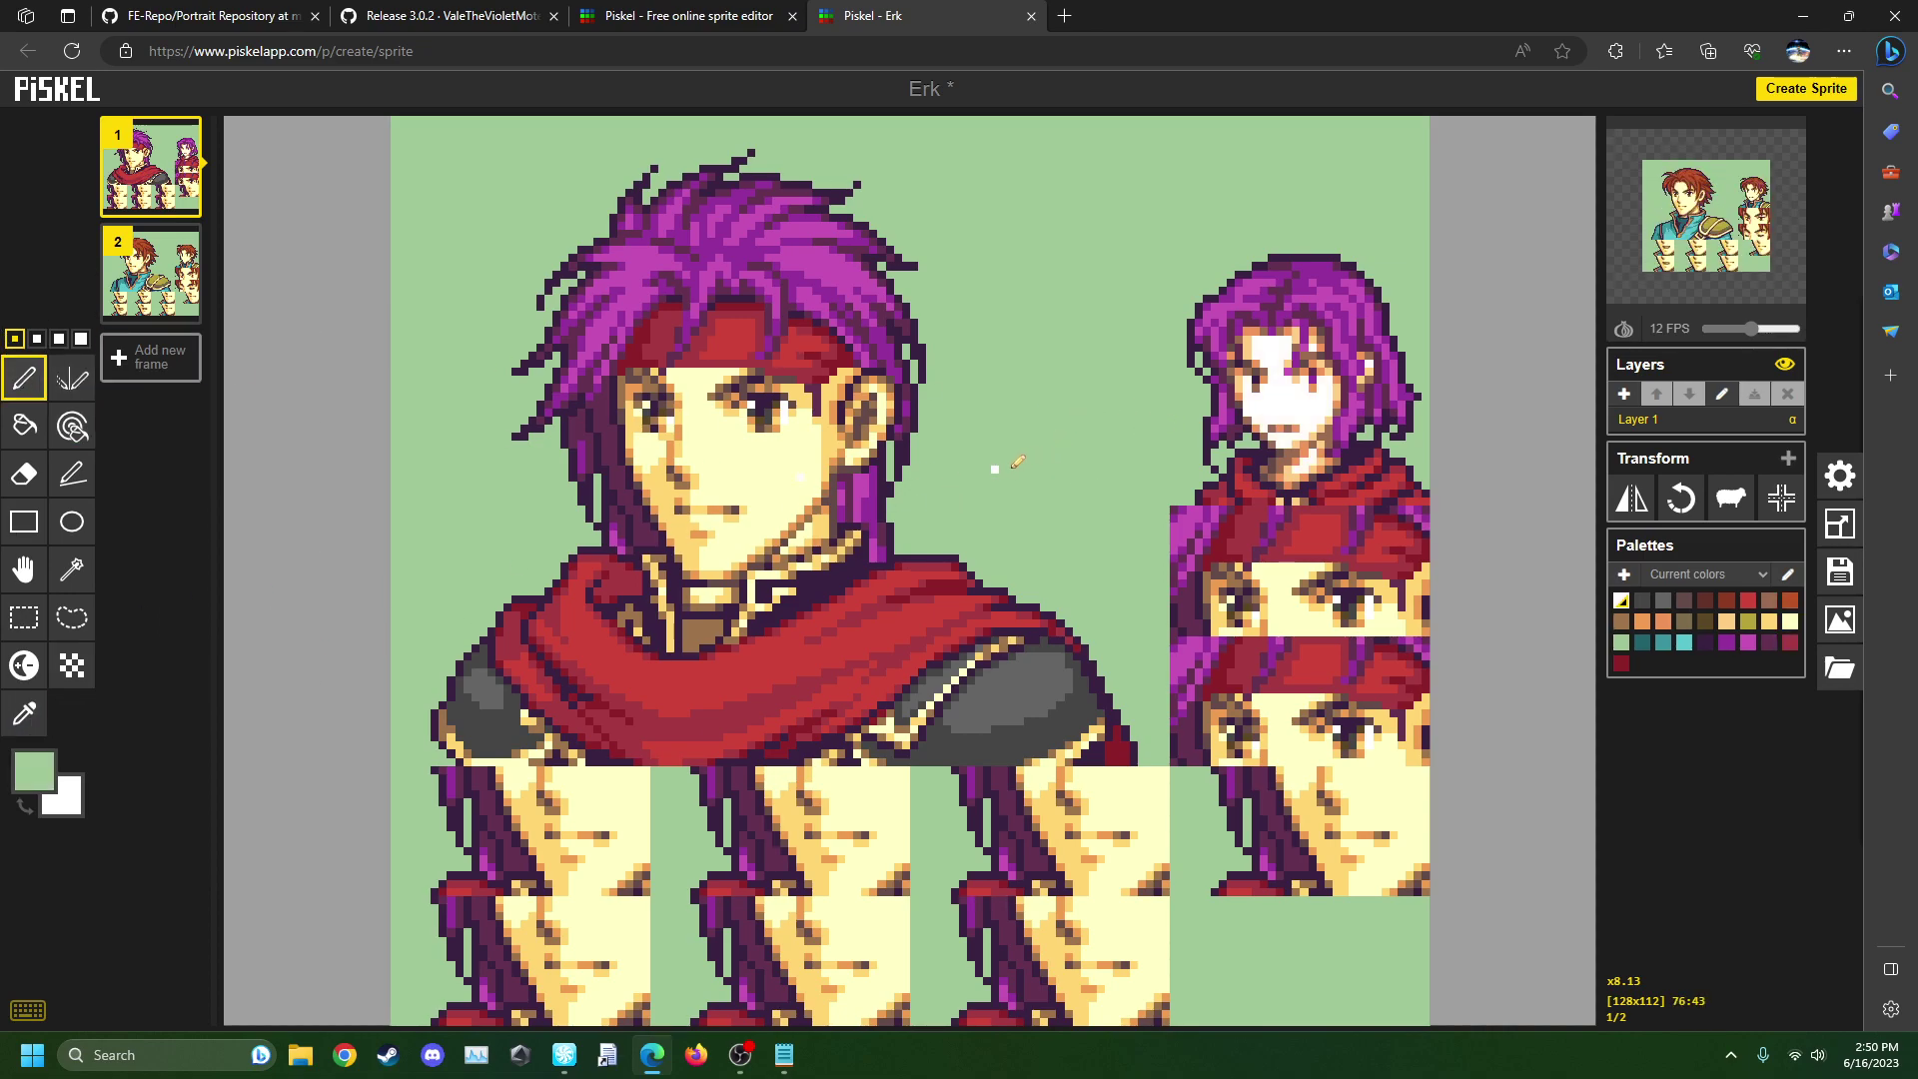
- Copy Wil's first upper-row open mouth from frame 2 onto the matching mouth sprite in frame 1
click(156, 306)
click(24, 616)
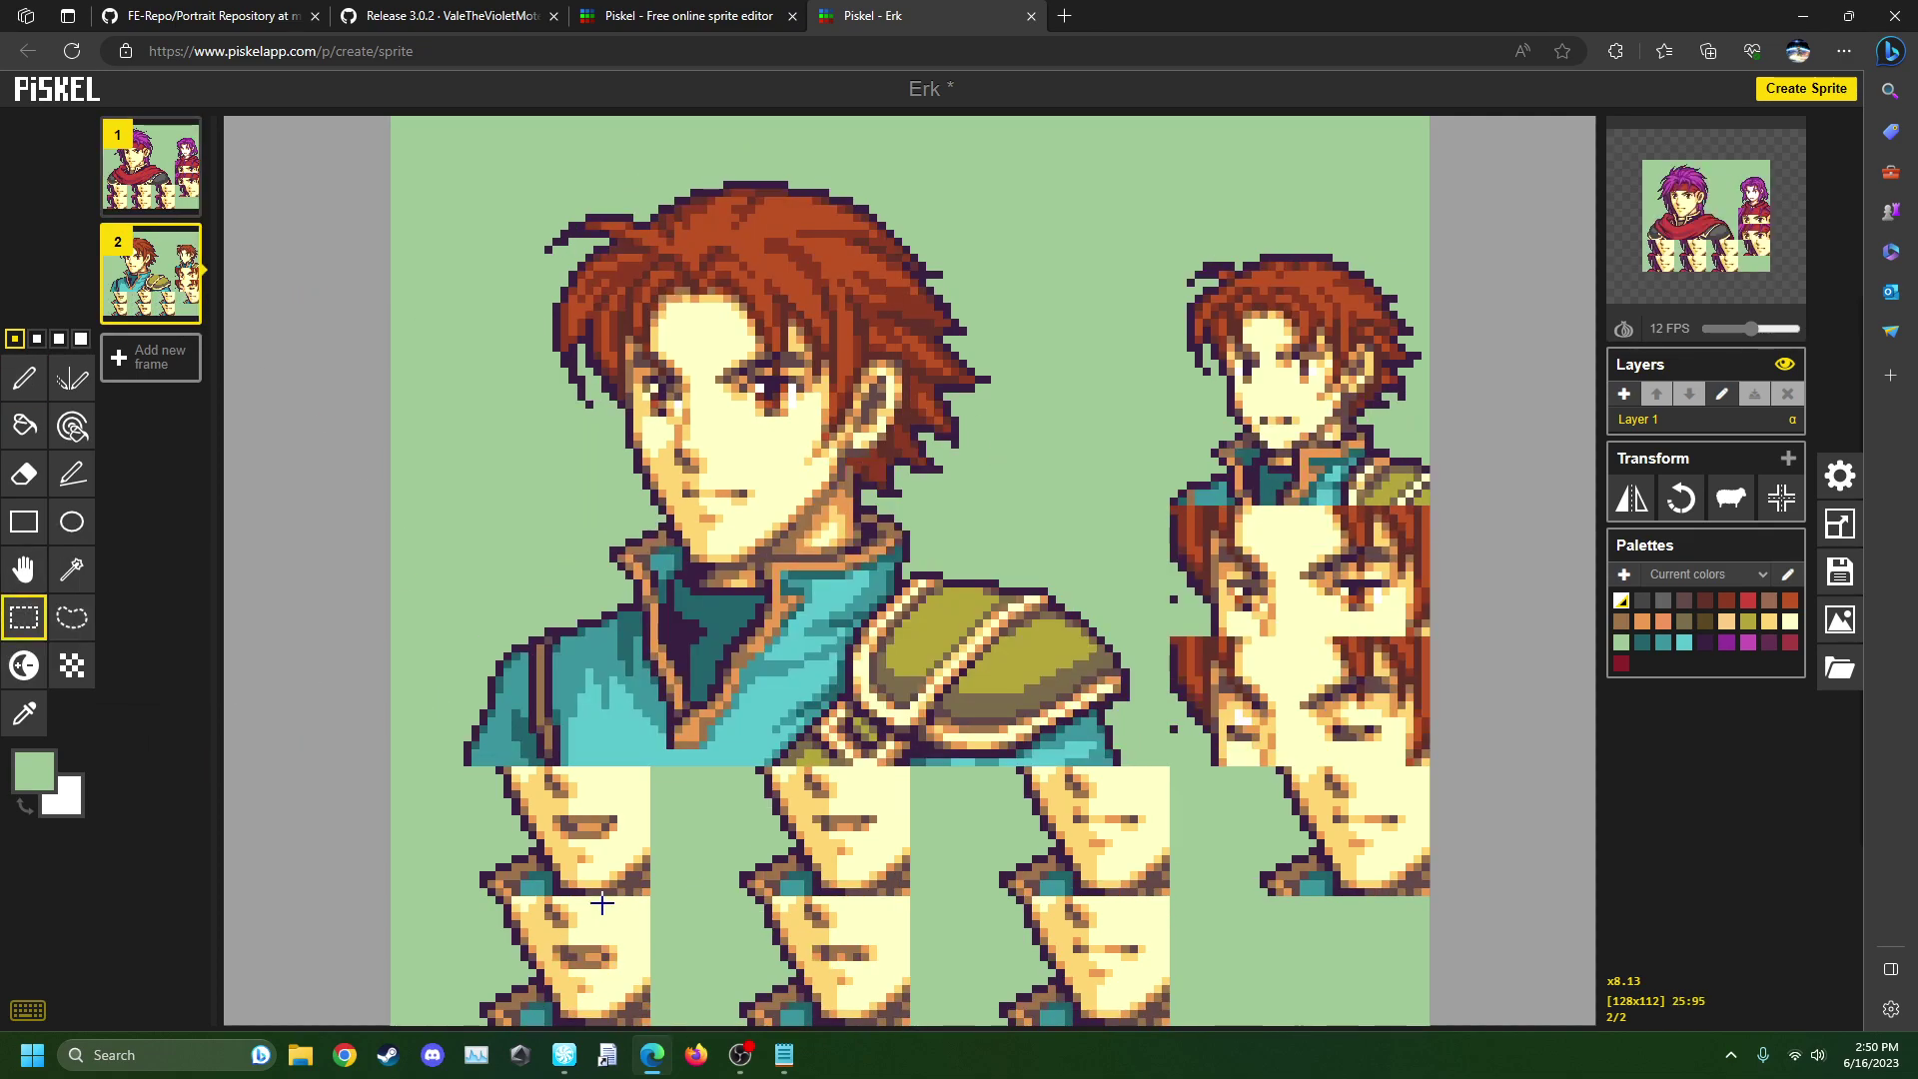
scroll(599, 897, up, 3)
drag(410, 739, 527, 845)
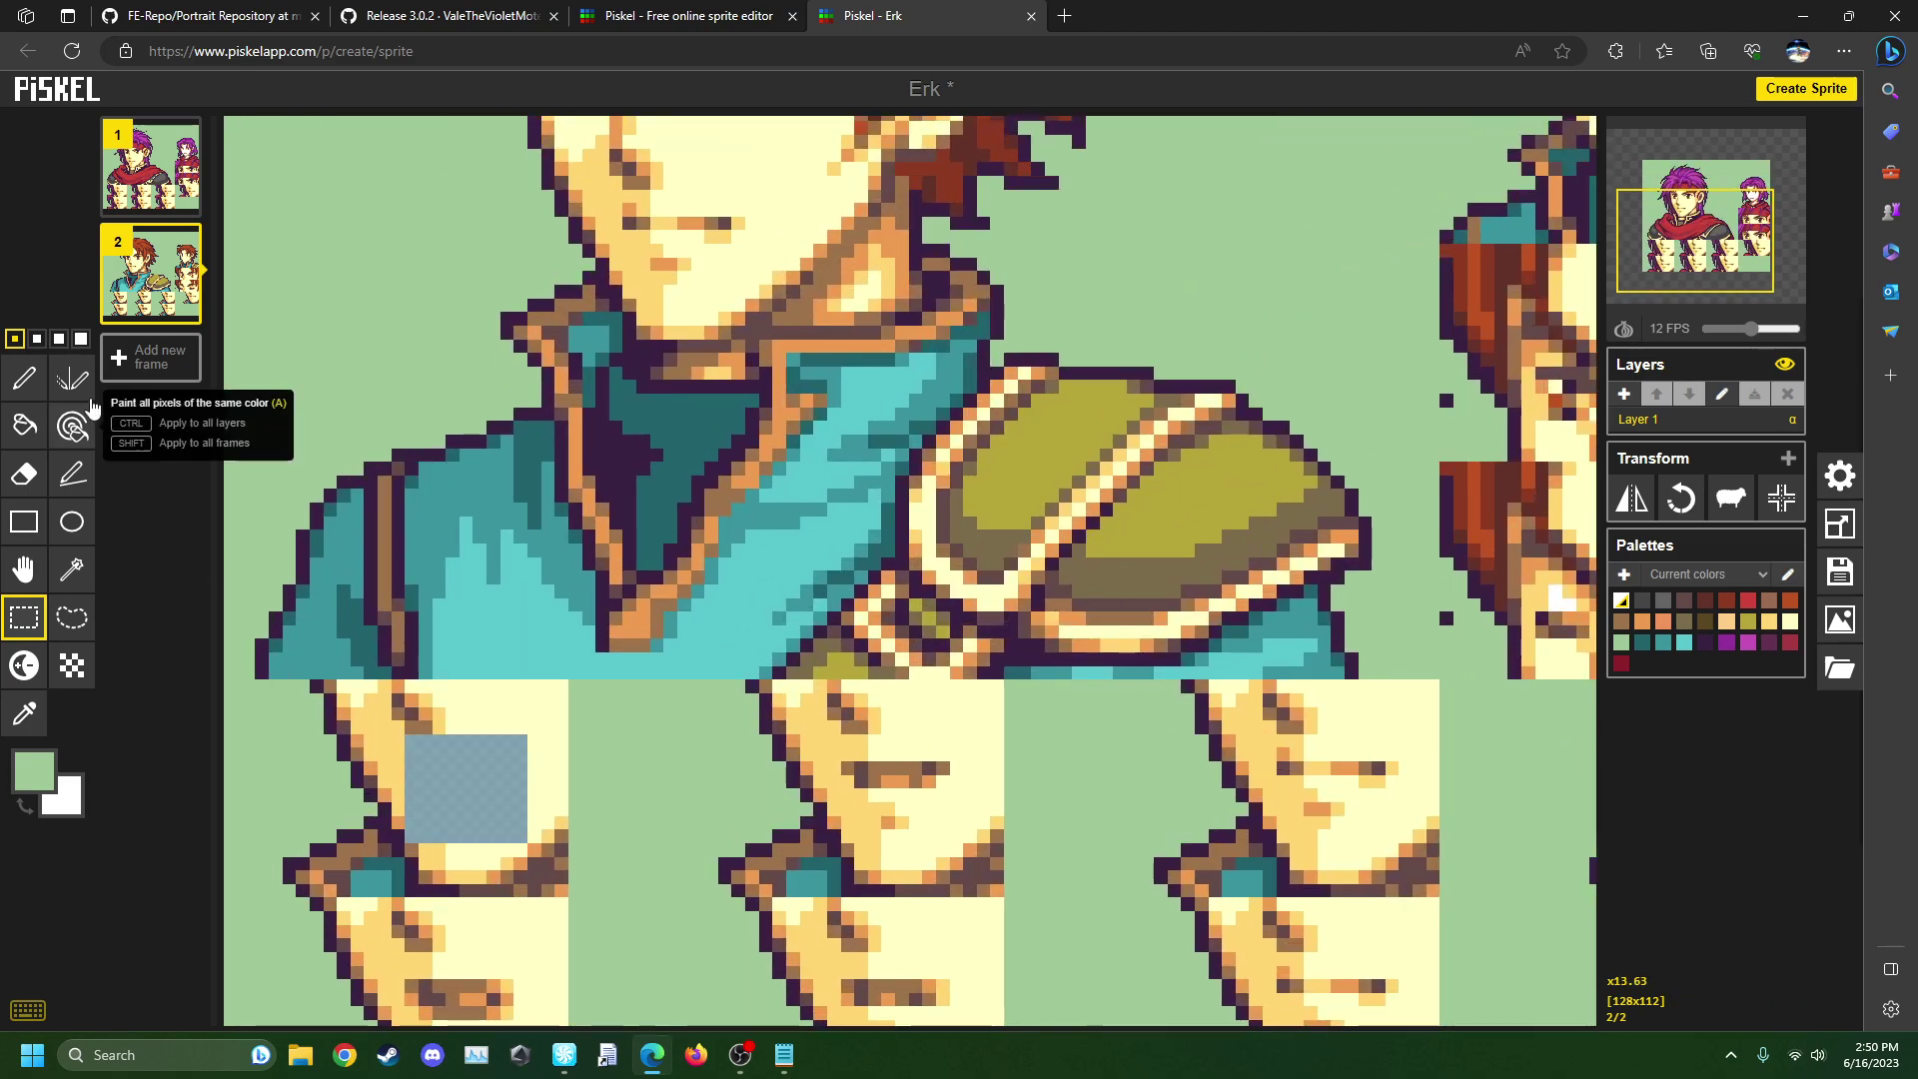
click(158, 185)
drag(444, 786, 432, 811)
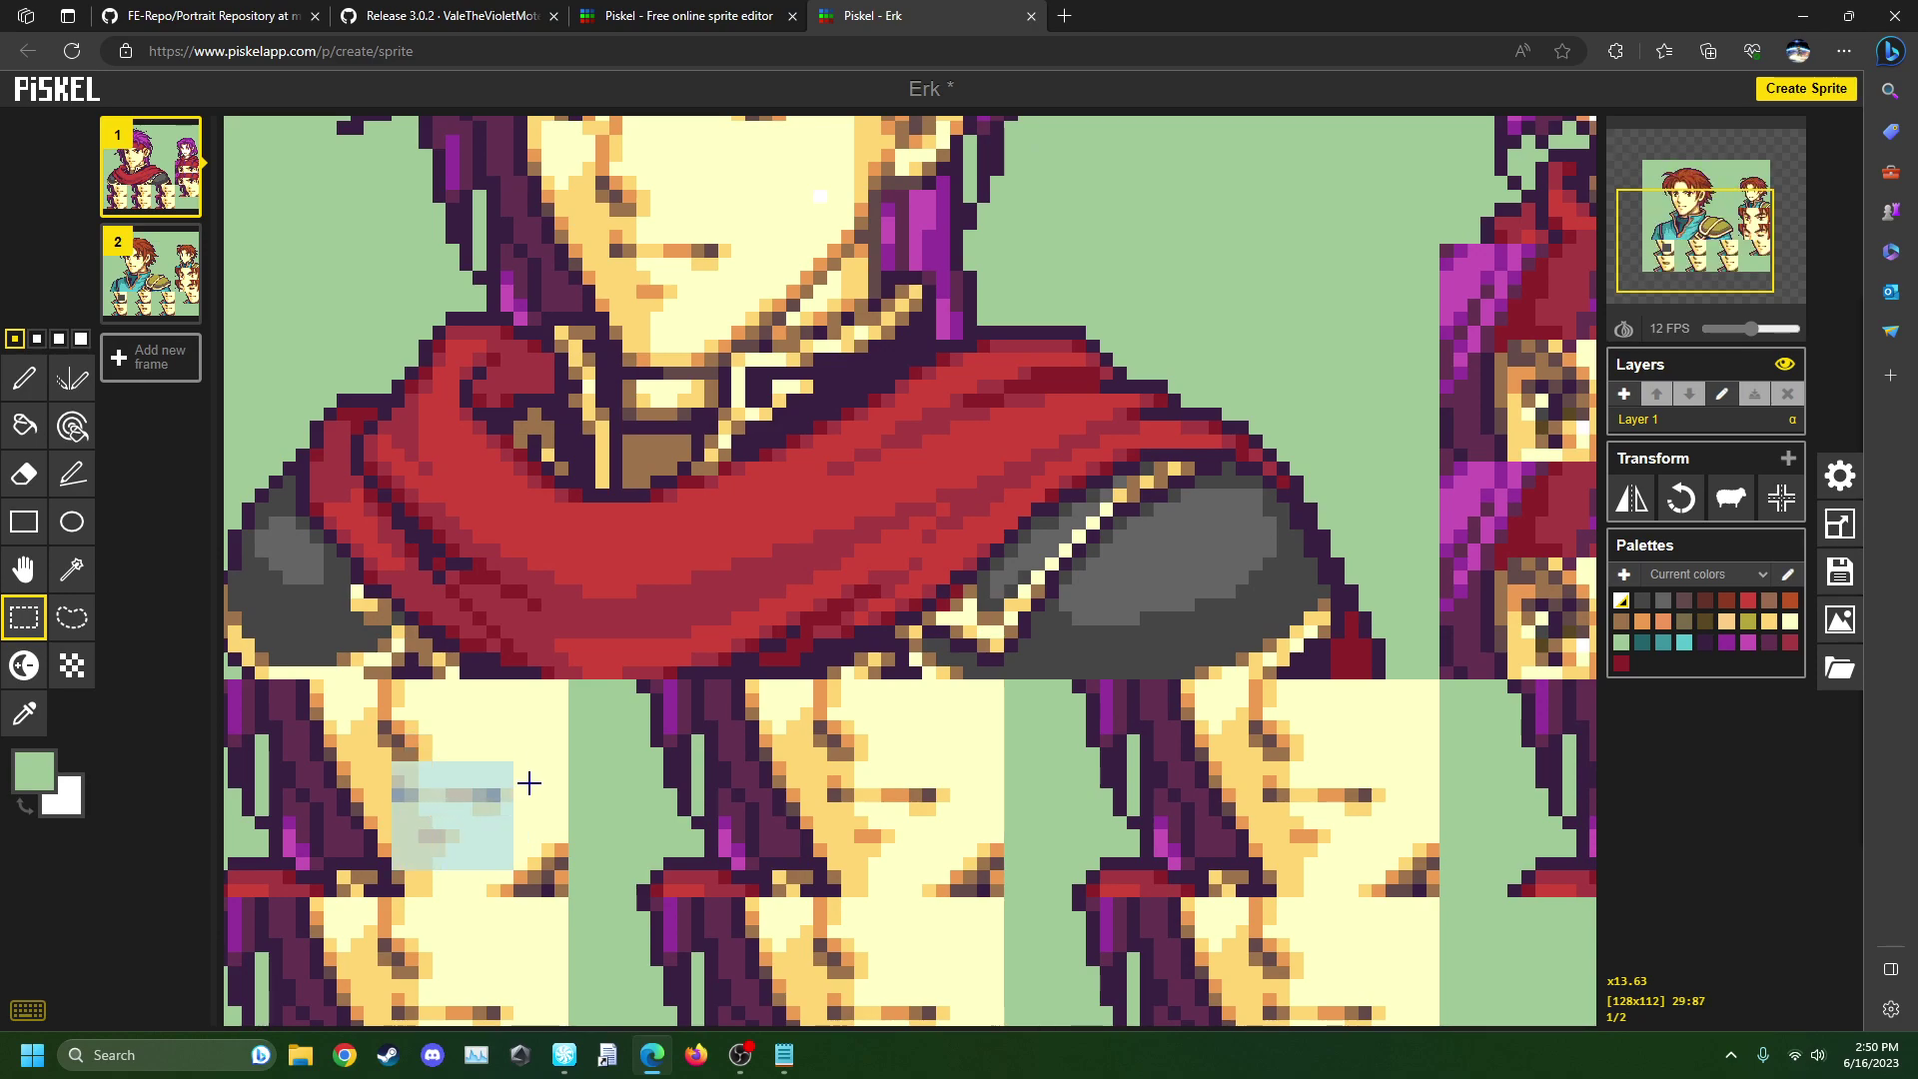
click(155, 283)
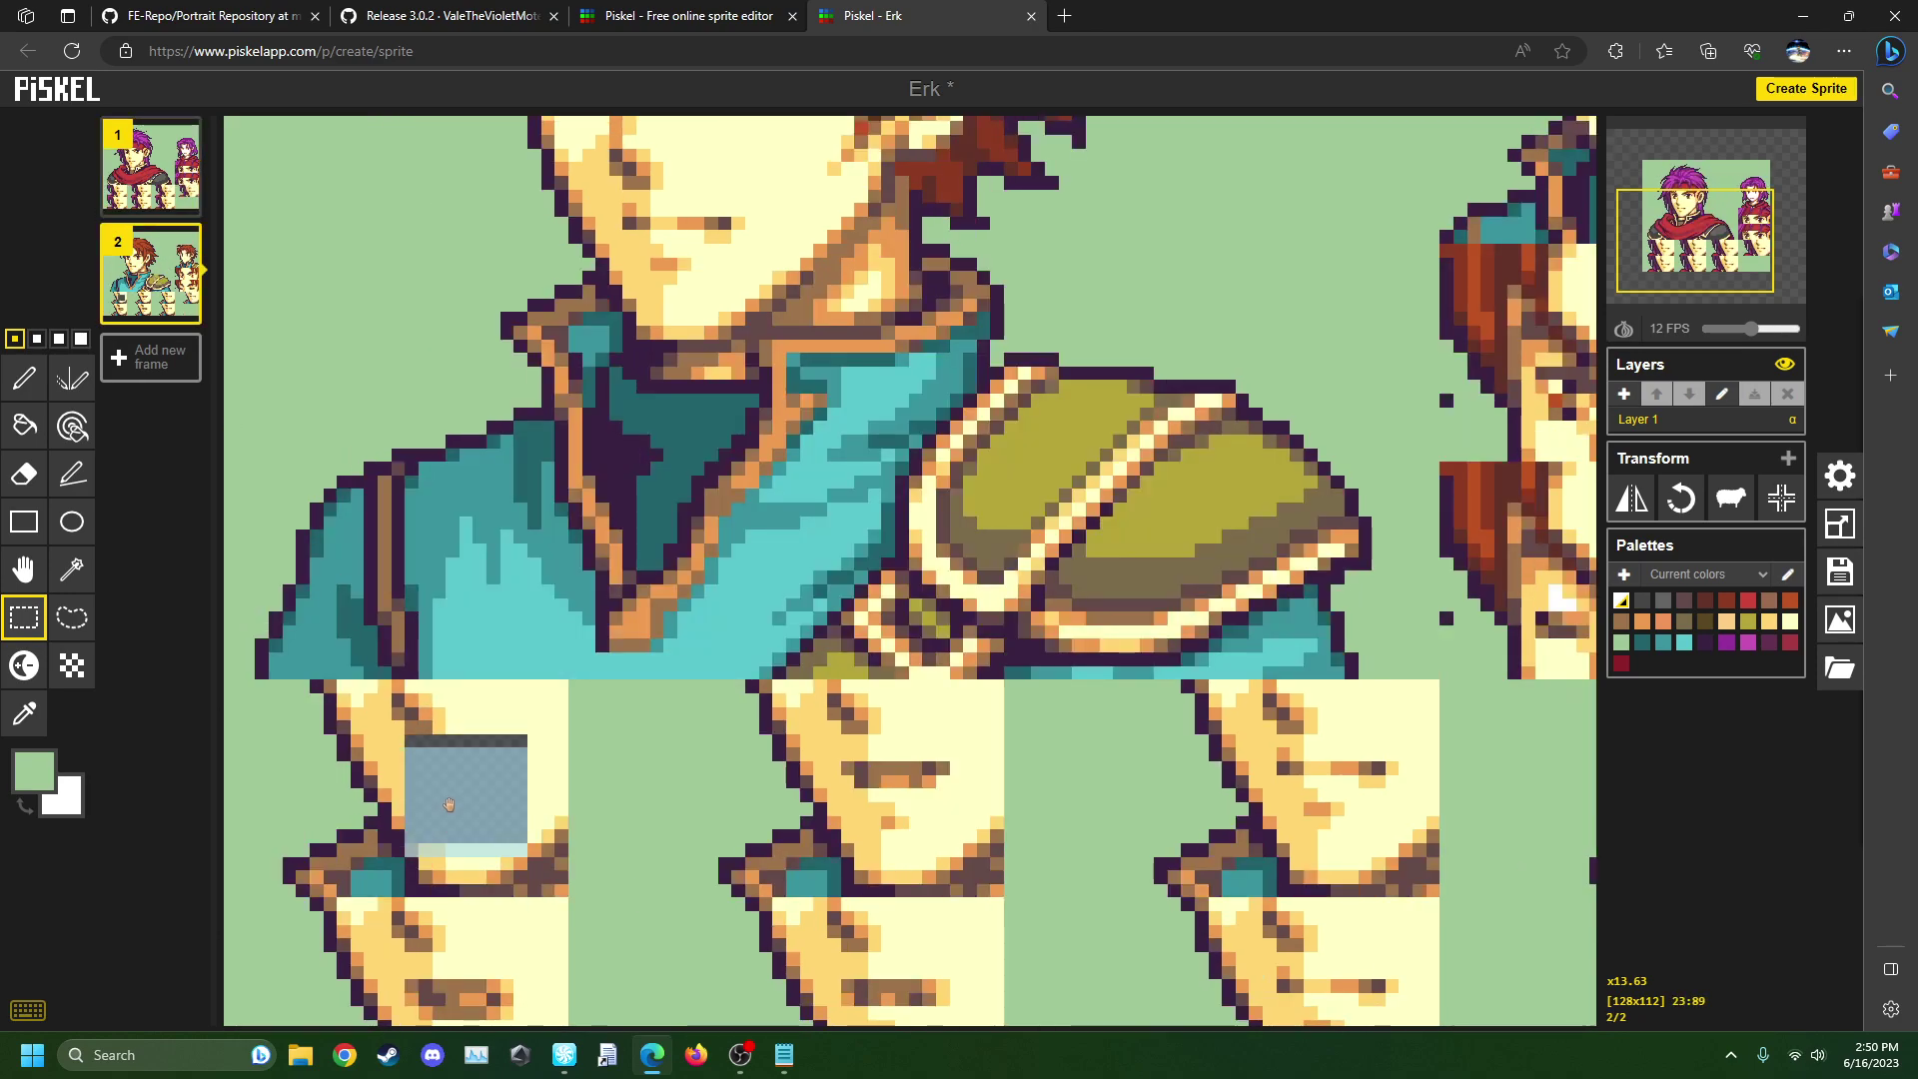
drag(440, 822, 453, 795)
key(Up)
key(Down)
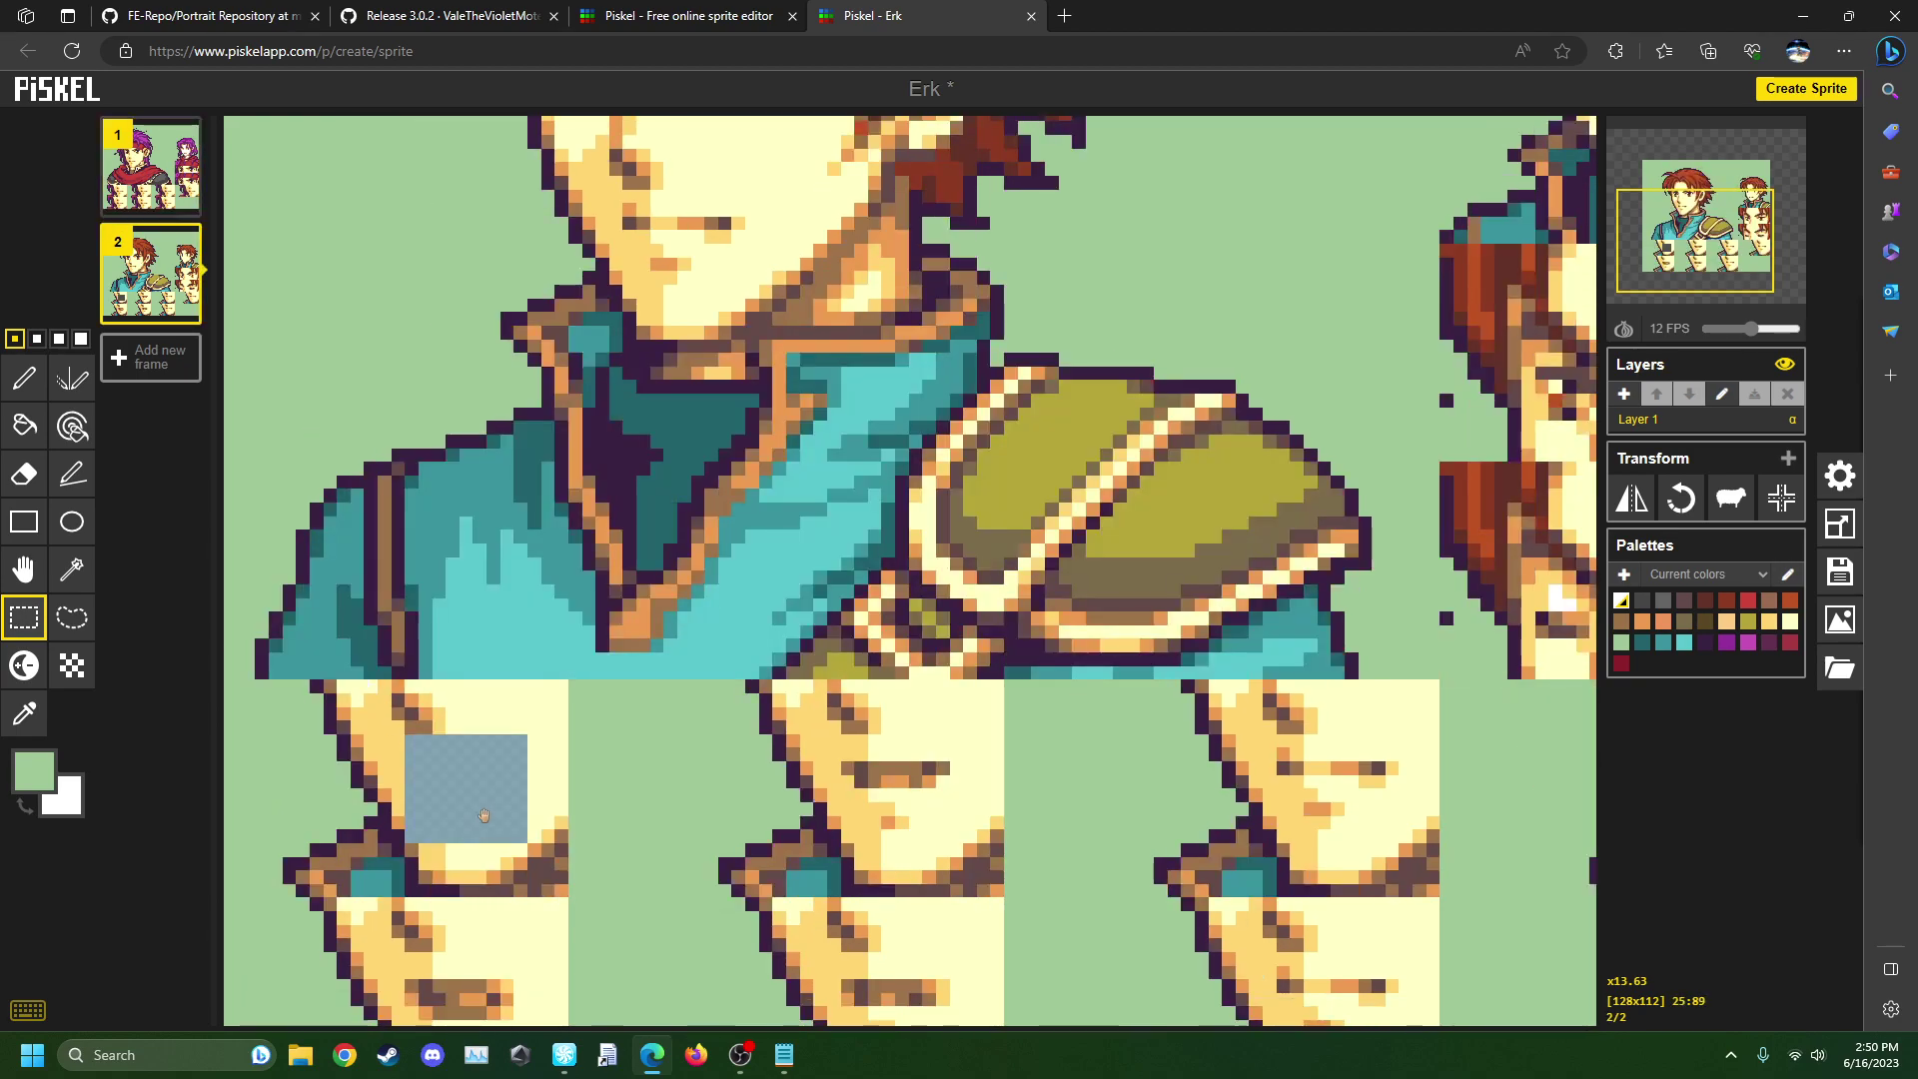
click(145, 187)
- Copy Wil's remaining upper-row mouth expressions onto the matching purple-haired mouth sprites in frame 1
drag(465, 795, 1315, 805)
key(Down)
click(144, 192)
click(160, 293)
click(146, 179)
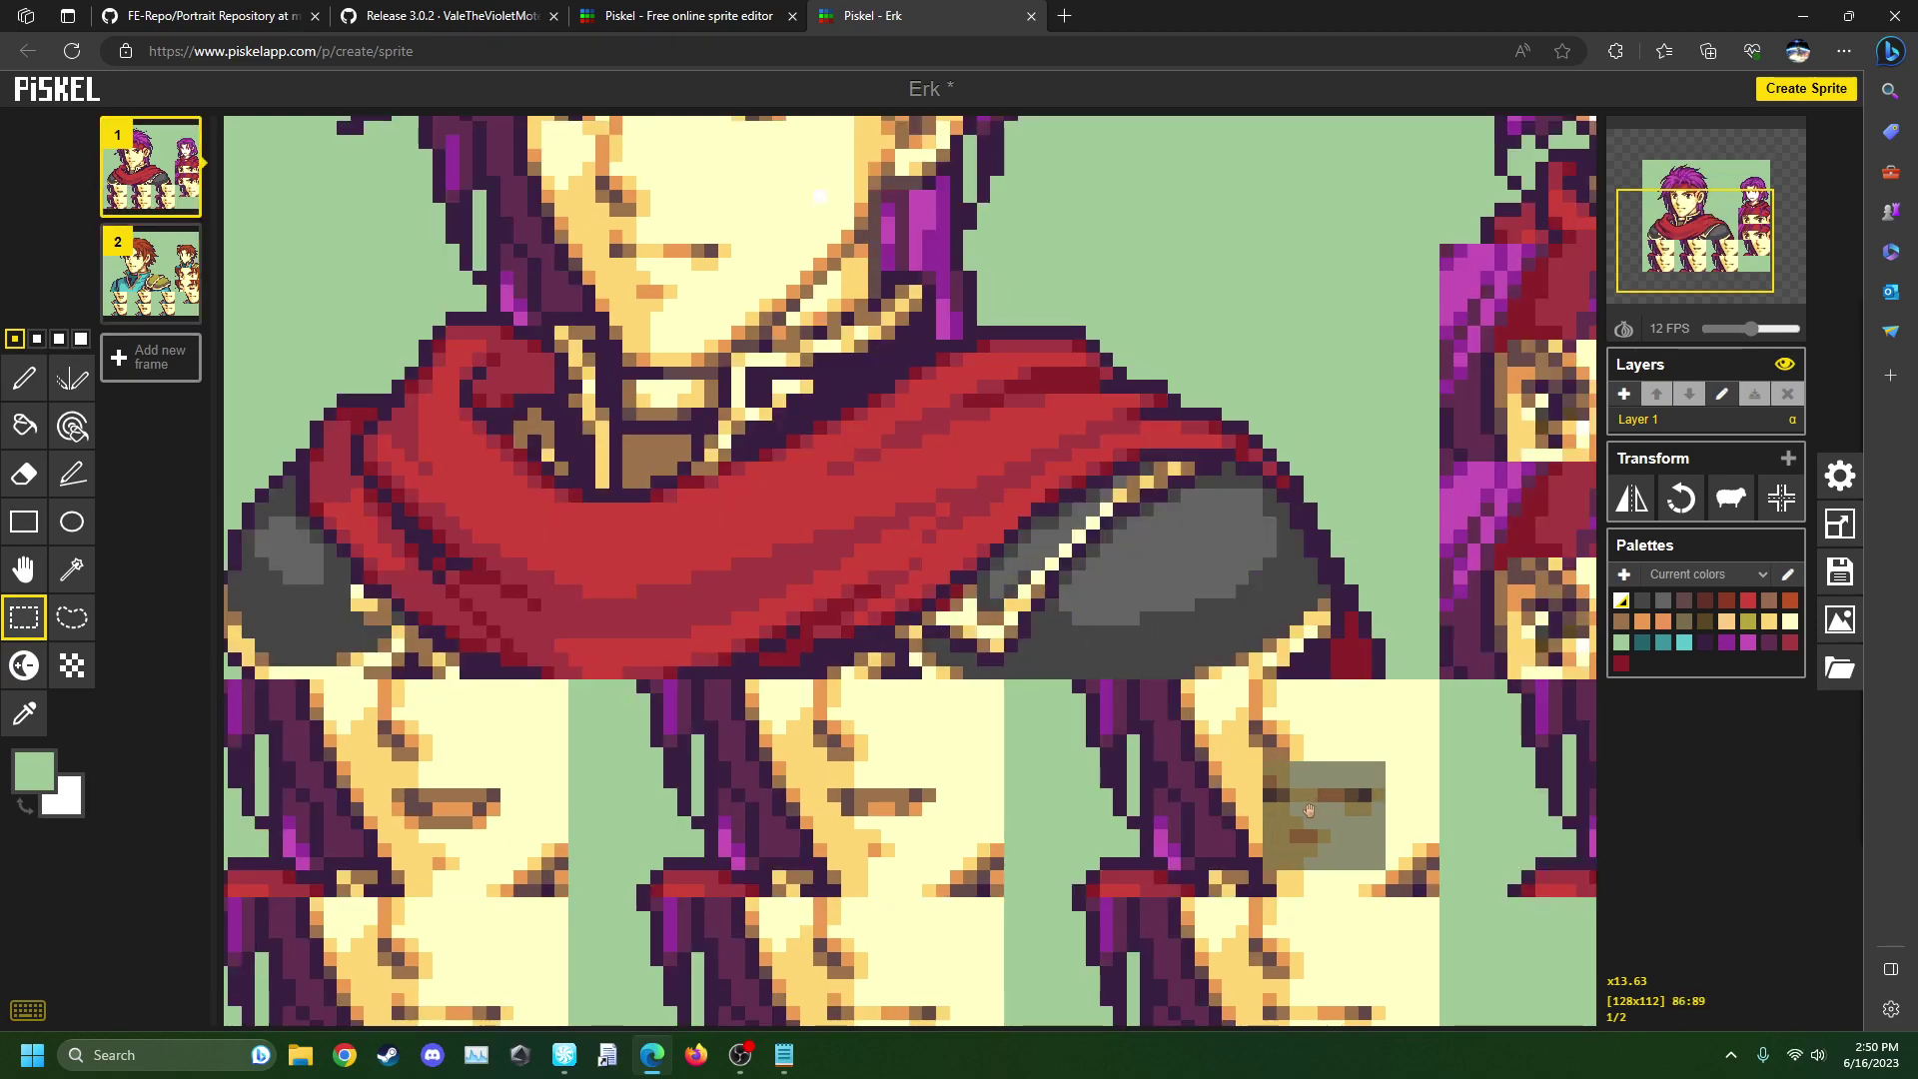
- Copy Wil's lower-row mouth expressions from frame 2 onto the matching mouth sprites in frame 1
scroll(684, 809, down, 3)
click(152, 275)
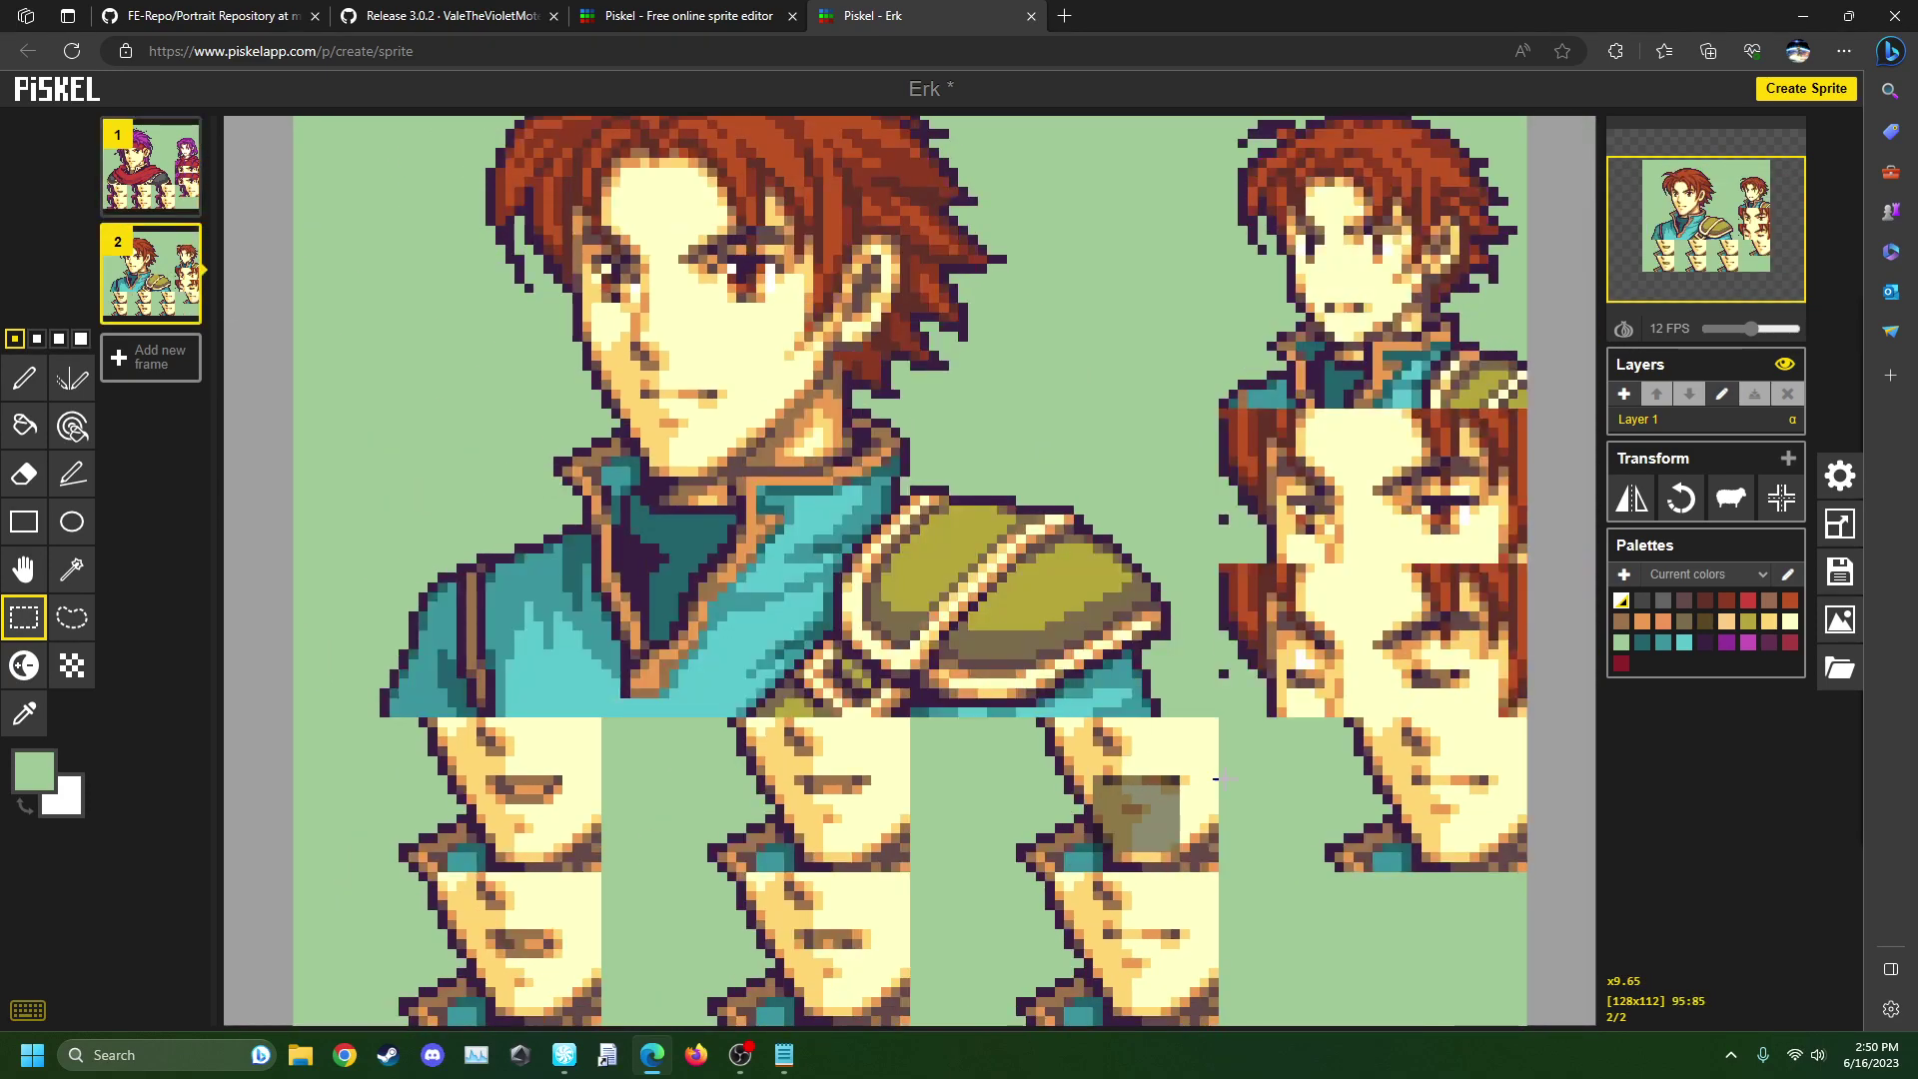
drag(1147, 819, 840, 946)
click(150, 165)
key(Down)
key(Up)
click(152, 279)
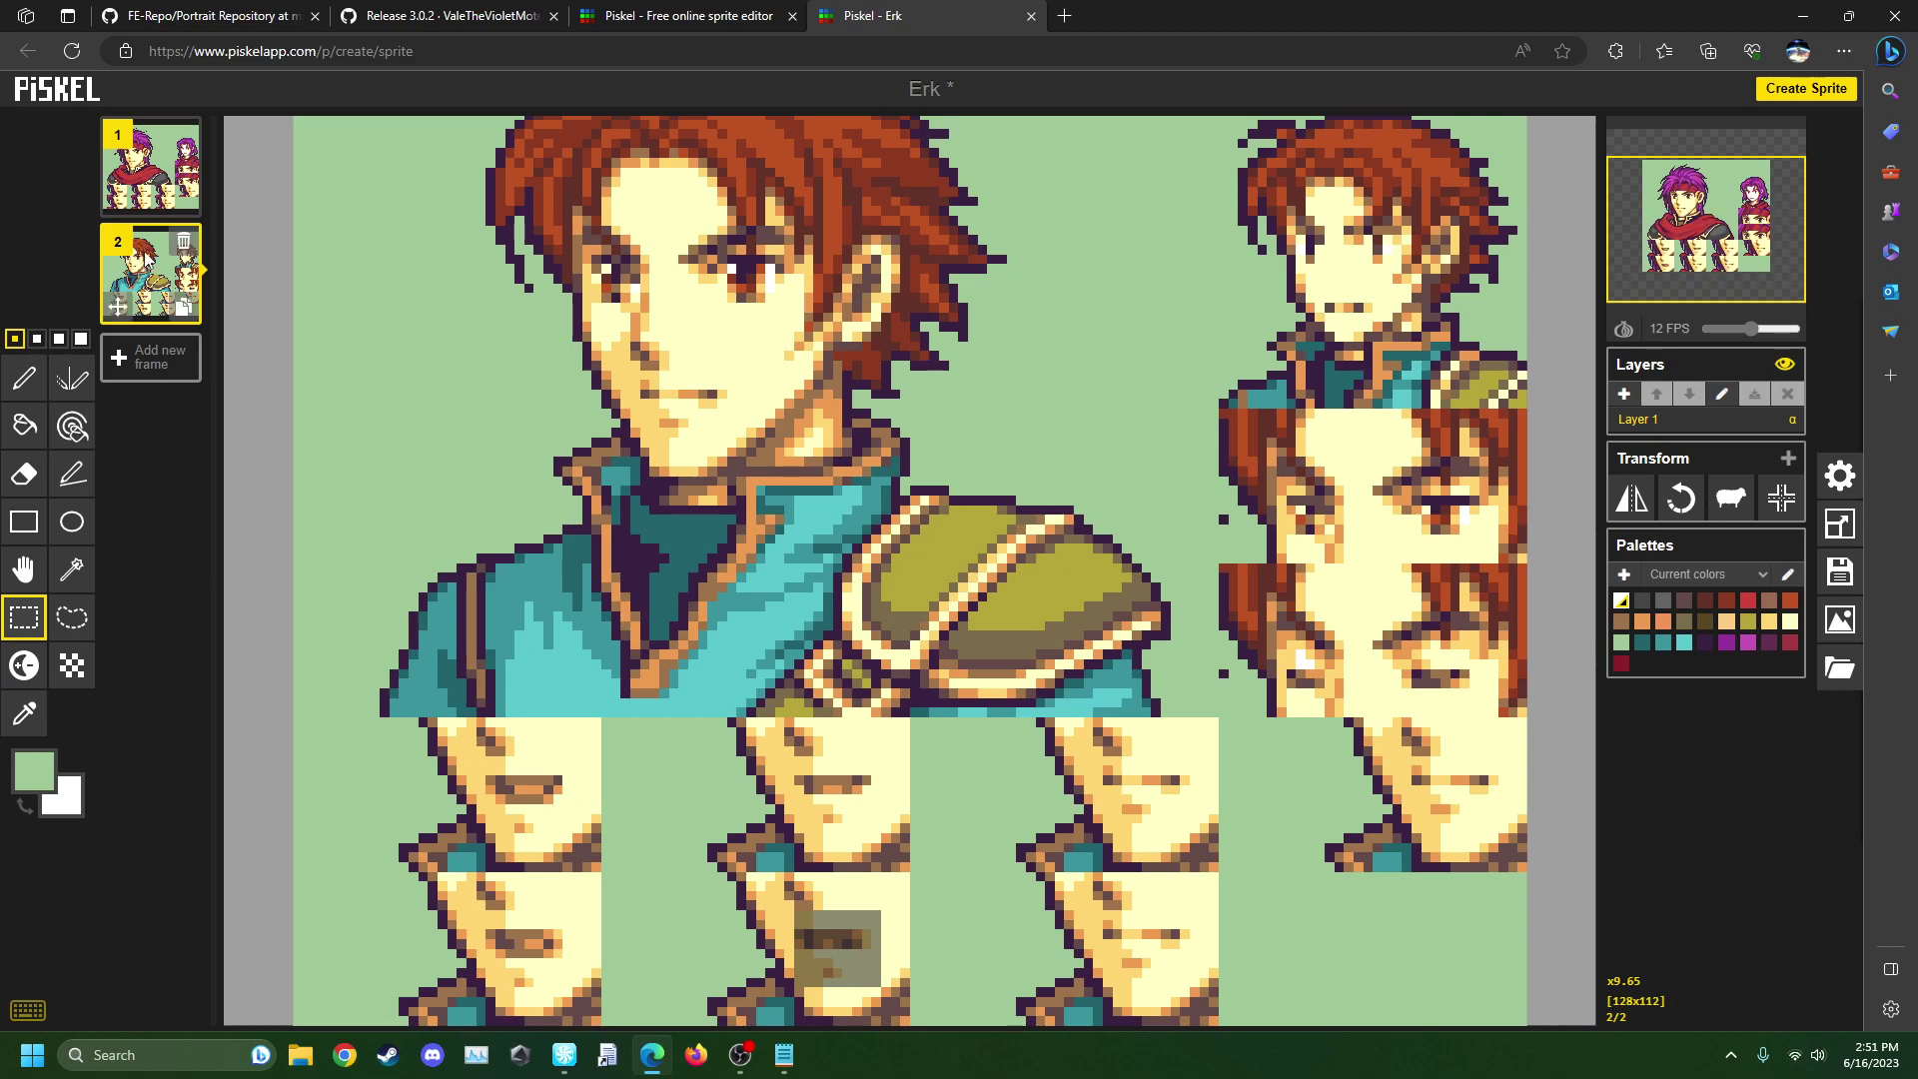
click(155, 190)
drag(830, 950, 822, 971)
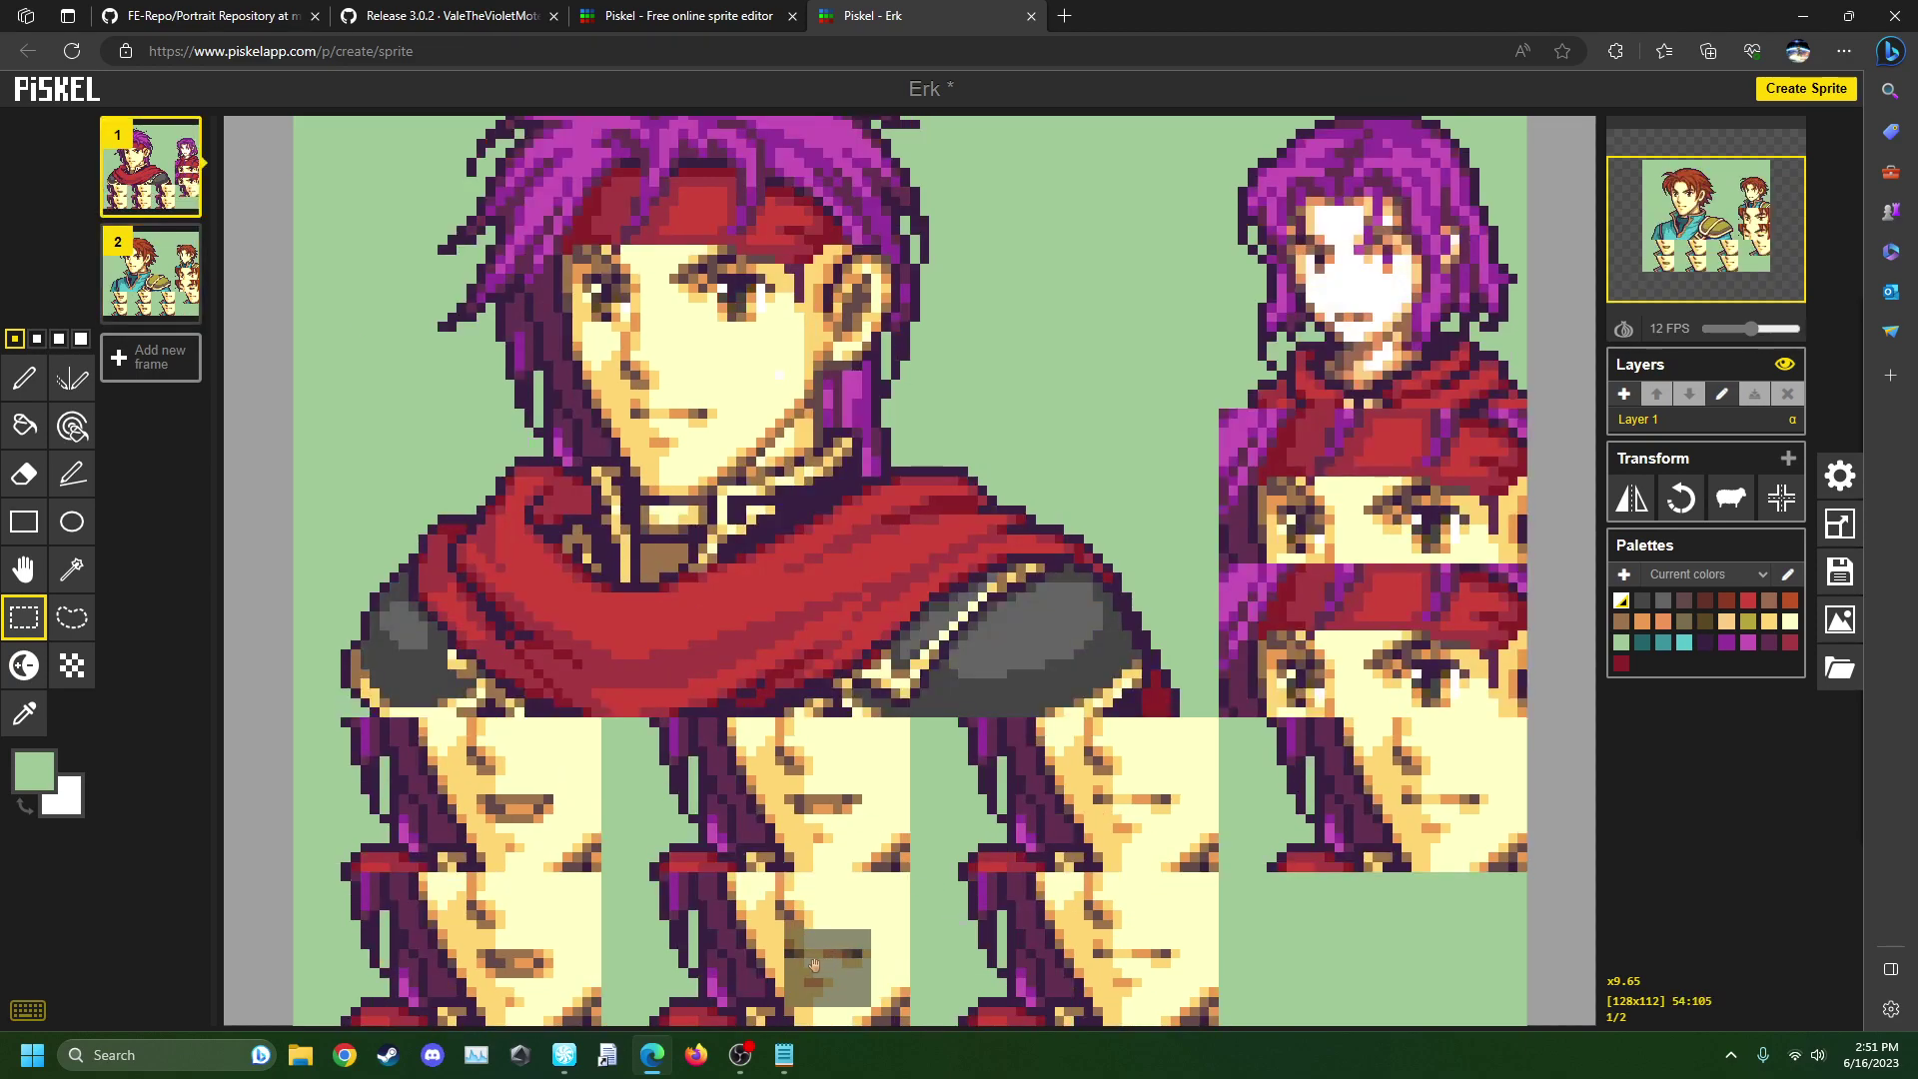
click(154, 283)
- Replace the red tones of Wil's hair in frame 2 with the light and medium purples sampled from the hair in frame 1
scroll(1374, 532, up, 5)
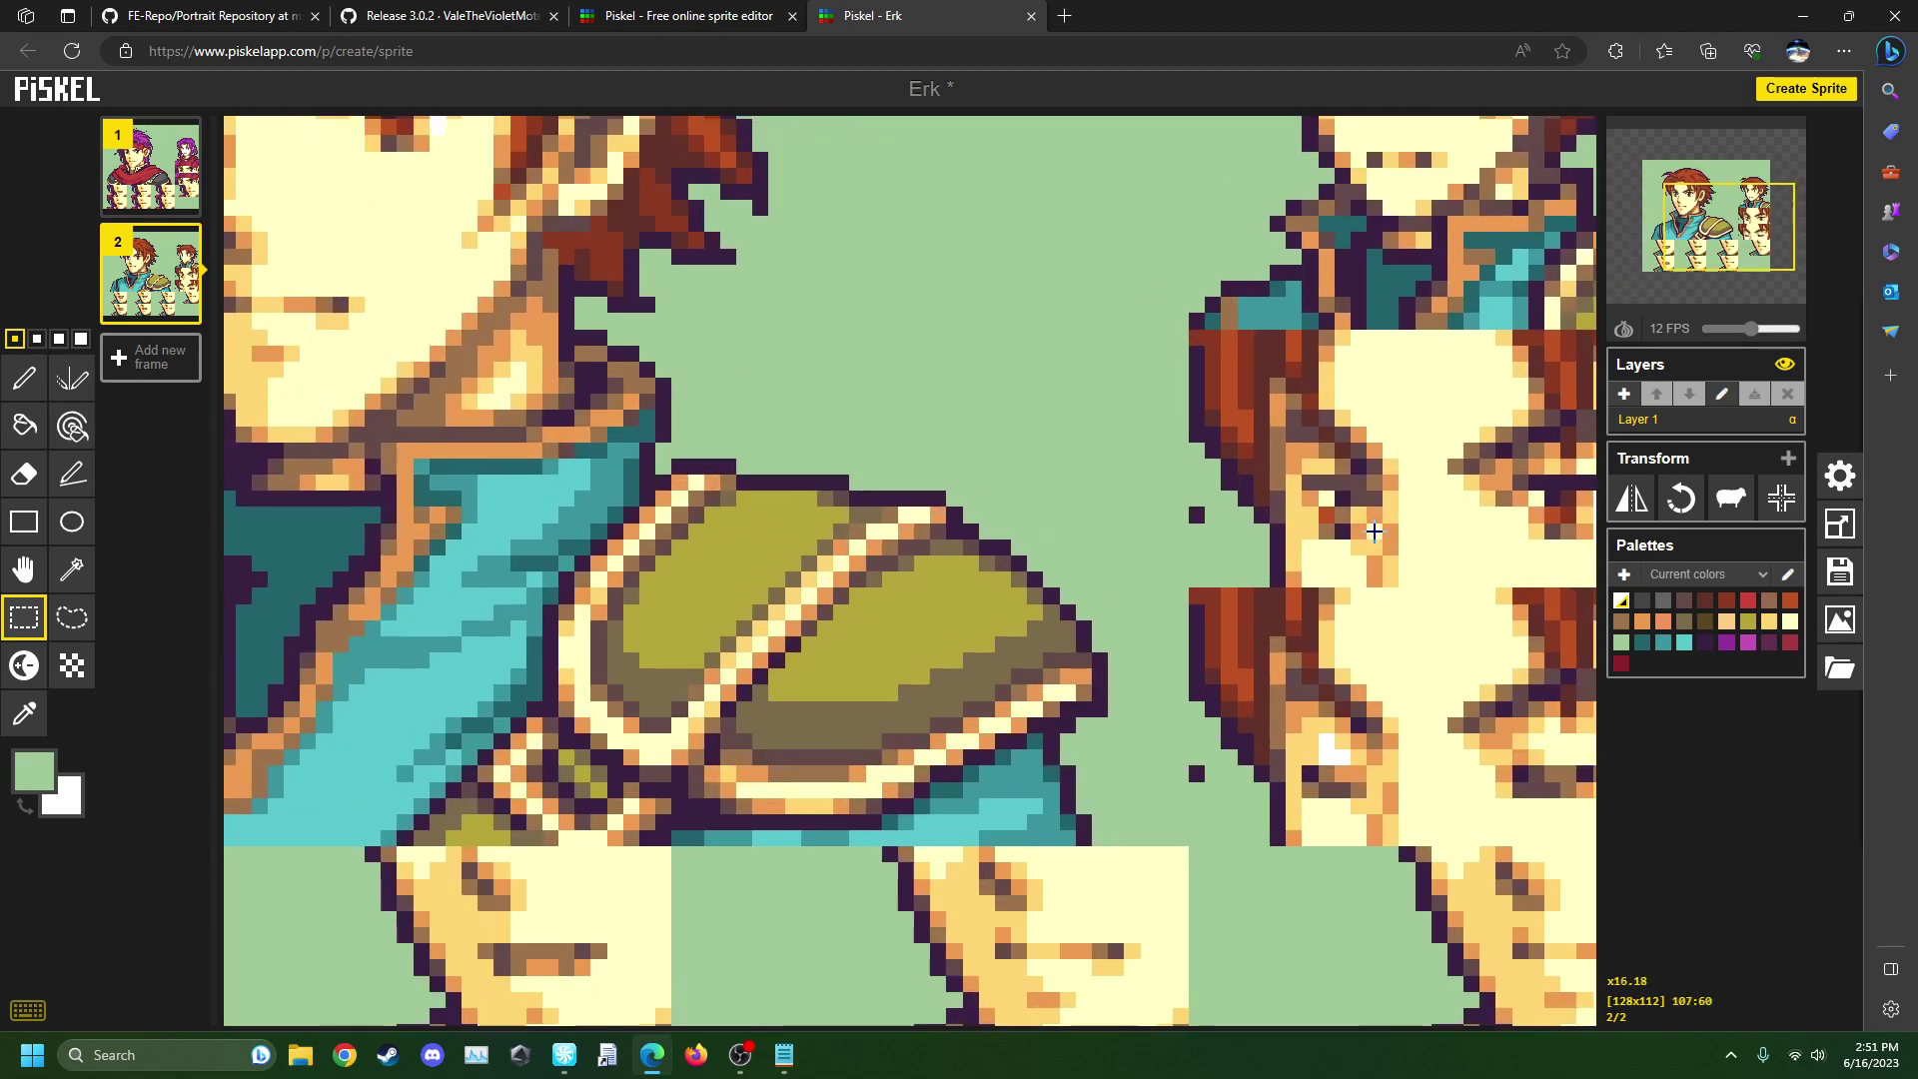
scroll(1375, 532, down, 4)
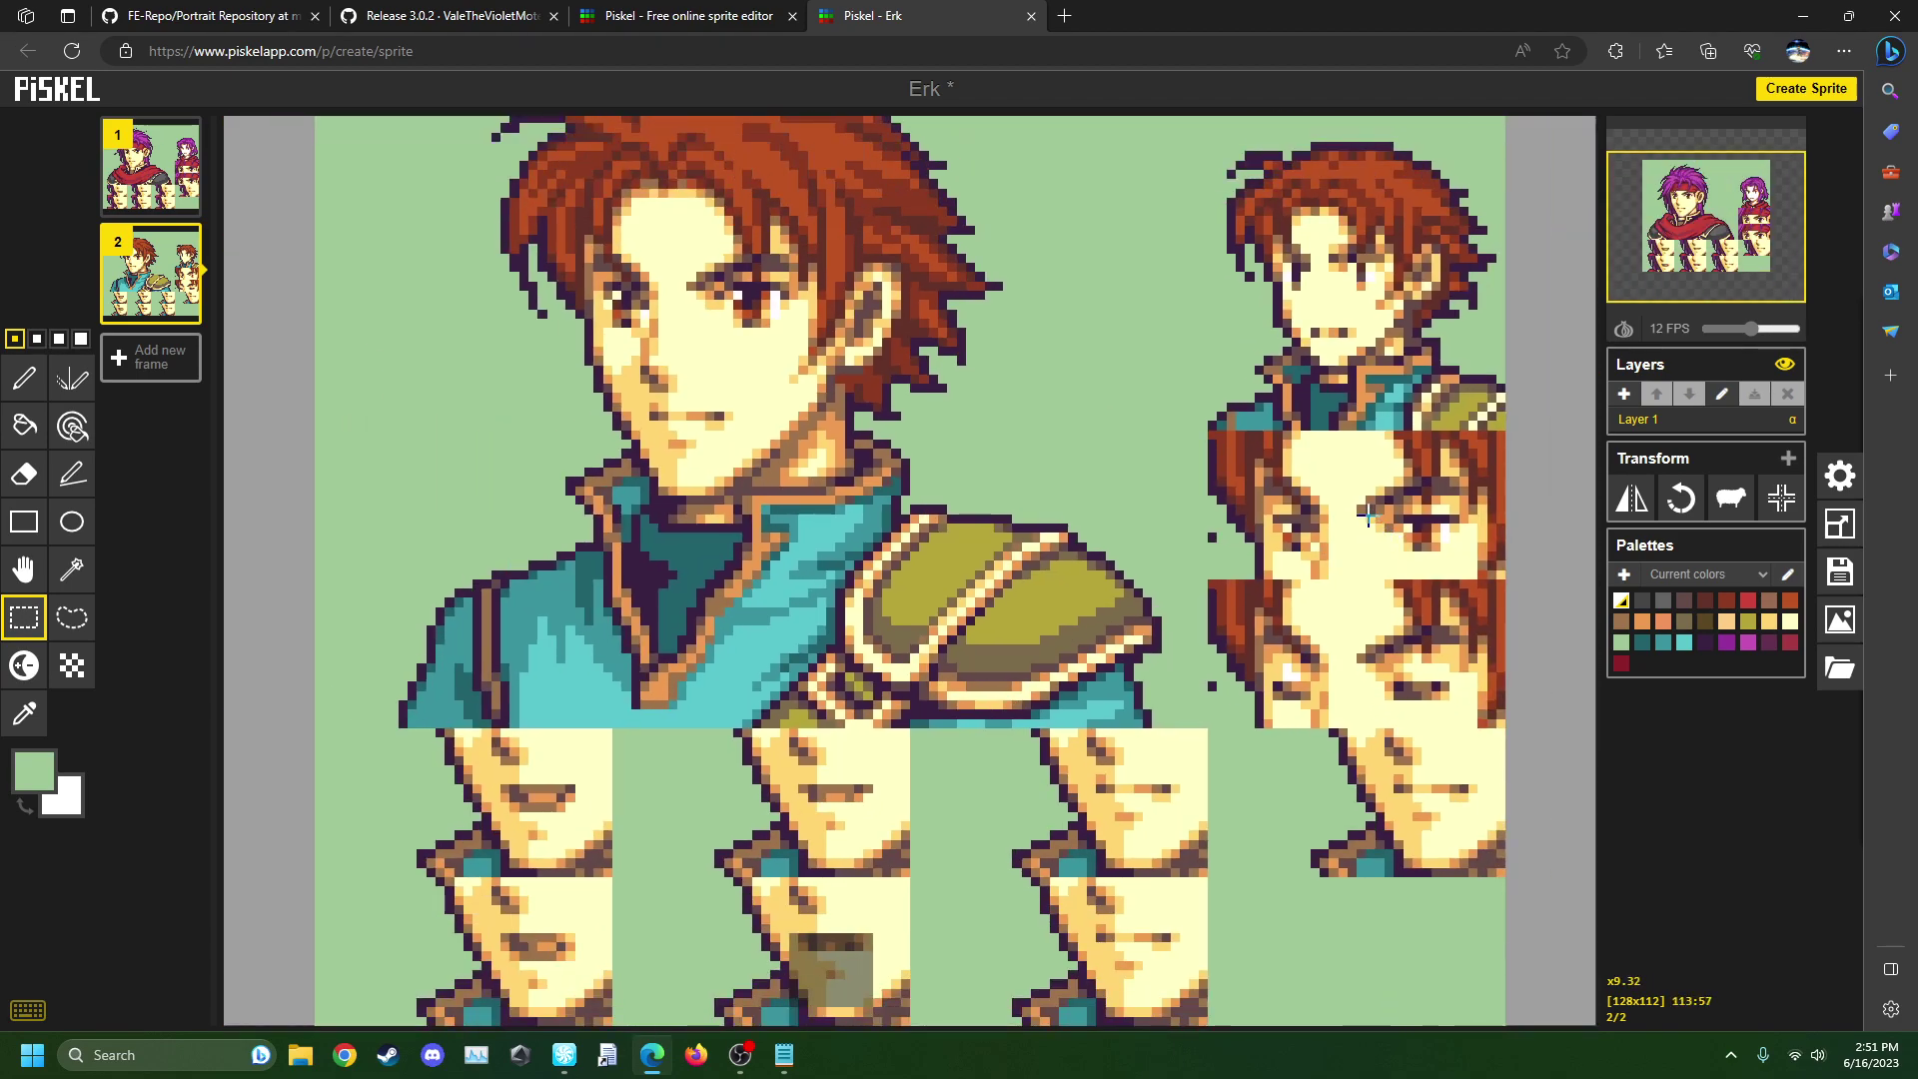
scroll(1369, 514, down, 3)
click(24, 712)
scroll(1237, 548, up, 2)
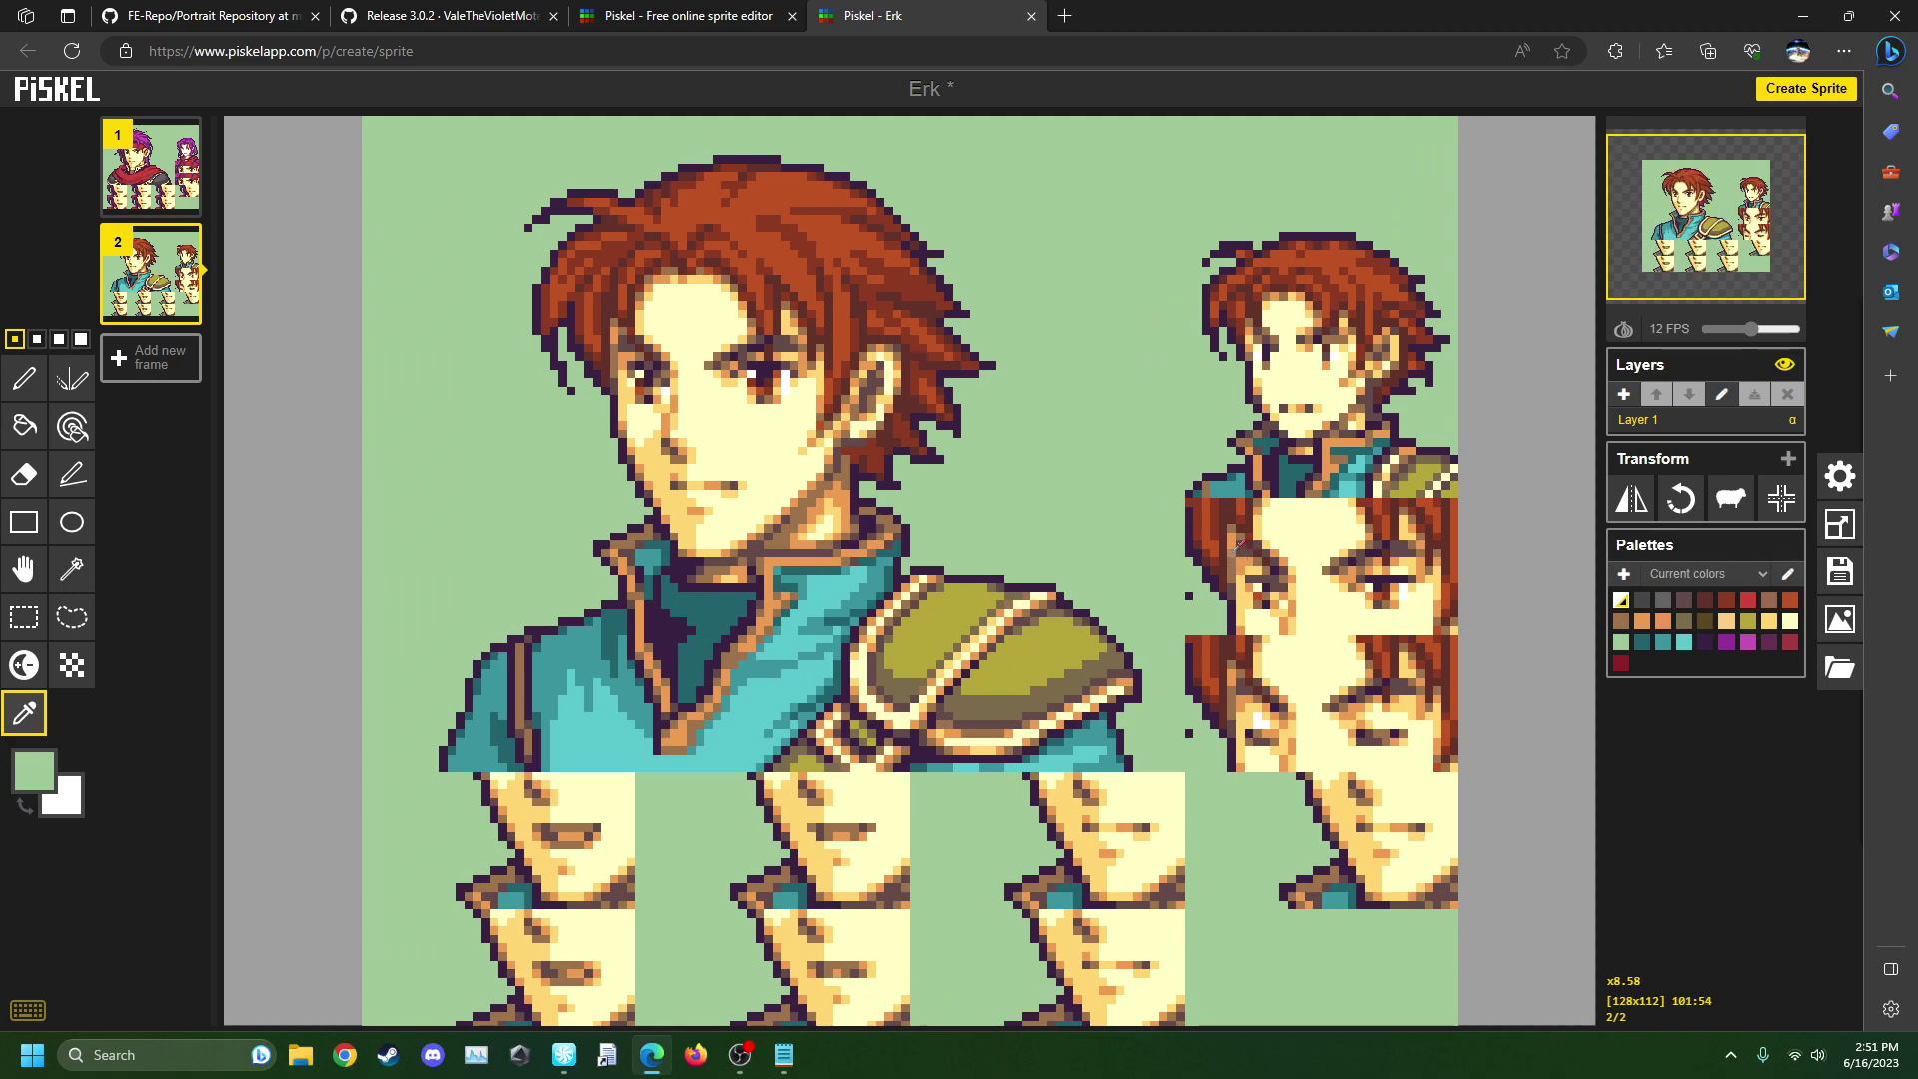
scroll(1159, 515, up, 2)
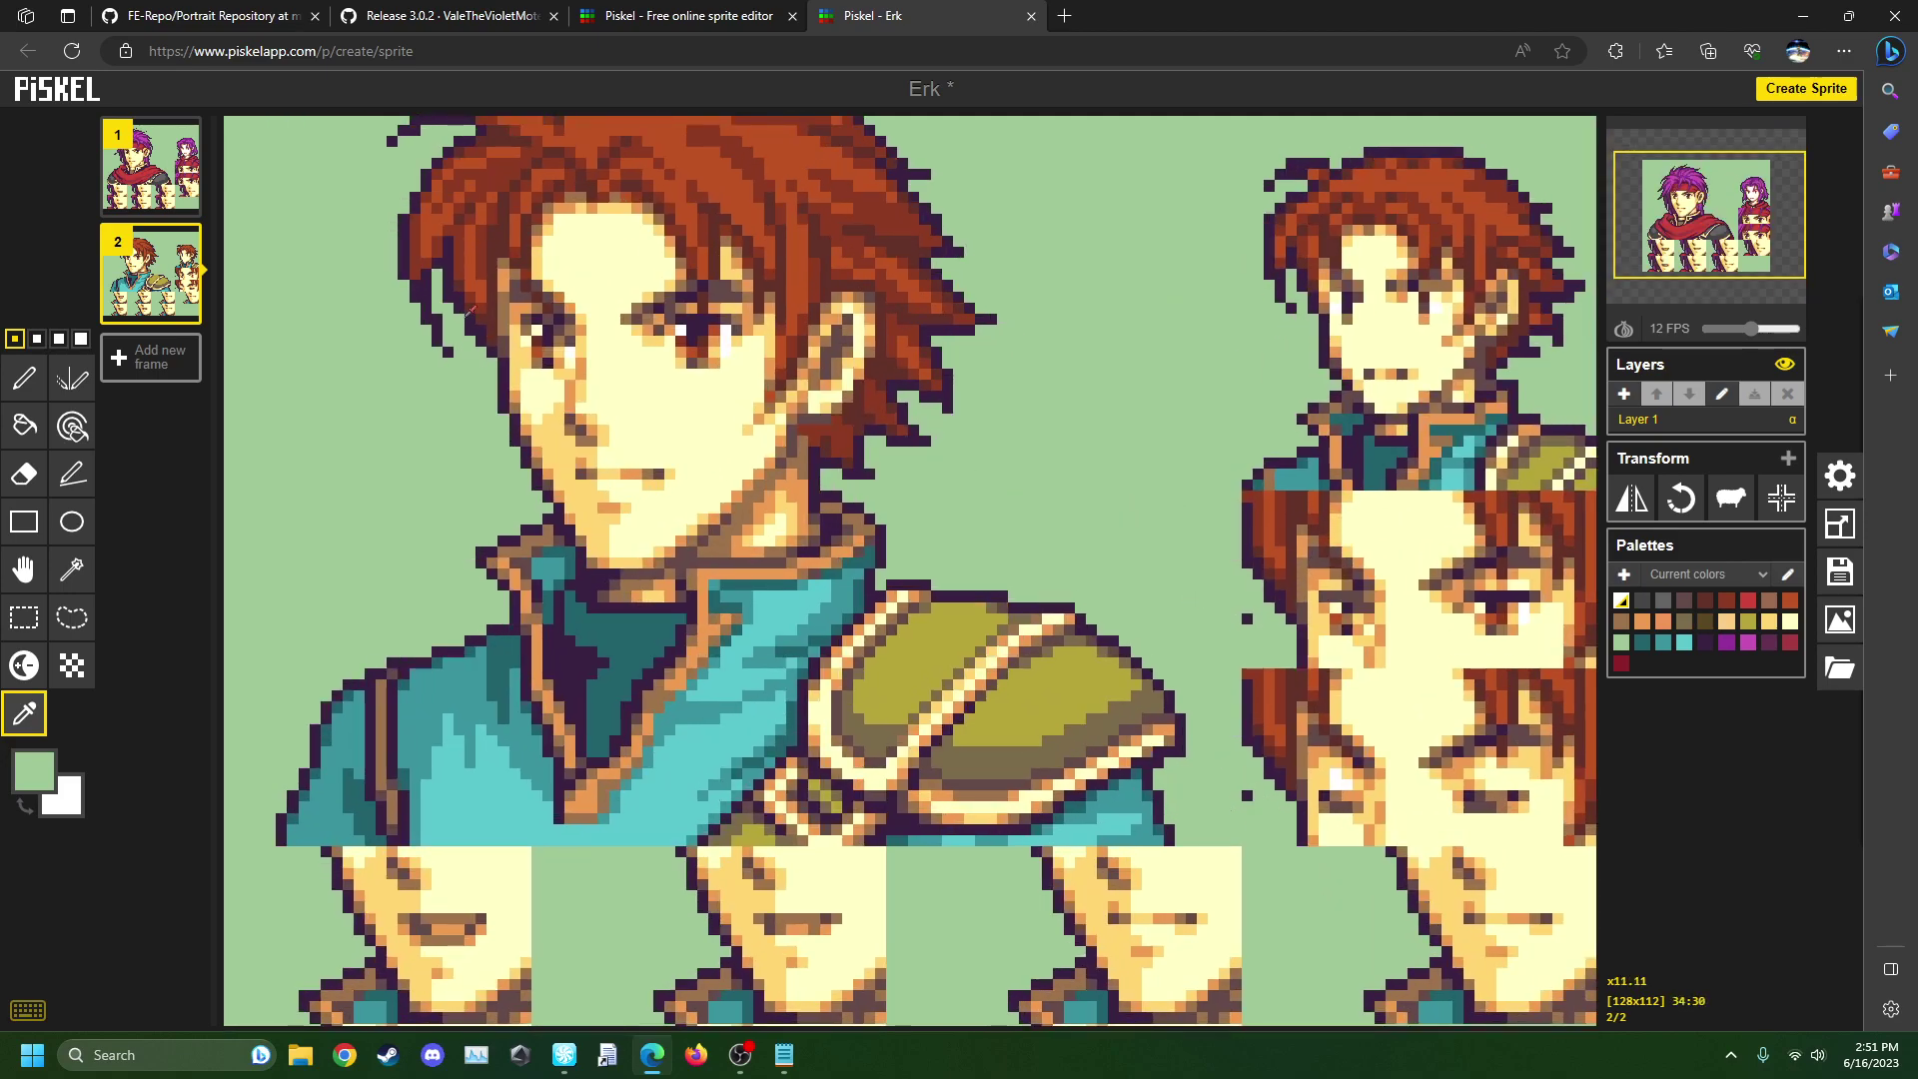
click(142, 178)
click(766, 167)
right_click(755, 178)
click(72, 427)
click(149, 270)
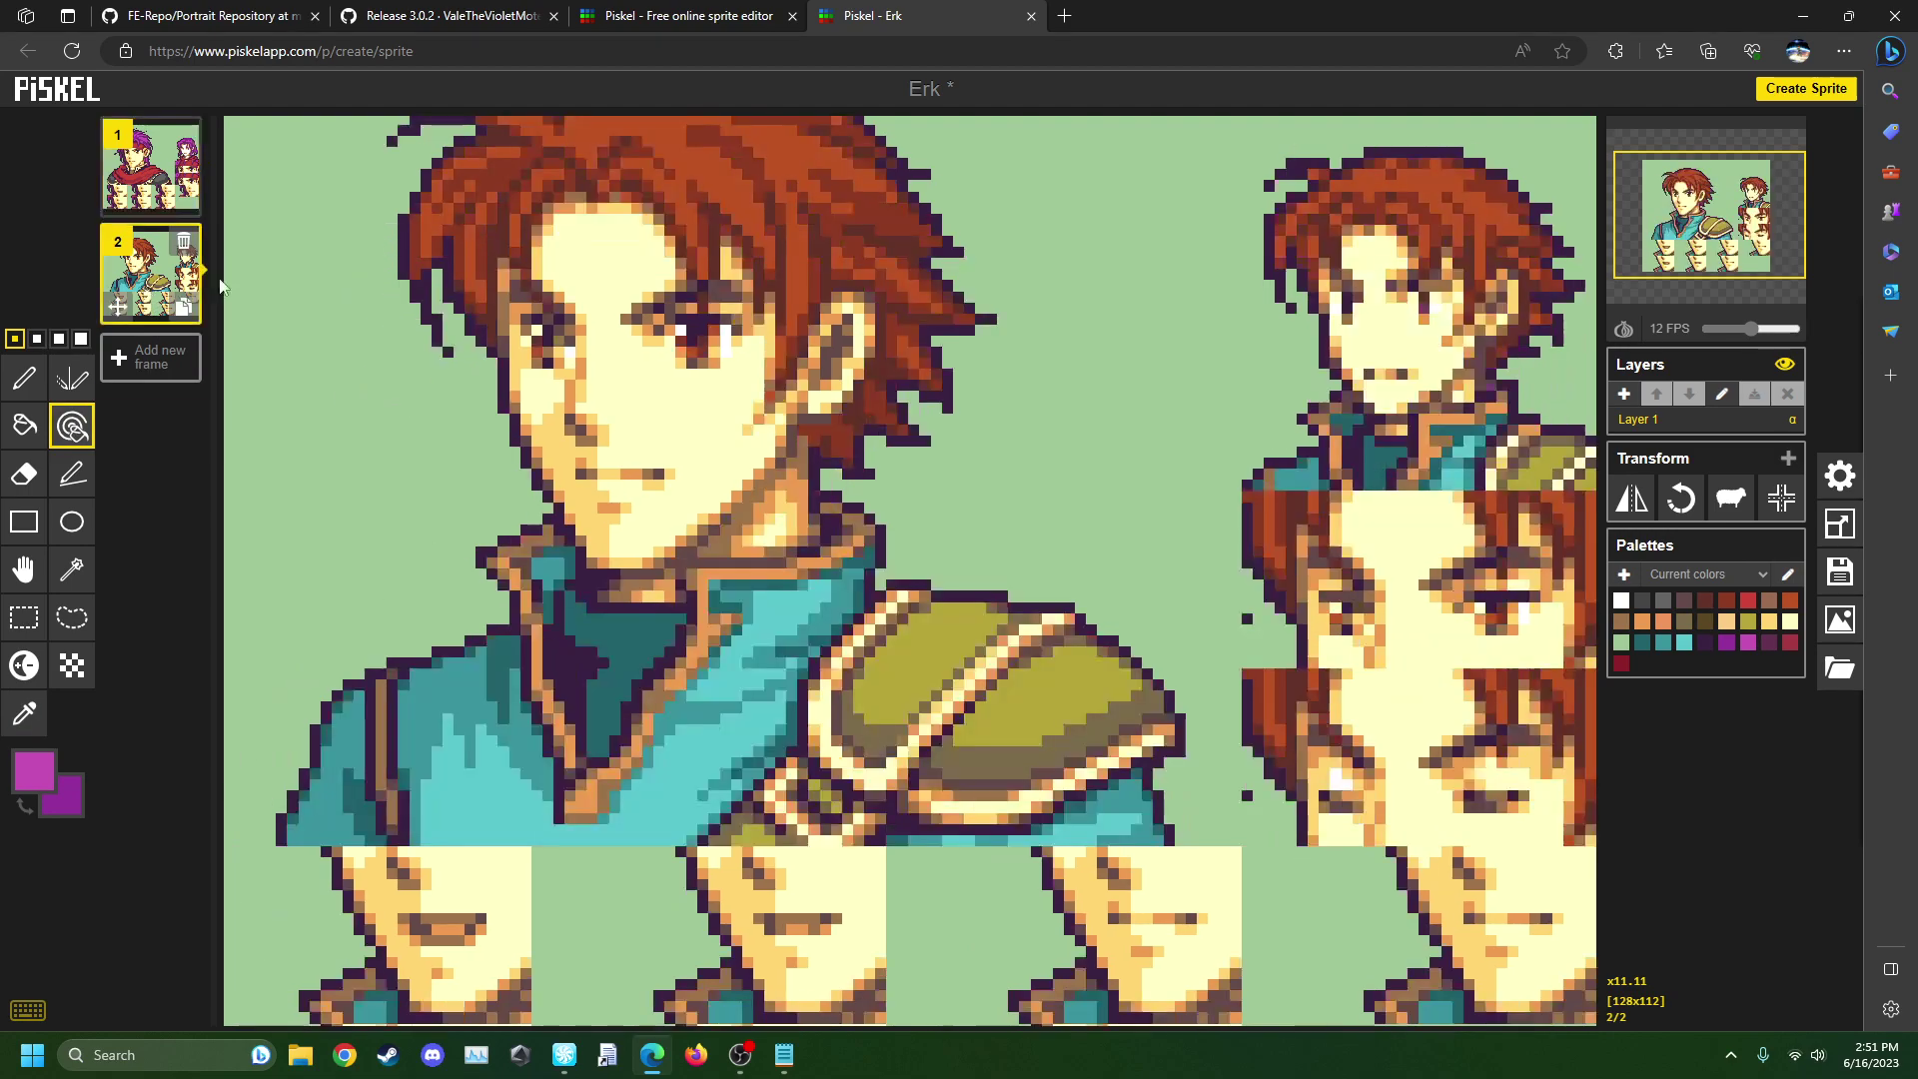
click(689, 187)
- Replace the dark brown hair shadow in frame 2 with the dark purple sampled from frame 1's hair
click(24, 714)
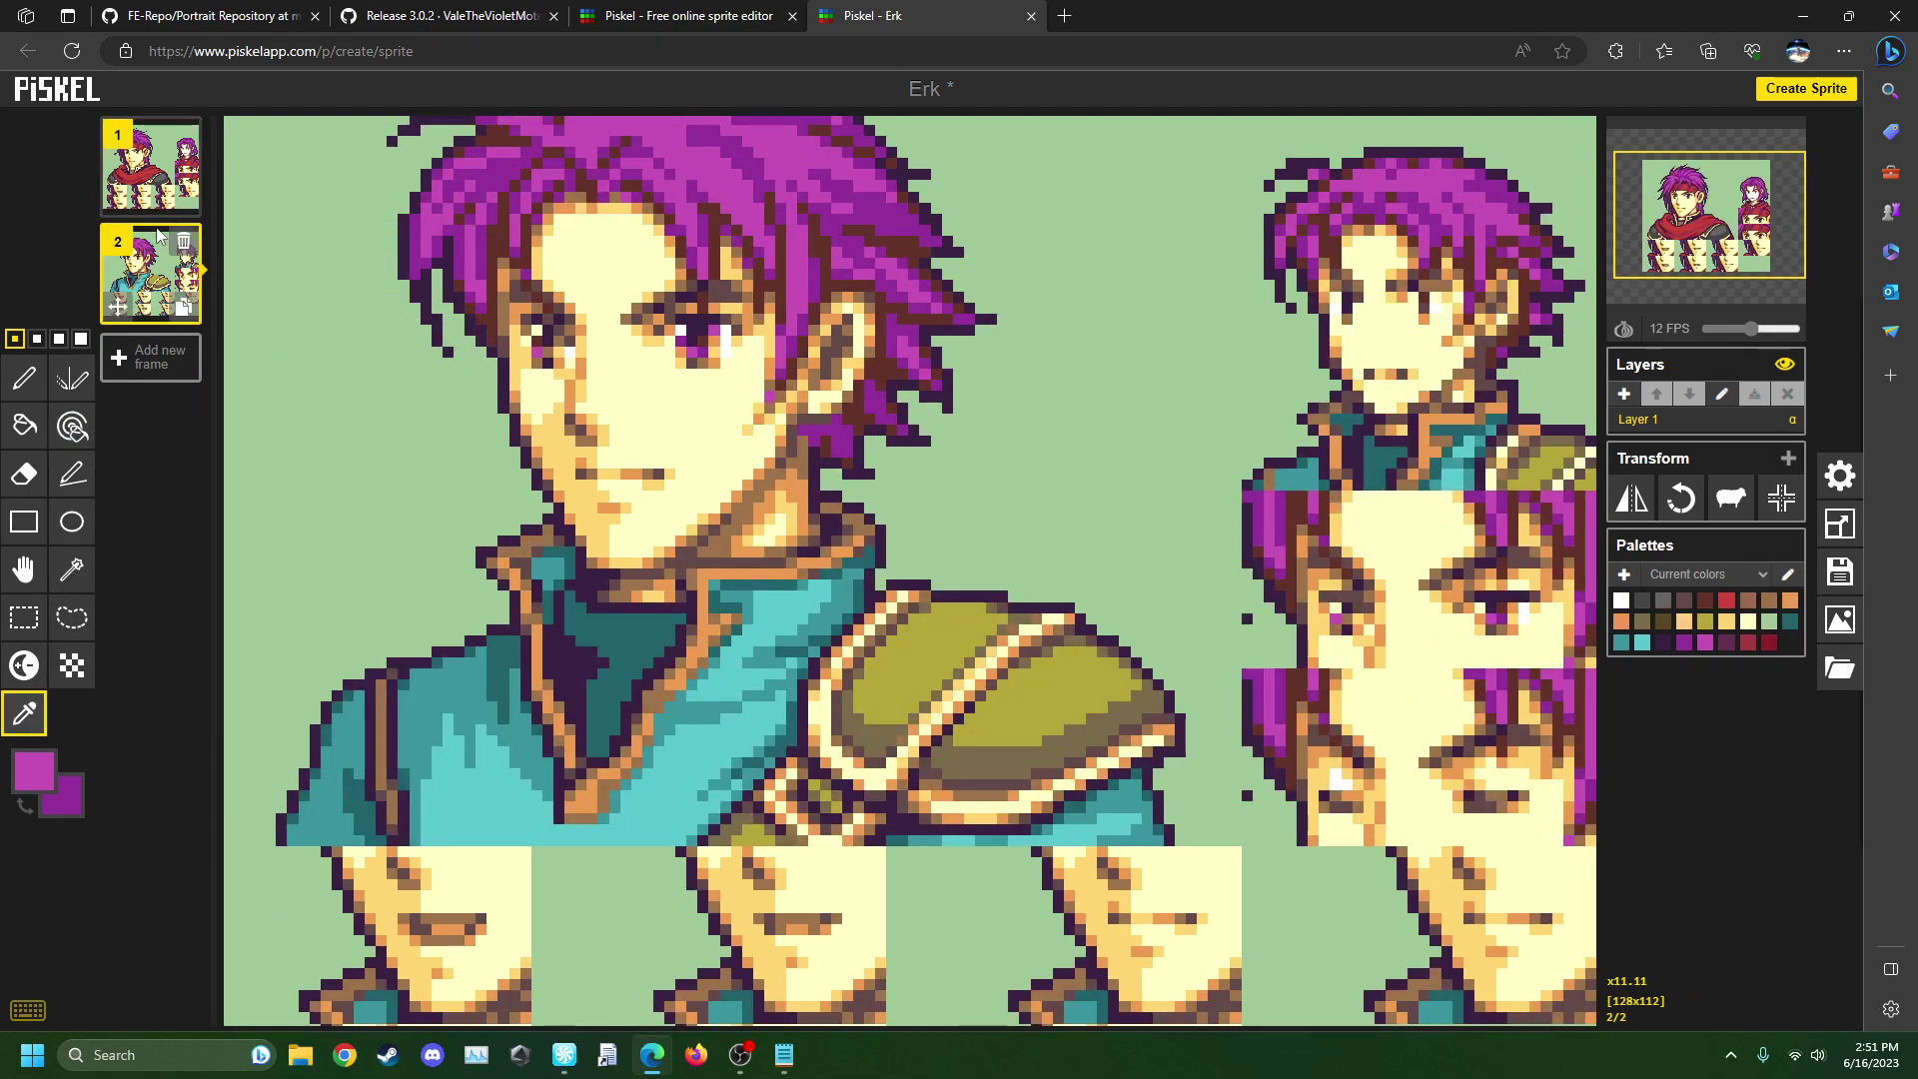
click(133, 178)
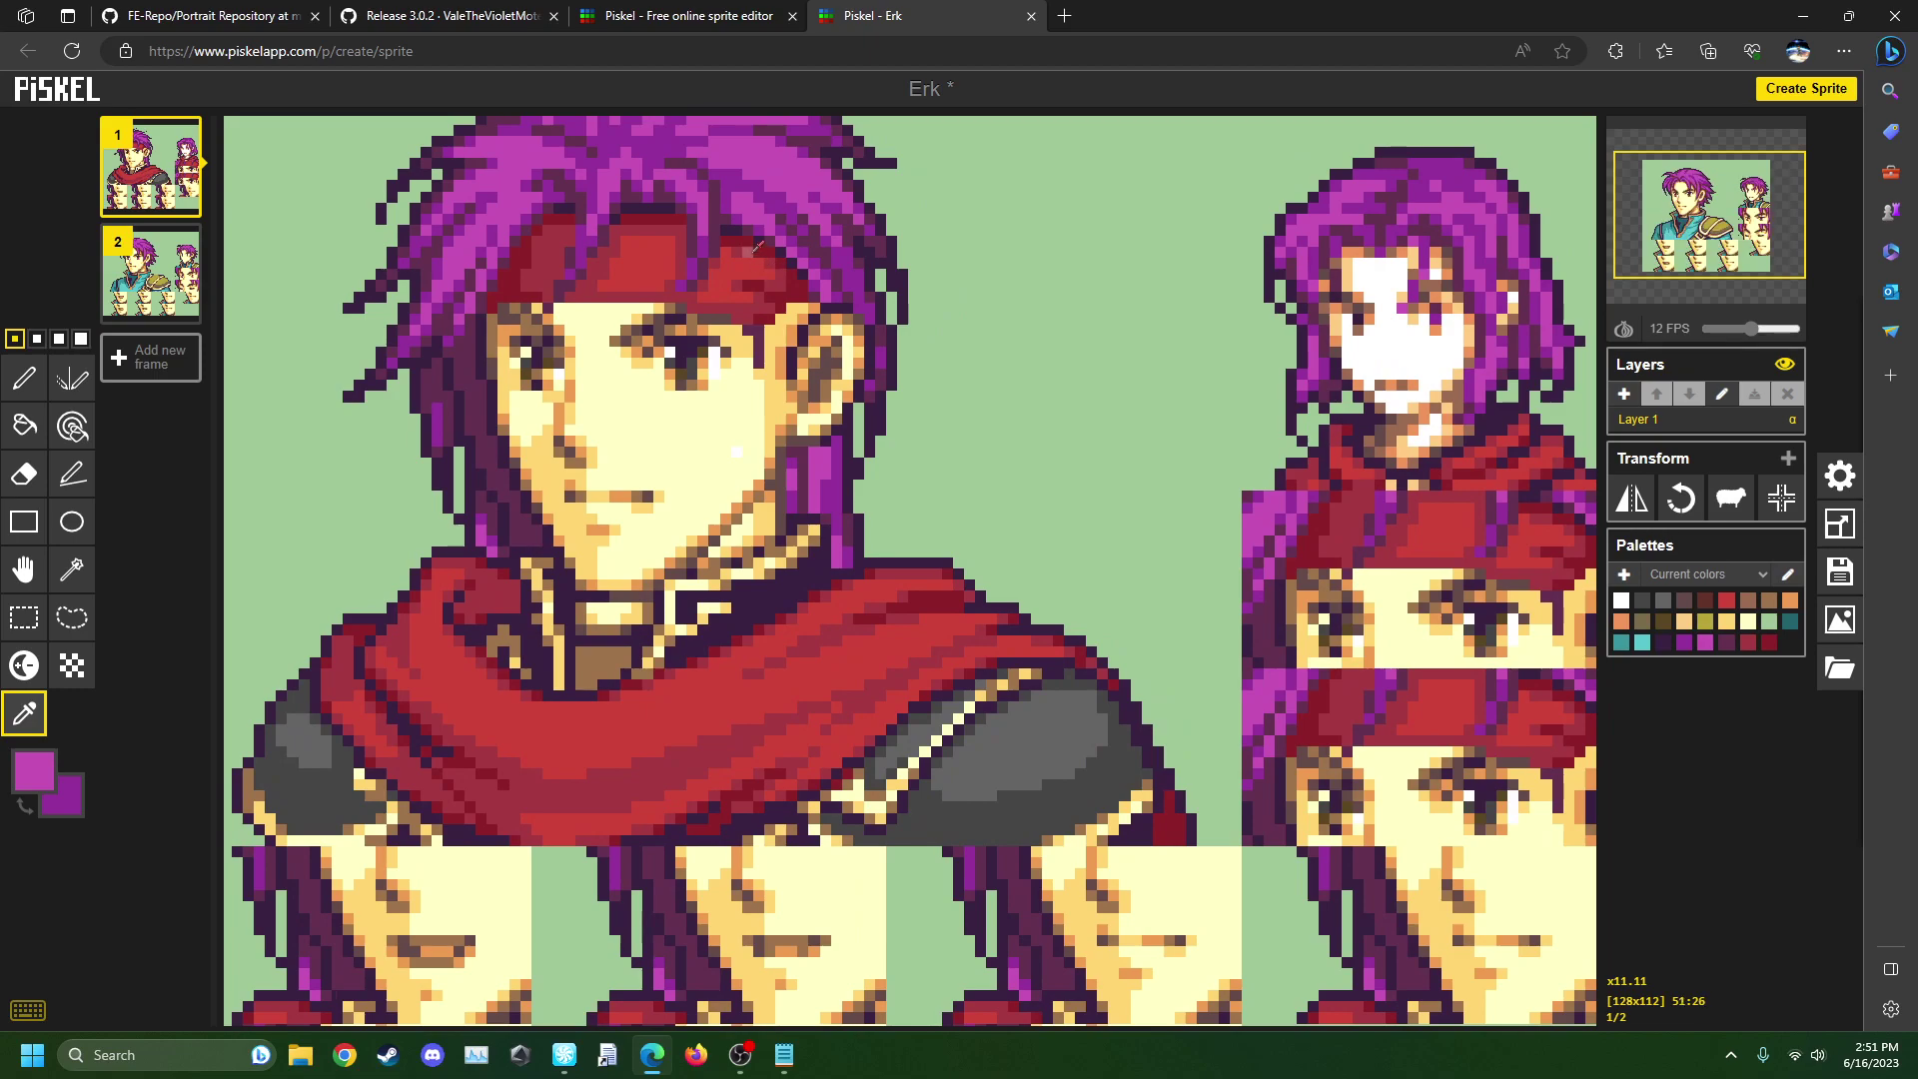
click(718, 236)
click(72, 426)
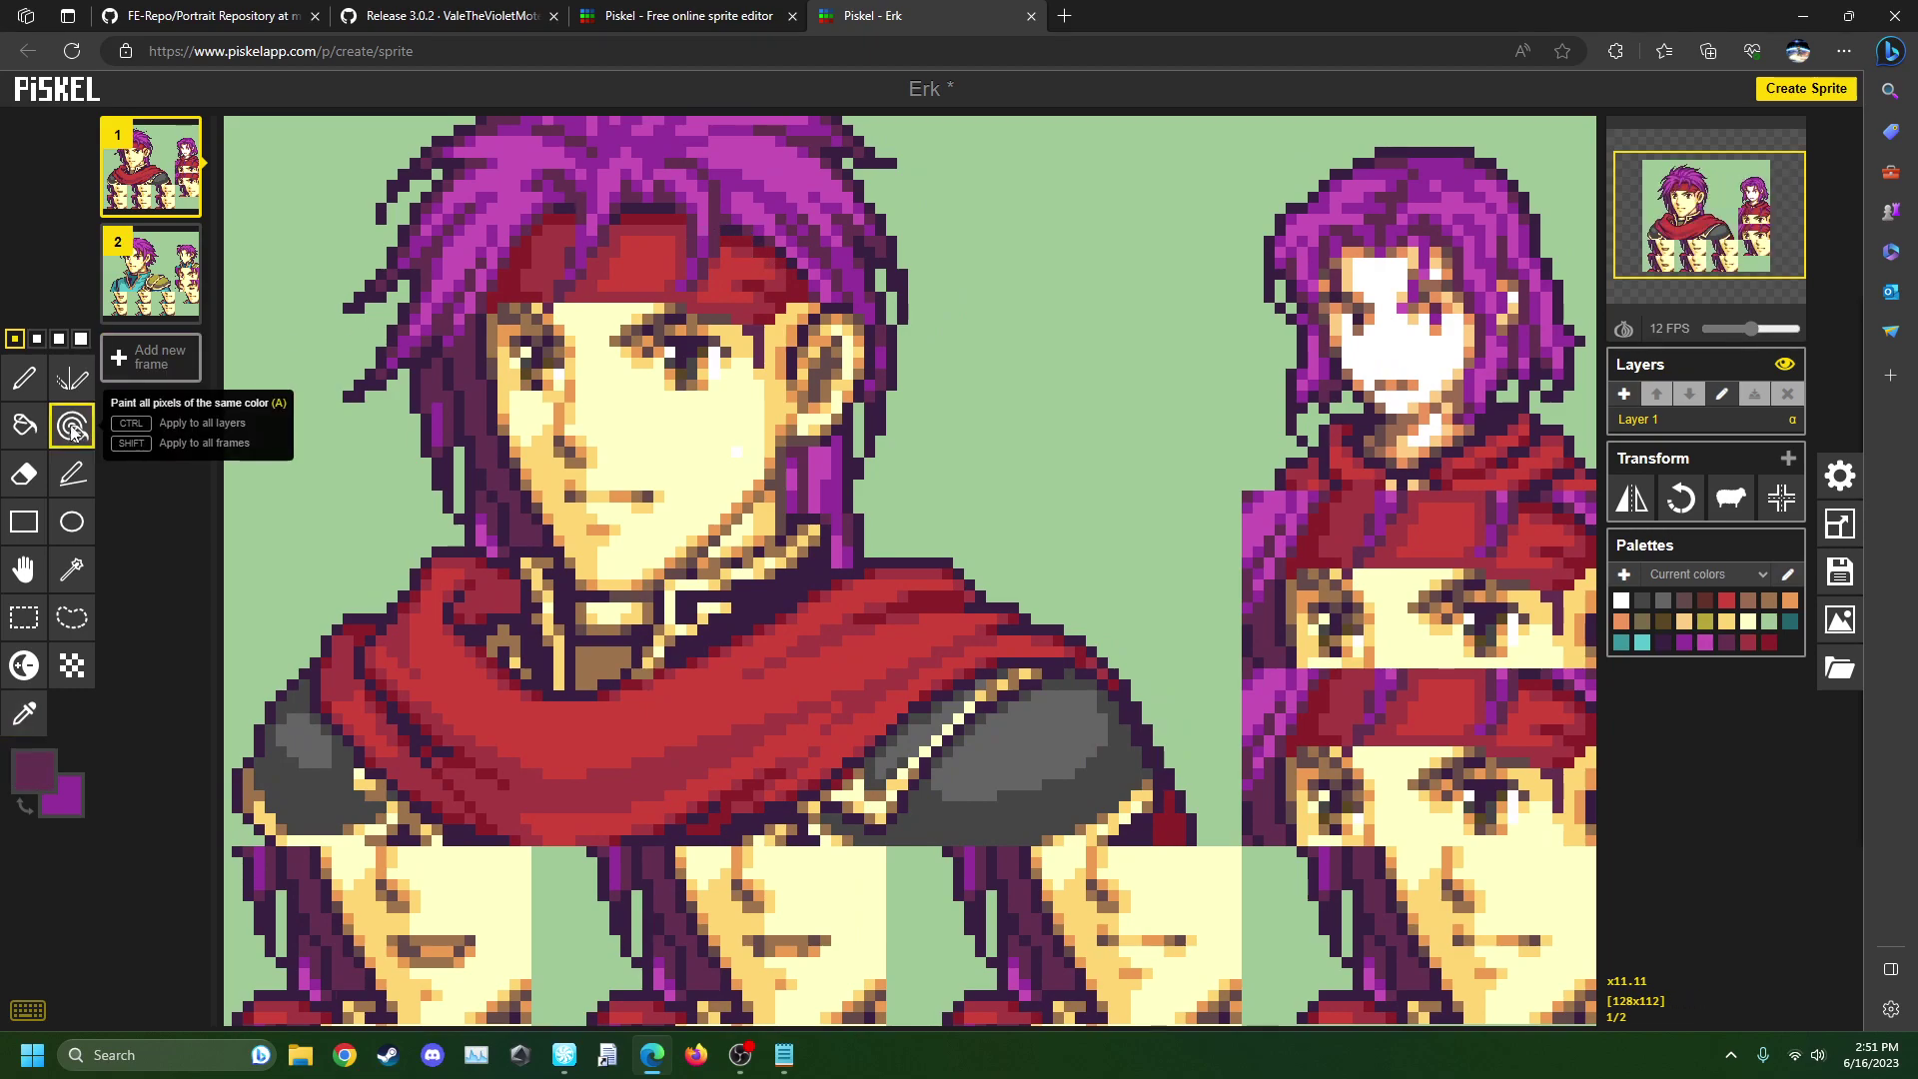
click(150, 269)
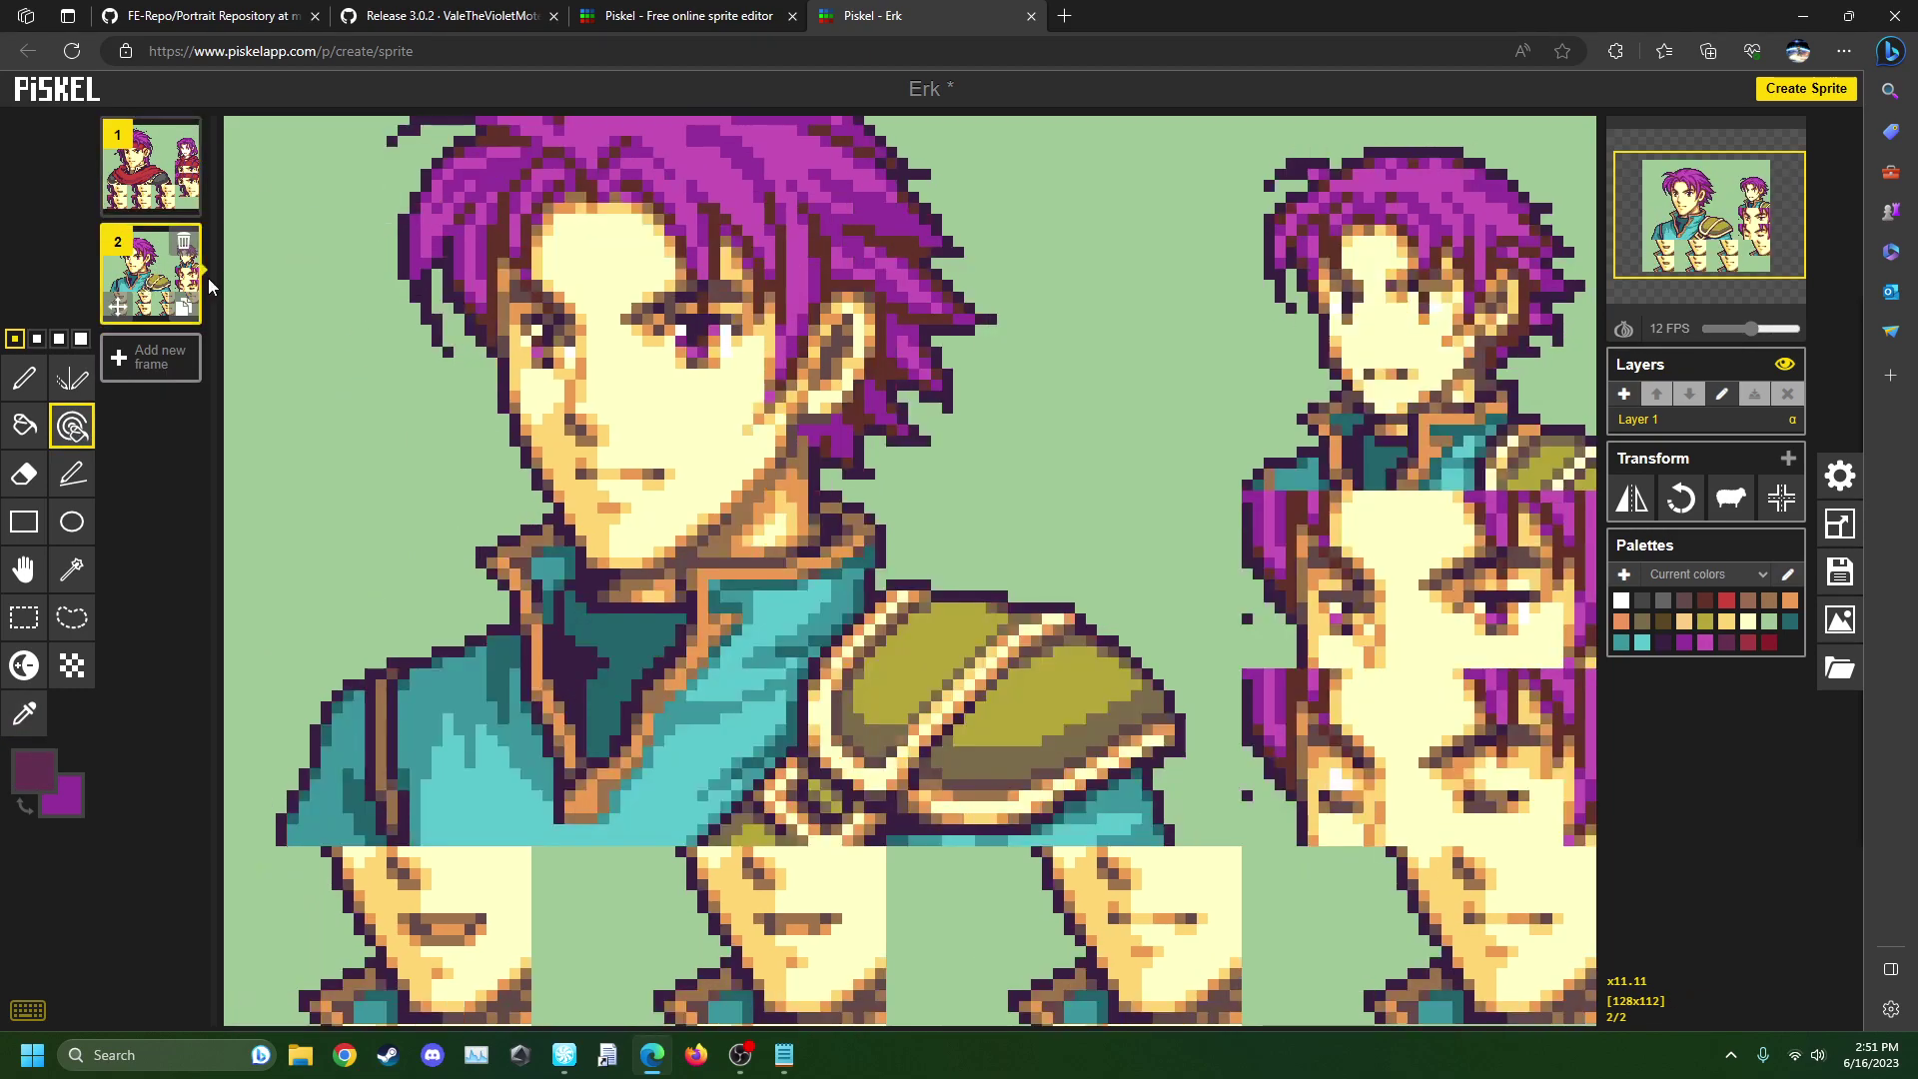
click(707, 205)
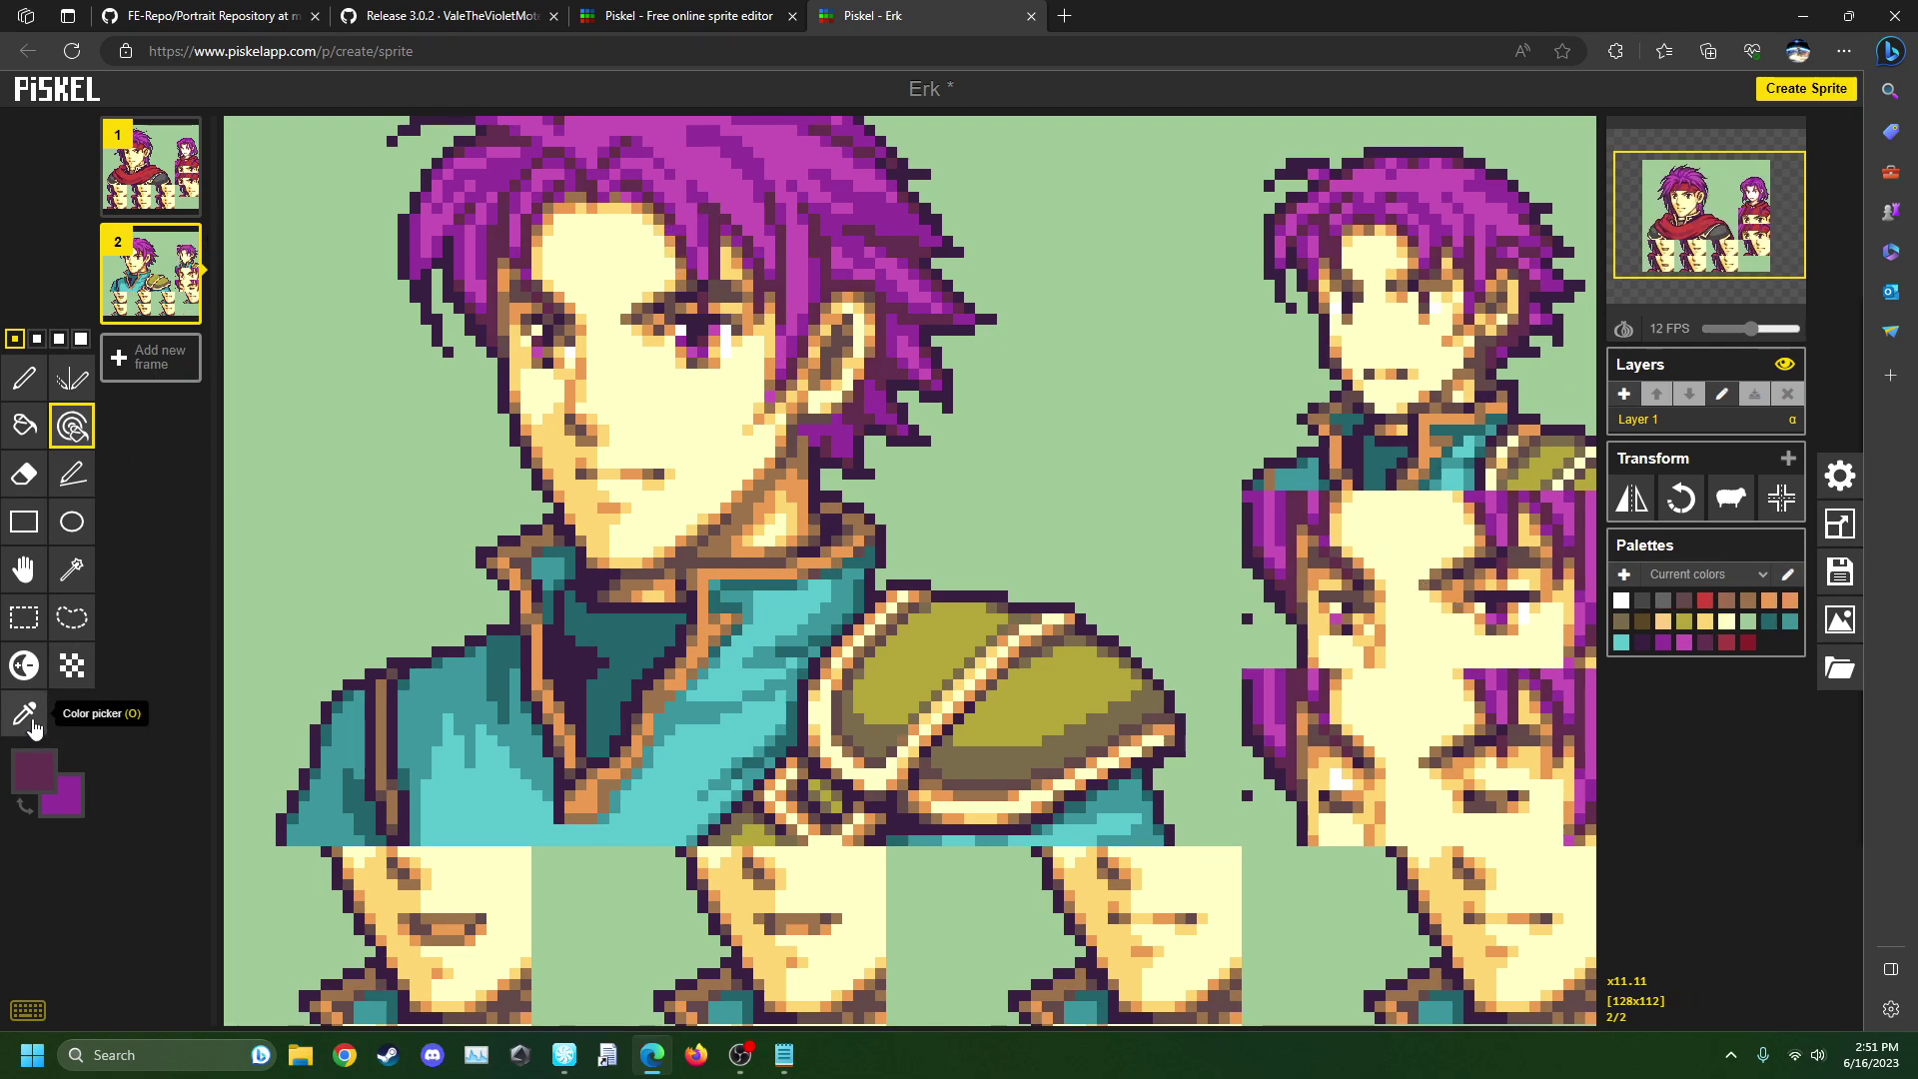
- Replace the dark purple hair shading in frame 2 with the brown sampled from beside the upper eye sprite's eyebrow
click(23, 616)
click(22, 713)
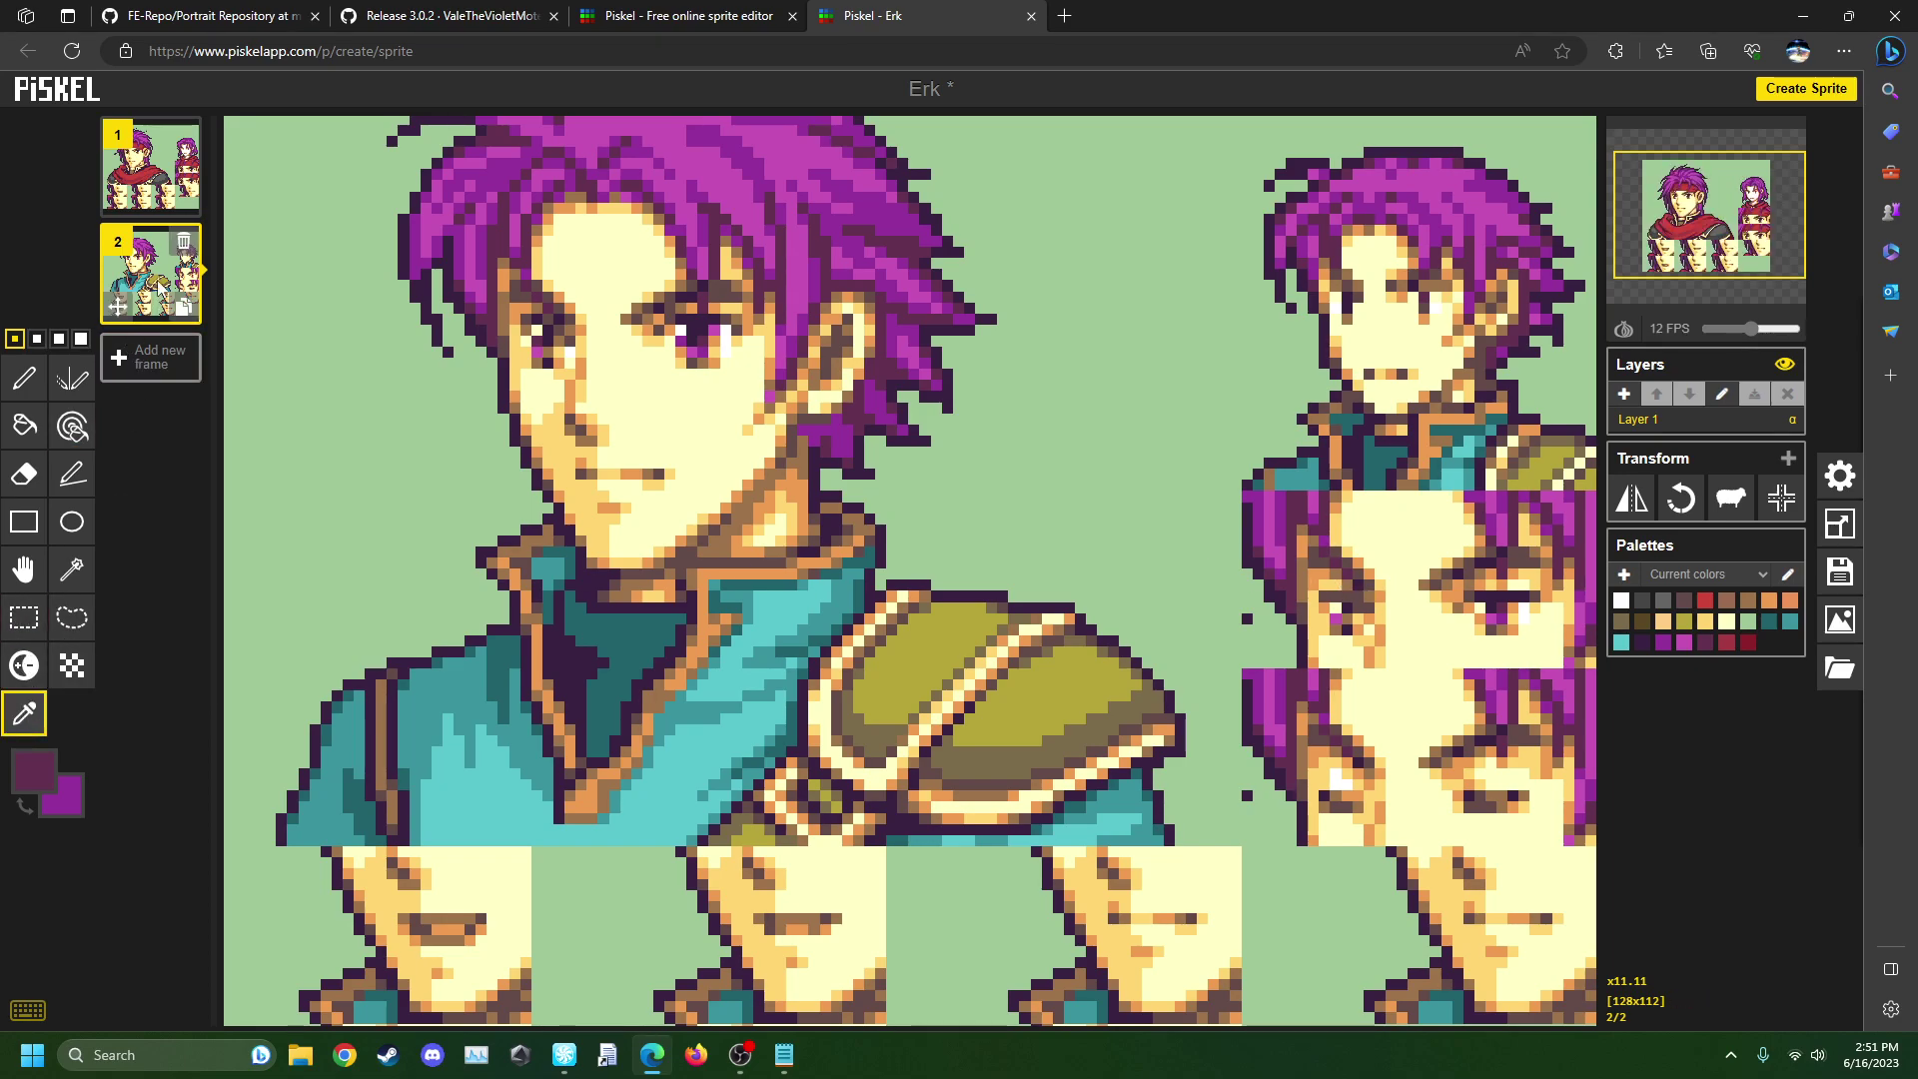
scroll(1380, 571, up, 4)
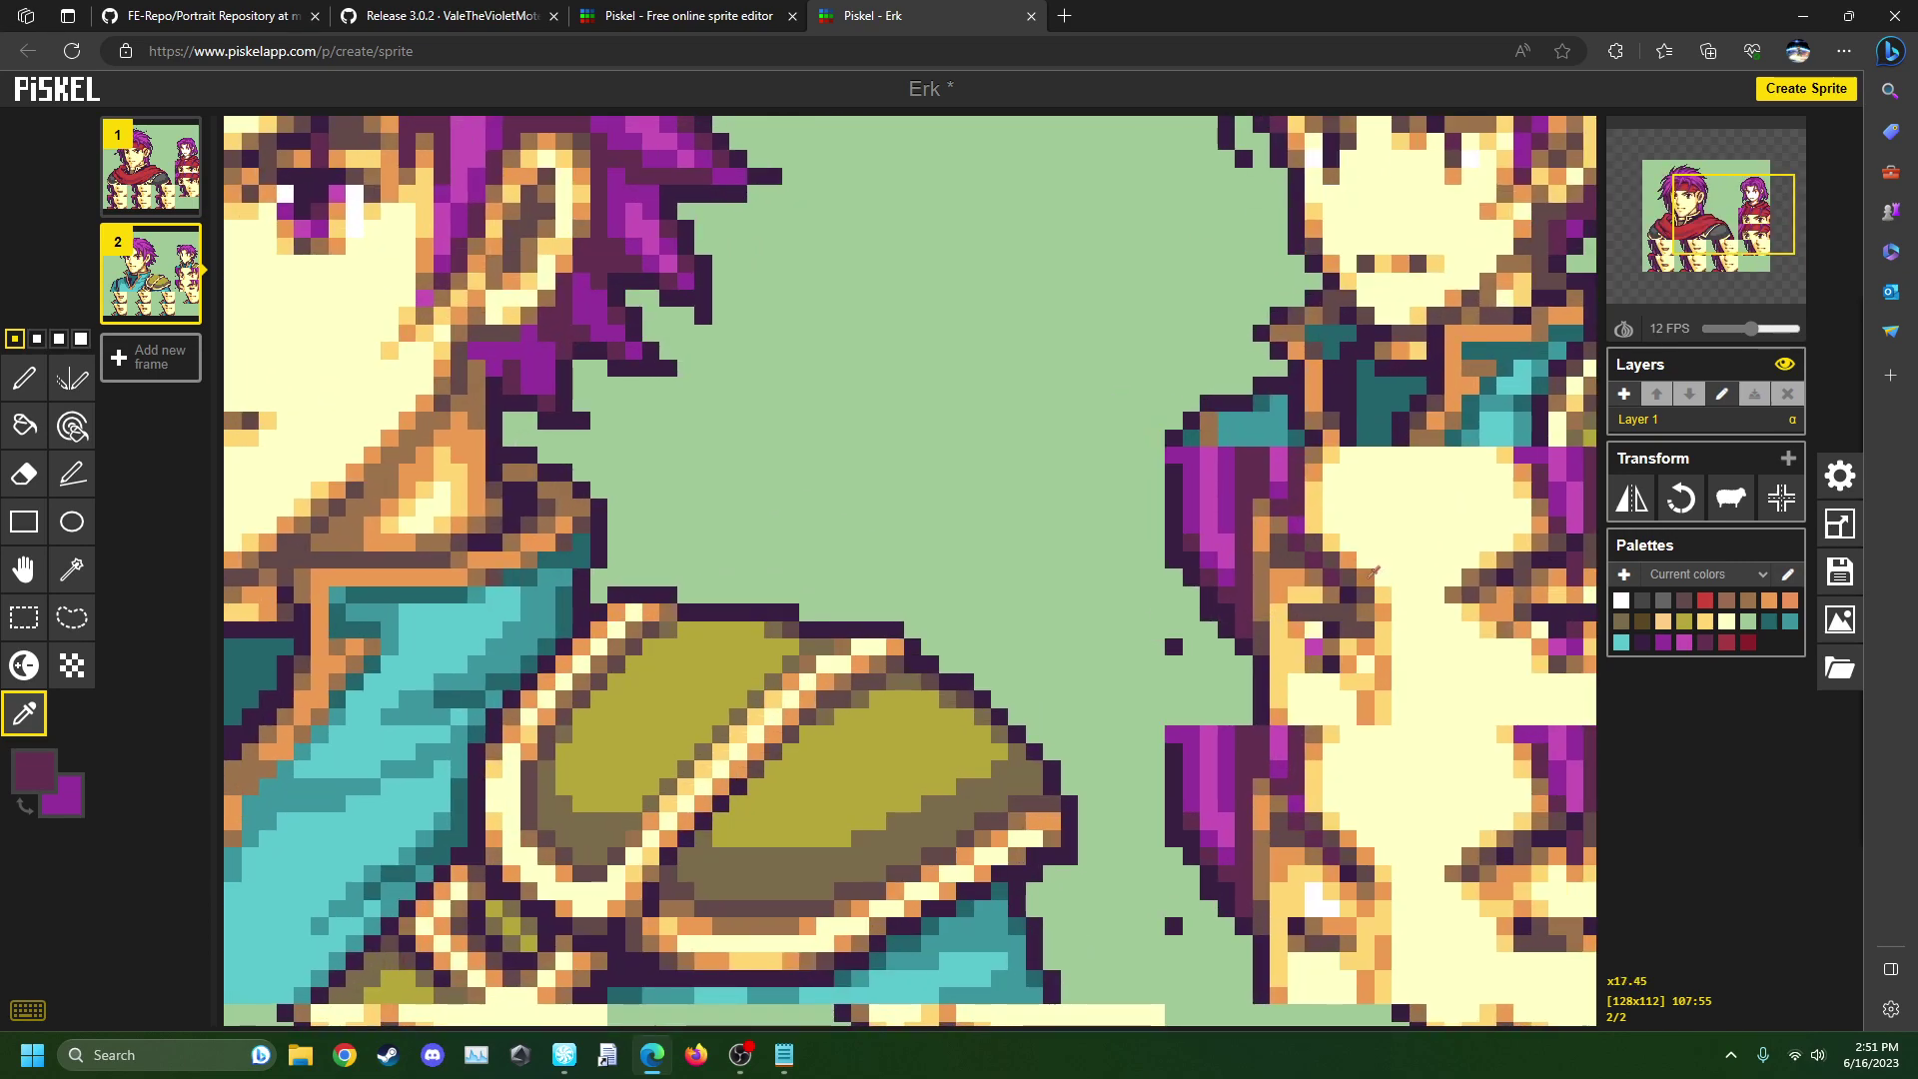
click(1348, 574)
click(72, 426)
click(1324, 572)
- Replace the purple hair and iris colors in frame 2 with dark grey sampled from the eye in frame 1
scroll(1365, 625, down, 1)
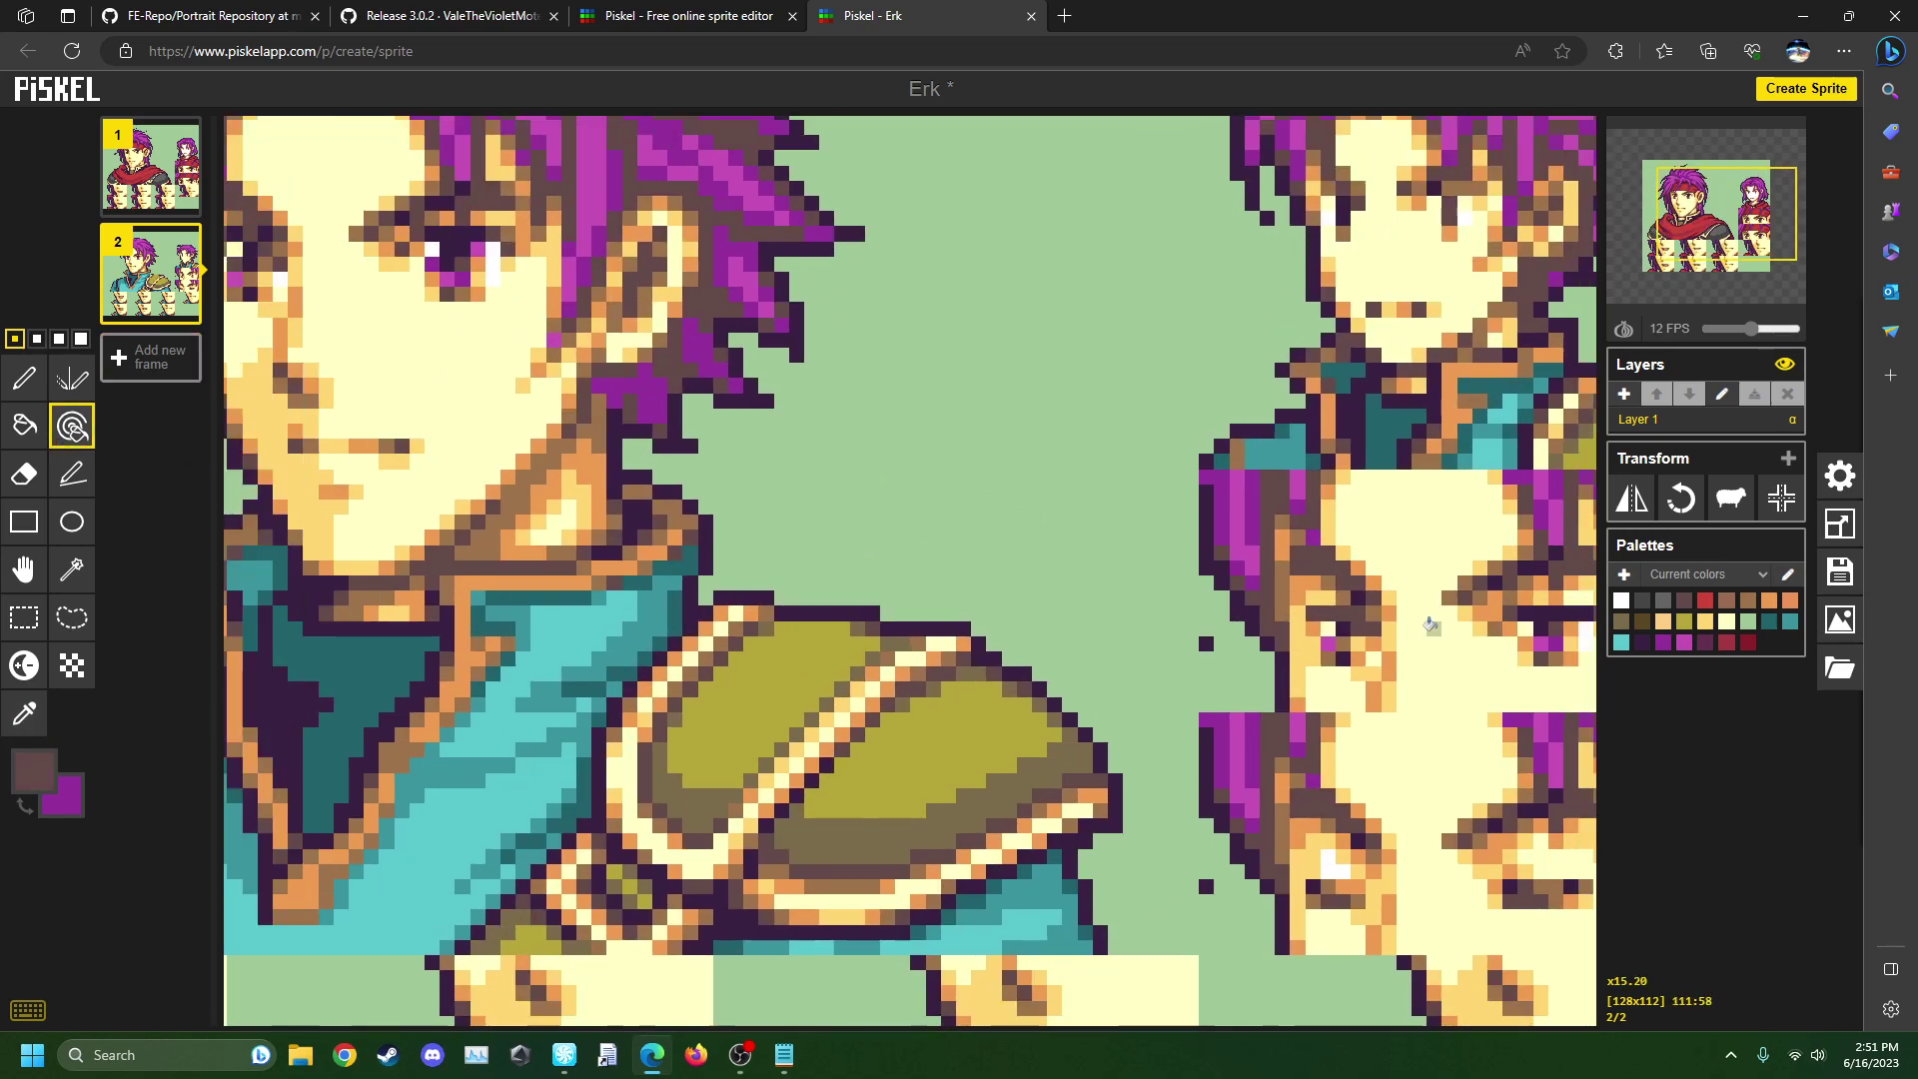
click(24, 712)
click(150, 165)
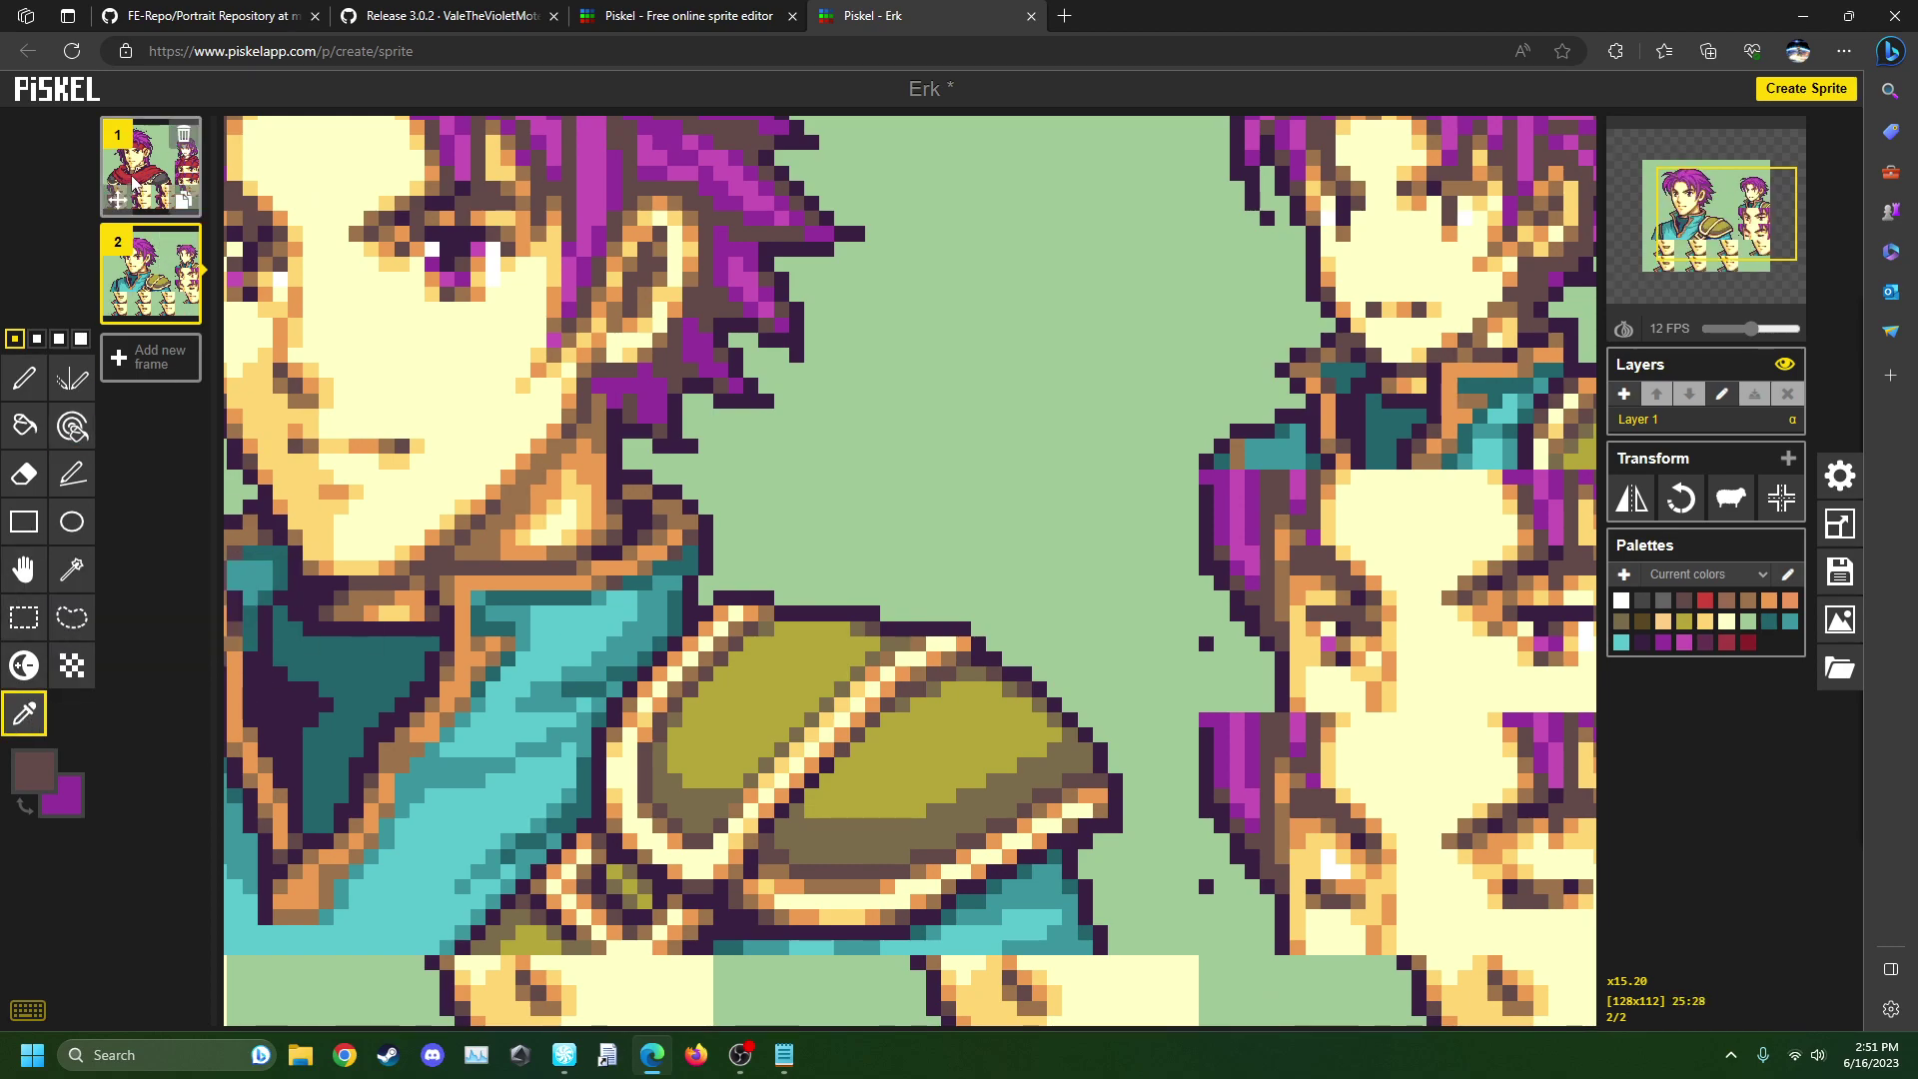
click(445, 303)
click(72, 425)
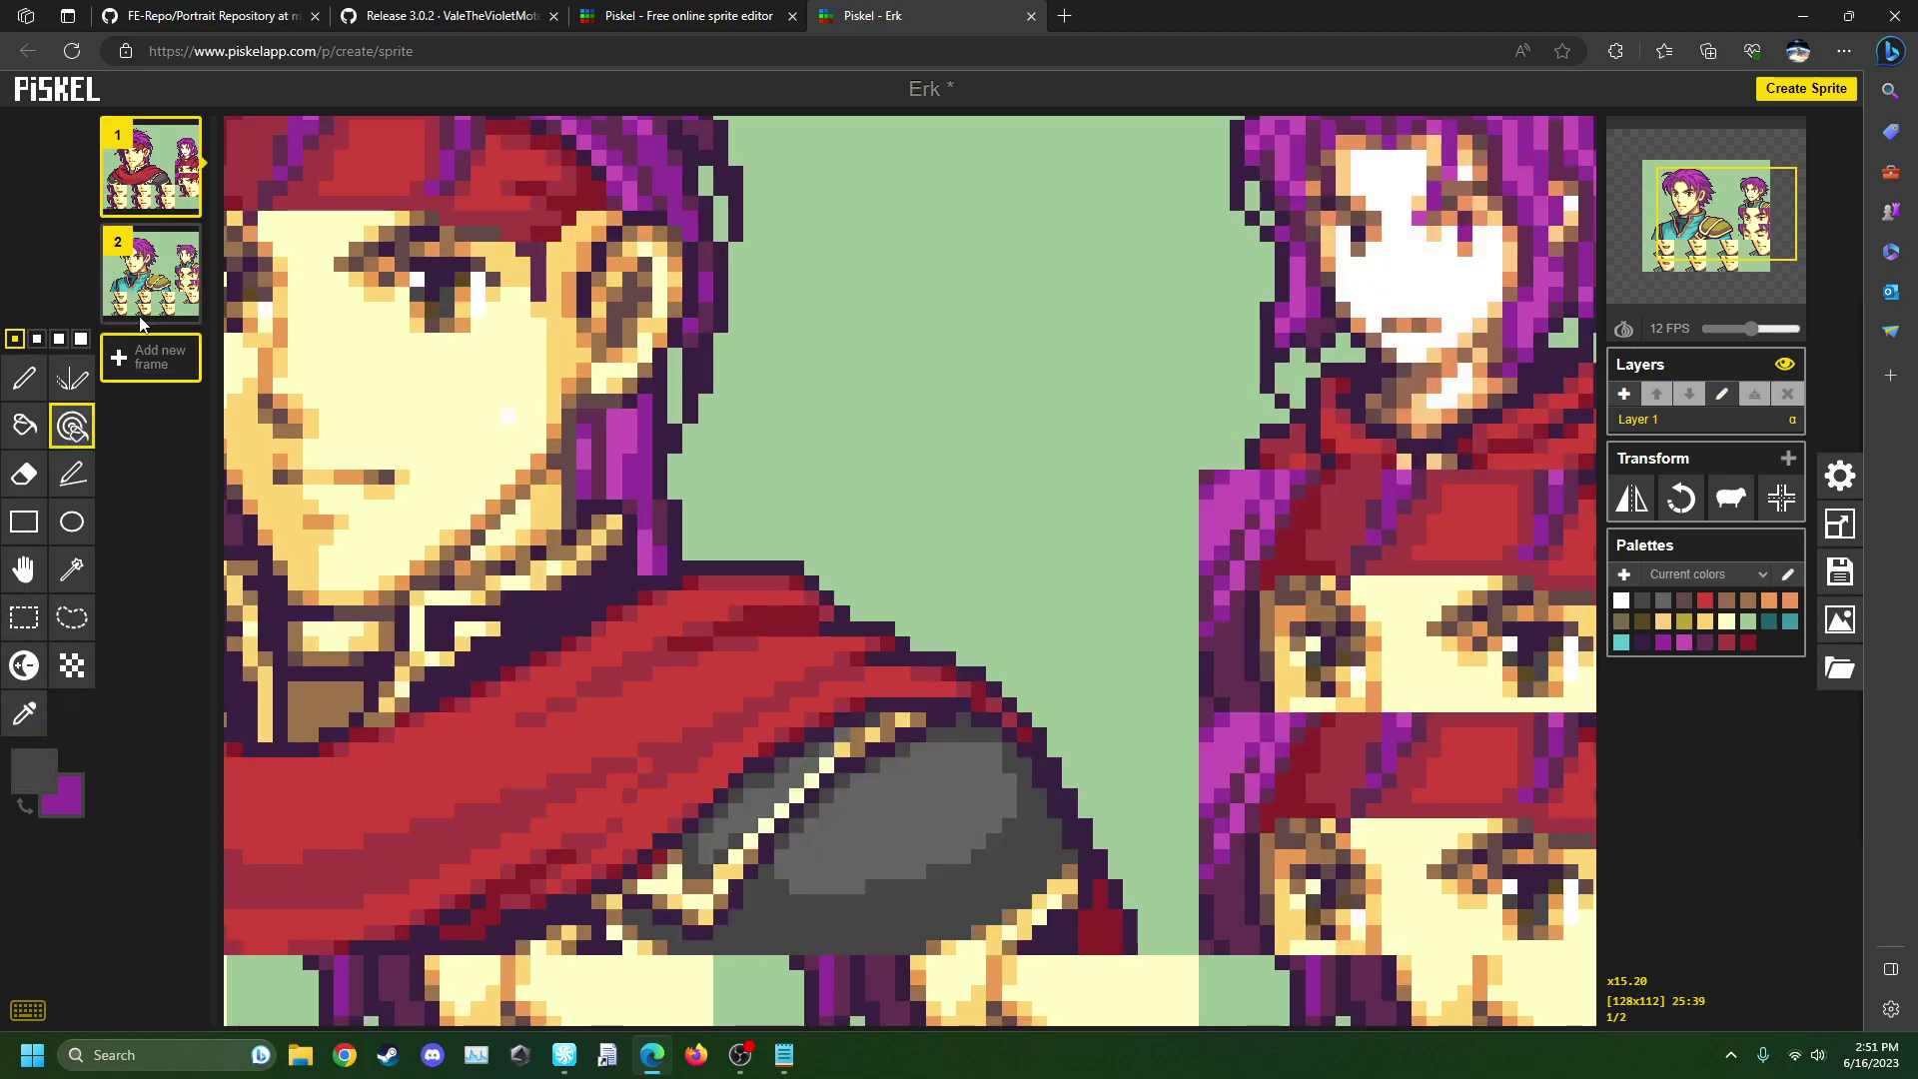
click(145, 284)
click(1539, 648)
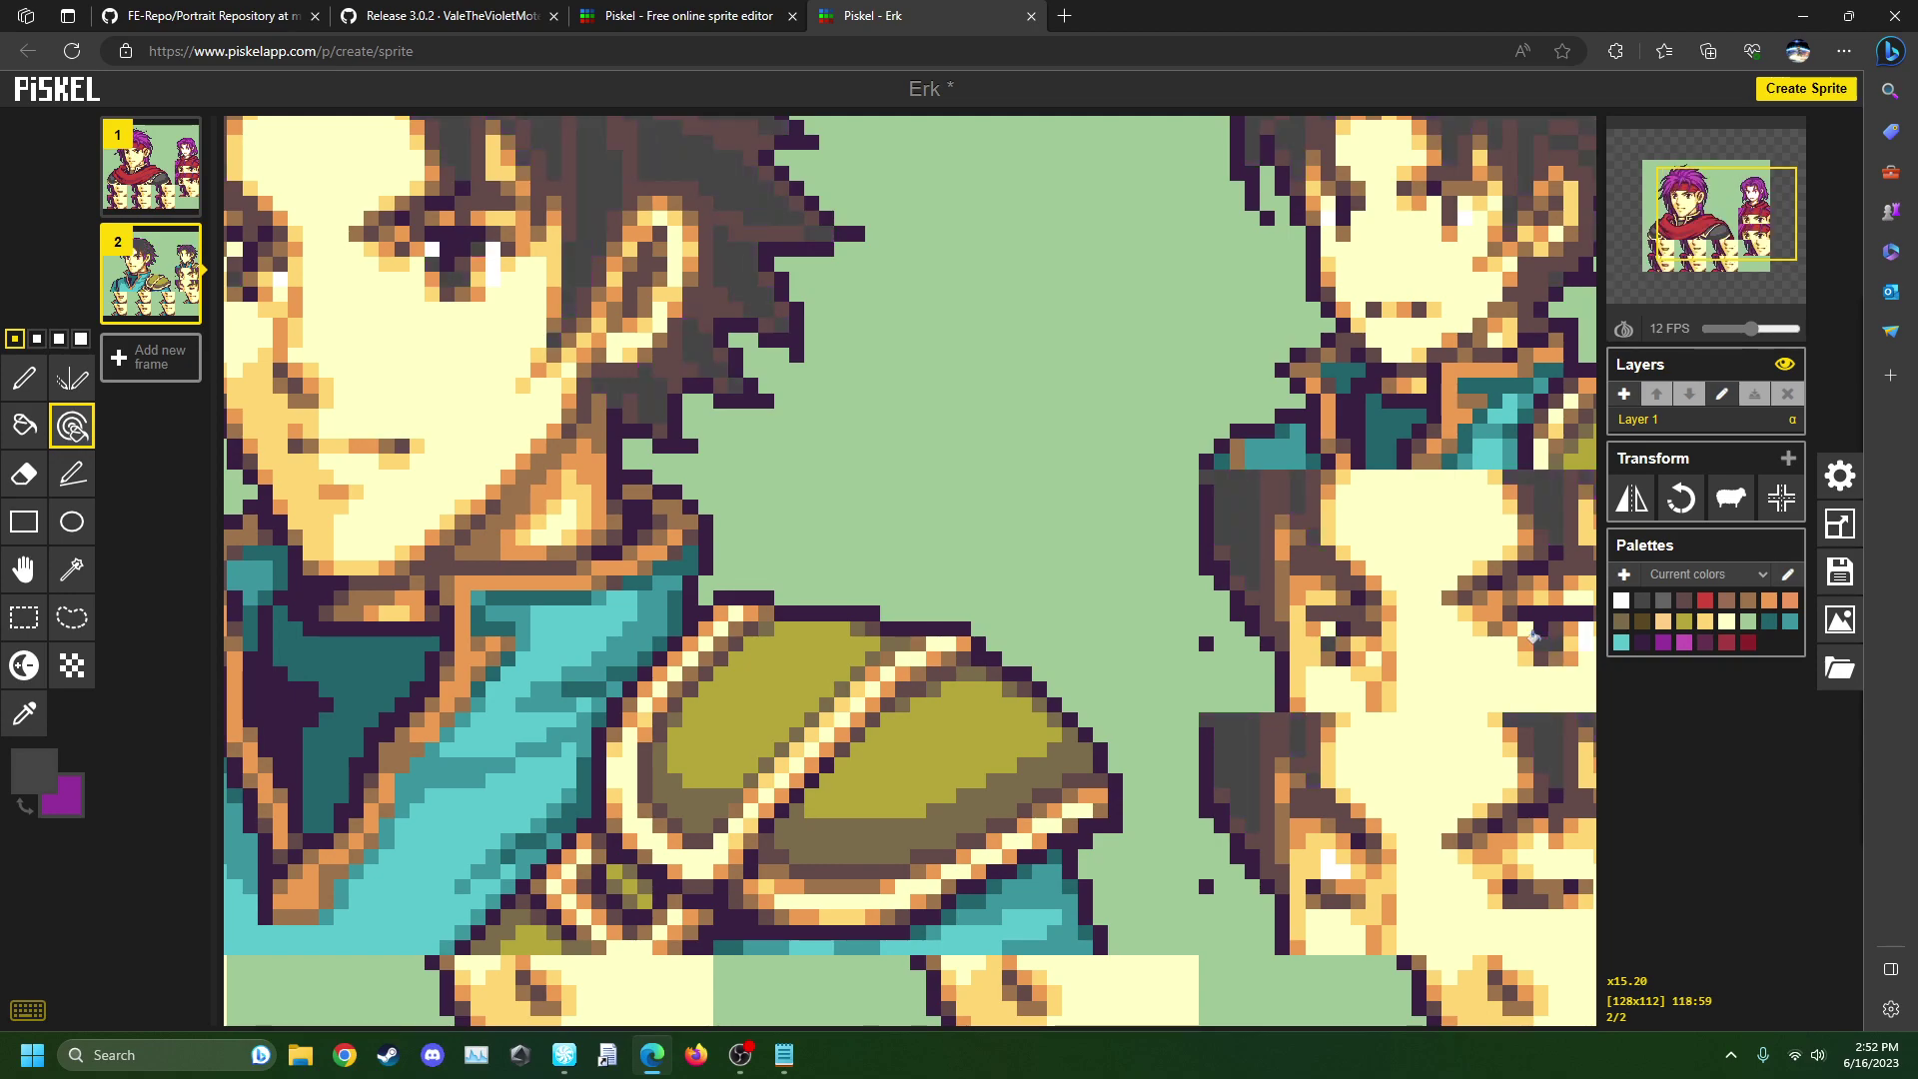
- Copy Wil's upper eye expression from frame 2 and align it over the matching eye sprite in frame 1
scroll(1403, 755, down, 3)
click(24, 616)
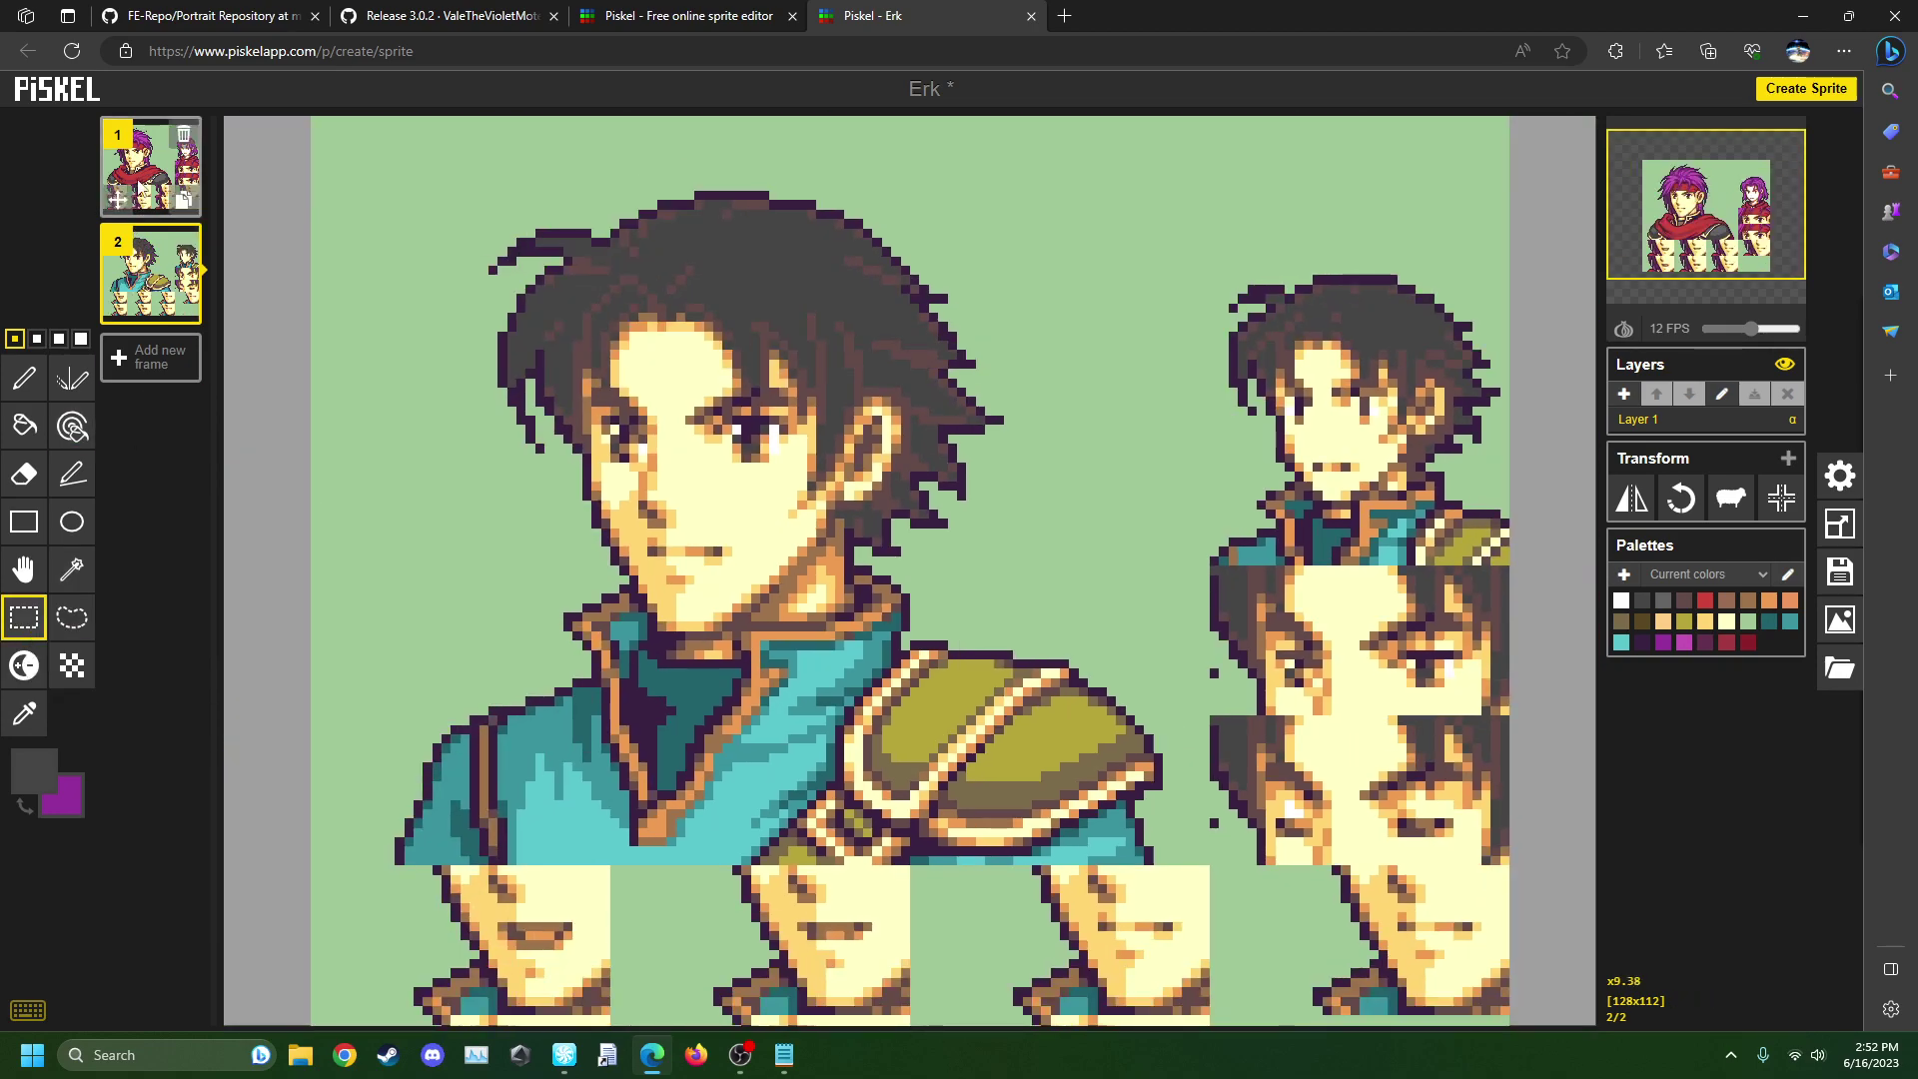
click(139, 185)
scroll(1348, 630, up, 3)
drag(1349, 630, 1585, 620)
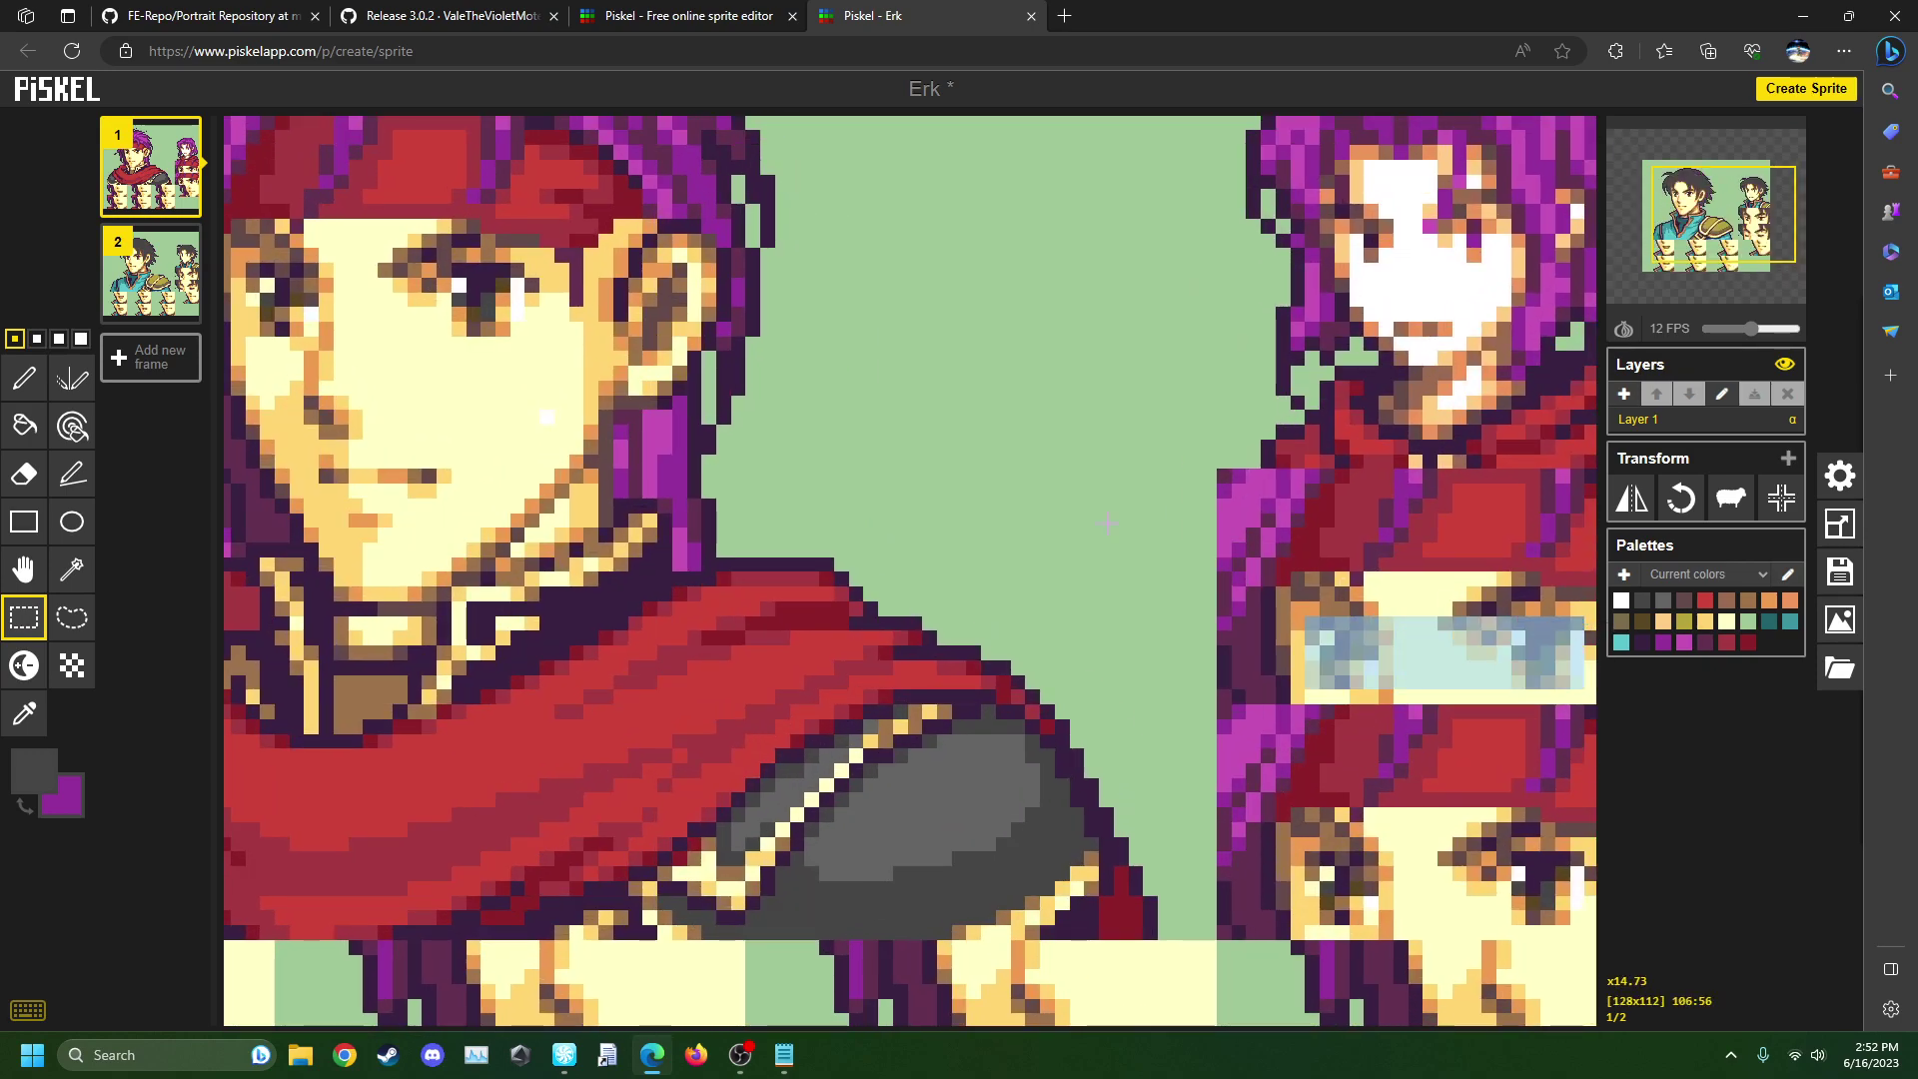
click(150, 274)
drag(1399, 636, 1413, 610)
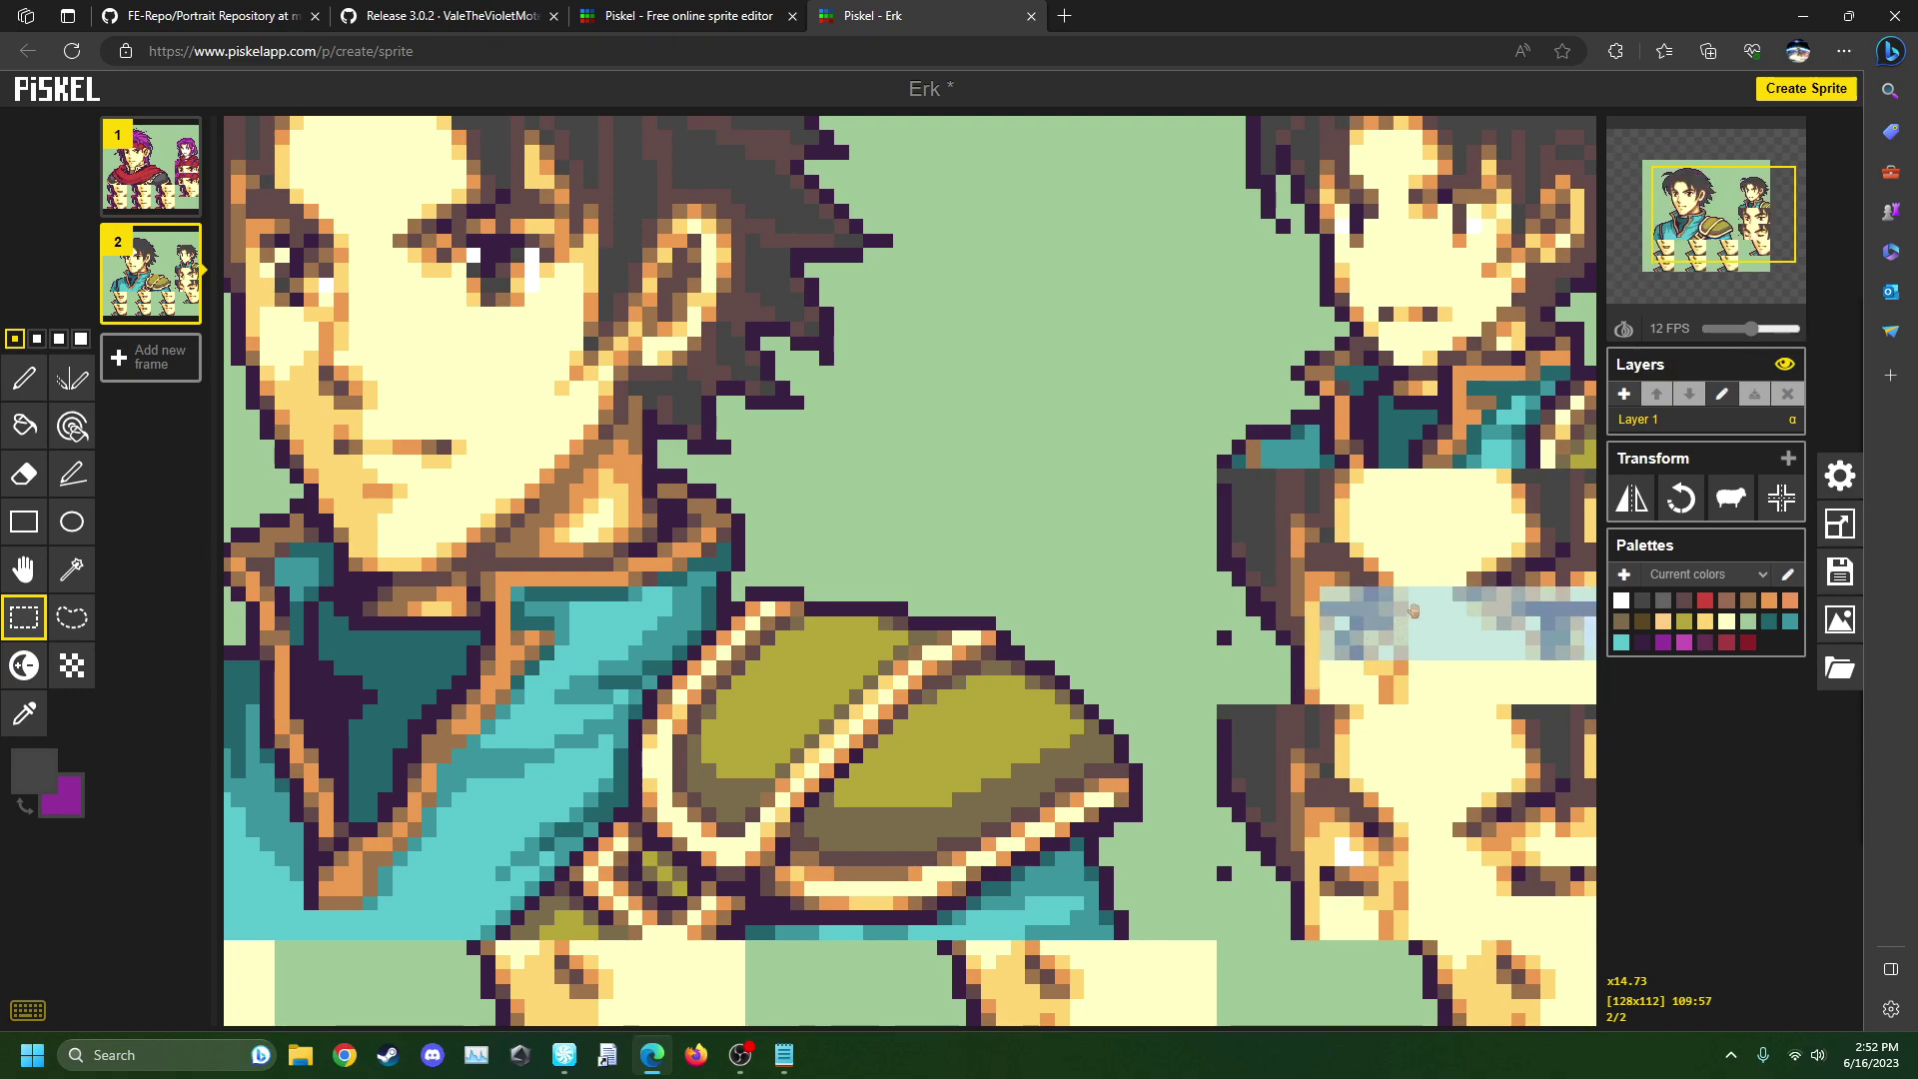
click(1337, 680)
drag(1309, 674, 1599, 599)
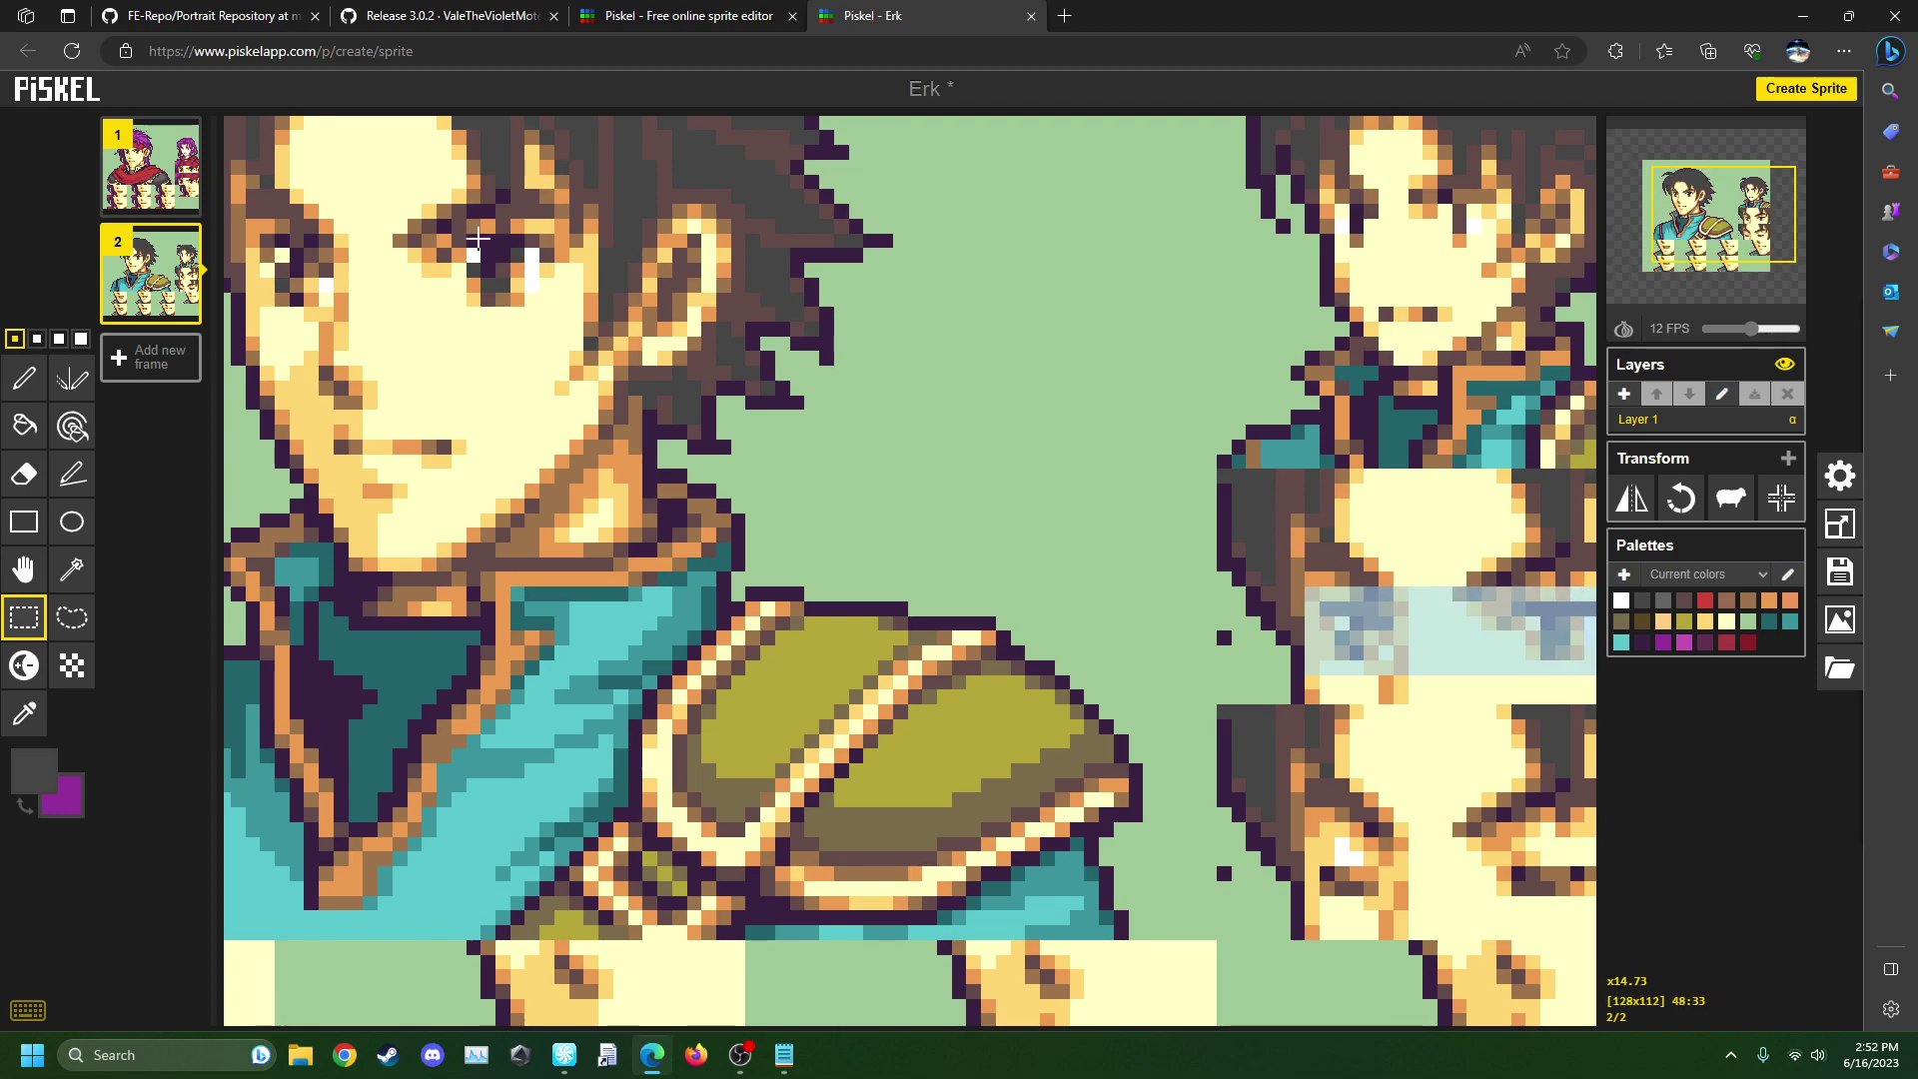
click(150, 168)
key(ctrl+v)
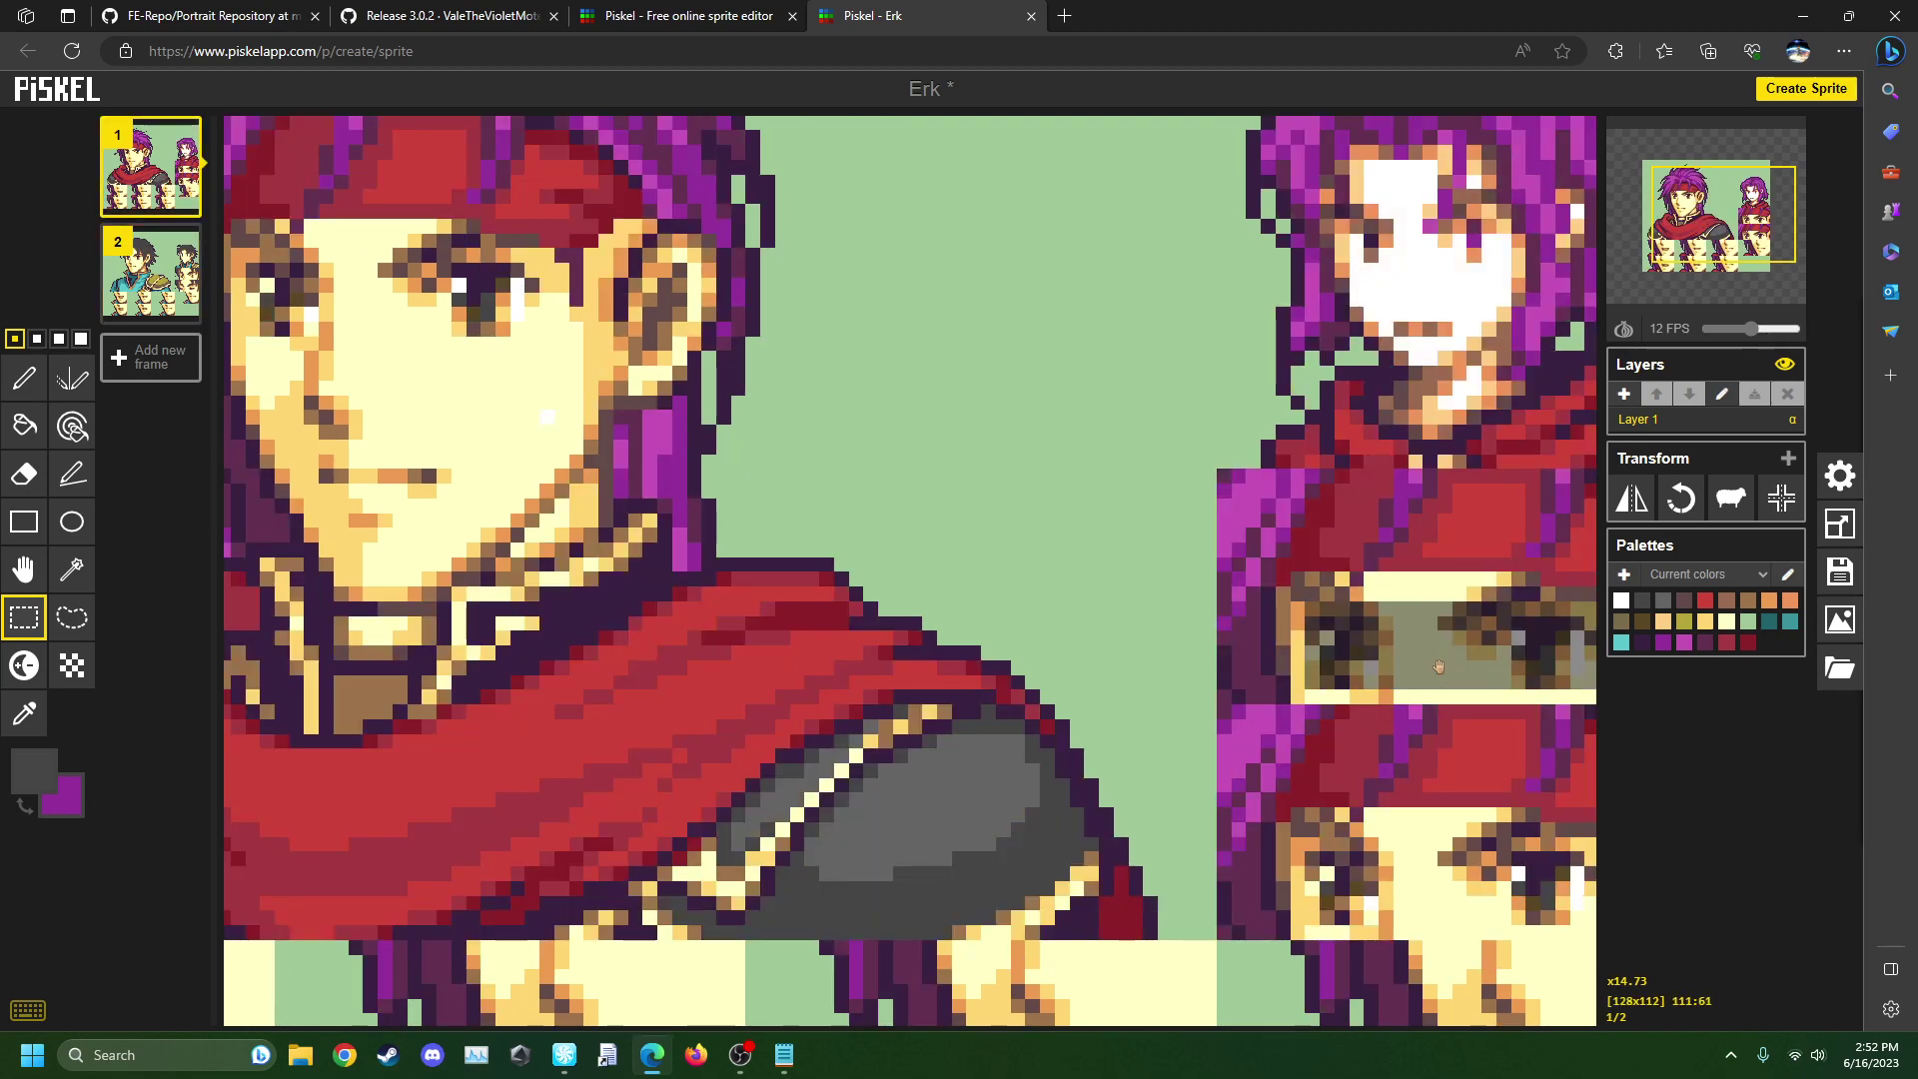
drag(1436, 666, 1436, 680)
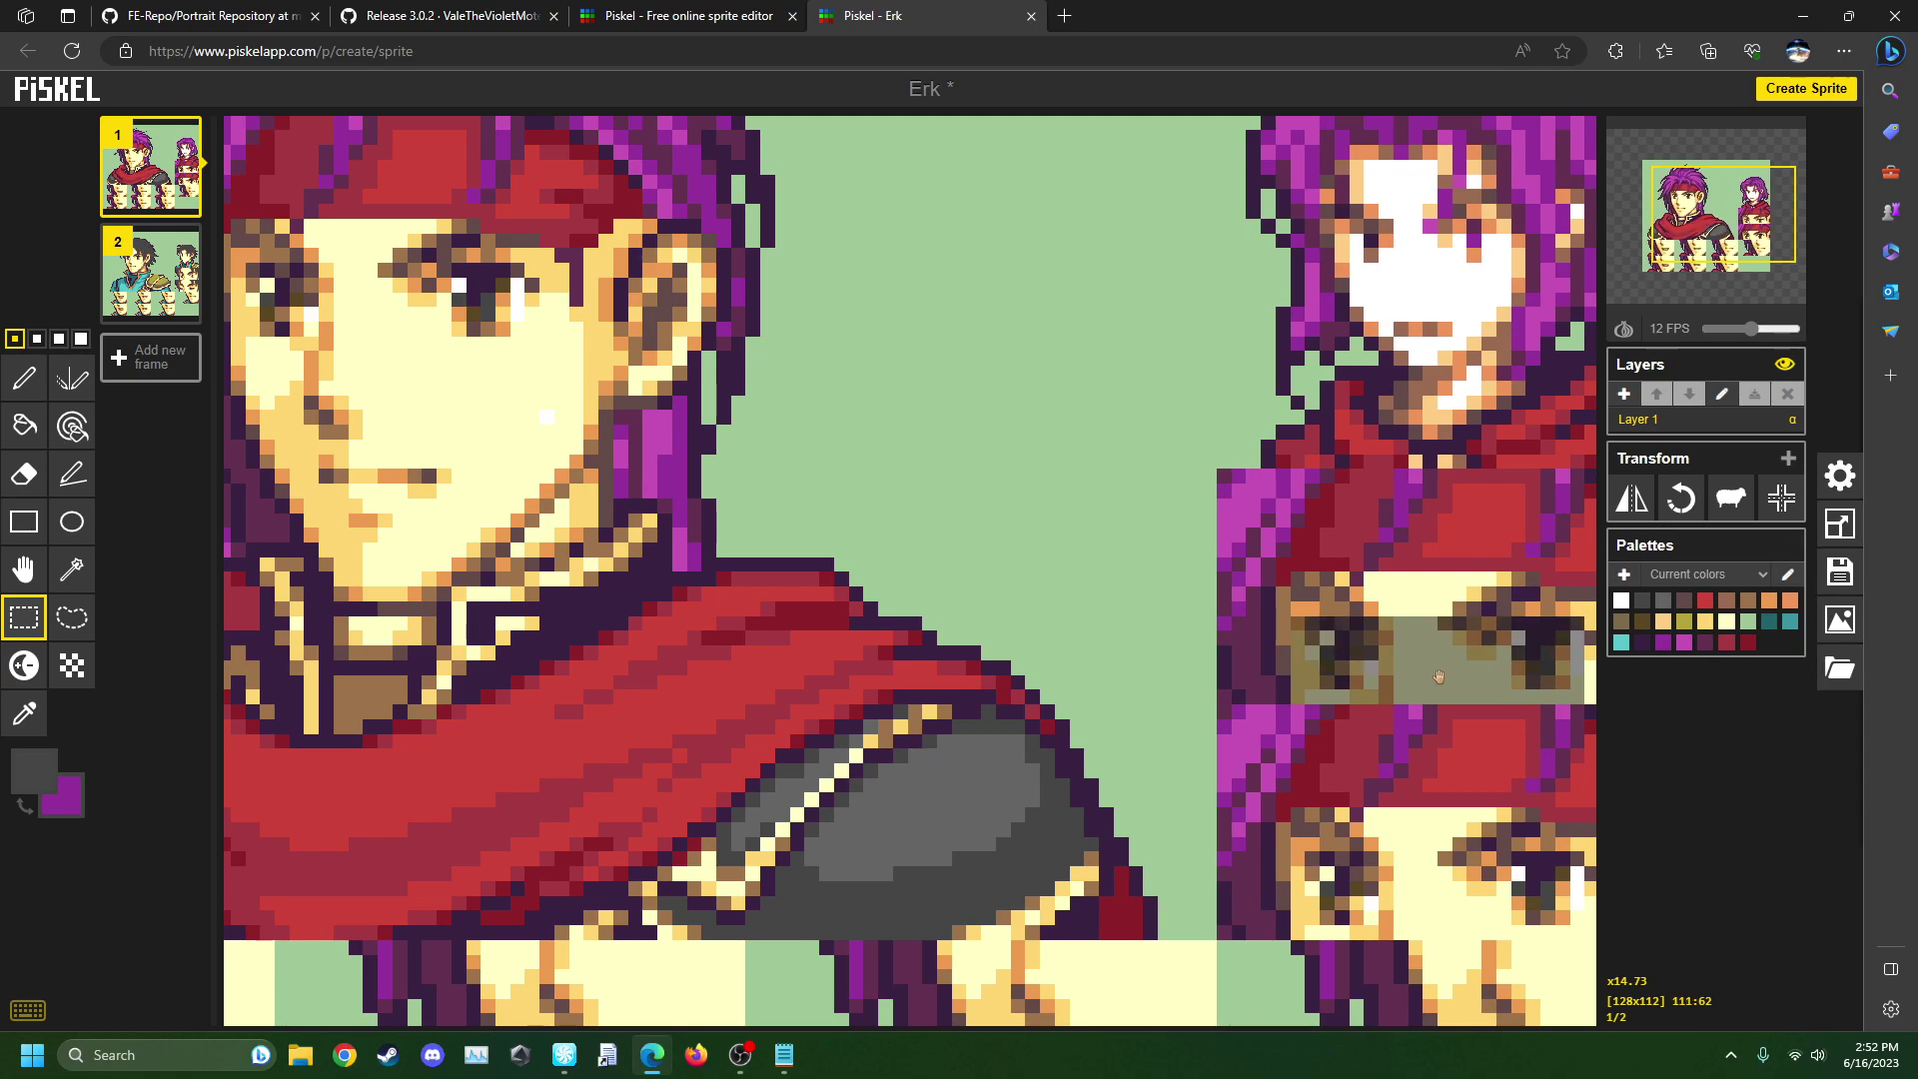
- Copy Wil's lower eye expression from frame 2 and align it over the lower eye sprite in frame 1
click(150, 274)
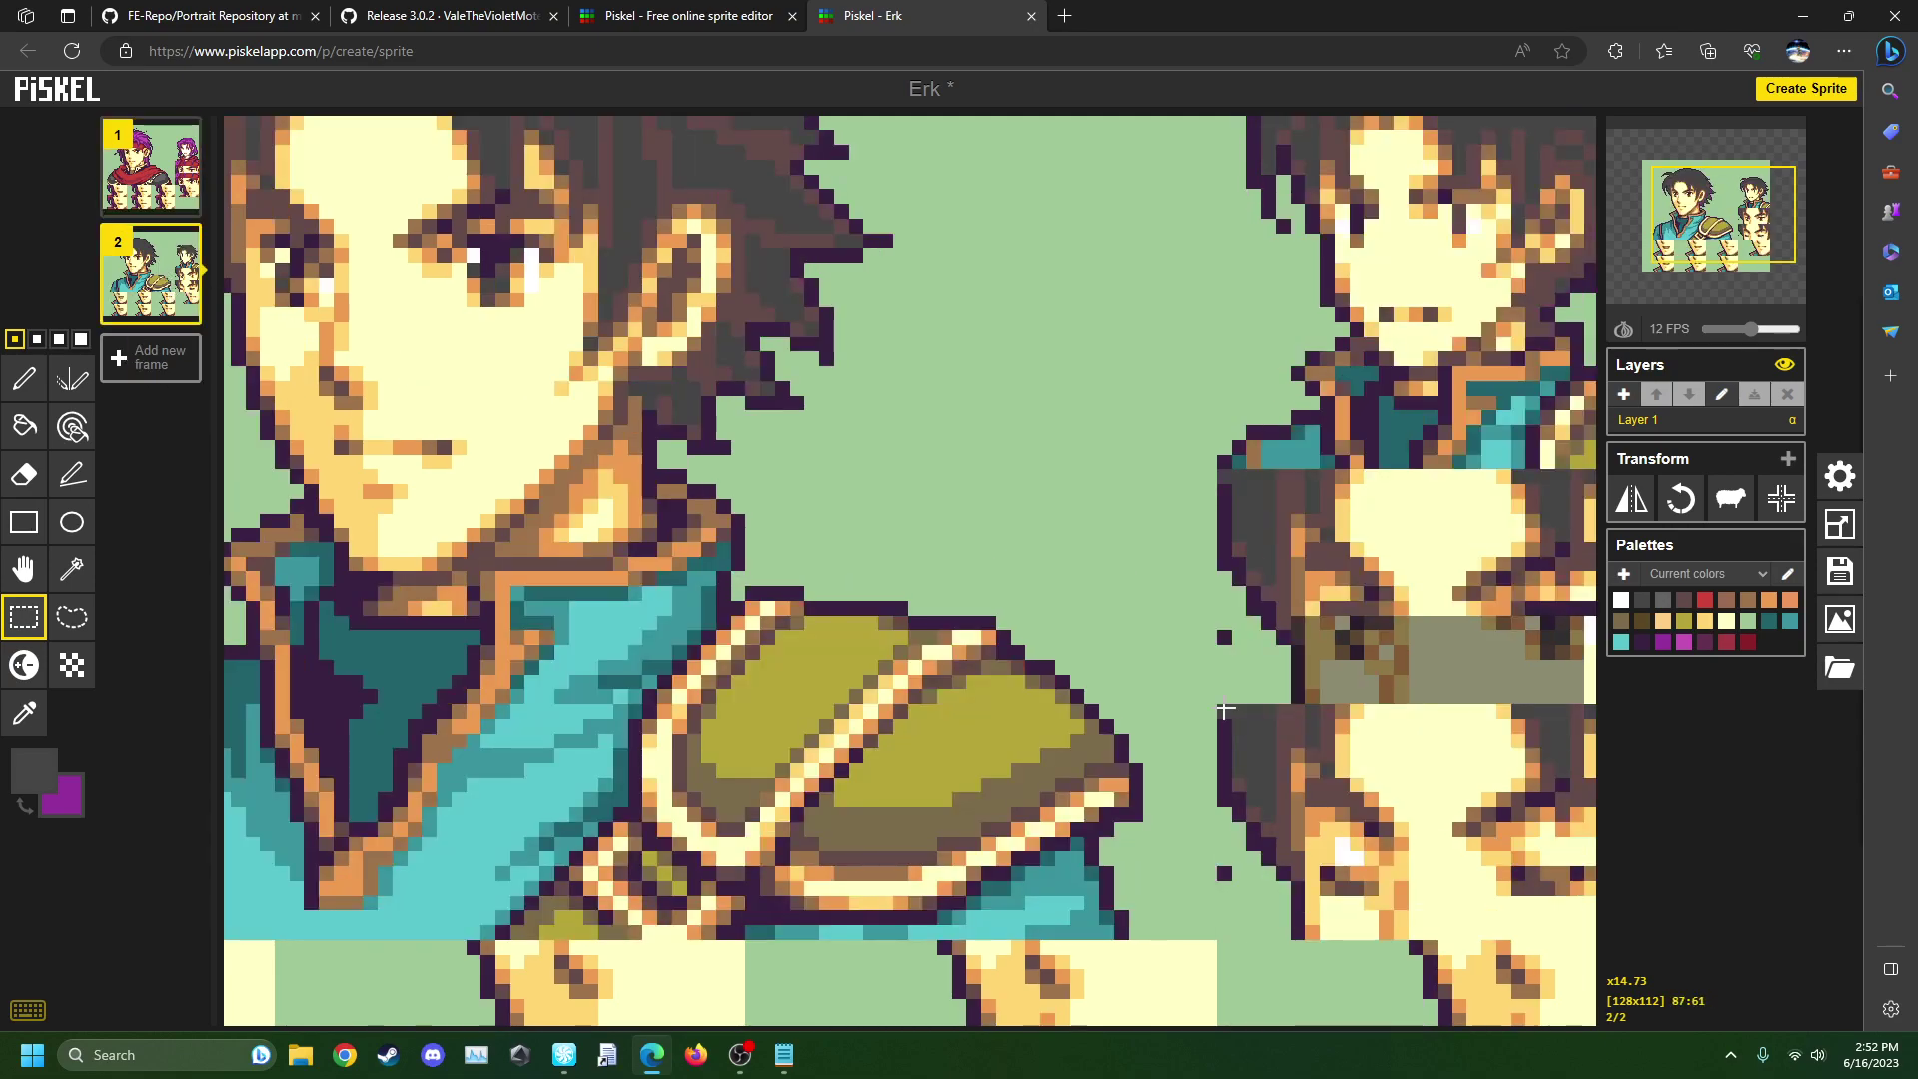
drag(1371, 637, 1392, 831)
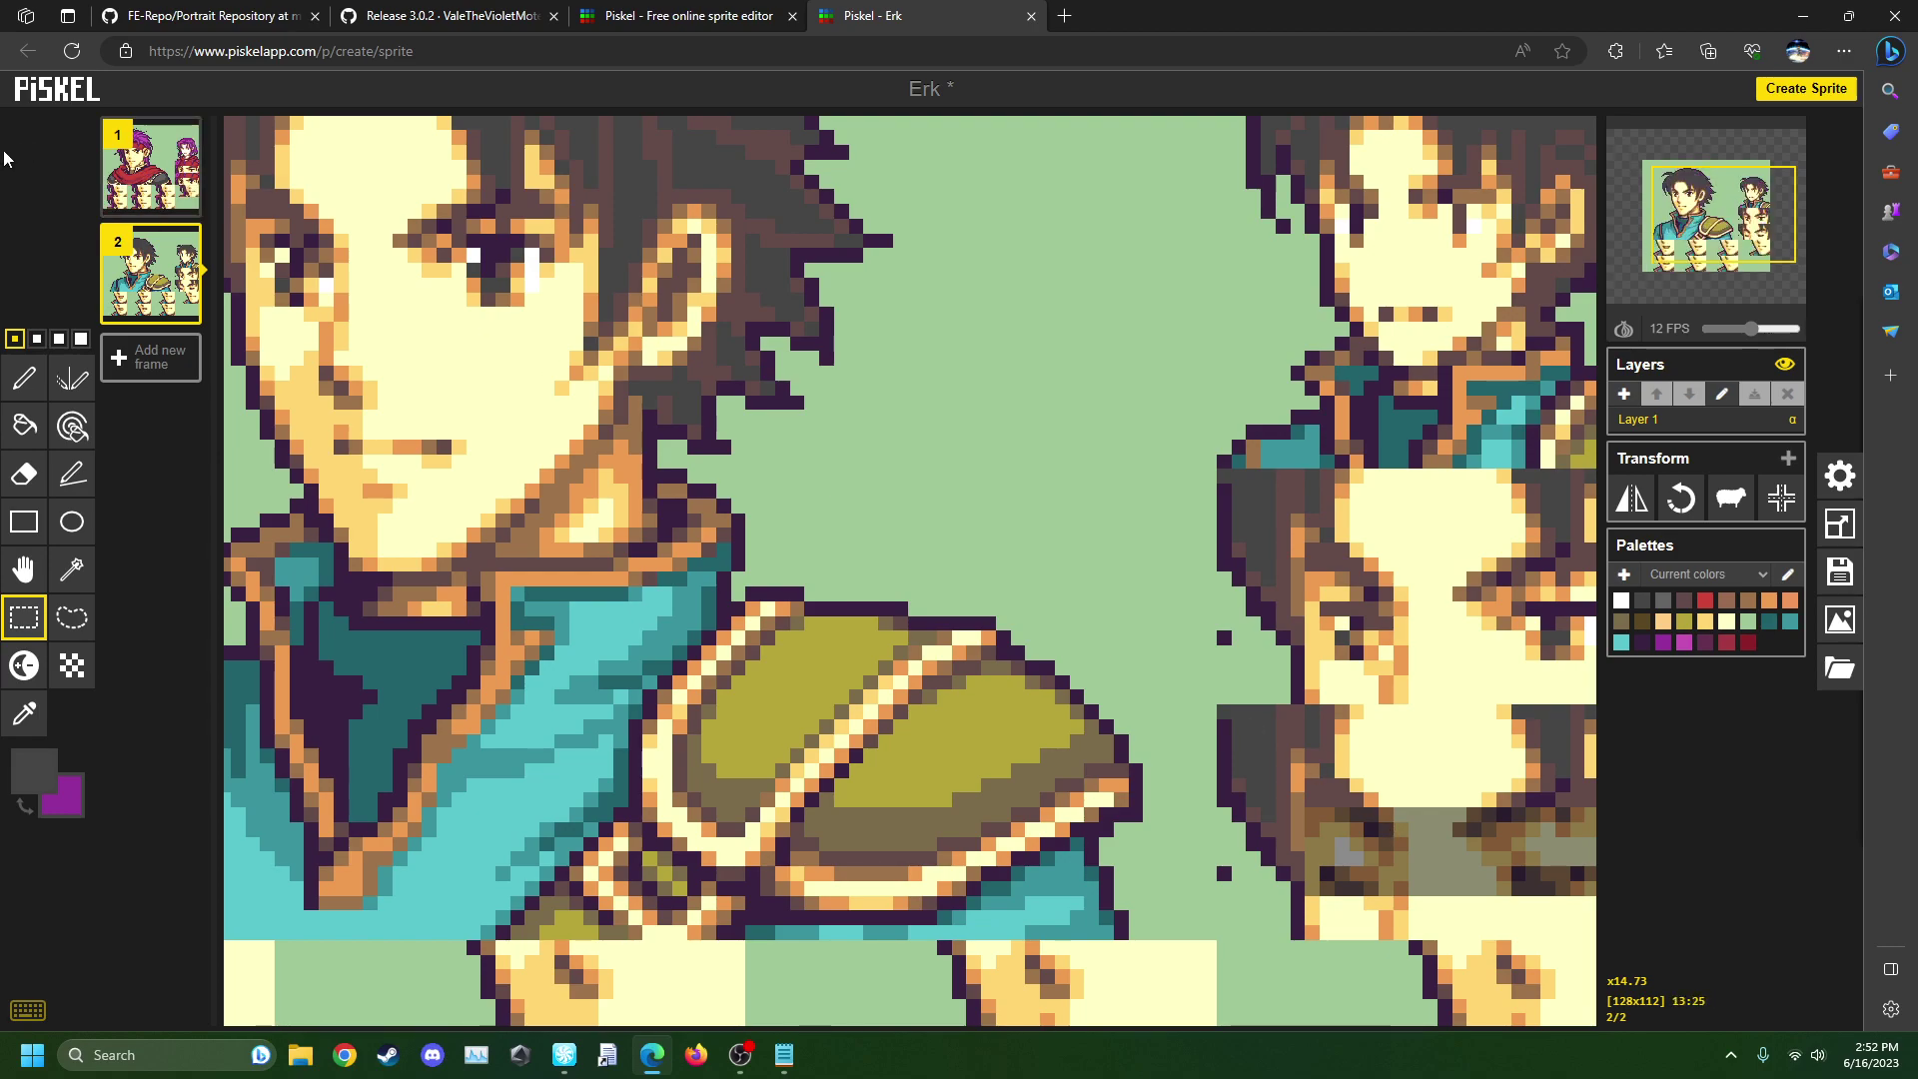
click(150, 165)
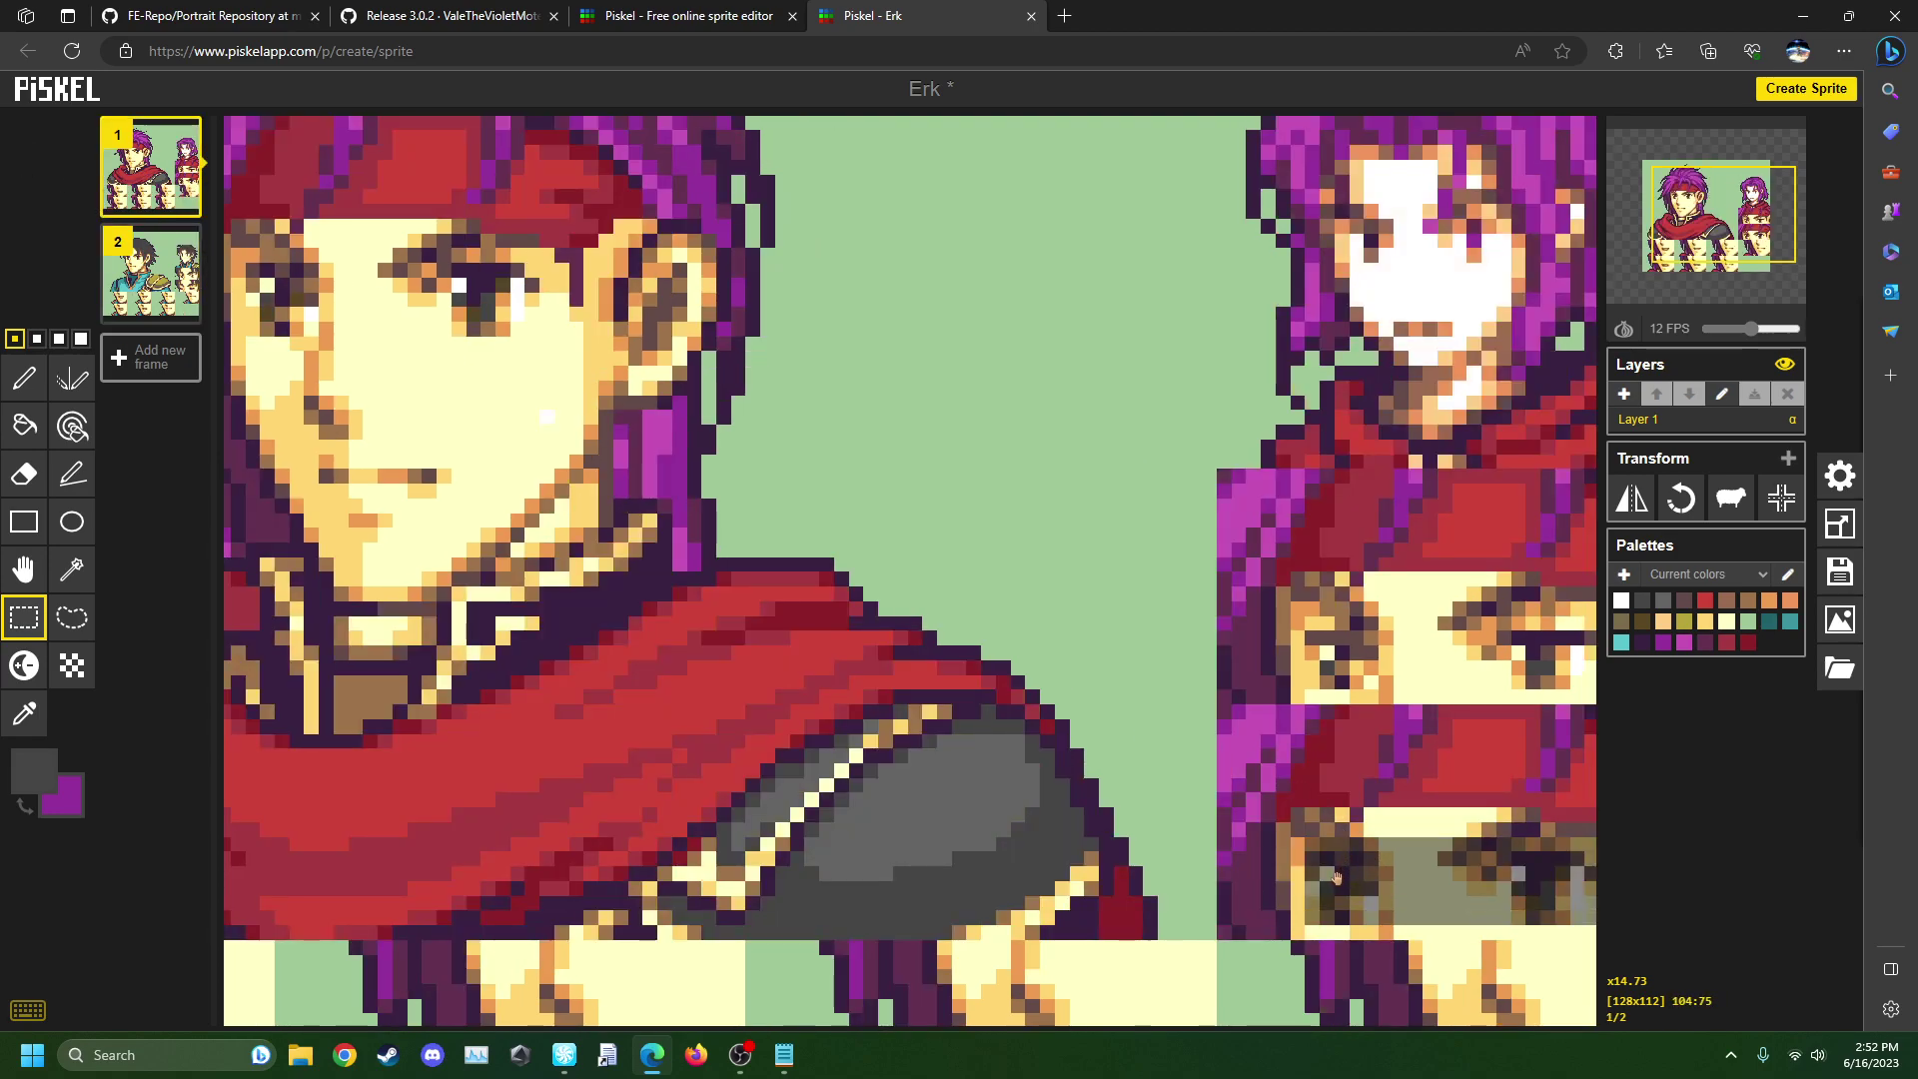
drag(1357, 877, 1342, 877)
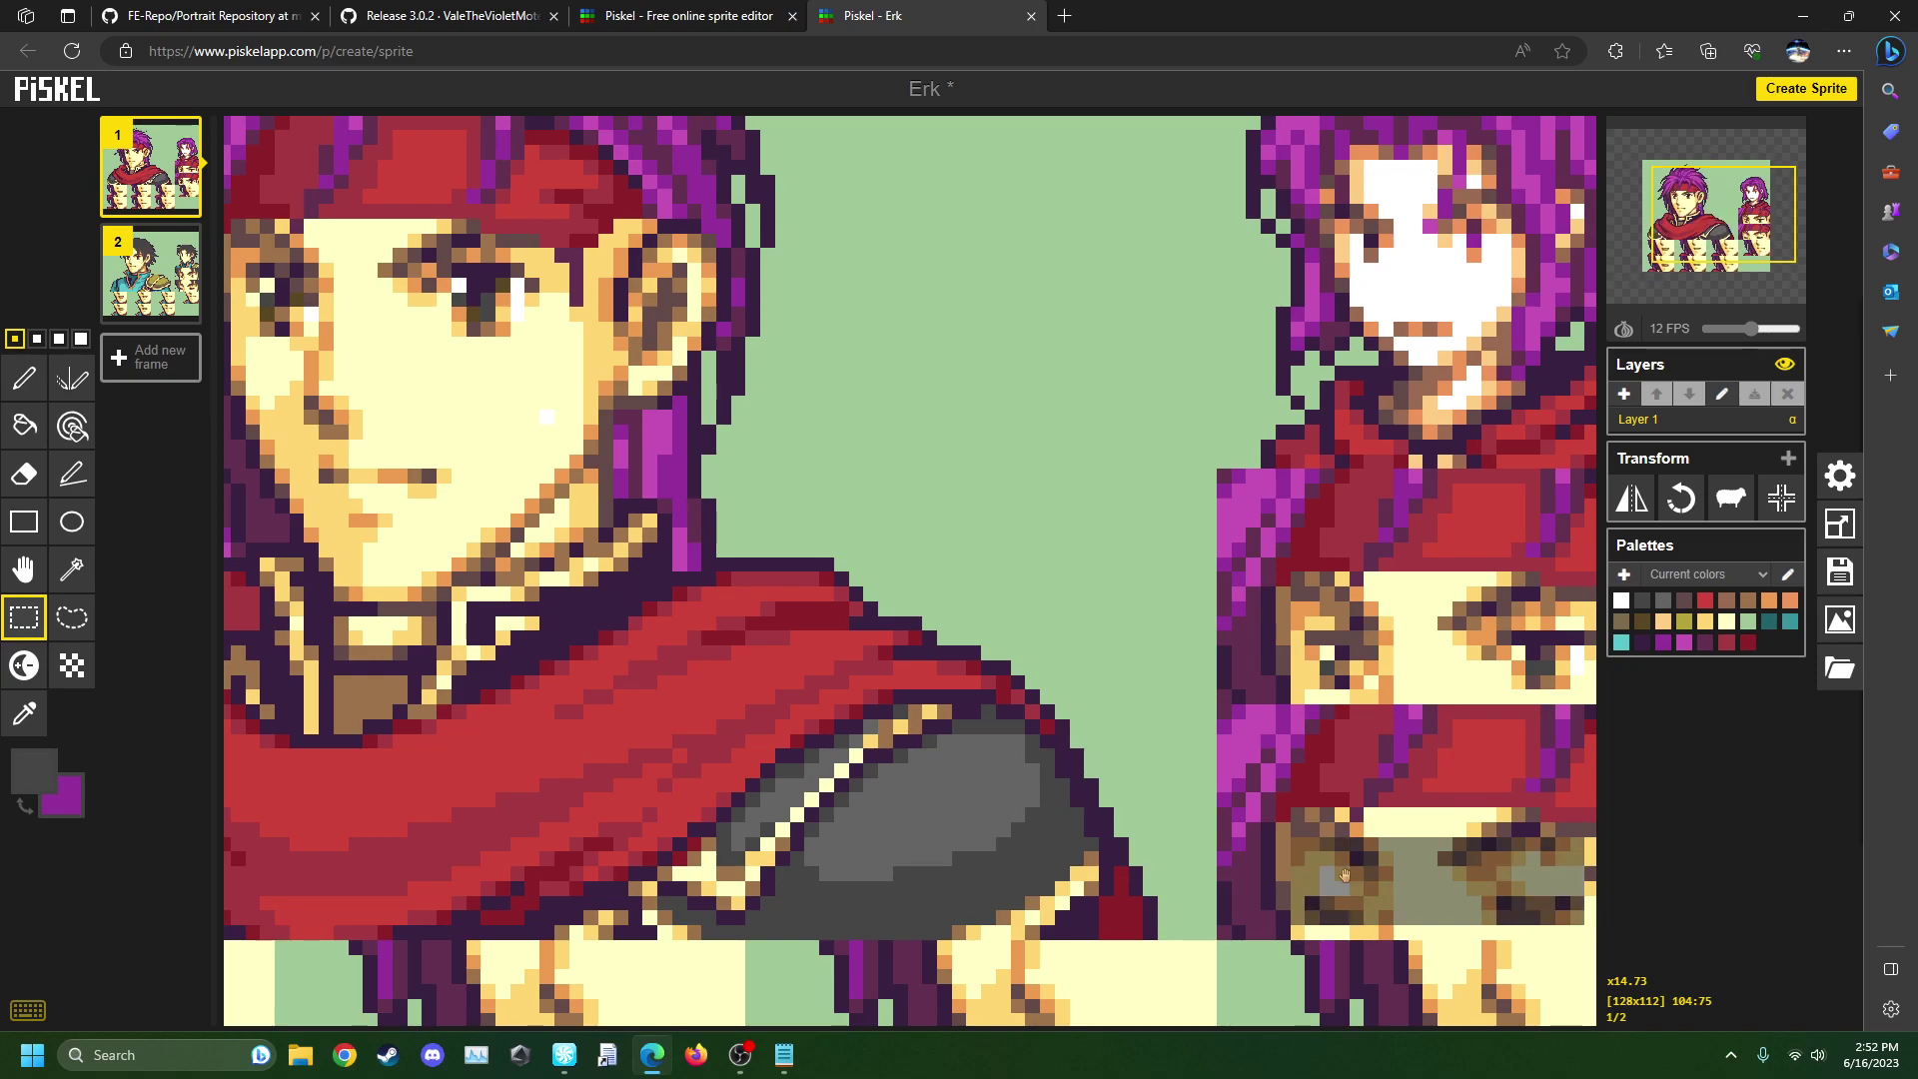
scroll(1365, 883, down, 5)
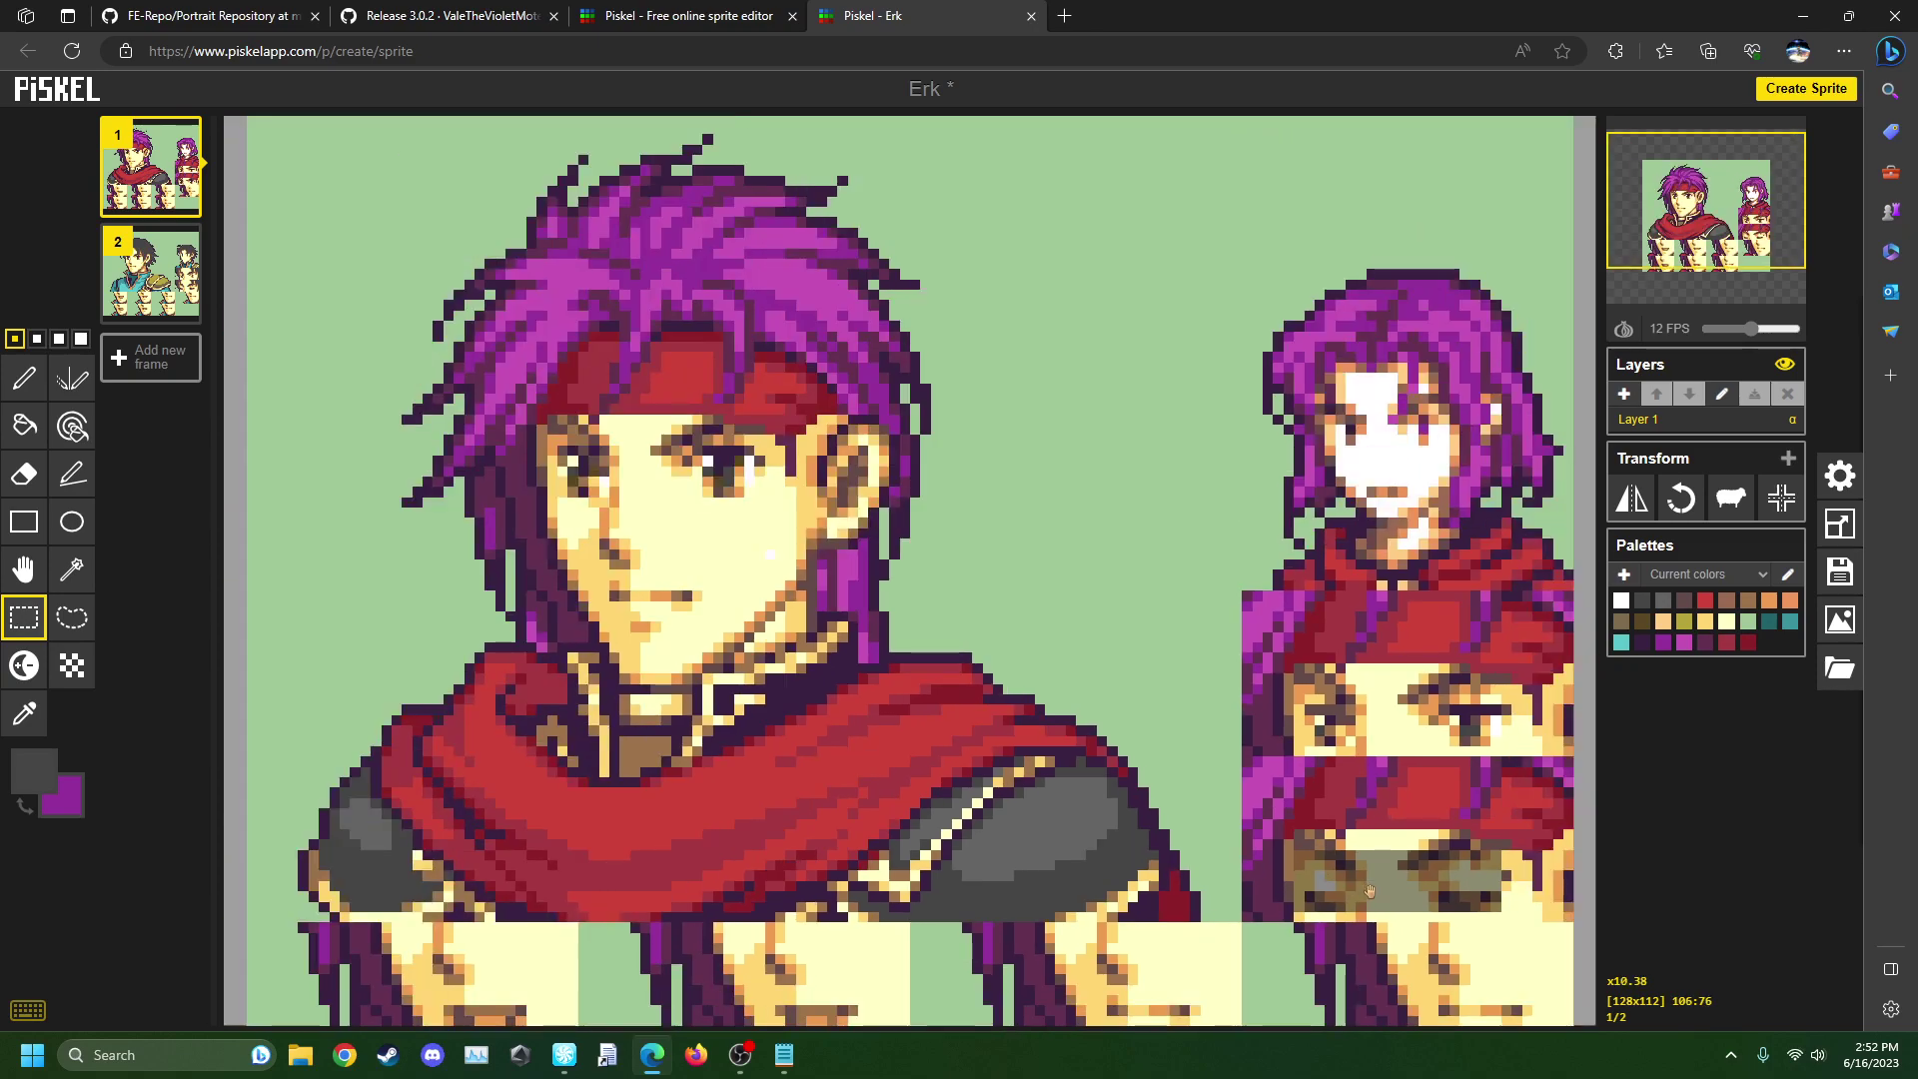
scroll(1197, 757, up, 1)
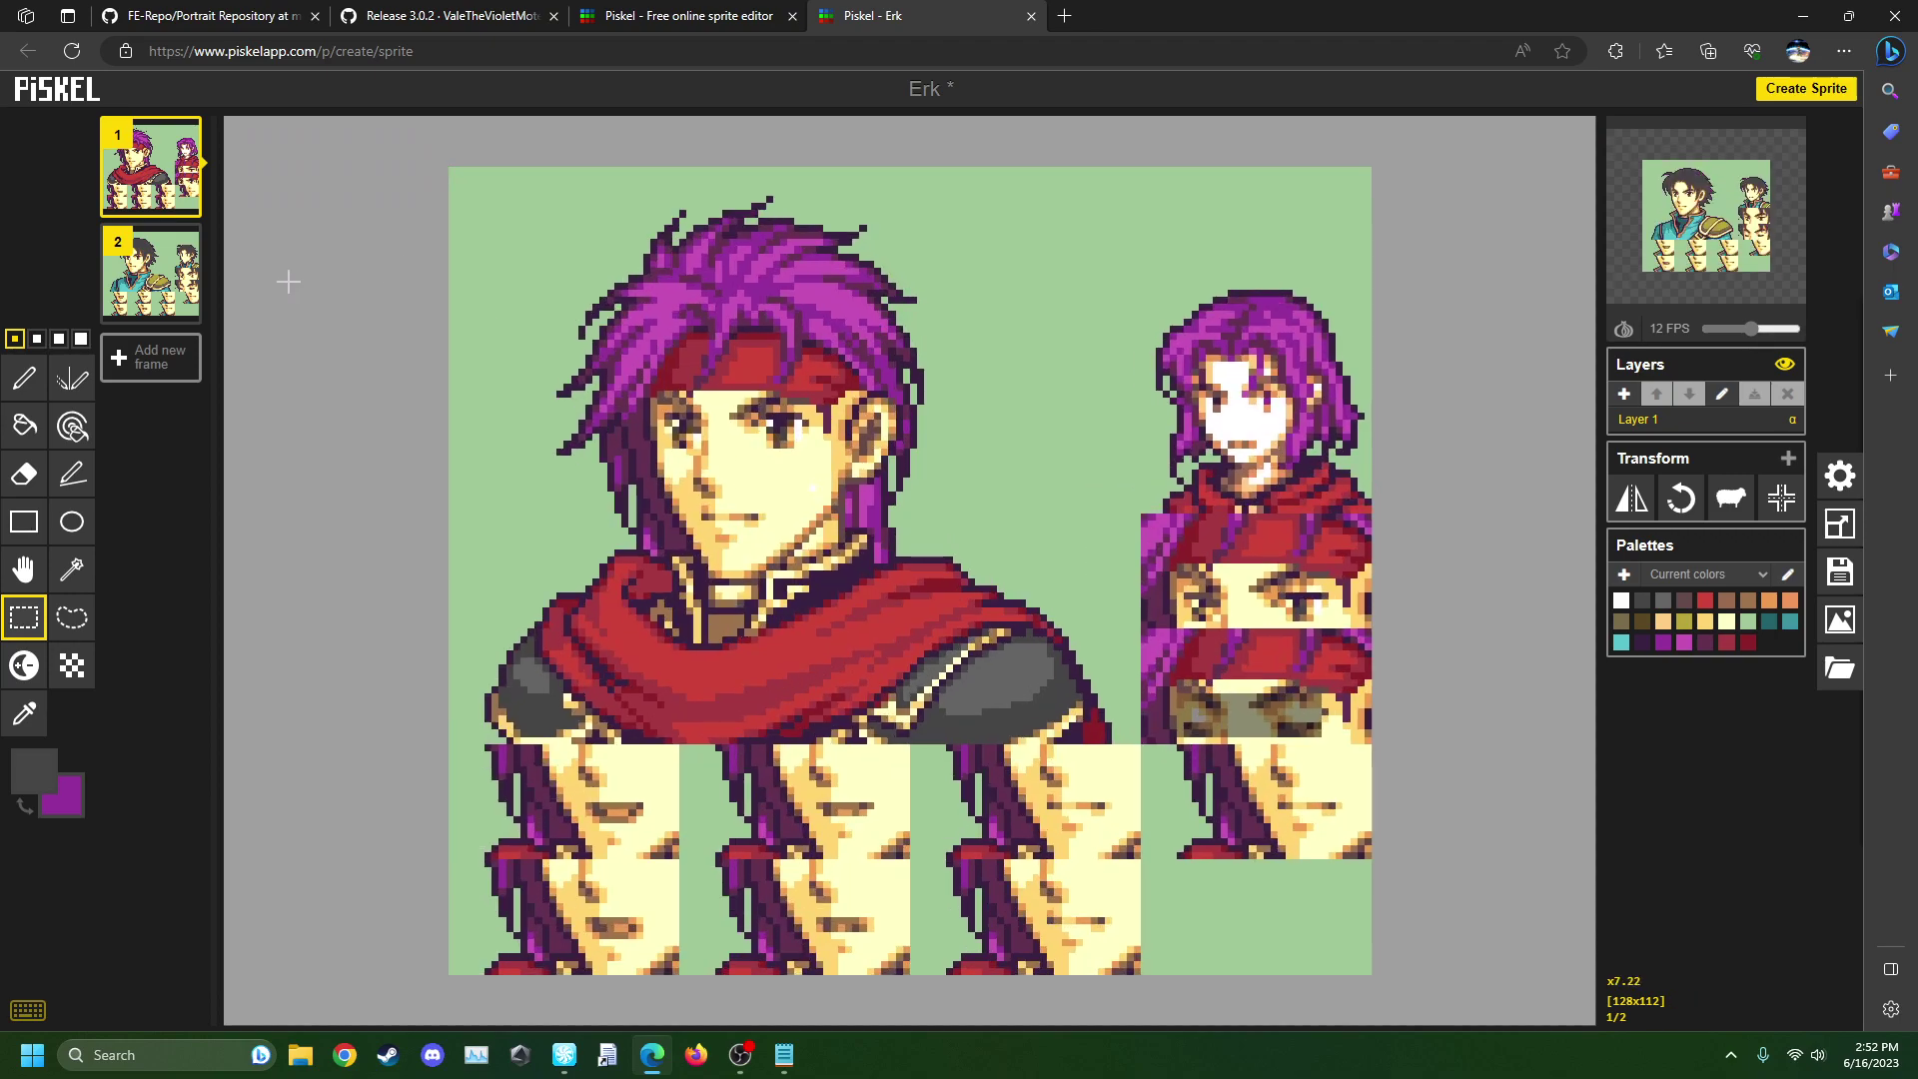
- Delete frame 2 with Wil's portrait sheet from the sprite
mouse_move(182, 255)
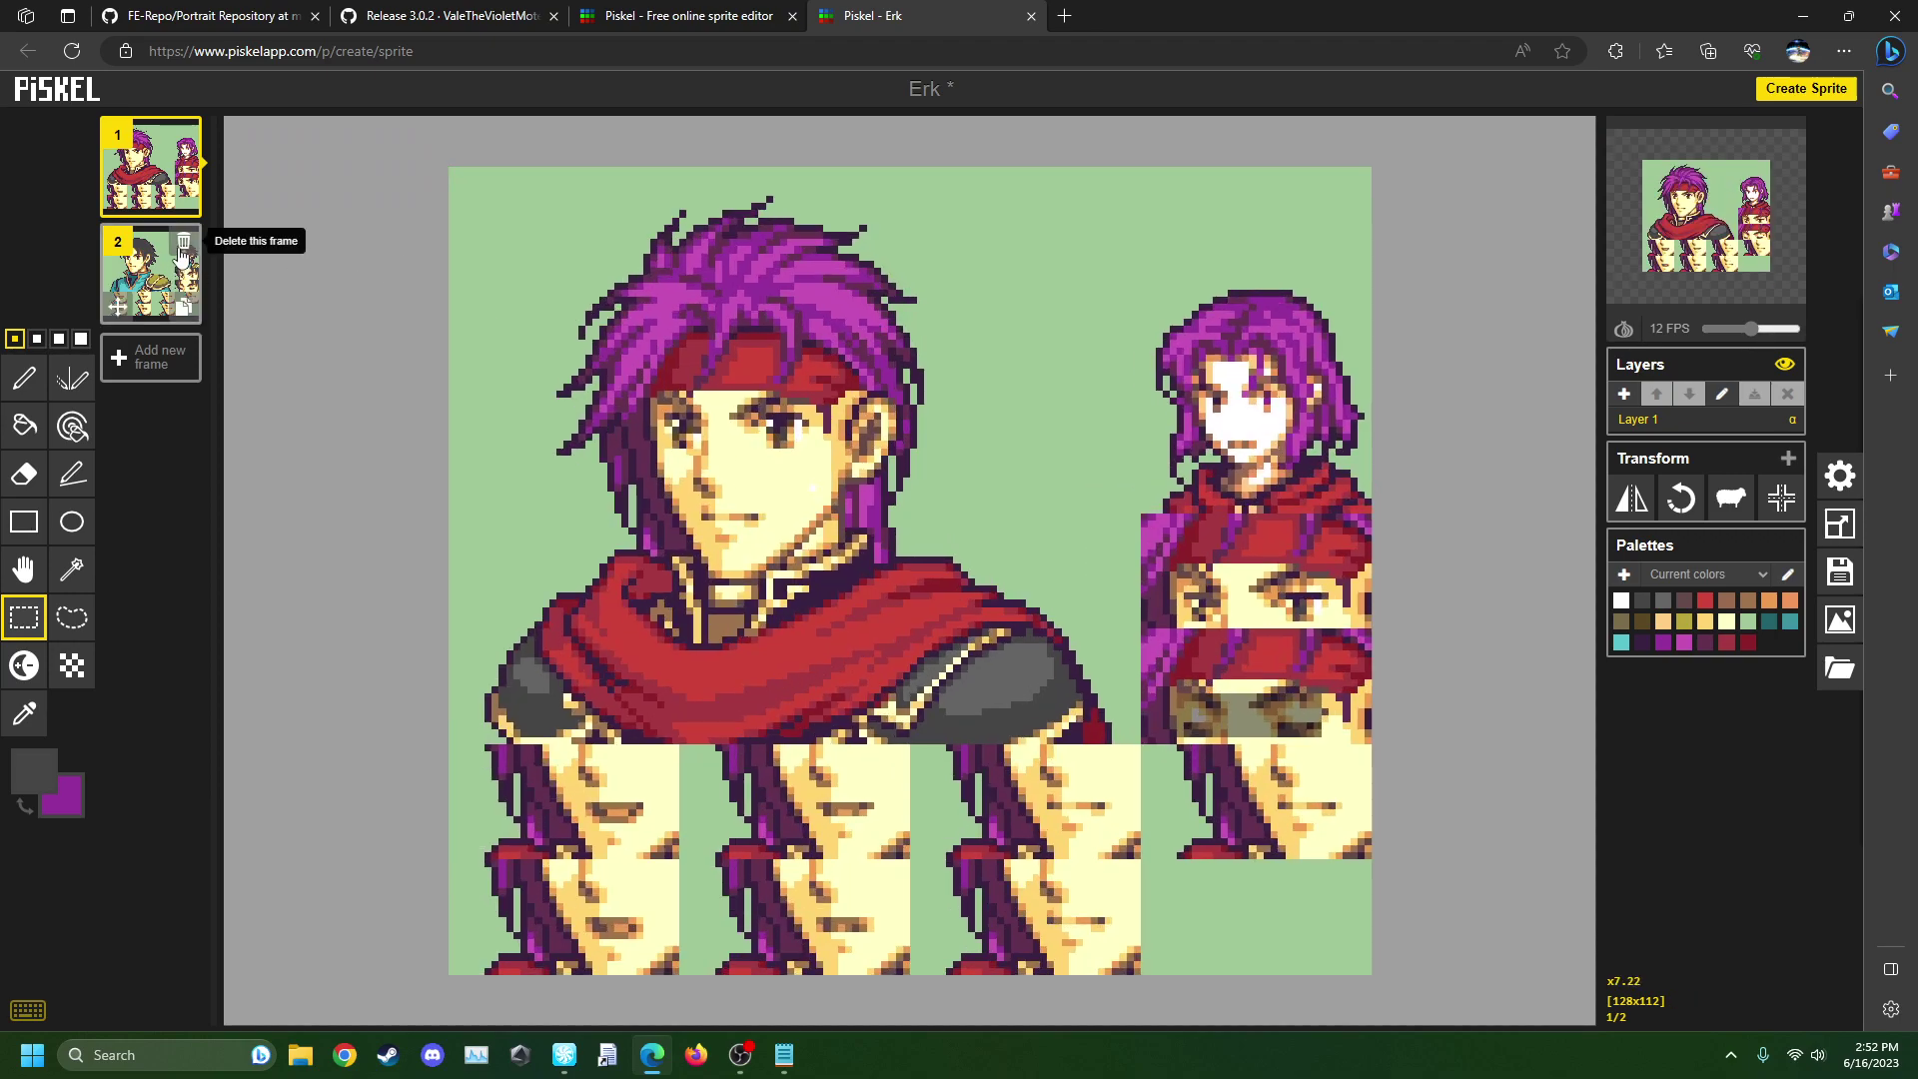
click(182, 249)
scroll(974, 594, down, 1)
scroll(1052, 583, up, 1)
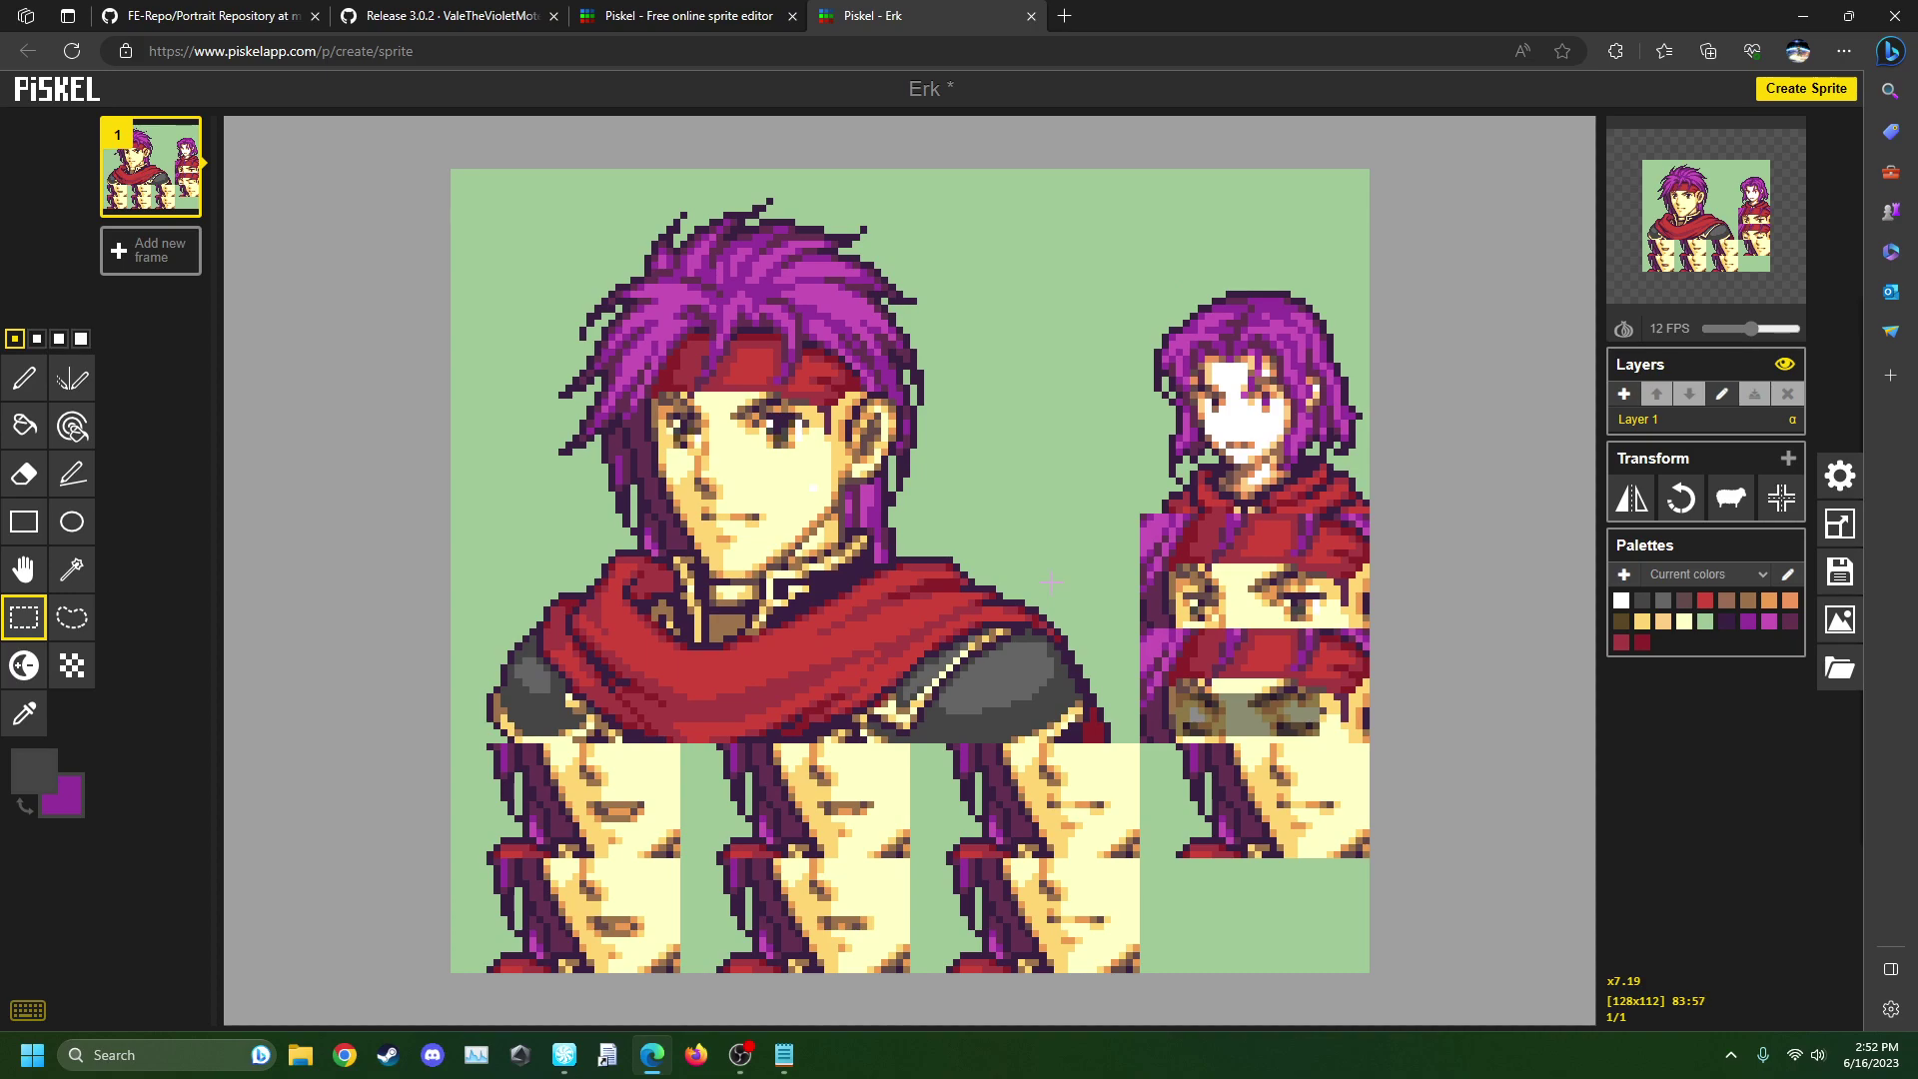
- Crop the drawing area to 95 px wide and 79 px high, keeping only the large portrait
scroll(1045, 587, up, 3)
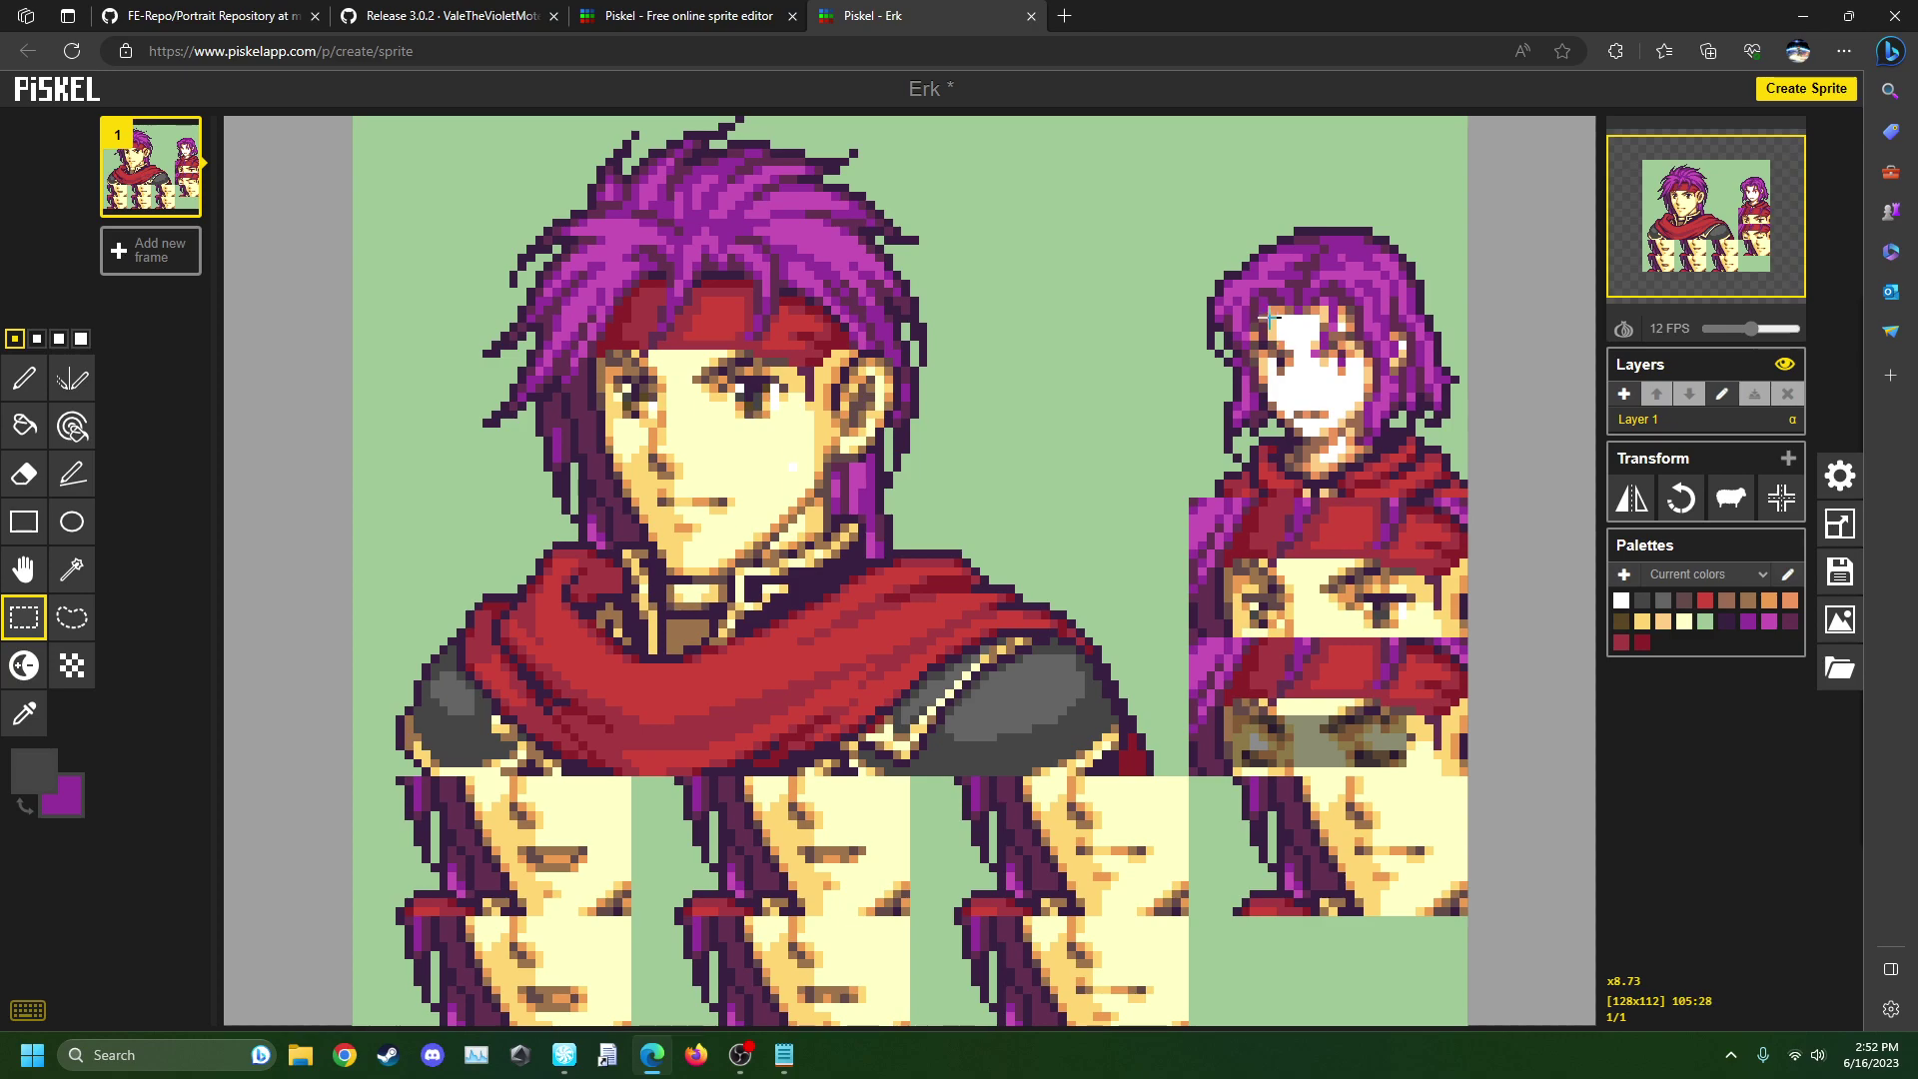
drag(1184, 15, 1132, 80)
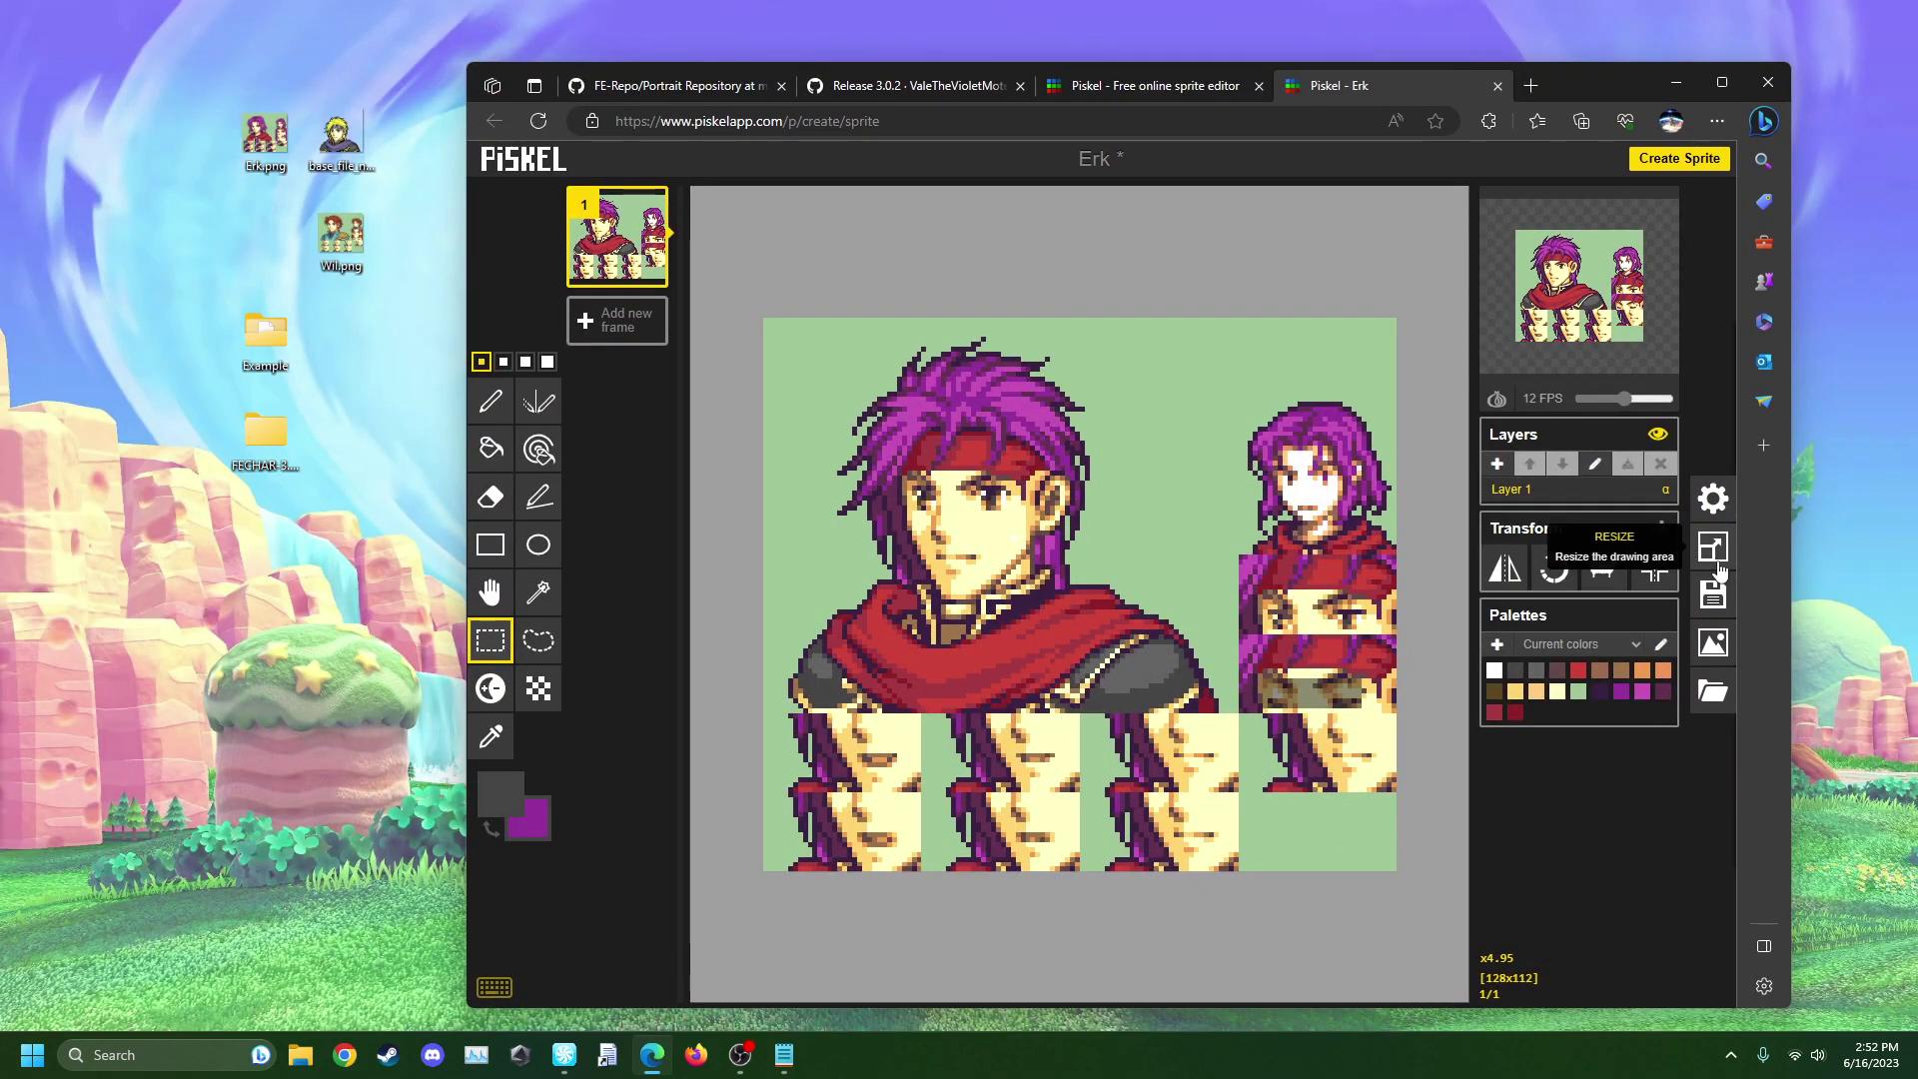
click(1714, 552)
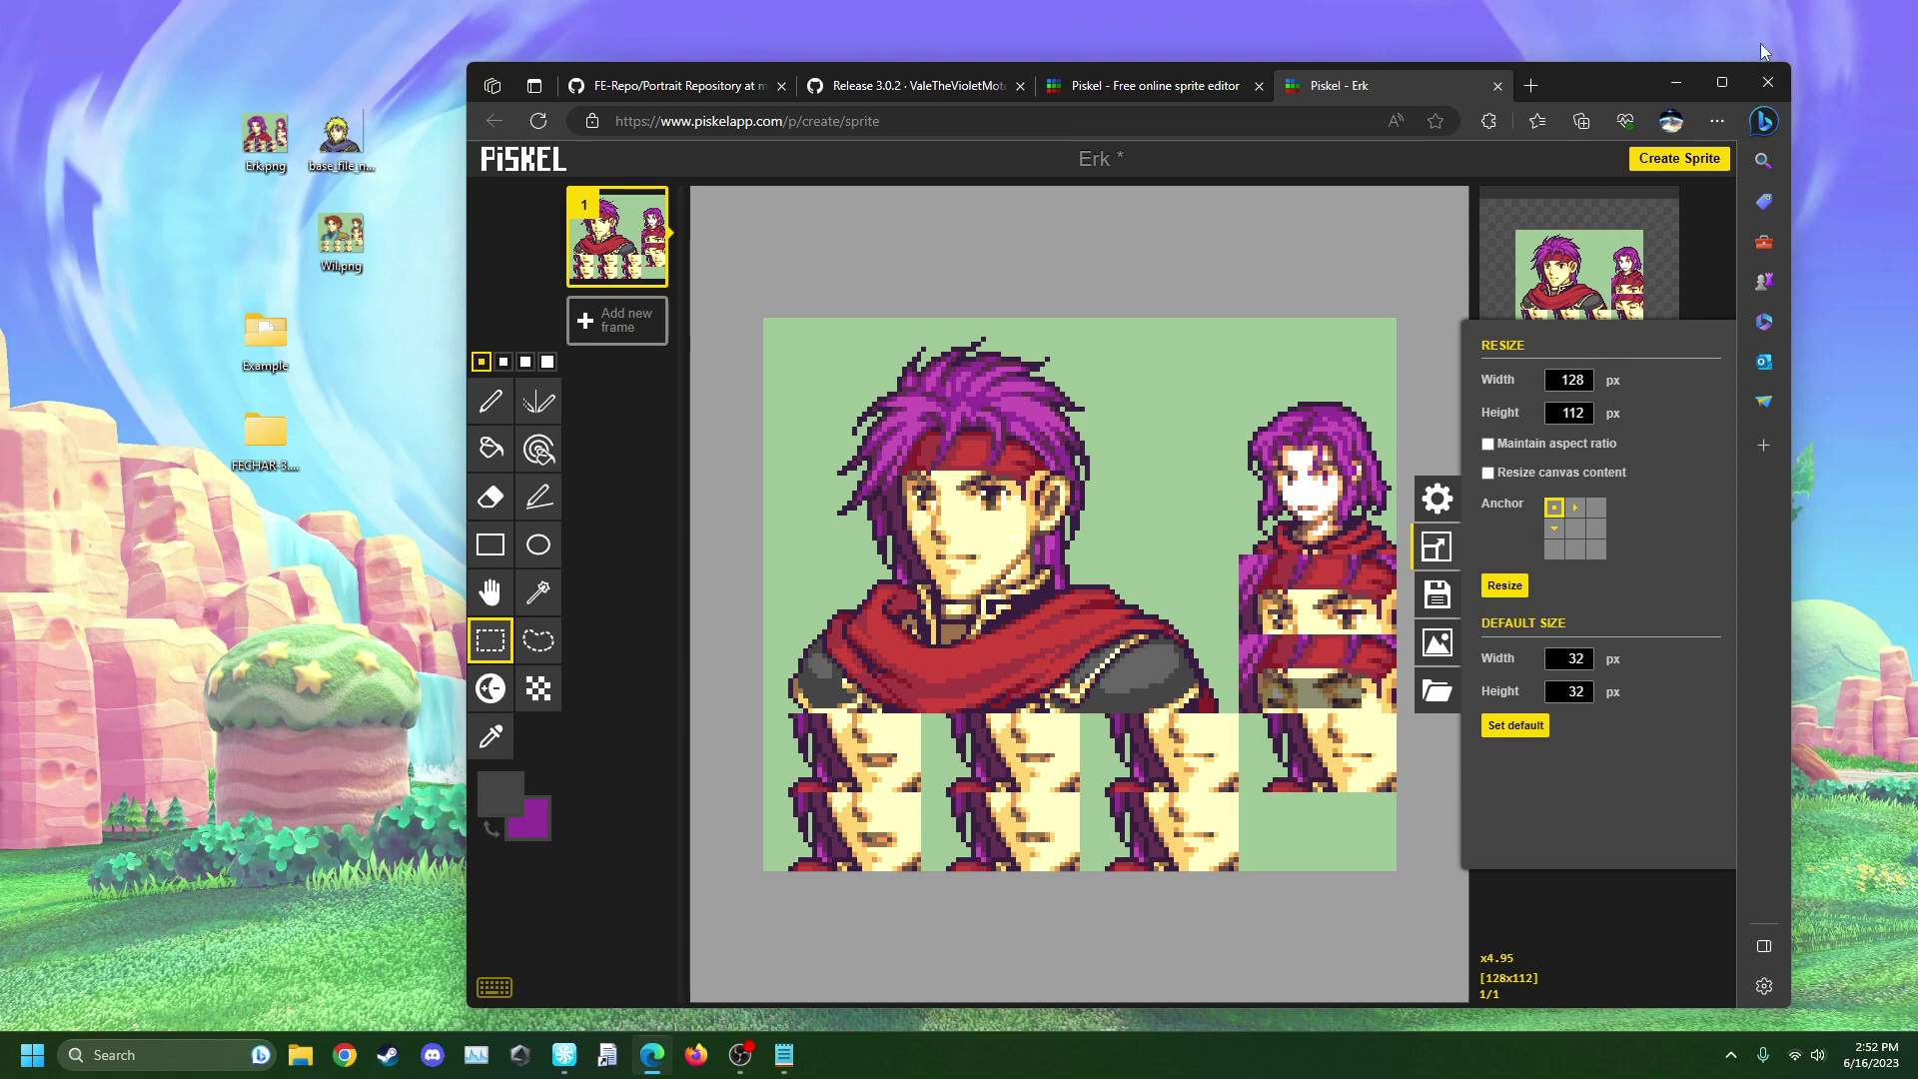
click(1721, 82)
drag(1717, 357, 1686, 392)
text(95)
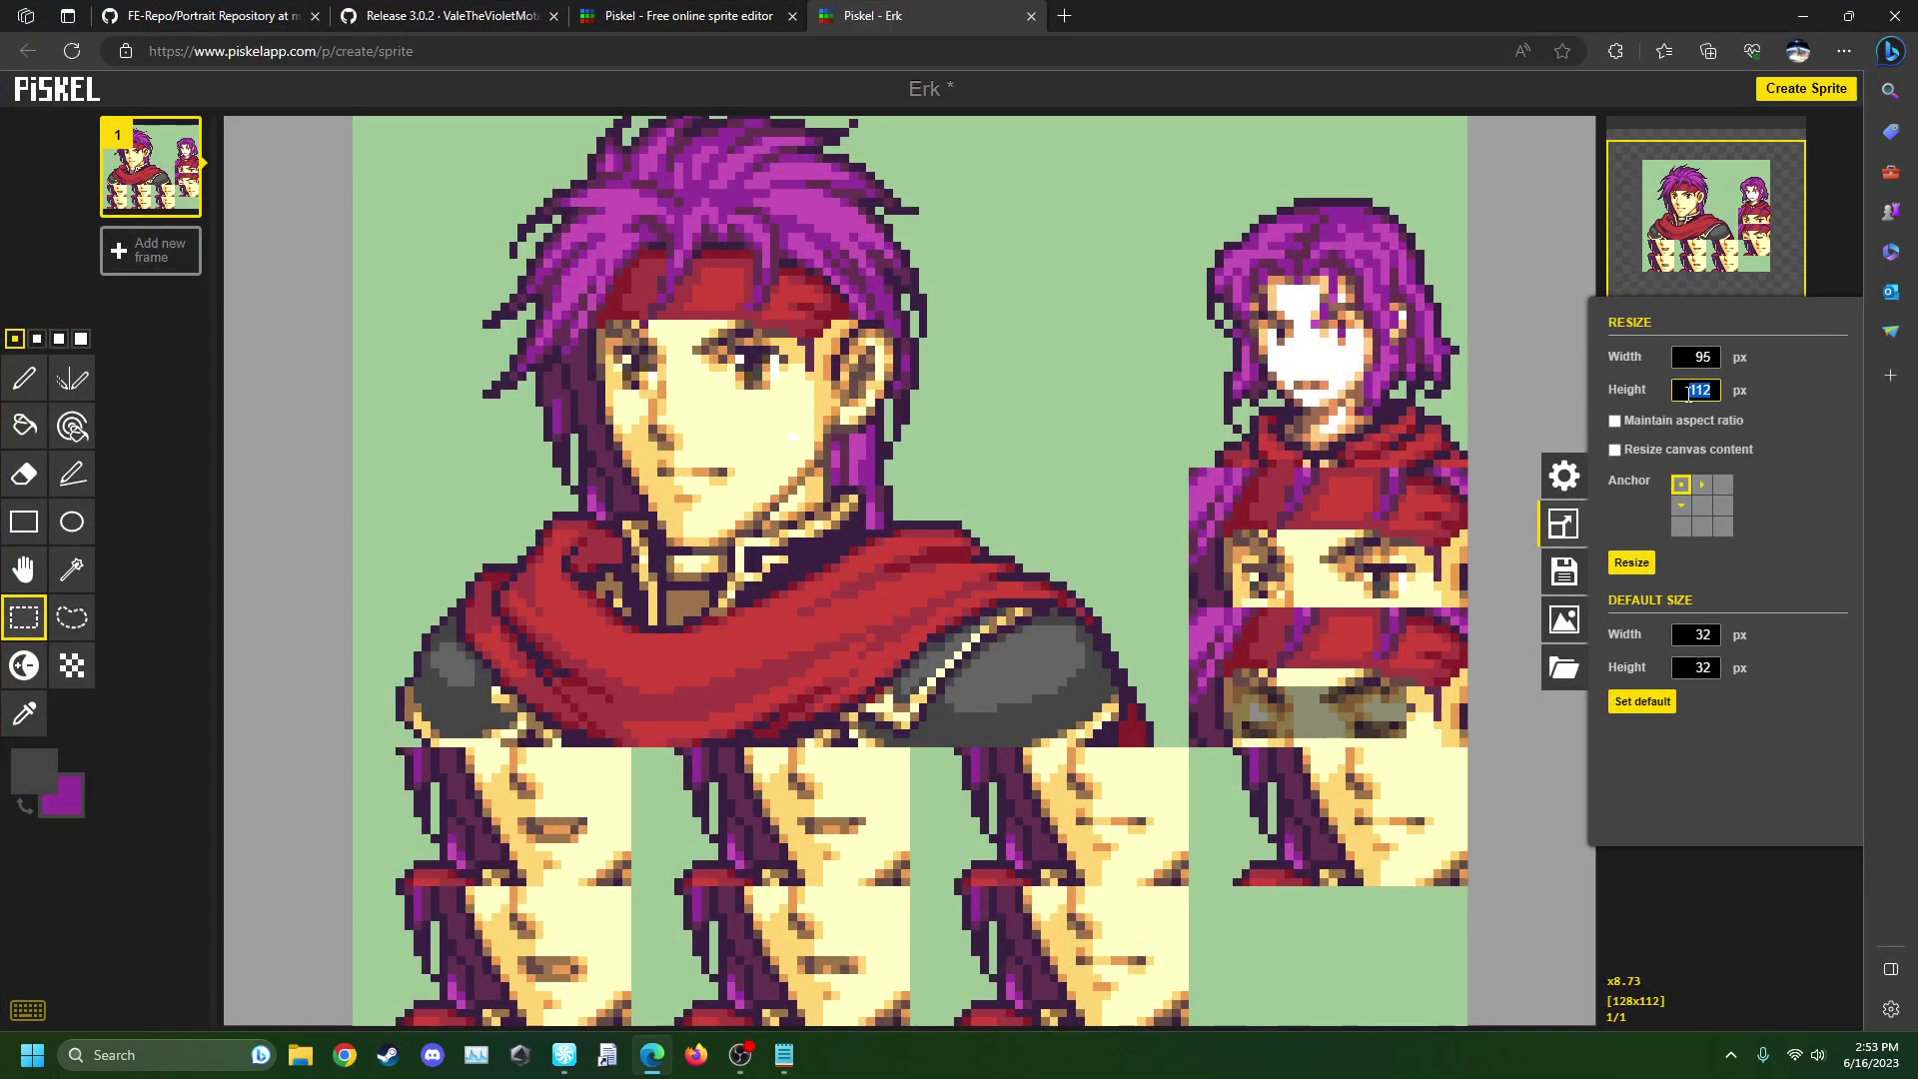
click(1645, 561)
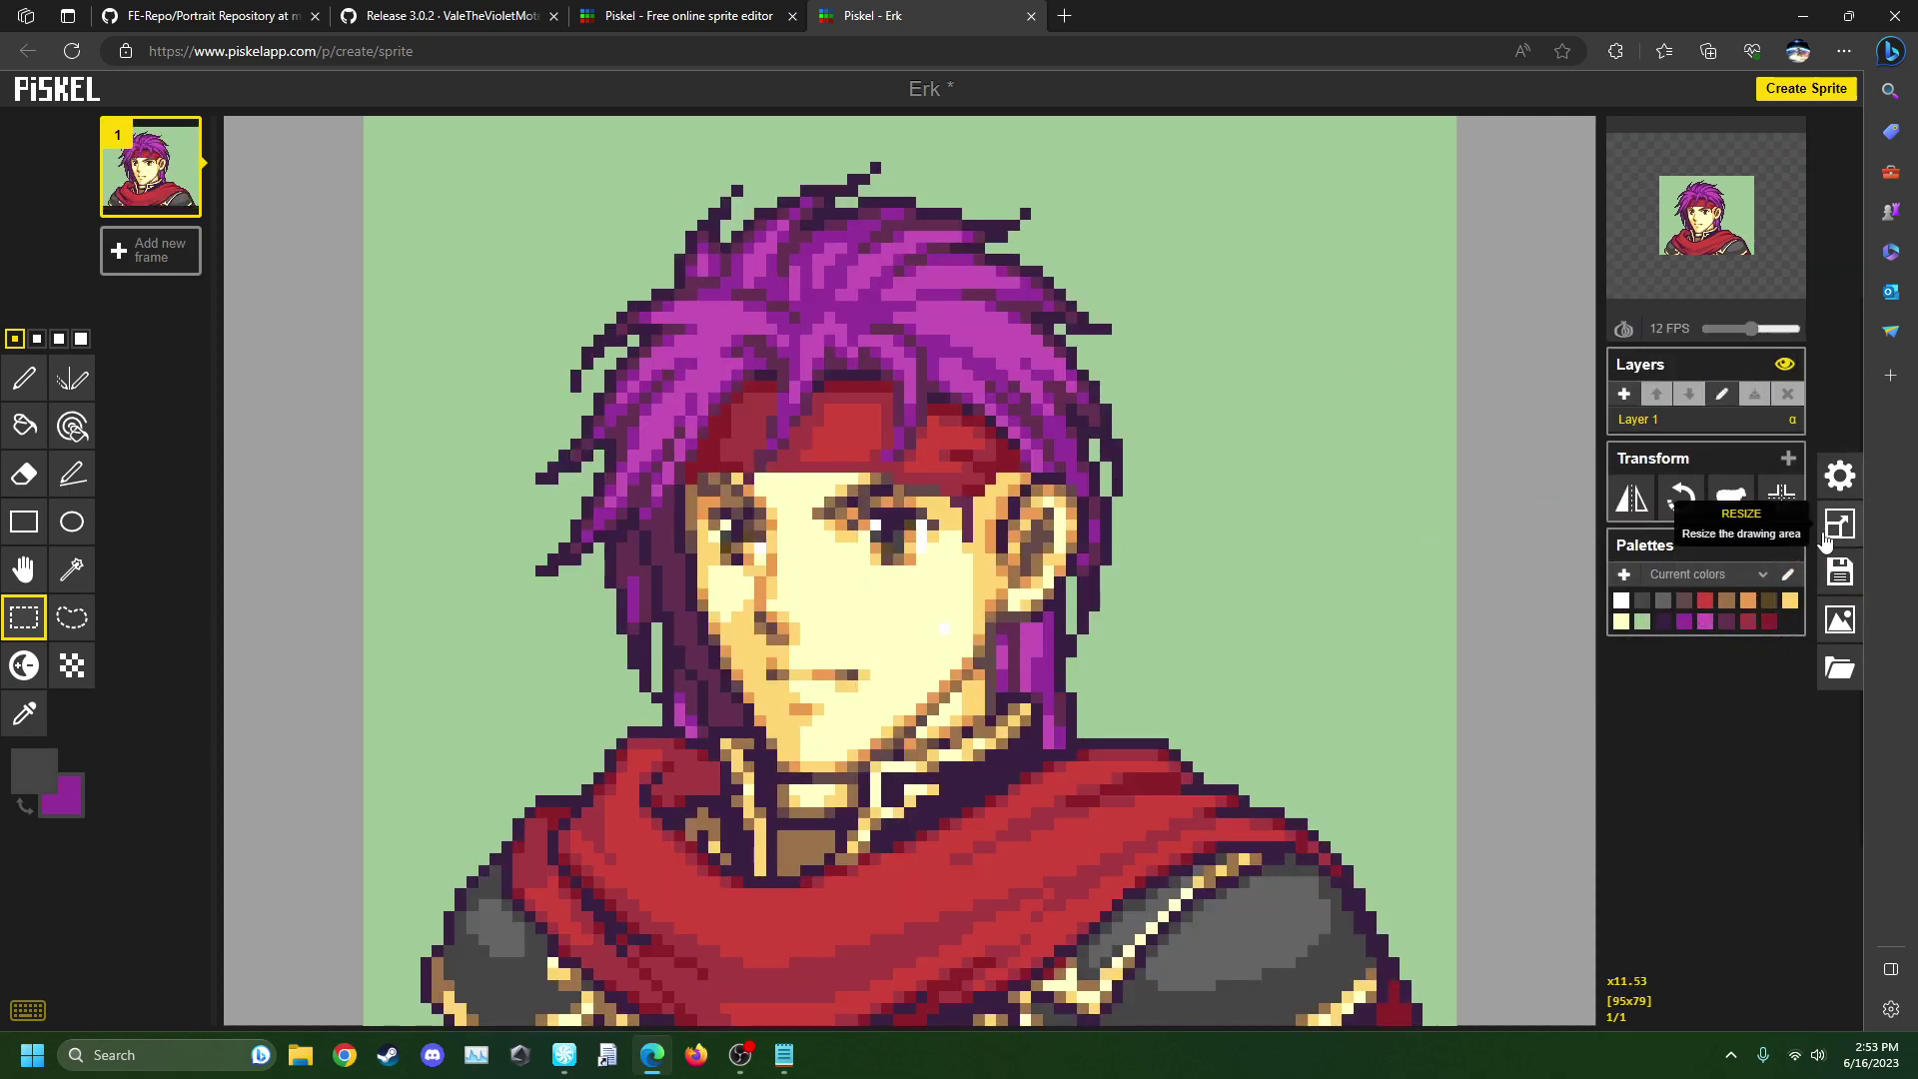
- Export the cropped portrait as a PNG spritesheet at a resolution of 43 x 36
click(1839, 614)
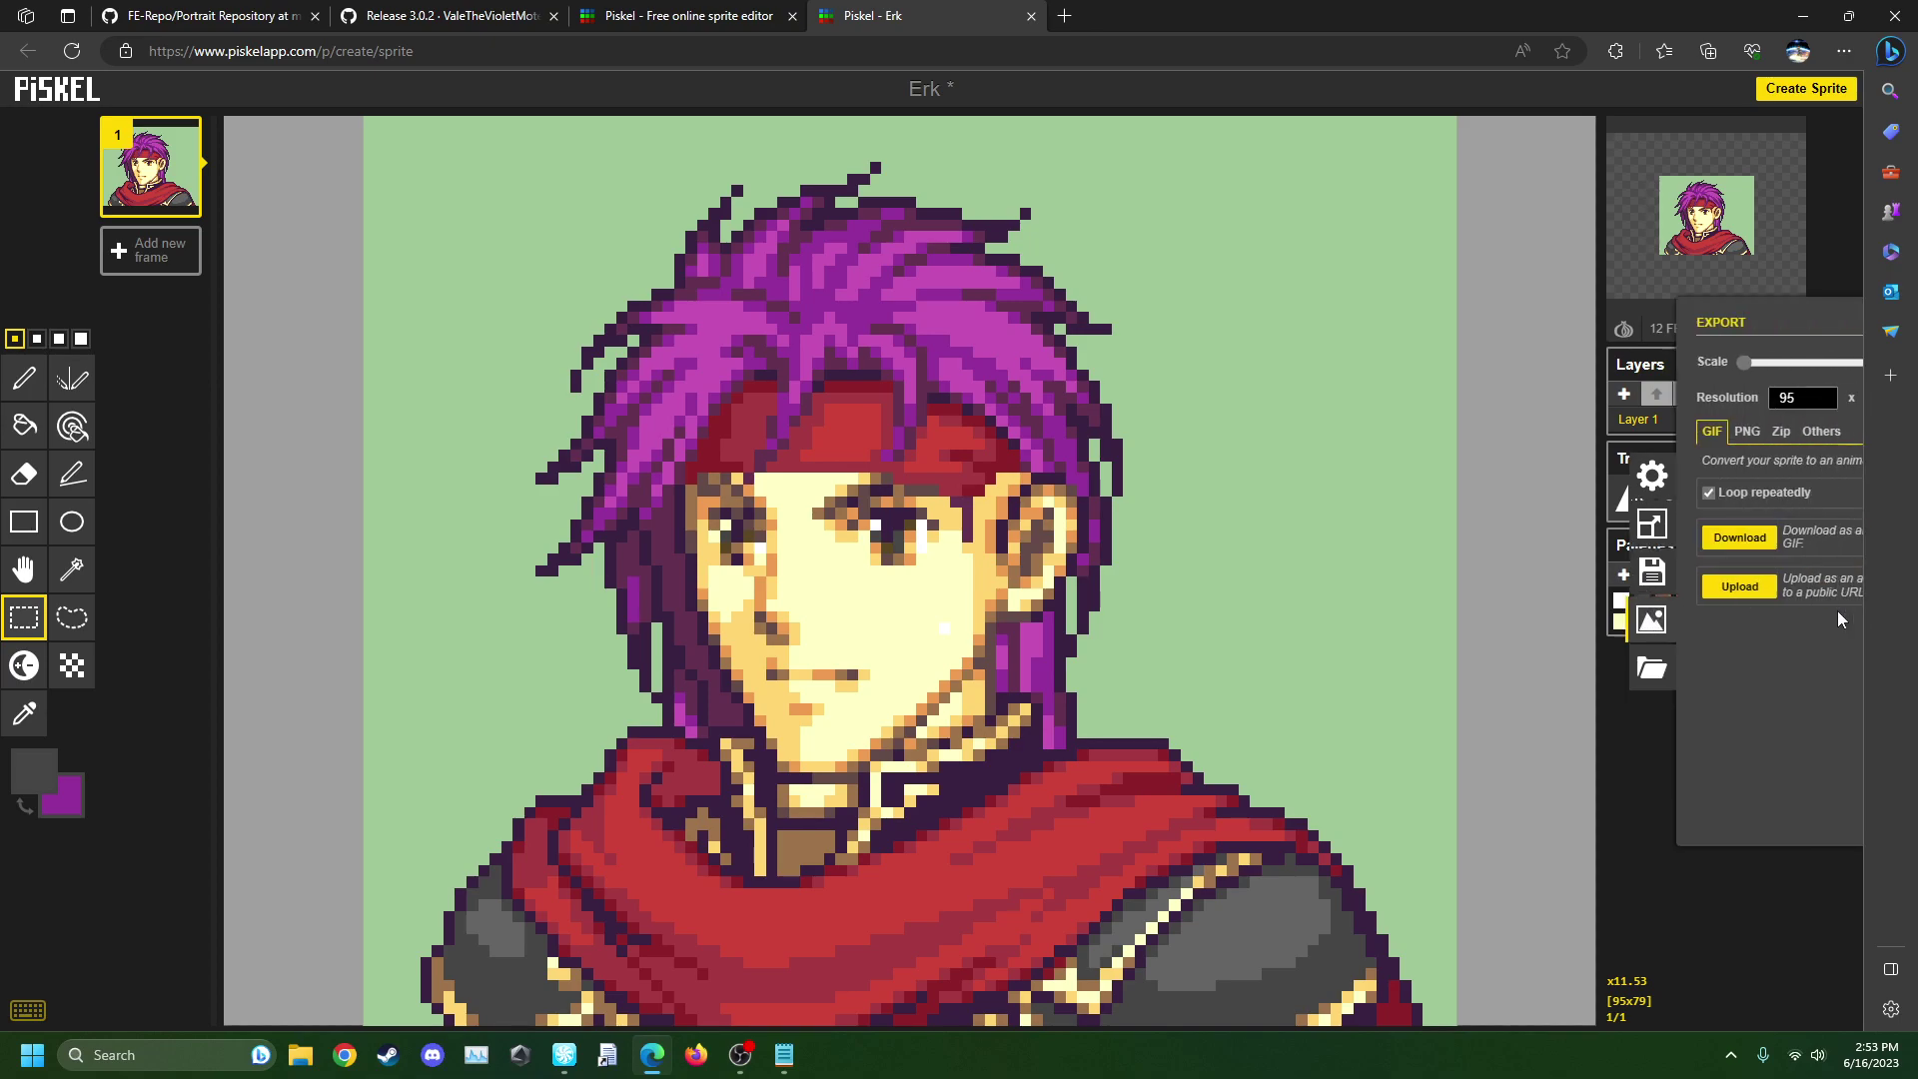
click(1717, 401)
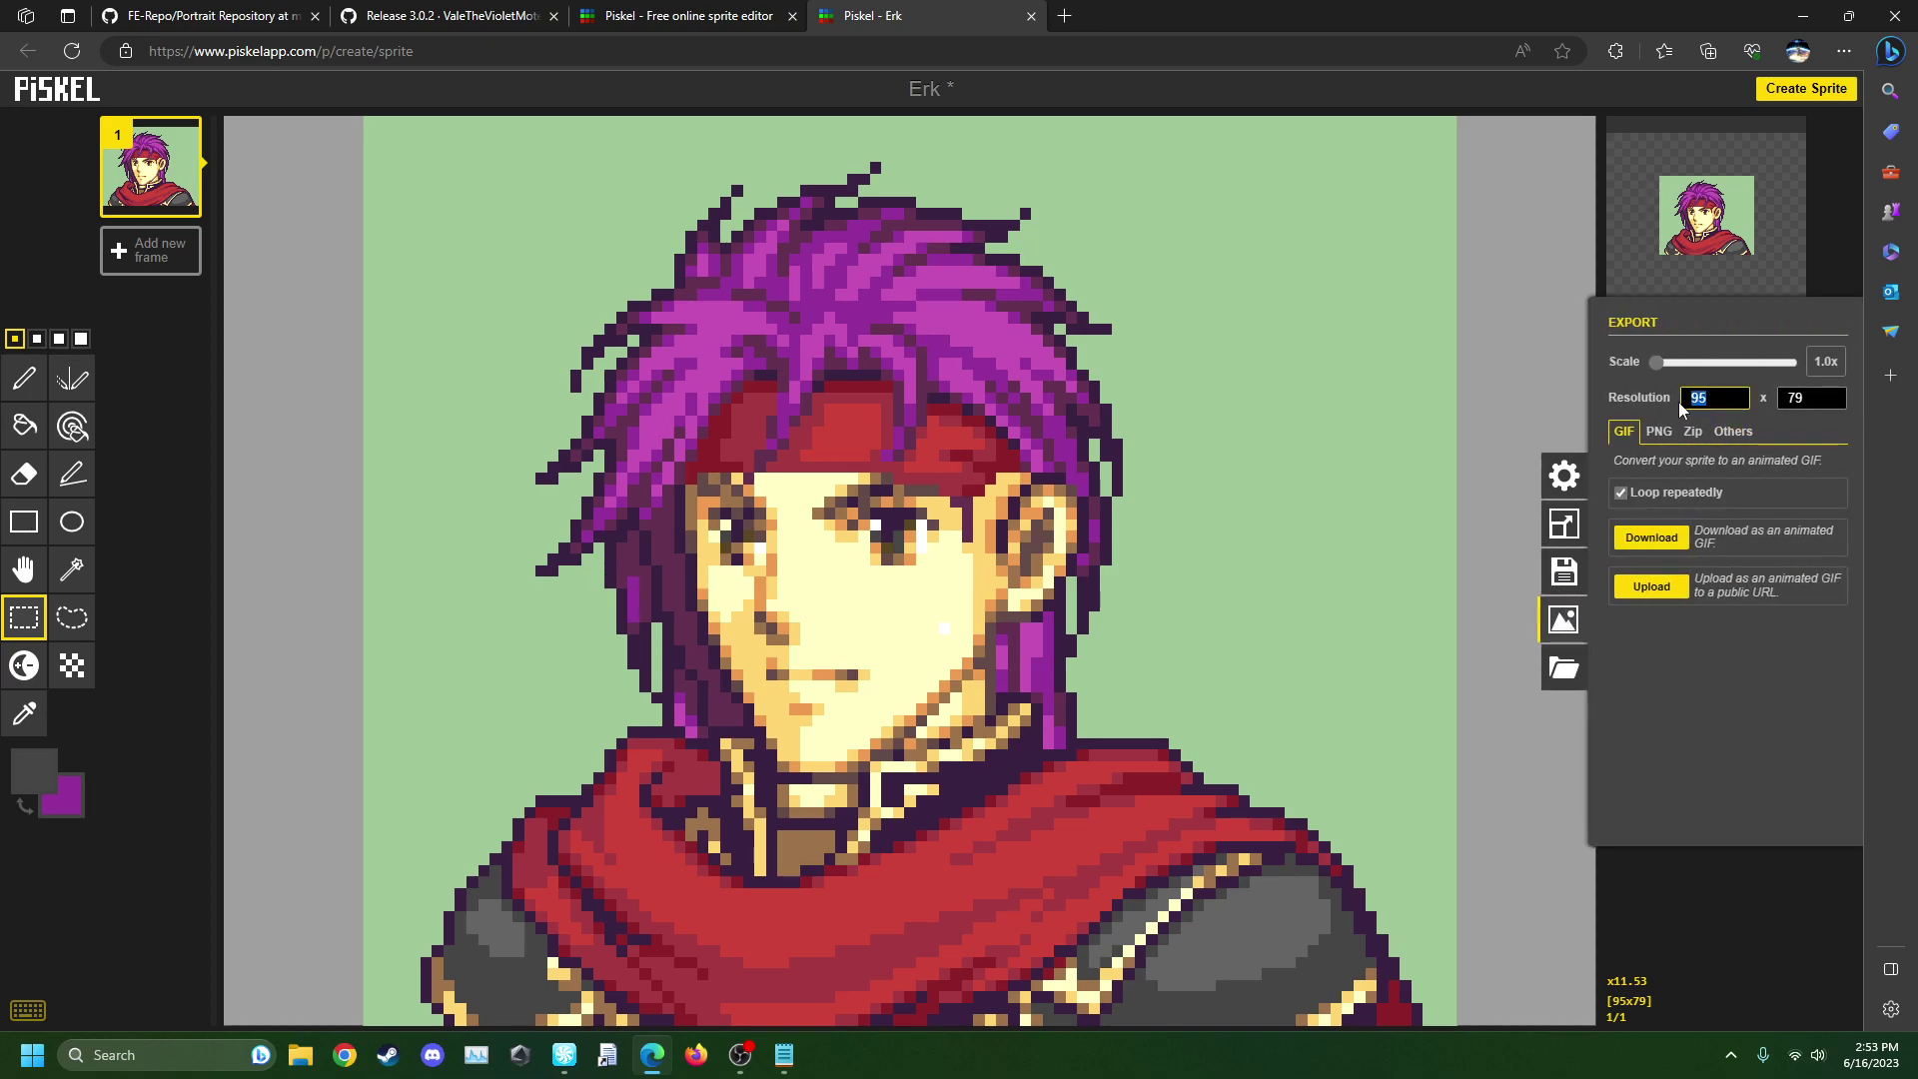
text(43)
click(1658, 430)
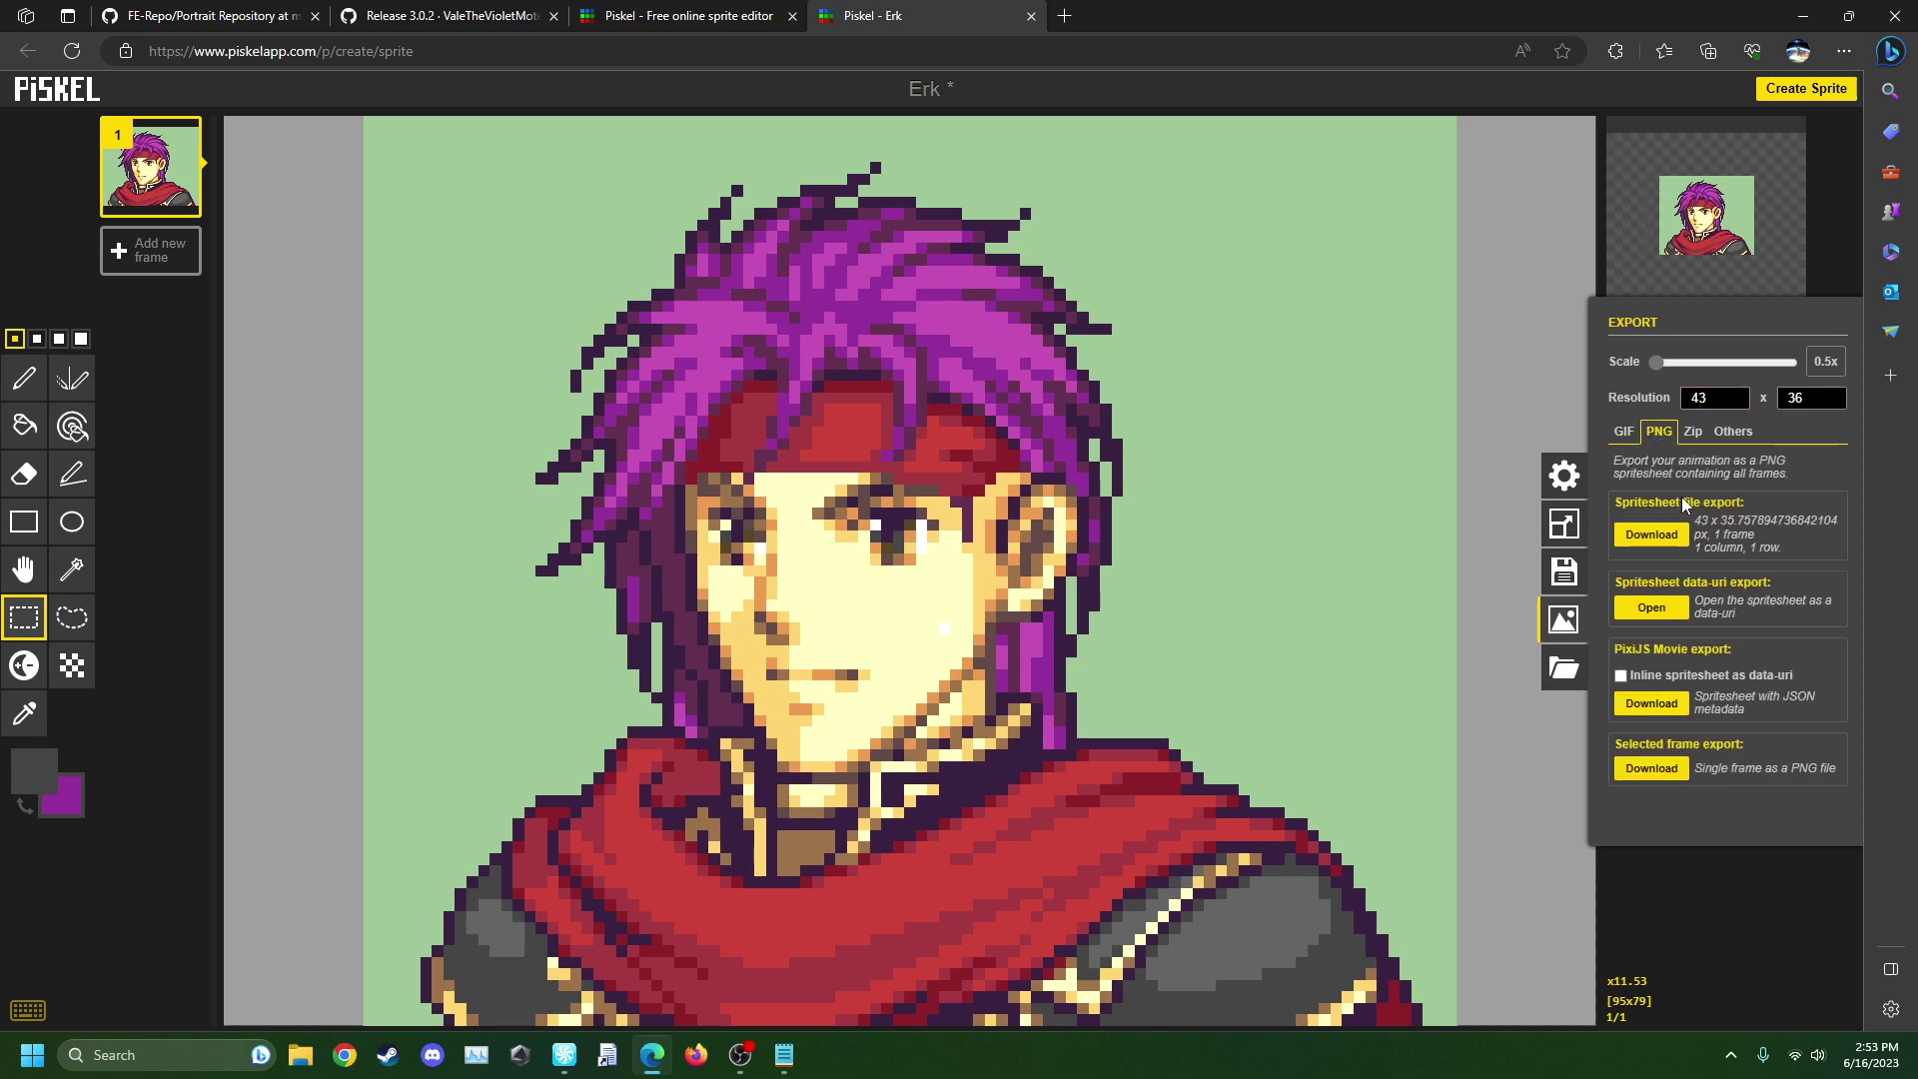
click(1675, 537)
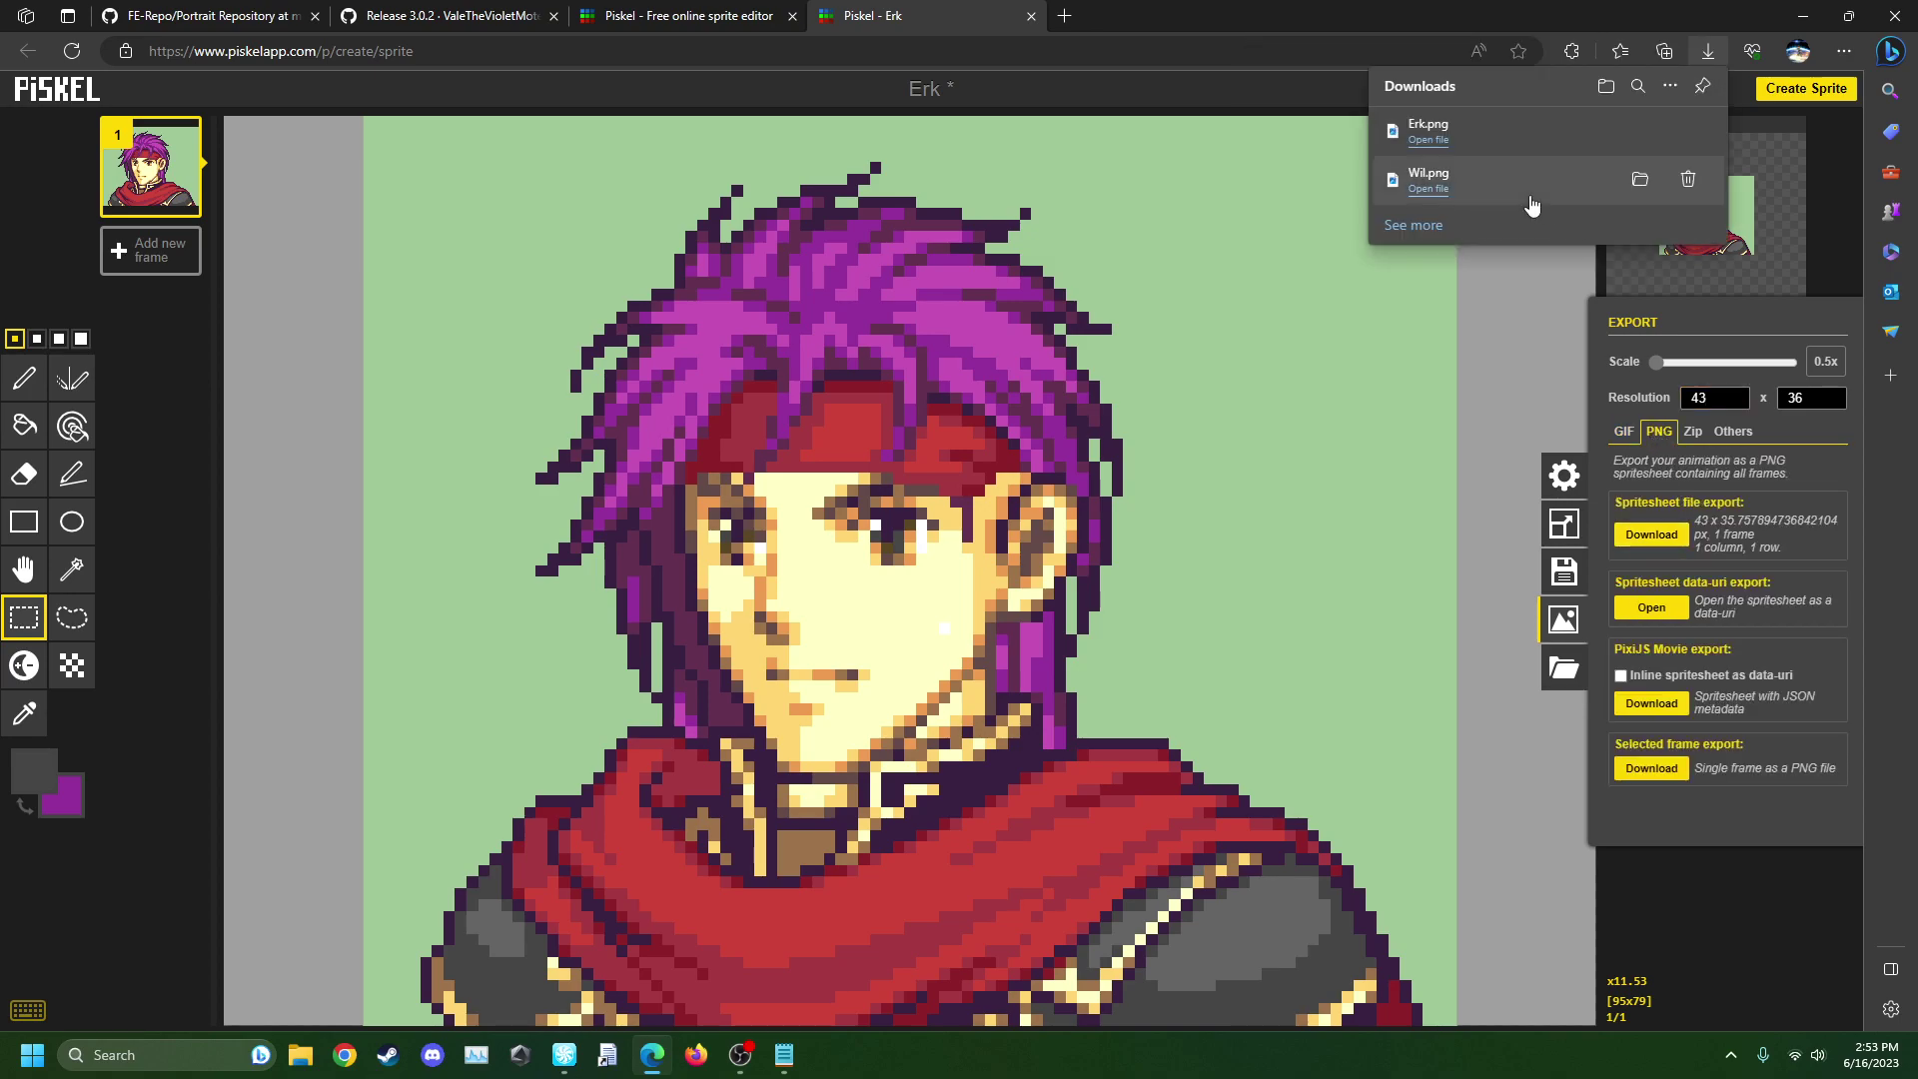
- Shrink the browser window and copy the downloaded Erk.png onto the desktop, replacing the existing file
drag(1179, 20, 1322, 48)
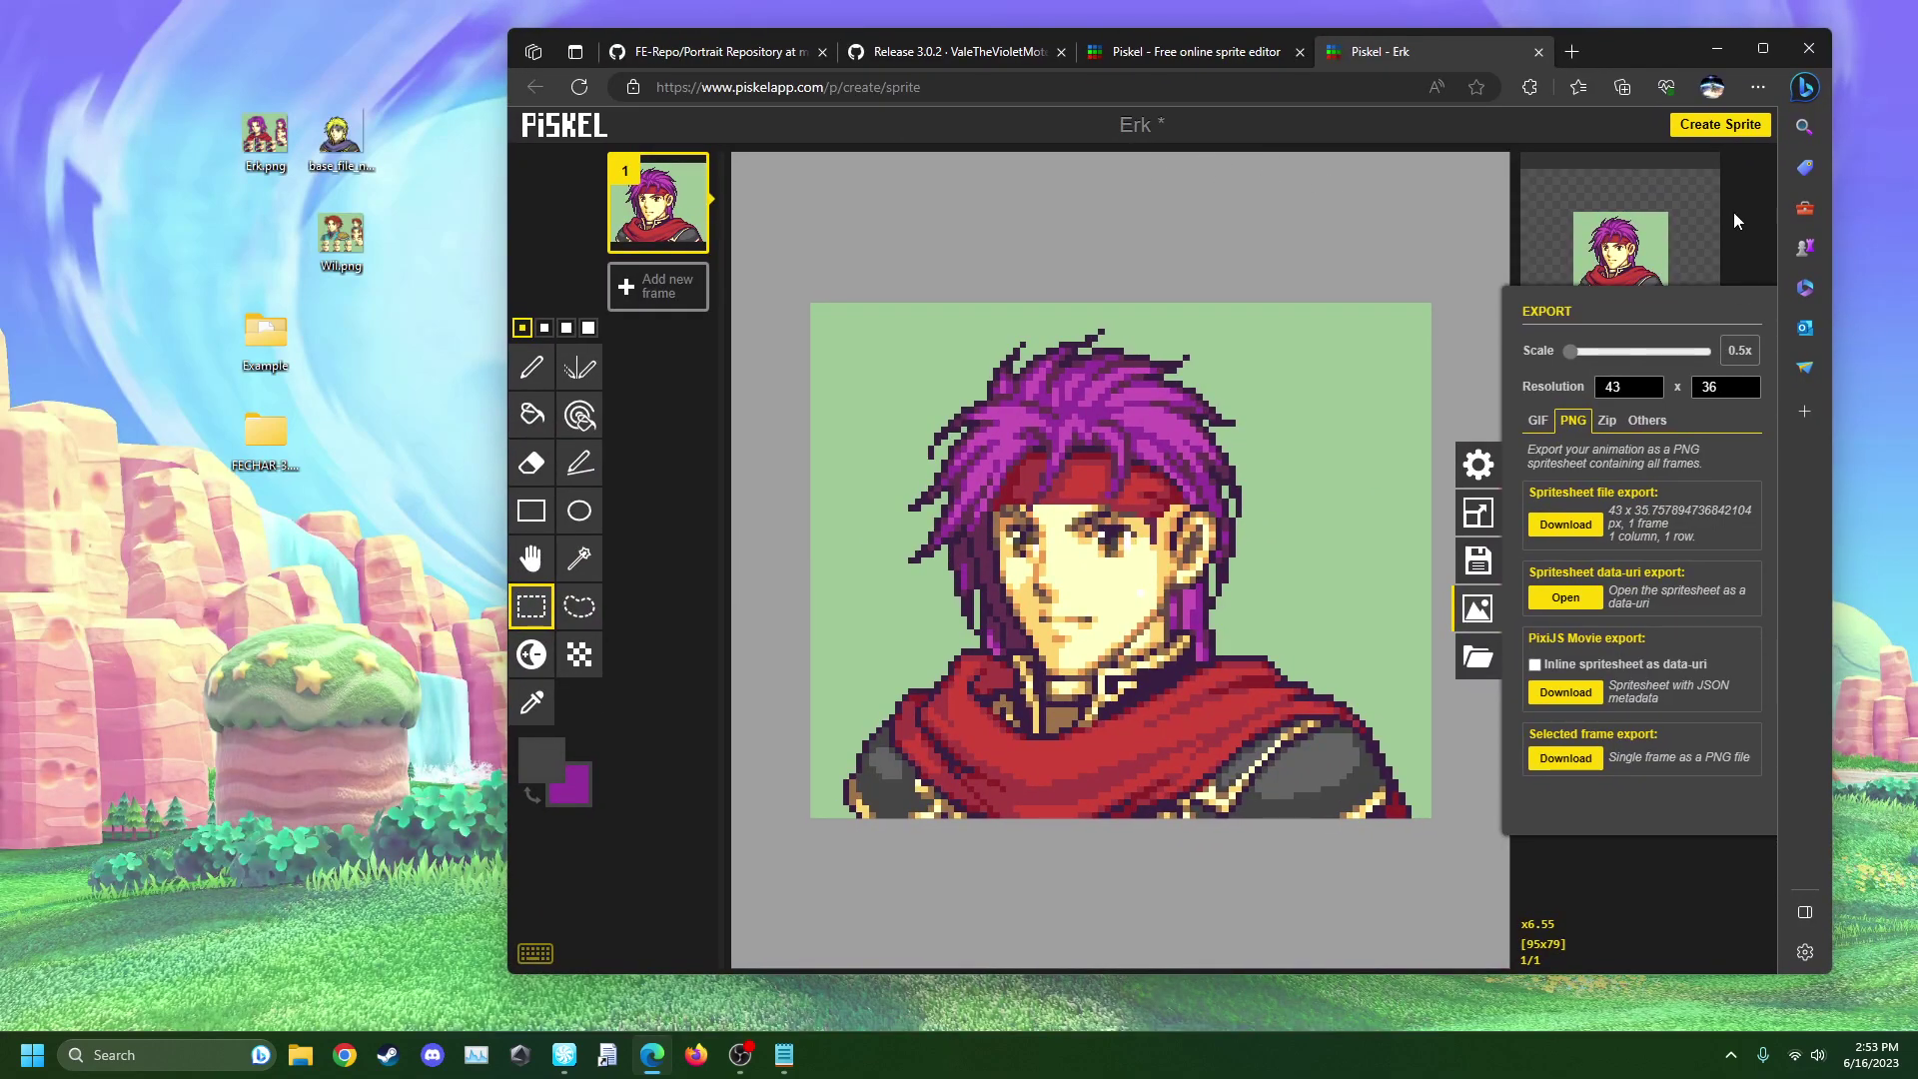
click(1756, 88)
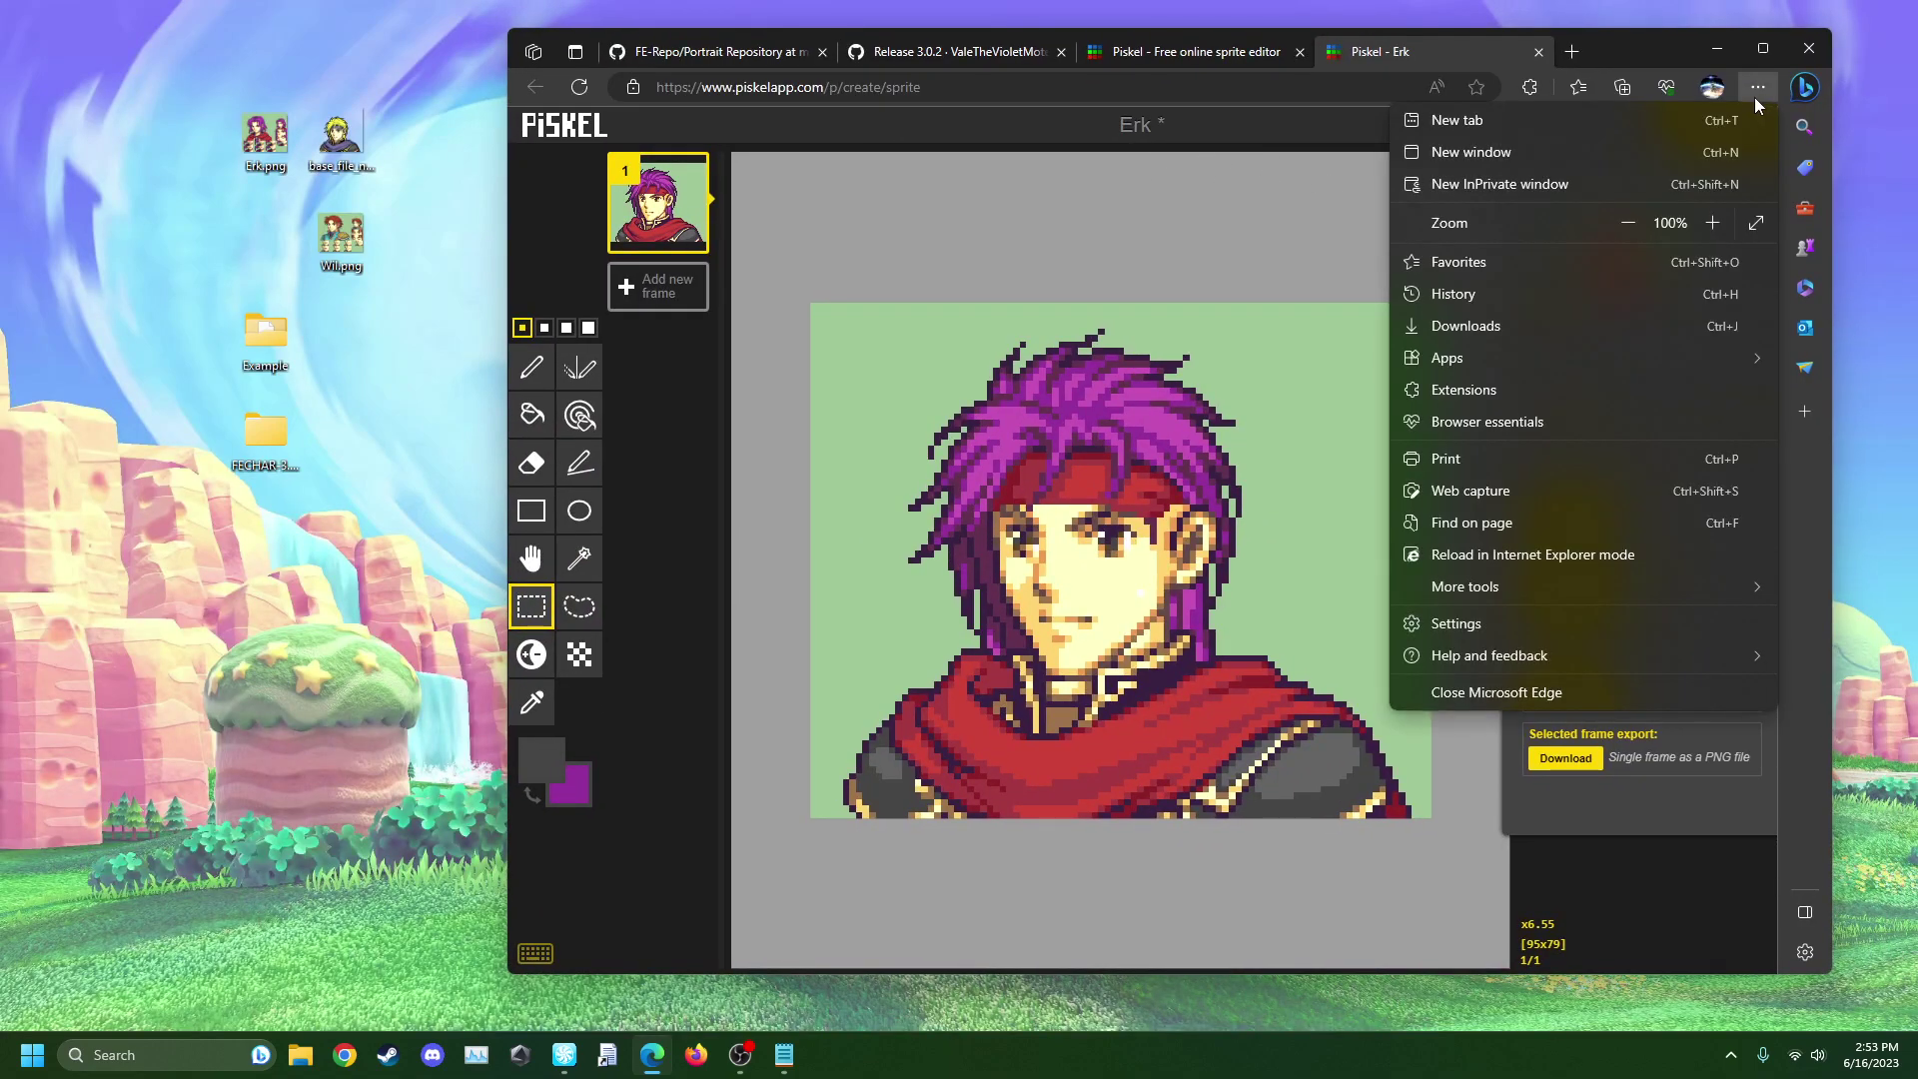
click(1489, 327)
drag(1351, 186, 320, 629)
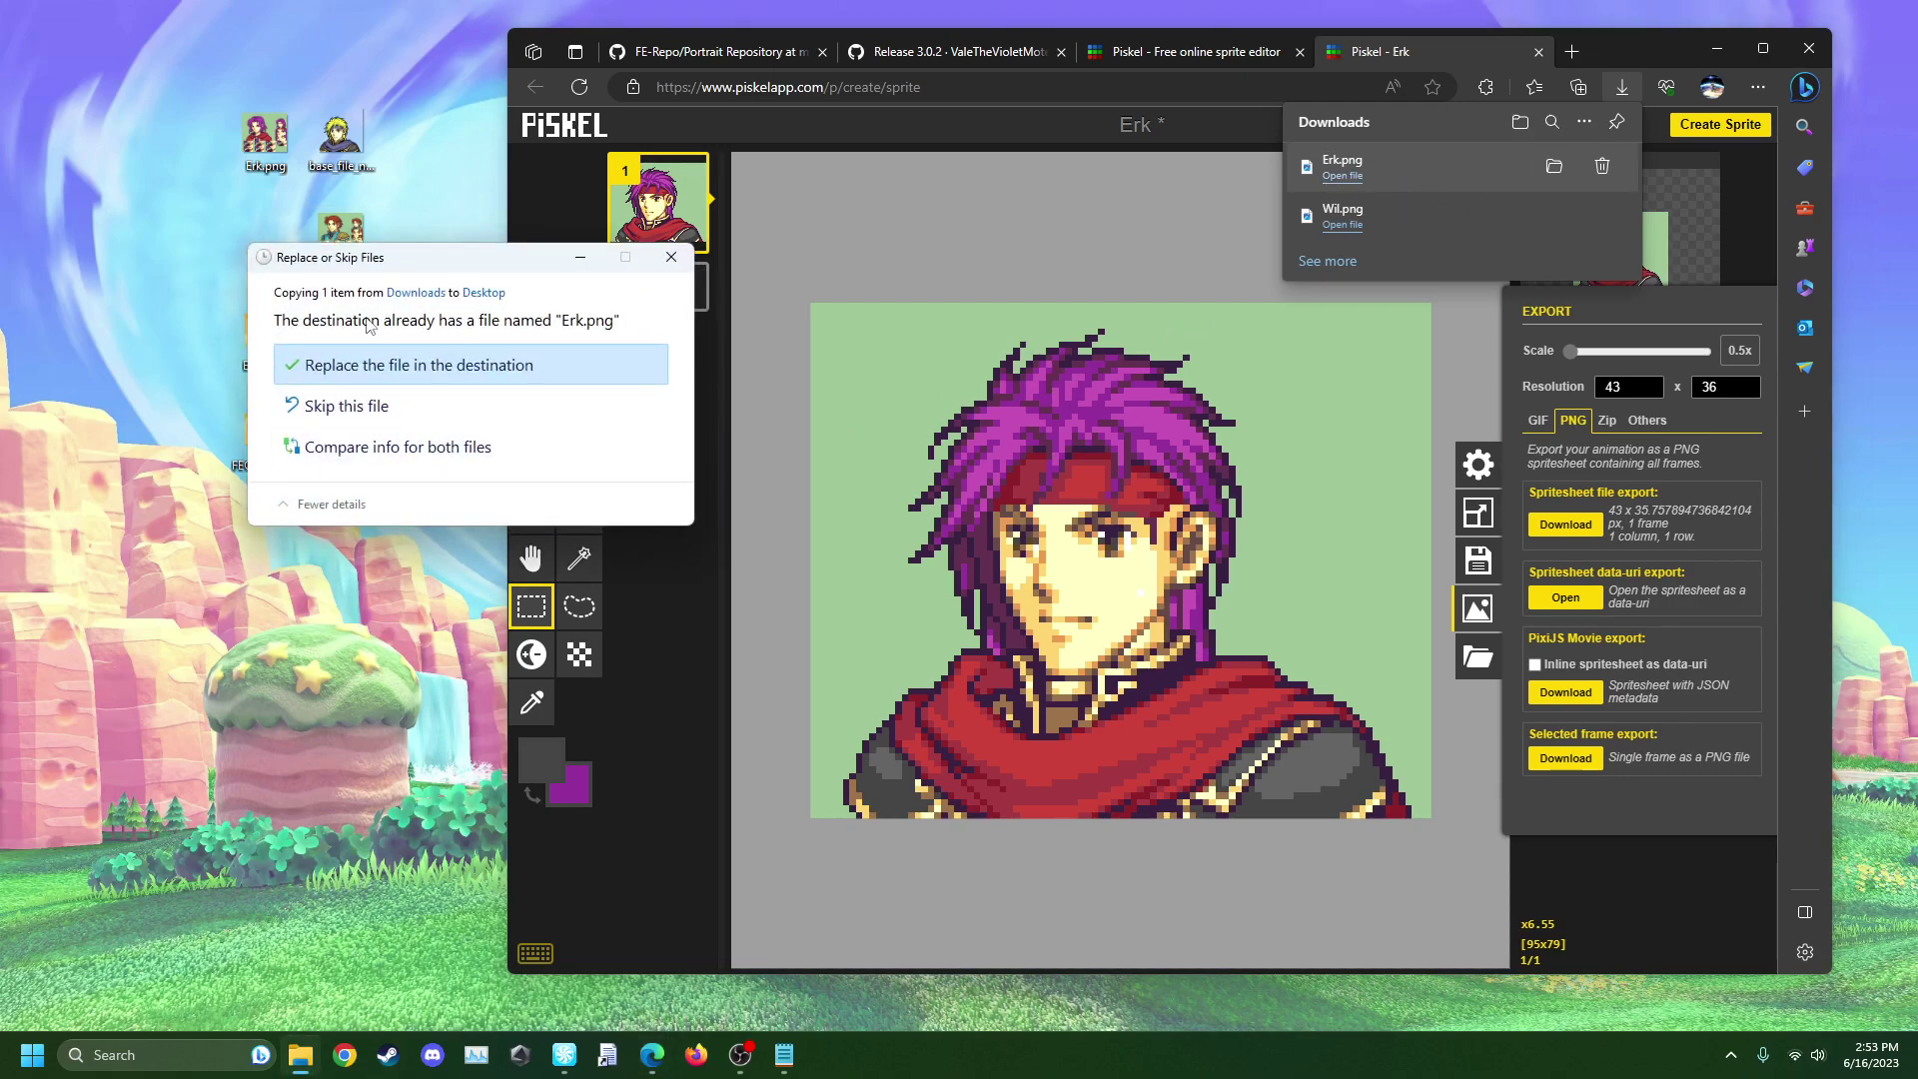
click(410, 361)
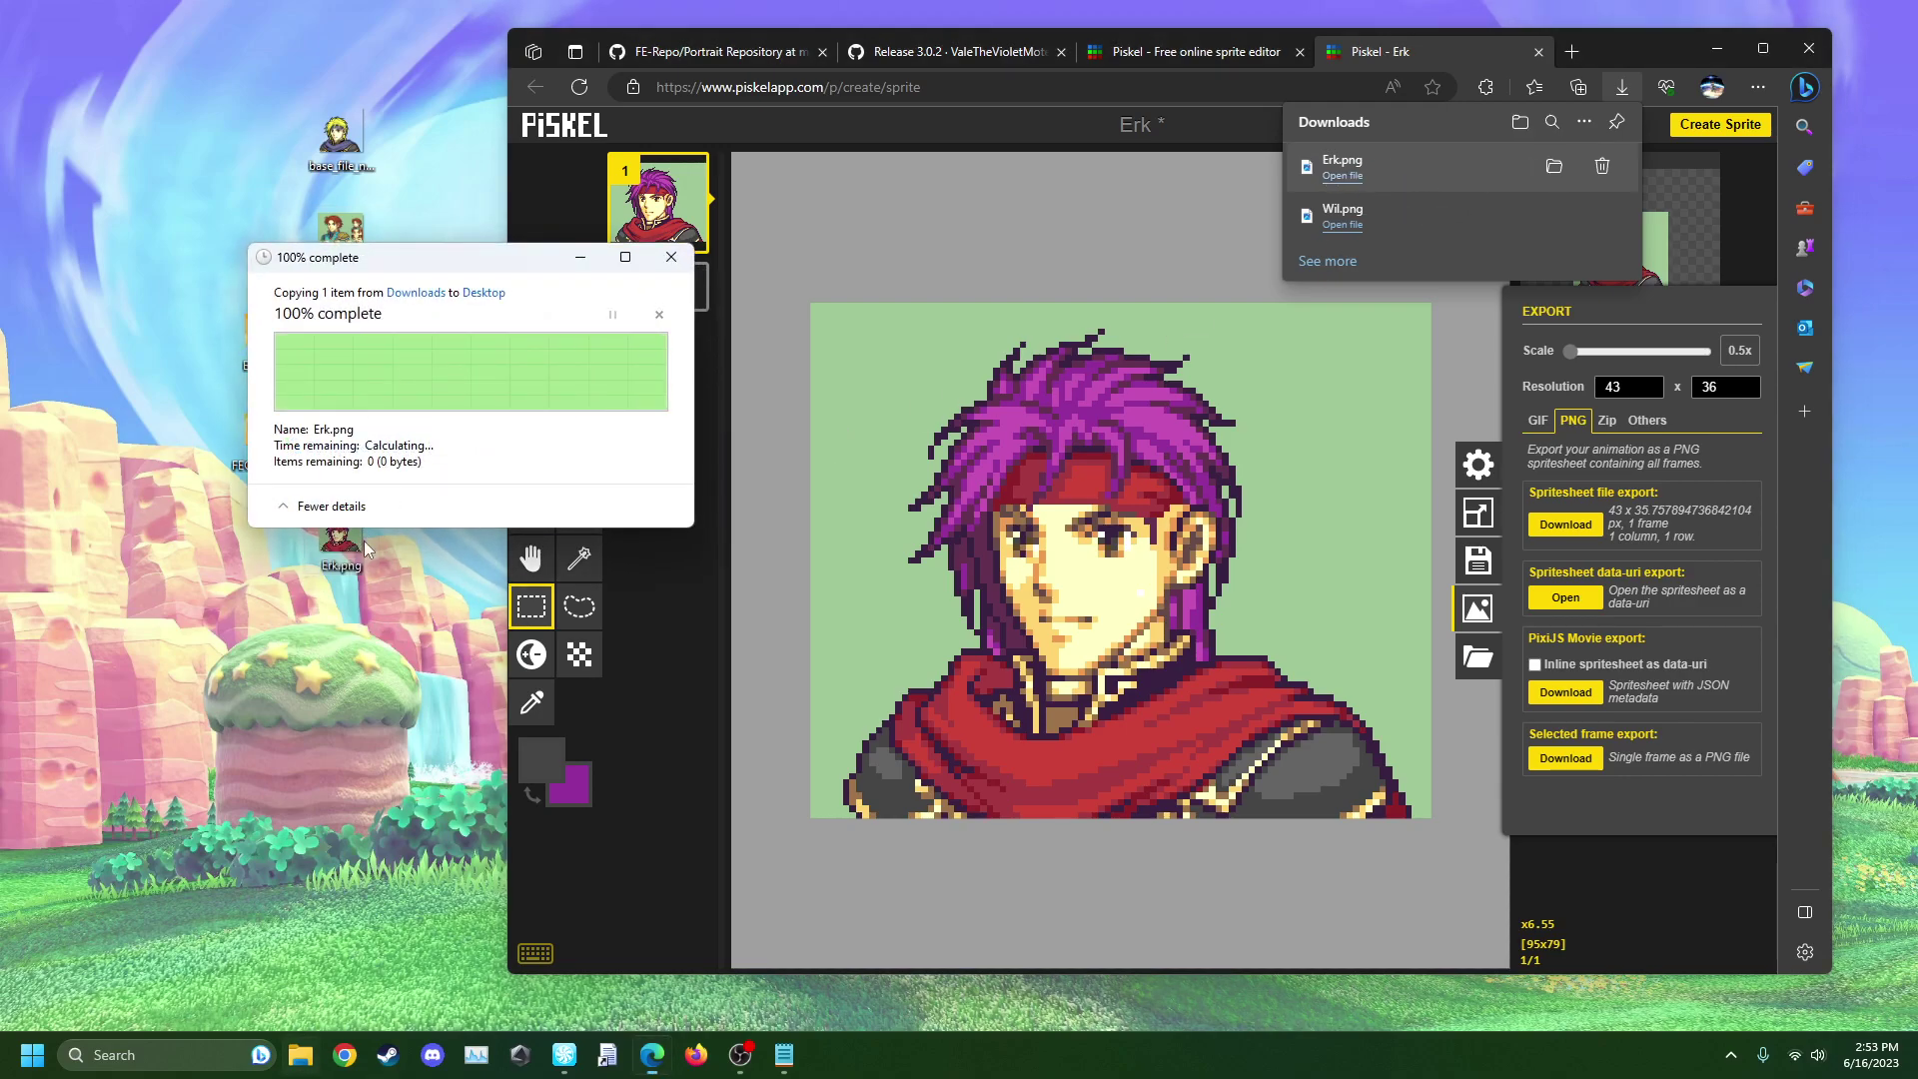
- Undo the crop to restore Erk's full 128x112 sheet, and import the shrunken Erk.png into a new frame 2
click(1207, 228)
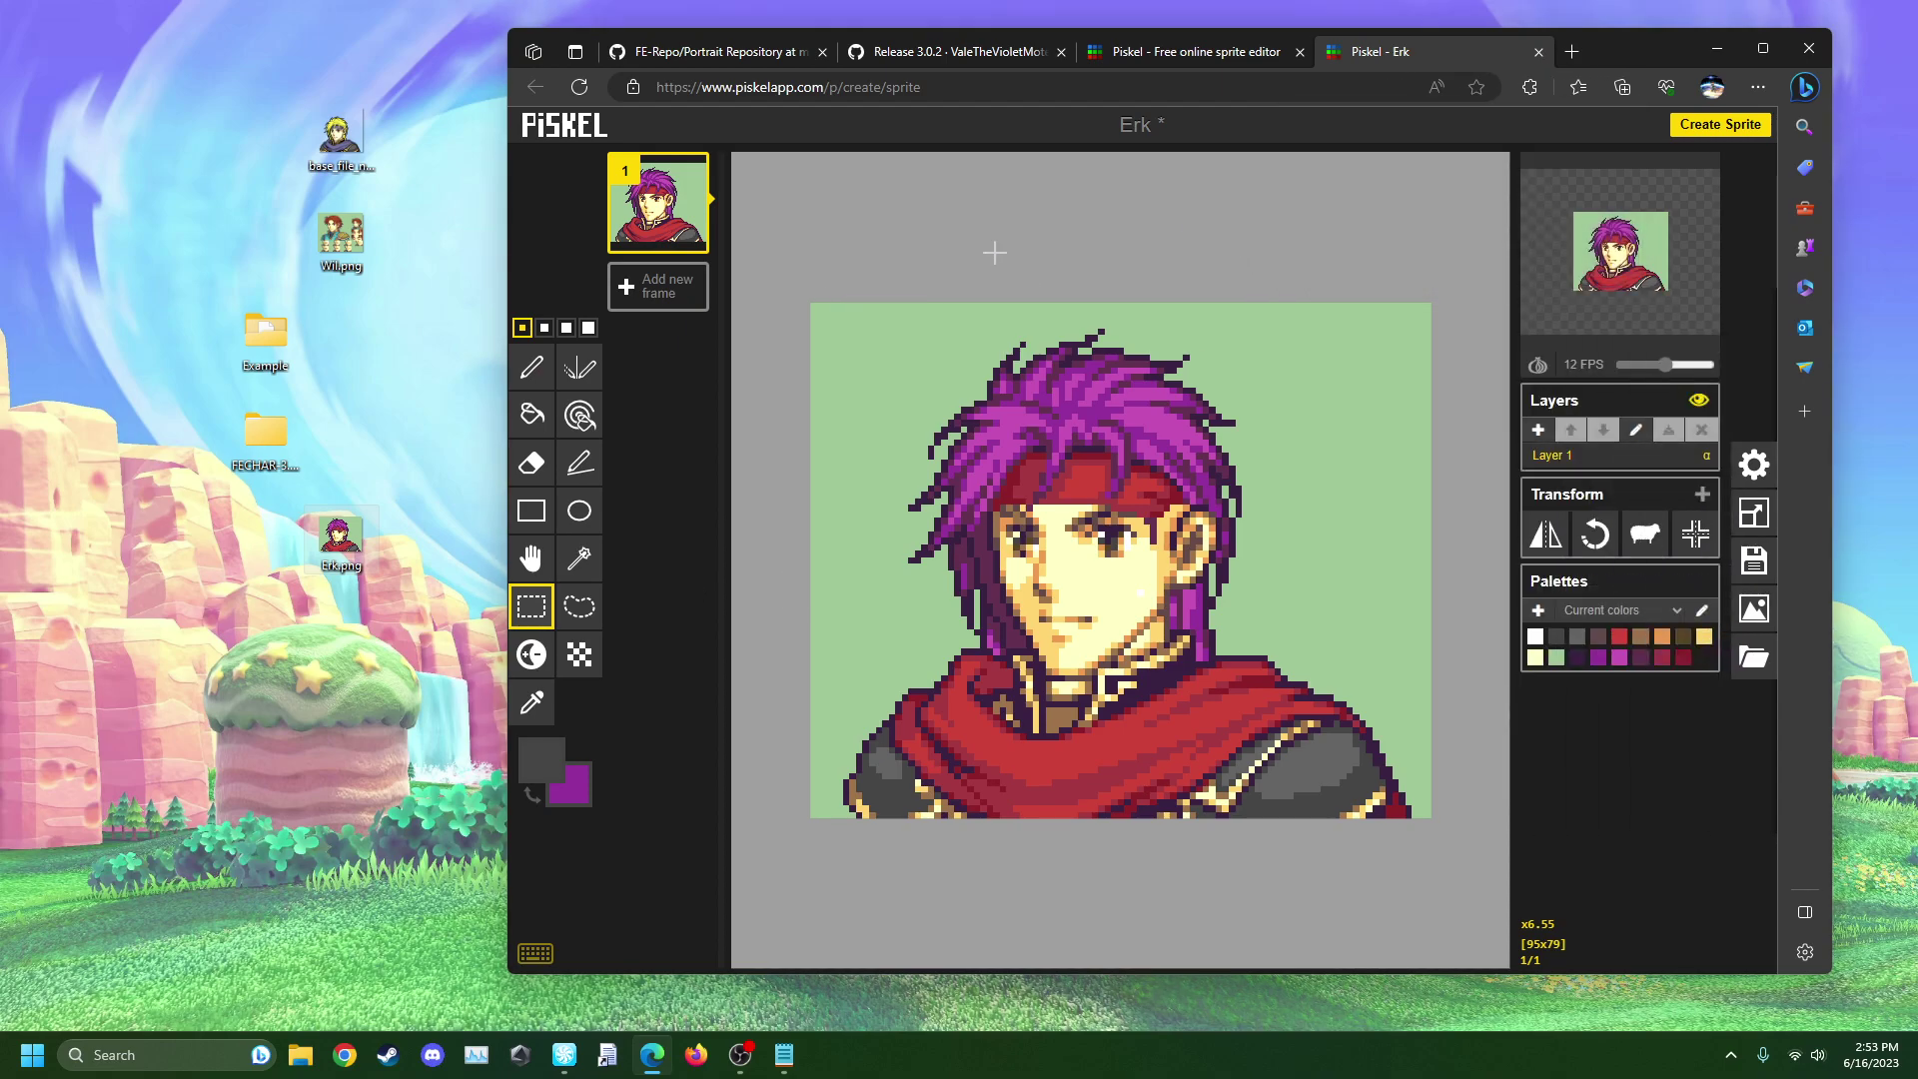
click(659, 297)
drag(340, 540, 1044, 599)
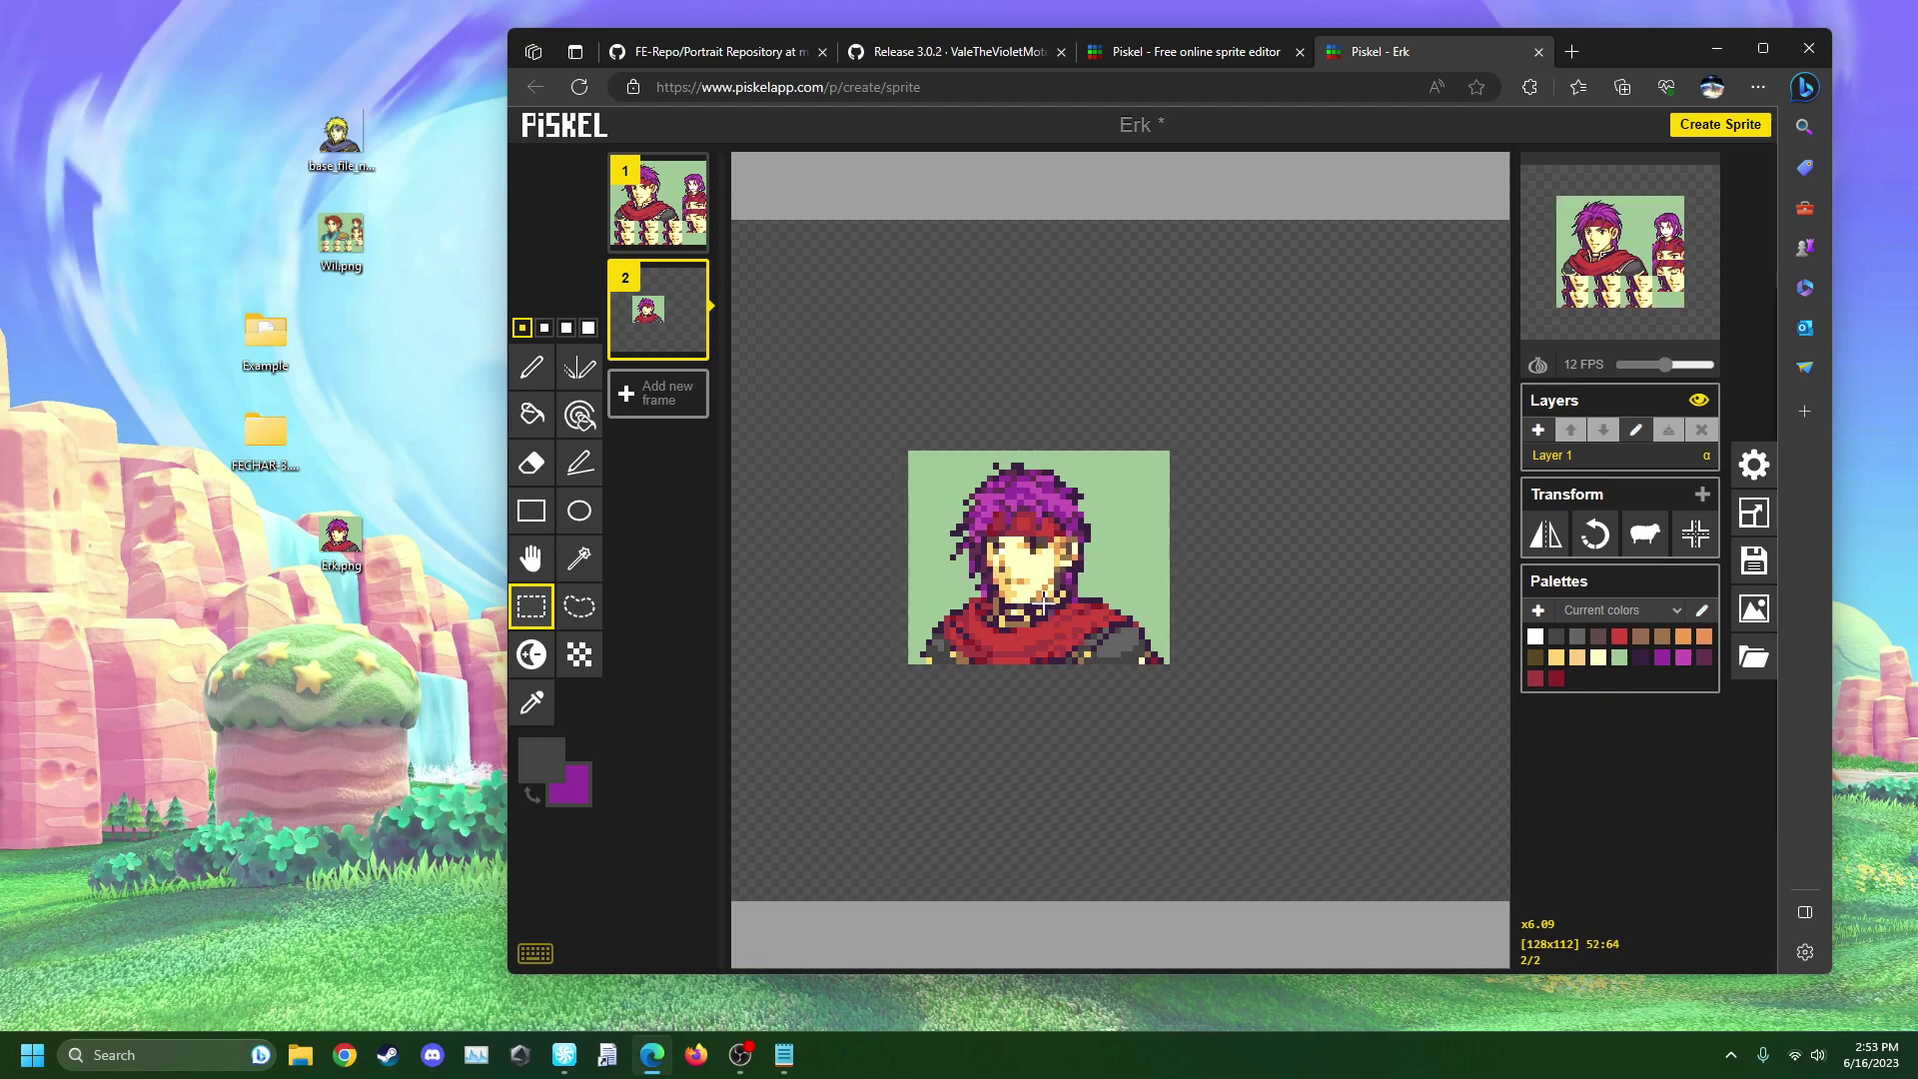
- Copy the small portrait from frame 2 and place it over the old mini portrait in frame 1
scroll(1044, 605, up, 3)
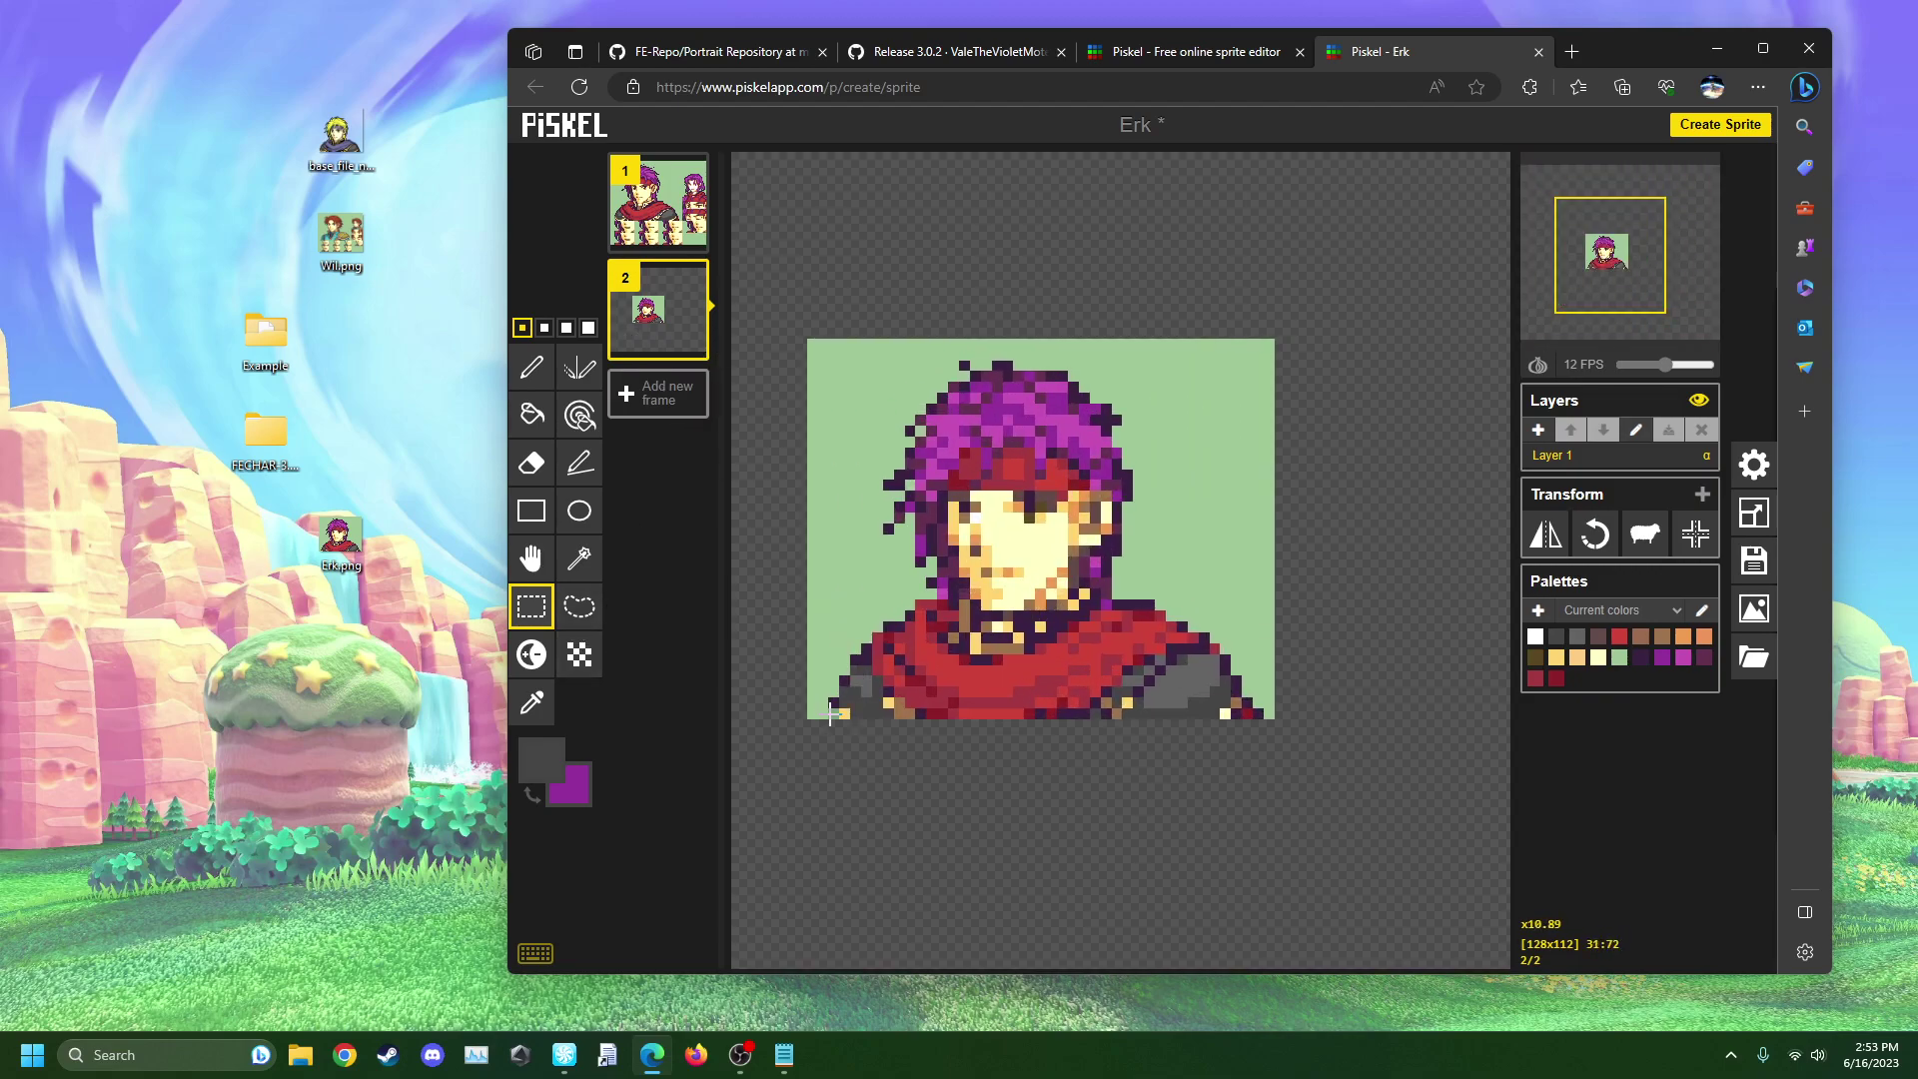
drag(840, 715, 1255, 370)
click(651, 212)
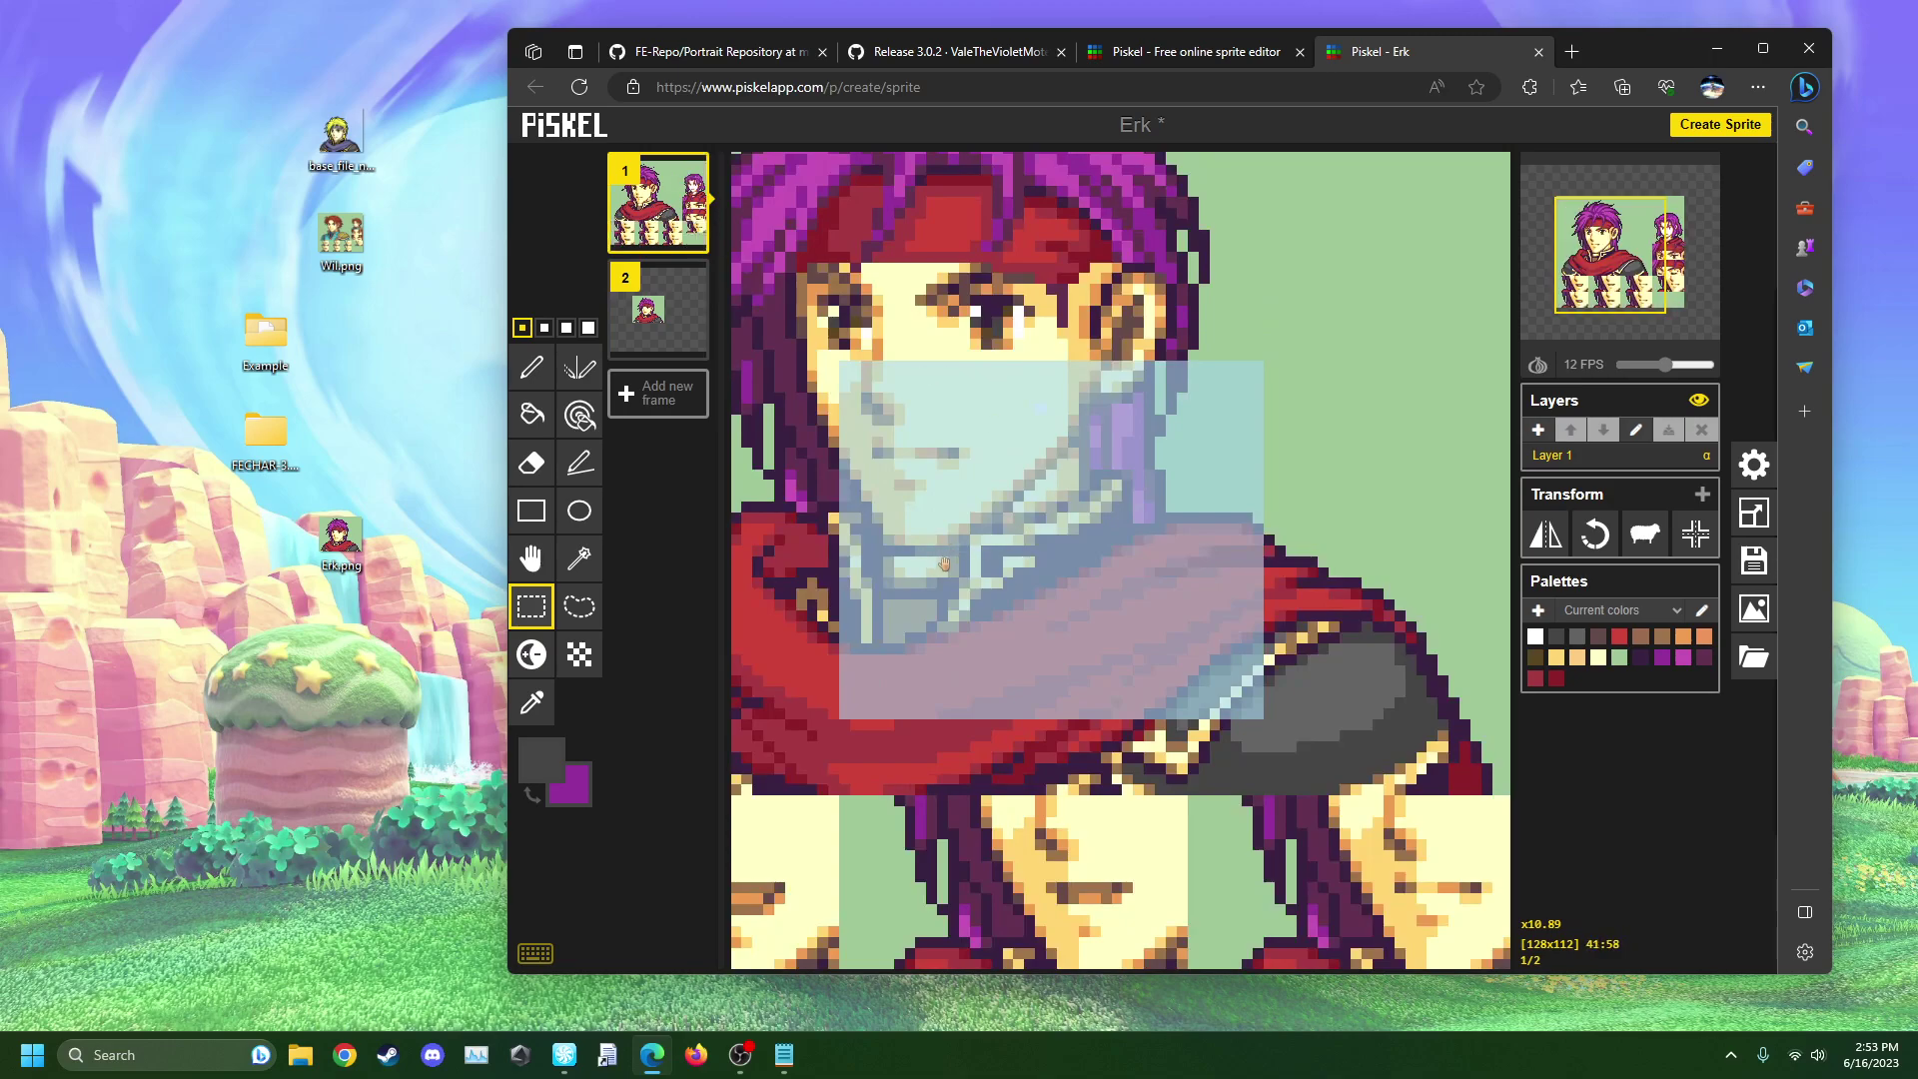
scroll(1296, 503, down, 5)
drag(1296, 502, 1319, 499)
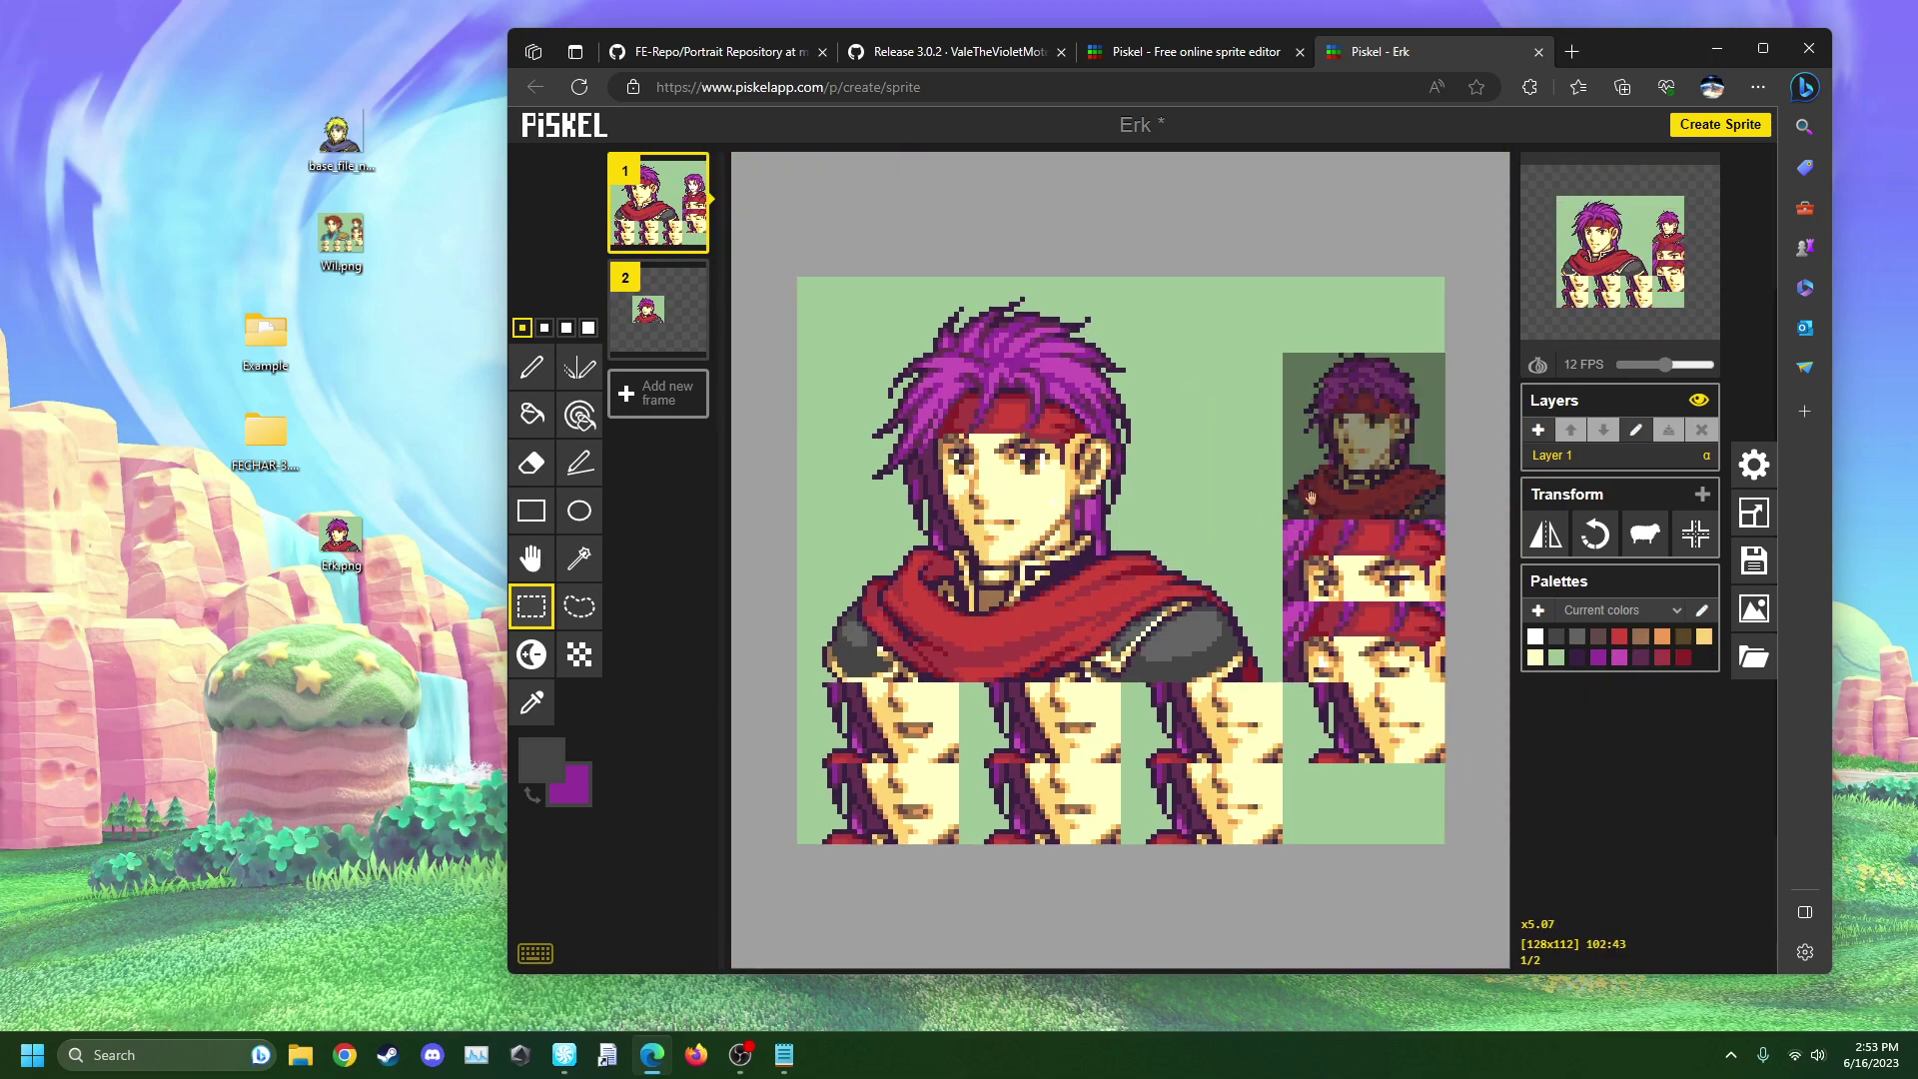
click(1220, 431)
- Sample the dark purple outline color and draw missing outline pixels along the mini portrait's left shoulder and left hair edge
scroll(1335, 401, up, 5)
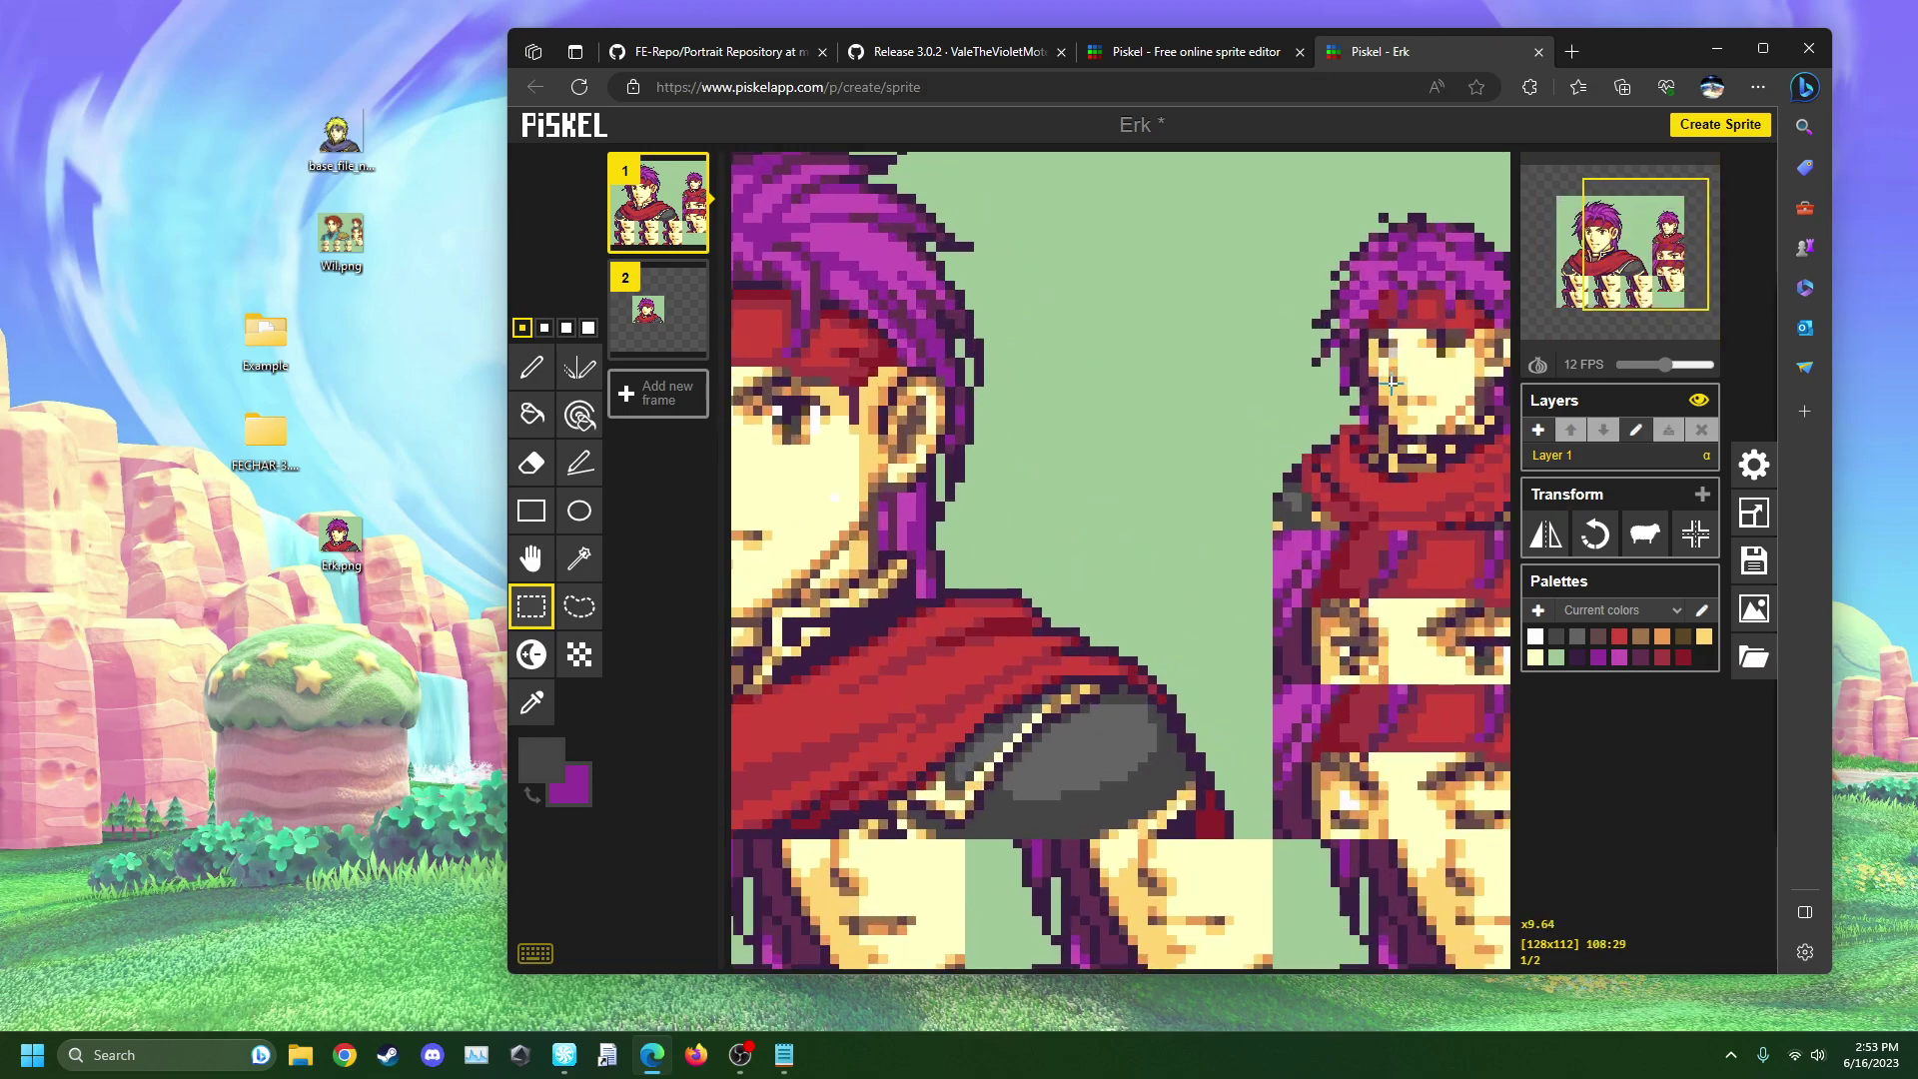
drag(1684, 235, 1695, 225)
scroll(1310, 370, up, 2)
scroll(1310, 370, up, 1)
click(531, 702)
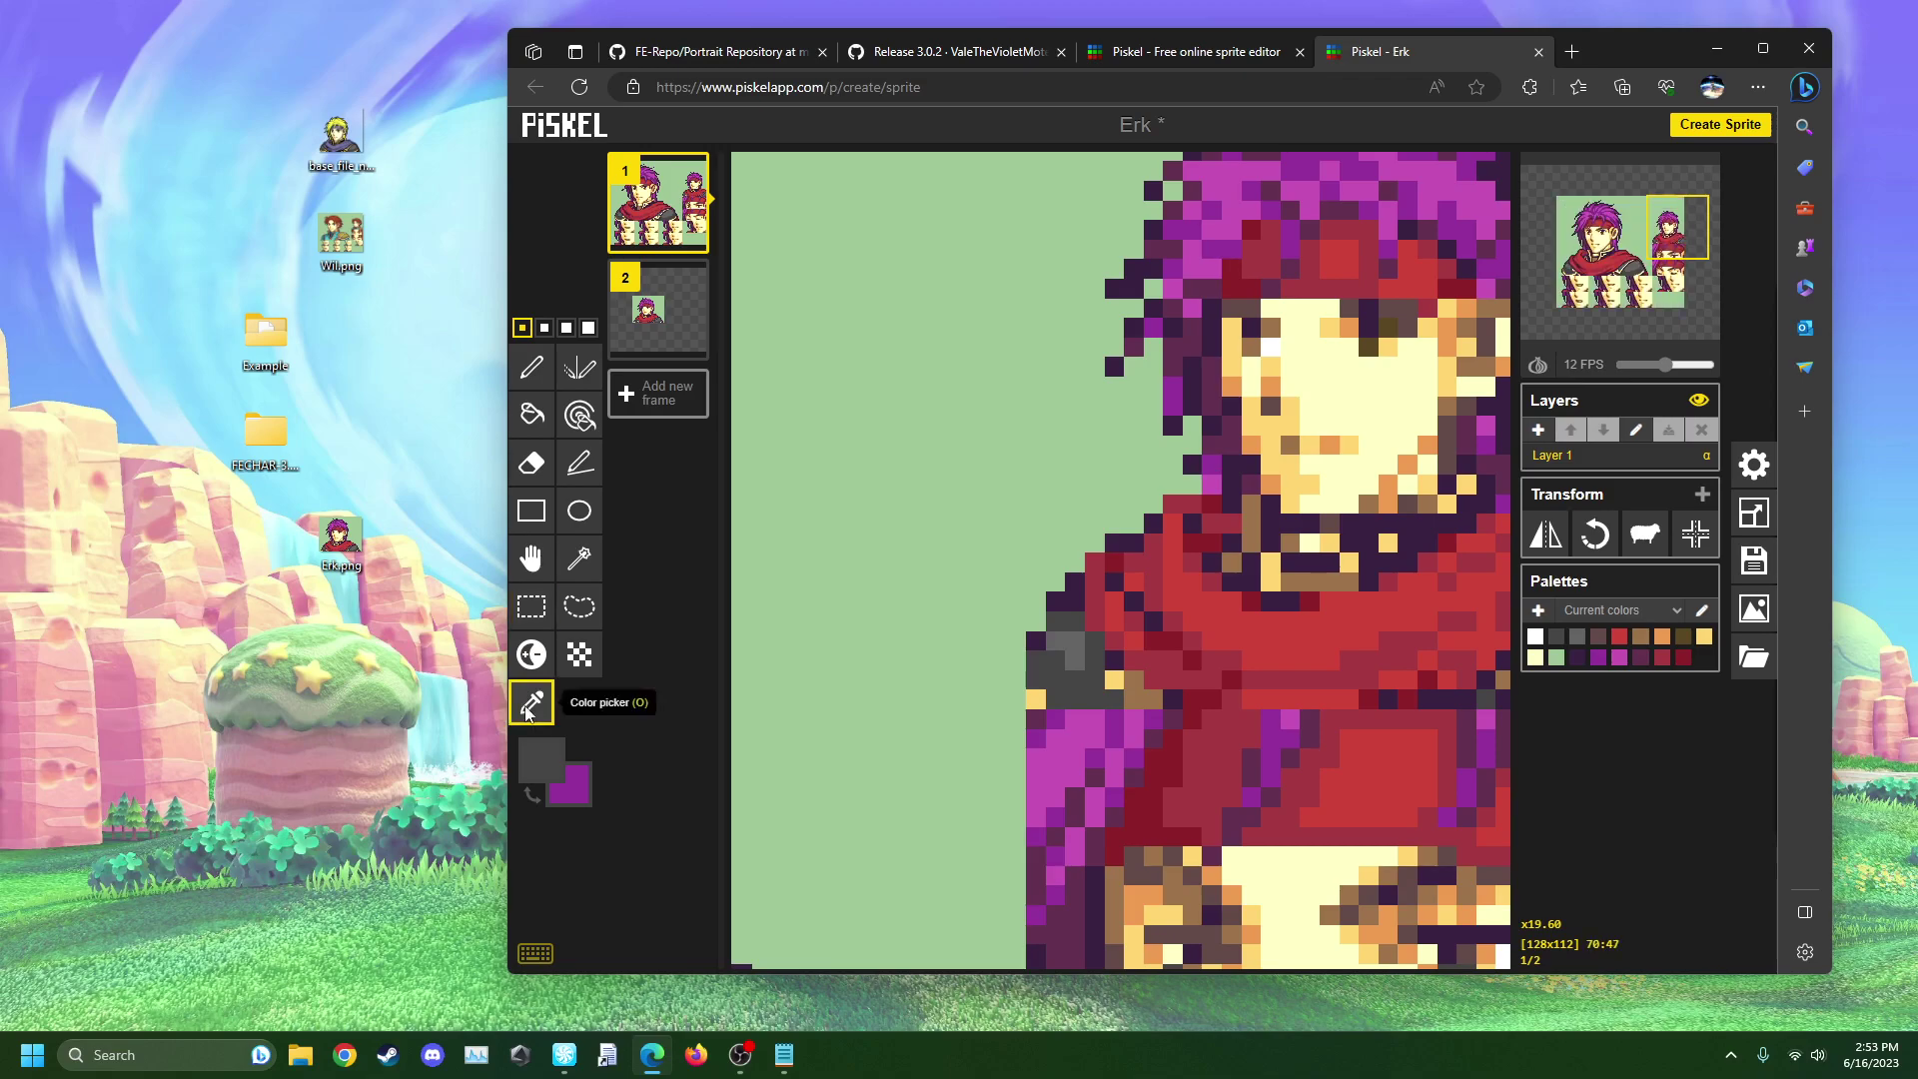
scroll(1116, 559, up, 1)
click(1119, 545)
click(531, 367)
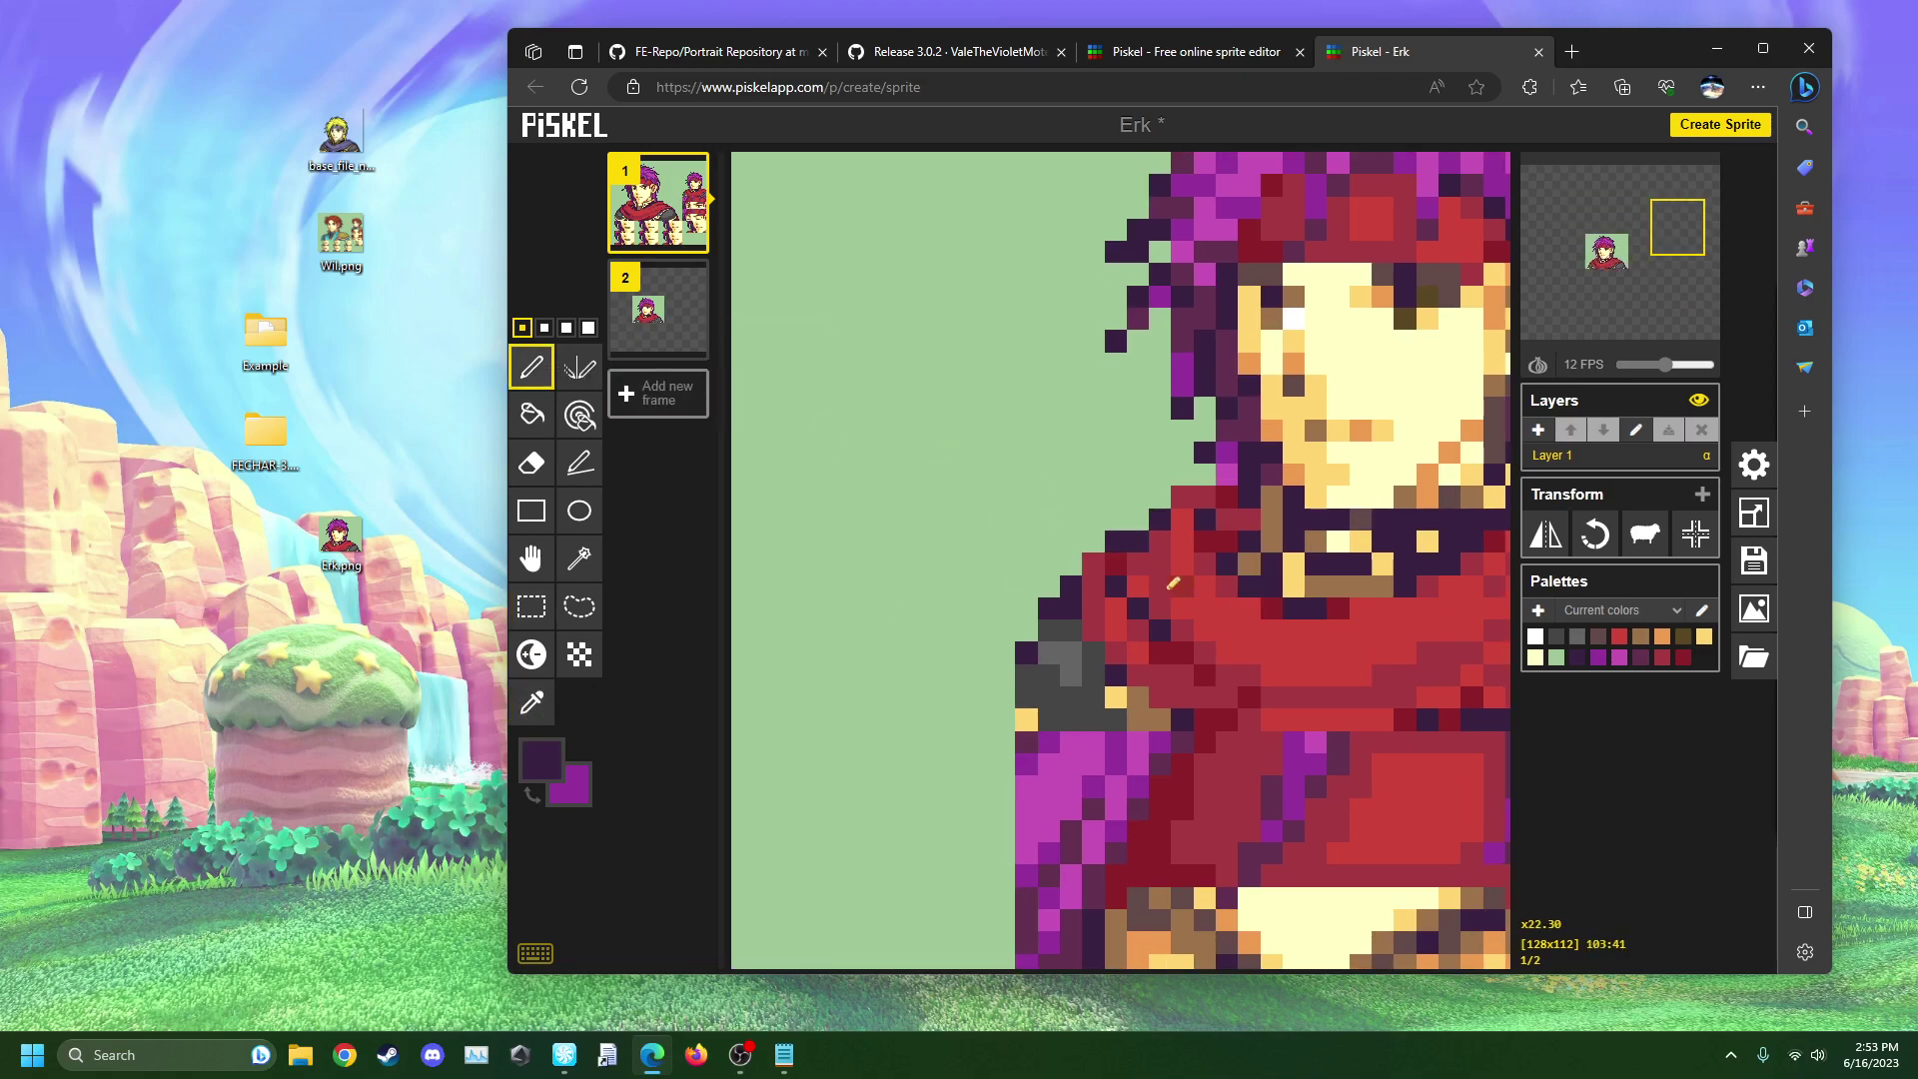
click(1035, 619)
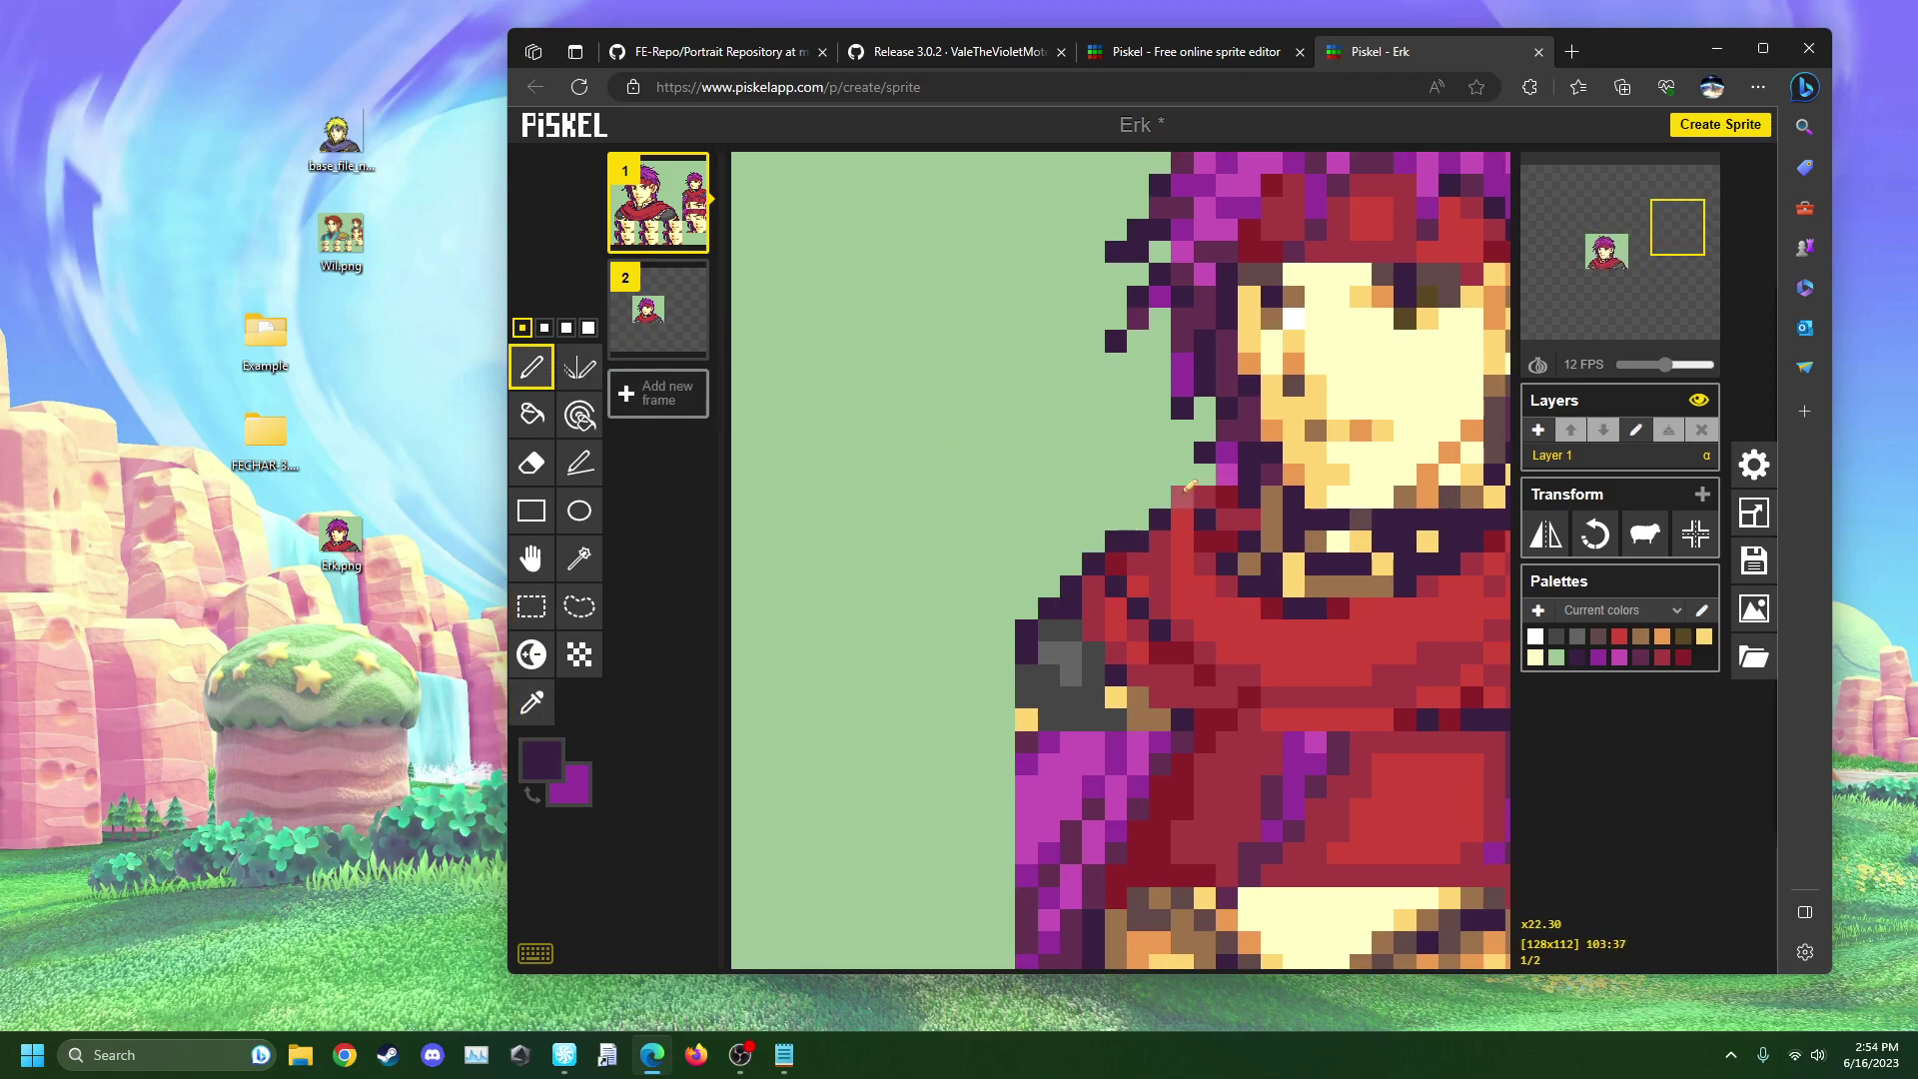
mouse_move(1159, 383)
mouse_down()
mouse_move(1160, 326)
mouse_move(1140, 321)
mouse_move(1159, 253)
mouse_up()
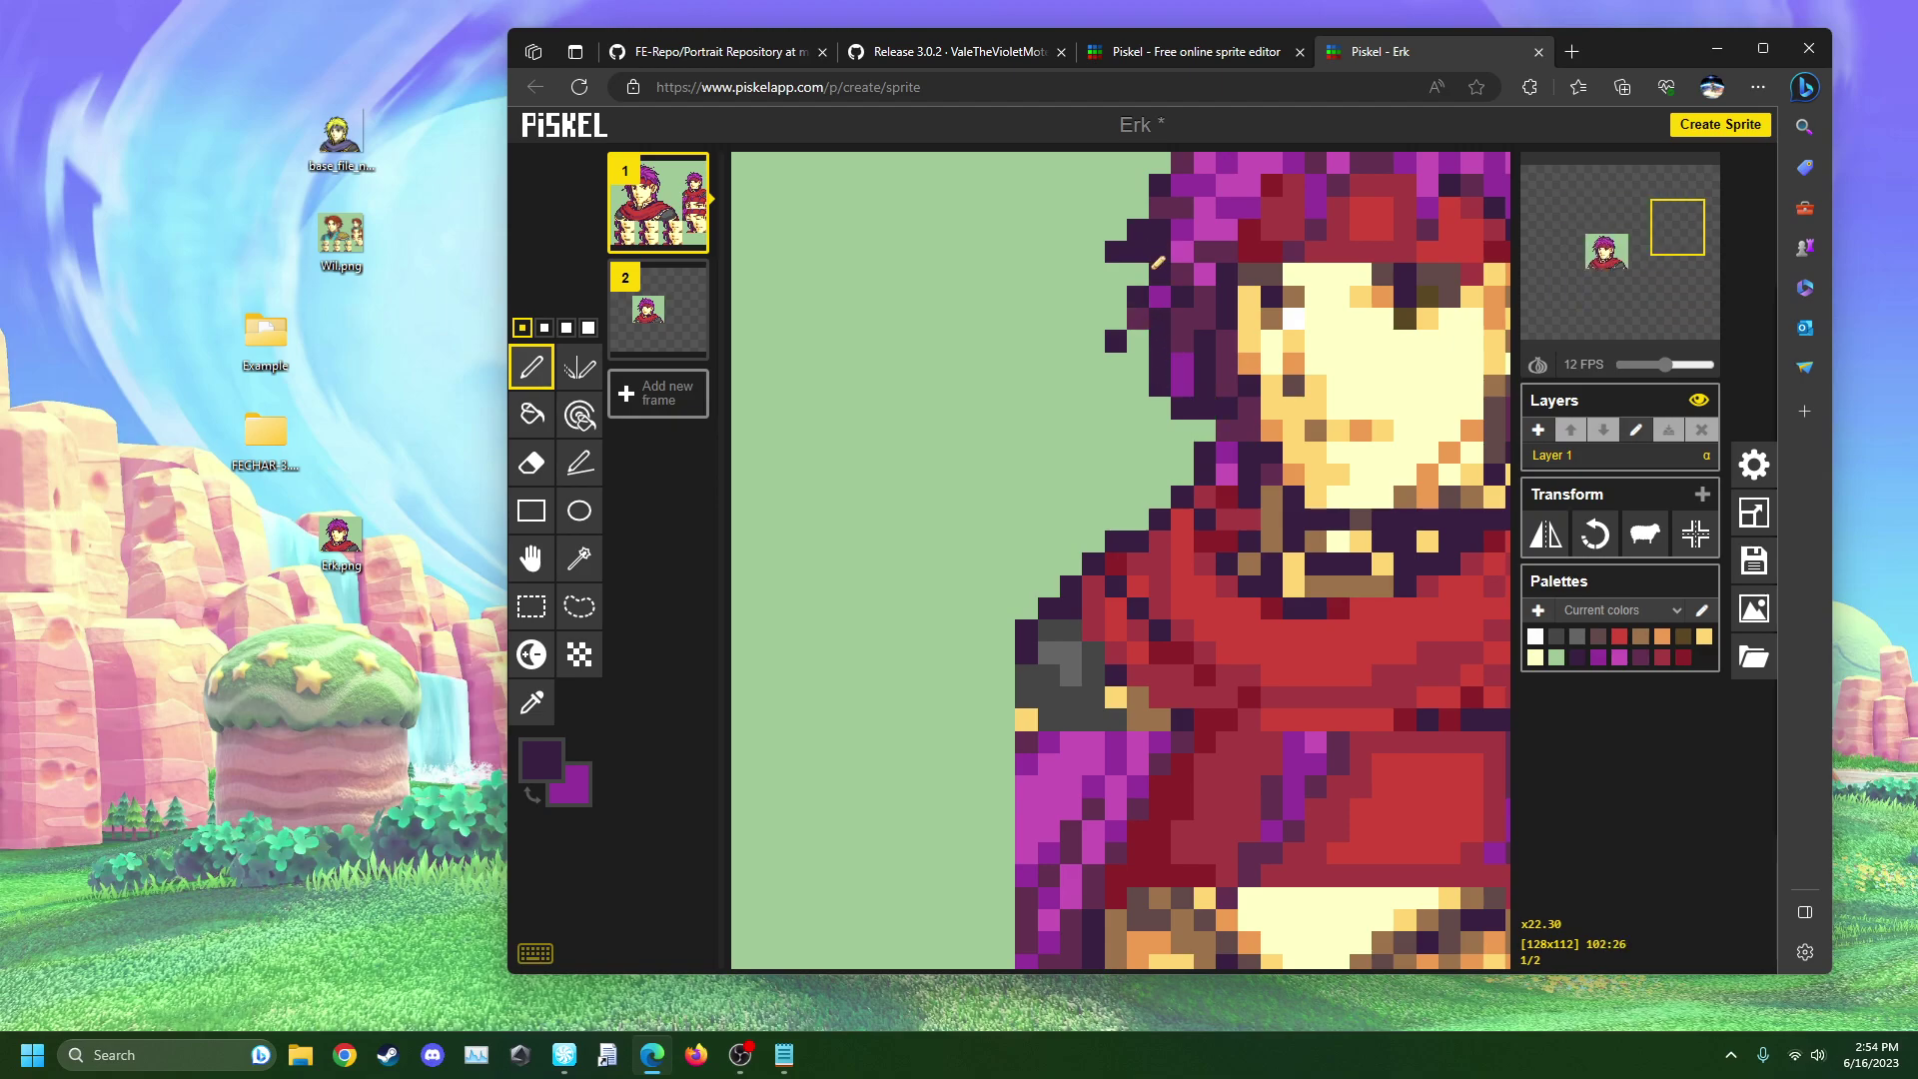
- Complete the dark purple hair outline around the upper left, top and right side of the mini portrait
scroll(1449, 260, up, 3)
drag(1624, 258, 1600, 236)
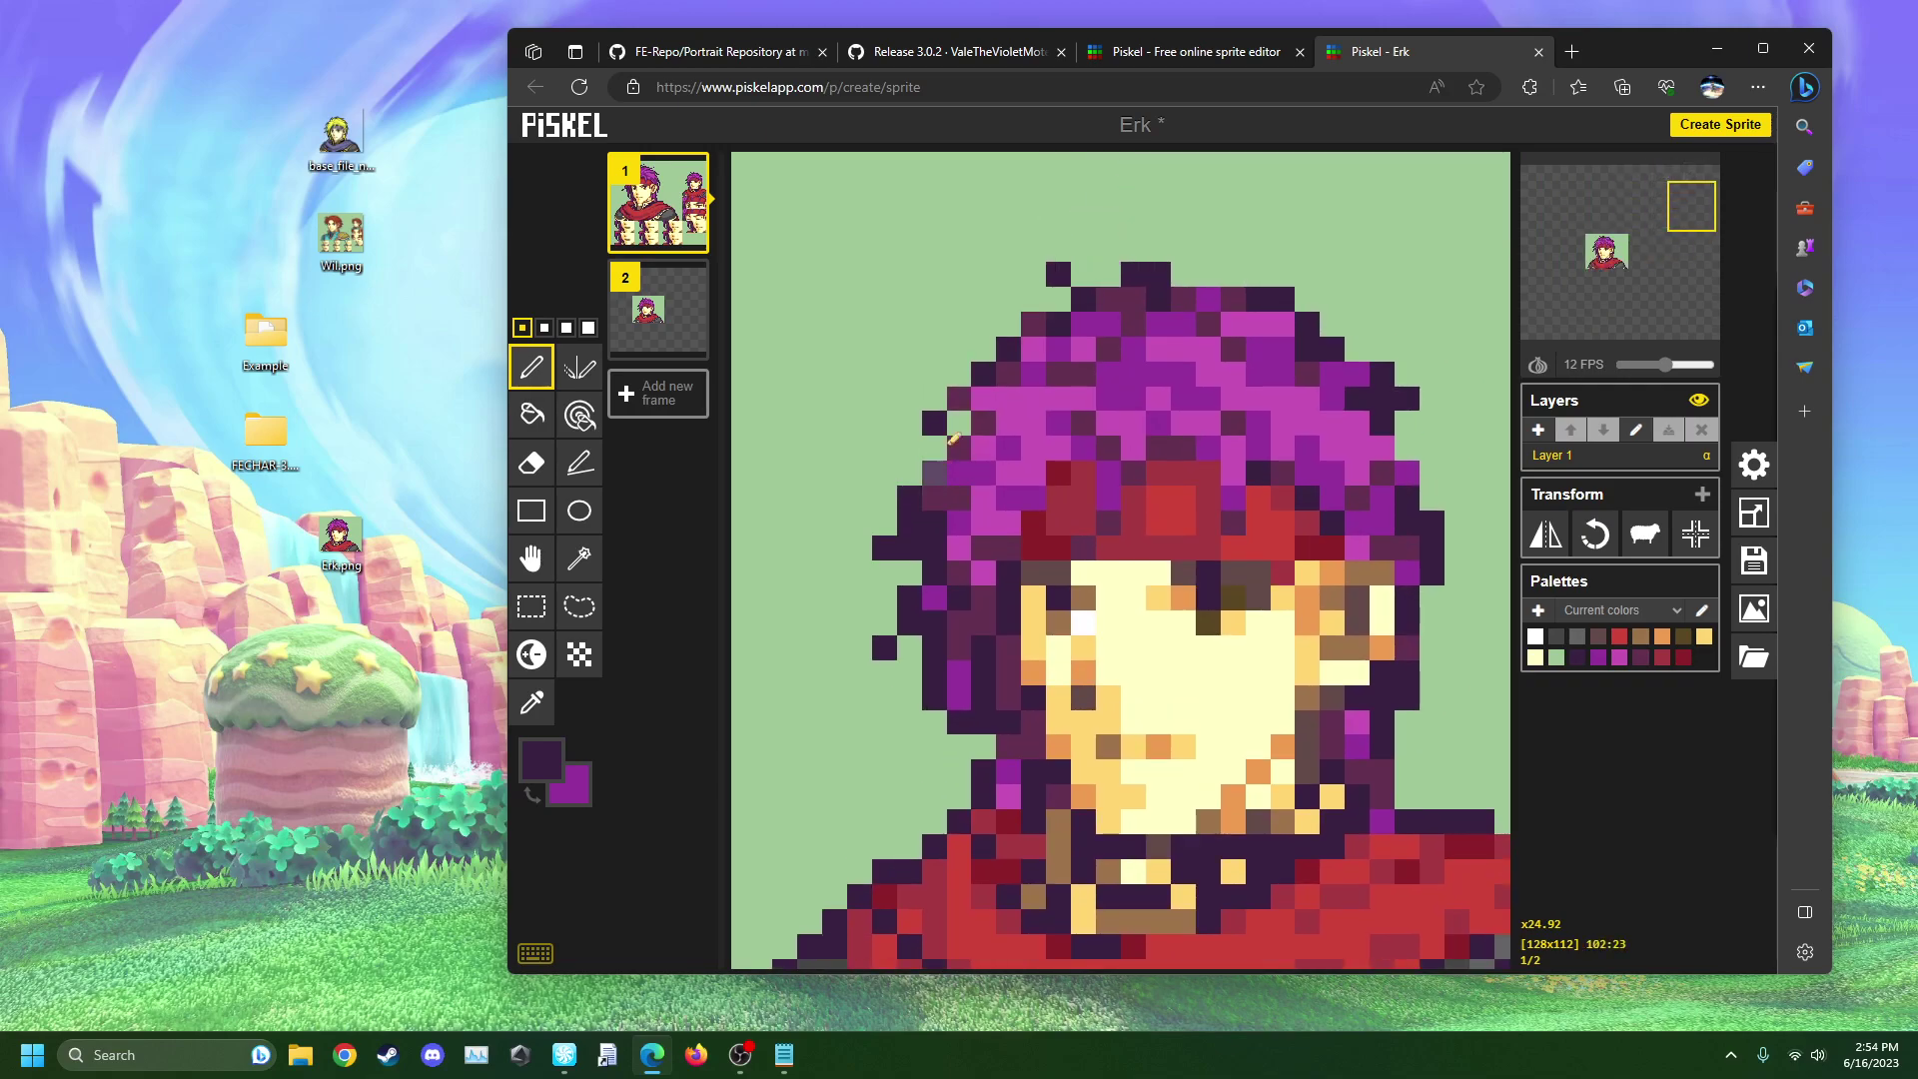
drag(947, 451, 965, 410)
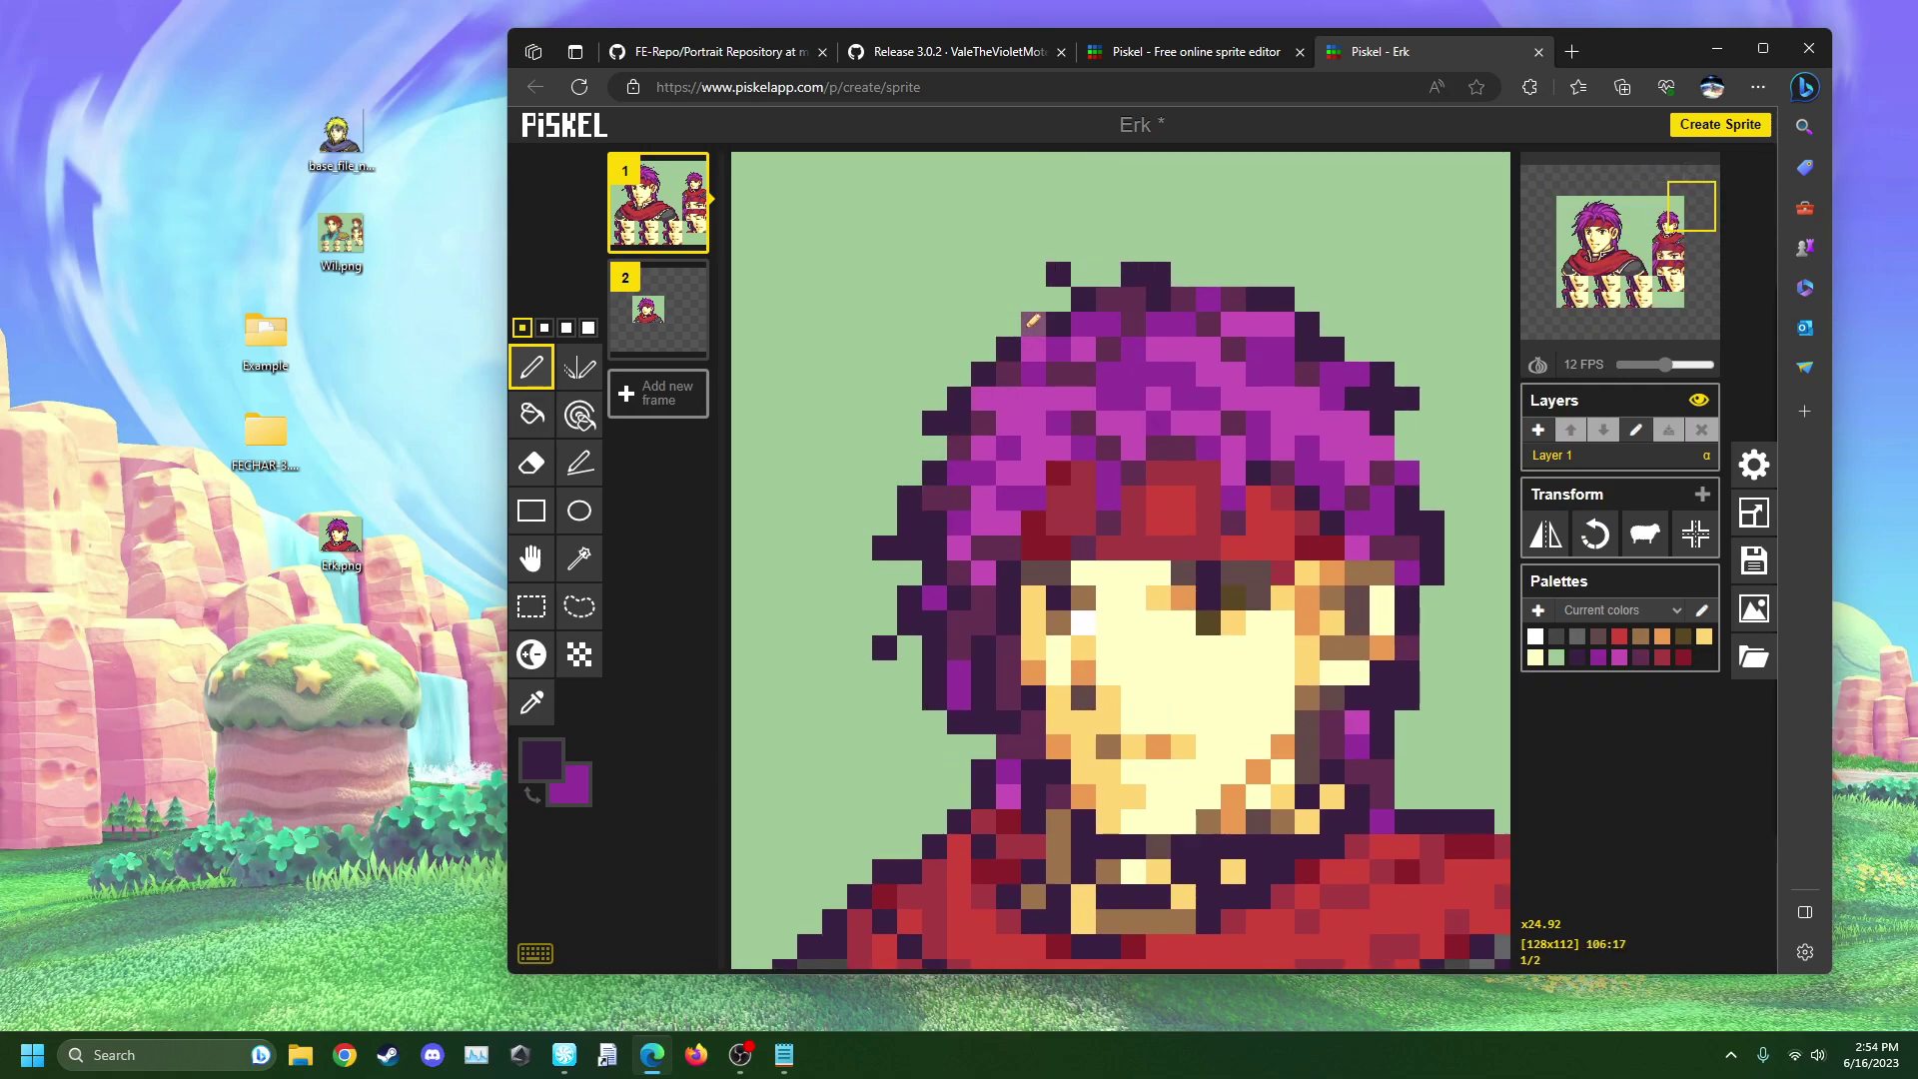
mouse_move(1126, 273)
mouse_down()
mouse_move(1109, 273)
mouse_move(1234, 273)
mouse_up()
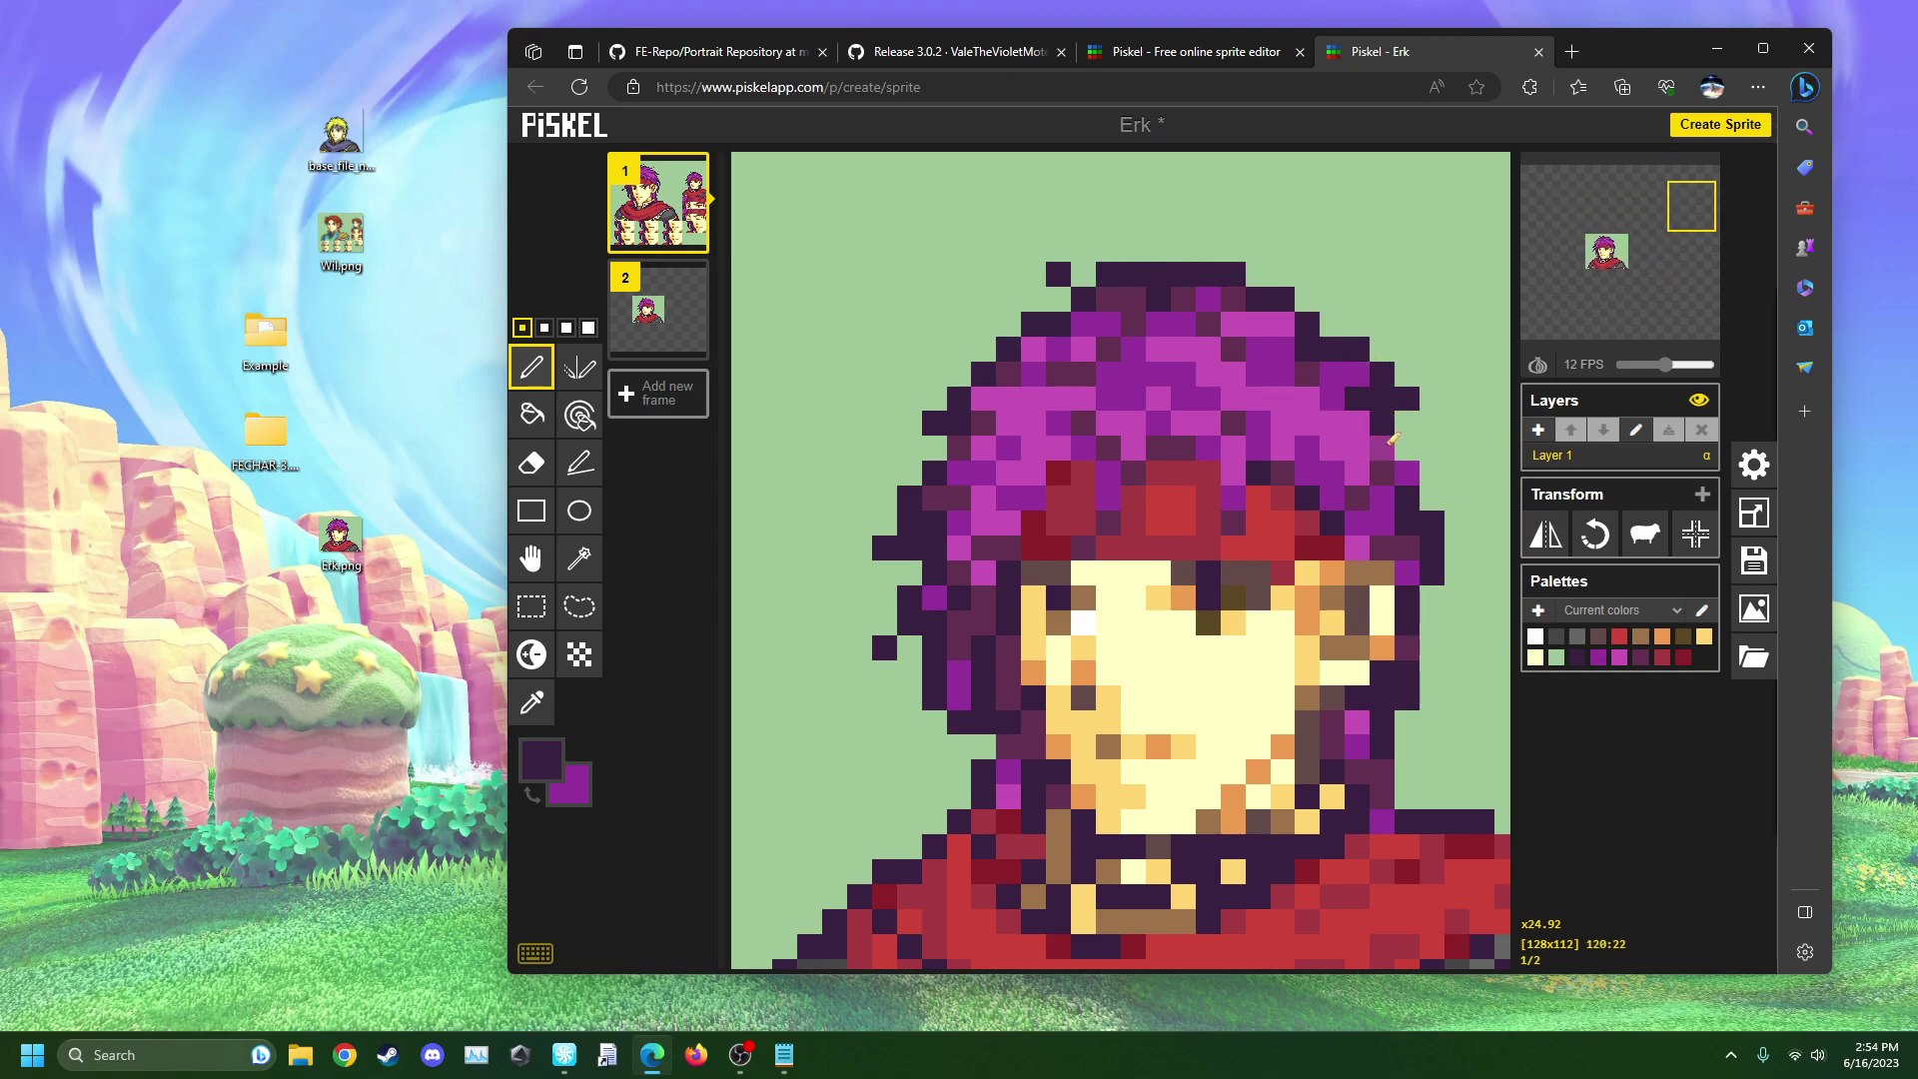
click(1432, 646)
scroll(1404, 784, down, 4)
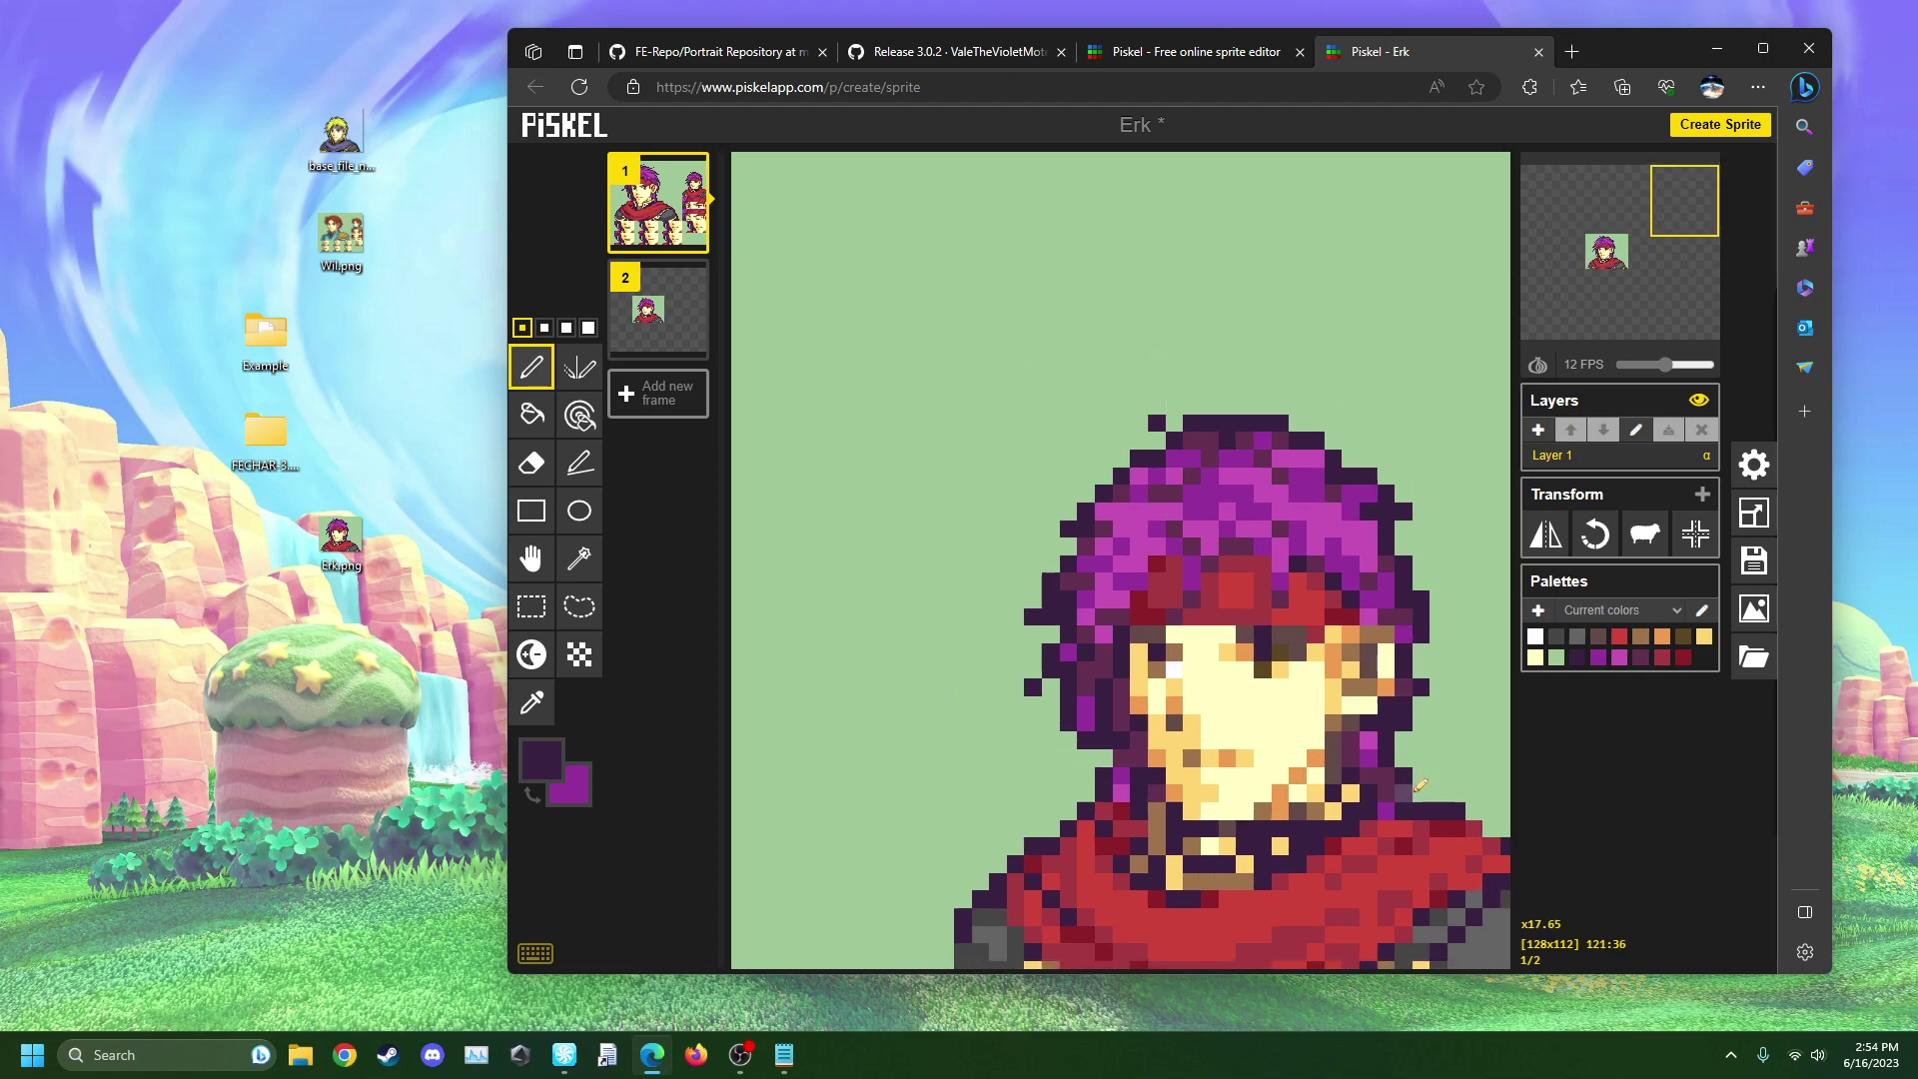
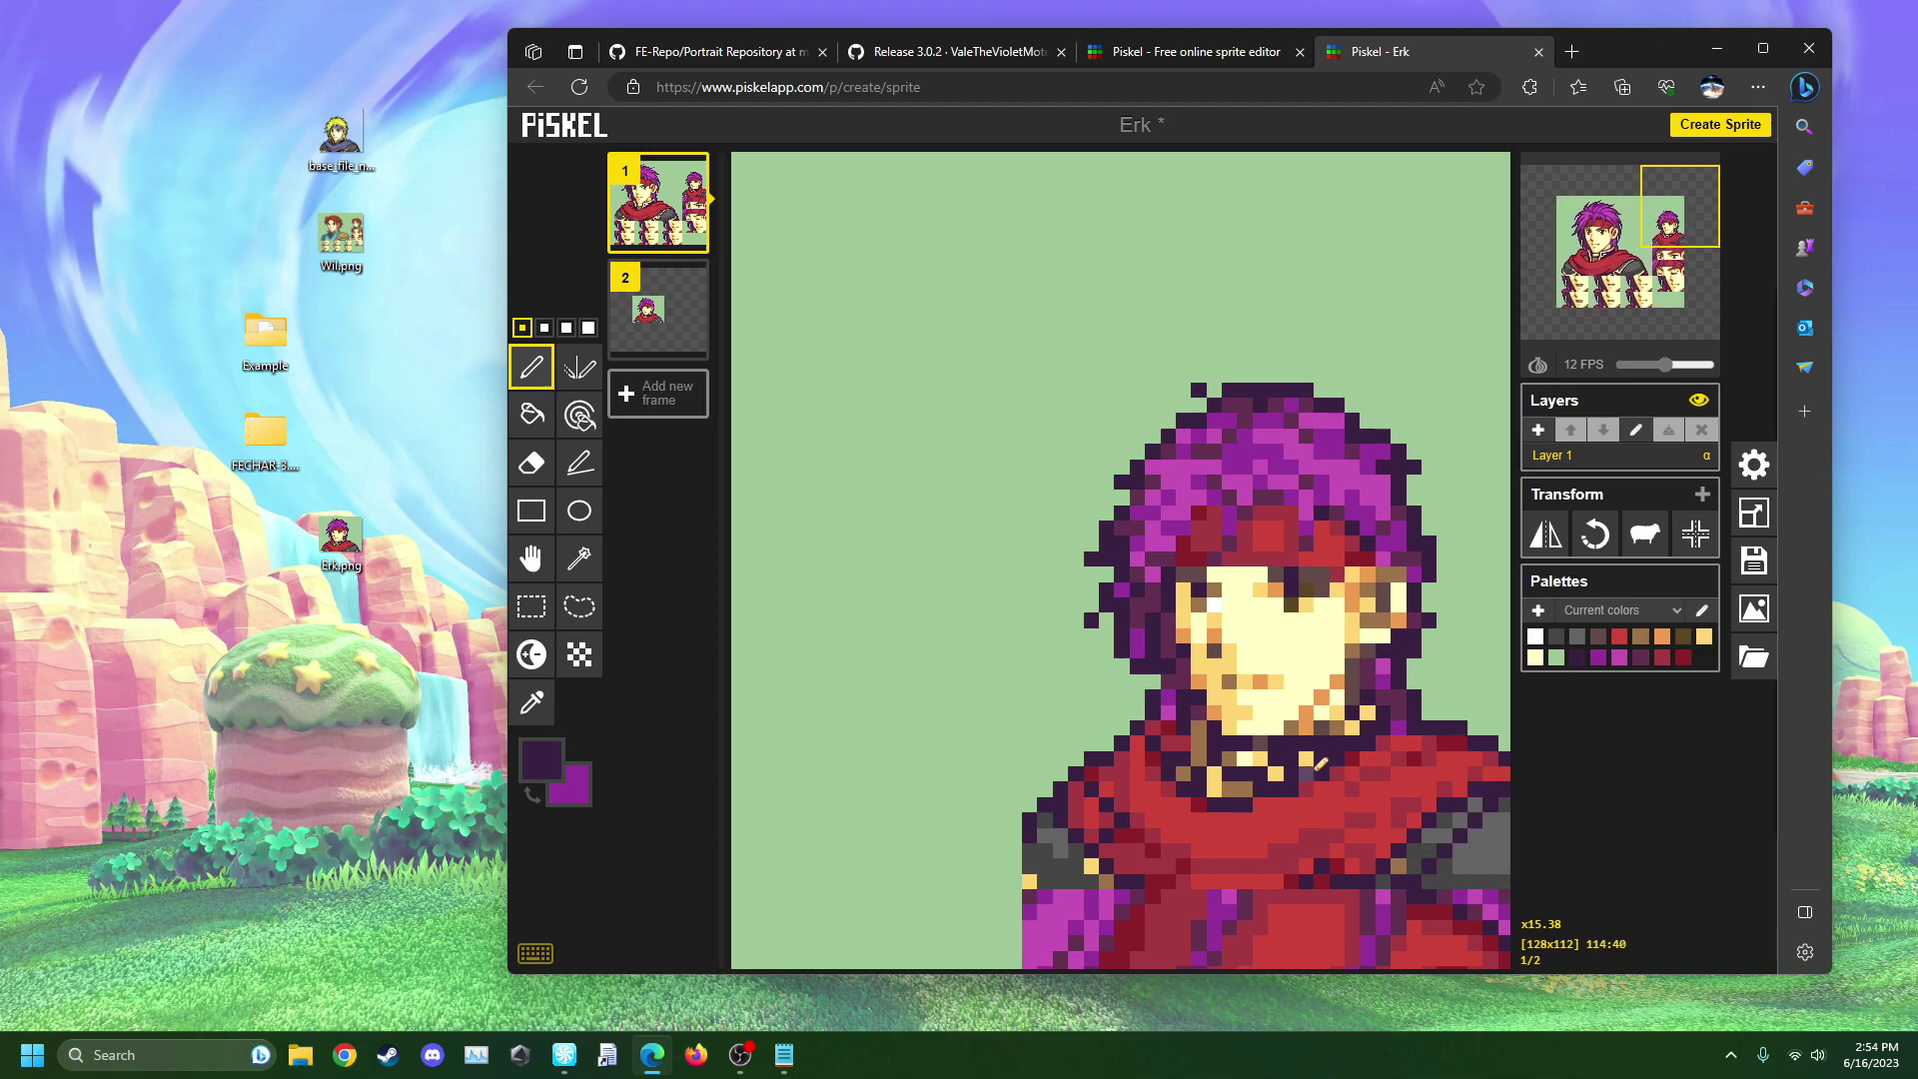
- Import Wil's portrait sheet into a new frame and delete frame 2 with the shrunken portrait
scroll(1321, 763, up, 3)
scroll(1335, 568, up, 1)
mouse_move(665, 307)
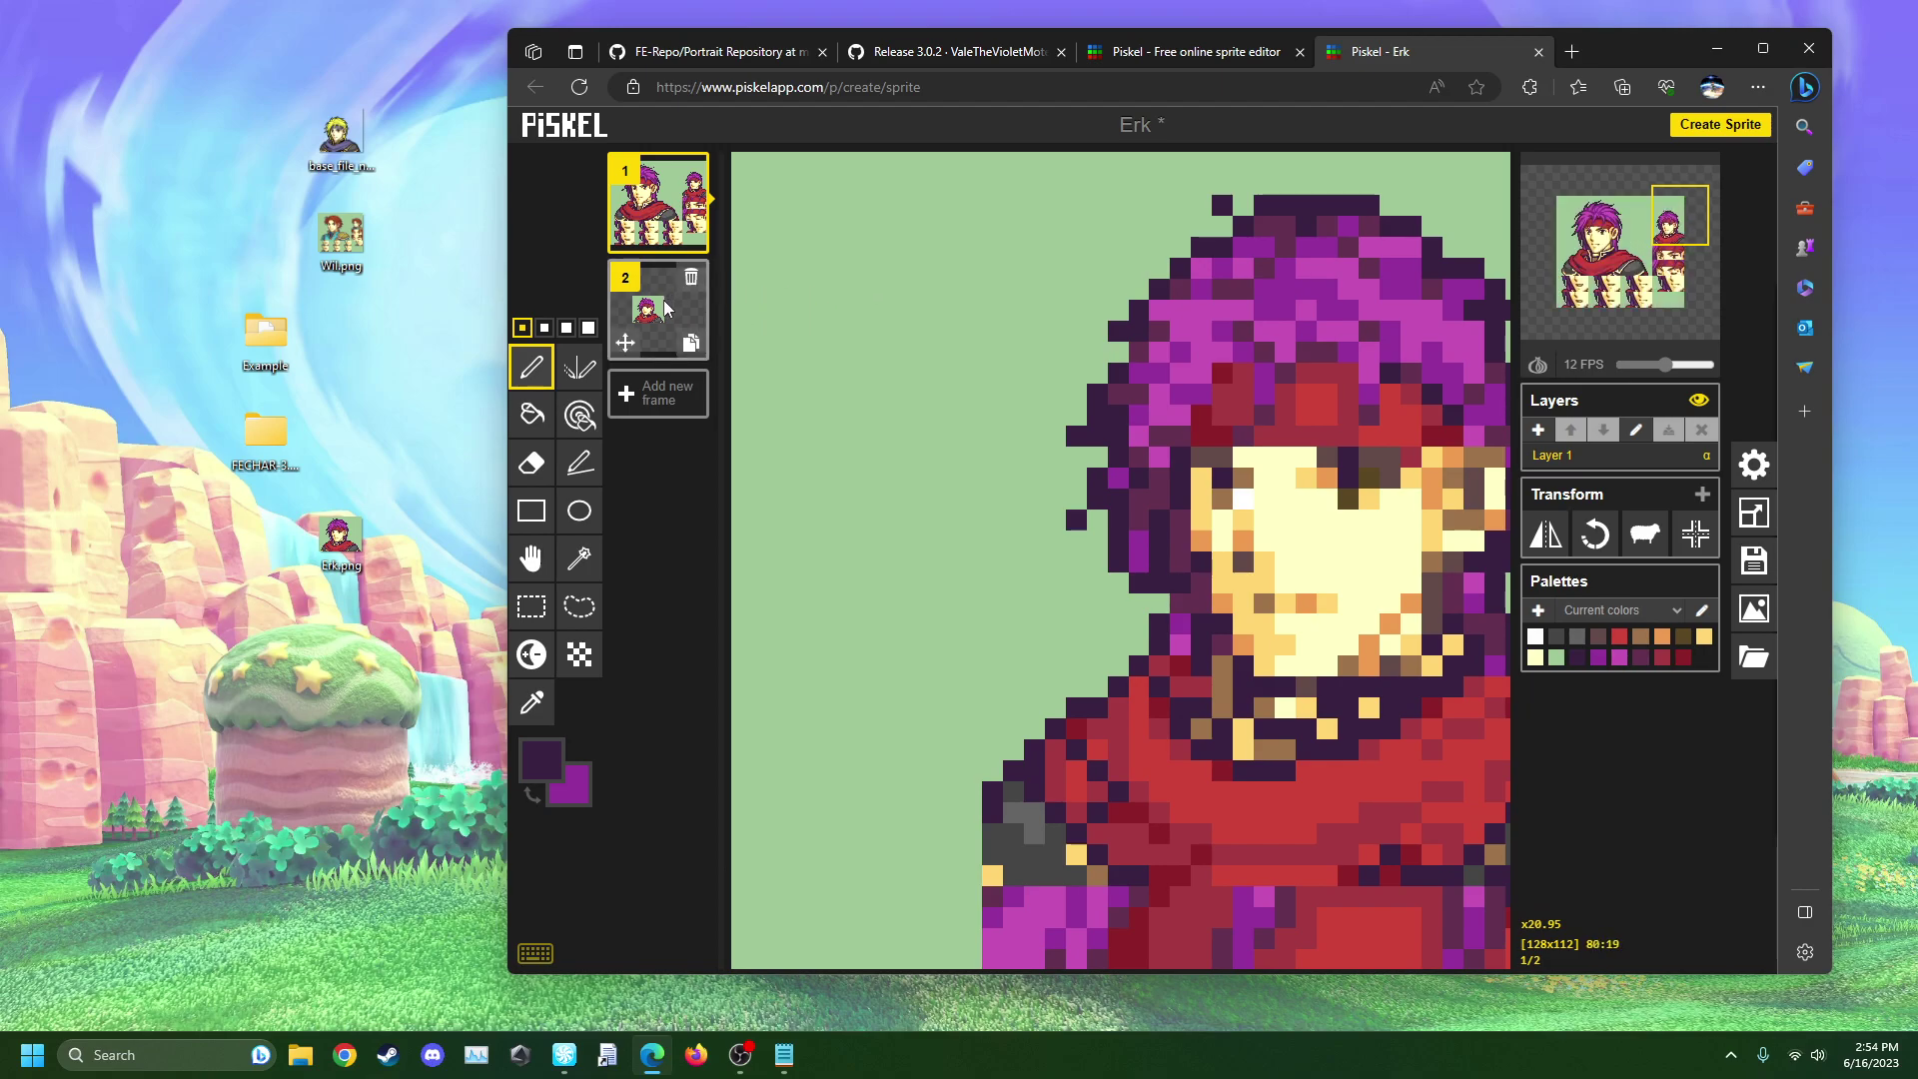
click(658, 392)
key(ctrl+v)
scroll(1285, 572, down, 1)
scroll(1286, 571, up, 2)
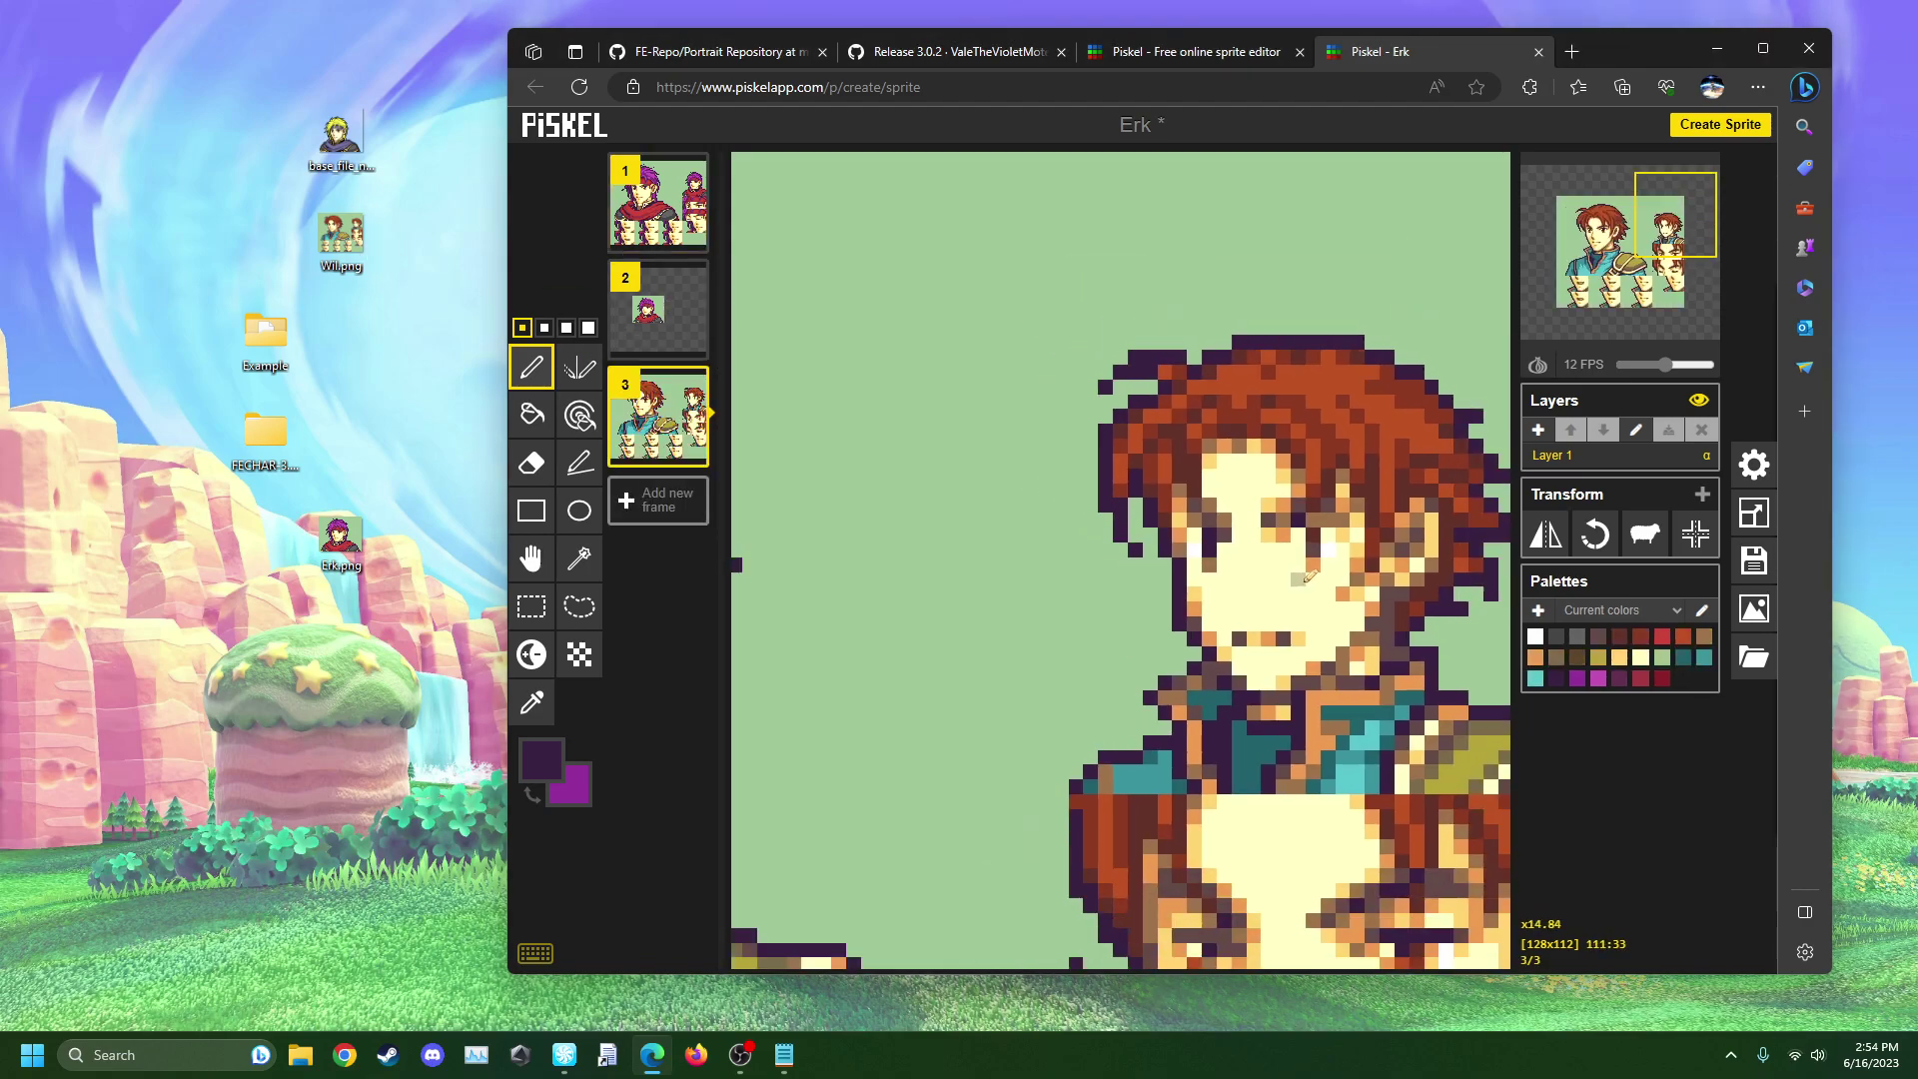
click(667, 291)
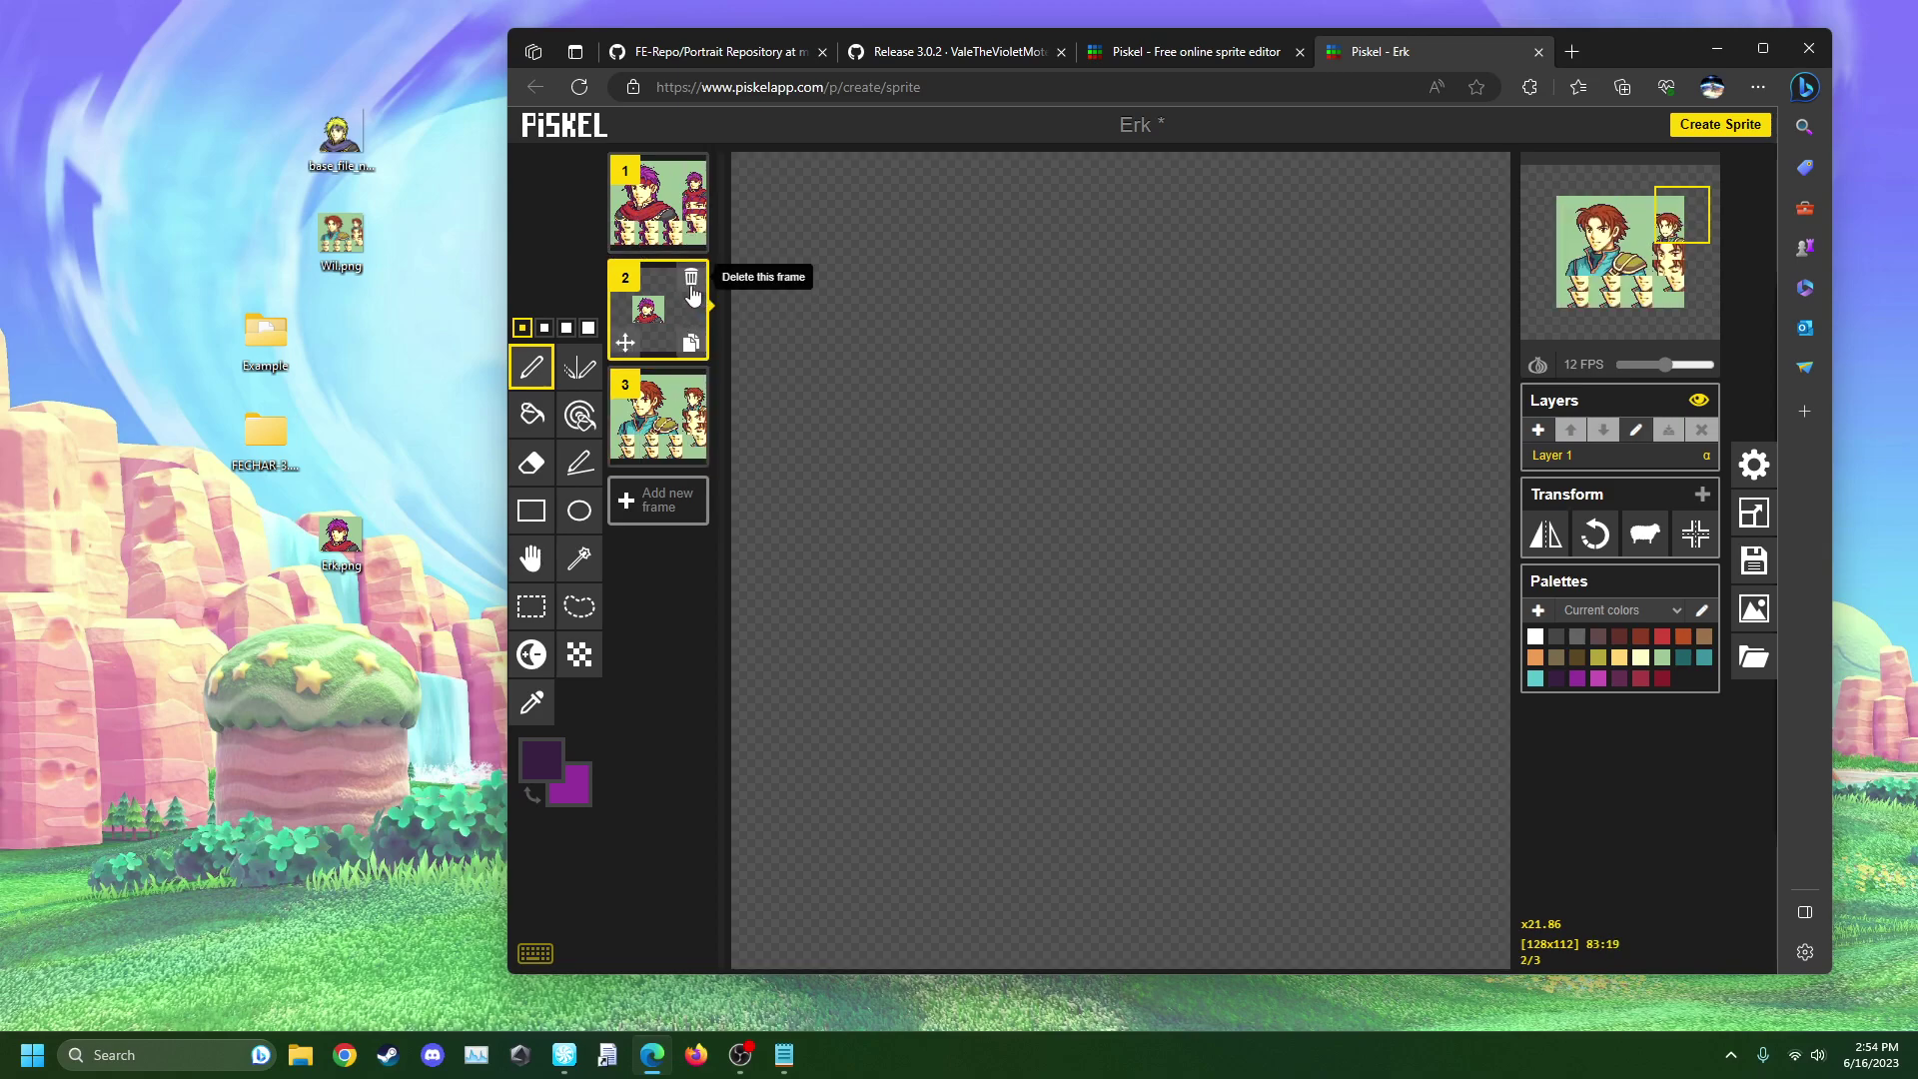
click(690, 281)
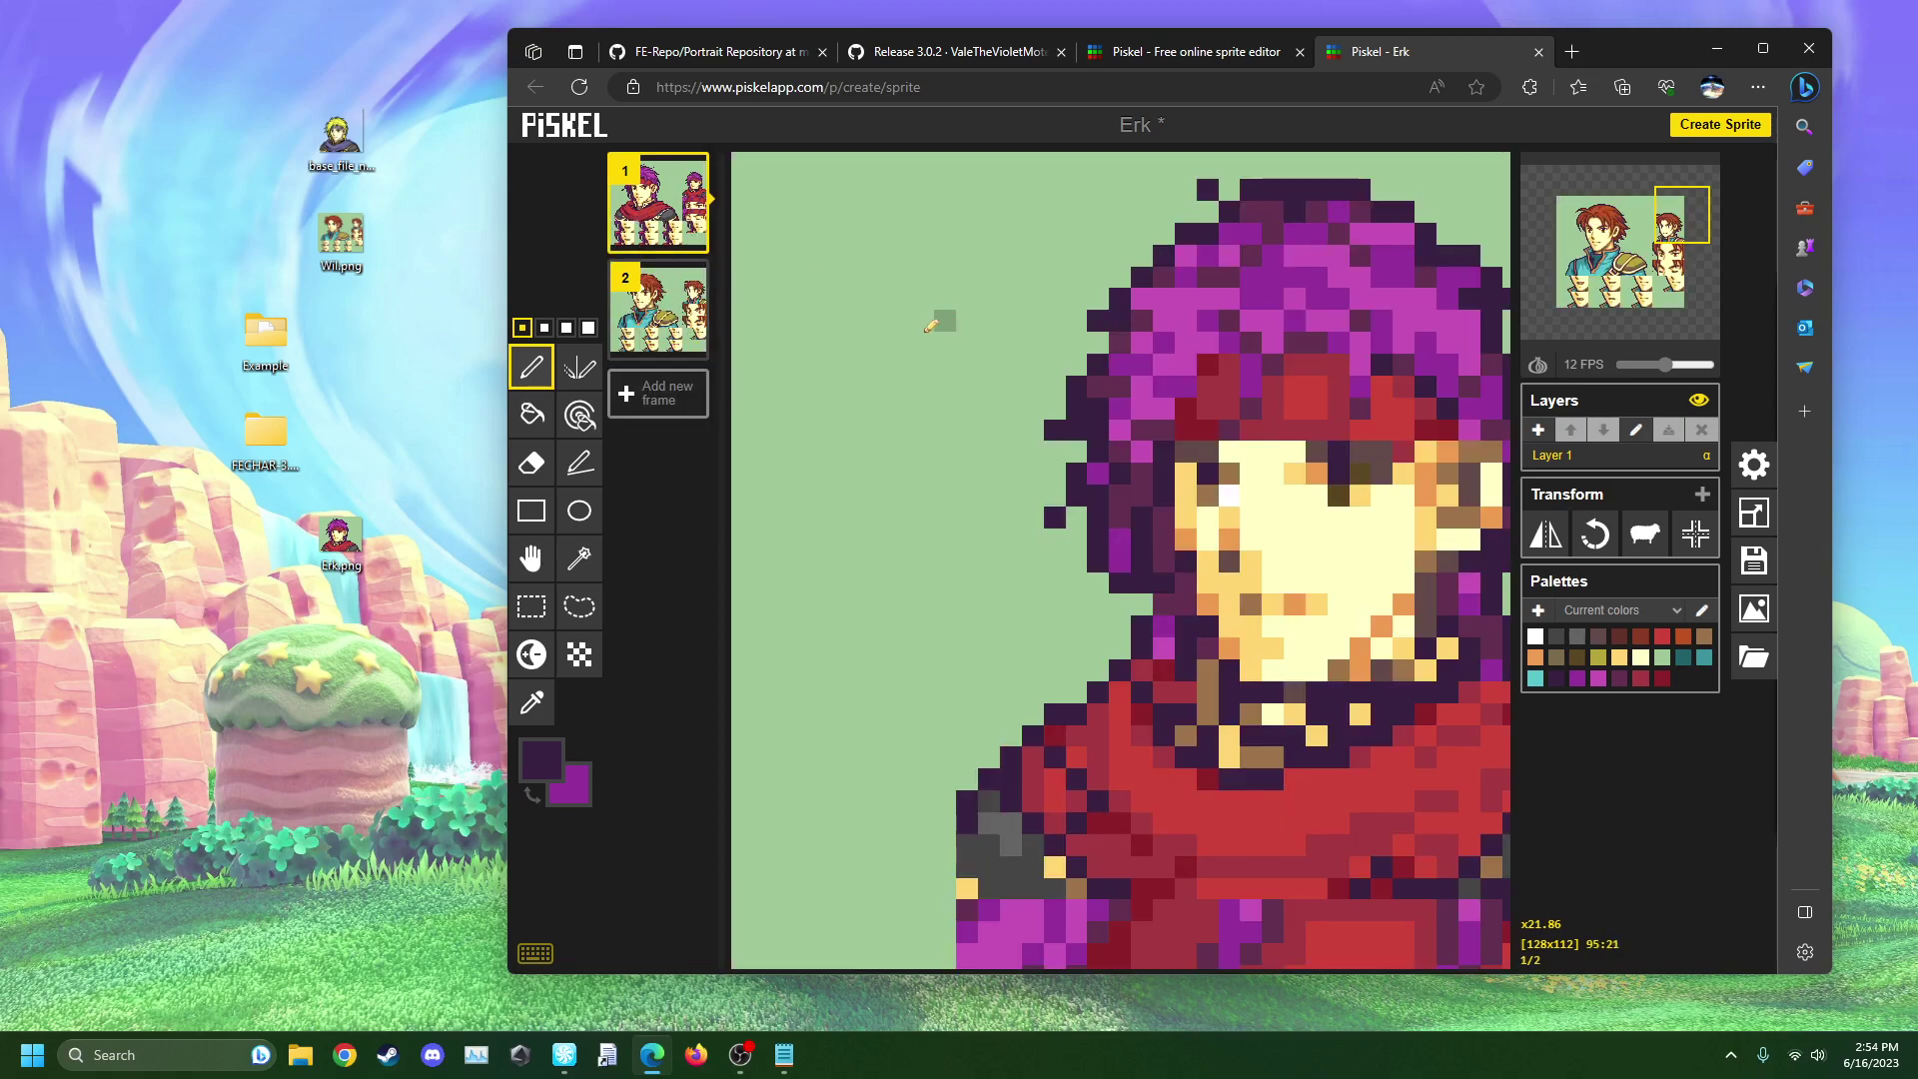
- Sample the pale skin color and paint over the facial features of the mini portrait in frame 1
click(532, 703)
click(1343, 582)
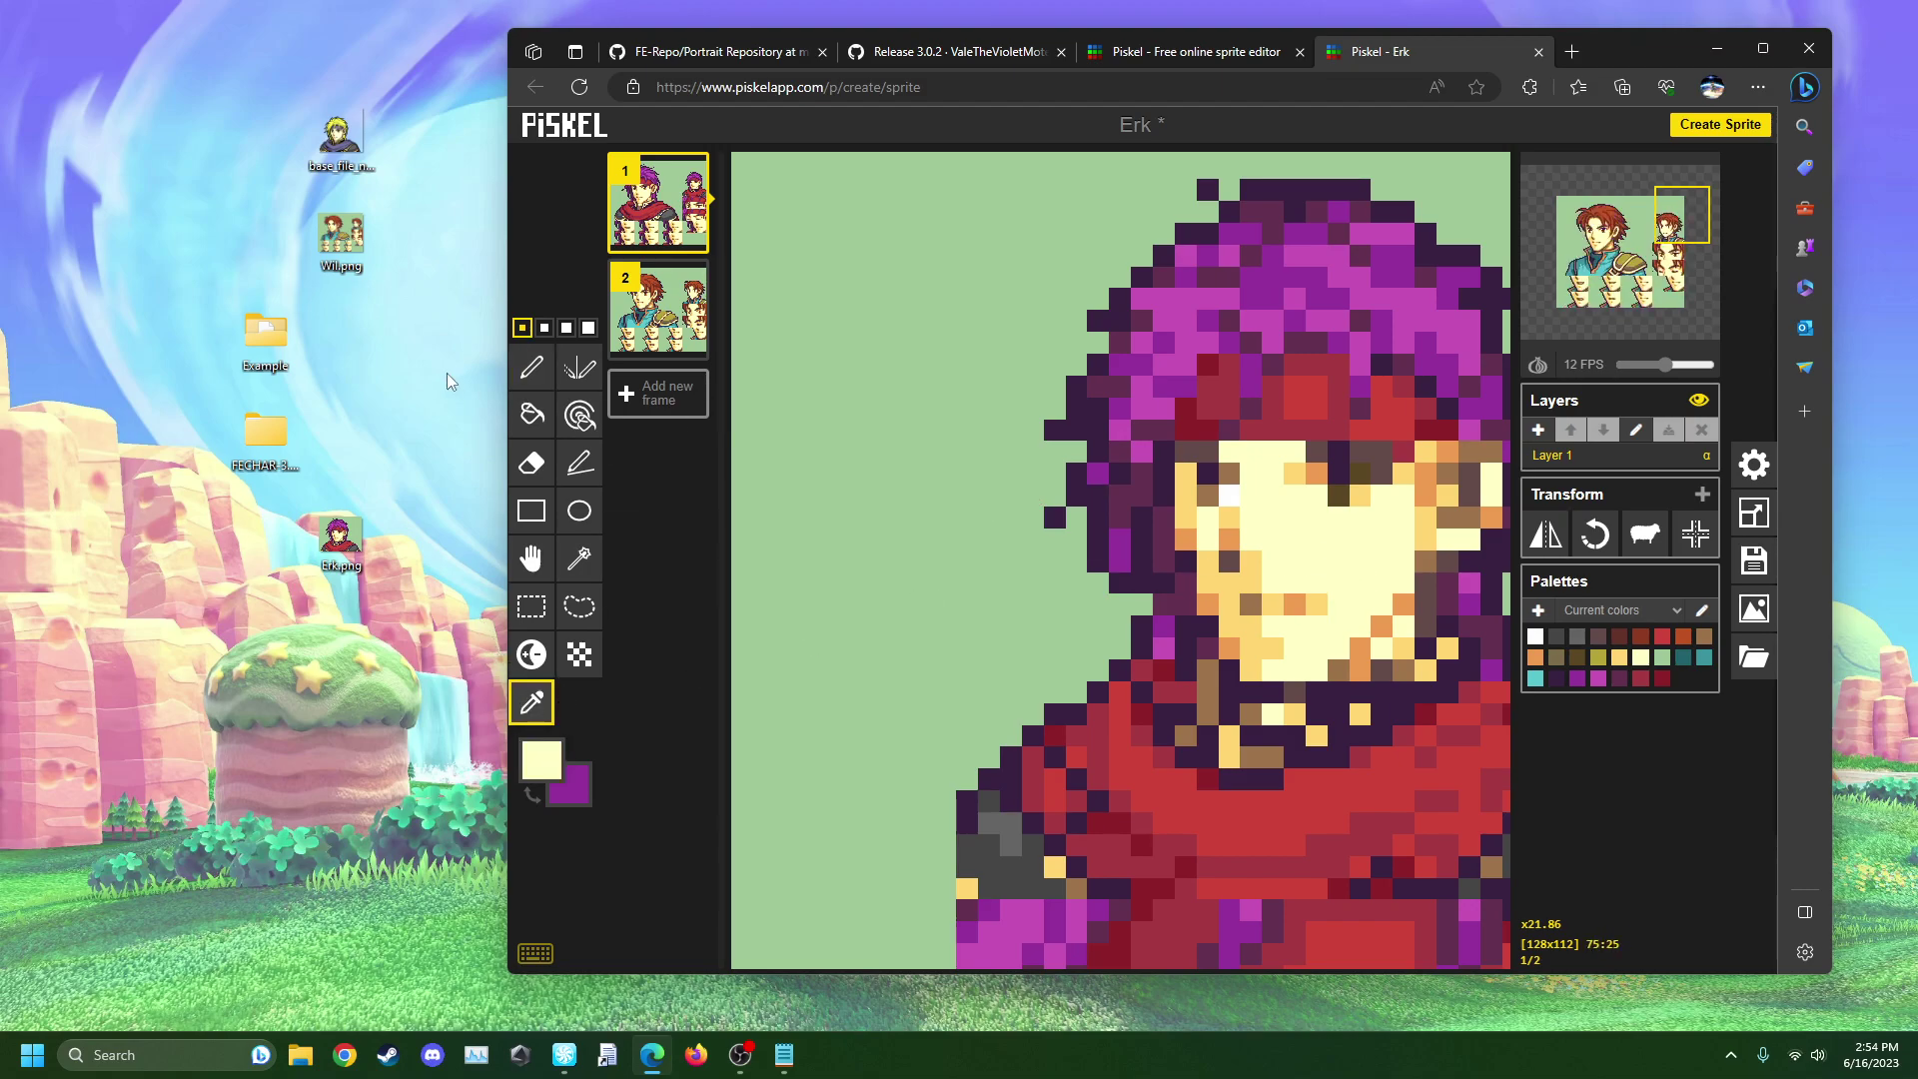
click(531, 367)
mouse_move(1319, 596)
mouse_down()
mouse_move(1235, 587)
mouse_move(1227, 468)
mouse_move(1213, 496)
mouse_move(1207, 464)
mouse_move(1292, 459)
mouse_move(1304, 486)
mouse_move(1347, 486)
mouse_move(1295, 472)
mouse_move(1348, 496)
mouse_move(1338, 457)
mouse_move(1376, 455)
mouse_move(1306, 662)
mouse_move(1221, 559)
mouse_up()
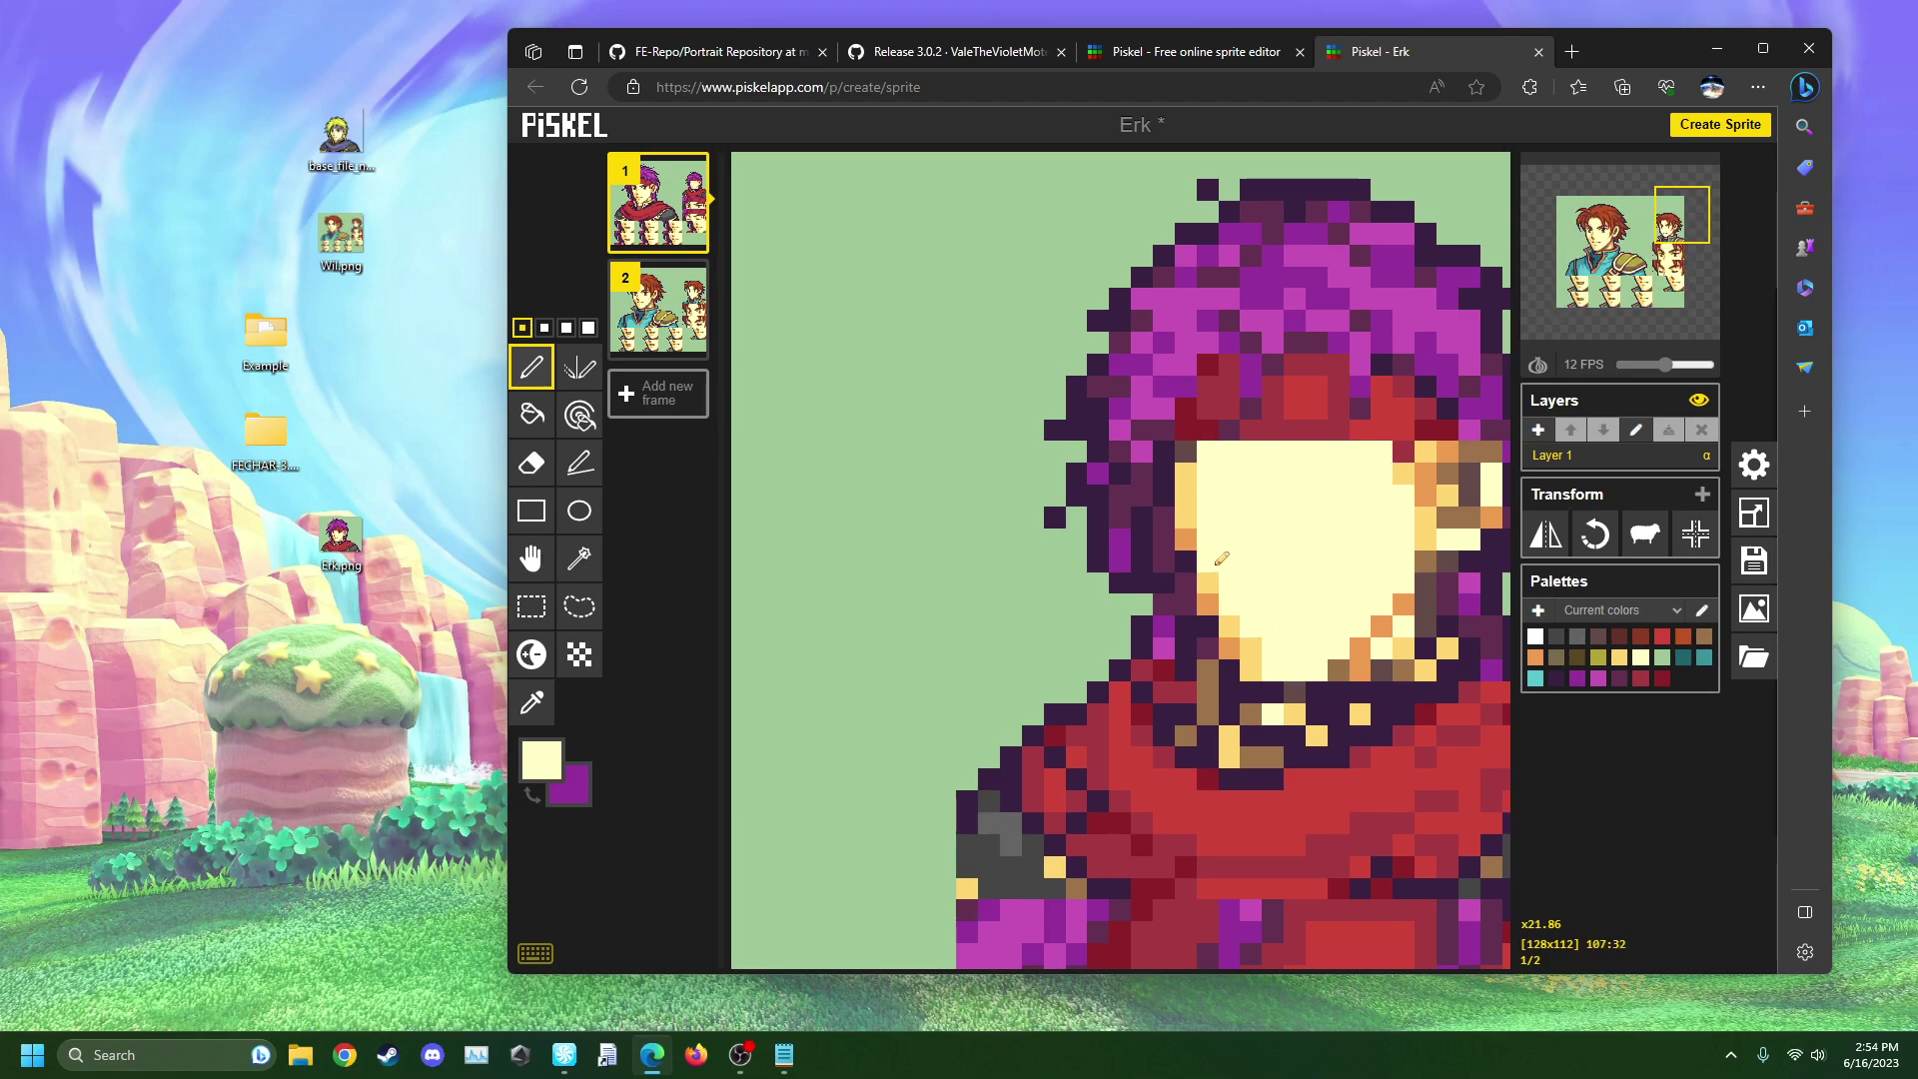
- Sample the dark grey from the eye of Erk's large portrait in frame 1
click(668, 315)
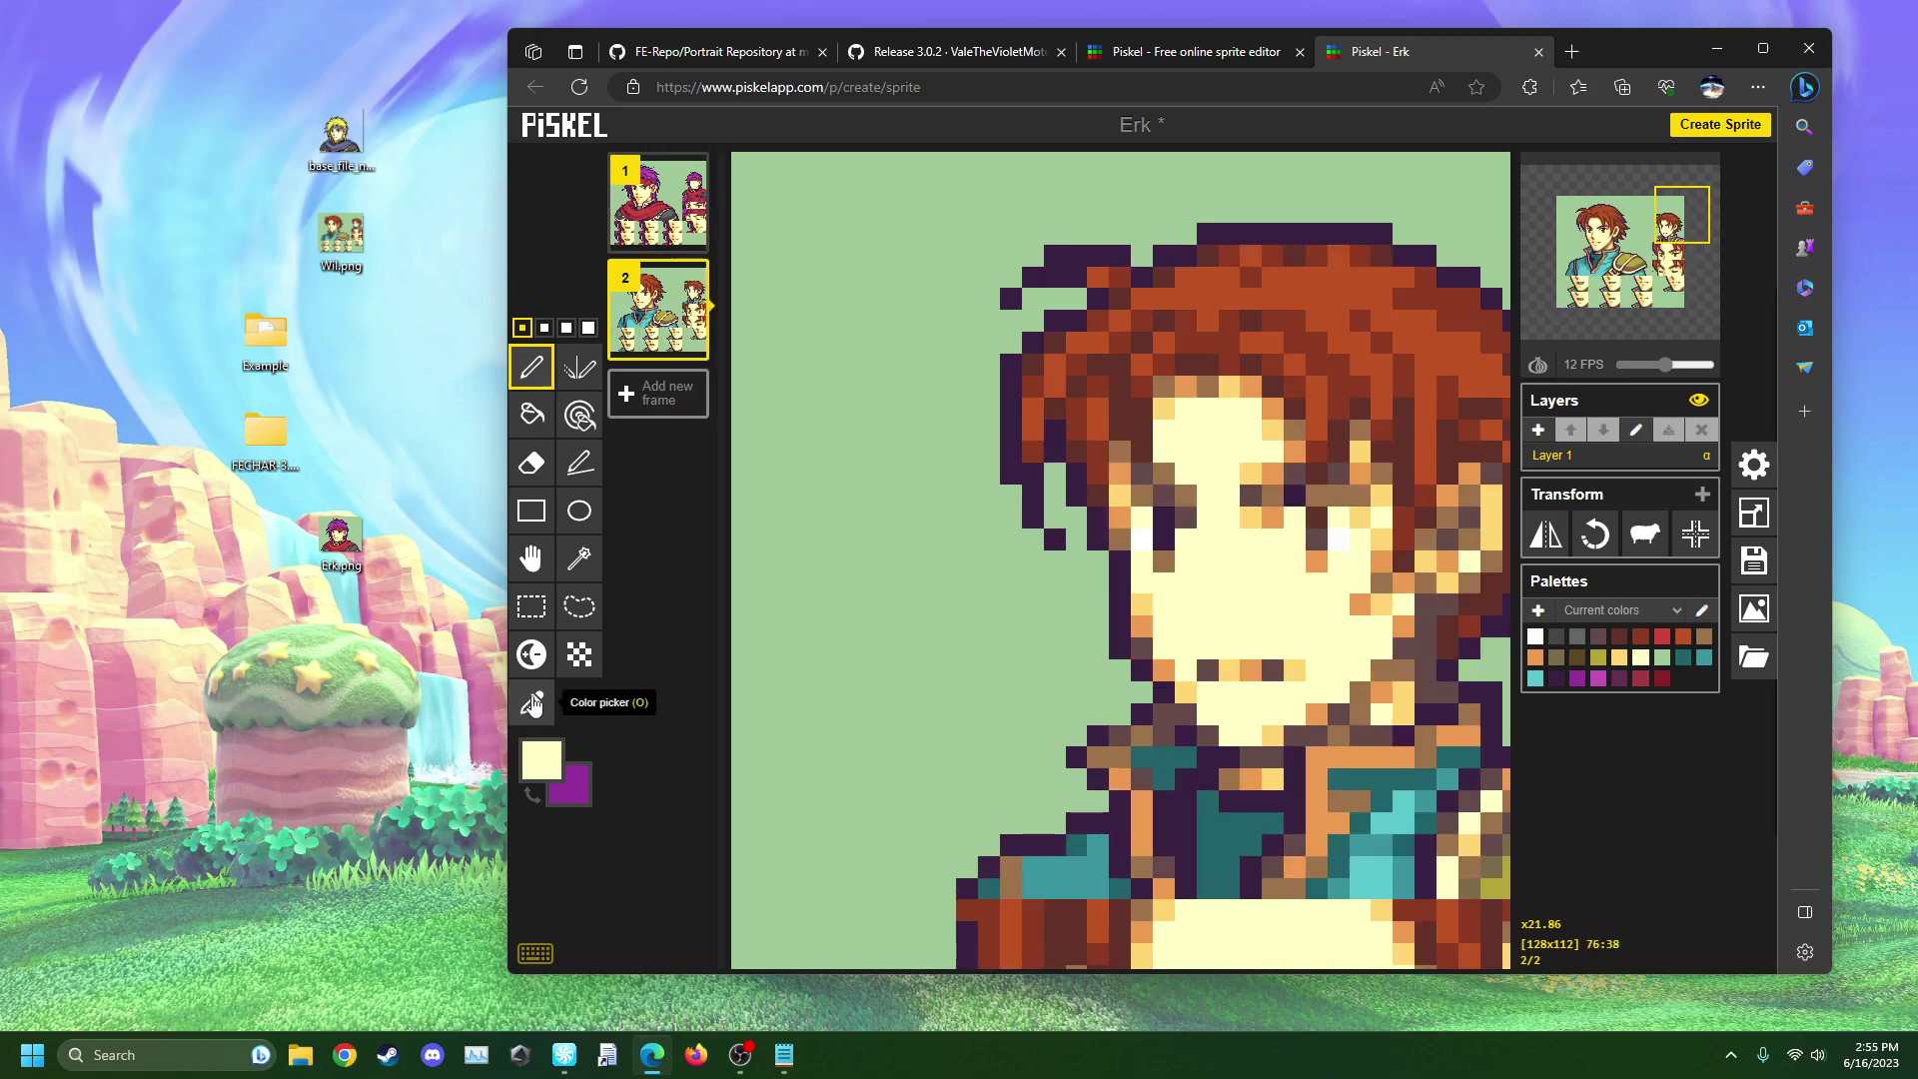
click(533, 704)
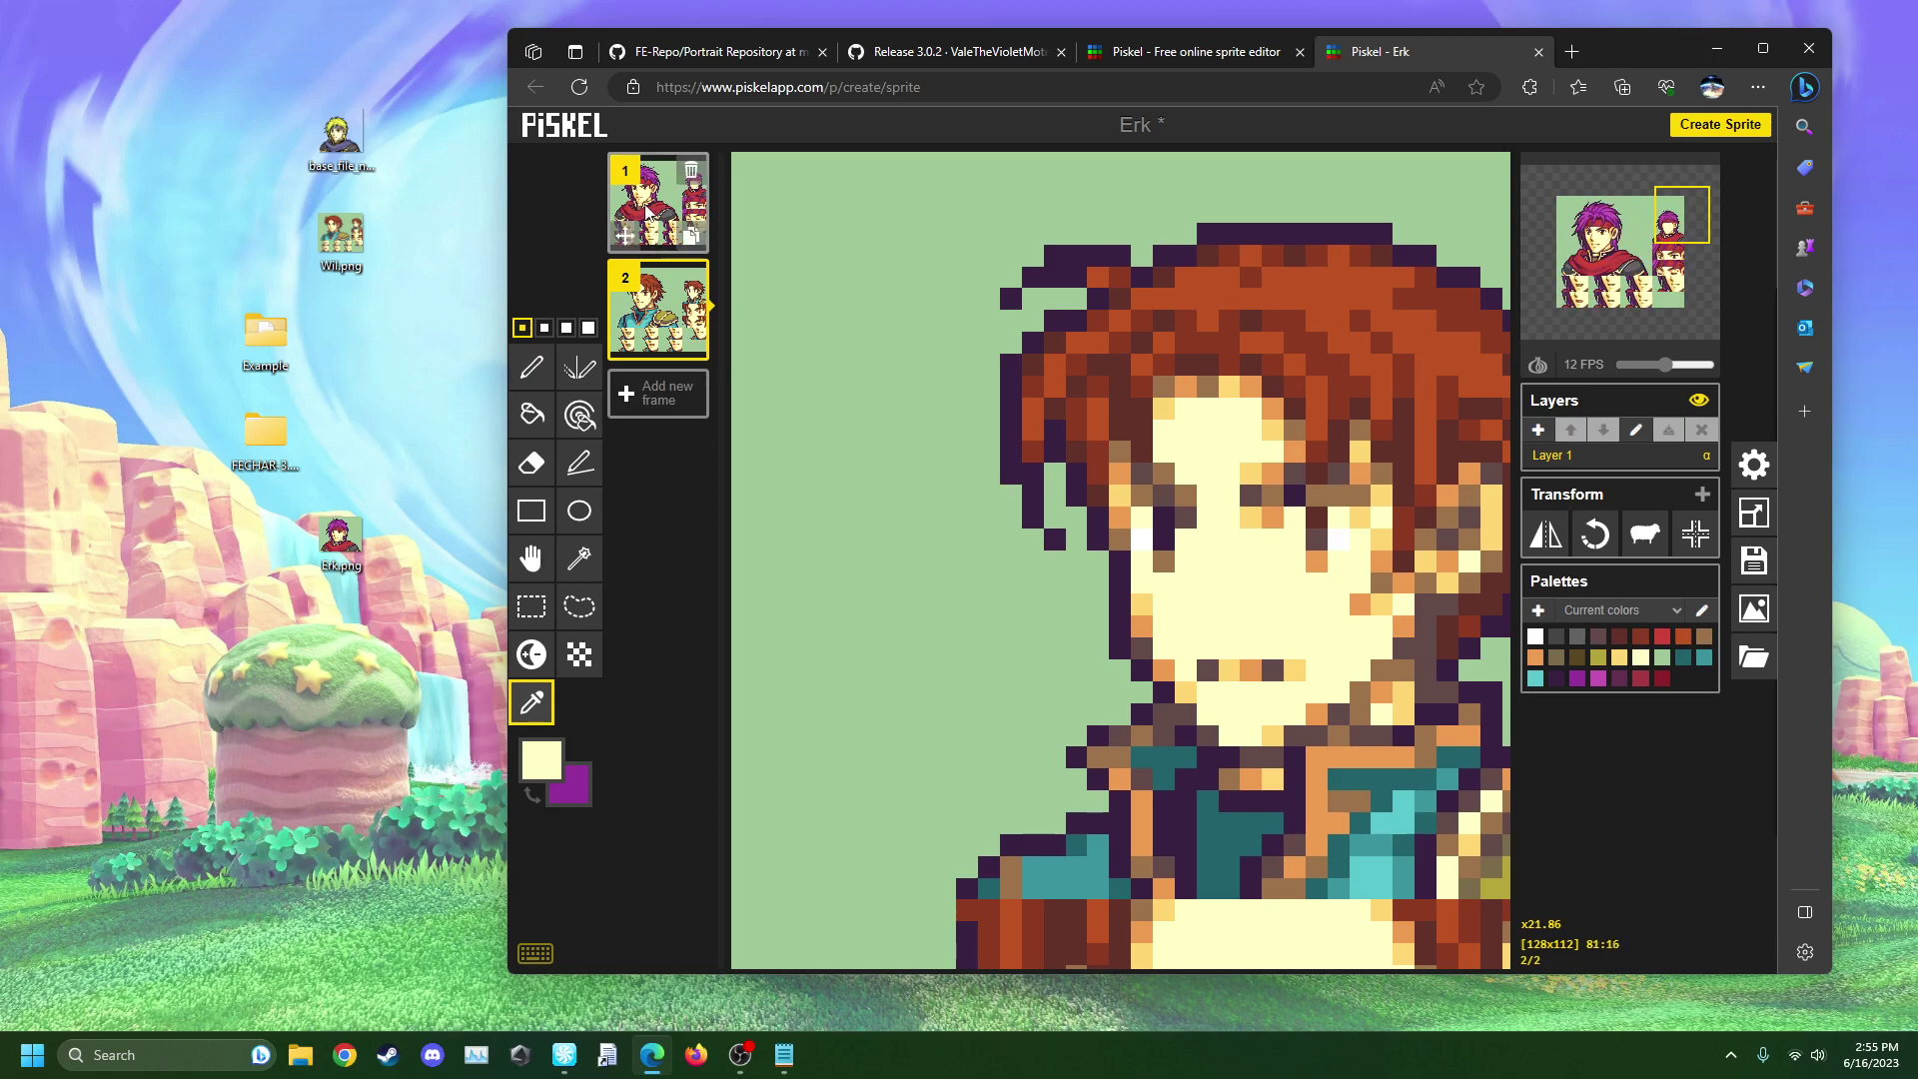
click(1194, 450)
scroll(744, 626, down, 2)
scroll(744, 625, down, 2)
scroll(967, 408, up, 1)
click(968, 407)
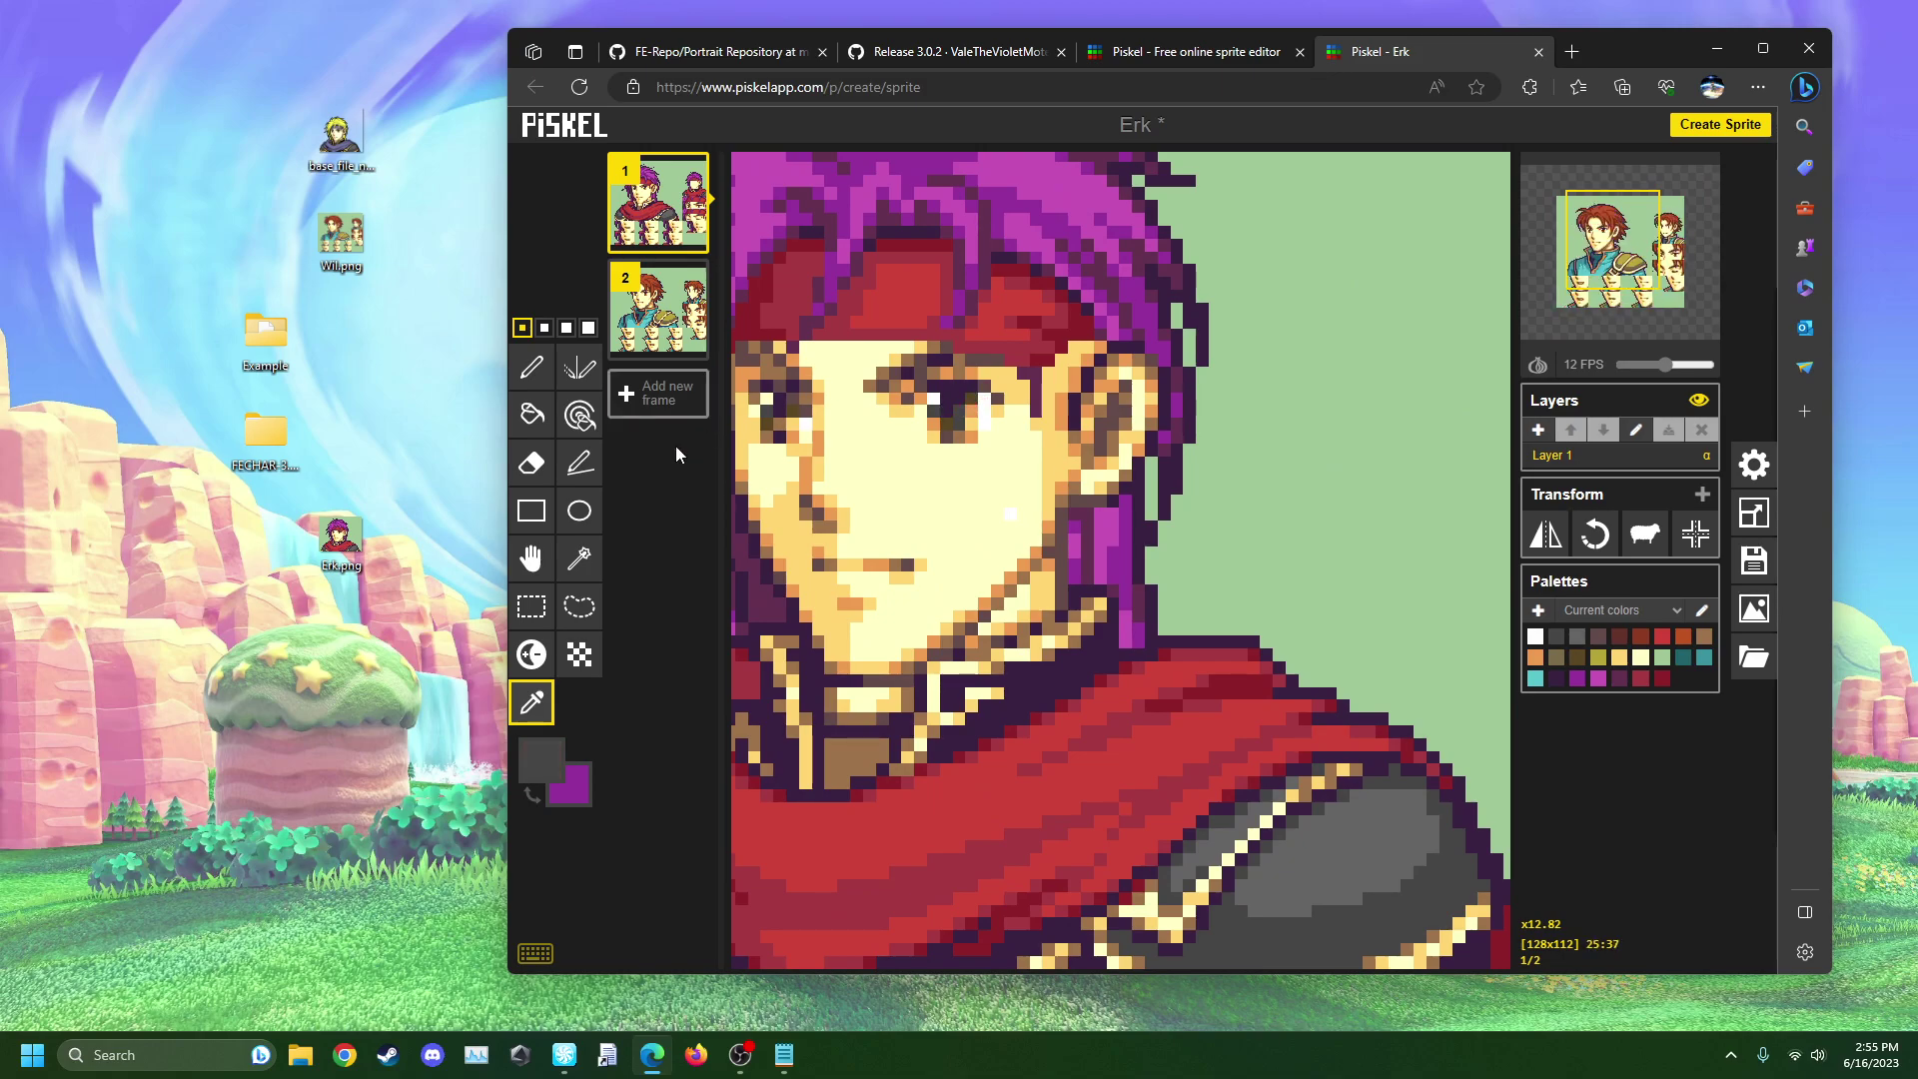
- Replace every pixel of the dark reddish-brown eye color in frame 2 with the sampled dark grey
click(580, 415)
click(661, 318)
scroll(1047, 418, down, 3)
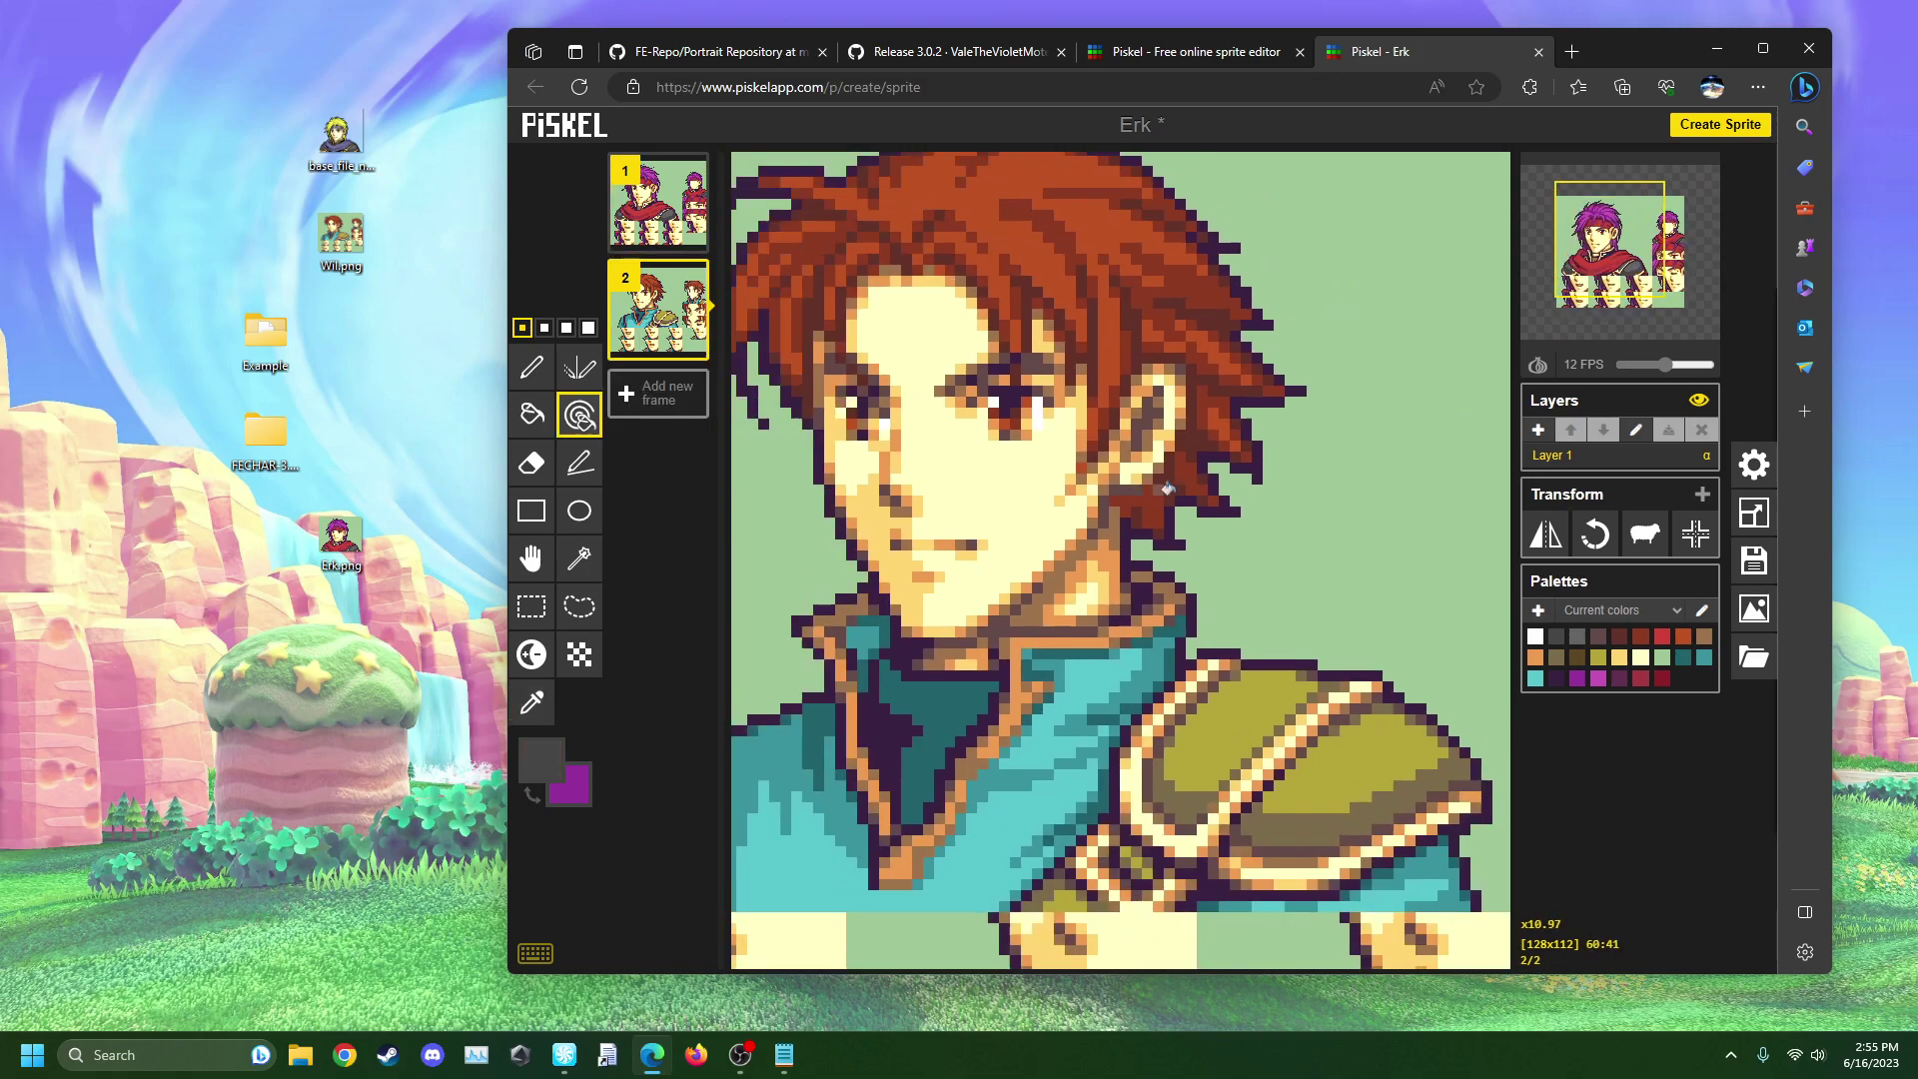
click(1762, 48)
scroll(1424, 436, up, 7)
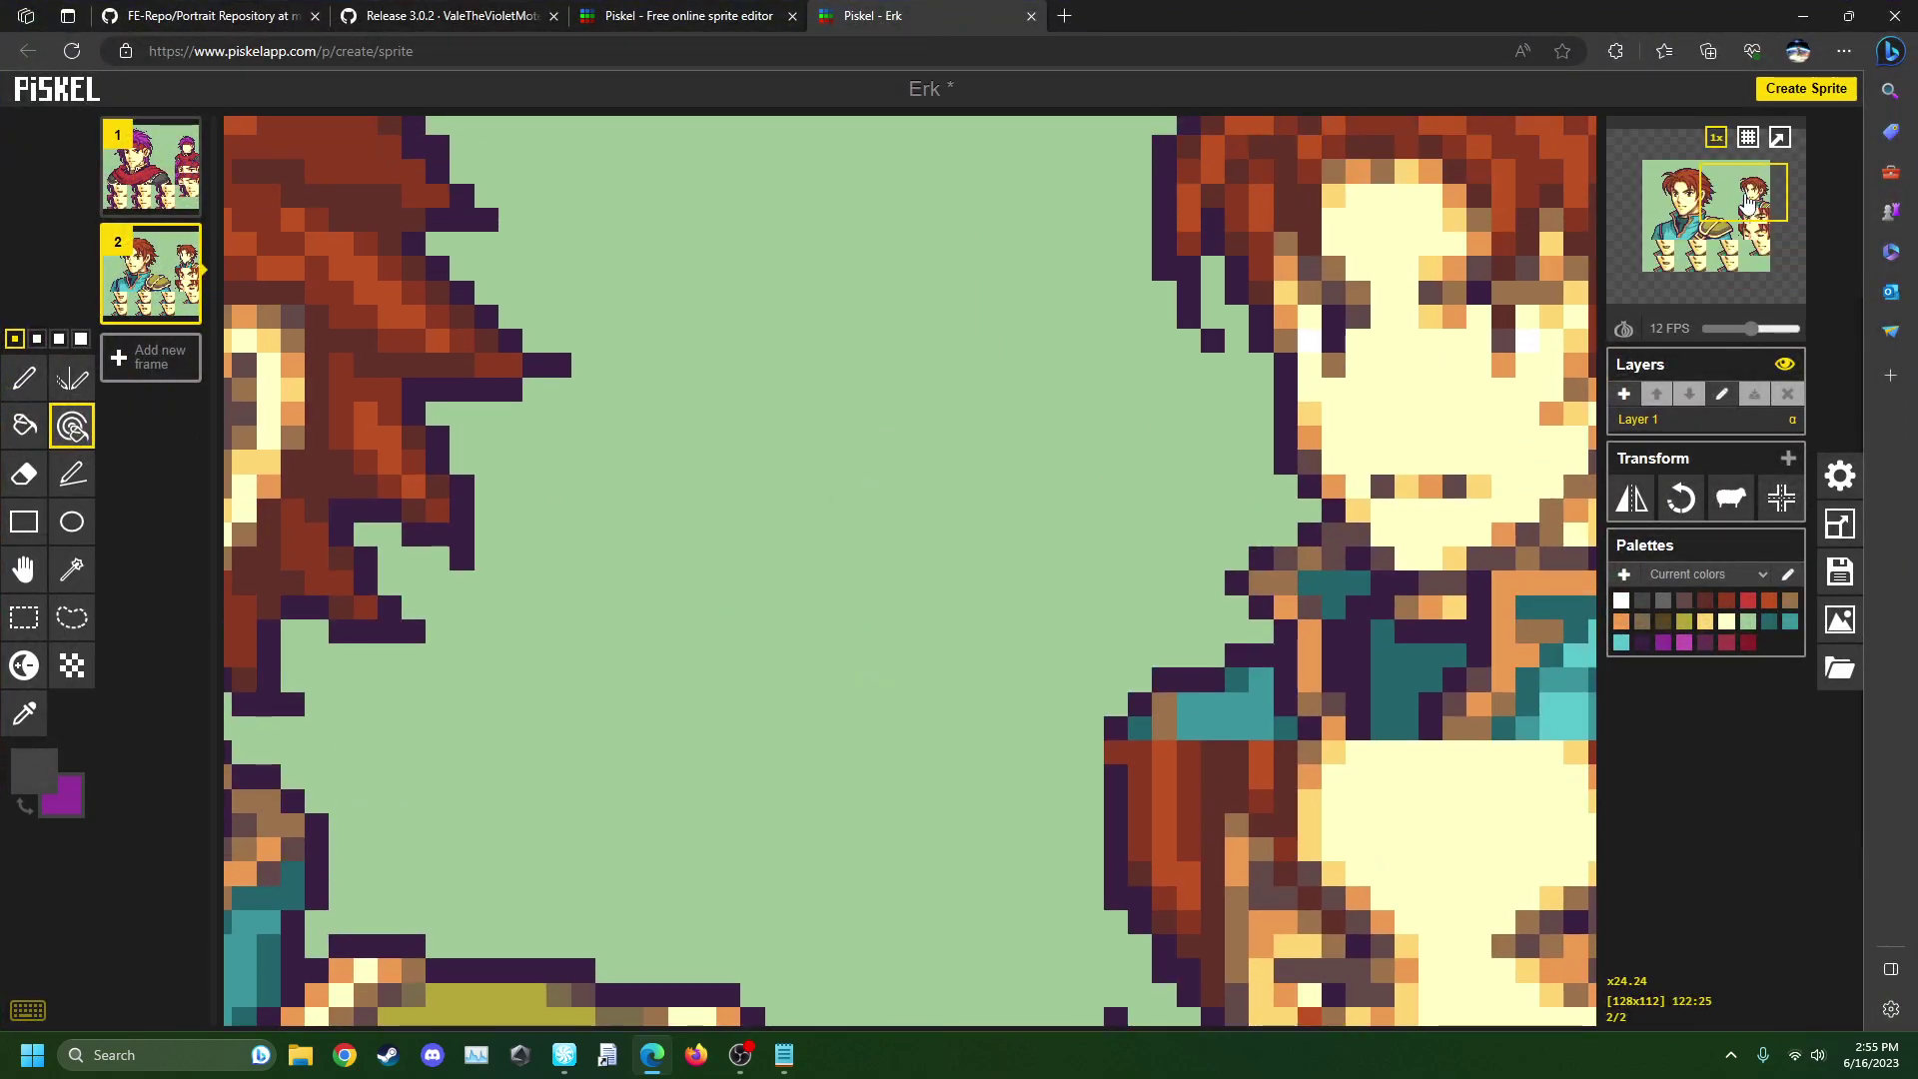
drag(1747, 203, 1749, 194)
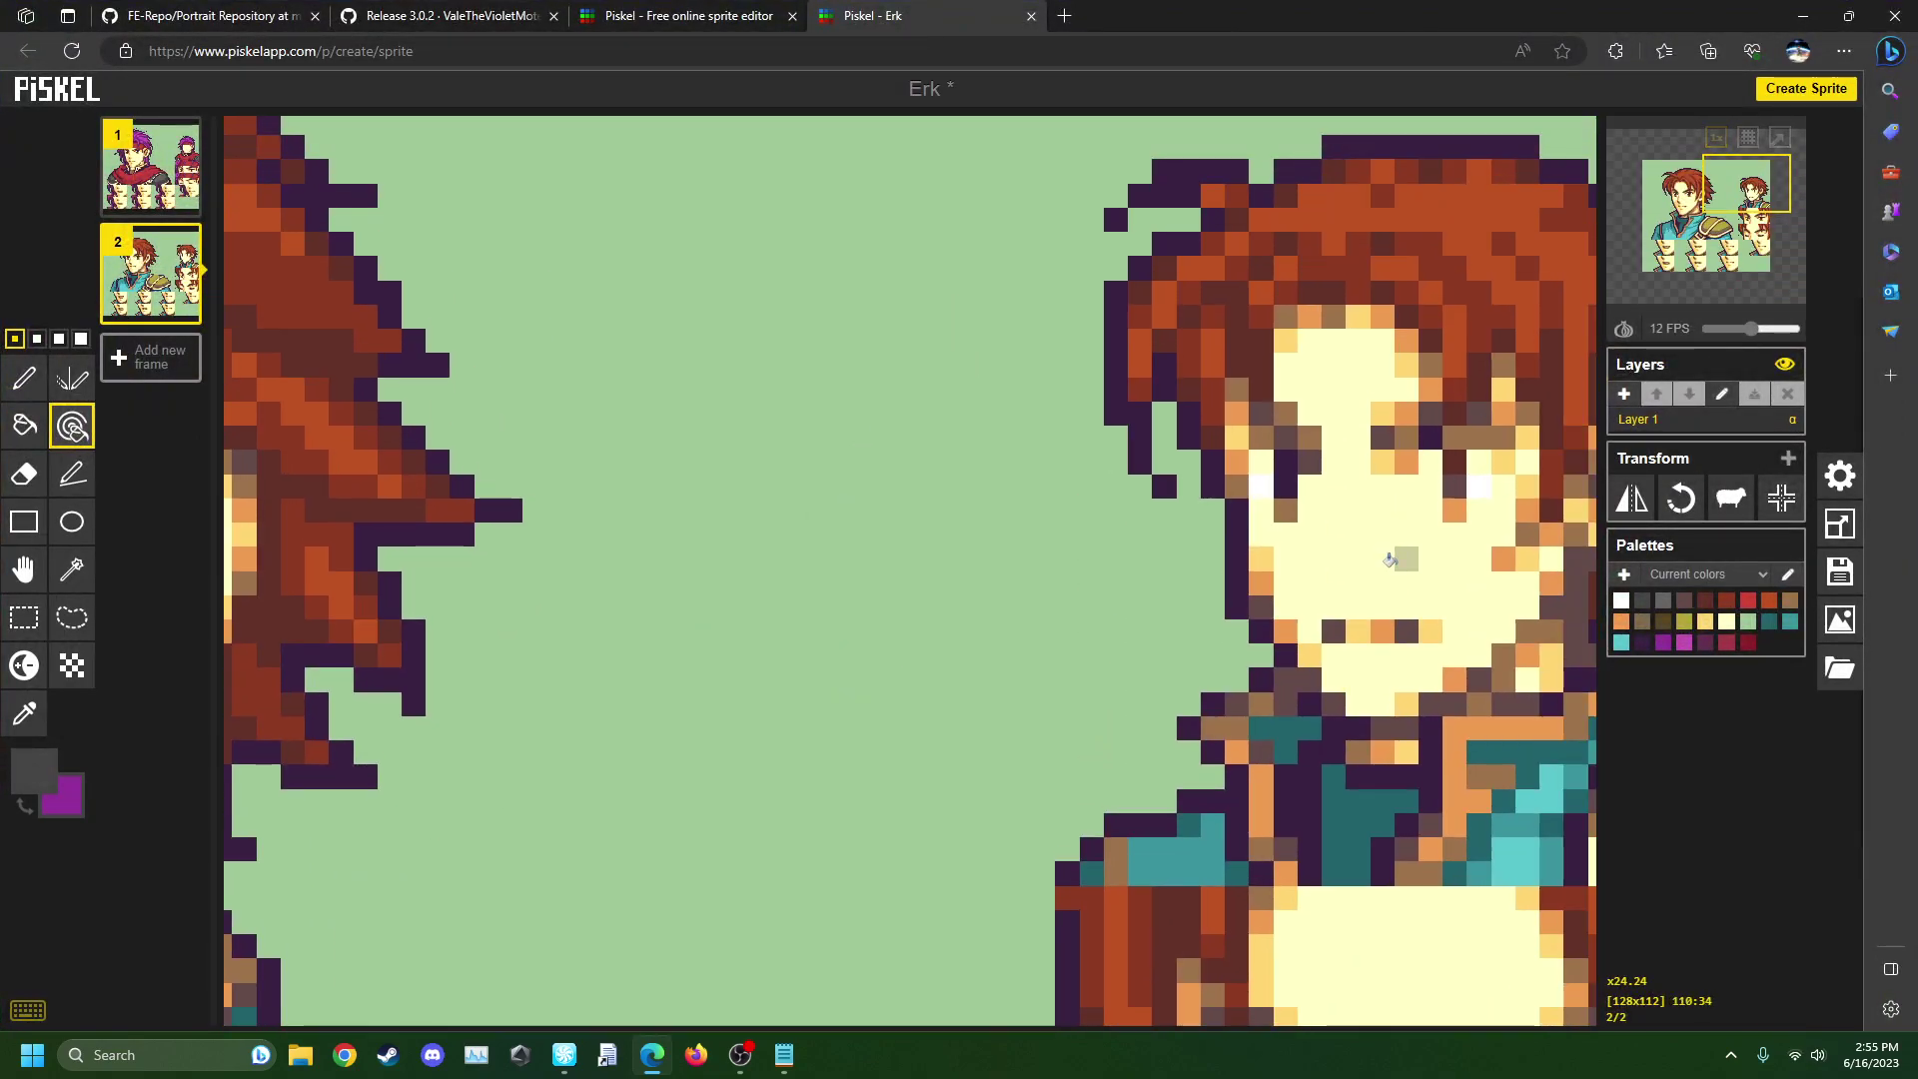
click(1446, 459)
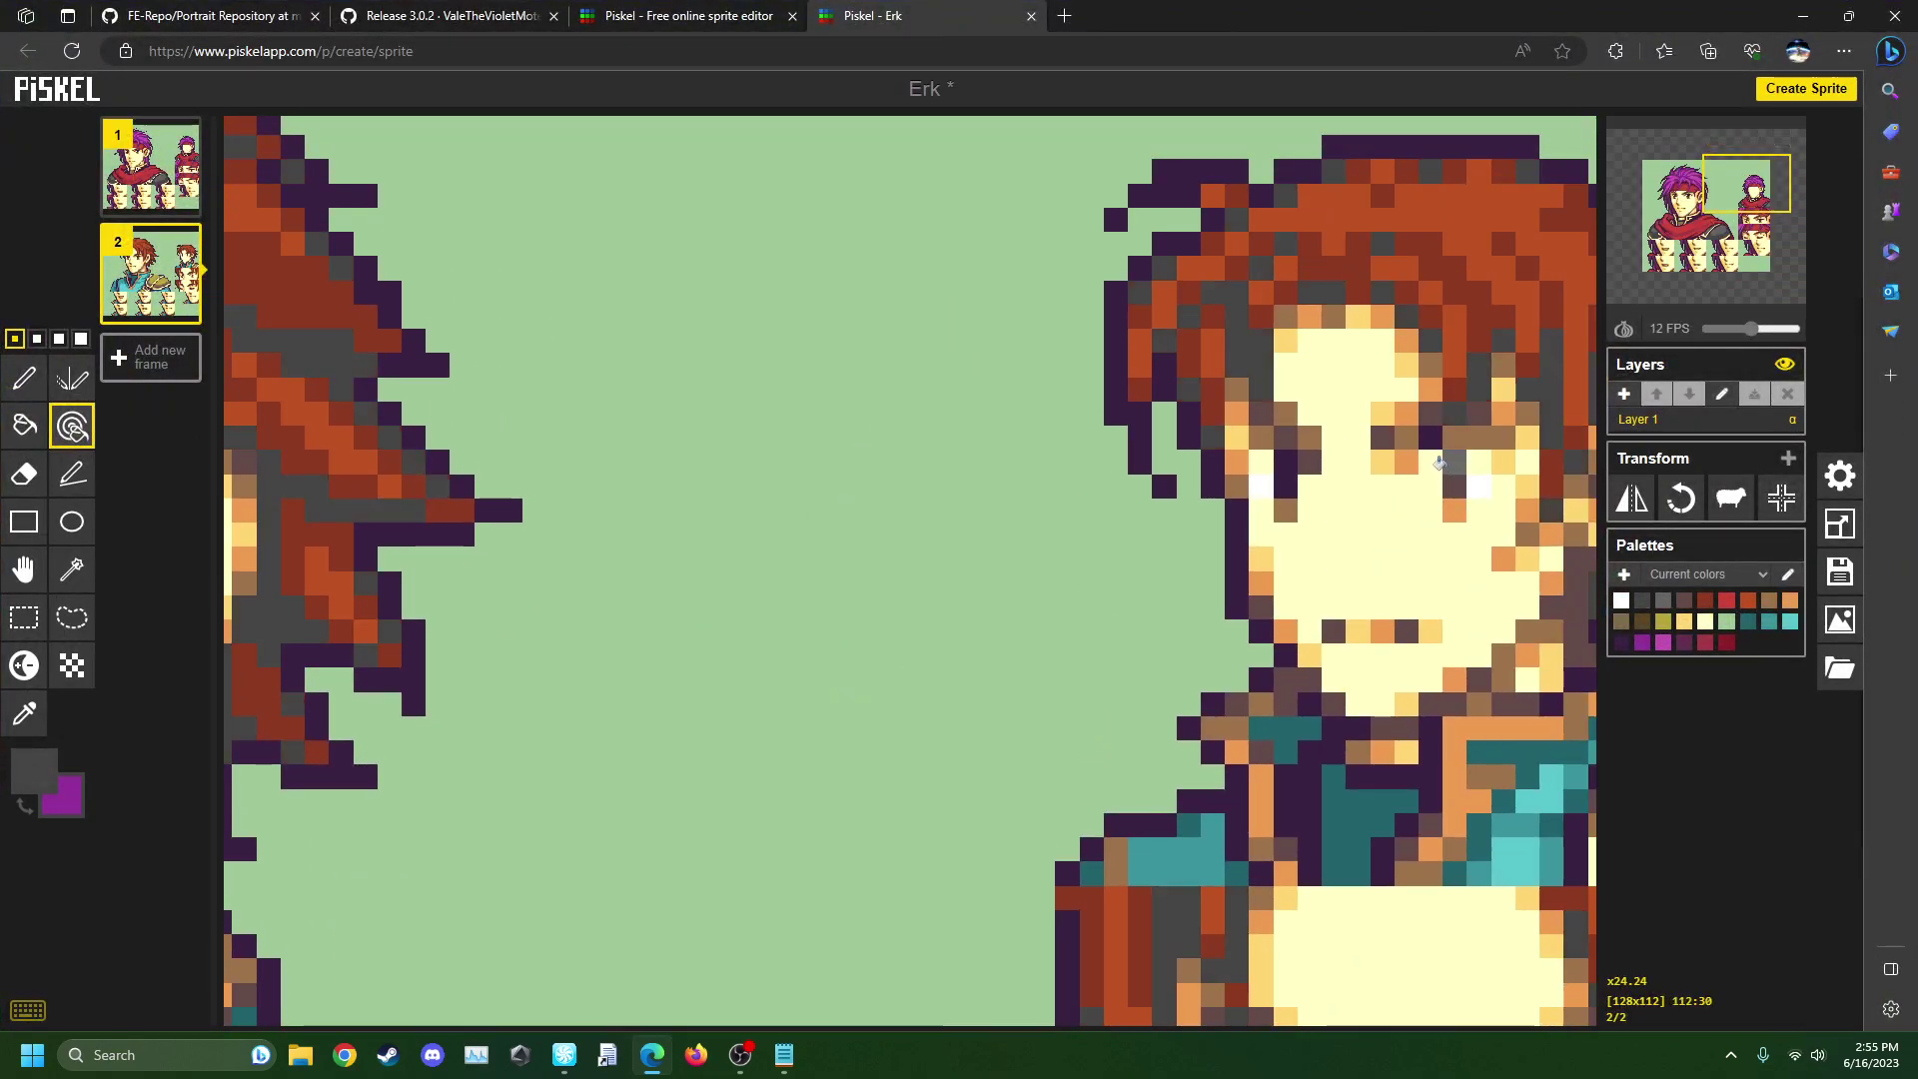
- Try to copy both eyes of Wil's mini portrait as one block onto the mini face in frame 1, and undo it
click(35, 635)
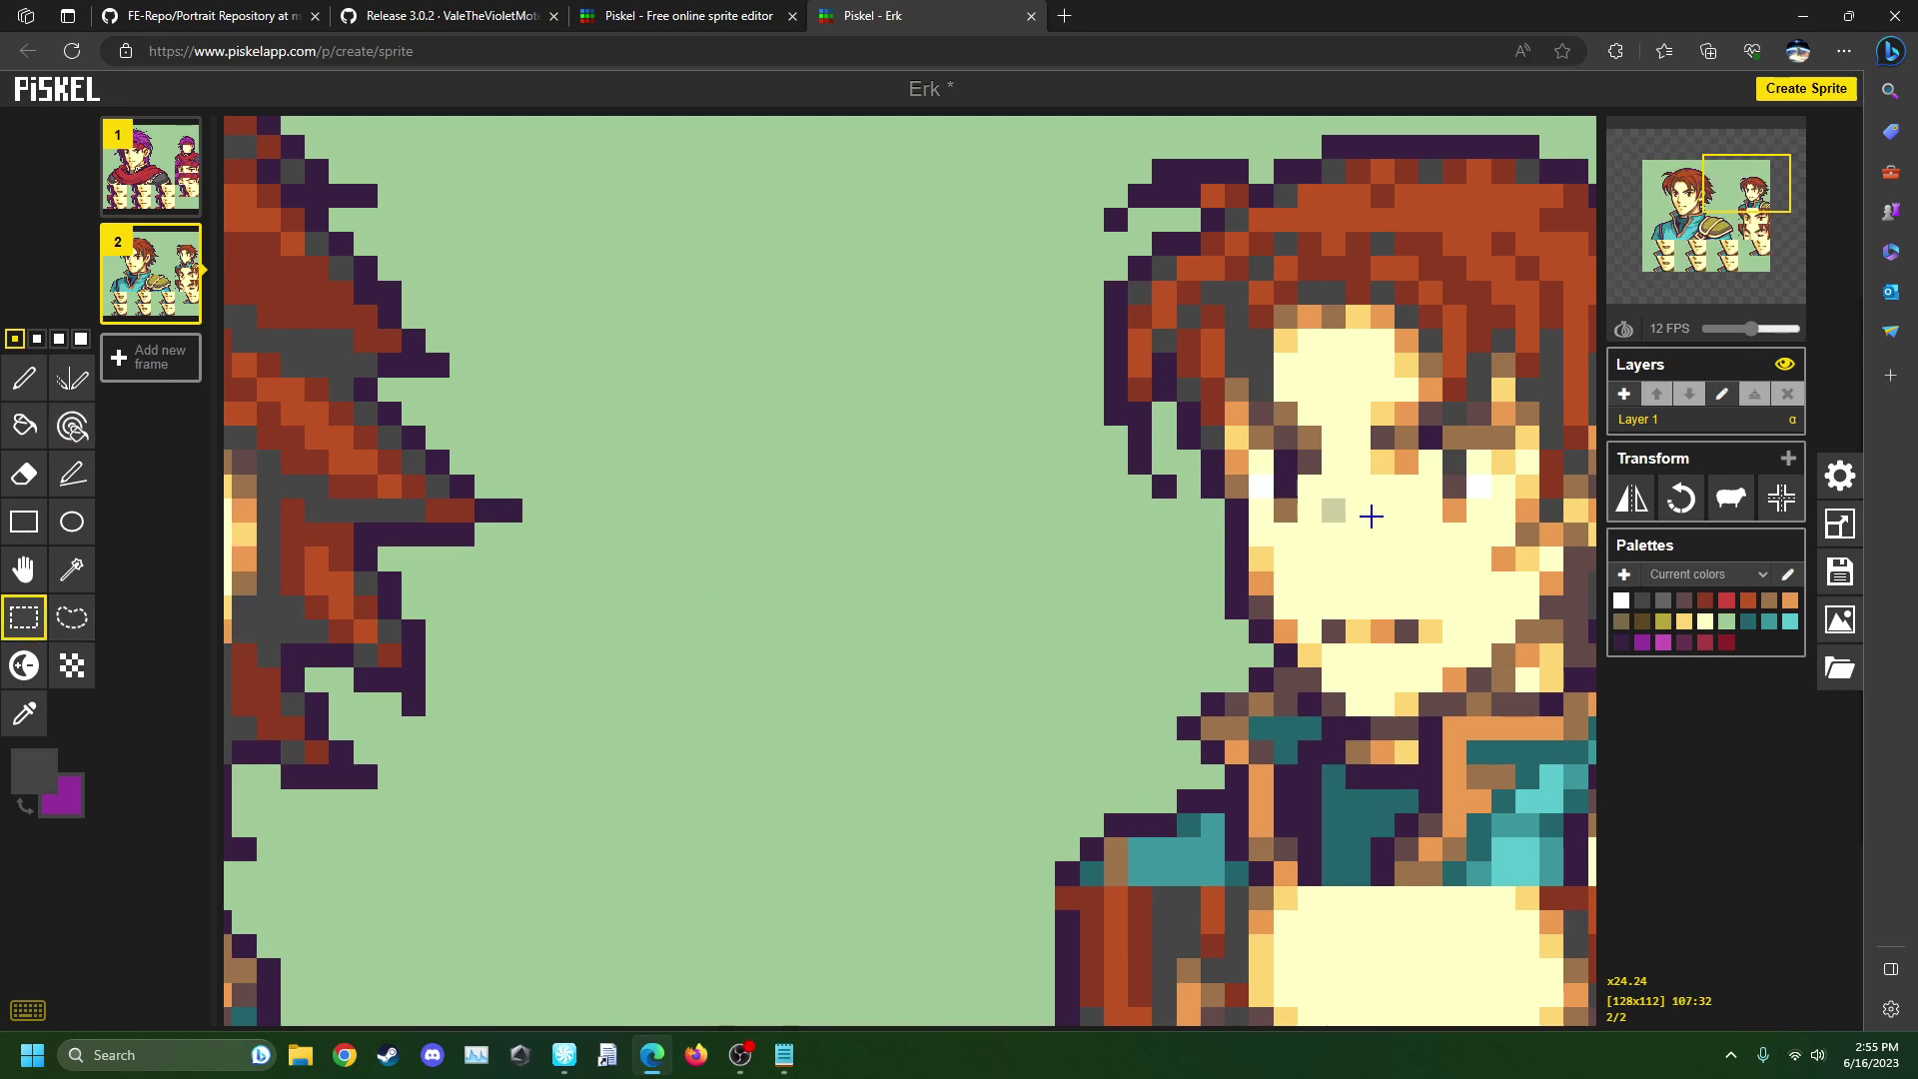
drag(1261, 510, 1478, 462)
key(Up)
click(1478, 448)
scroll(1481, 546, down, 2)
scroll(1480, 544, down, 2)
scroll(1479, 540, up, 4)
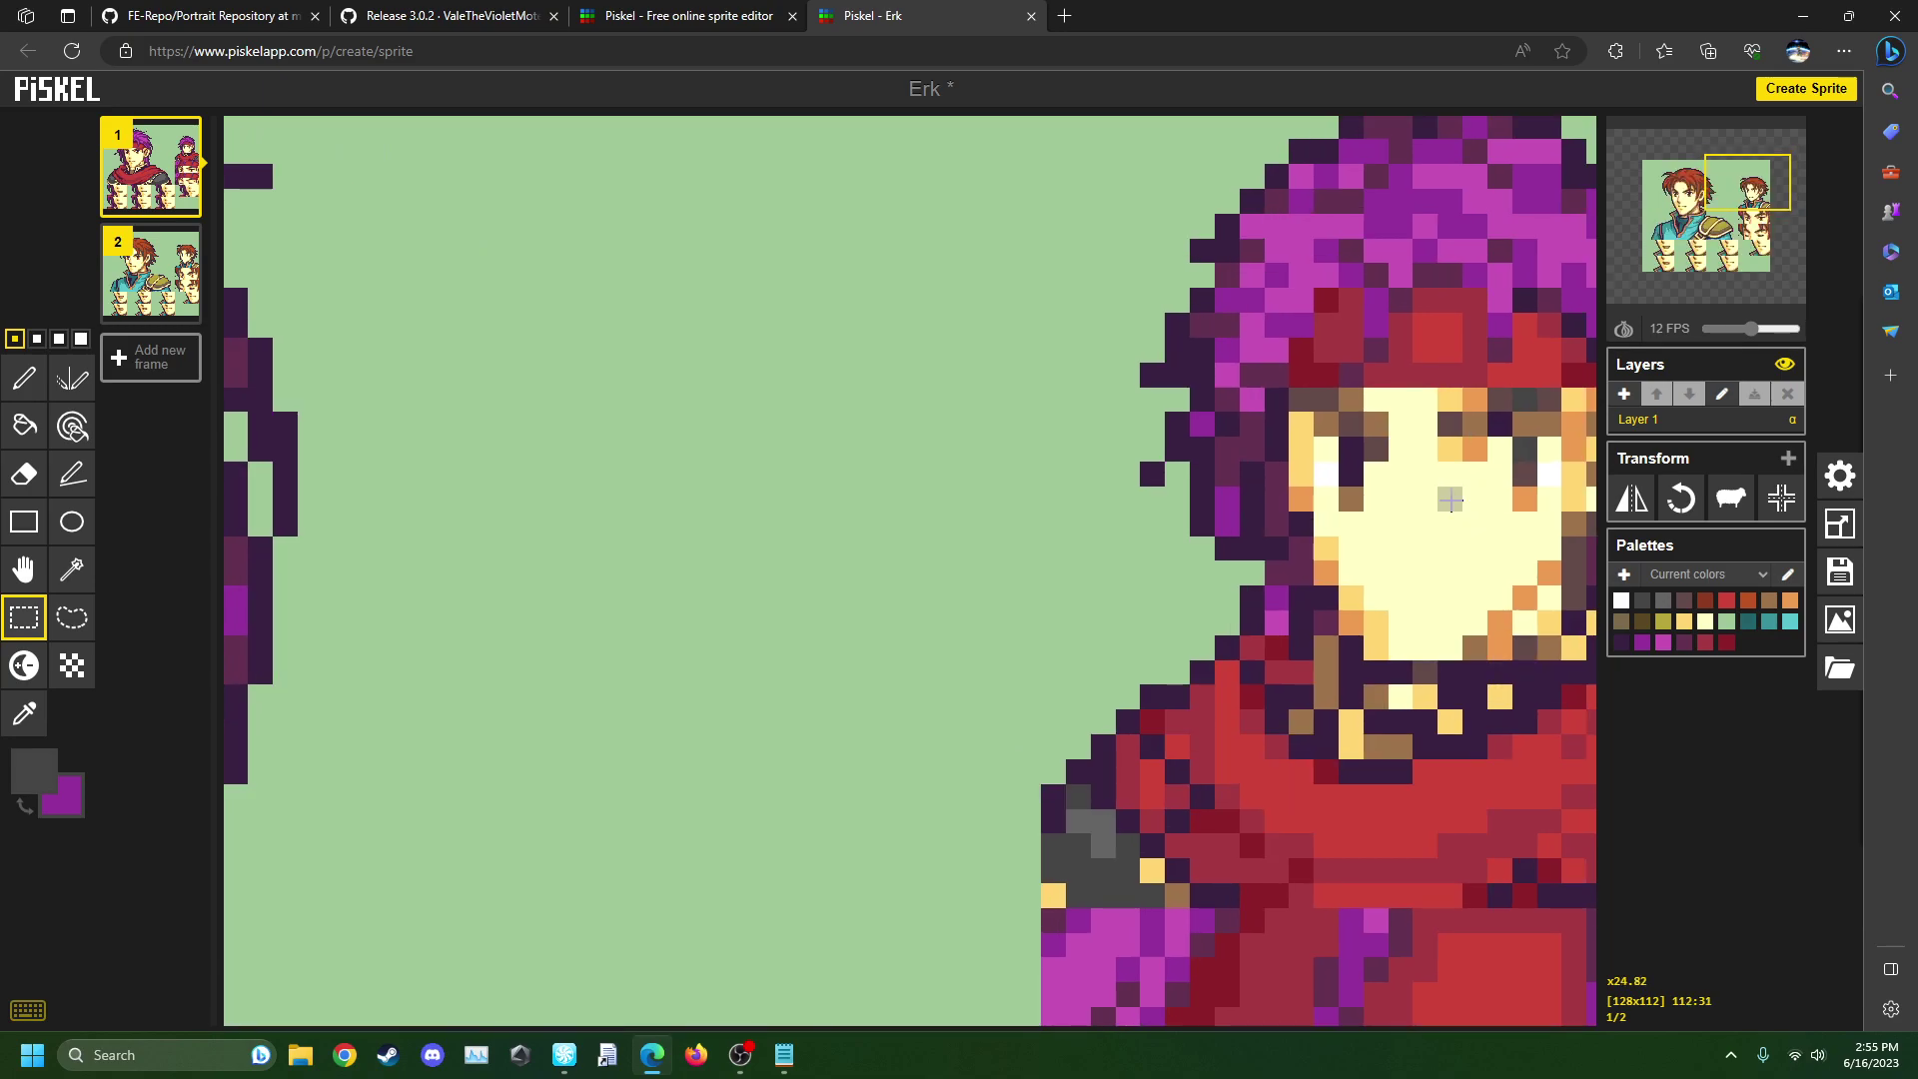
key(ctrl+z)
- Copy only the left eye of Wil's mini portrait in frame 2 and place it on the mini face in frame 1
key(Down)
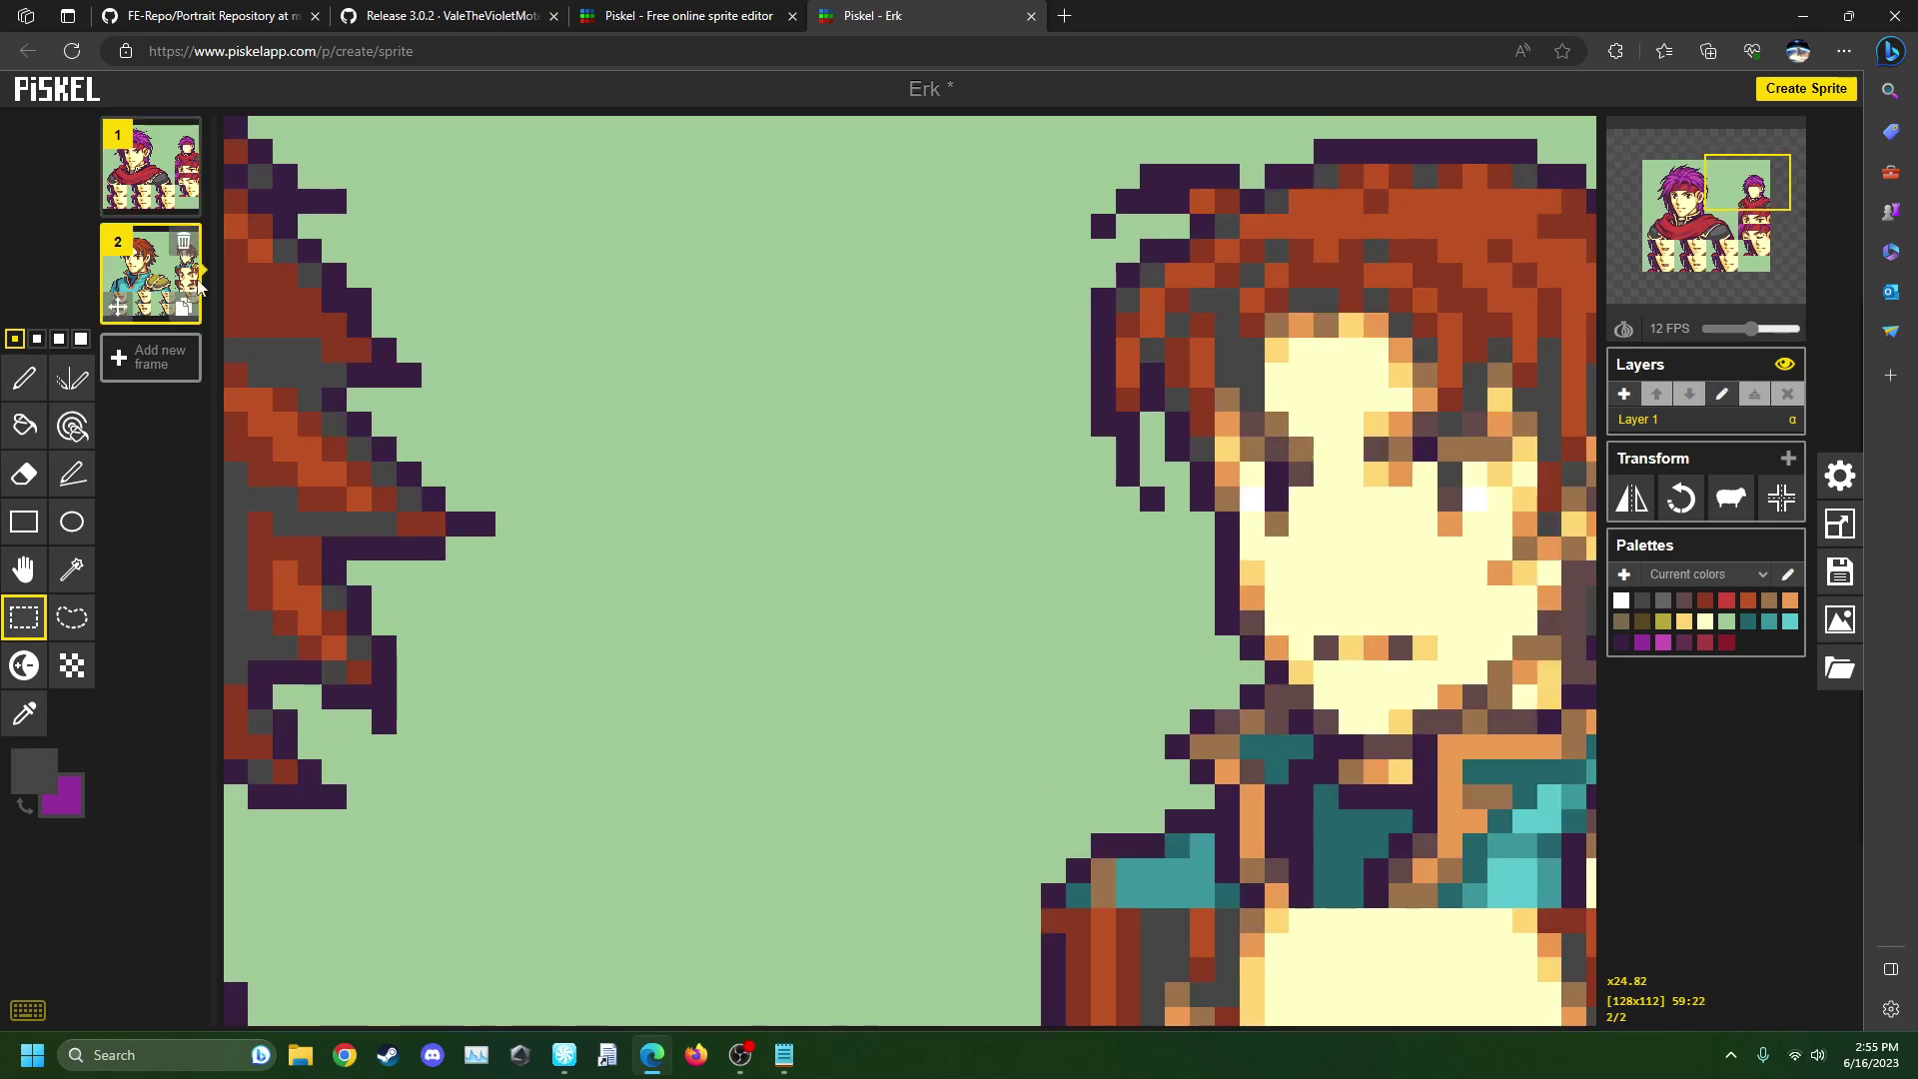
key(ctrl+v)
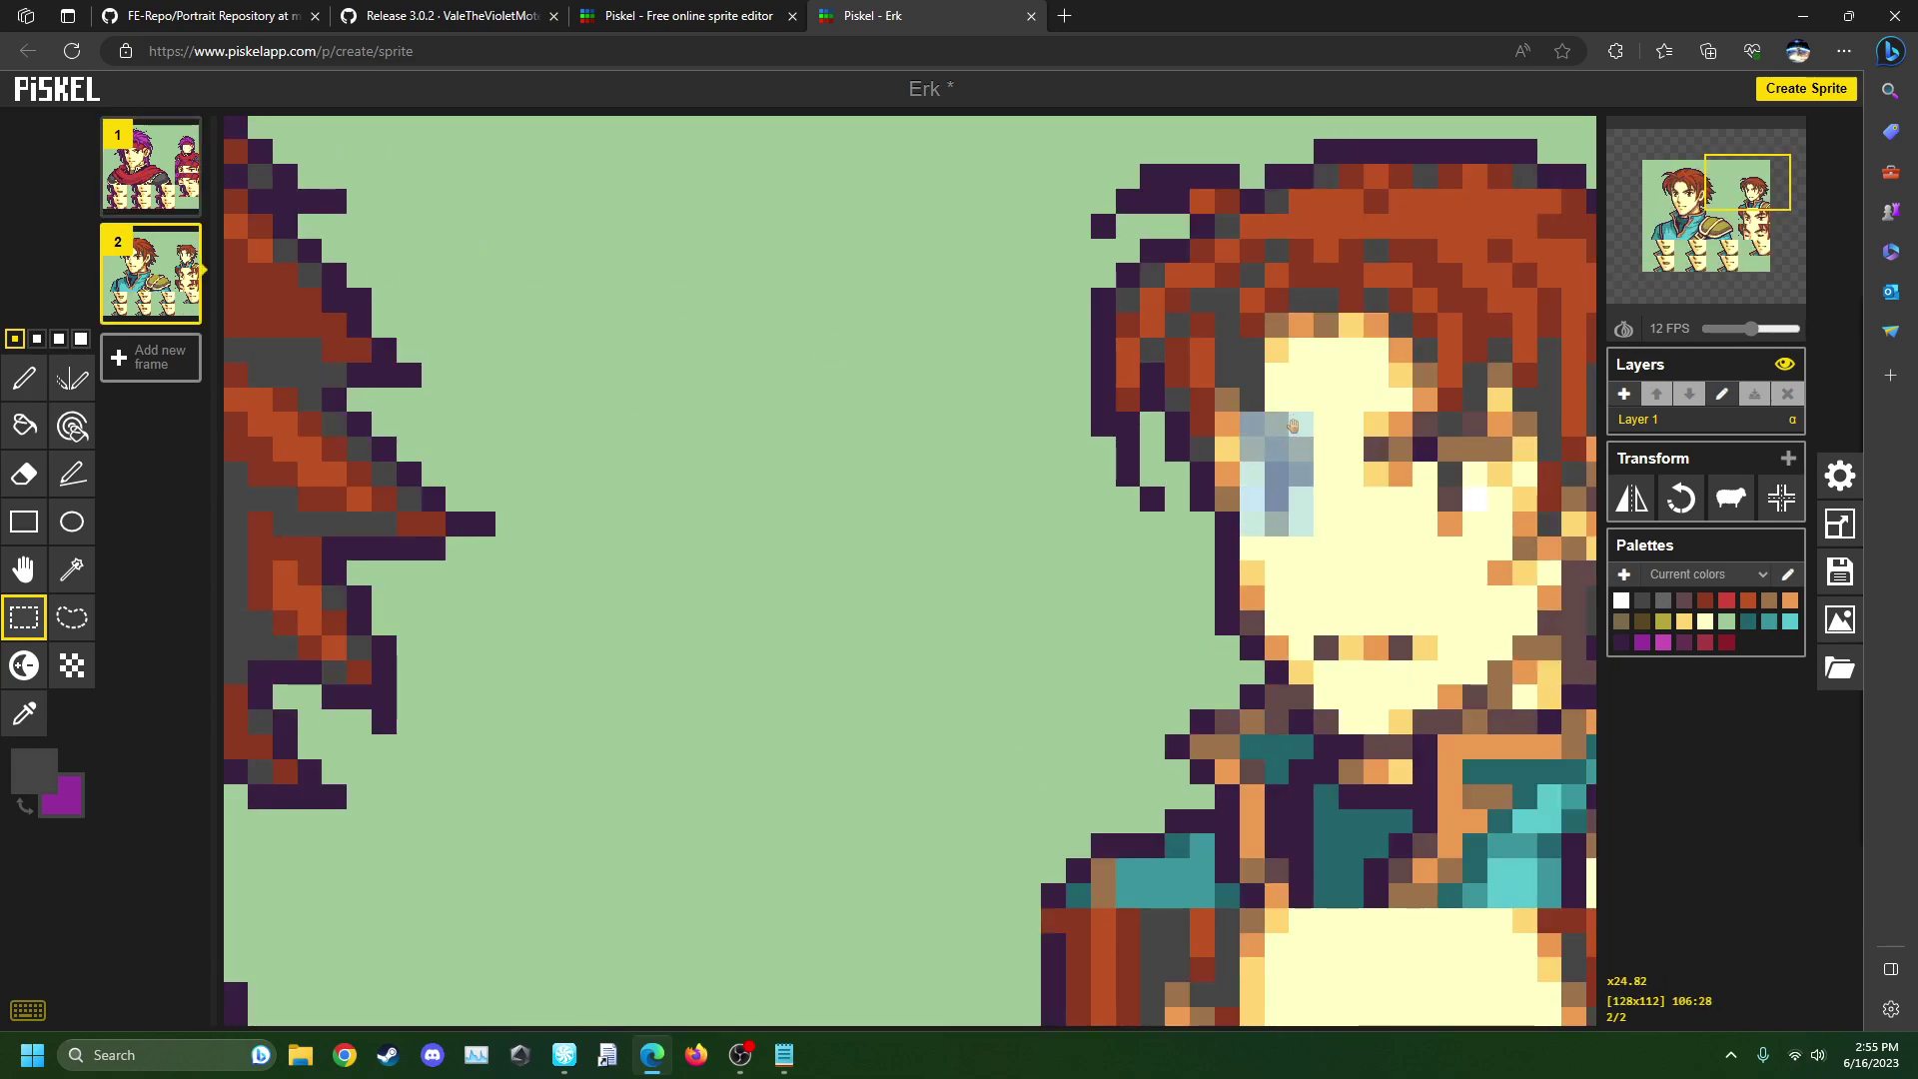
click(152, 164)
drag(1289, 462, 1364, 437)
click(1417, 475)
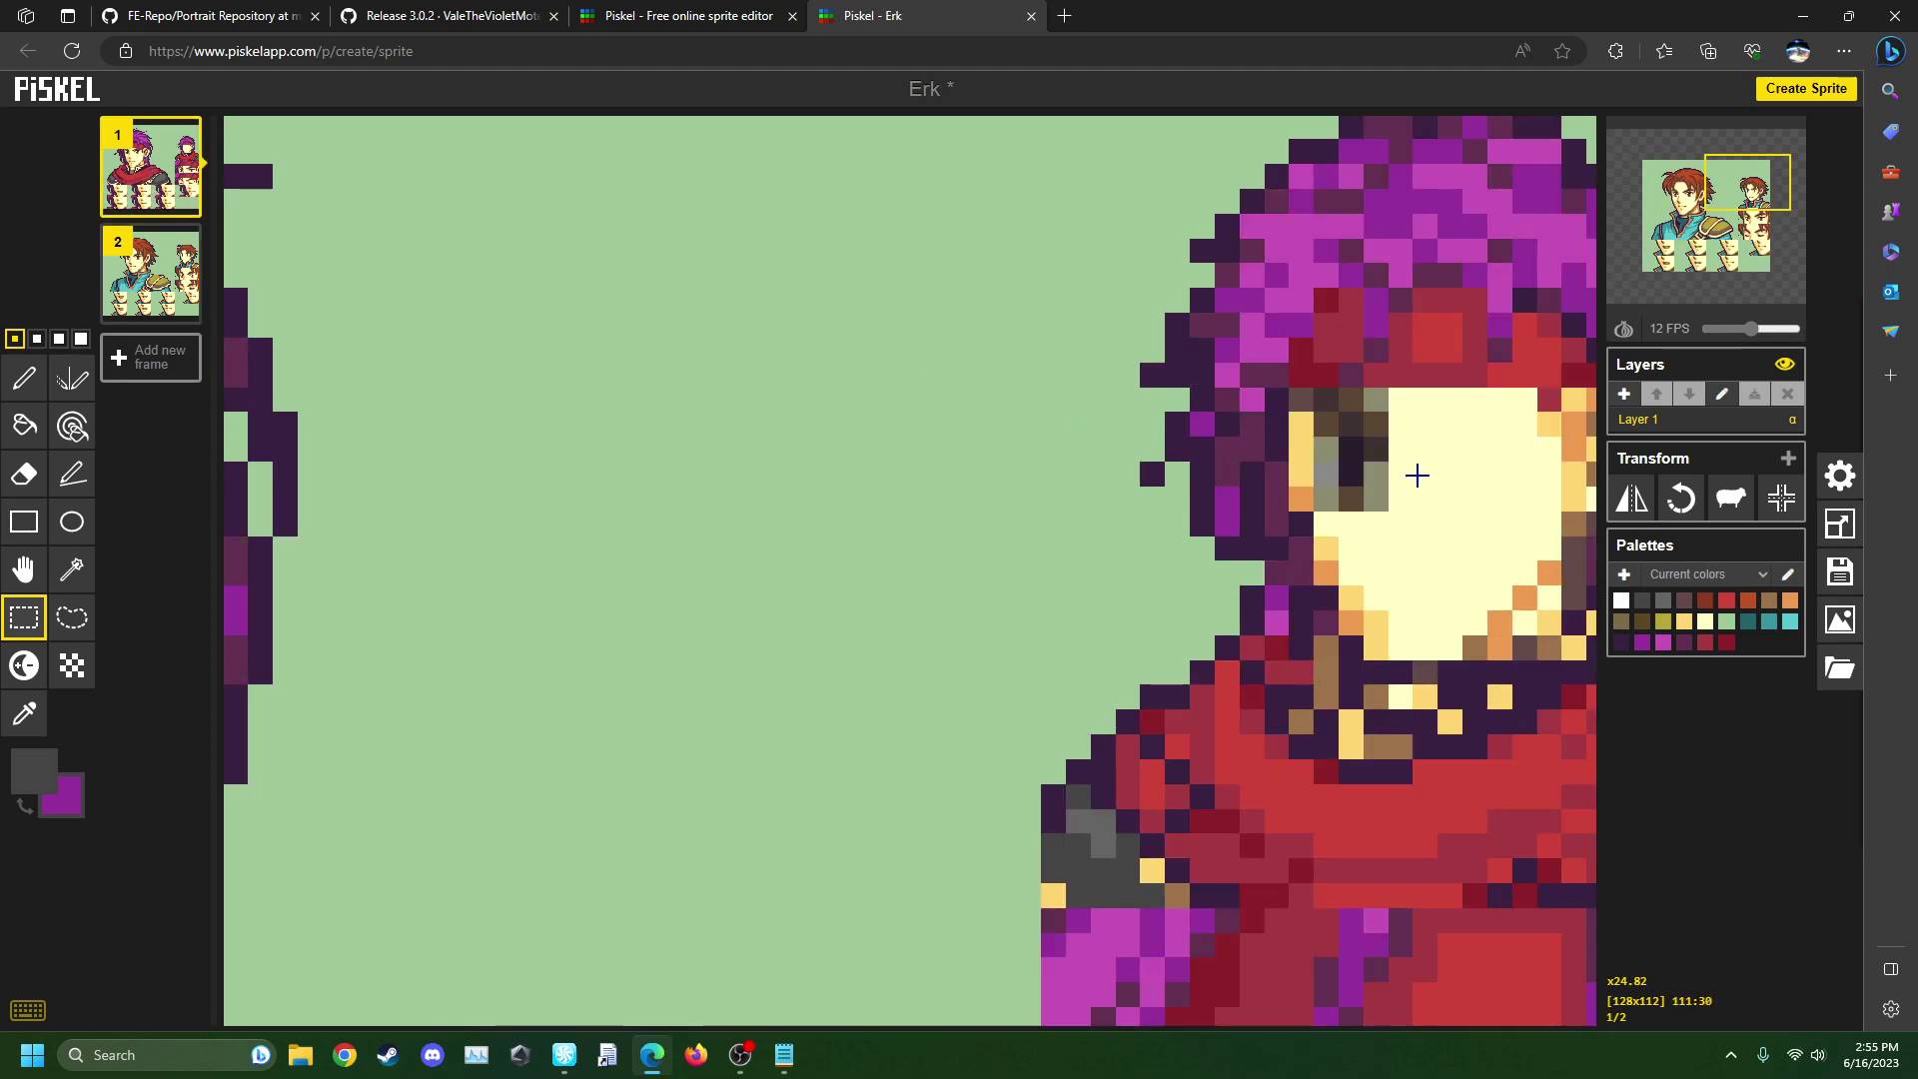
- Copy the right eye of Wil's mini portrait as a 4x5 block and try placing it on the mini face in frame 1
click(188, 304)
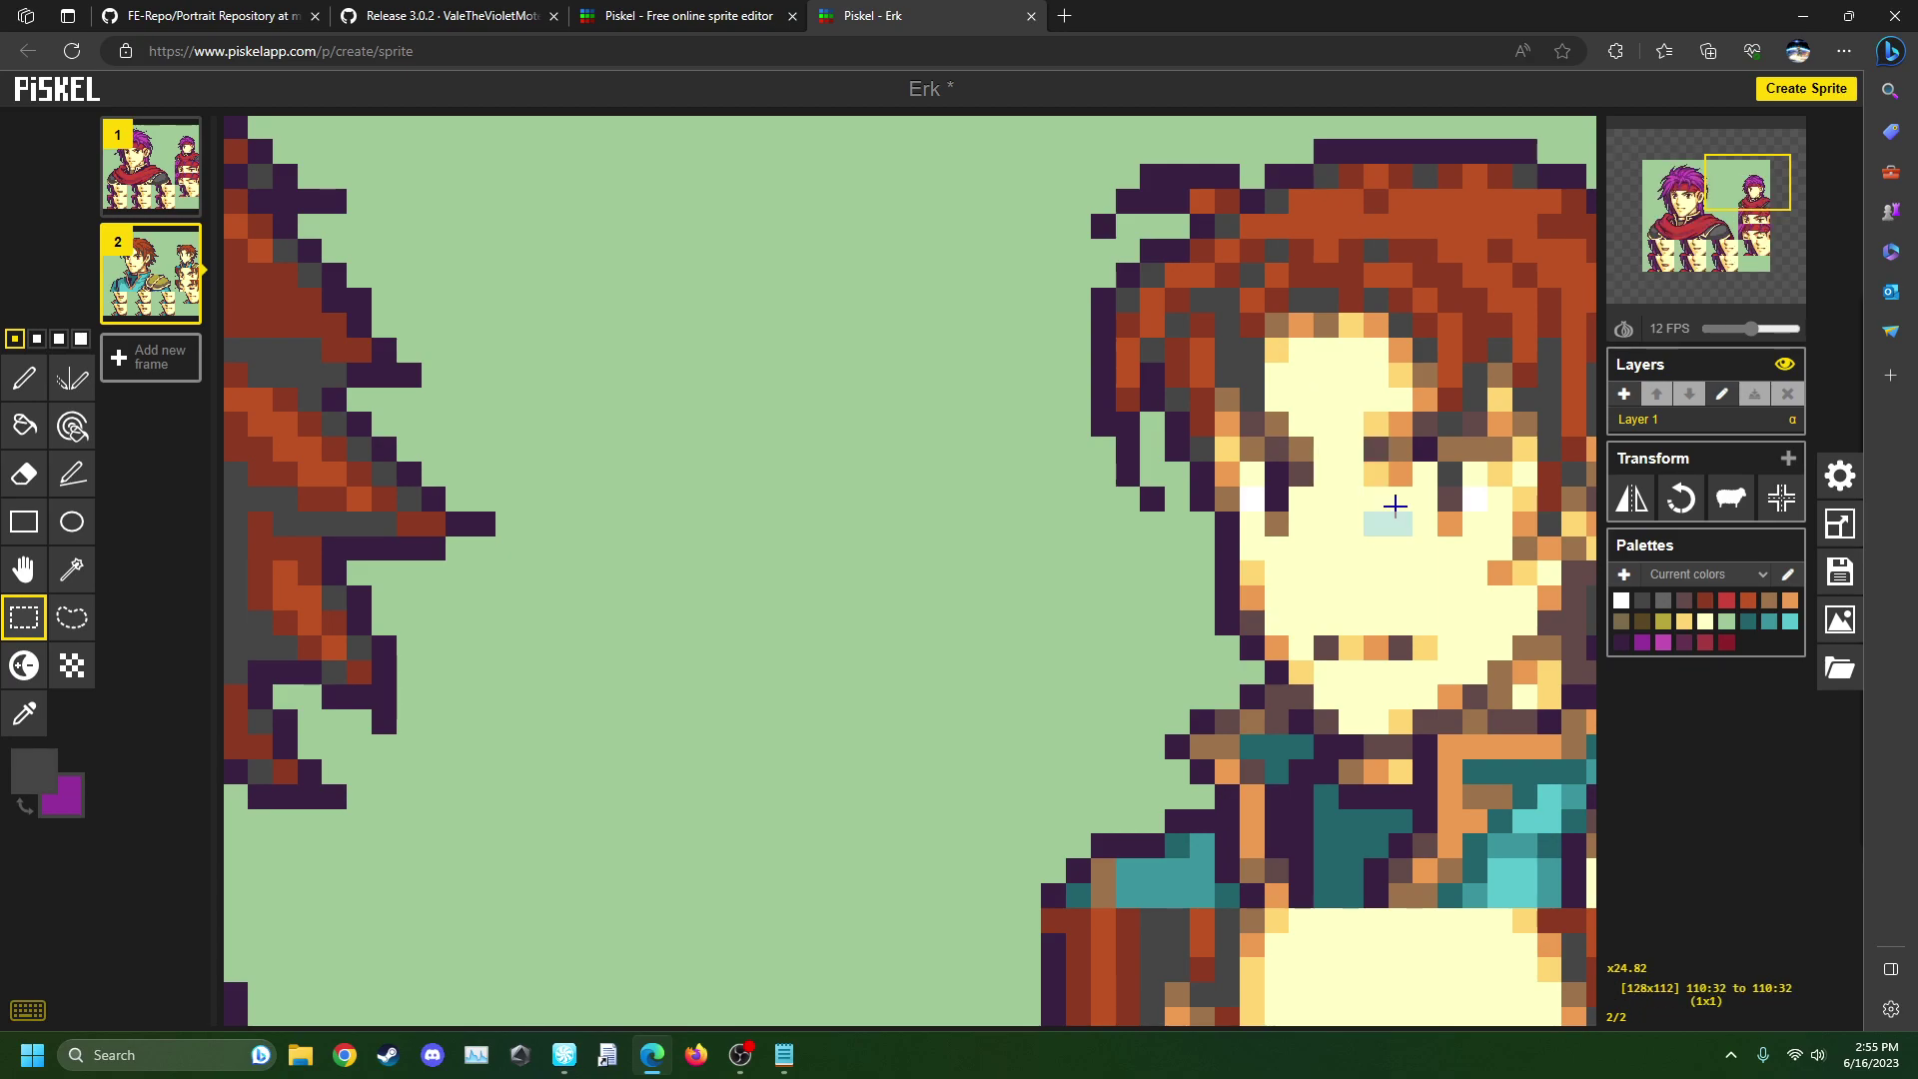
key(ctrl+v)
drag(1401, 506, 1463, 431)
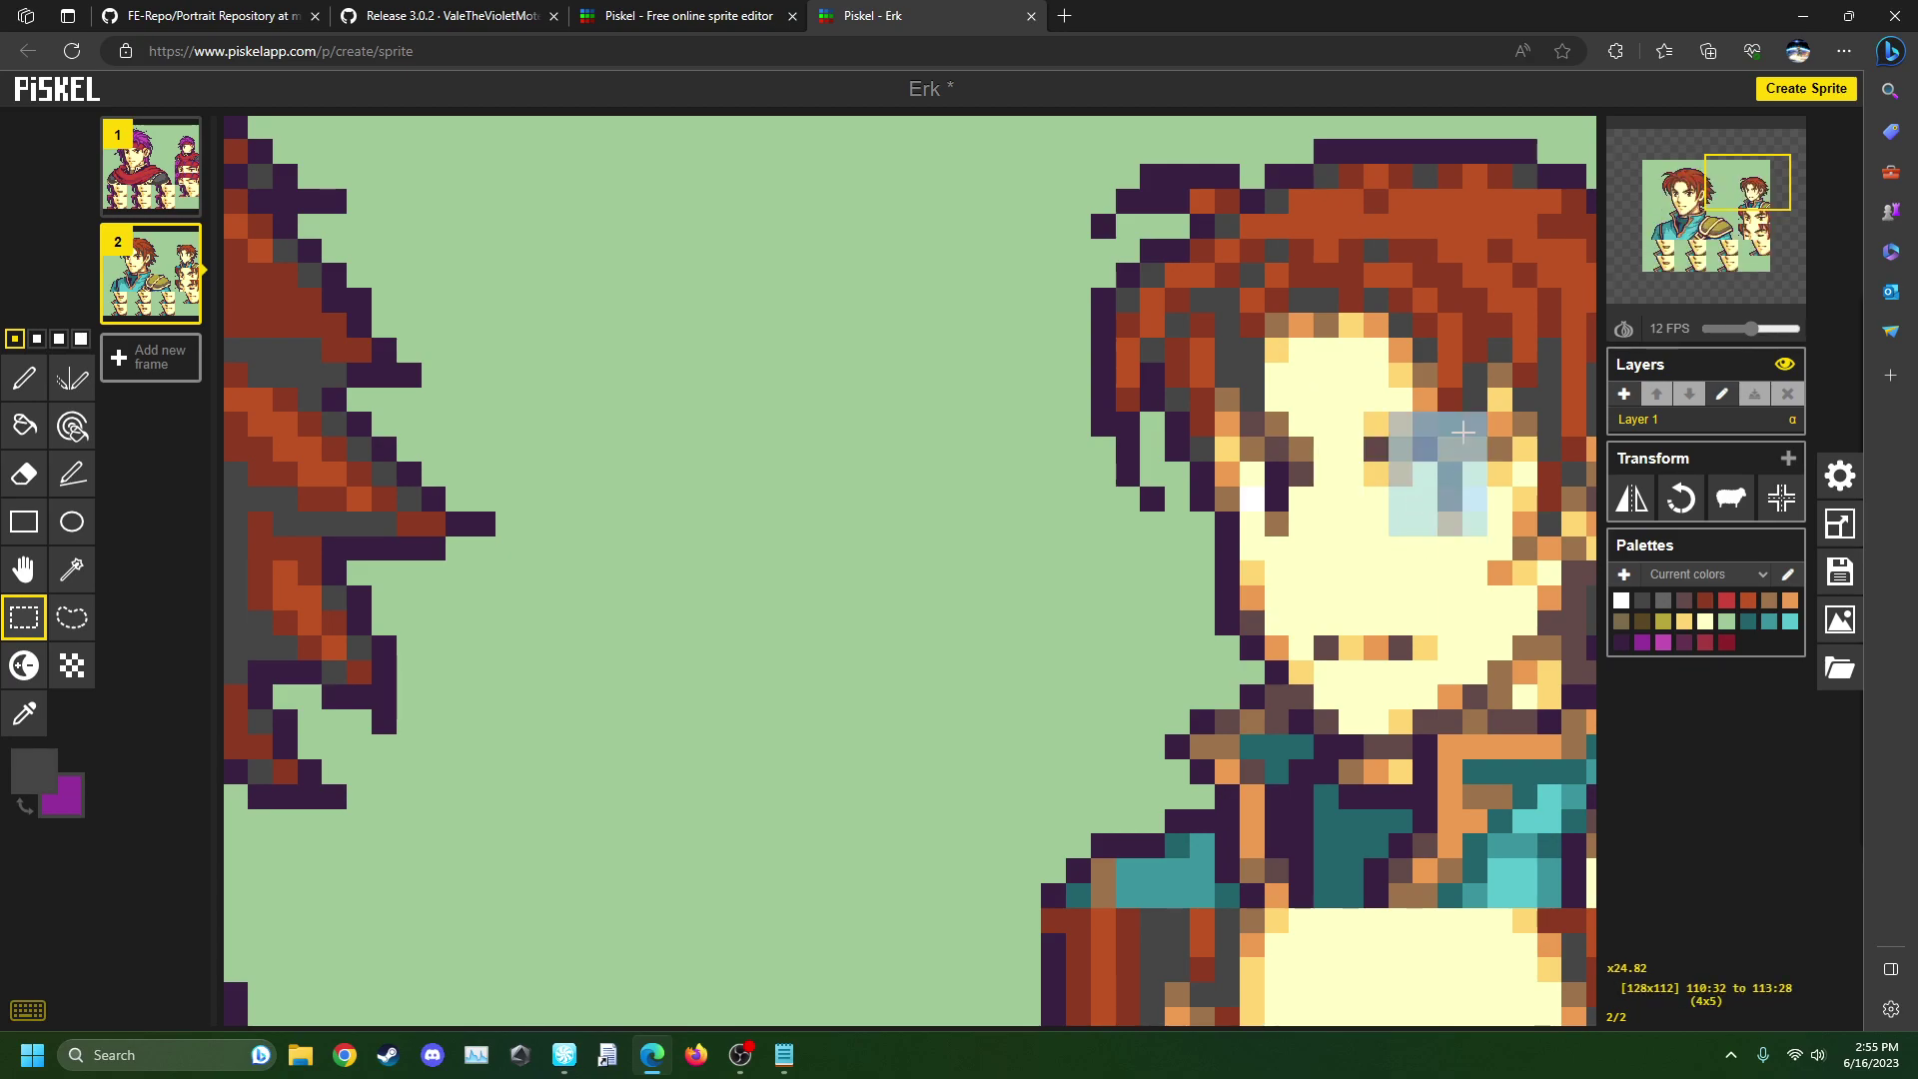
click(1463, 432)
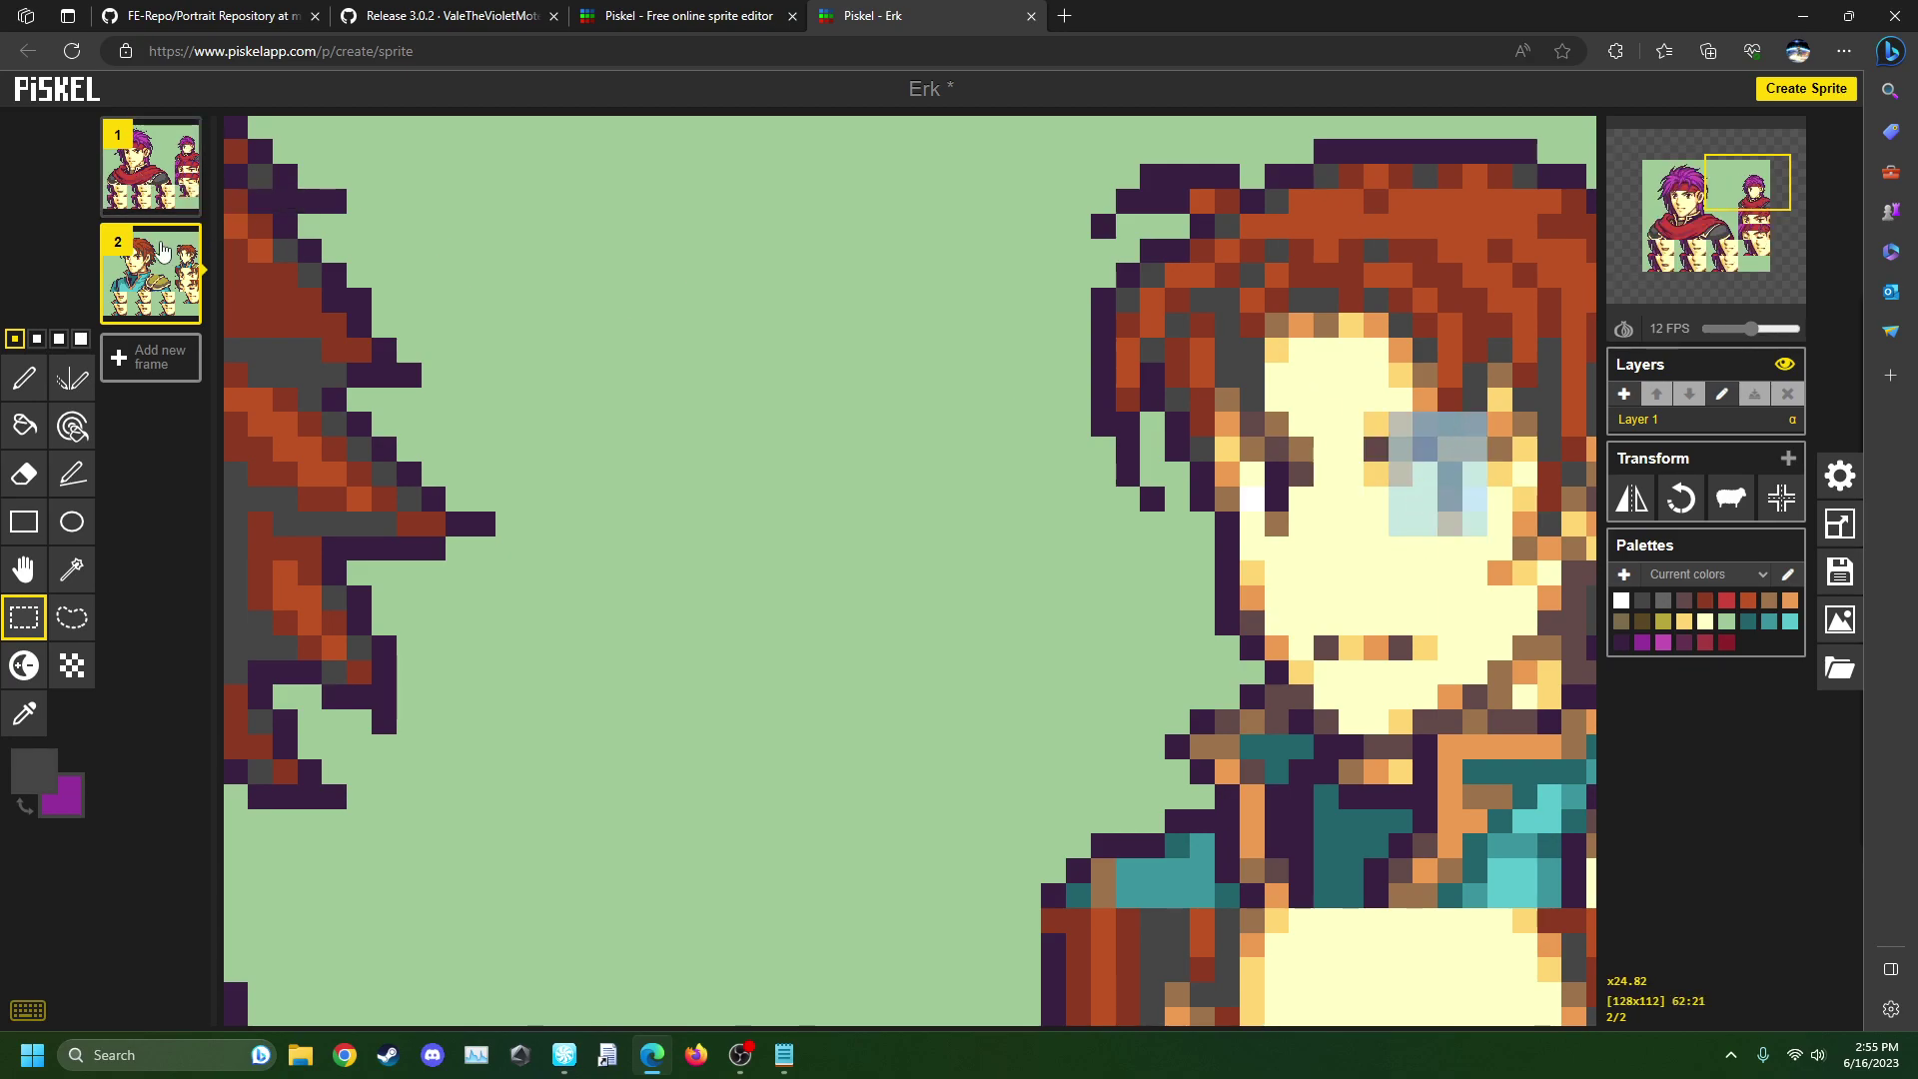
click(160, 170)
key(ctrl+v)
drag(1443, 472, 1468, 472)
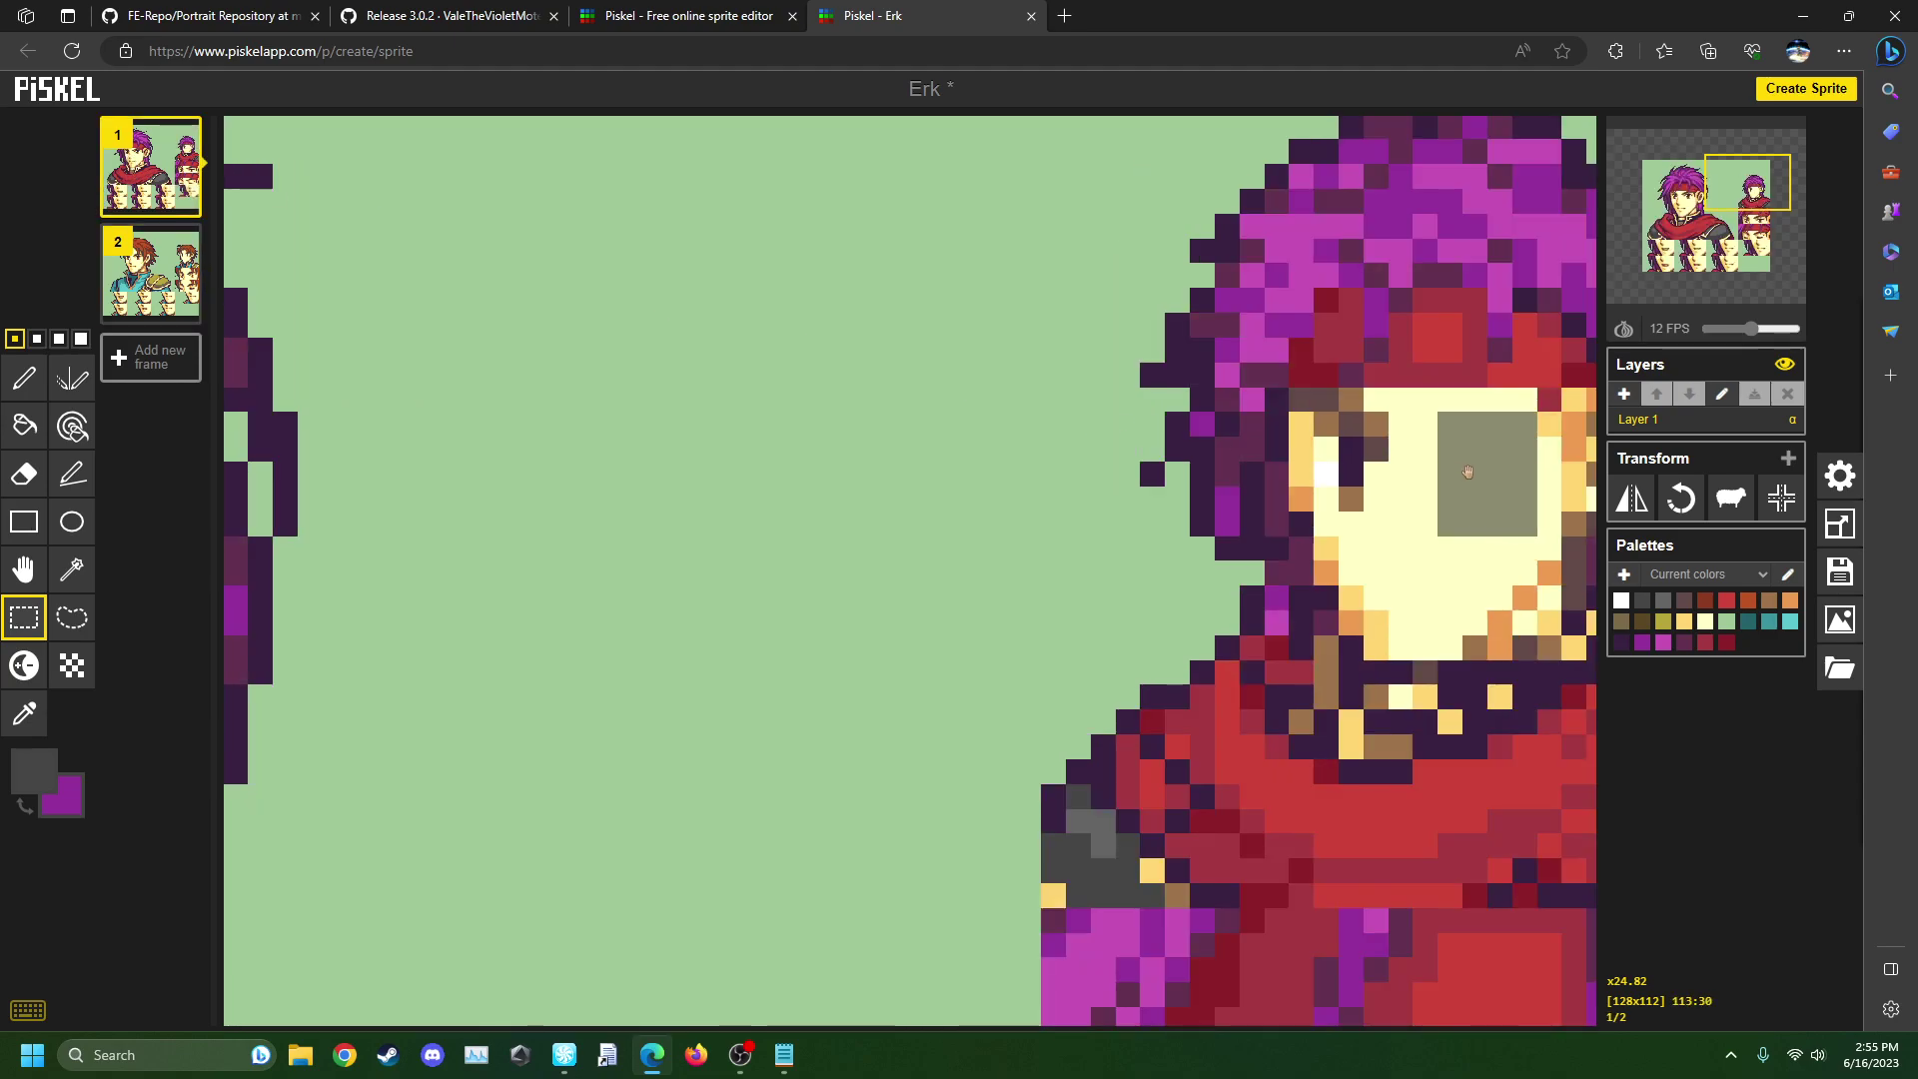
click(1469, 584)
scroll(1446, 571, down, 2)
scroll(1446, 571, down, 2)
scroll(1446, 571, up, 4)
- Copy the right and left eyes of Wil's mini portrait separately and paste them just below the headband on frame 1's mini face
drag(1444, 497, 1515, 404)
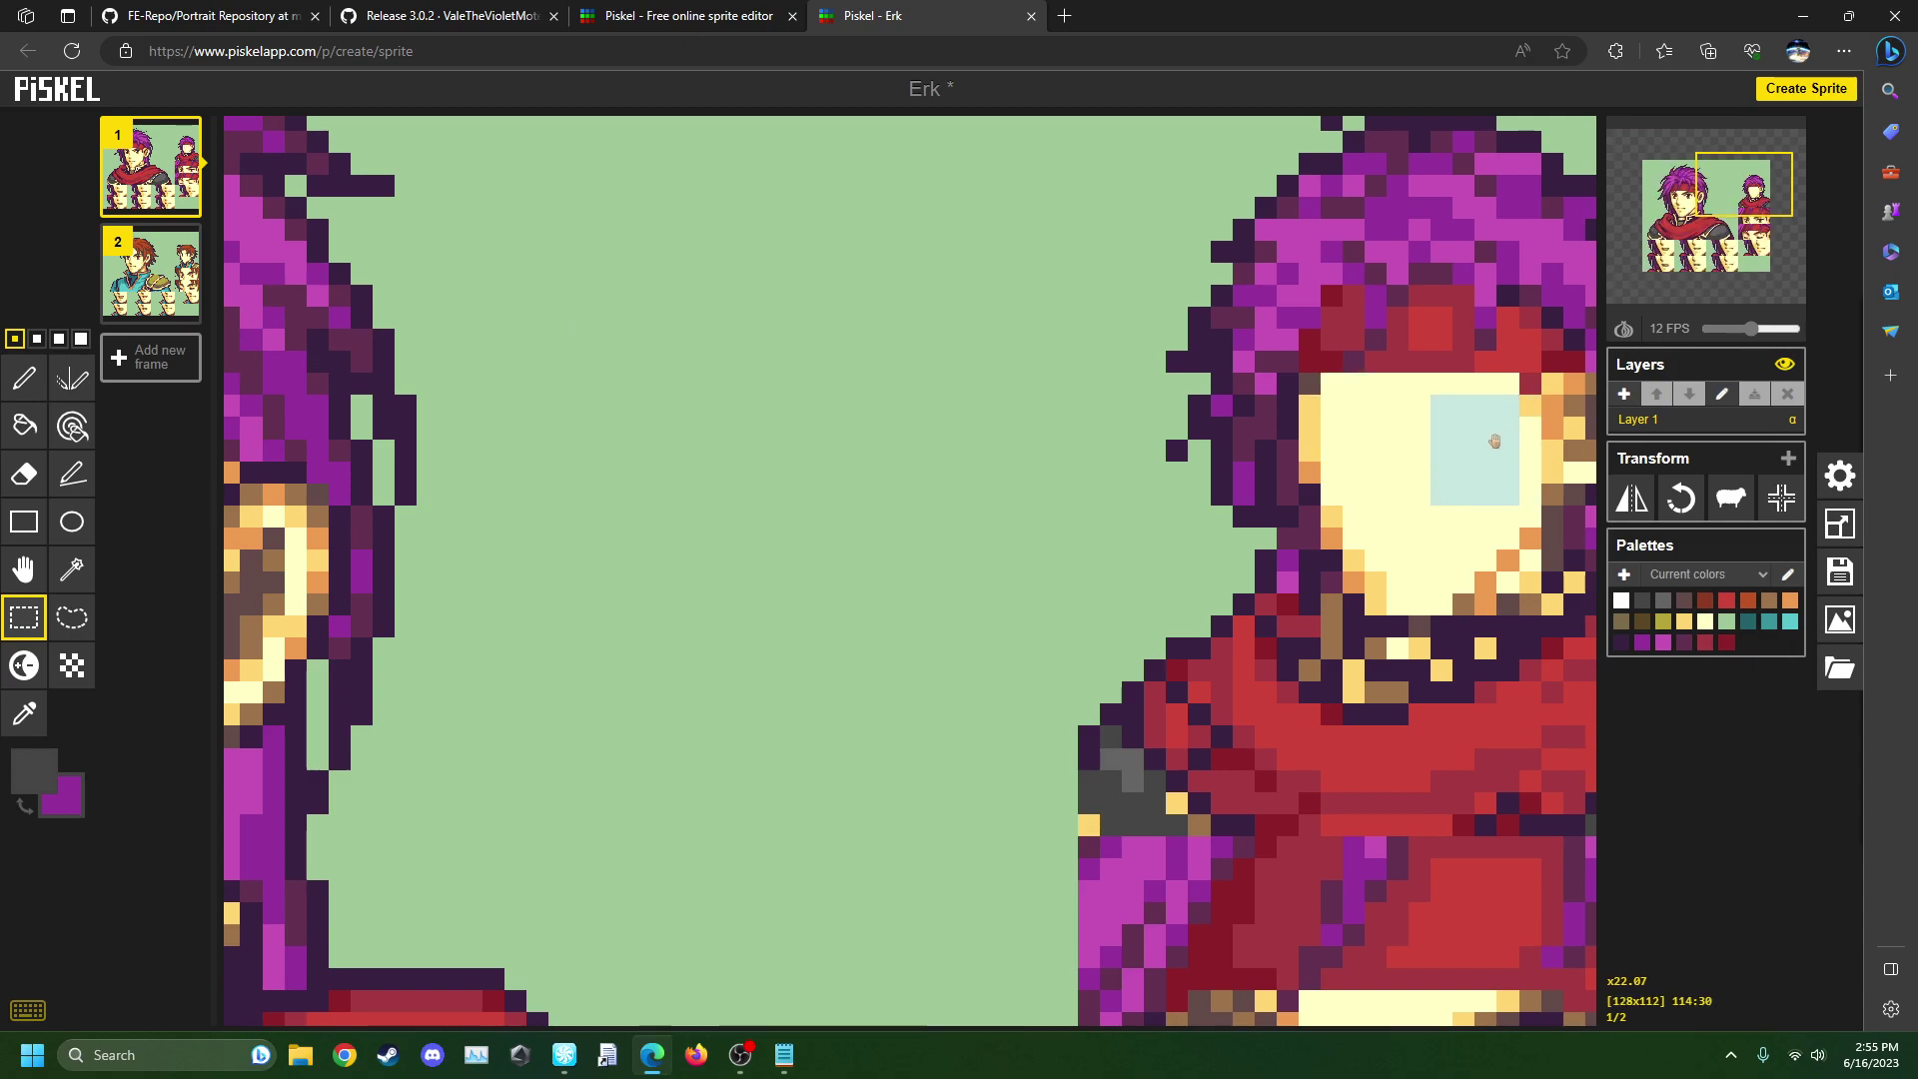
key(ctrl+v)
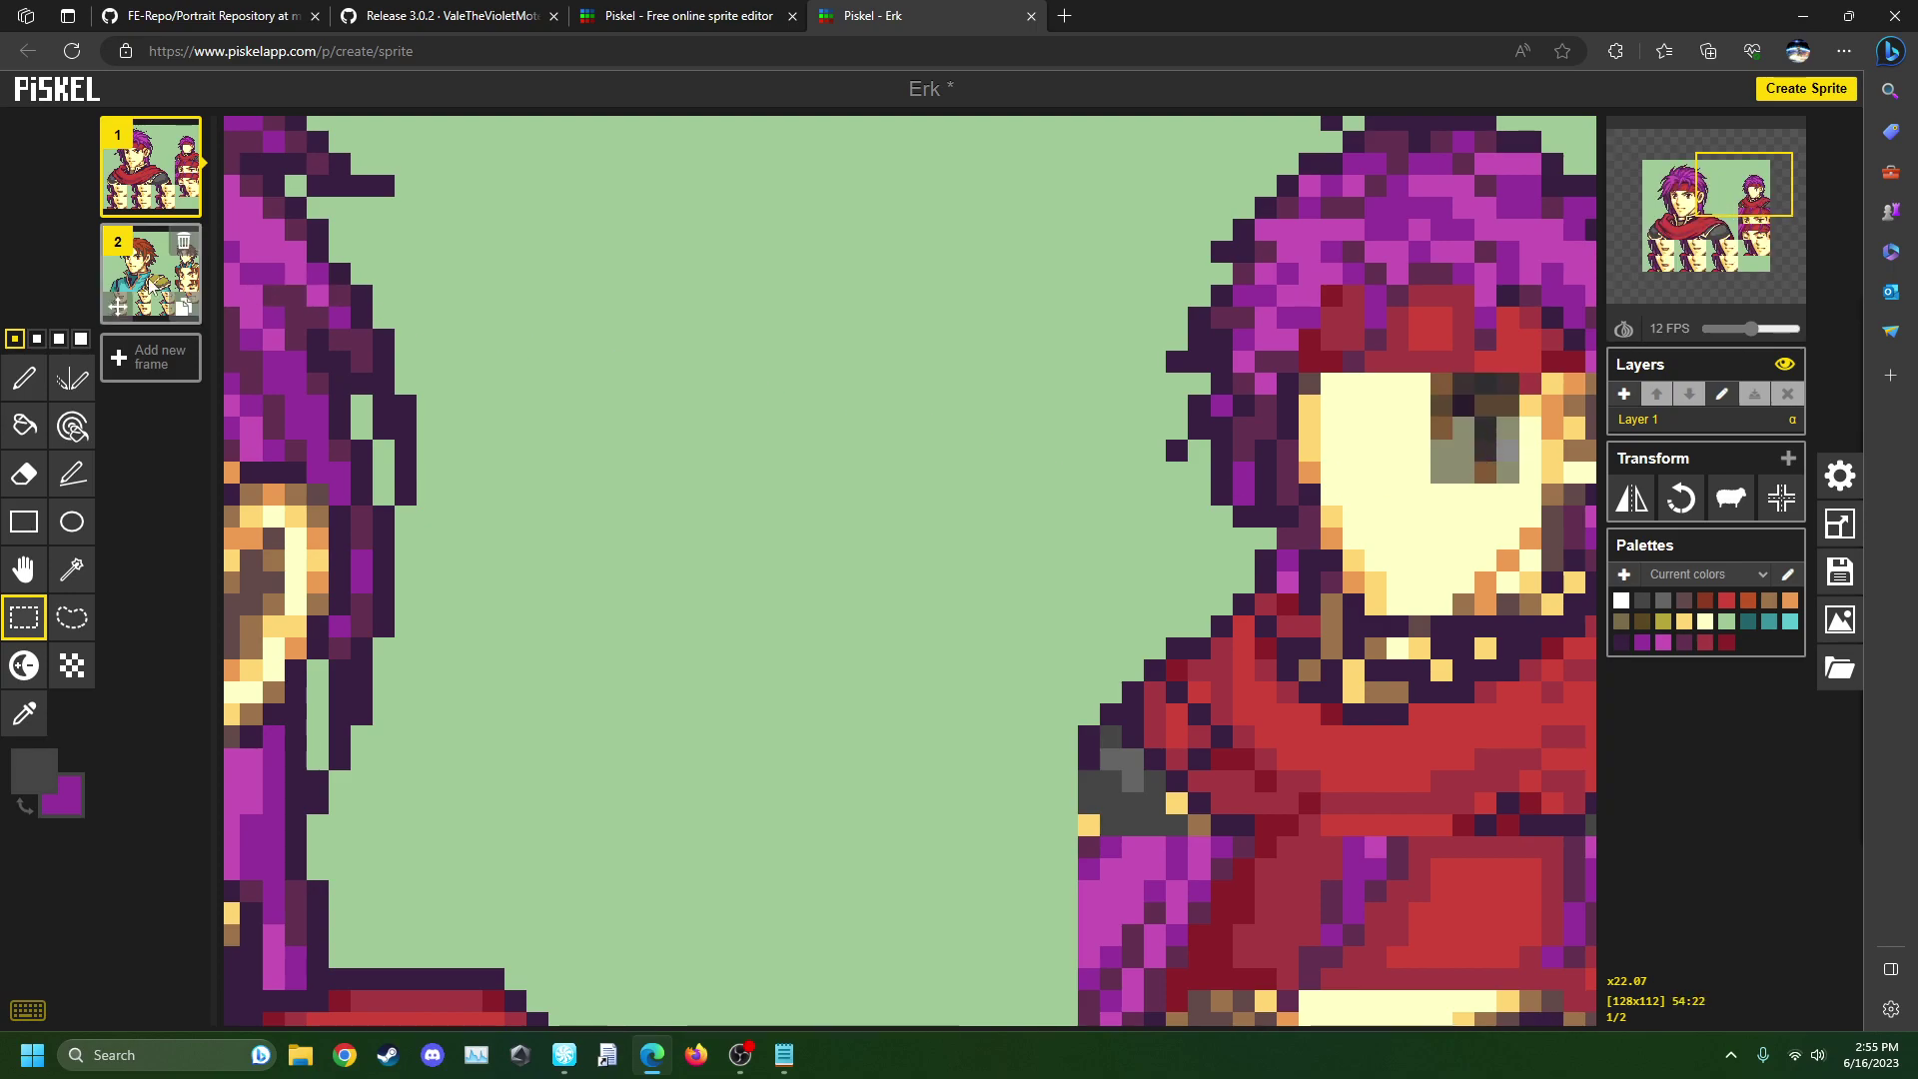
click(158, 287)
drag(1280, 492, 1314, 399)
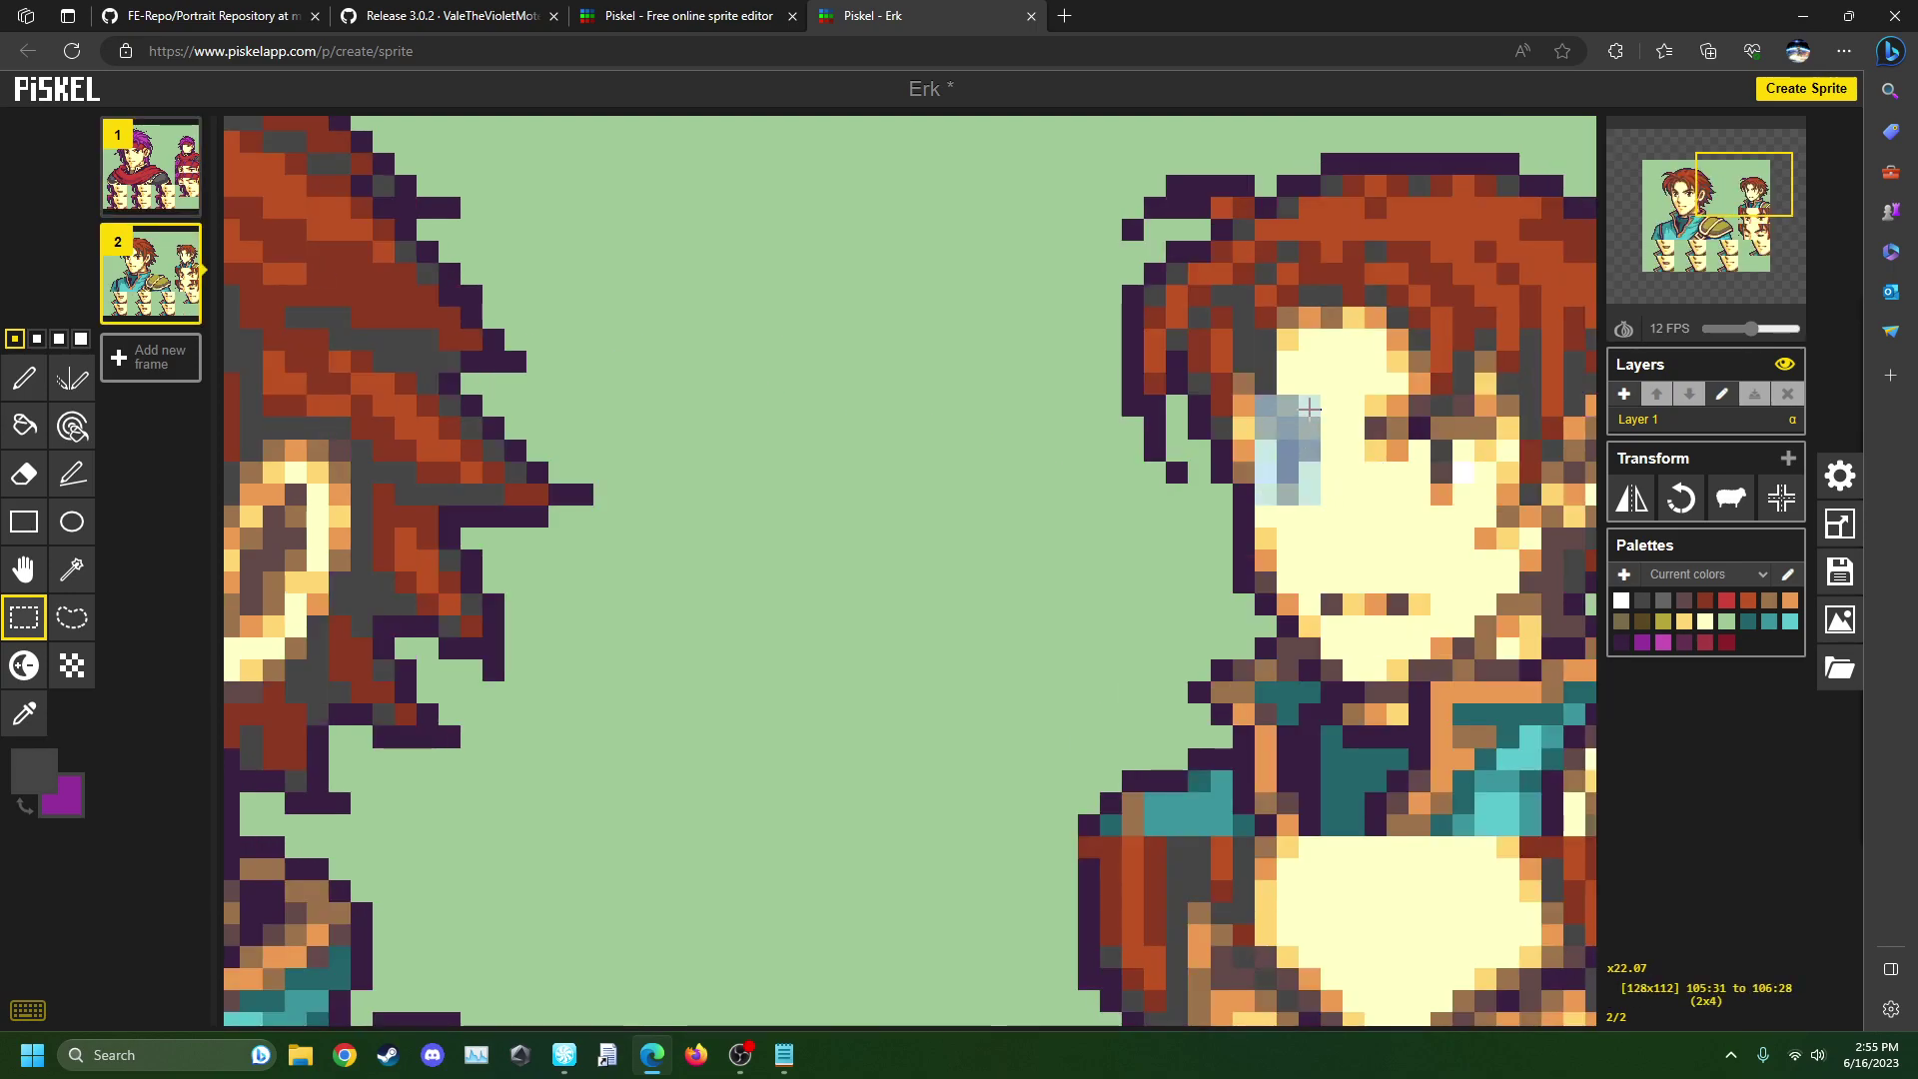
click(162, 185)
key(ctrl+v)
drag(1309, 469, 1427, 507)
scroll(1427, 508, down, 2)
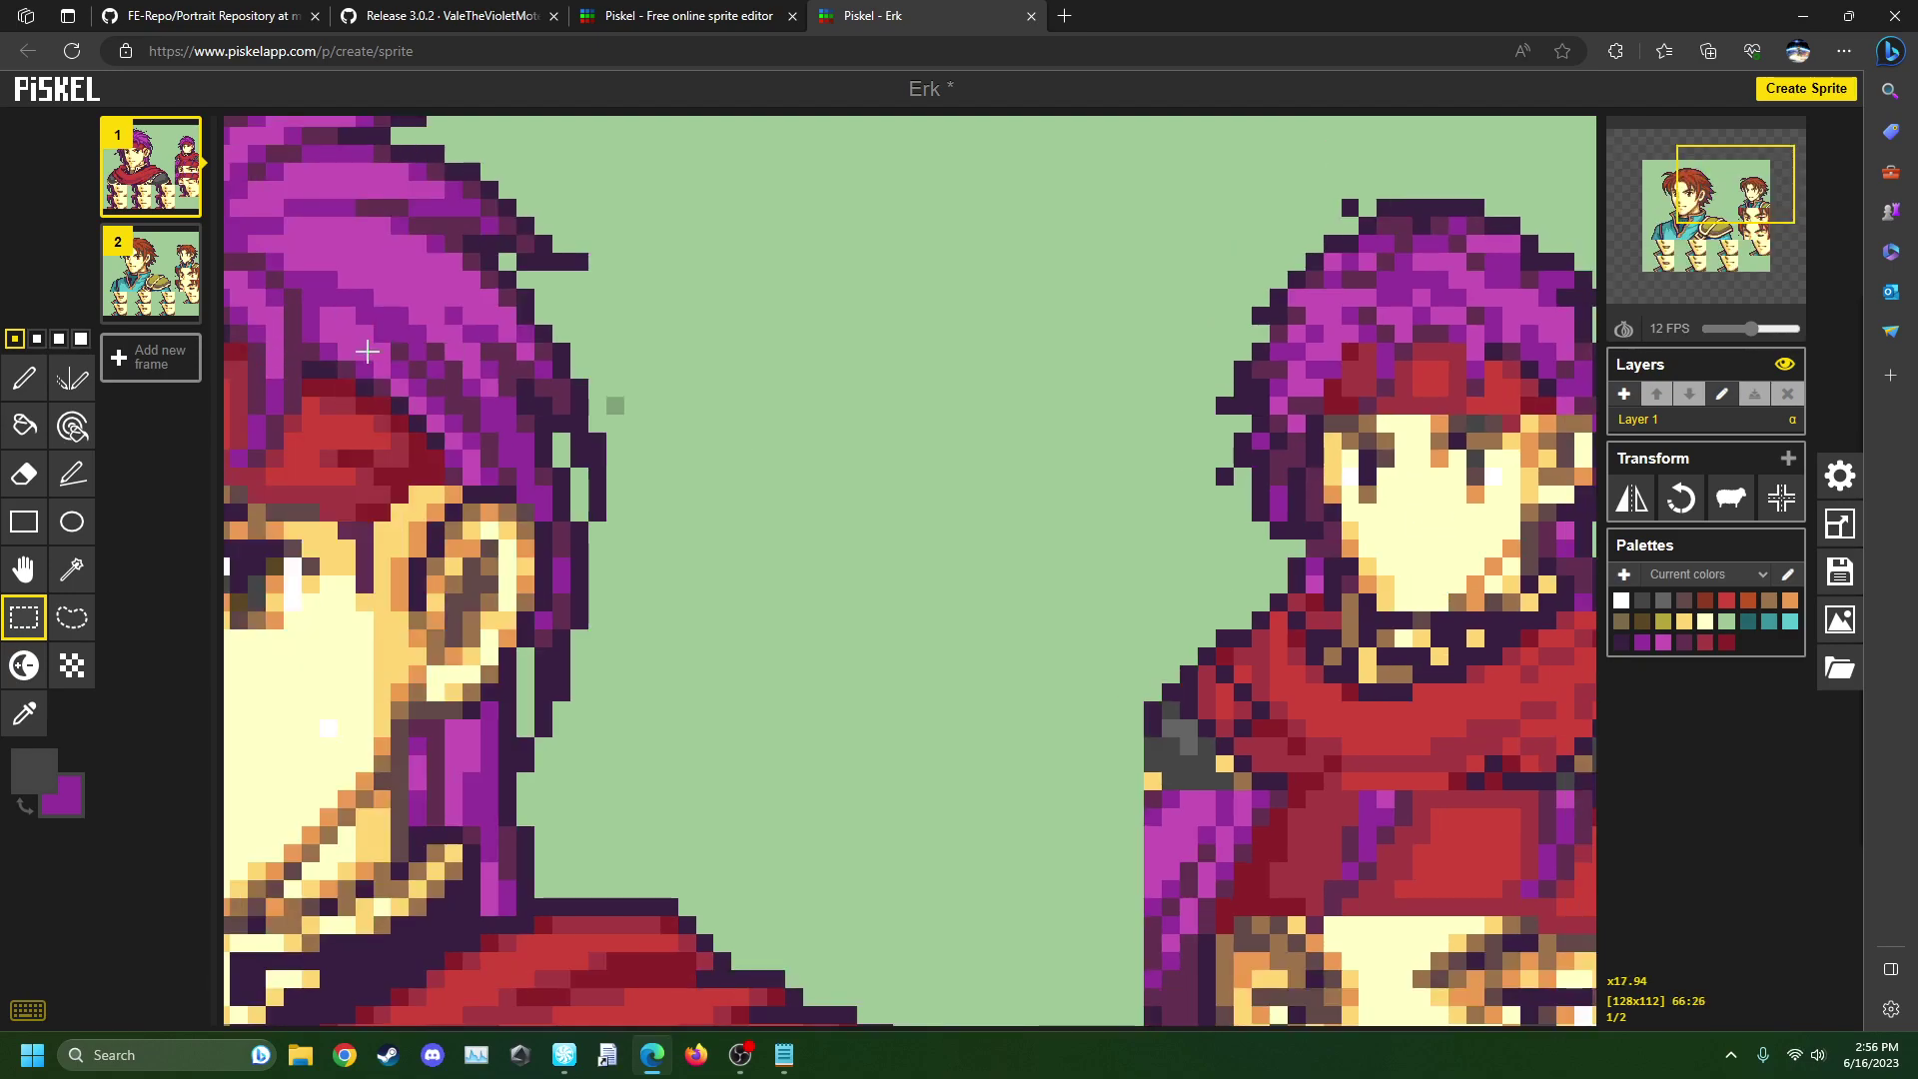
- Try to copy the mouth of Wil's mini portrait onto the mini face in frame 1, and undo the paste
click(158, 287)
drag(1360, 599, 1436, 555)
click(150, 164)
click(1445, 584)
key(ctrl+z)
key(ctrl+z)
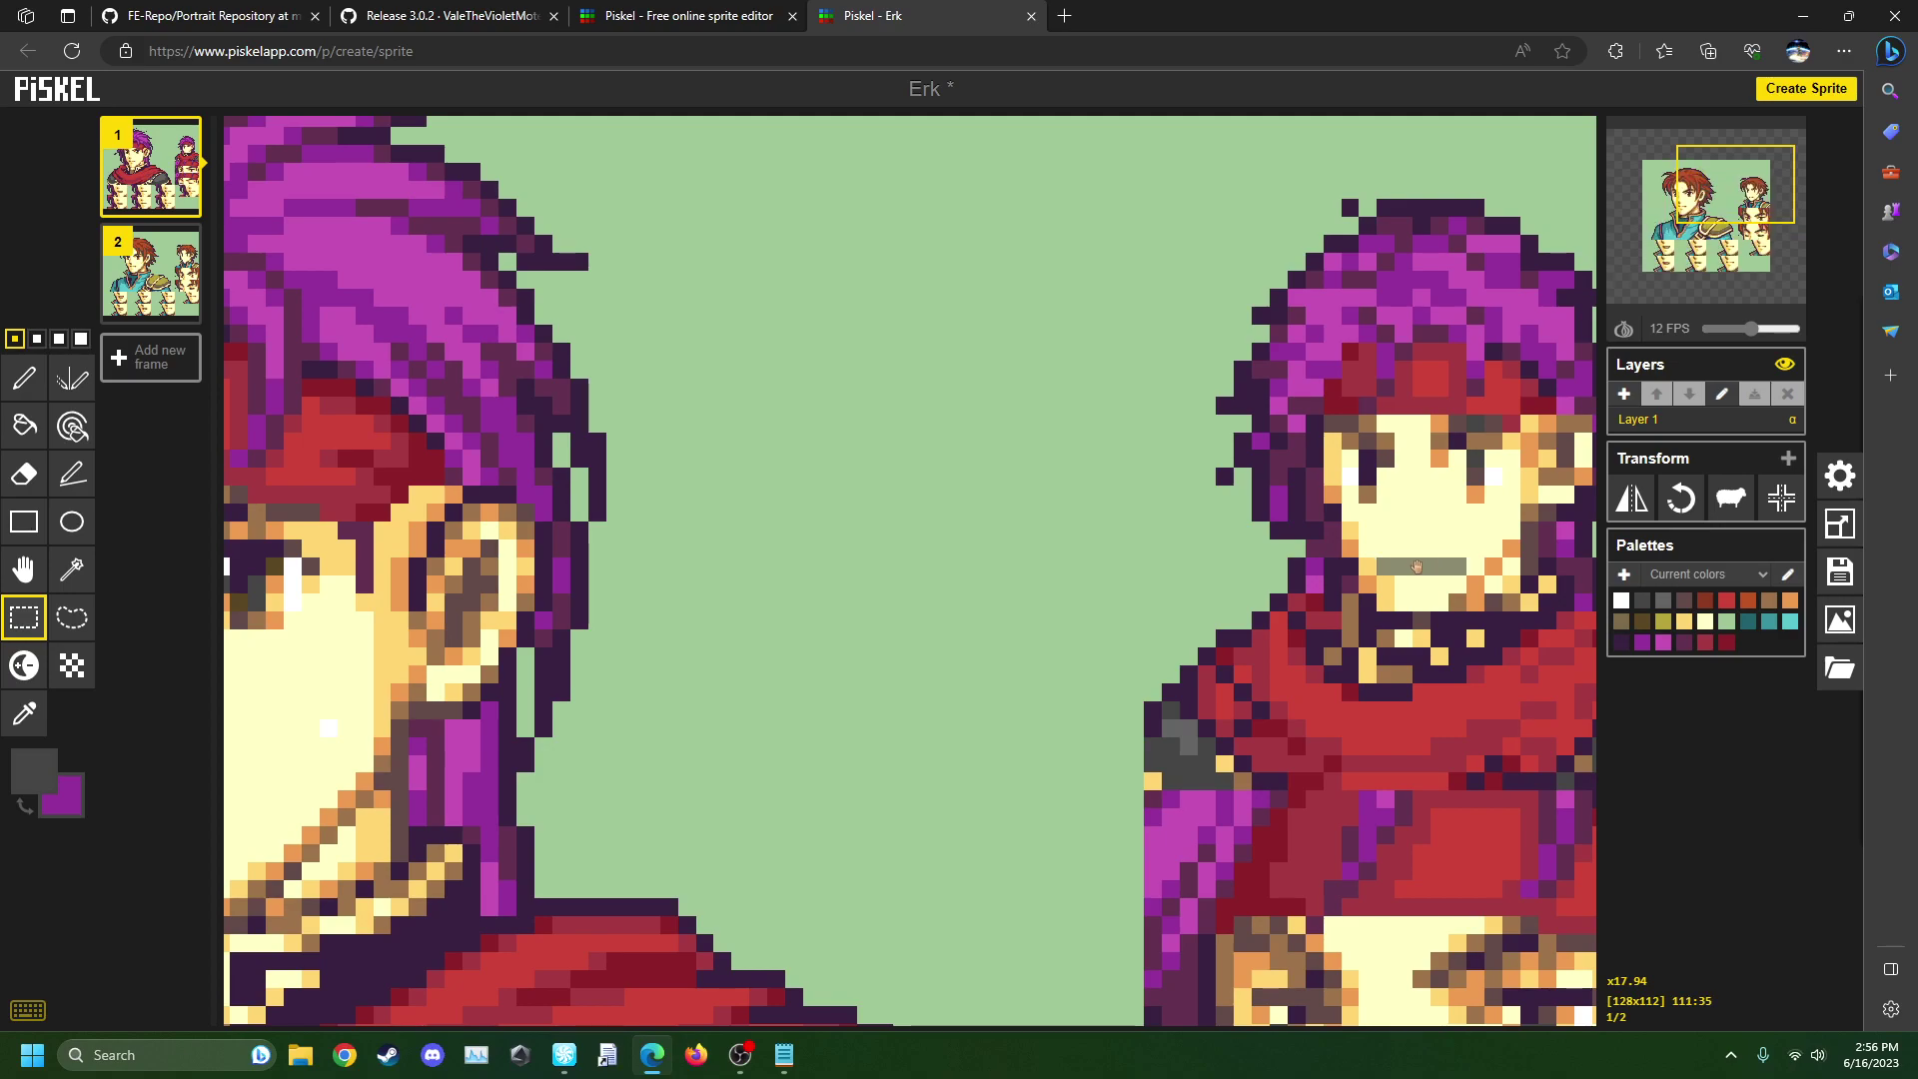
key(ctrl+y)
key(ctrl+z)
key(ctrl+z)
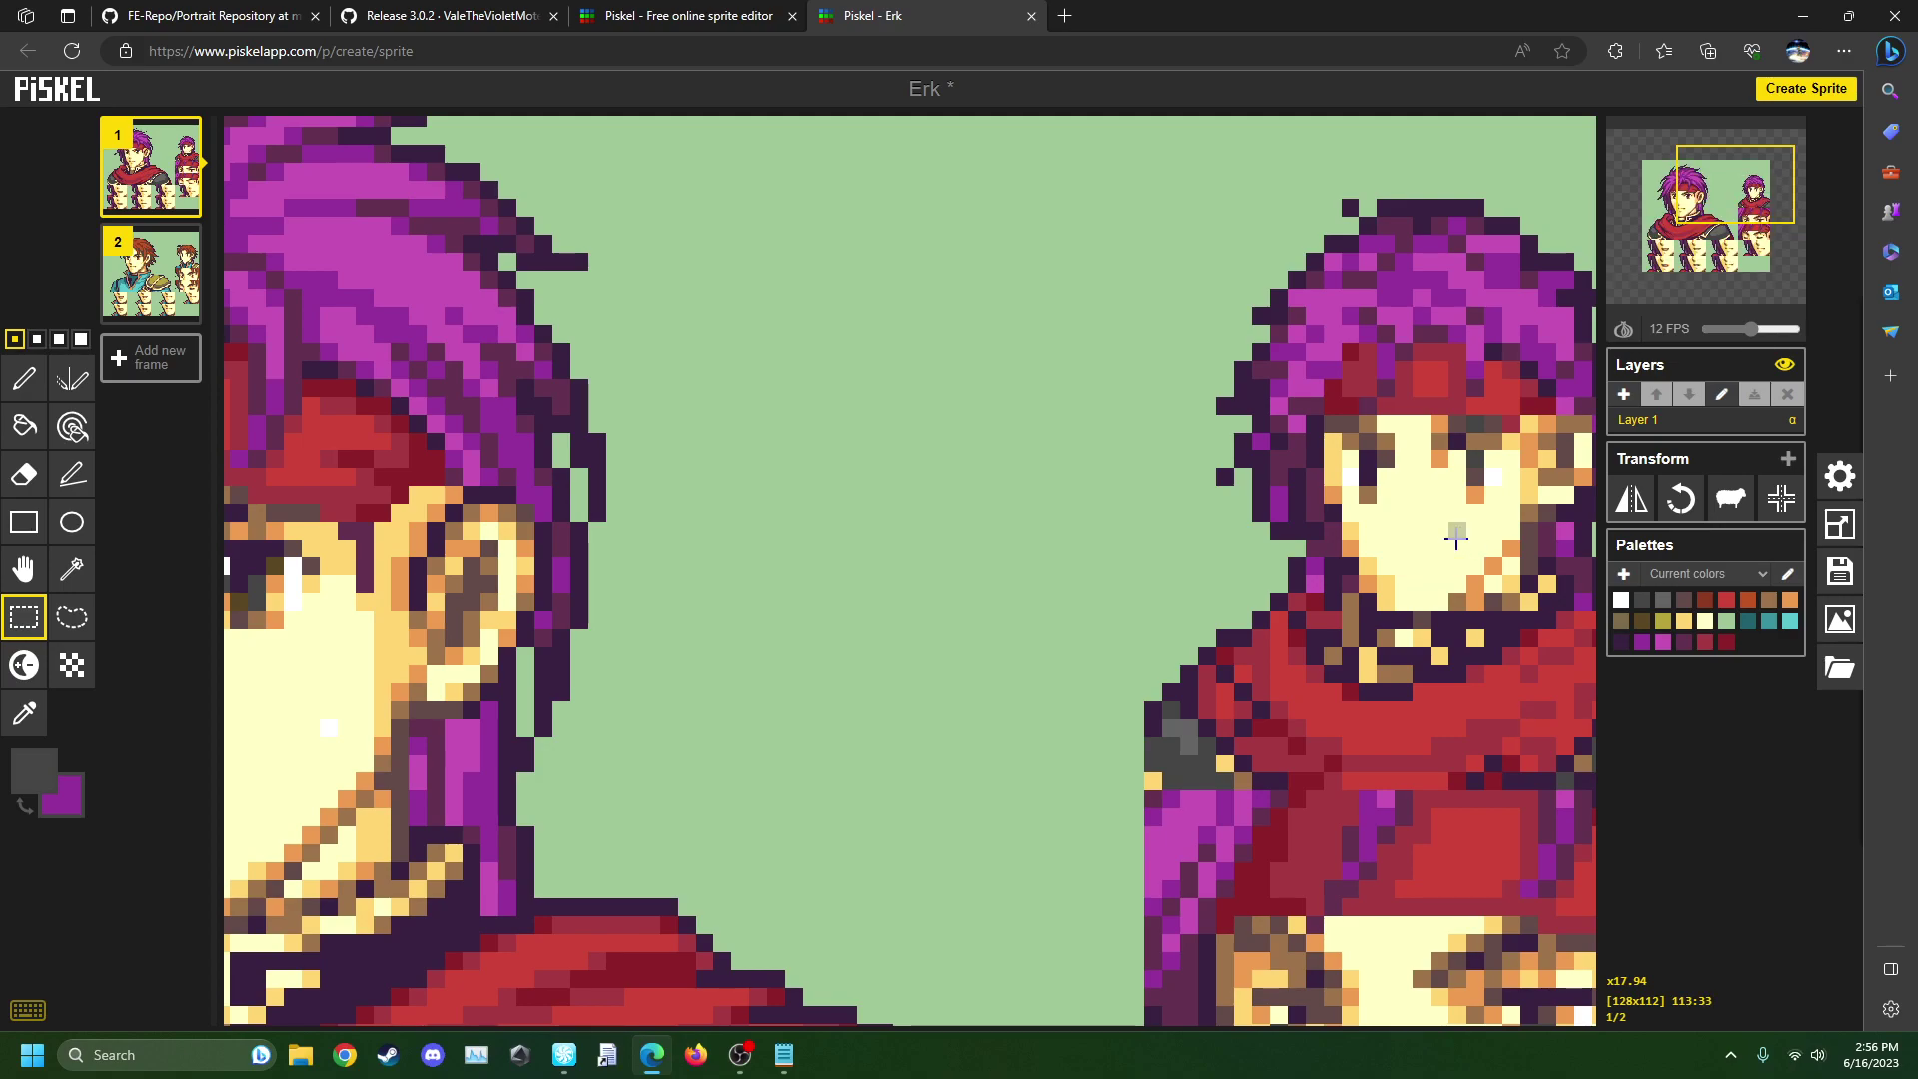
- Sample the mouth colors of Wil's mini portrait, with dark brown as primary and light orange as secondary color
click(24, 713)
click(150, 270)
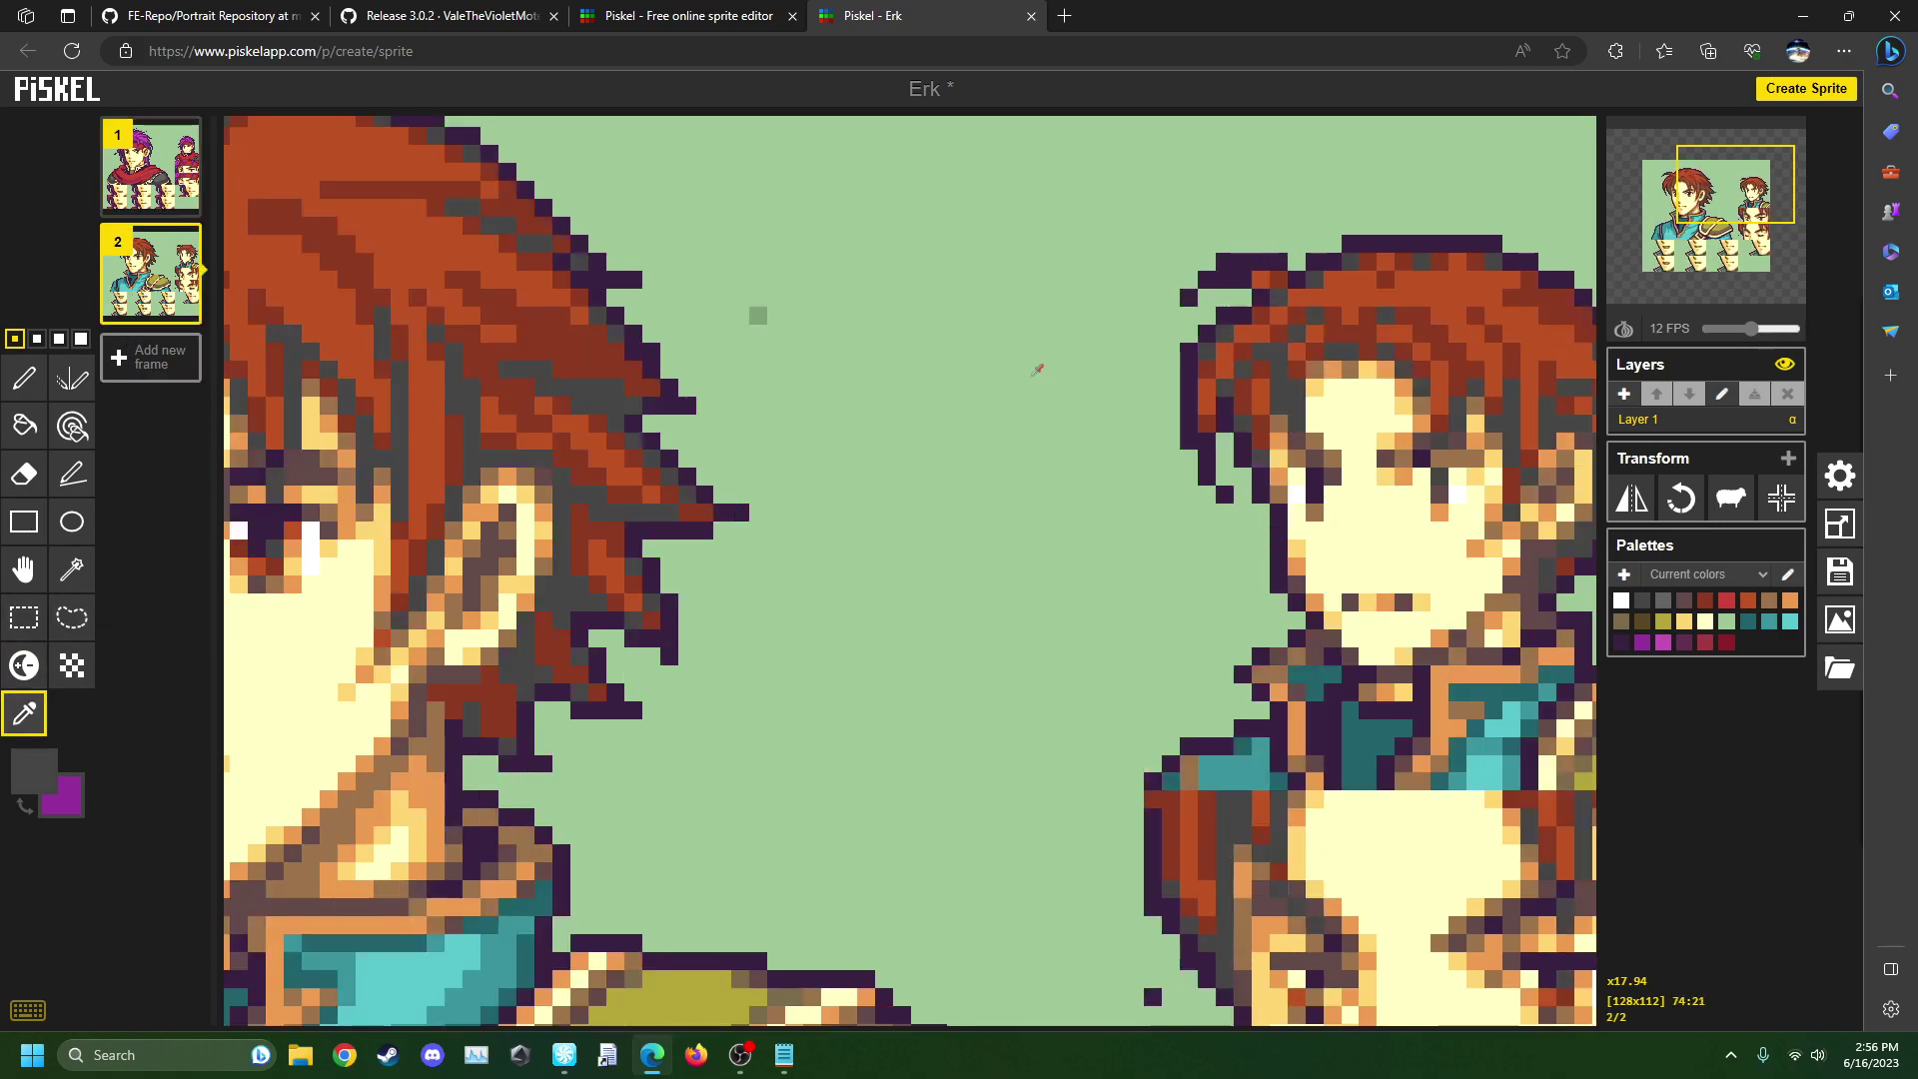
scroll(1199, 479, up, 1)
click(1355, 607)
right_click(1374, 608)
click(38, 363)
- Draw a slightly slanted mouth on frame 1's mini face with dark brown corners and light orange pixels between them
click(150, 165)
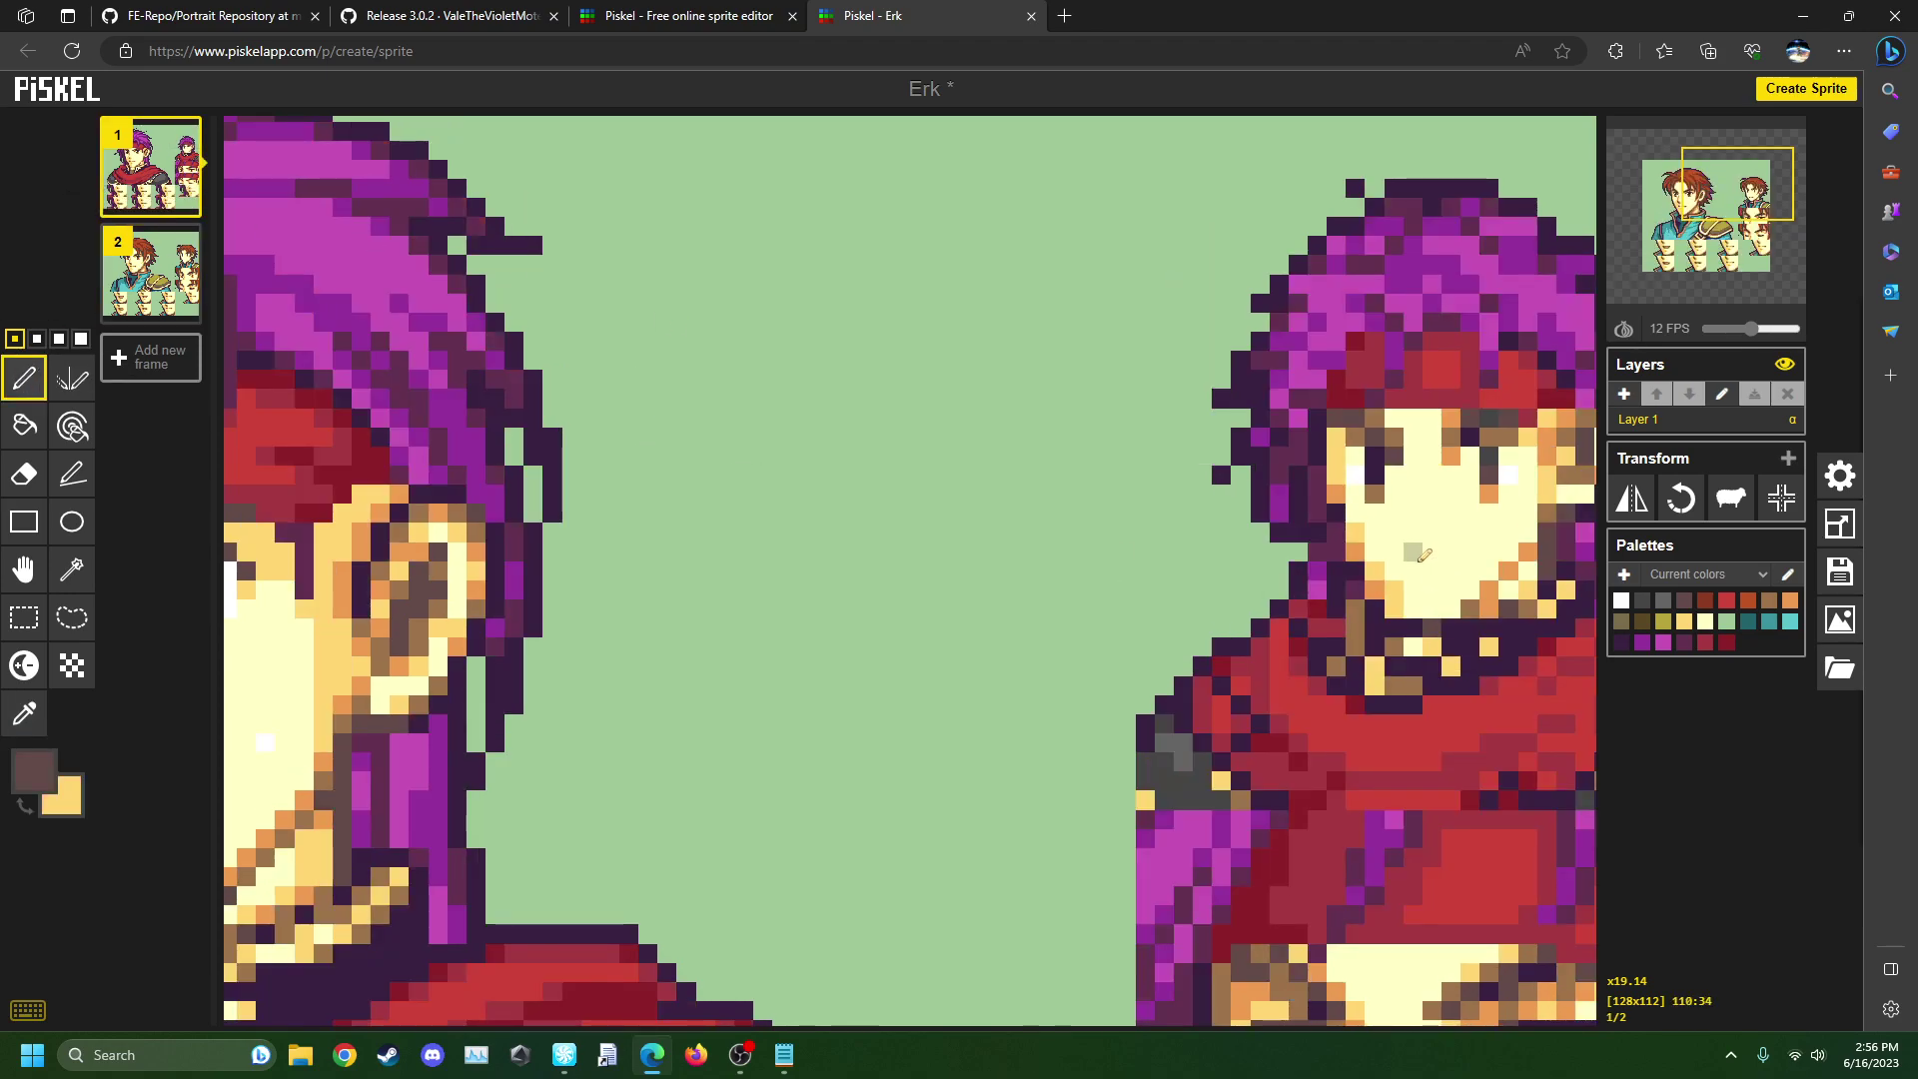
right_click(1432, 570)
right_click(1451, 570)
click(1469, 551)
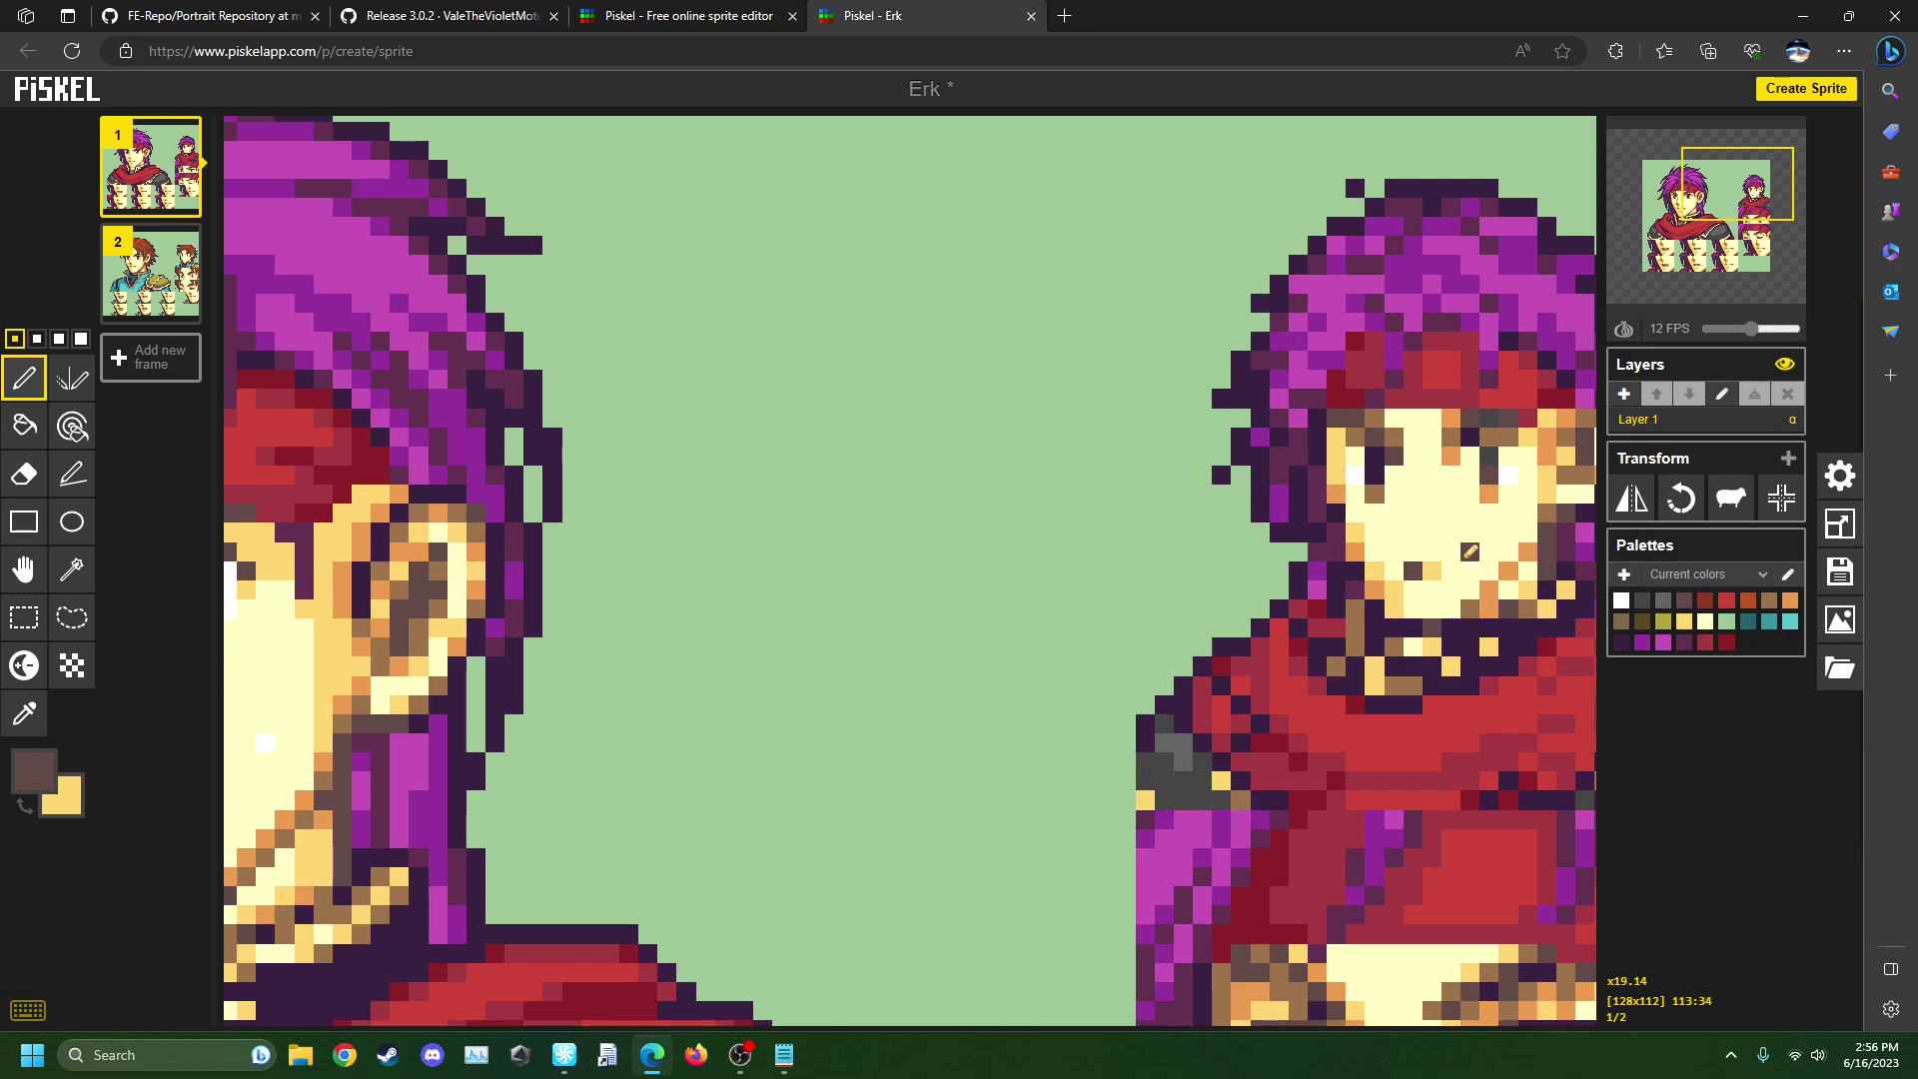
- Sample the bright magenta of the mini portrait's hair and paint over the darker strands on the crown
scroll(1492, 654, down, 4)
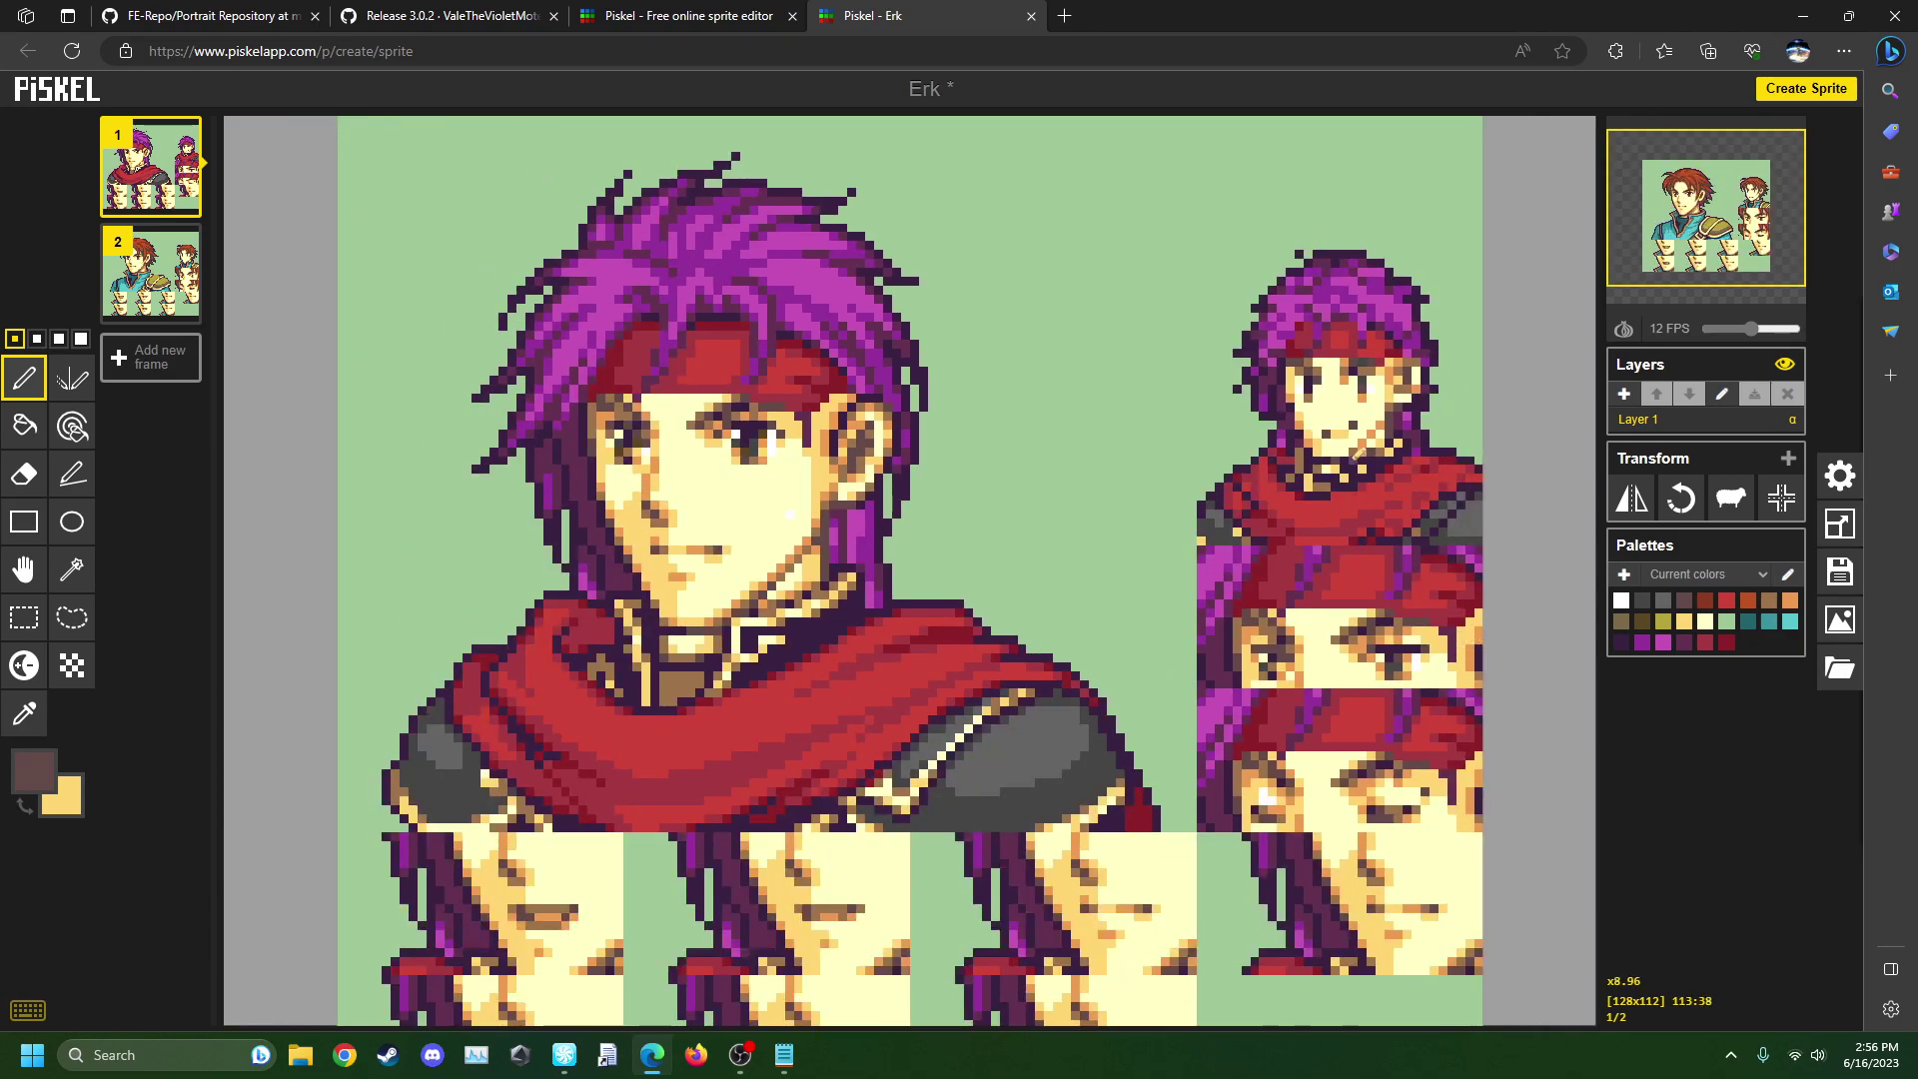
scroll(1385, 441, up, 4)
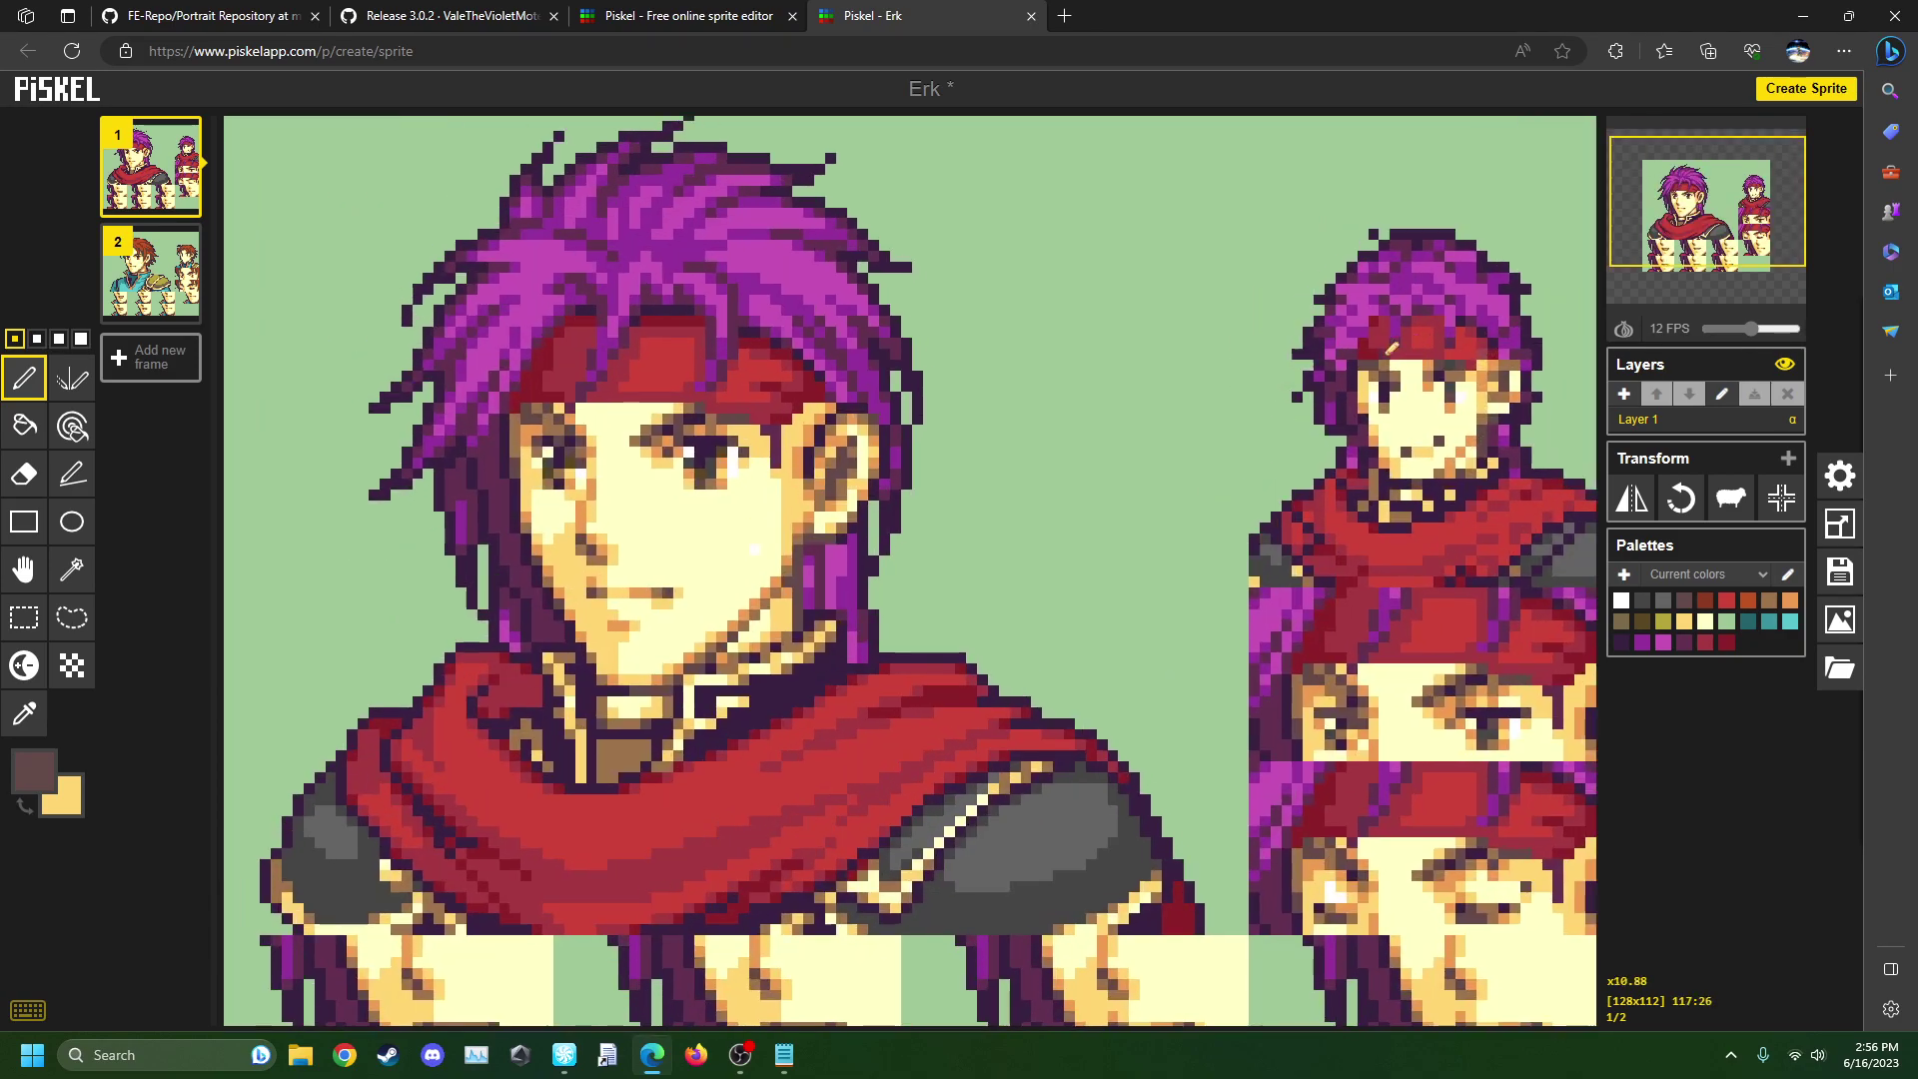
scroll(1317, 369, down, 2)
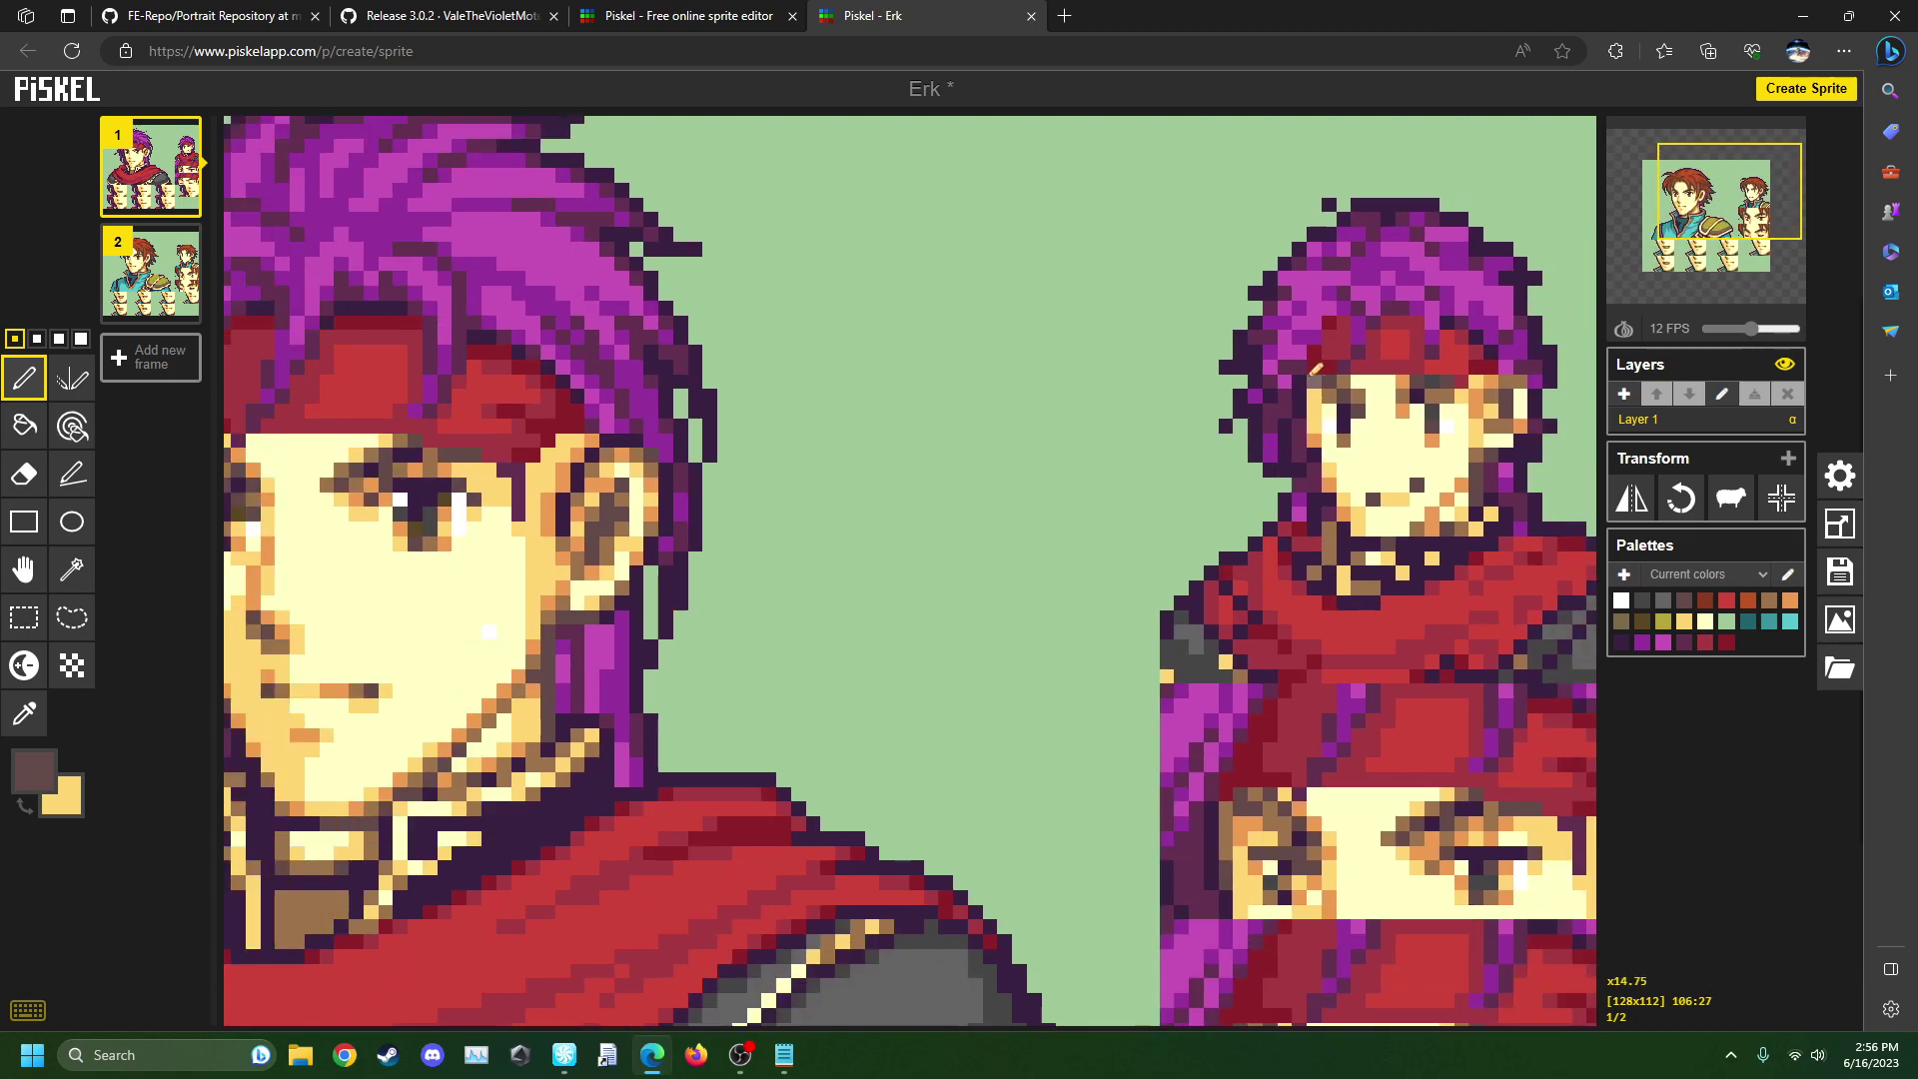
scroll(1408, 280, up, 2)
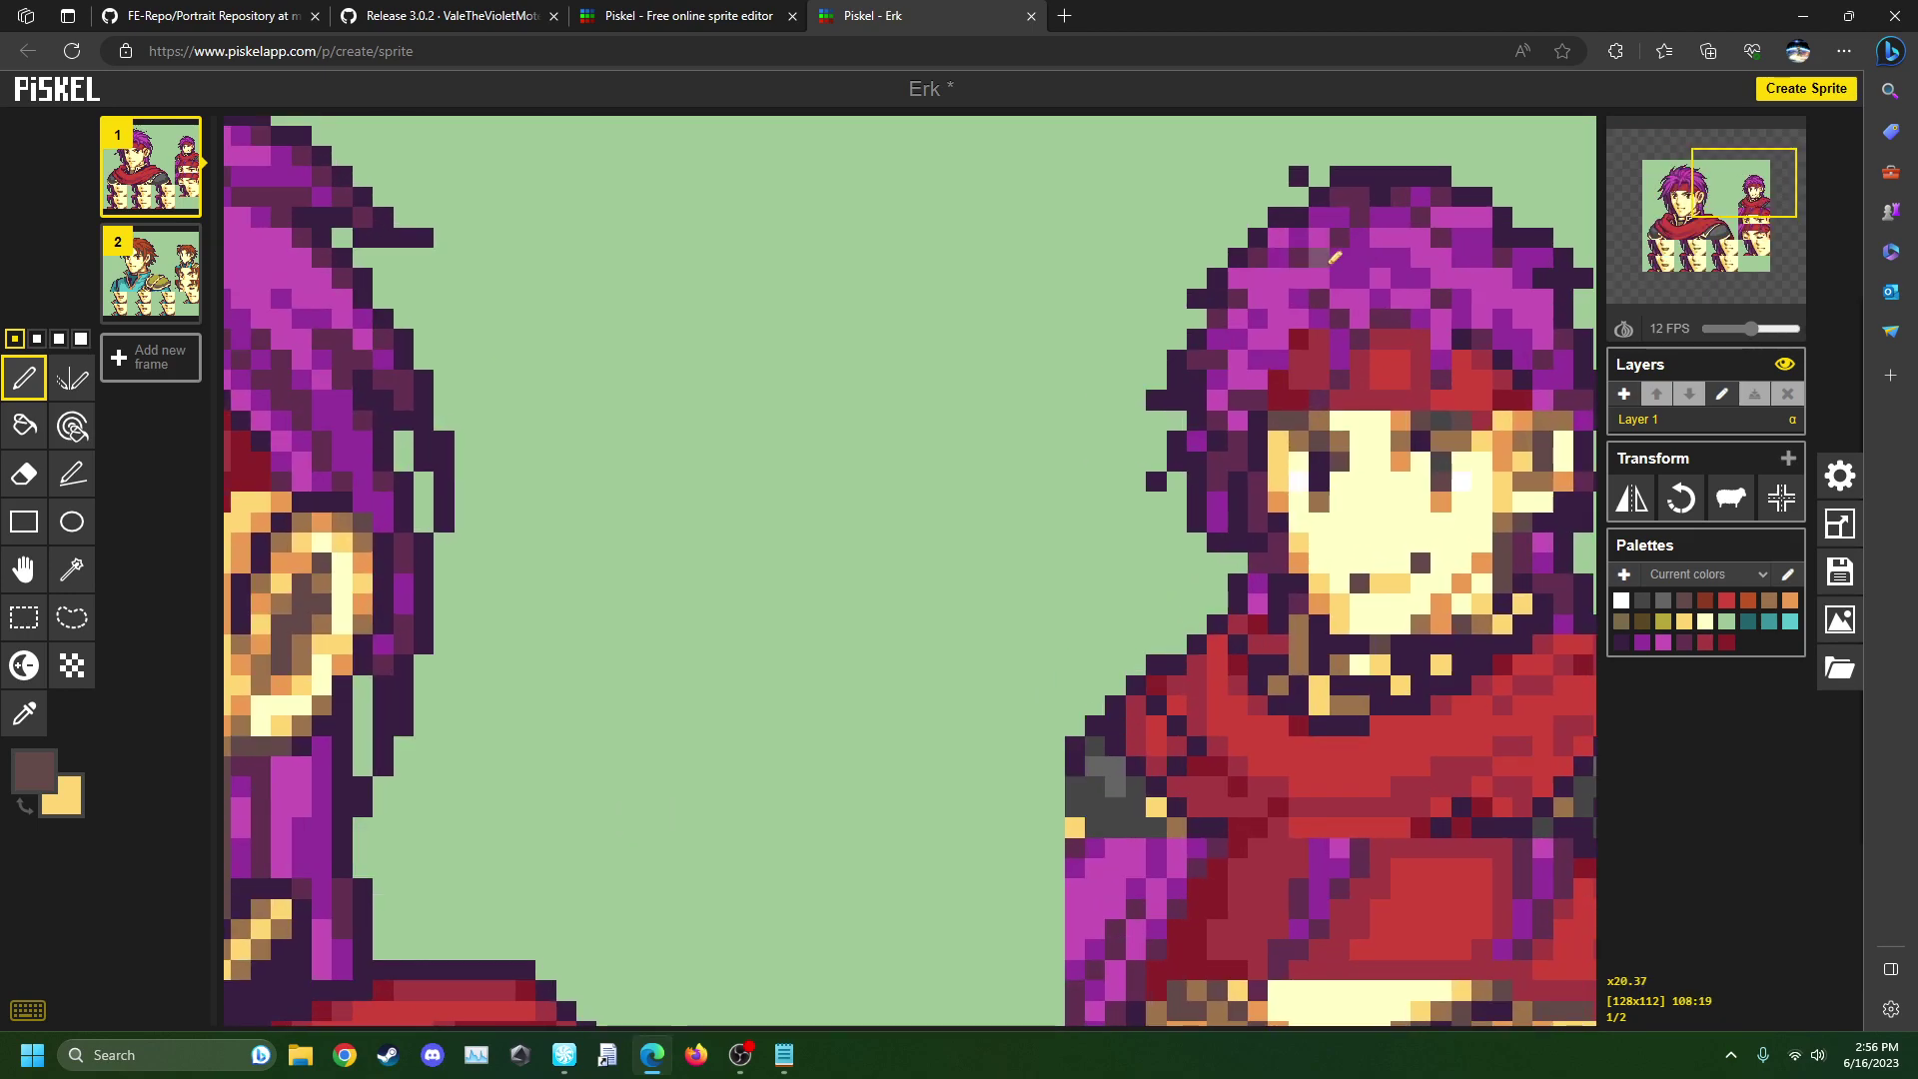
click(24, 712)
click(1297, 280)
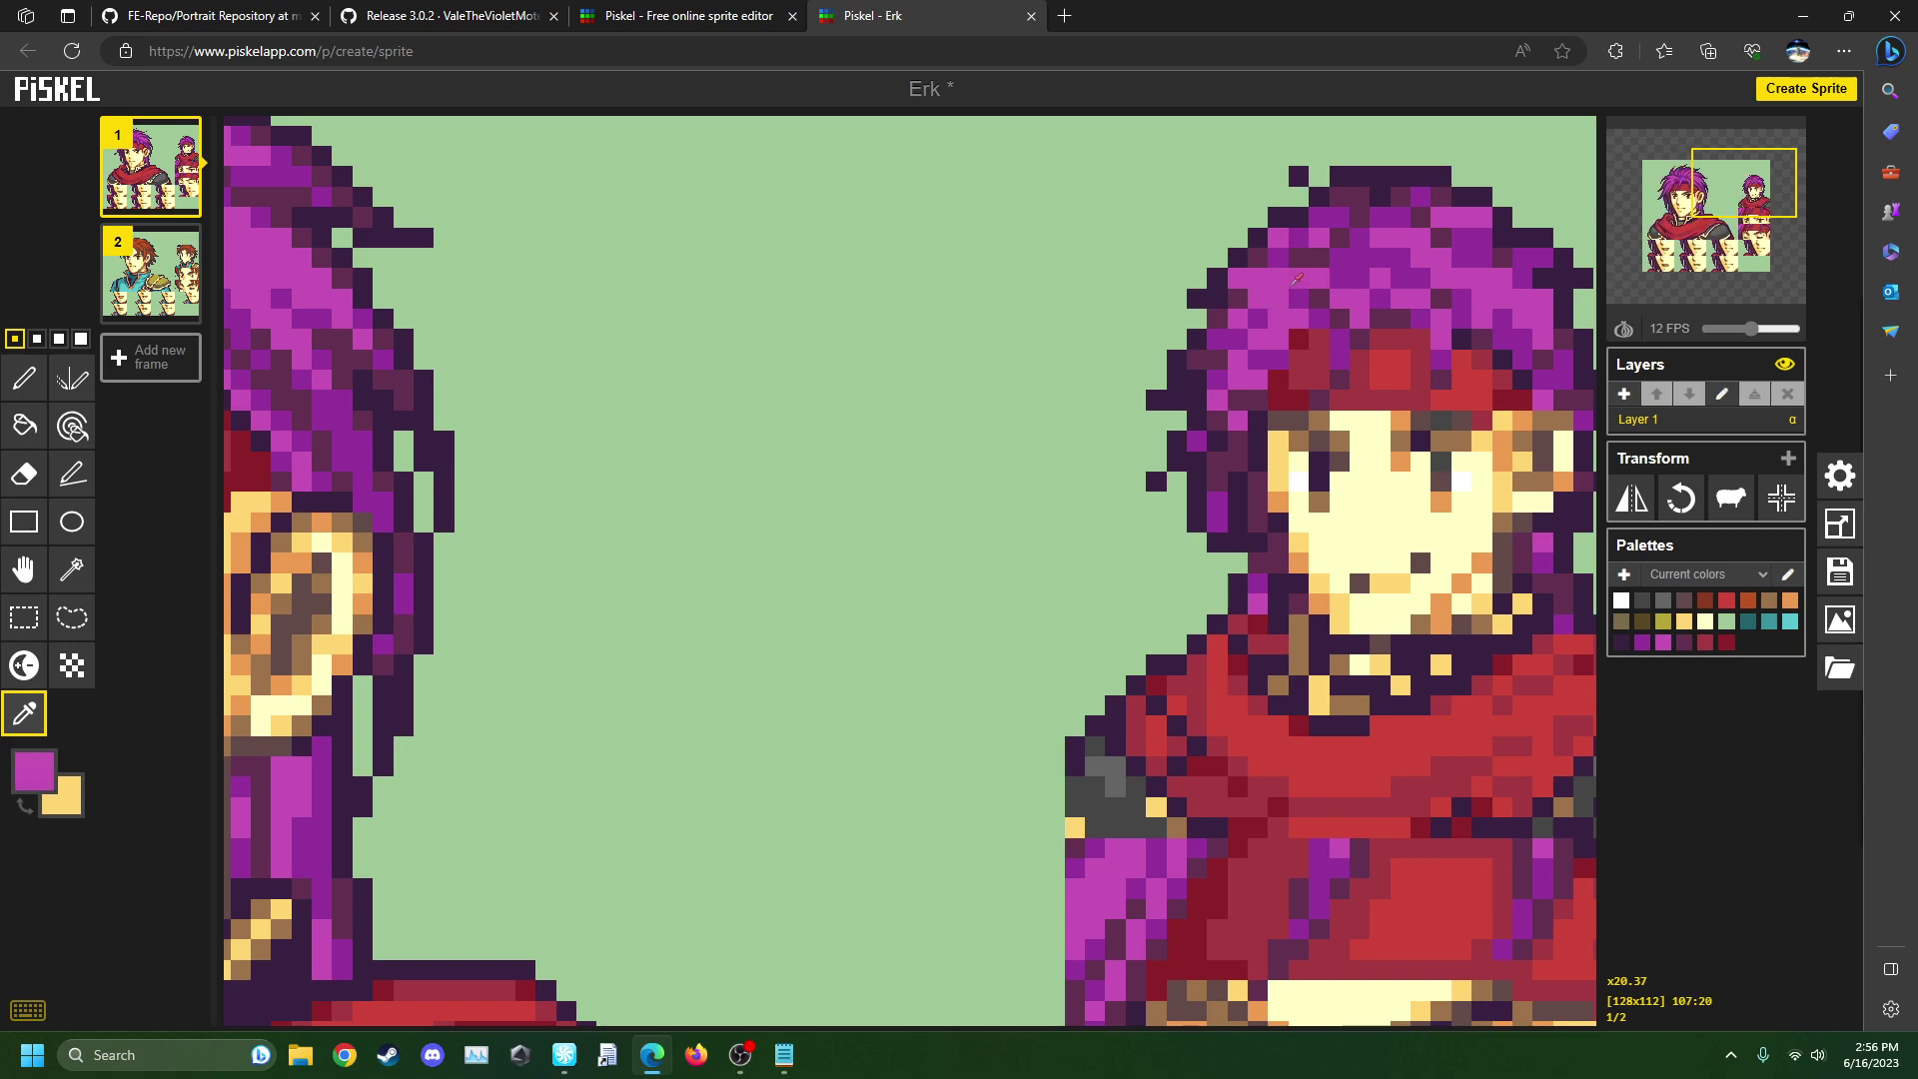
click(24, 377)
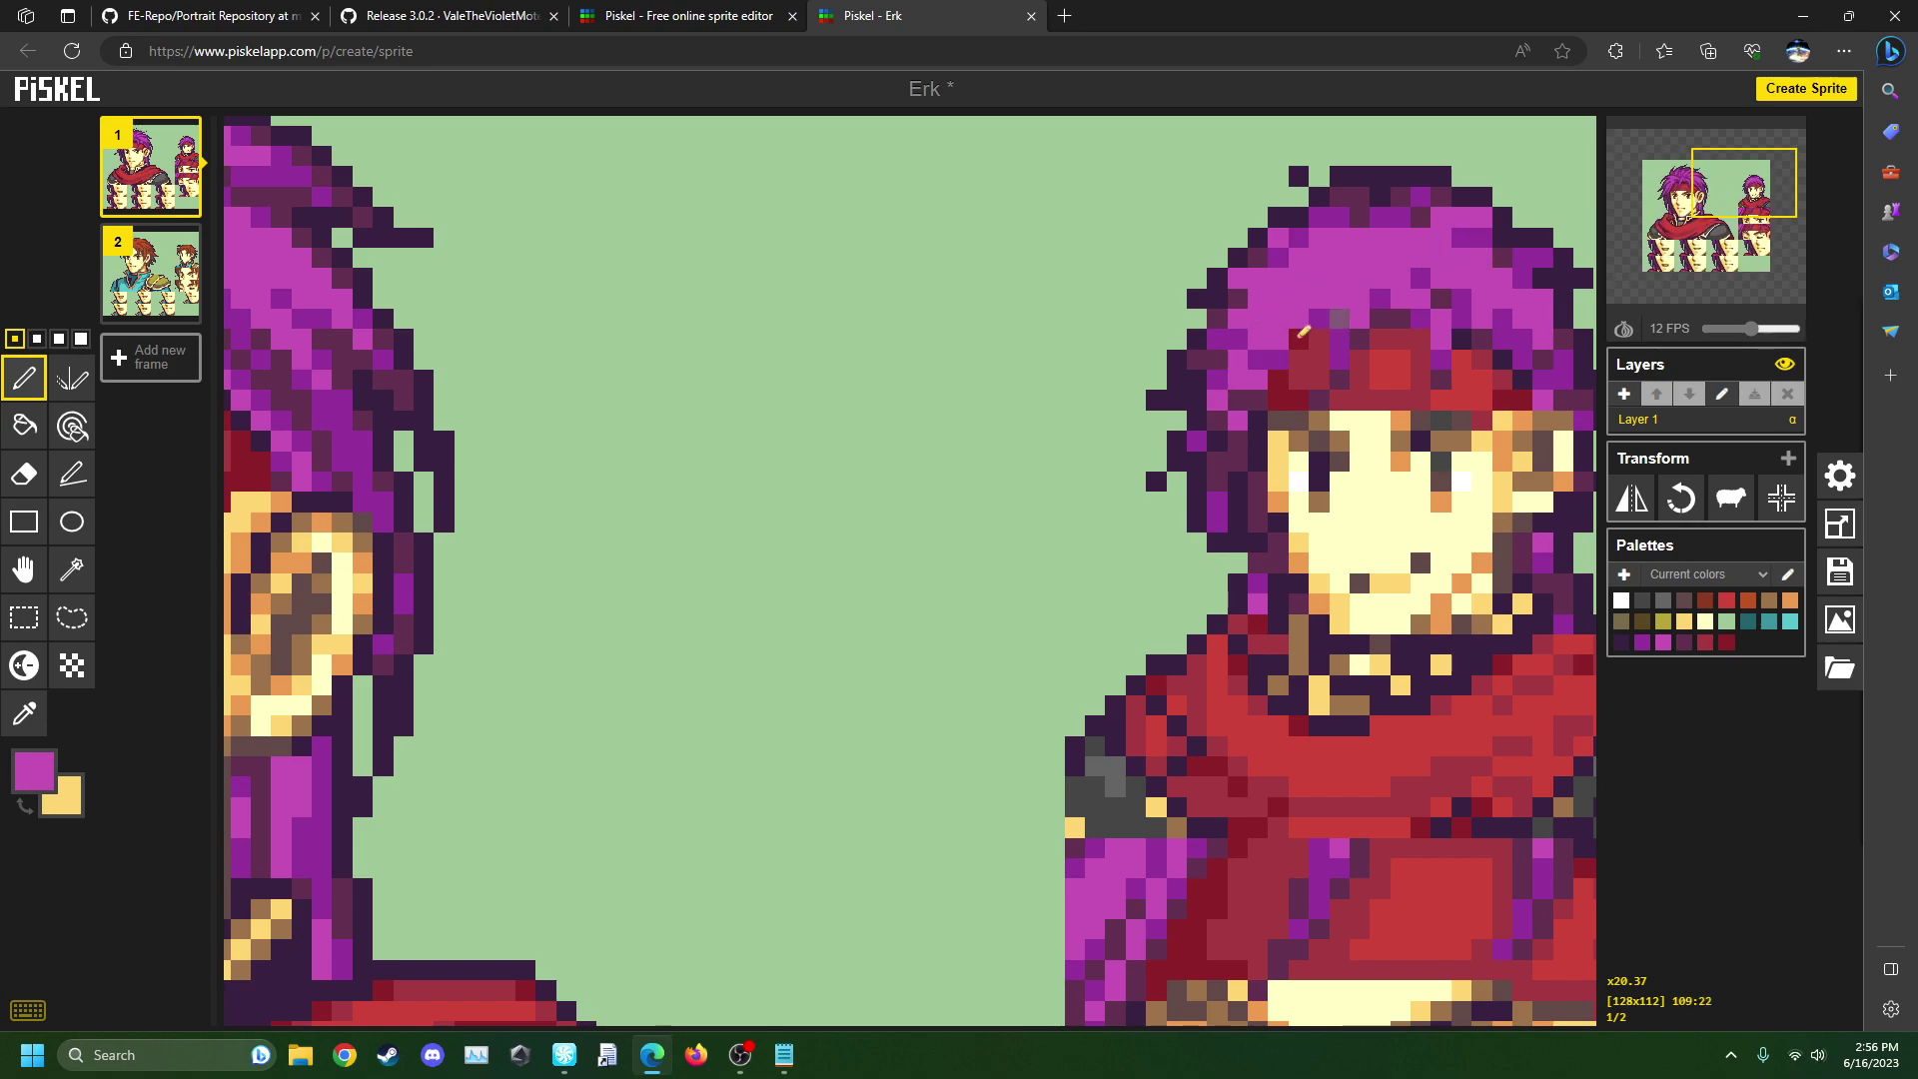
- Sample the medium purple from the mini portrait's hair and redraw the diagonal strands across the crown
click(24, 713)
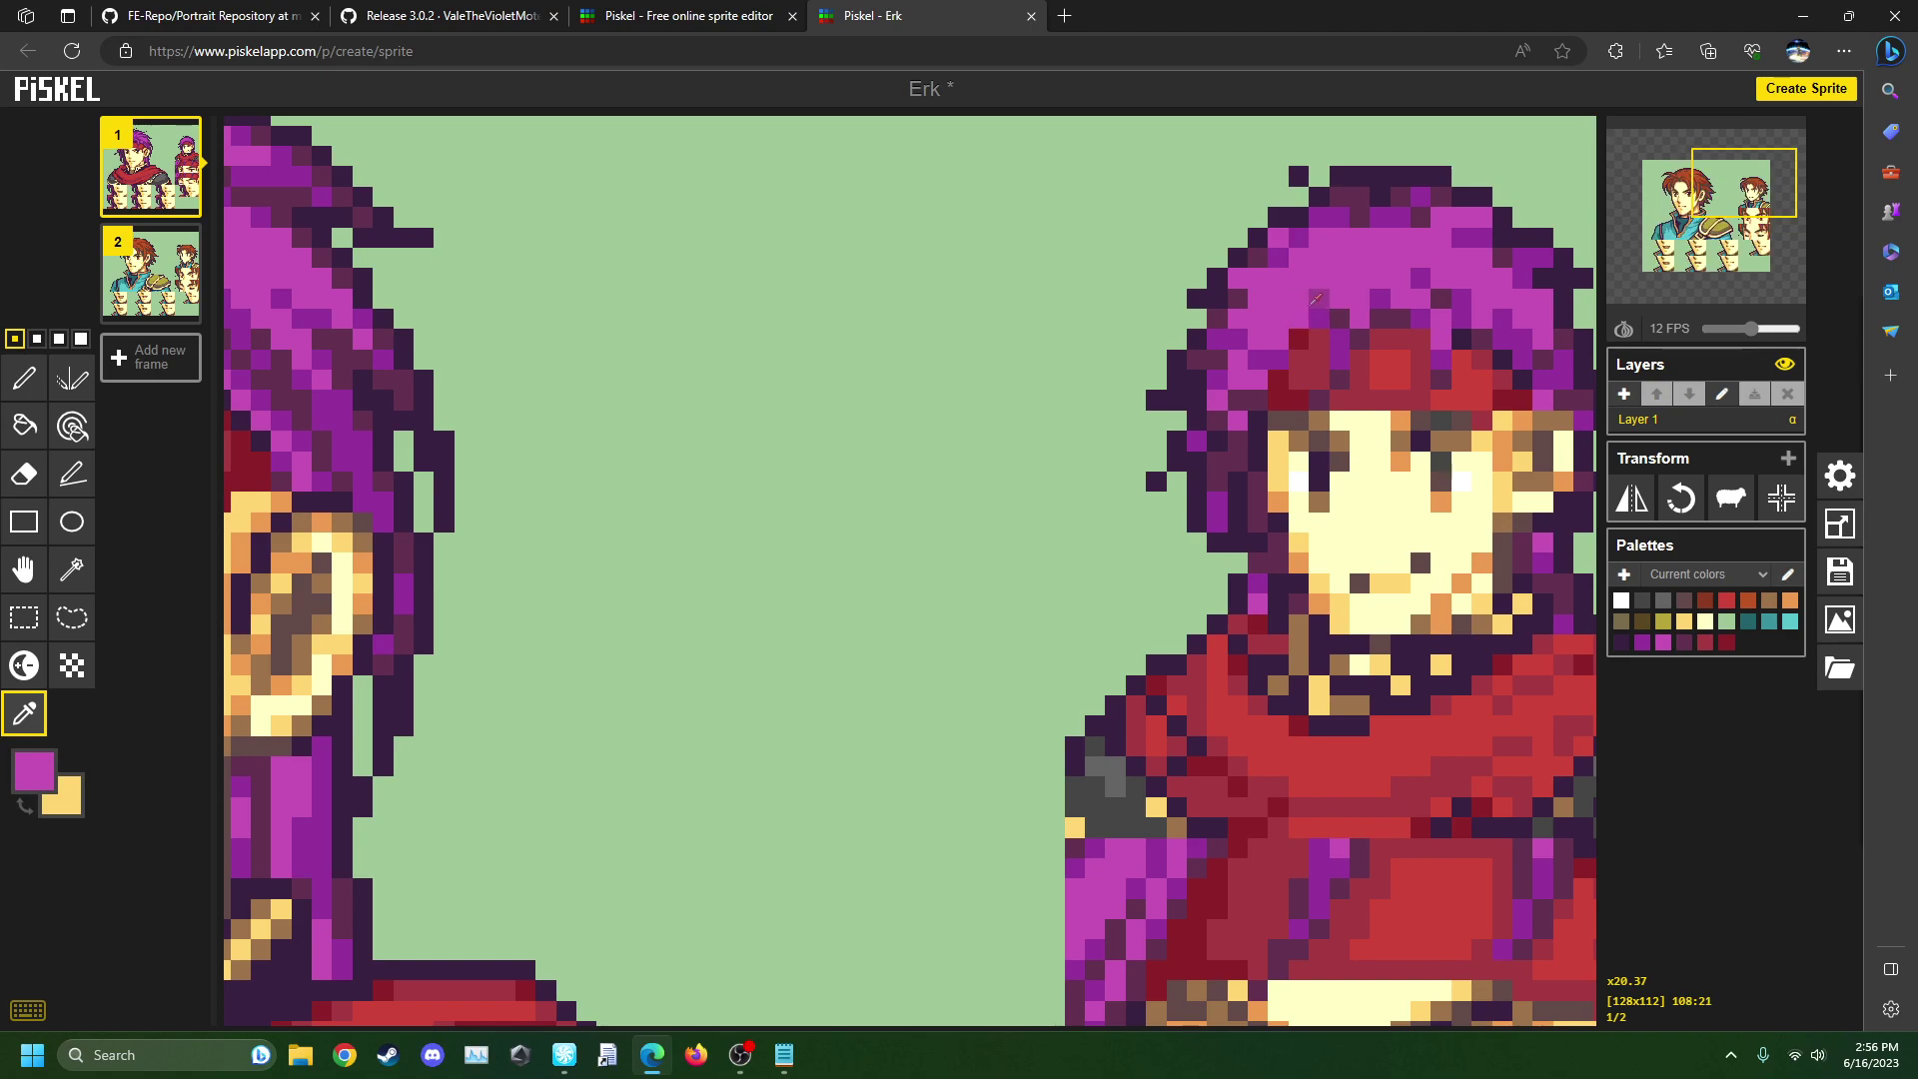
click(1277, 319)
click(24, 378)
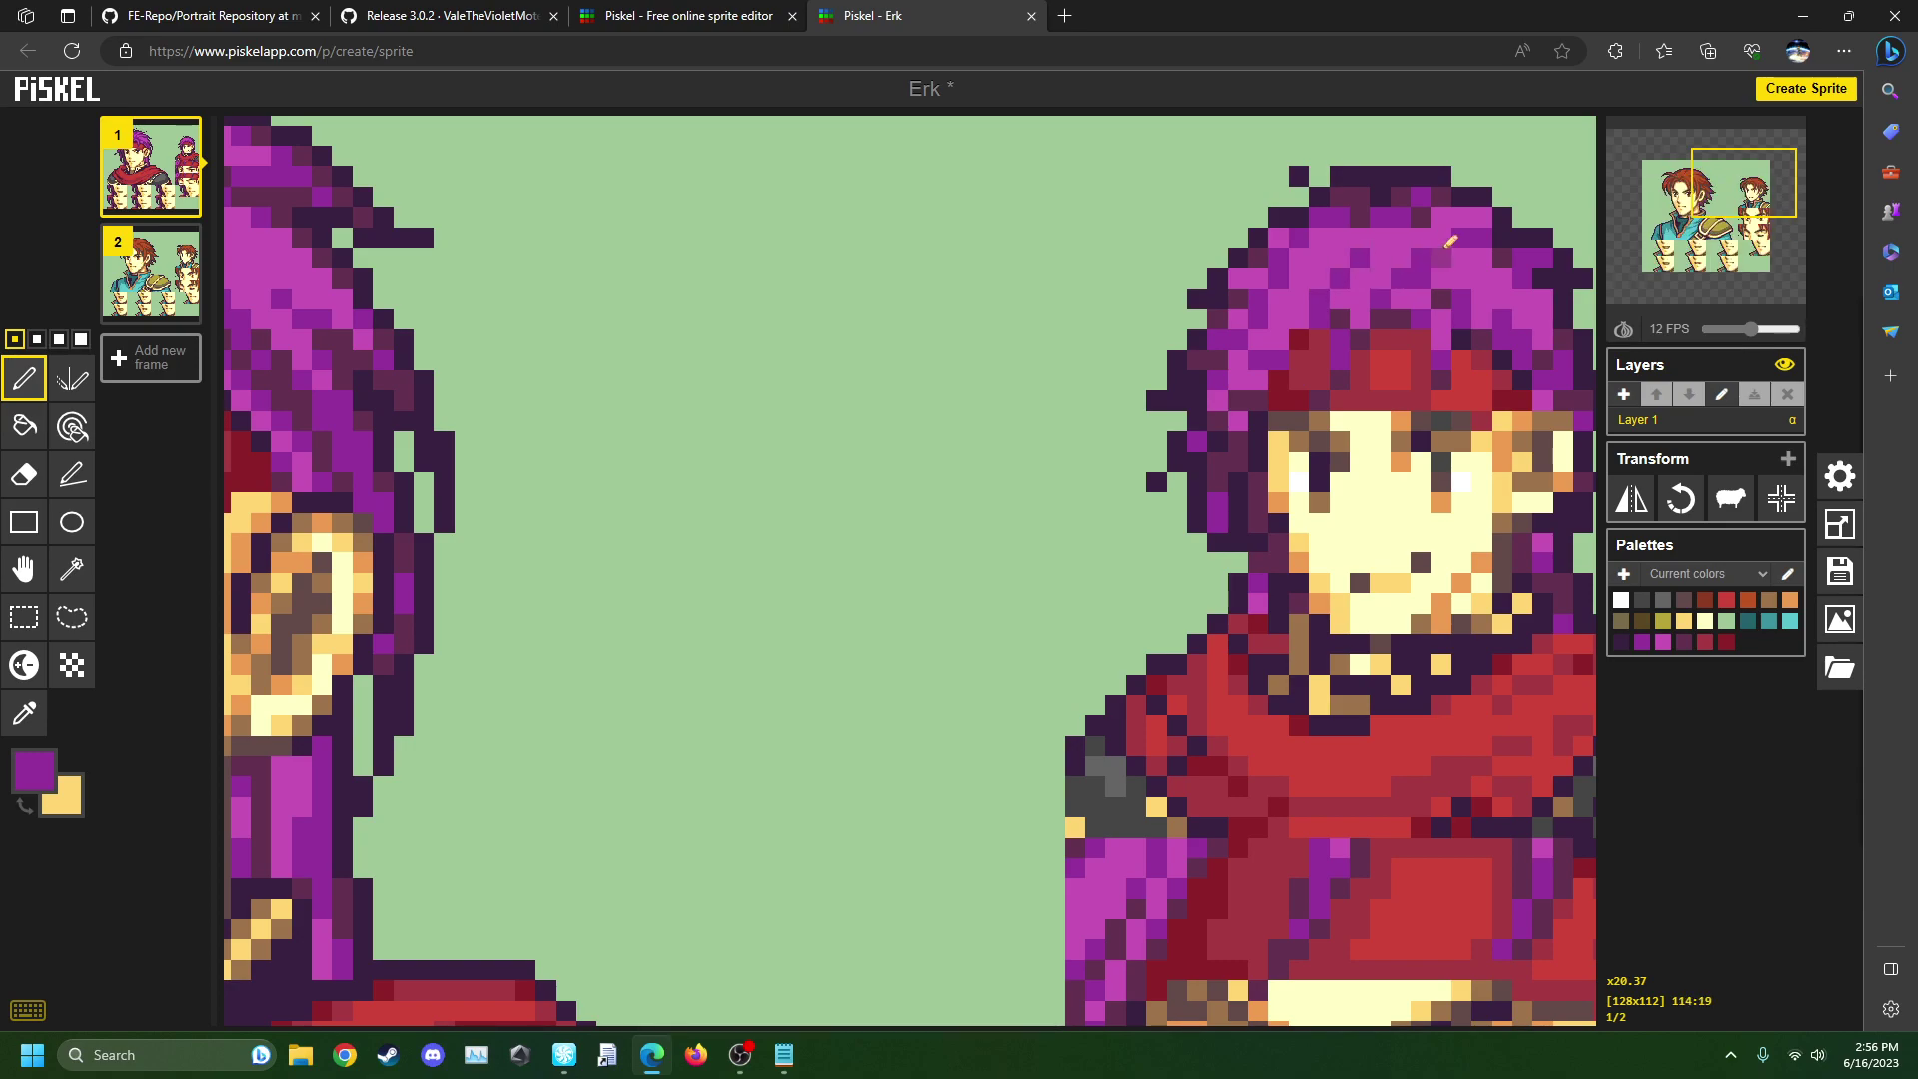
- Delete frame 2 with Wil's portrait sheet and choose the light orange from the current colors as primary color
scroll(1419, 440, down, 5)
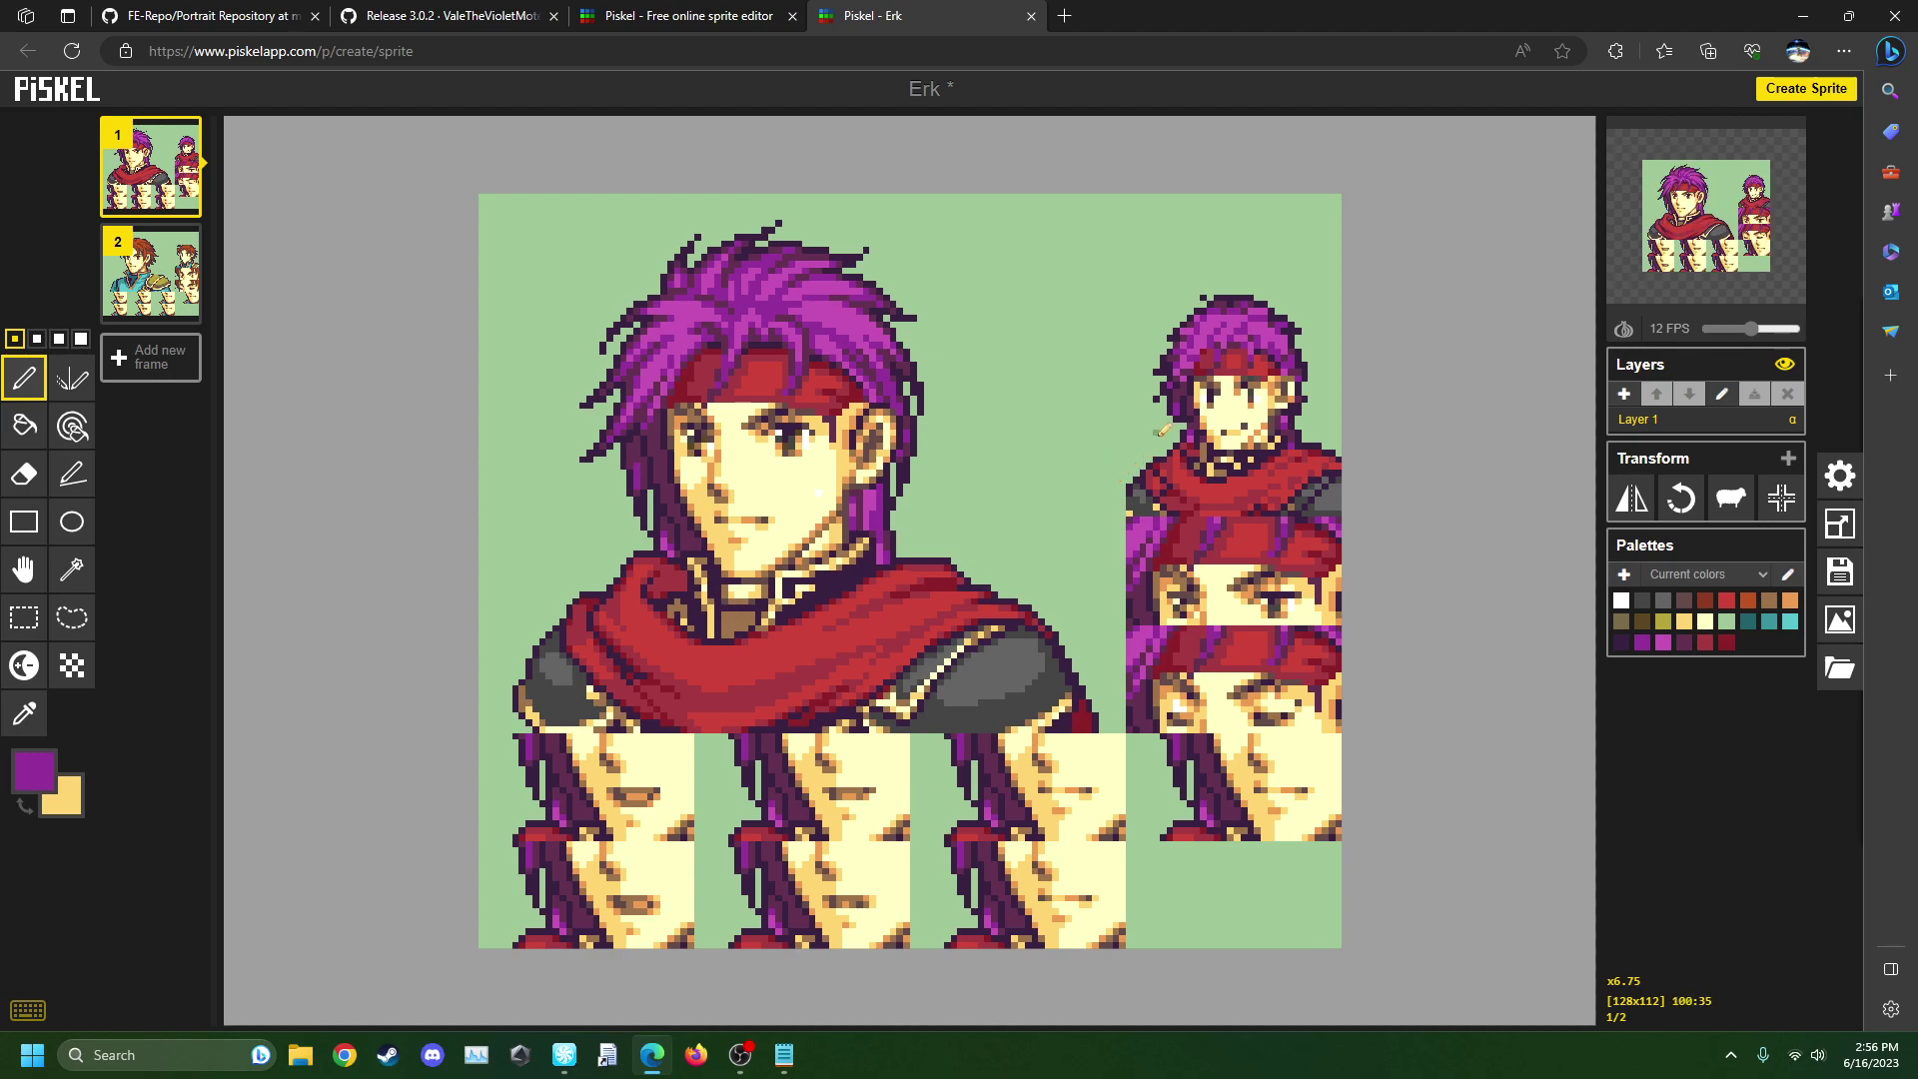
scroll(916, 530, down, 2)
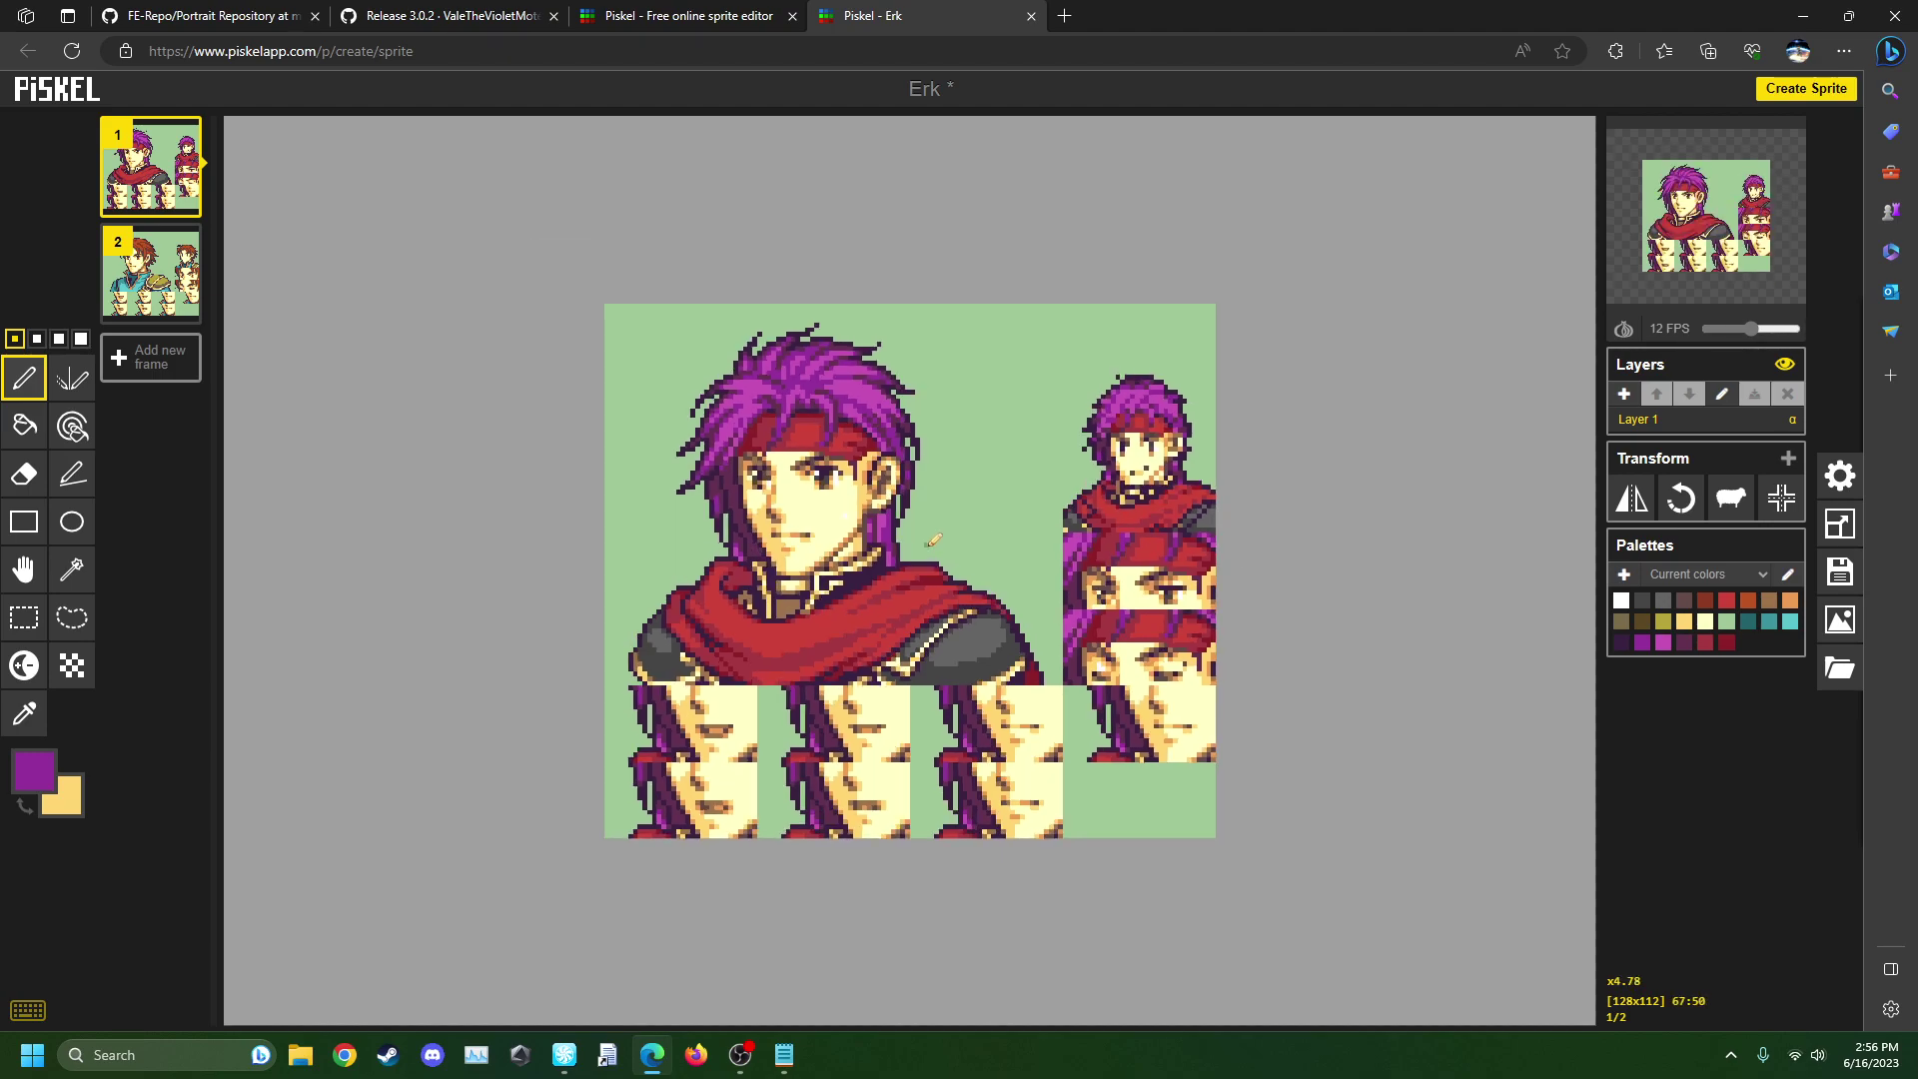
scroll(916, 530, up, 1)
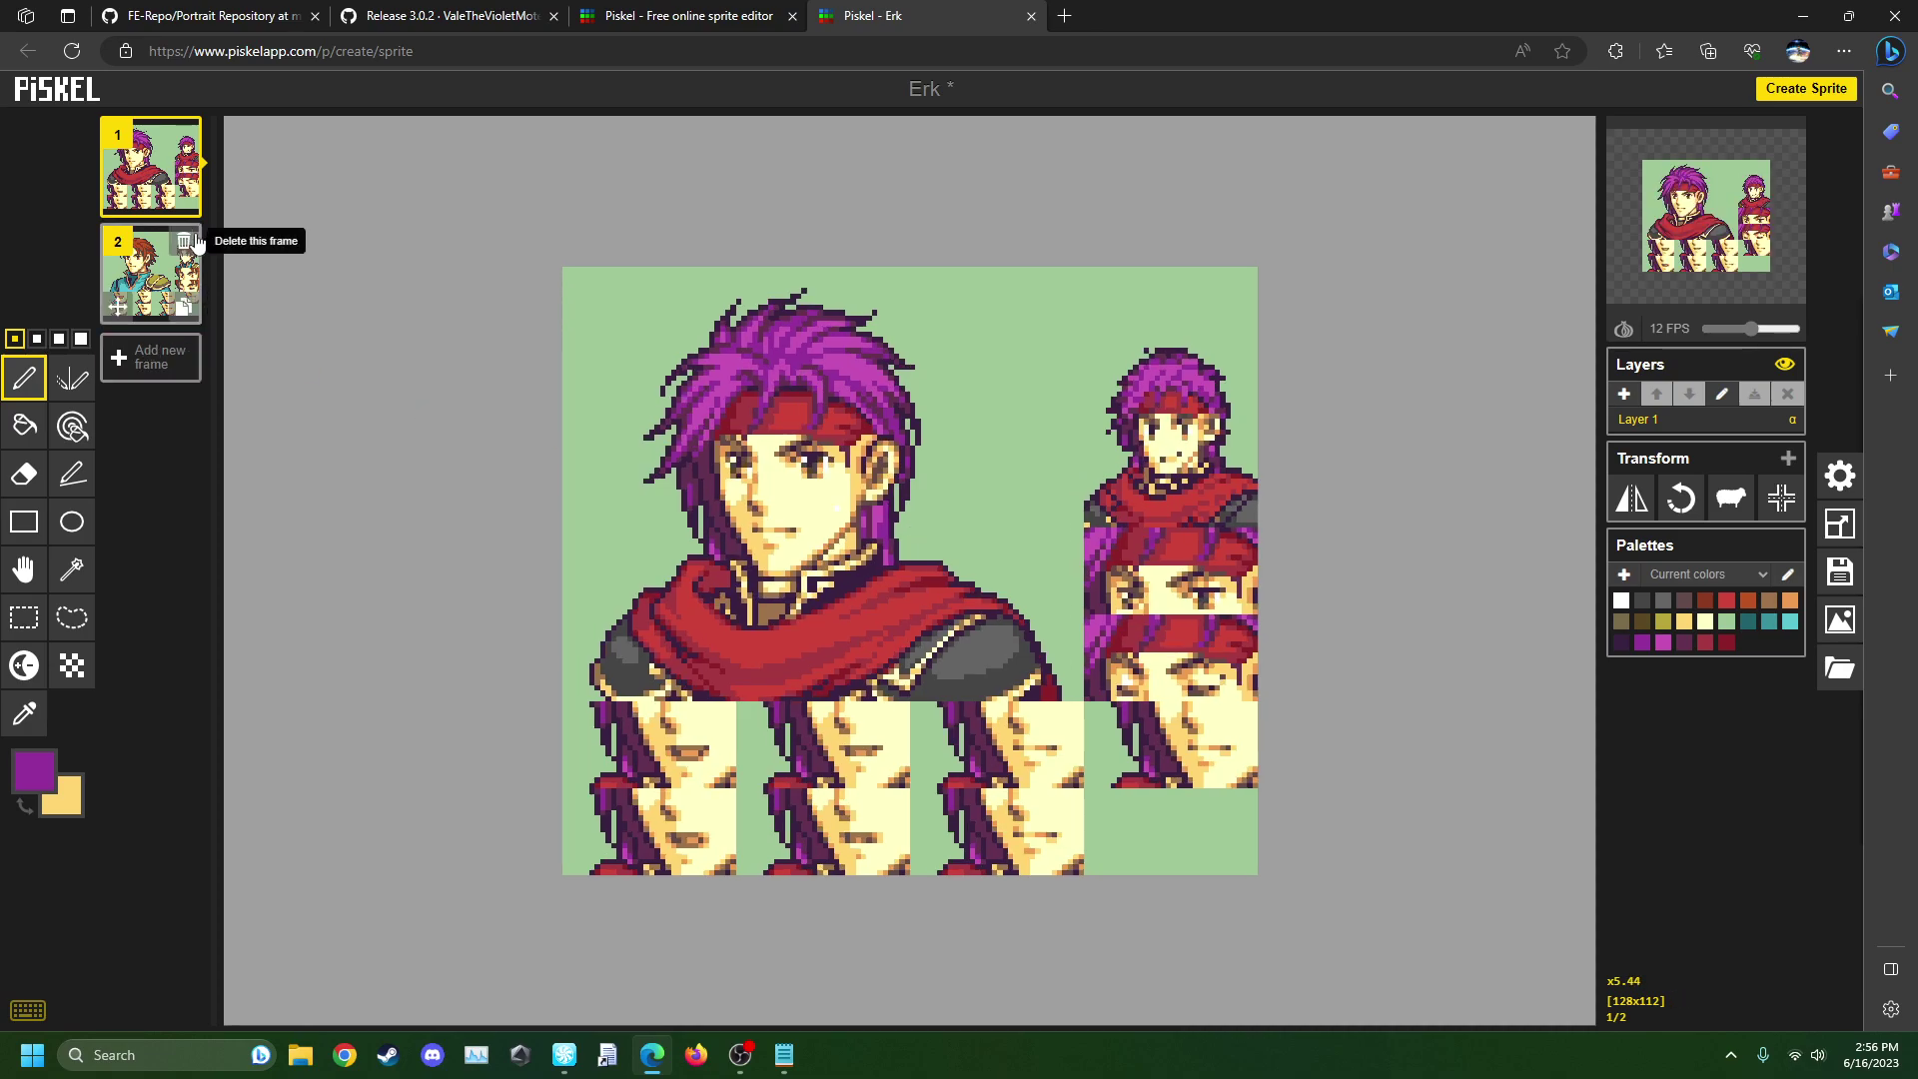
click(184, 242)
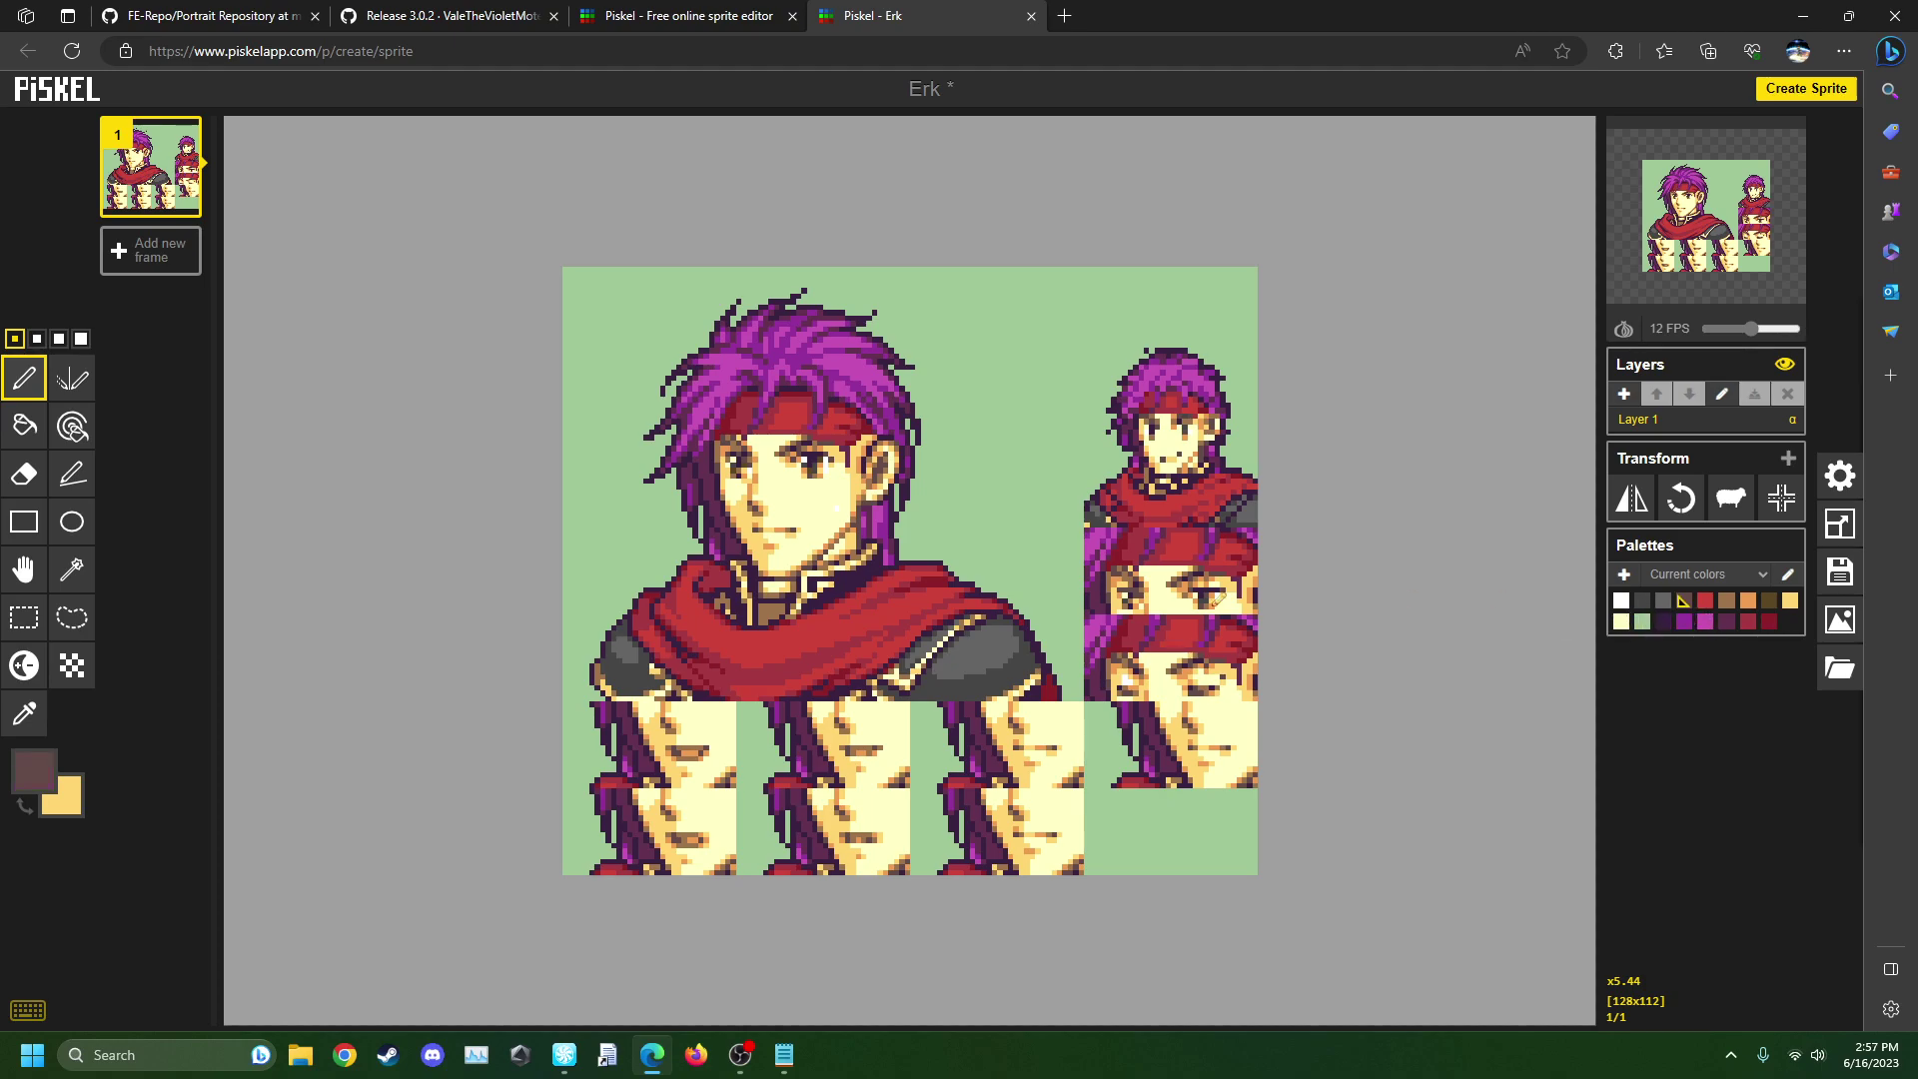
click(1788, 604)
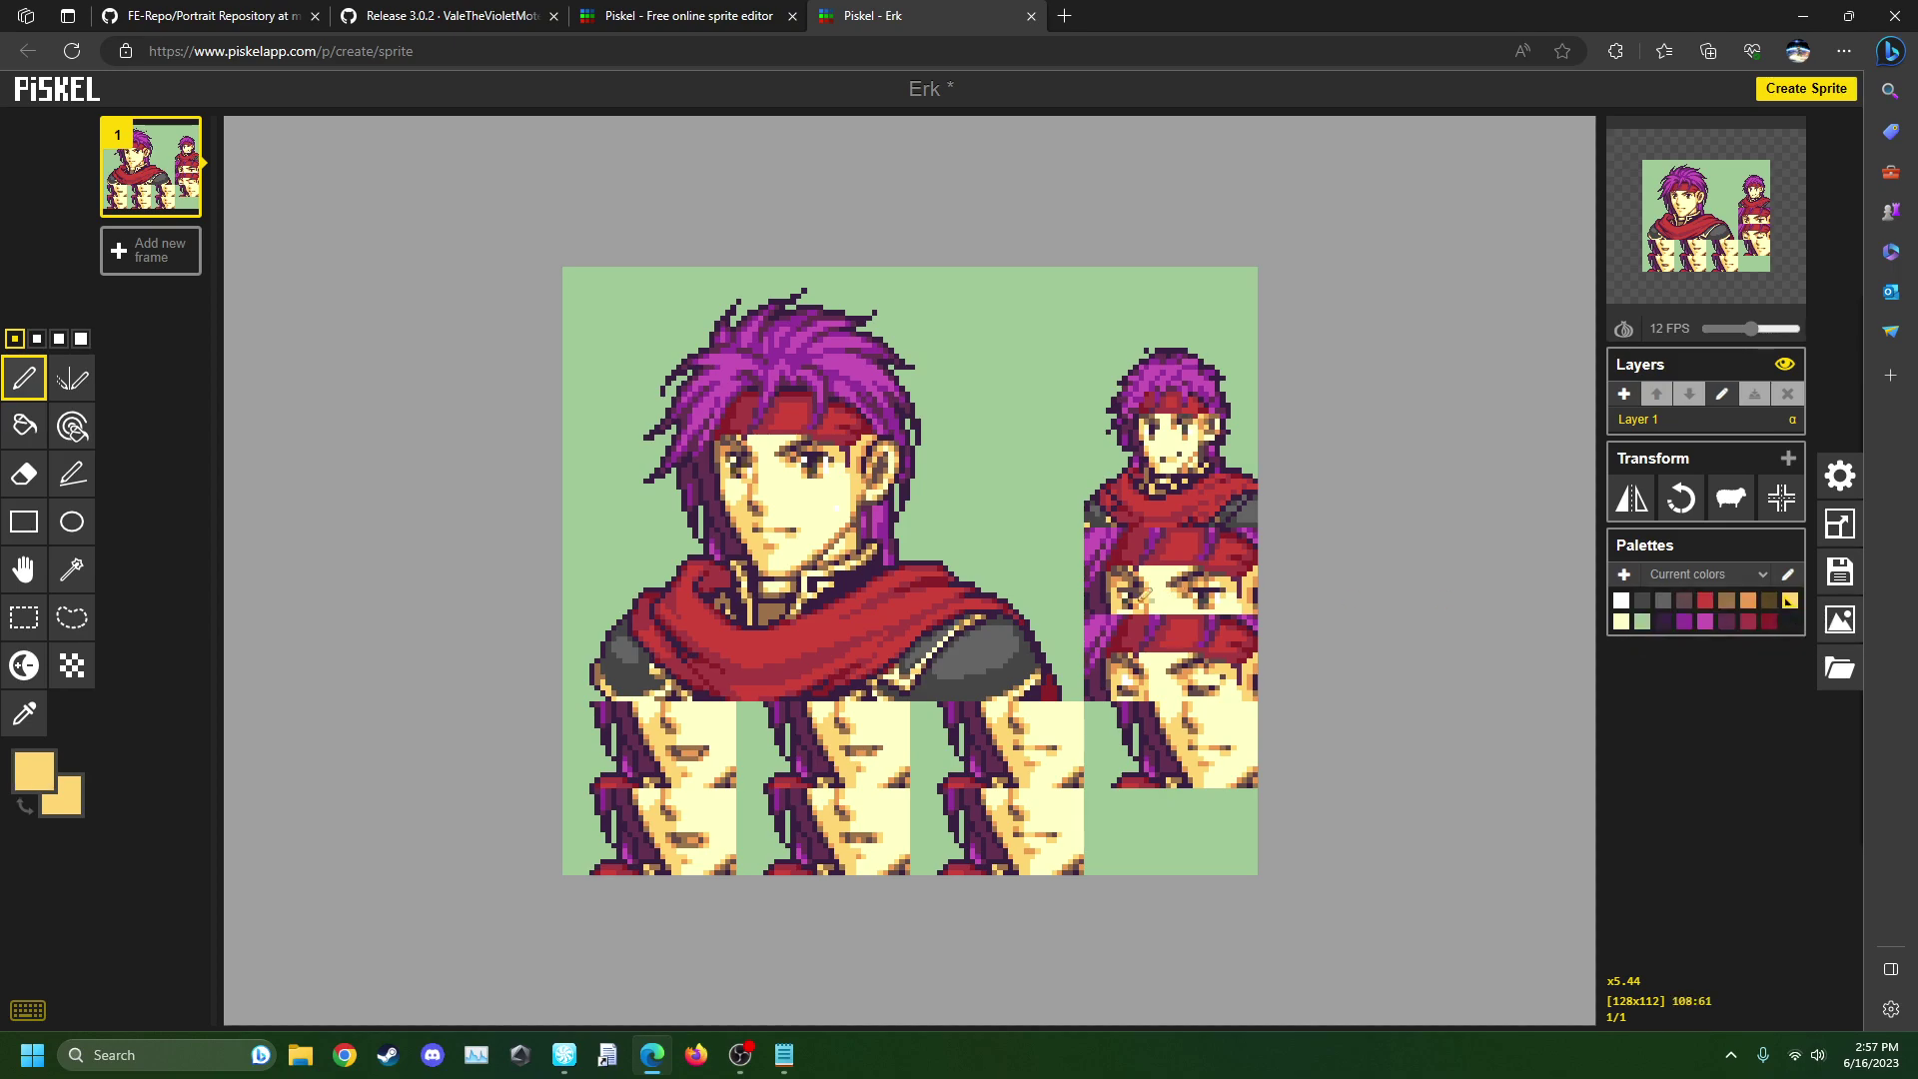
- Try to merge the dark plum hair shade into the dark purple outline color, using a test pixel on the green background
scroll(964, 634, up, 2)
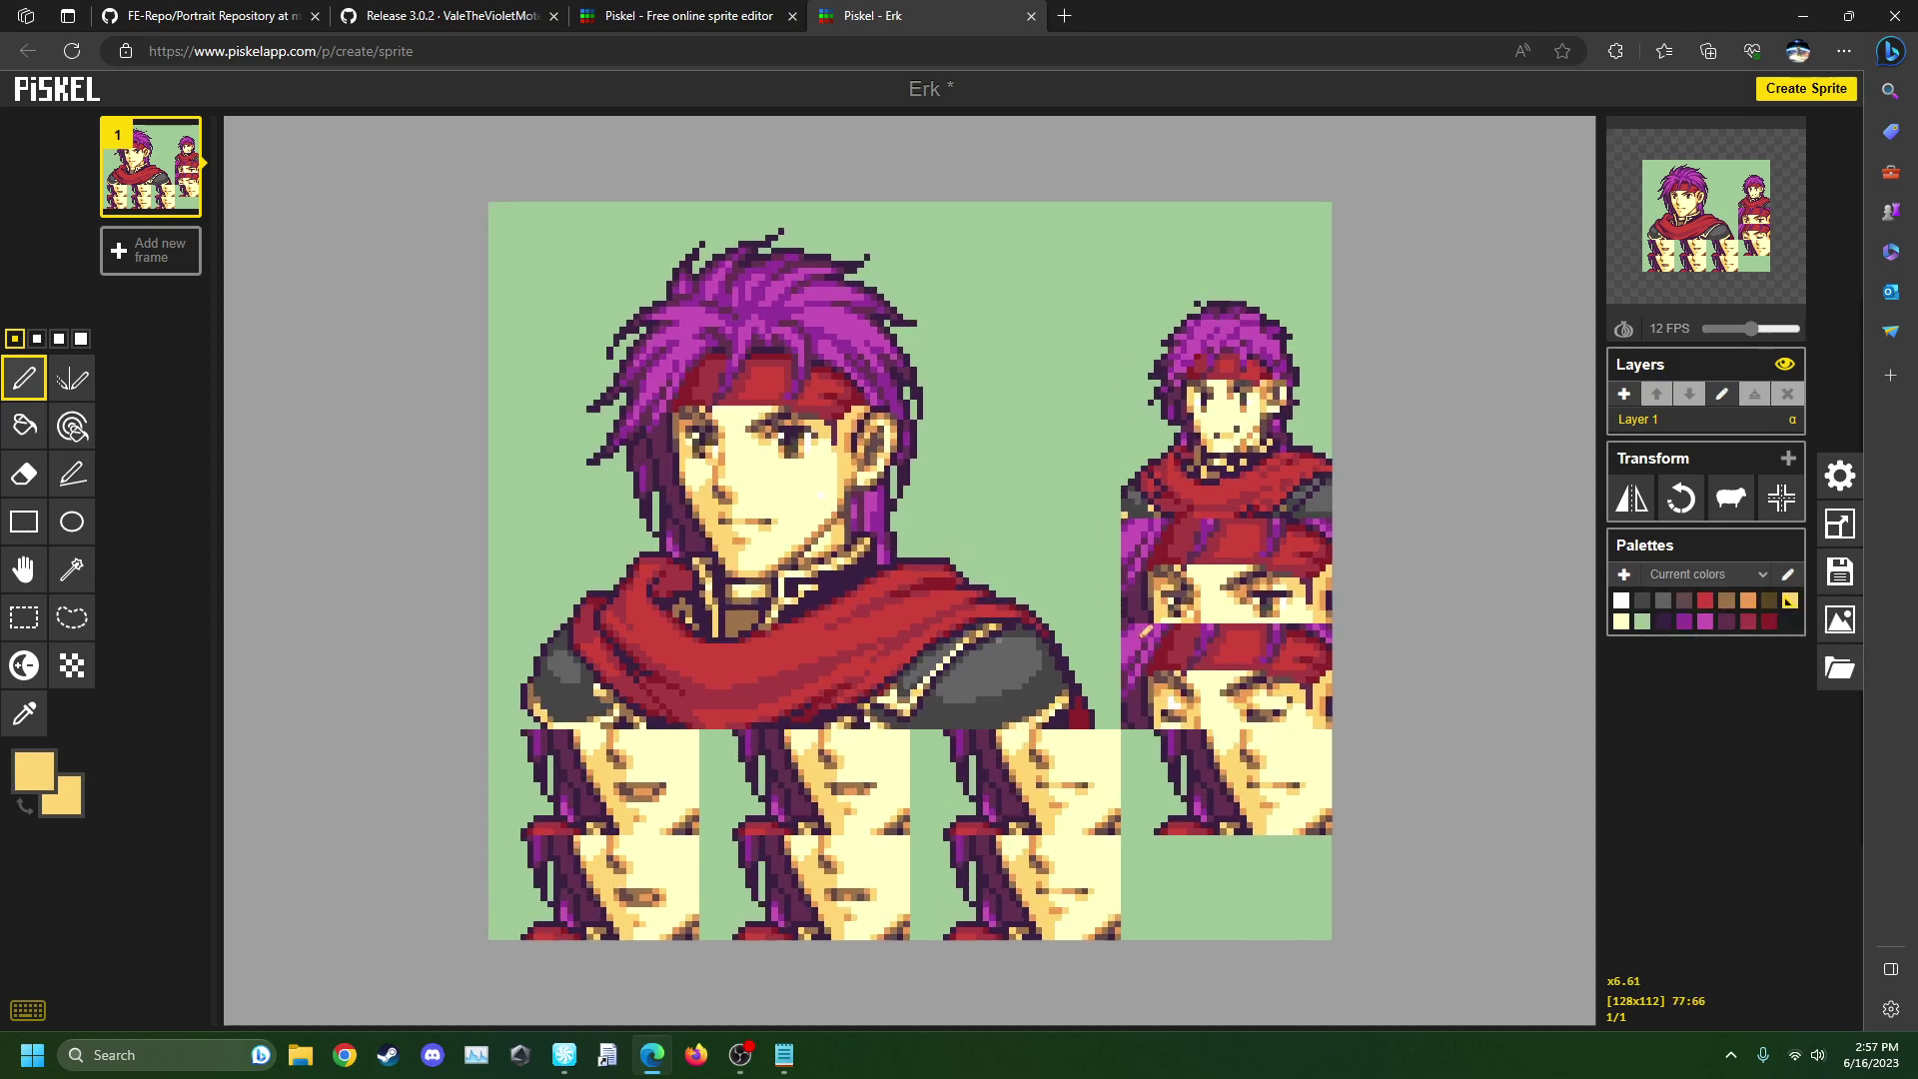
click(1727, 622)
scroll(987, 499, up, 3)
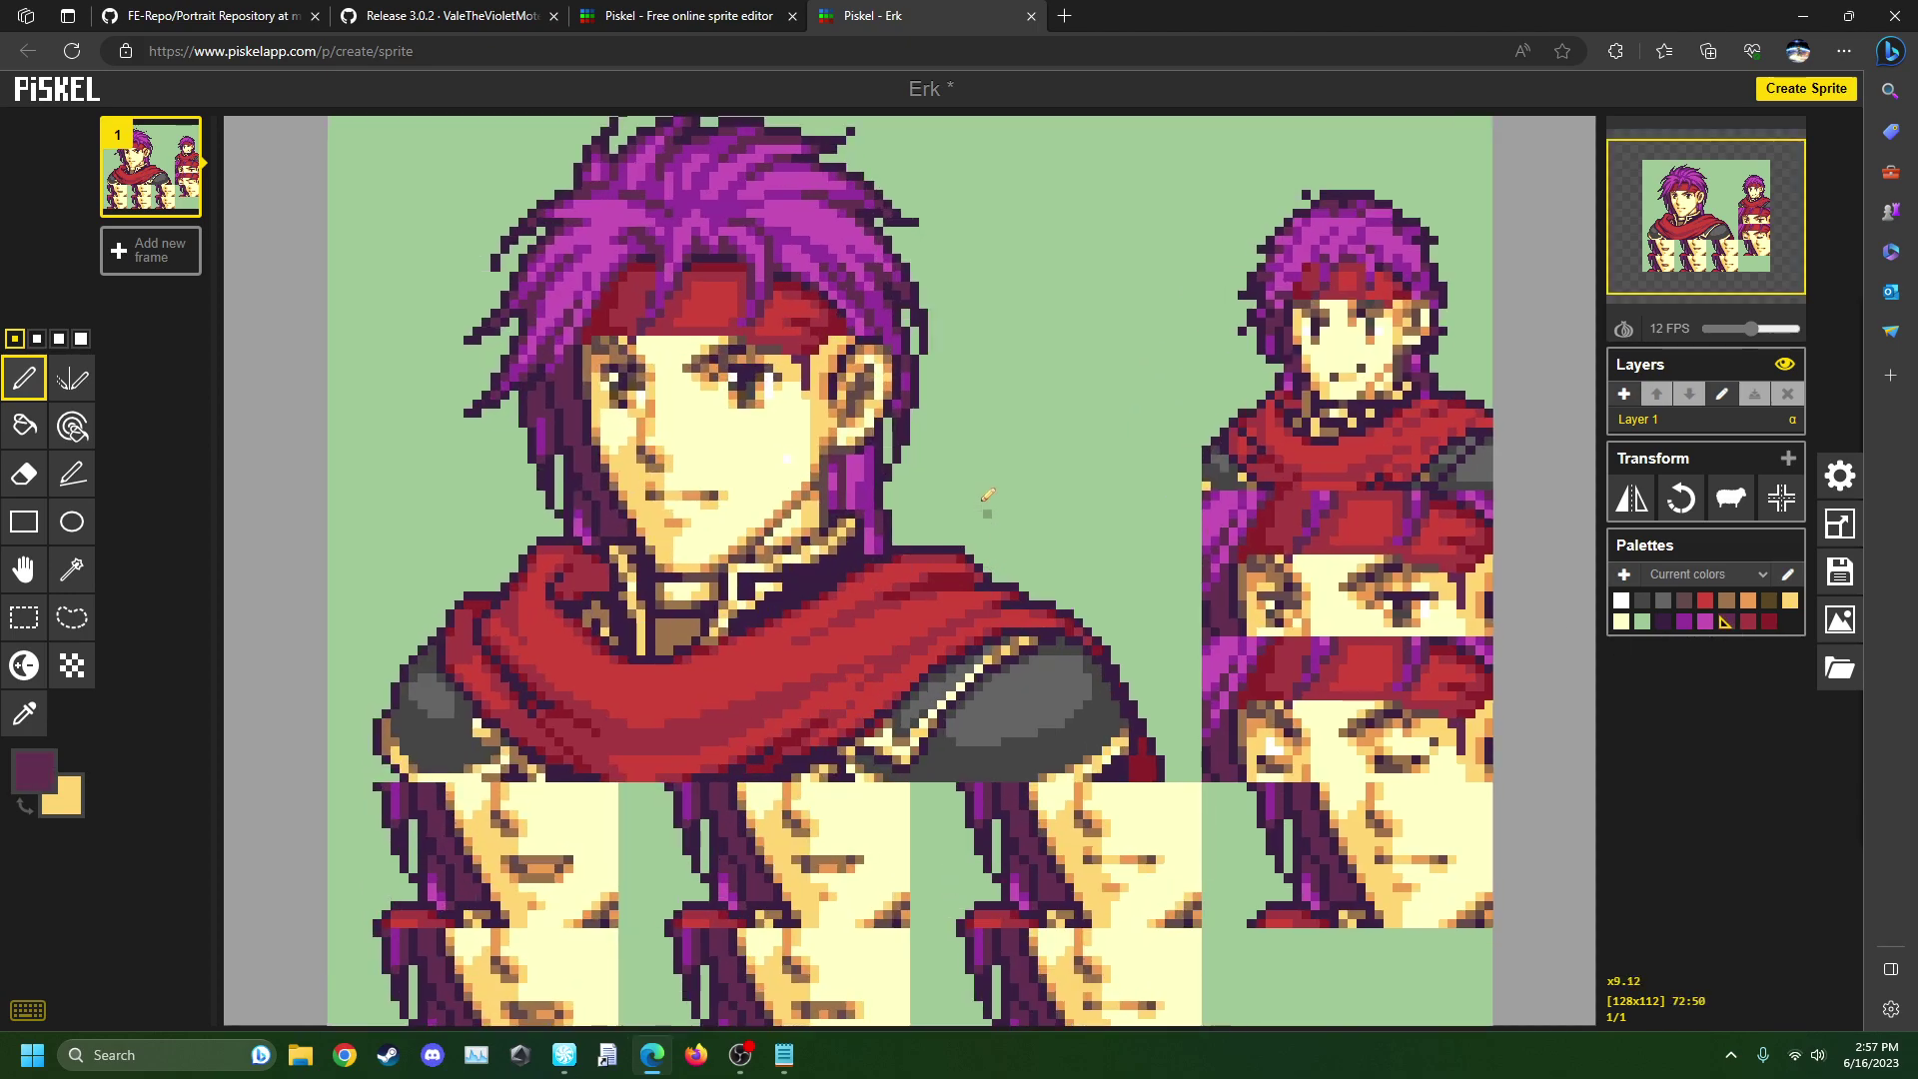
click(24, 713)
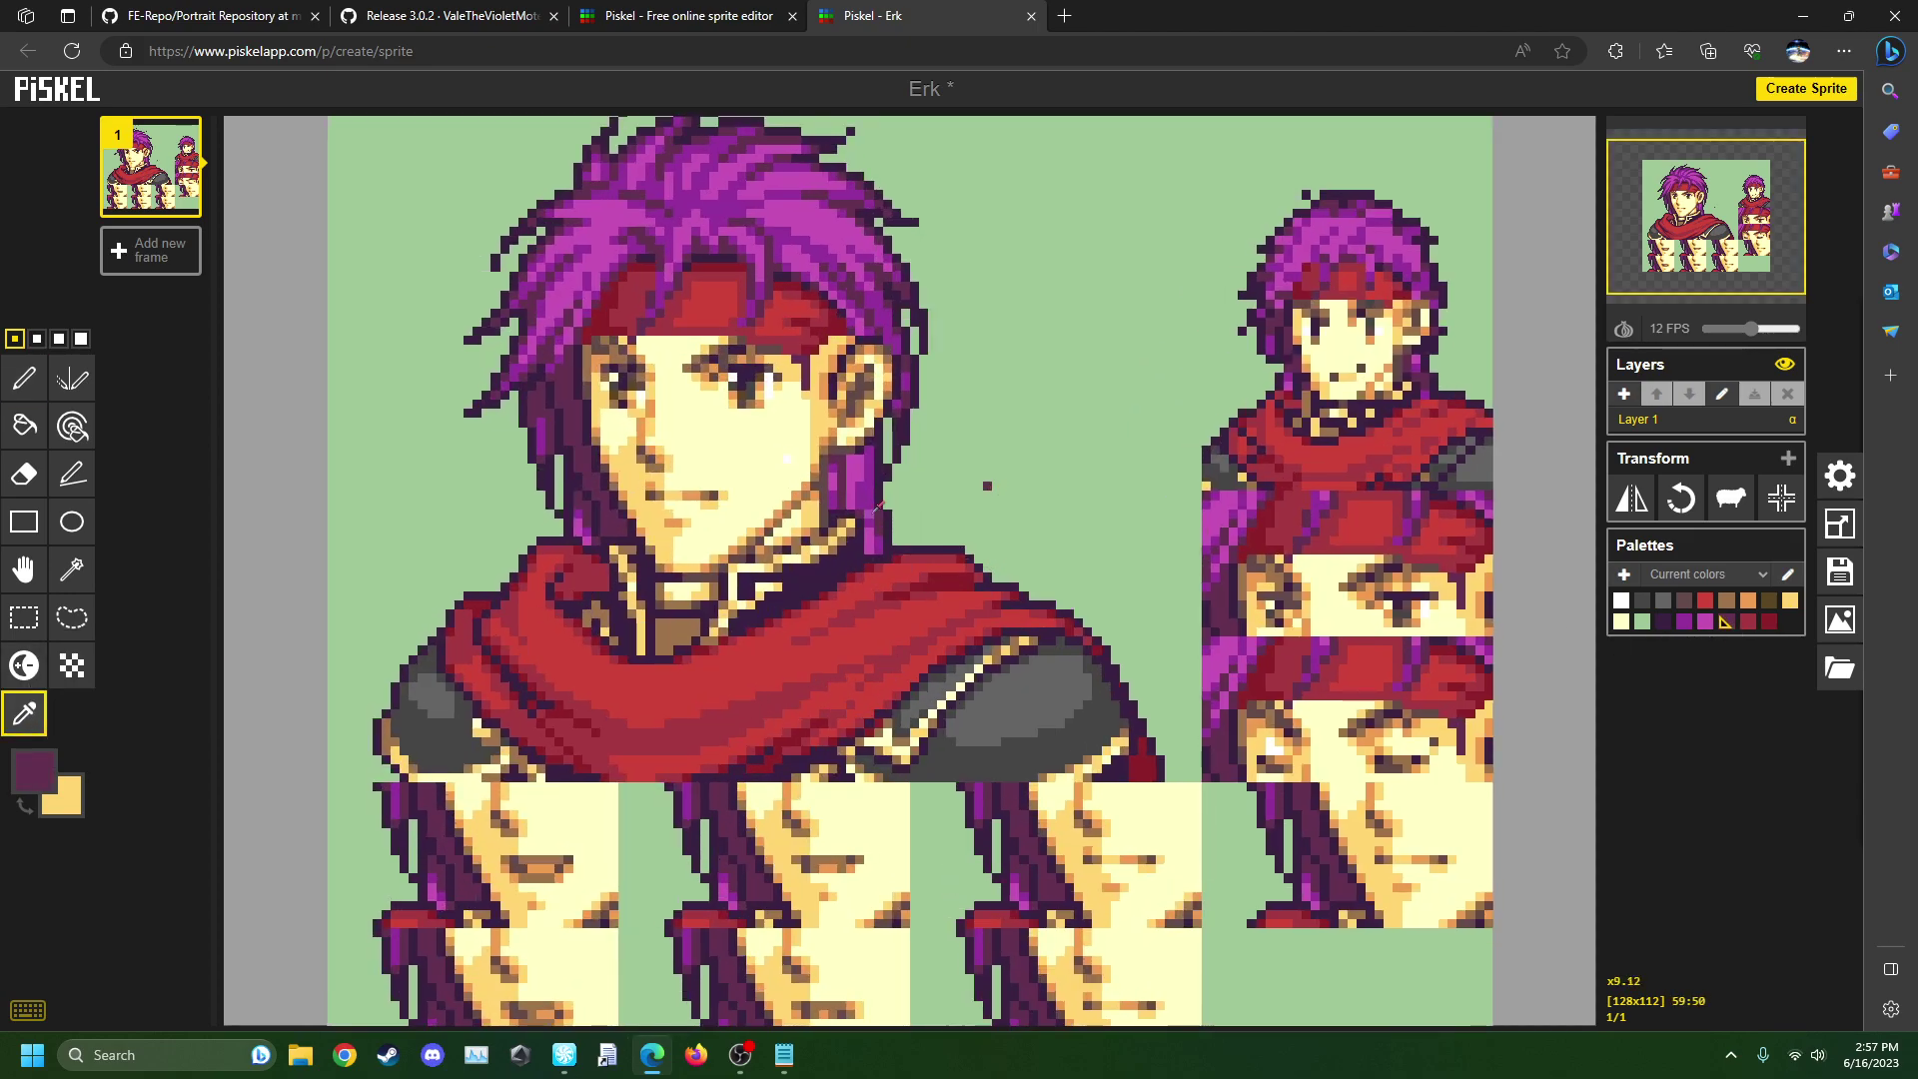
click(886, 511)
click(72, 425)
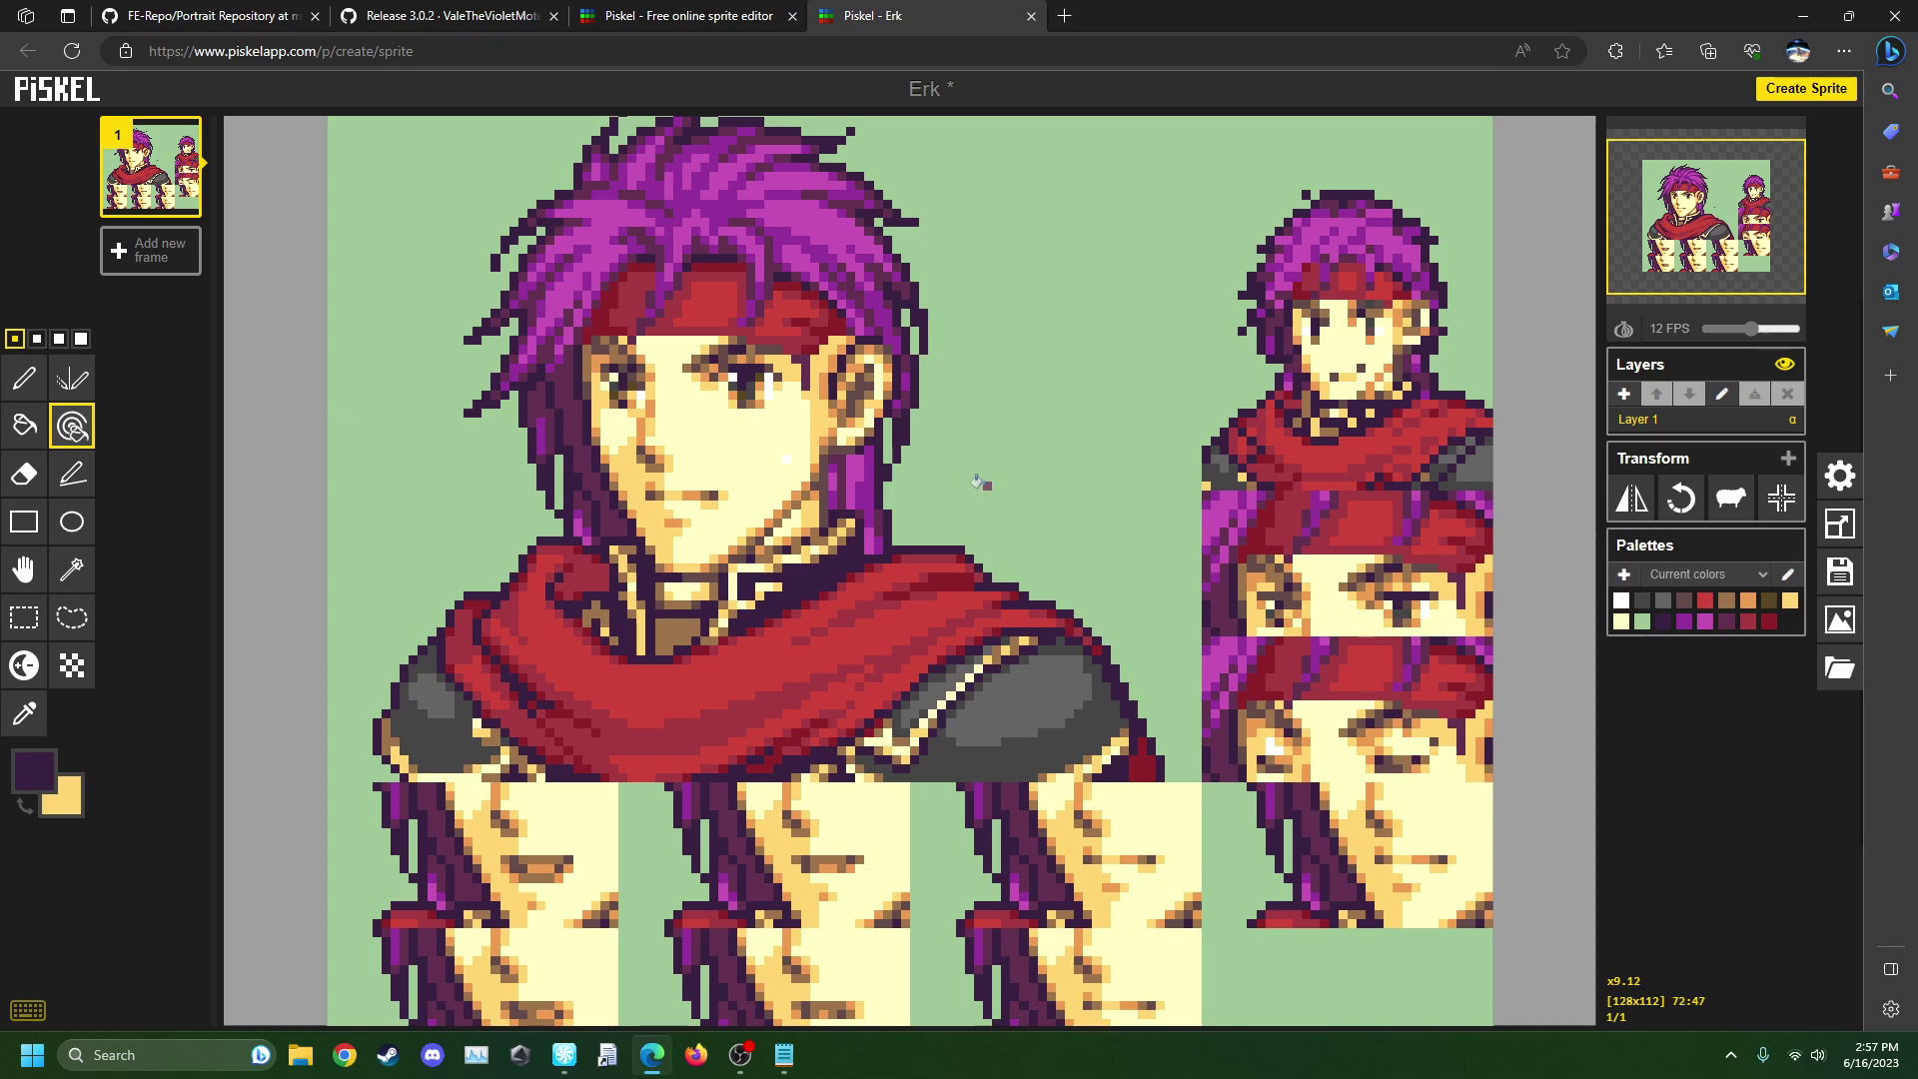
click(980, 483)
key(ctrl+z)
key(ctrl+y)
key(ctrl+z)
click(24, 714)
click(1039, 405)
click(24, 378)
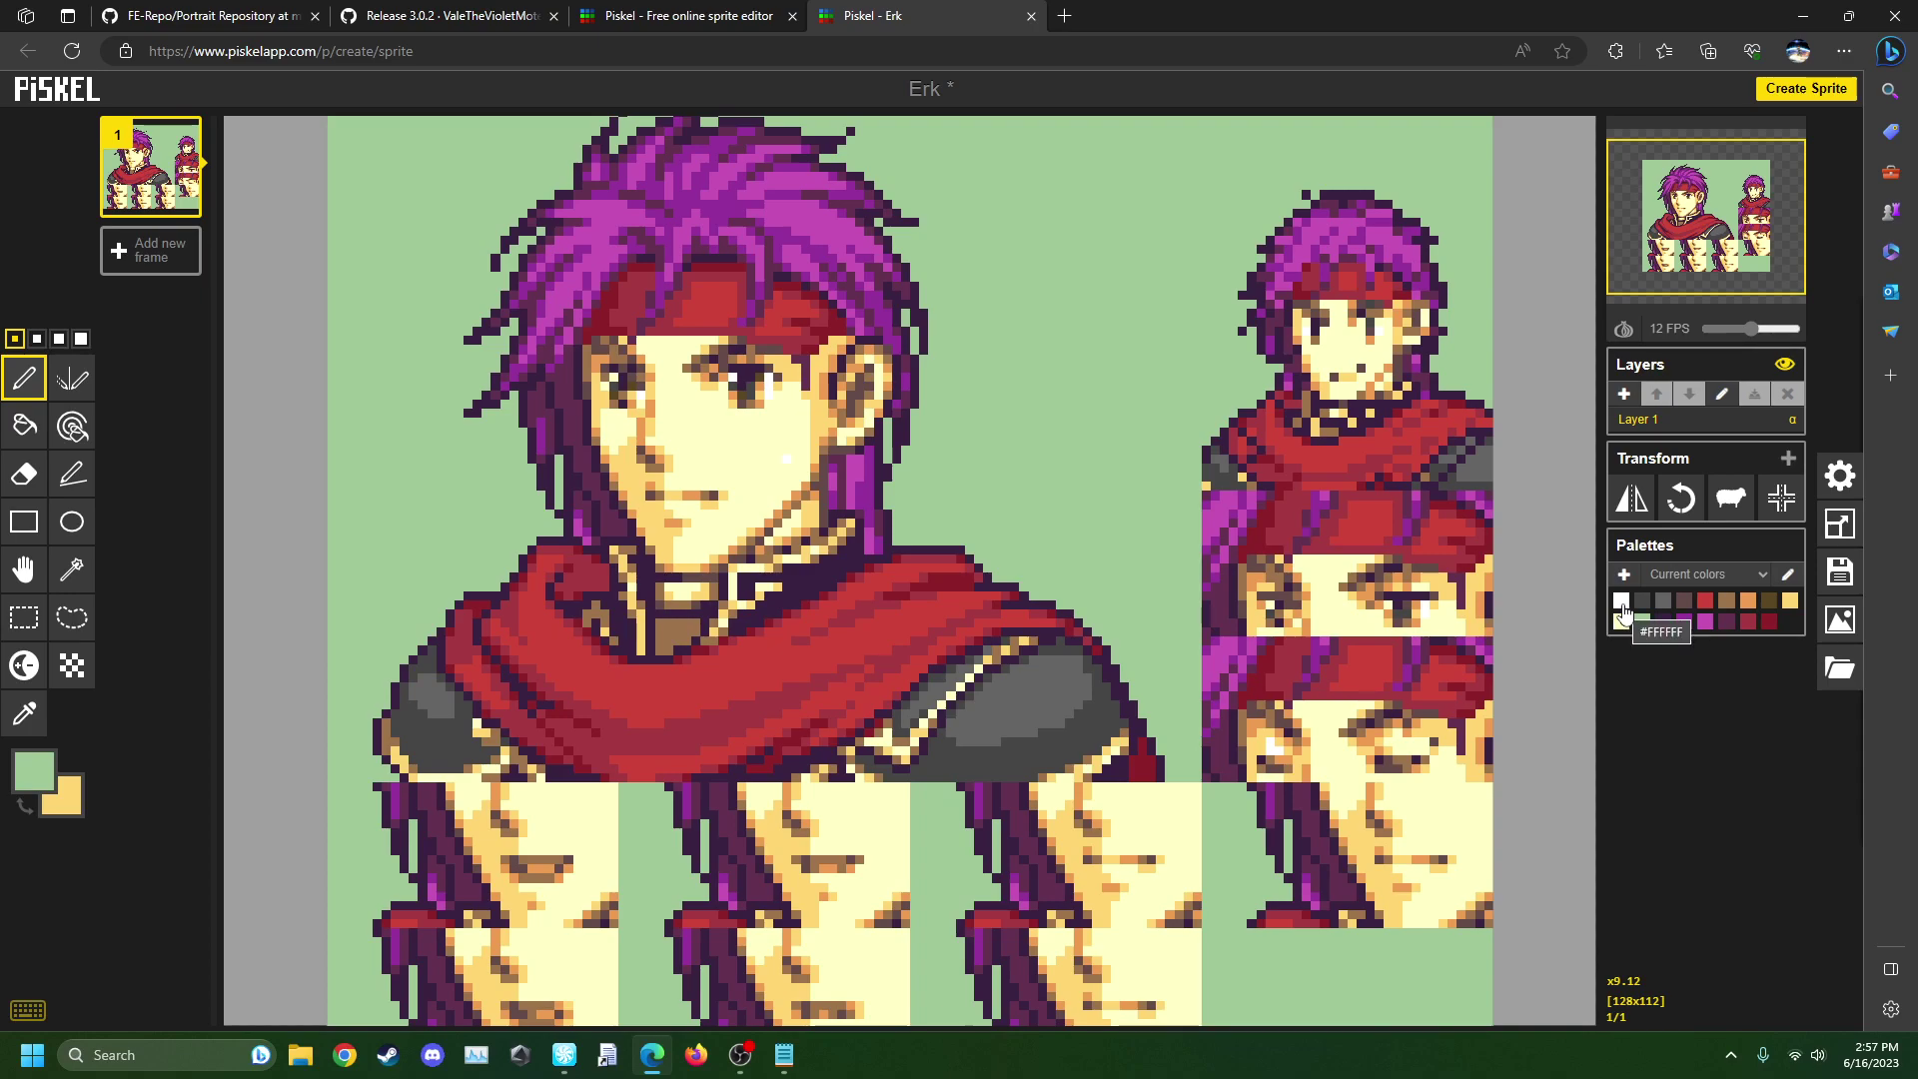
- Replace every white pixel in the portrait sheet with the pale cream sampled from the portrait's cheek
click(1621, 604)
click(31, 716)
scroll(768, 432, up, 5)
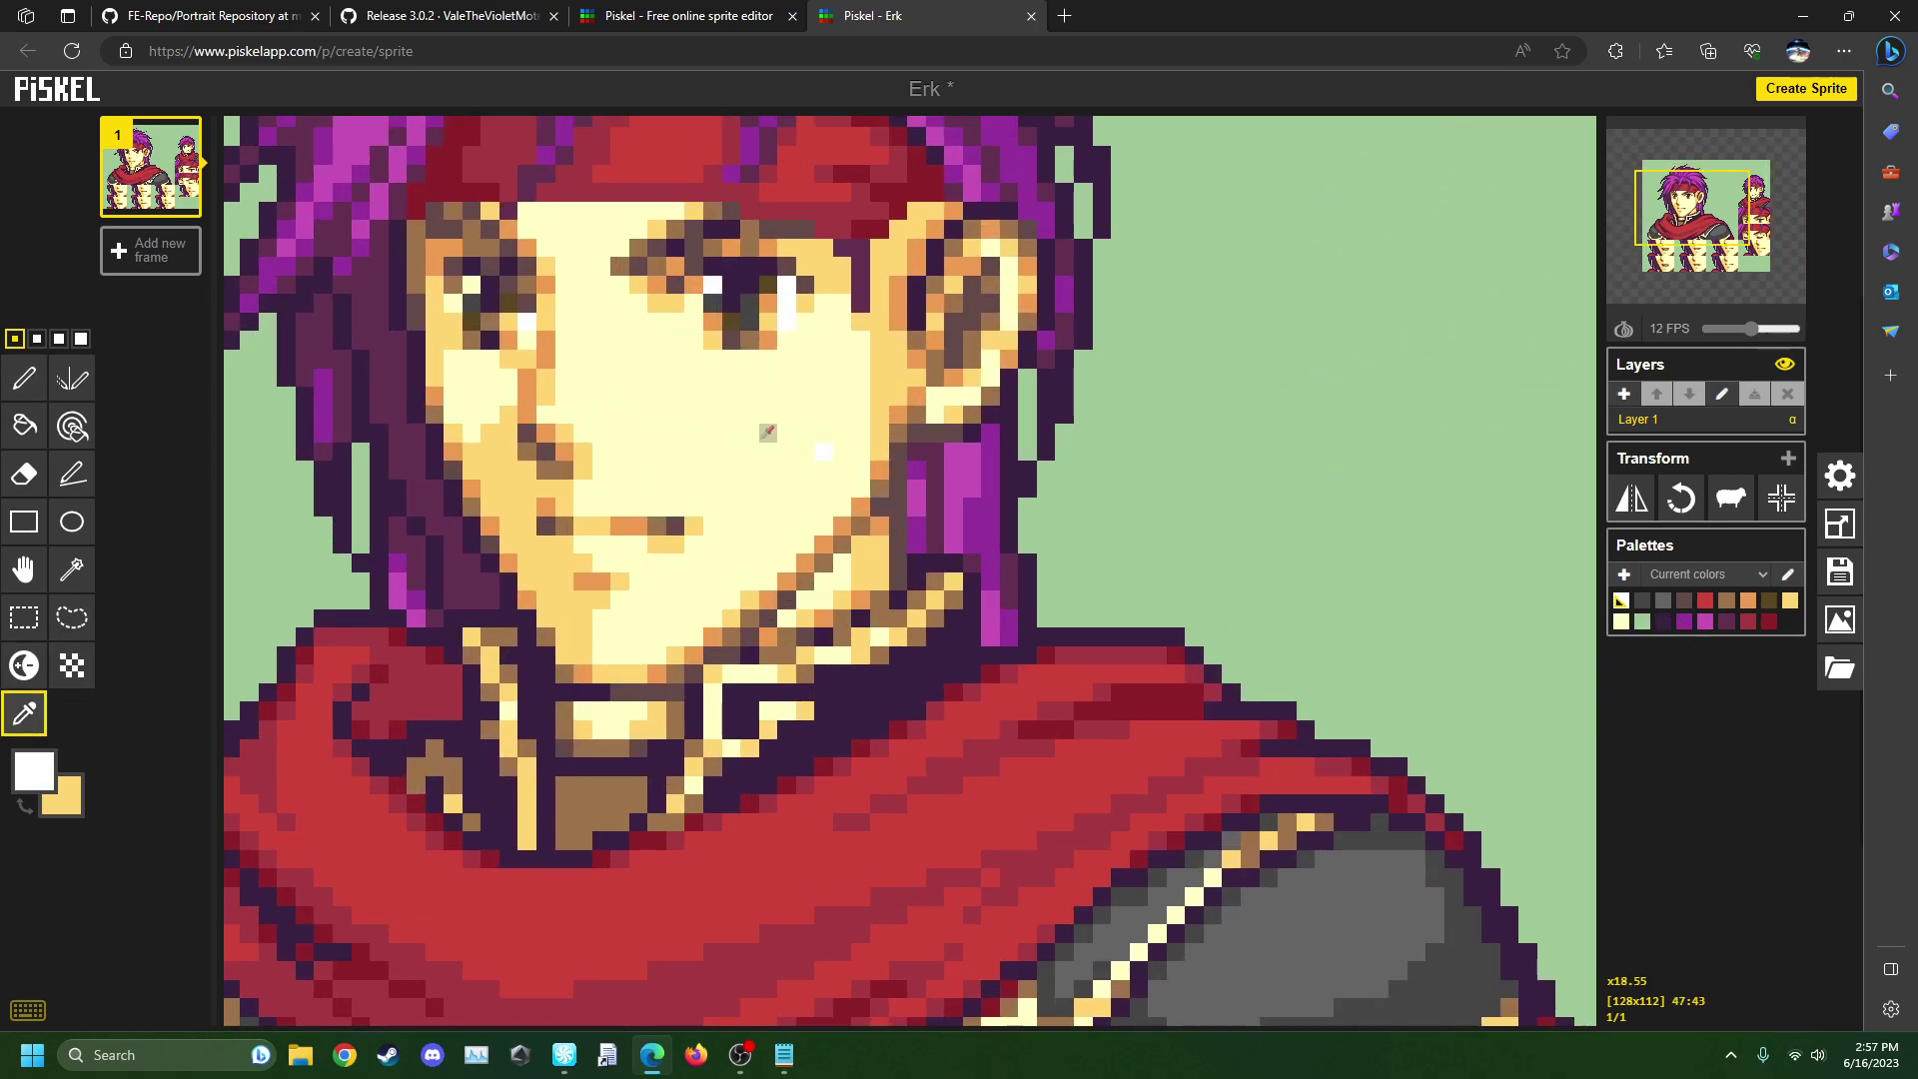
click(24, 378)
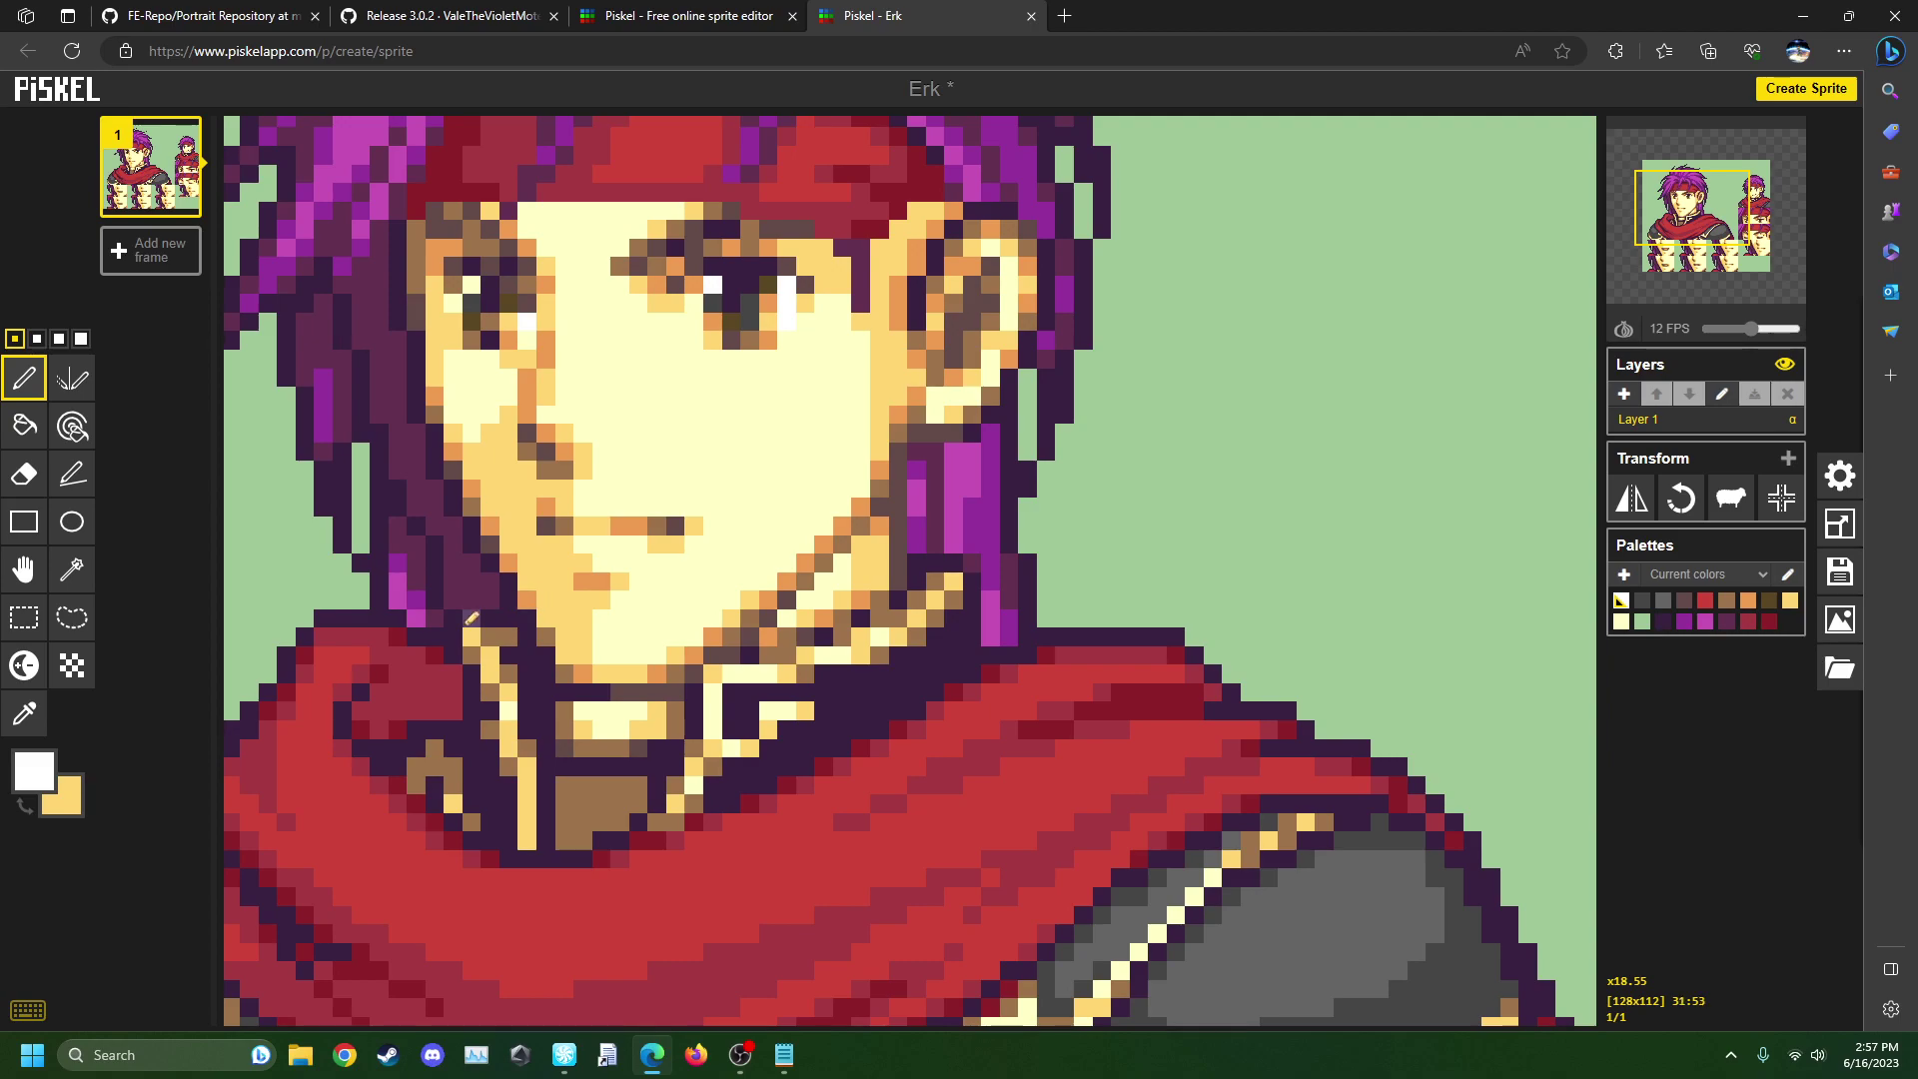
click(40, 711)
click(789, 385)
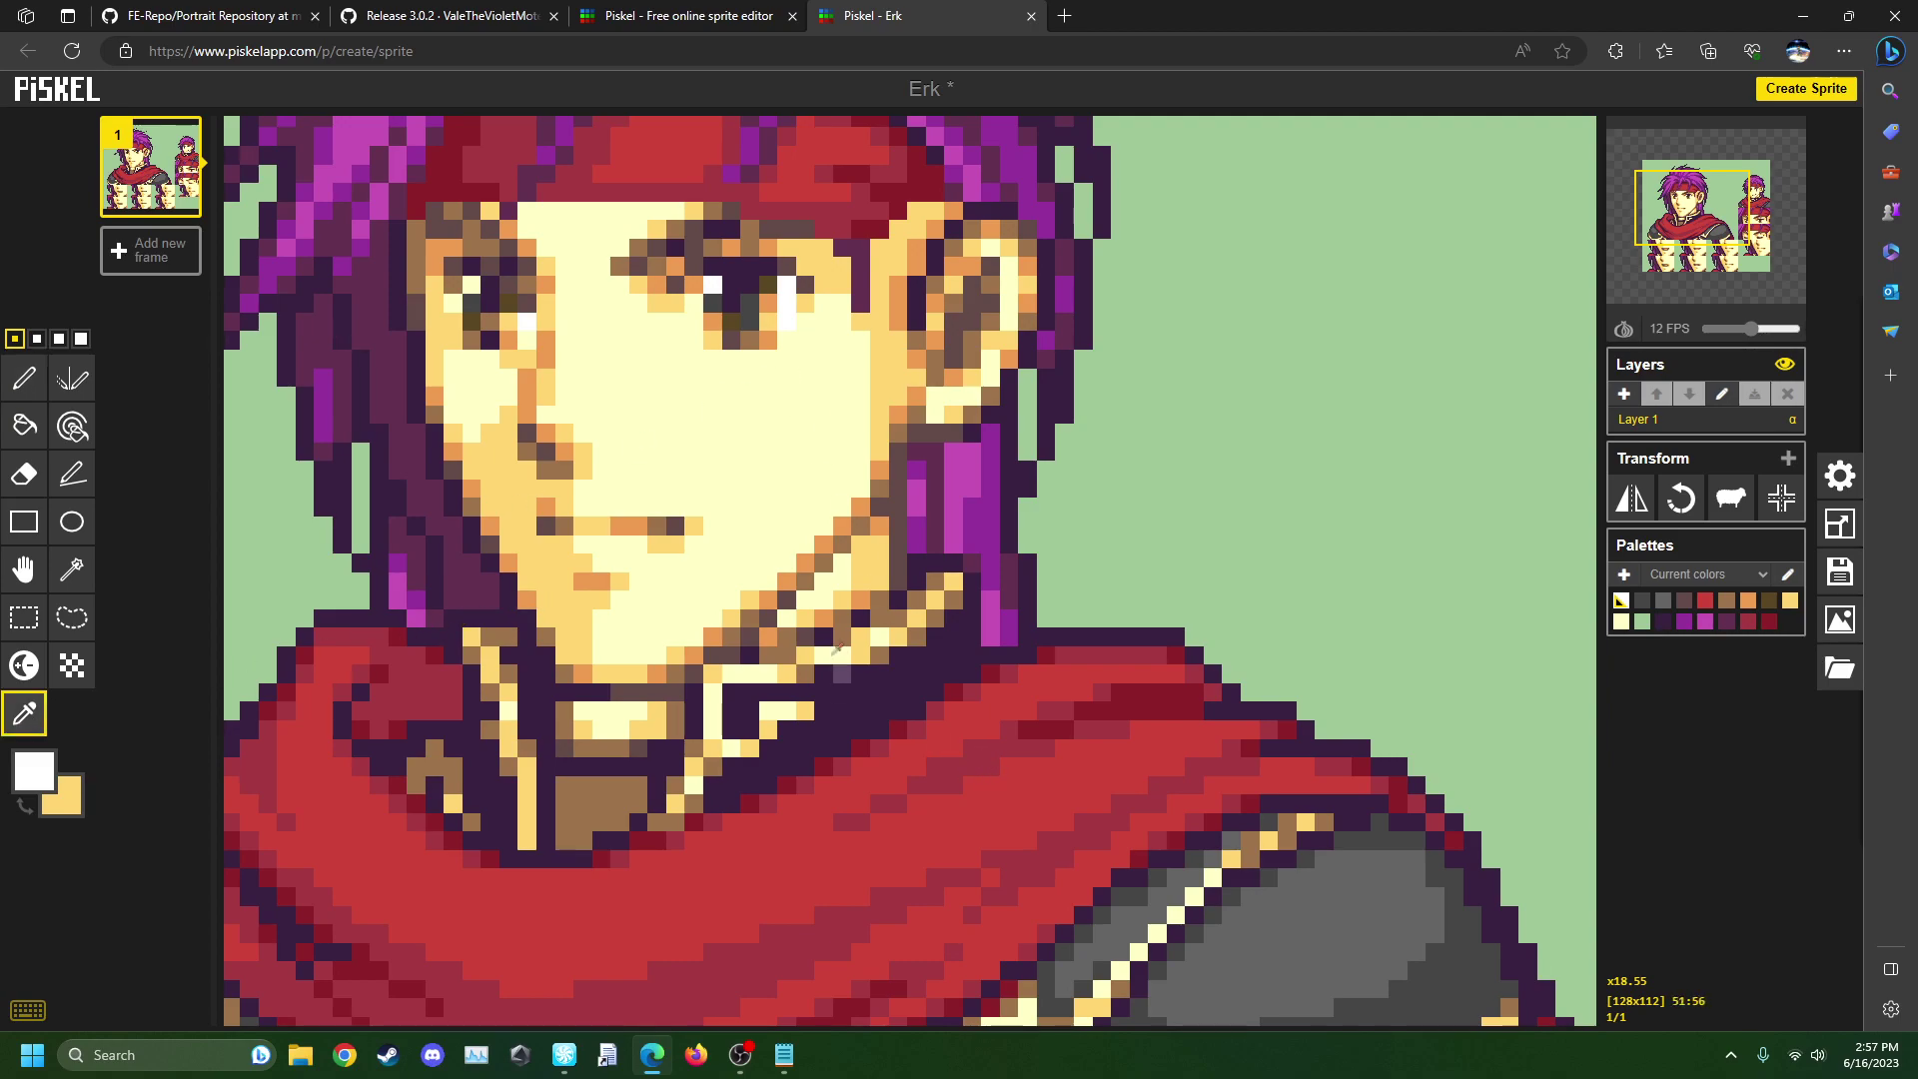
click(72, 425)
scroll(771, 321, down, 3)
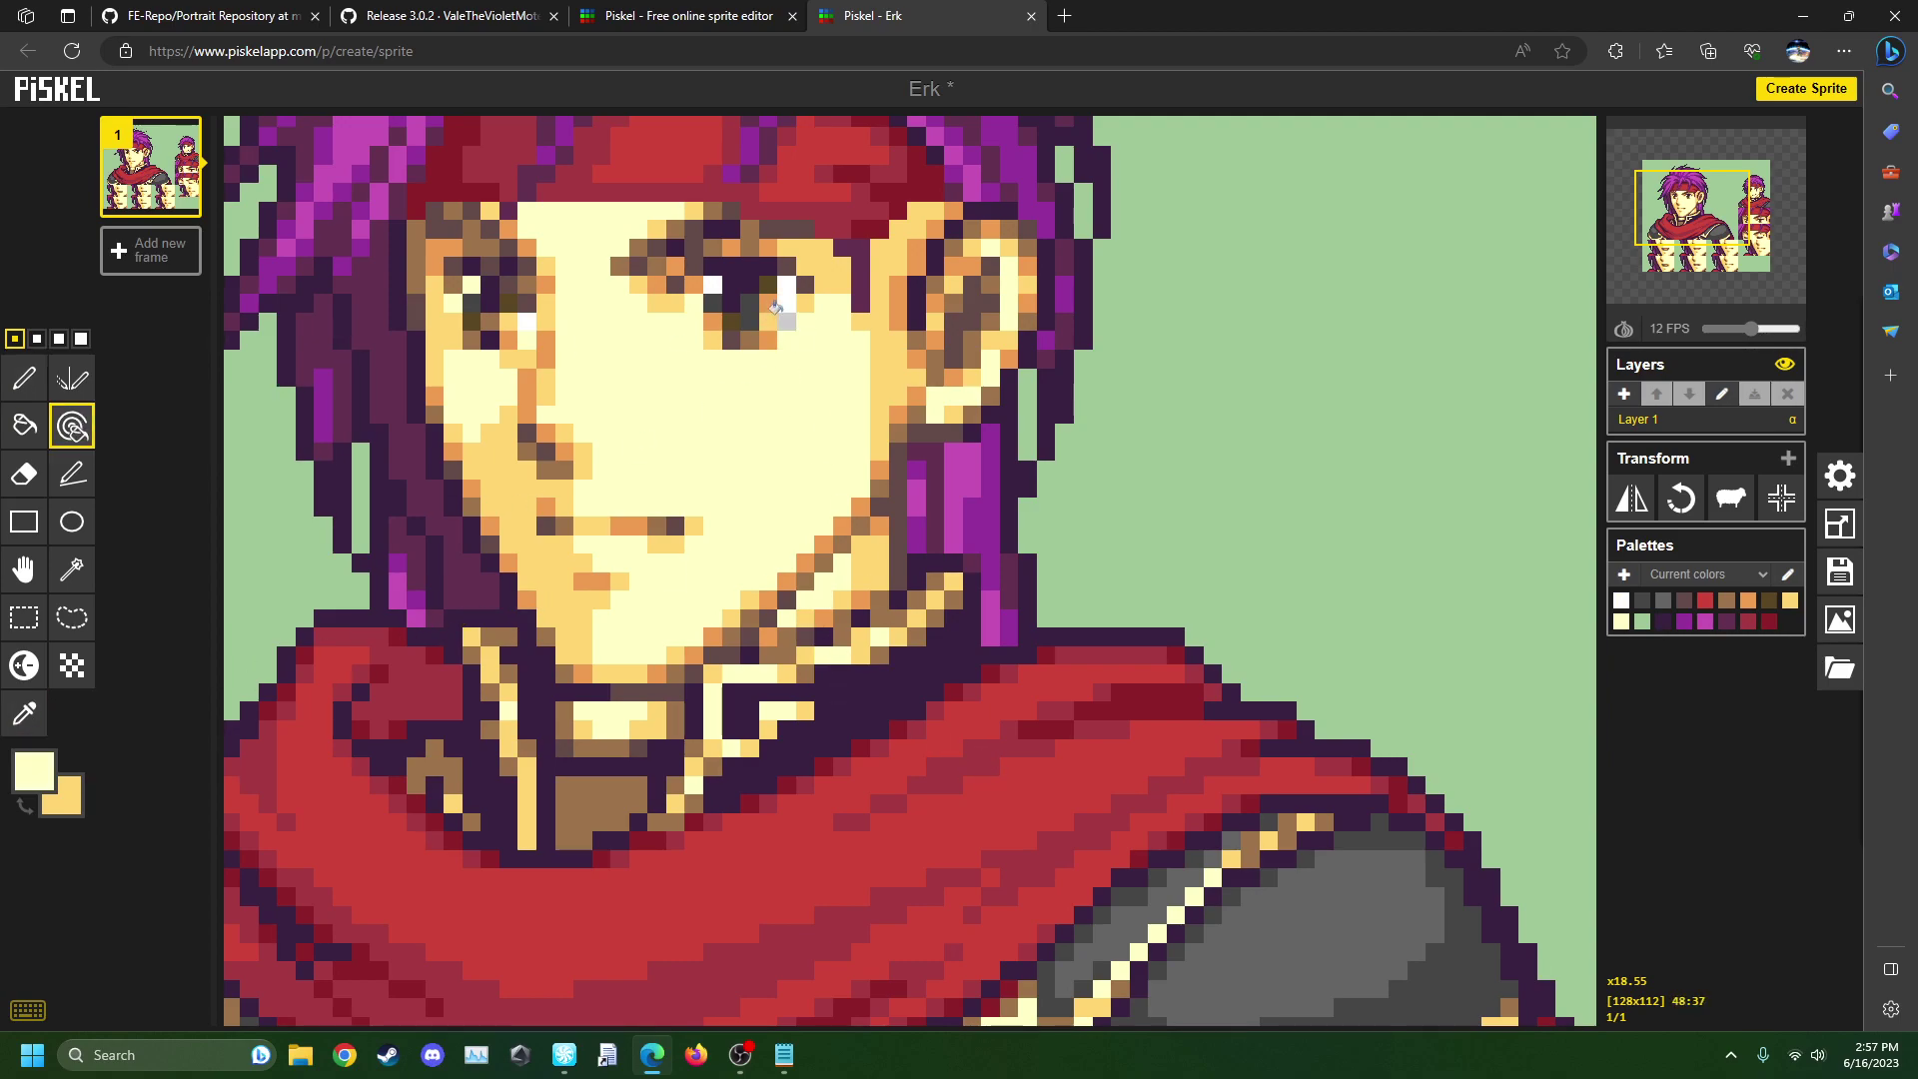
scroll(865, 557, down, 1)
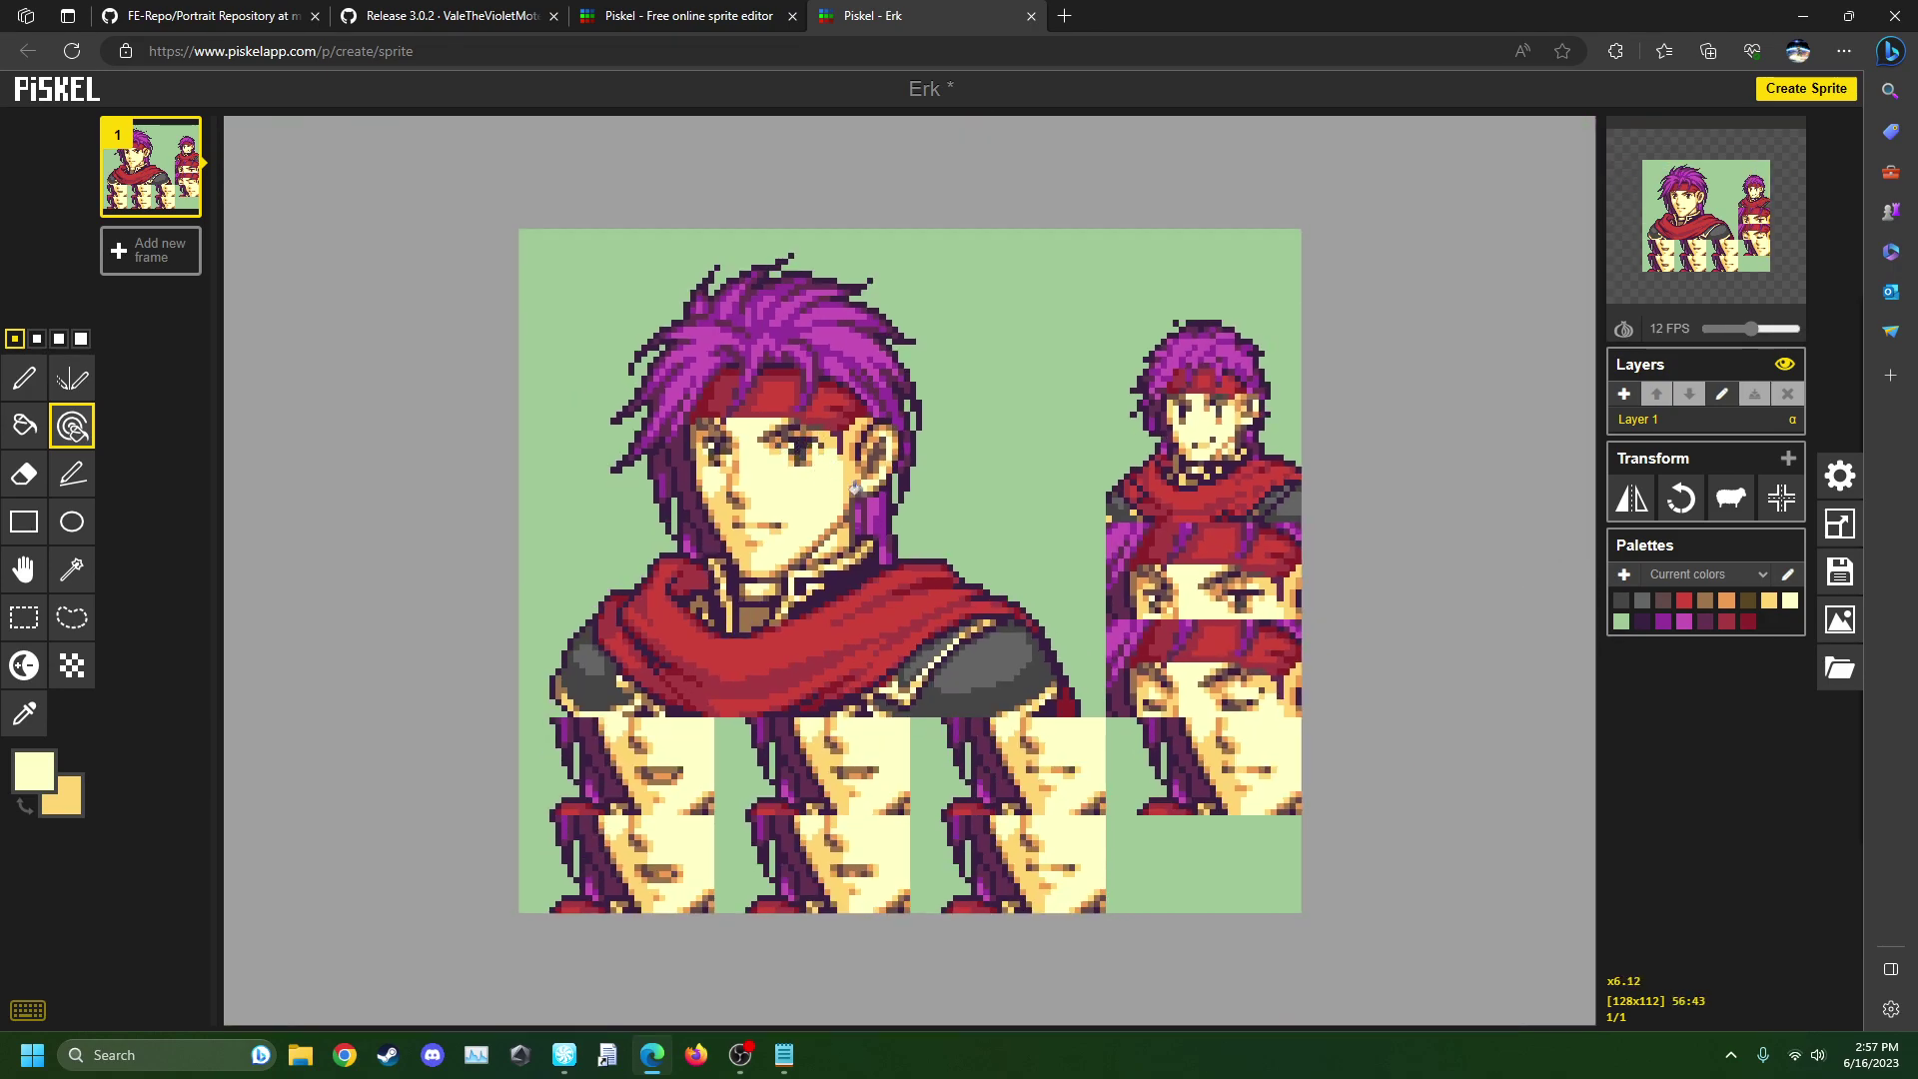
scroll(907, 566, up, 1)
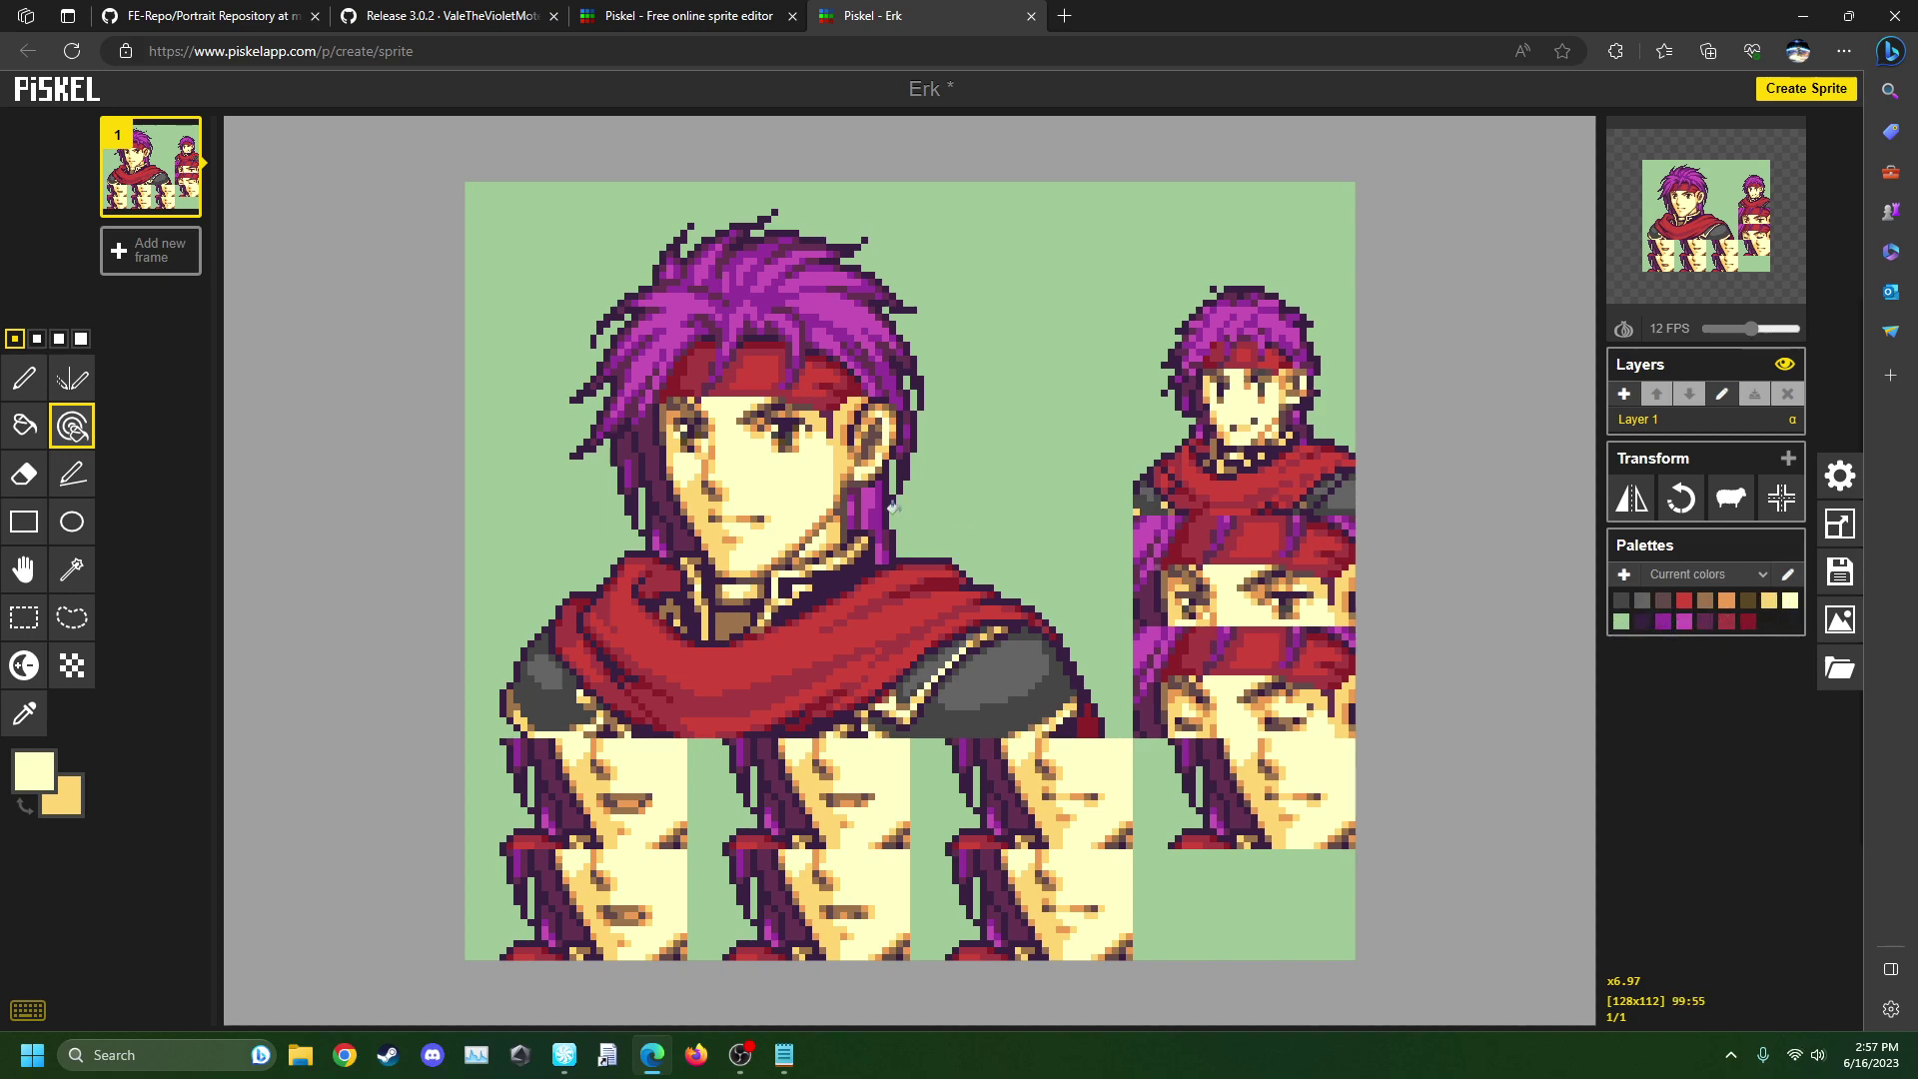
- Export the sheet as a 128 x 112 PNG spritesheet and place Erk (1).png on the desktop
double_click(1469, 10)
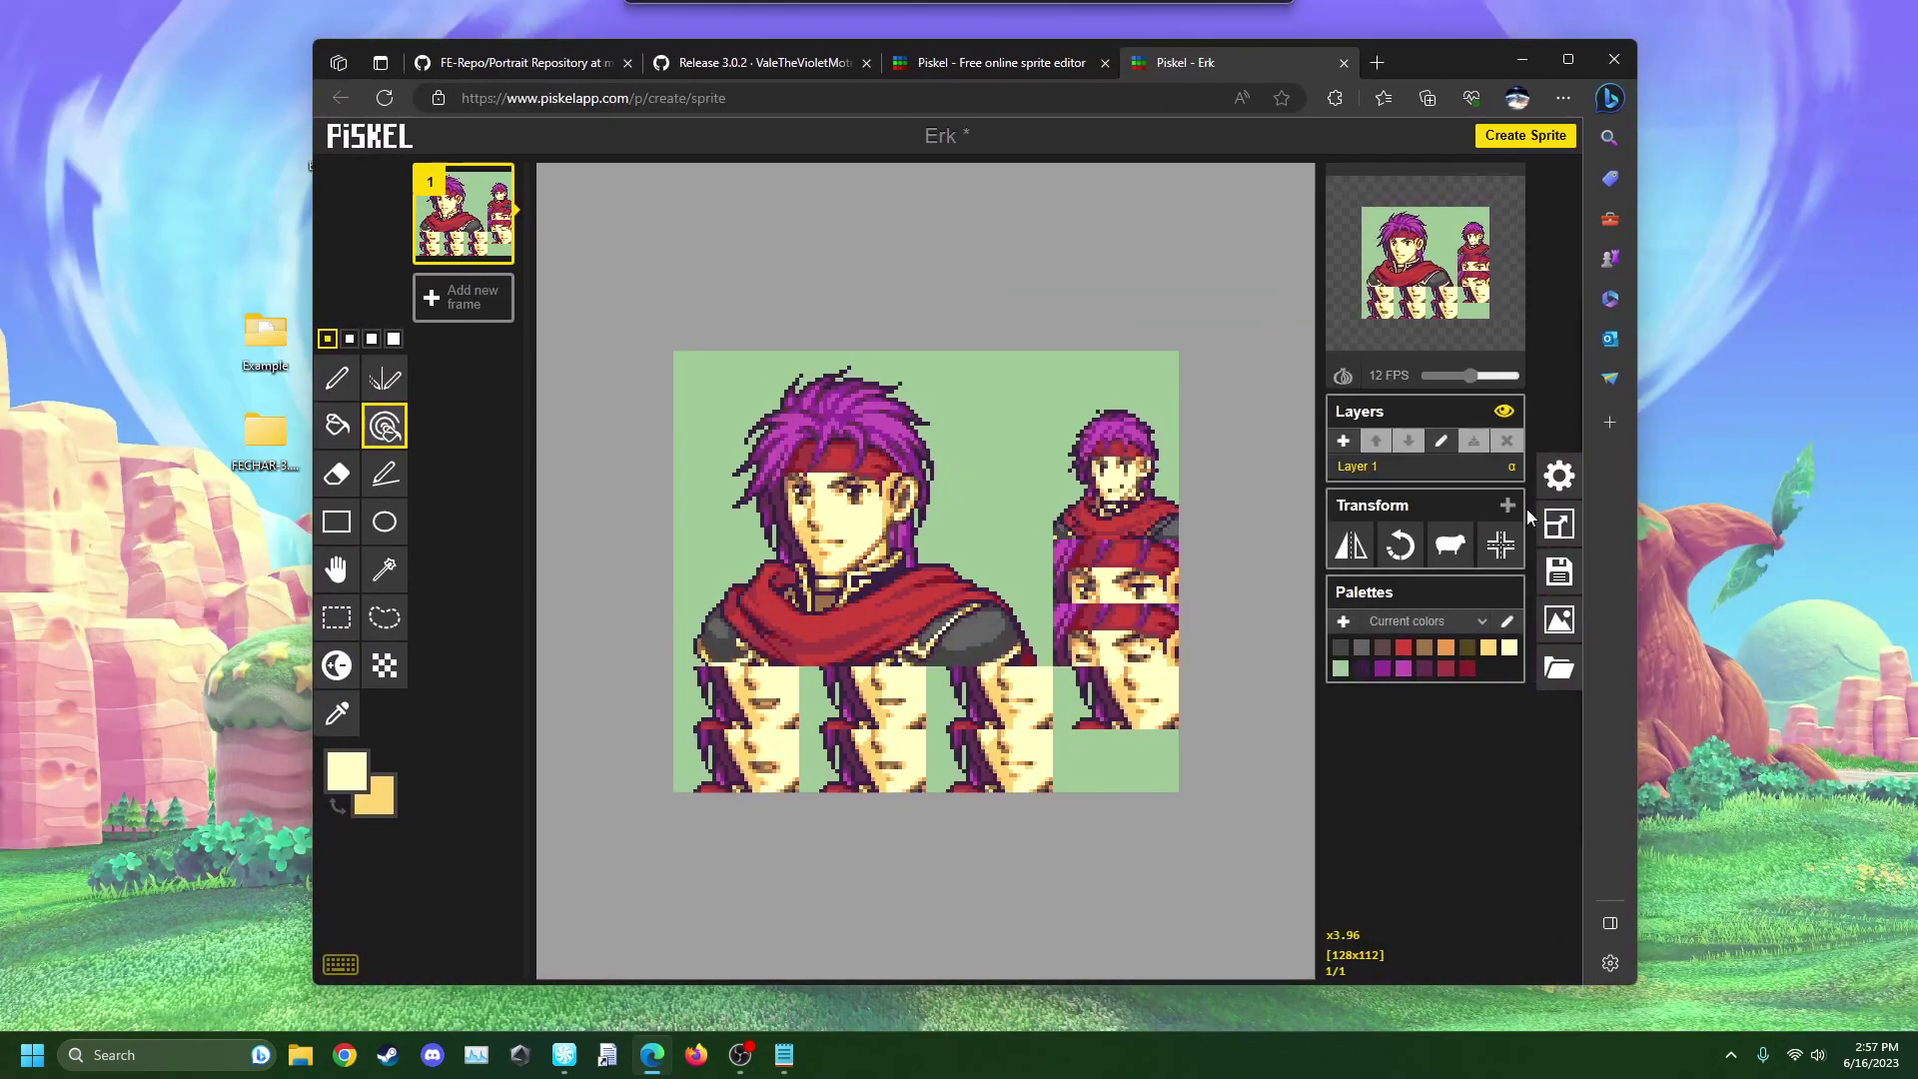
click(1560, 621)
click(1371, 528)
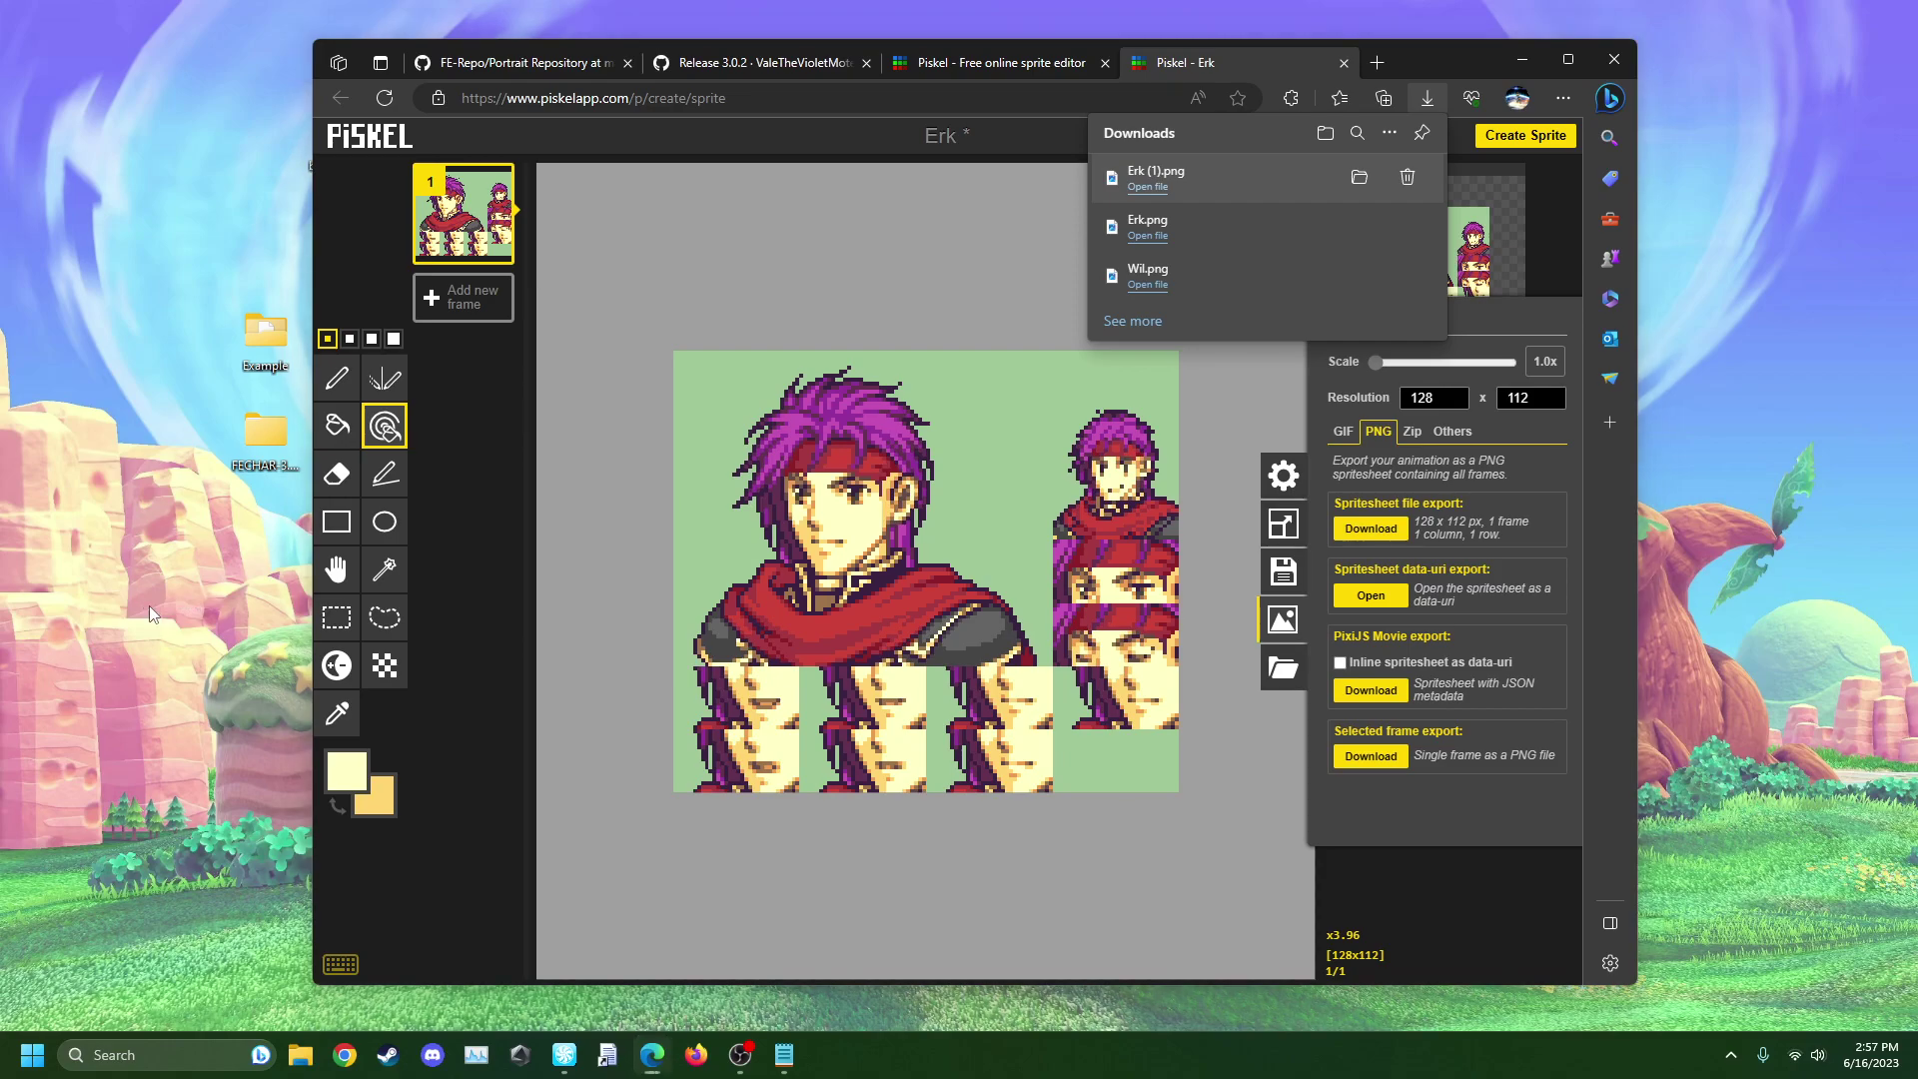
drag(150, 608, 159, 615)
click(1523, 68)
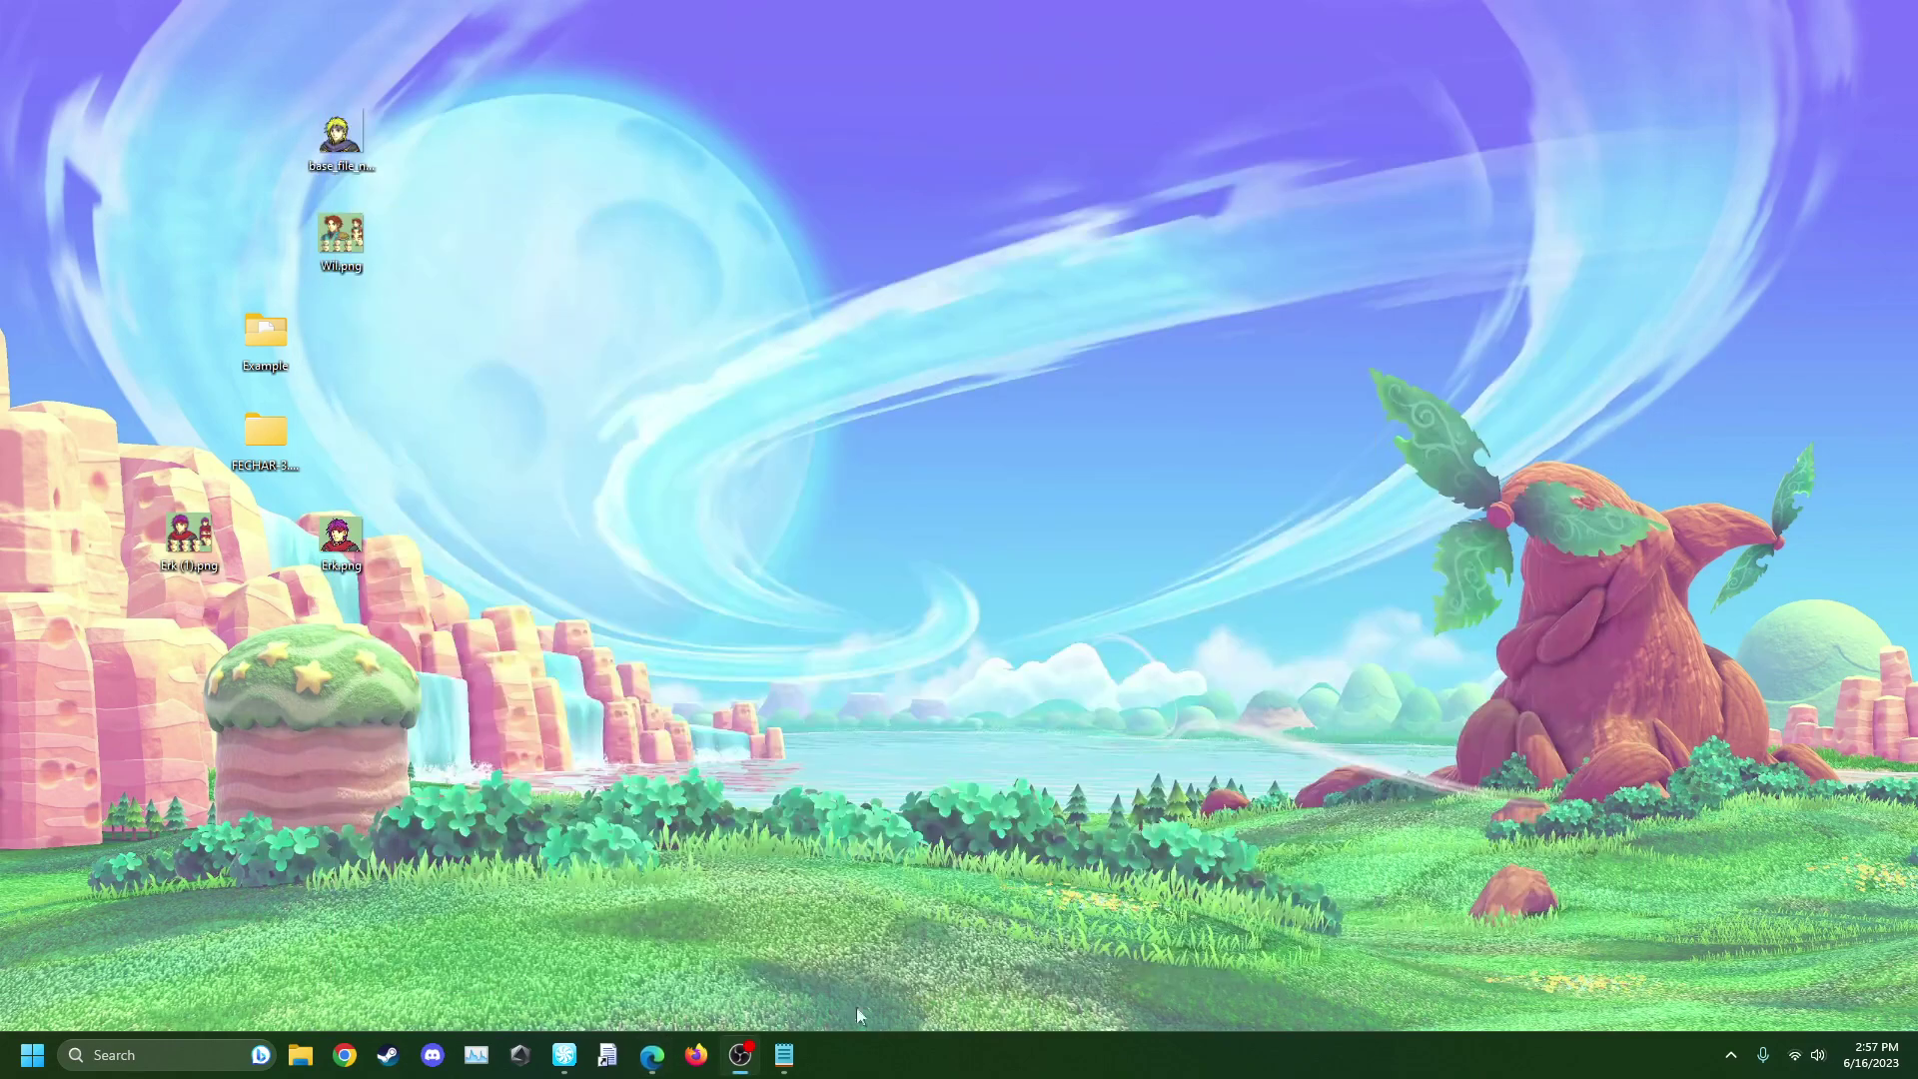
- Switch to FEBuilderGBA and open Eirika's portrait for editing from her character entry
click(565, 1054)
click(519, 270)
click(727, 171)
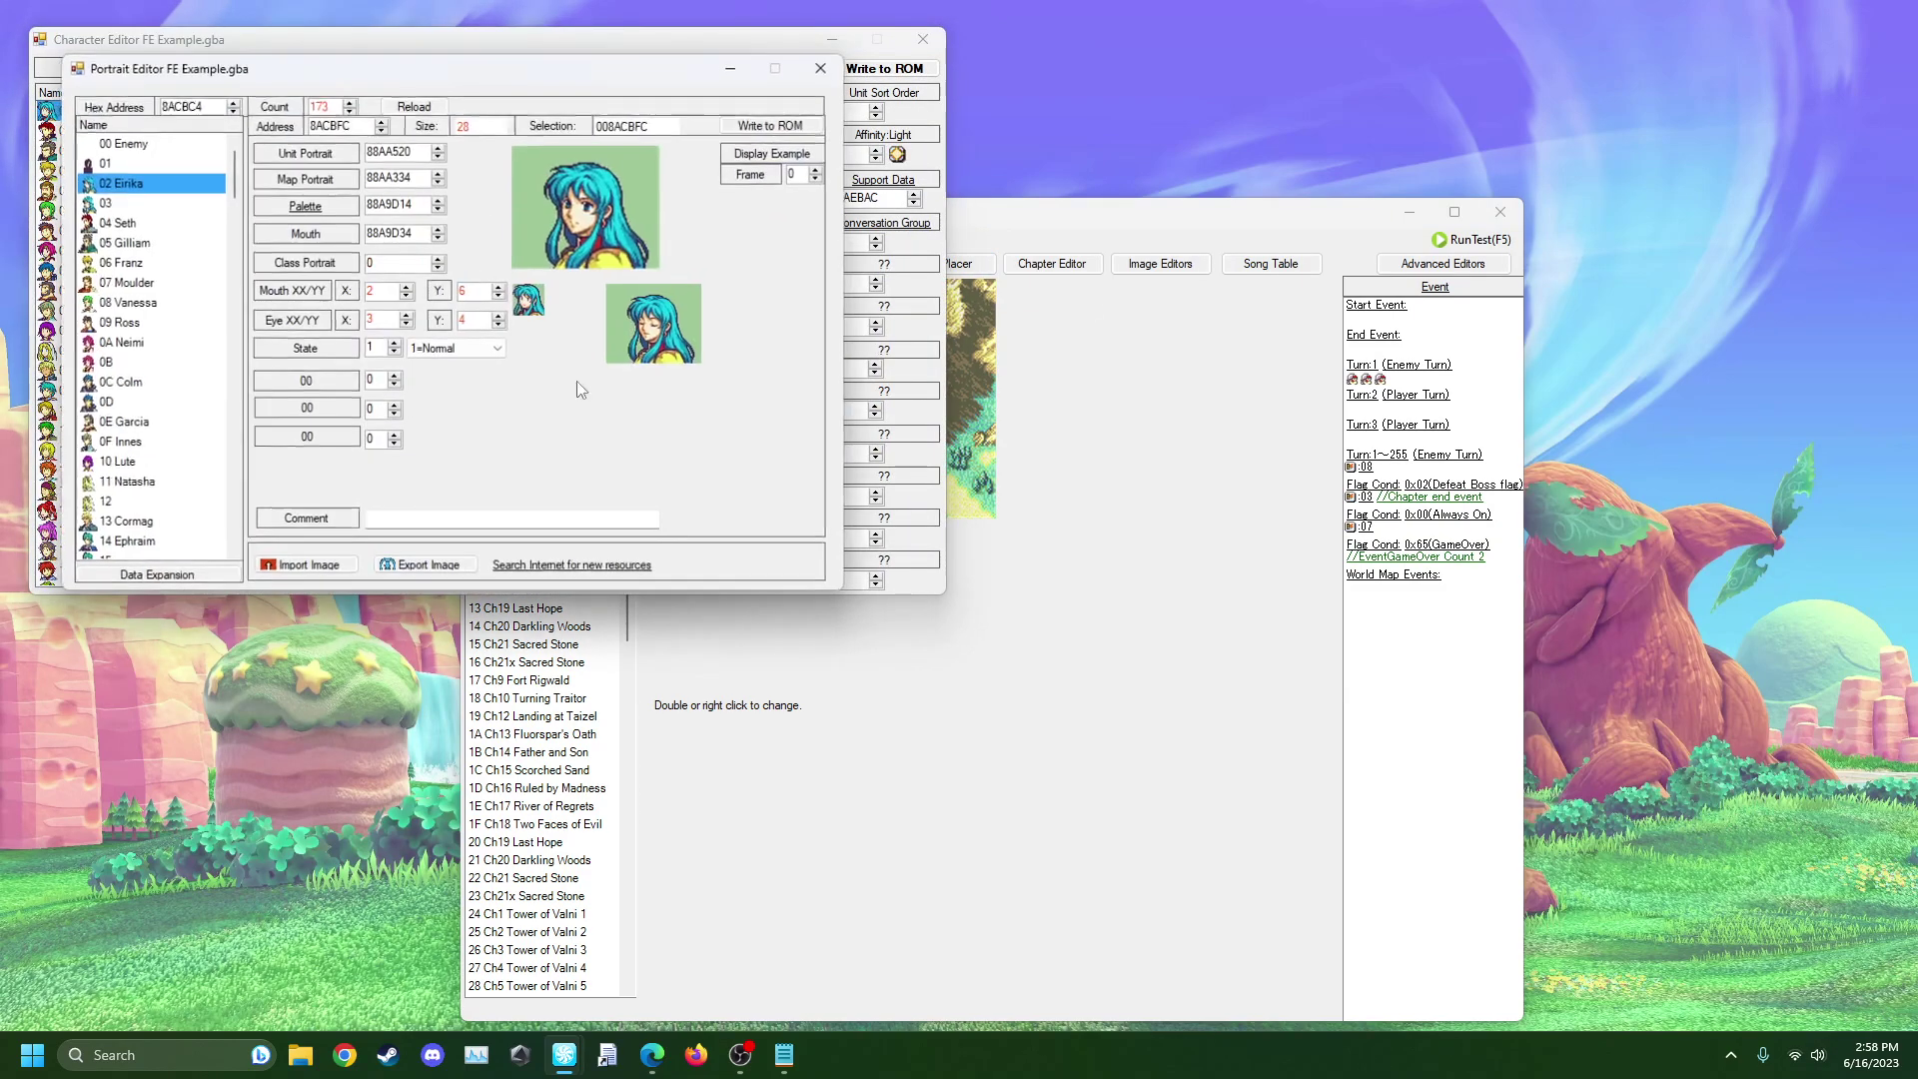
click(306, 568)
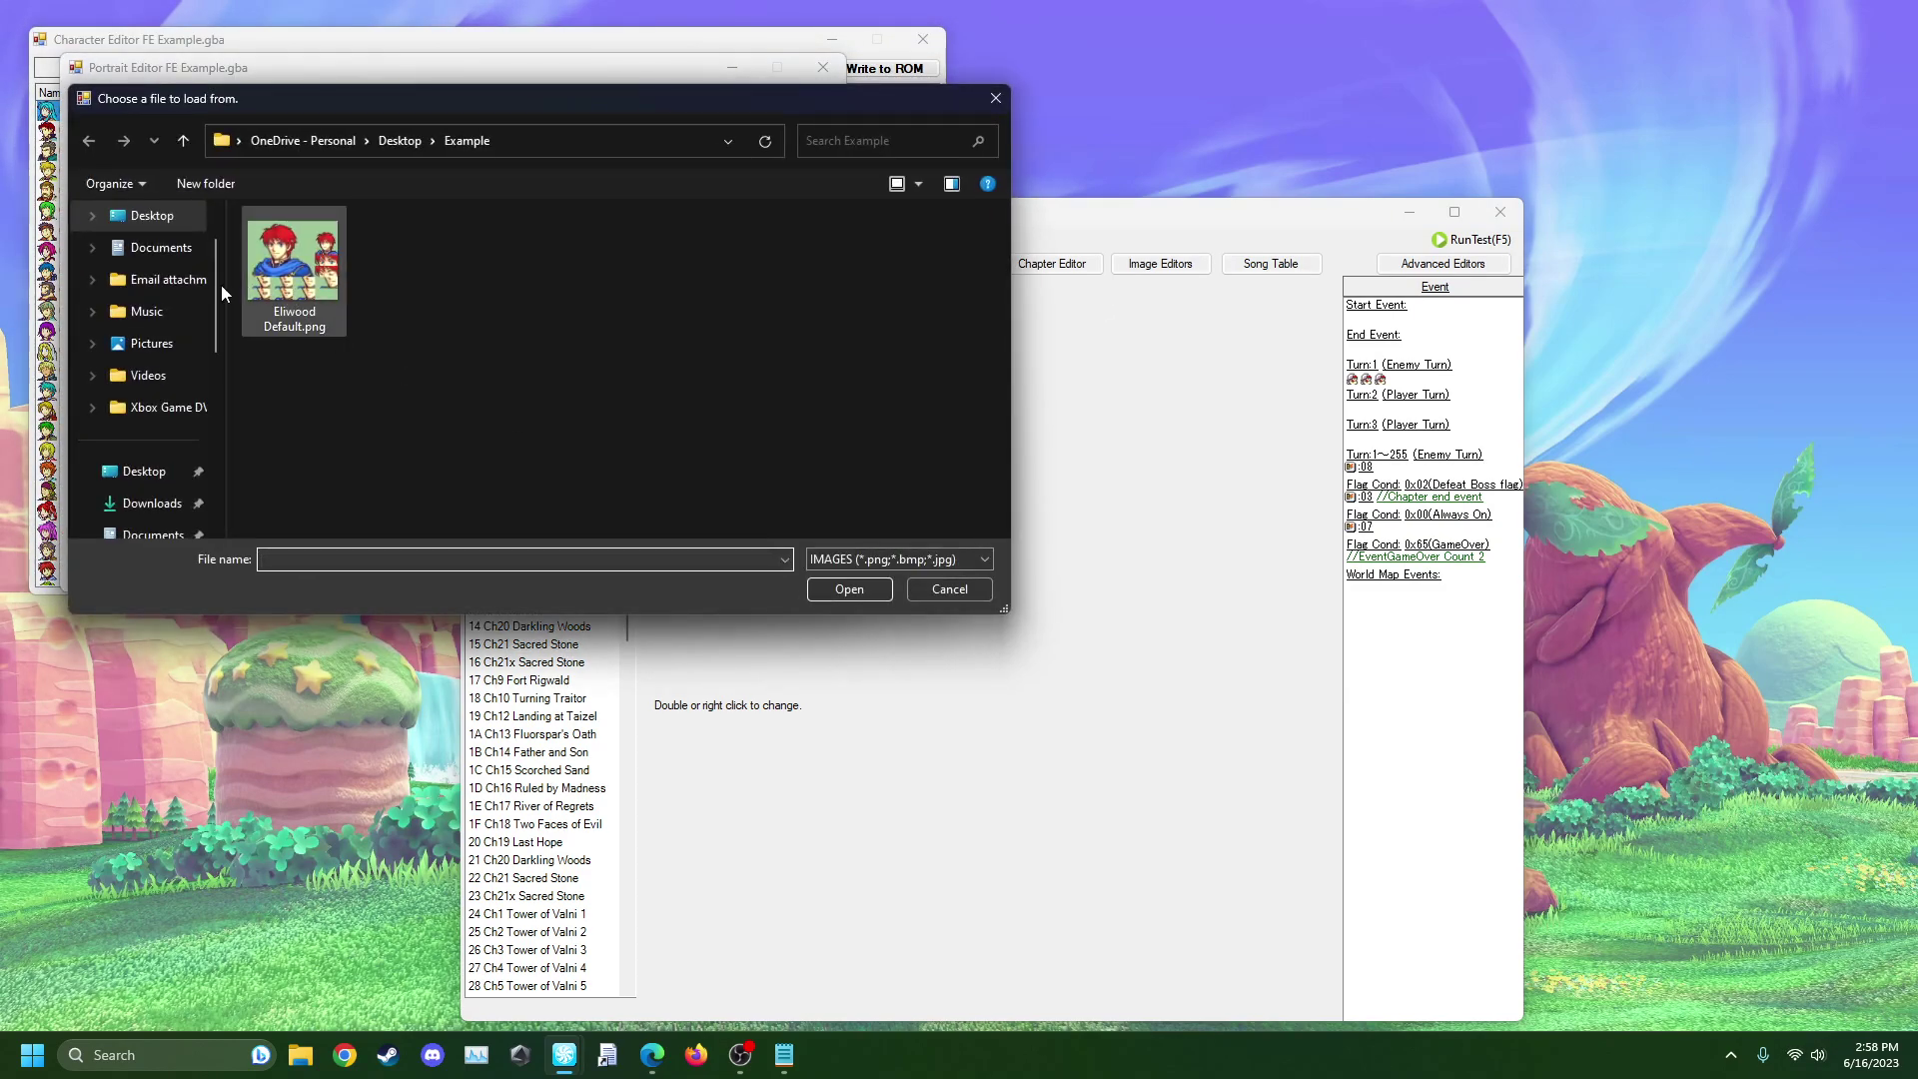
drag(769, 110, 991, 130)
click(1218, 119)
drag(450, 67, 1114, 70)
click(802, 112)
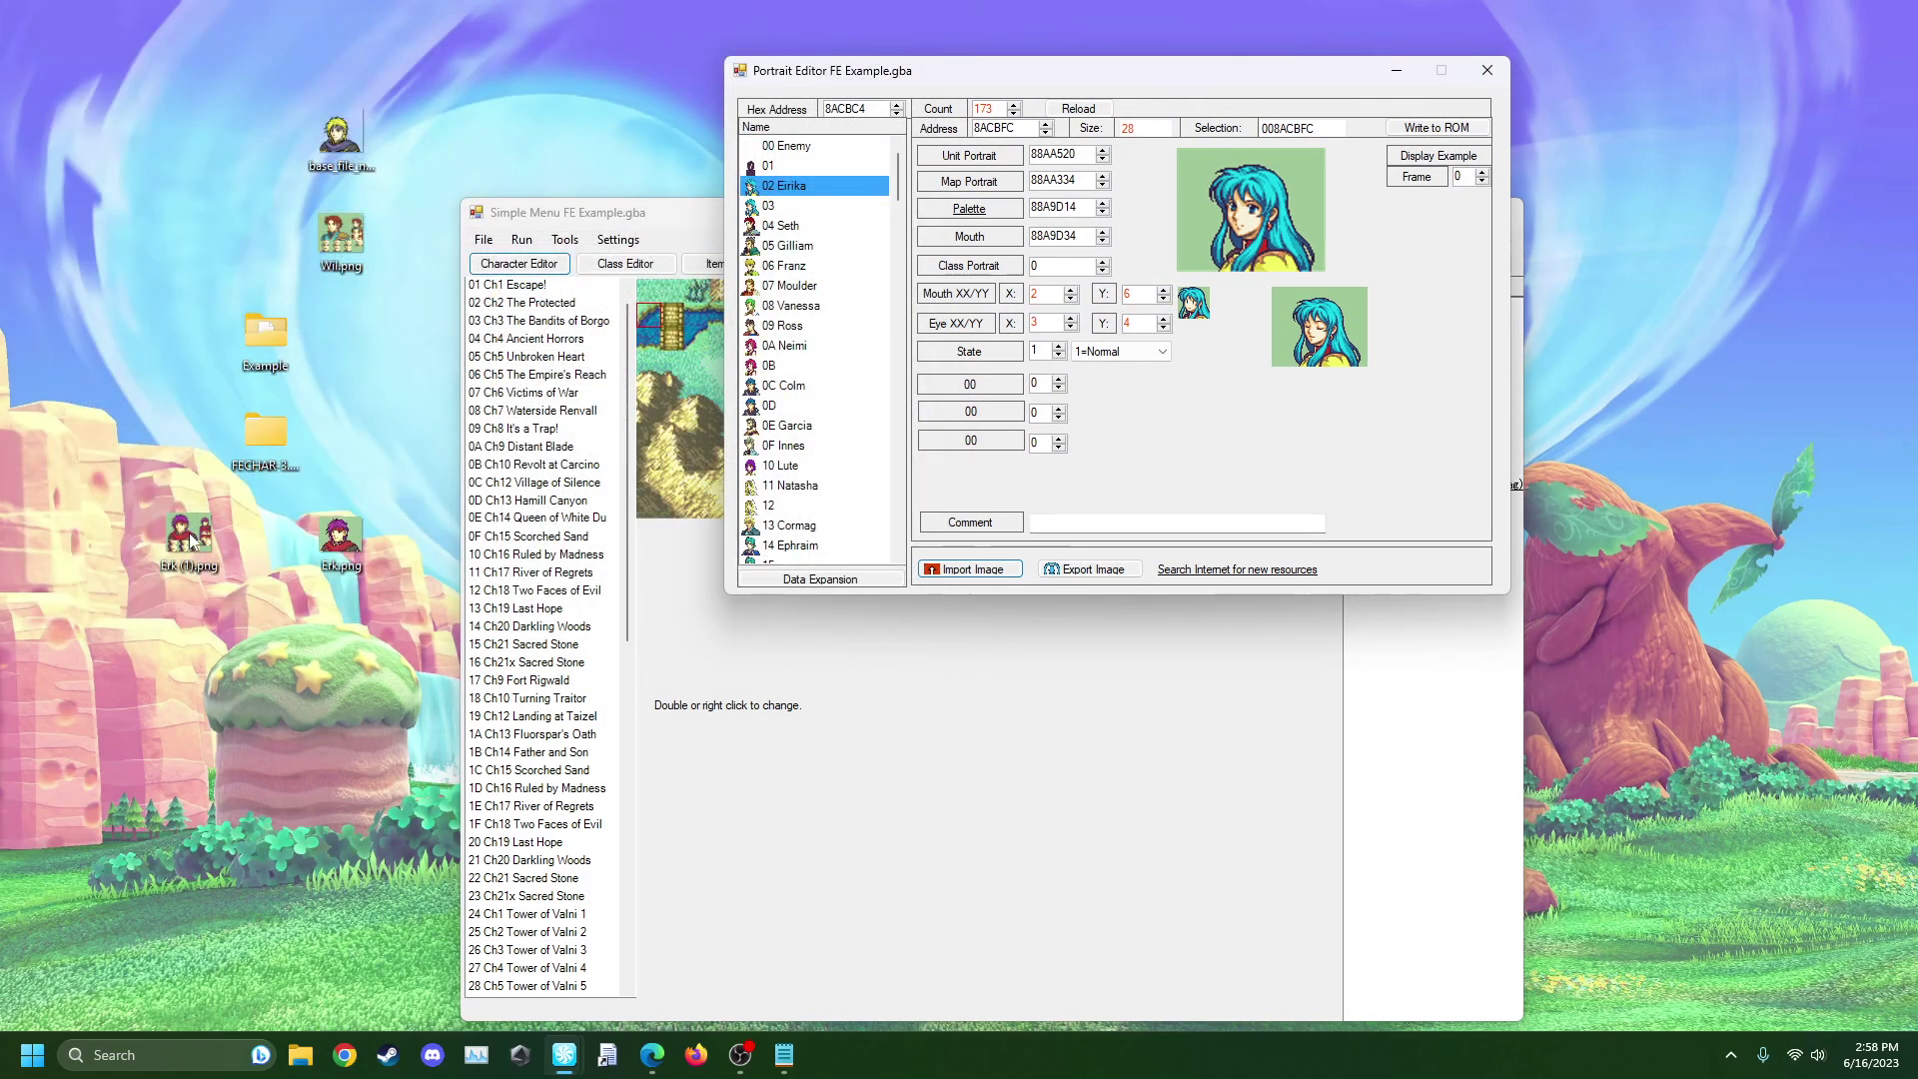
click(190, 539)
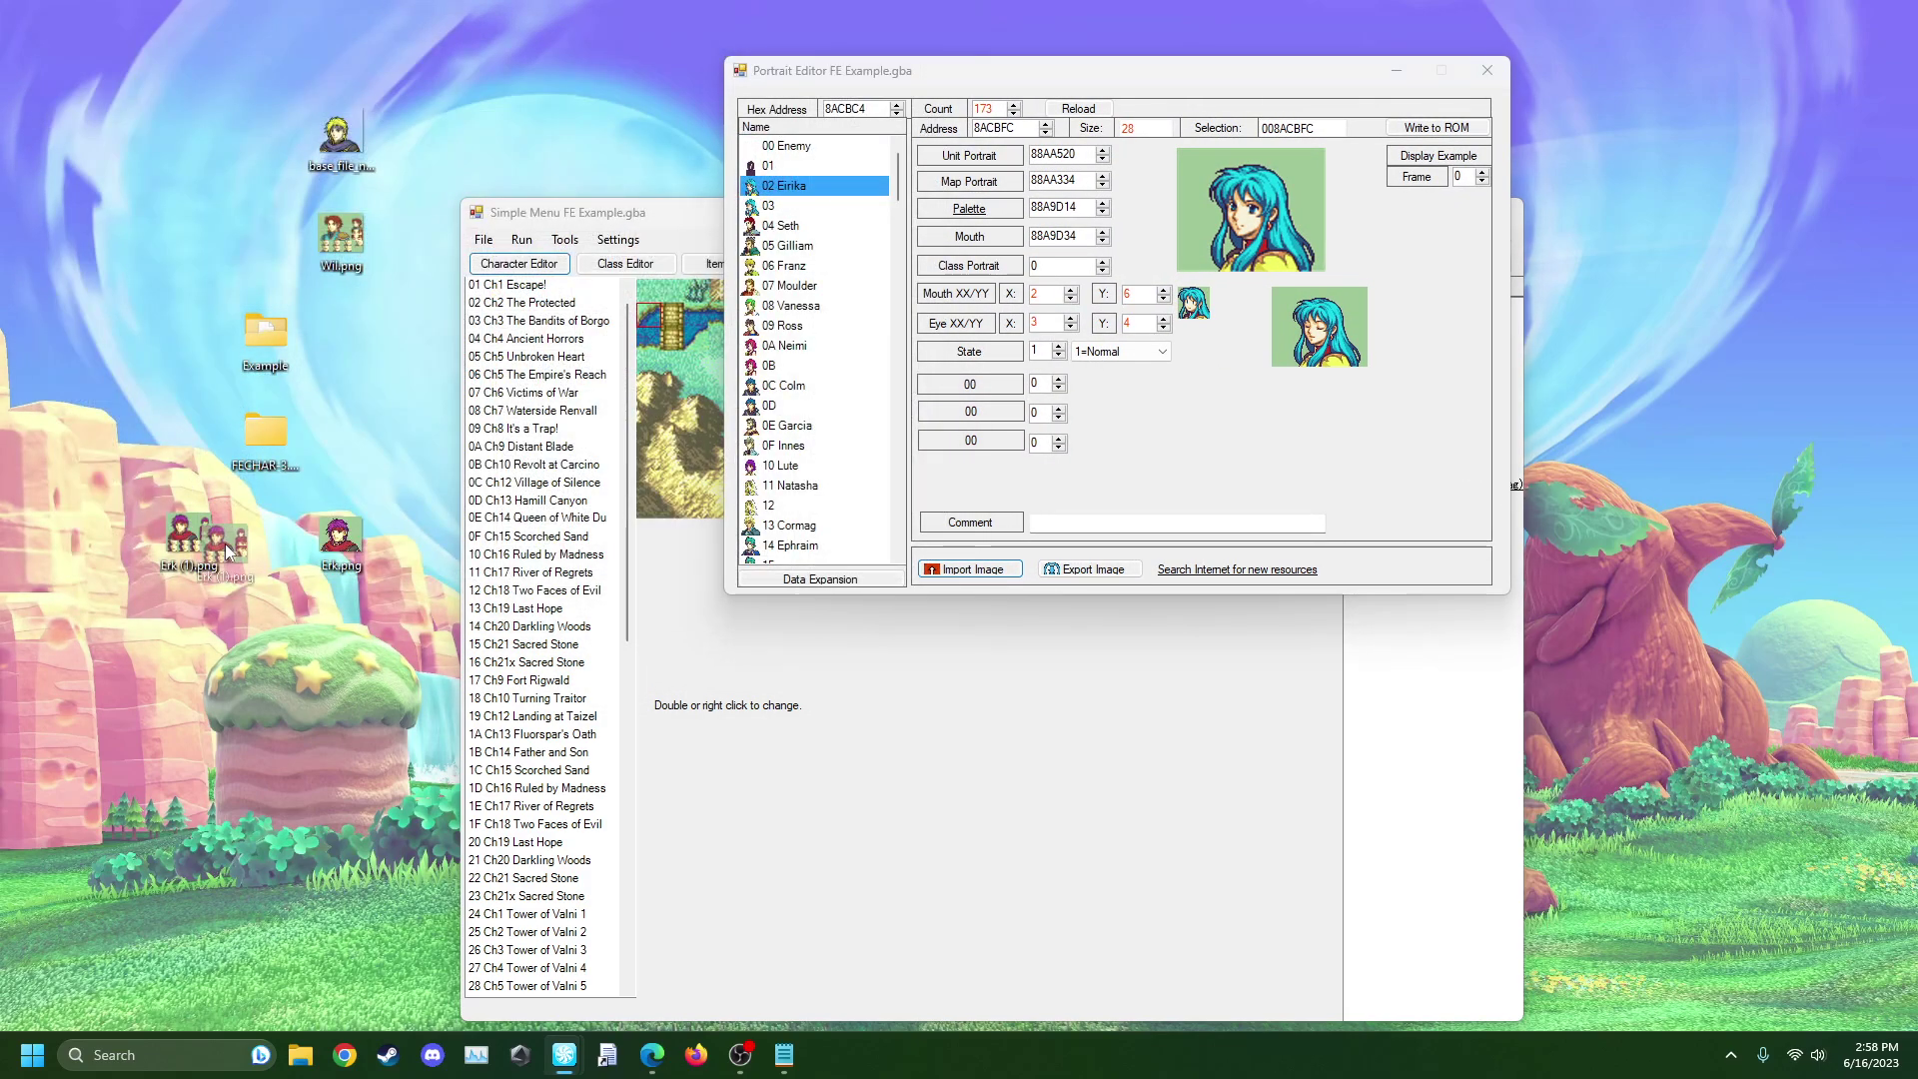
- Import Erk (1).png from the Desktop folder as Eirika's portrait image
click(1002, 571)
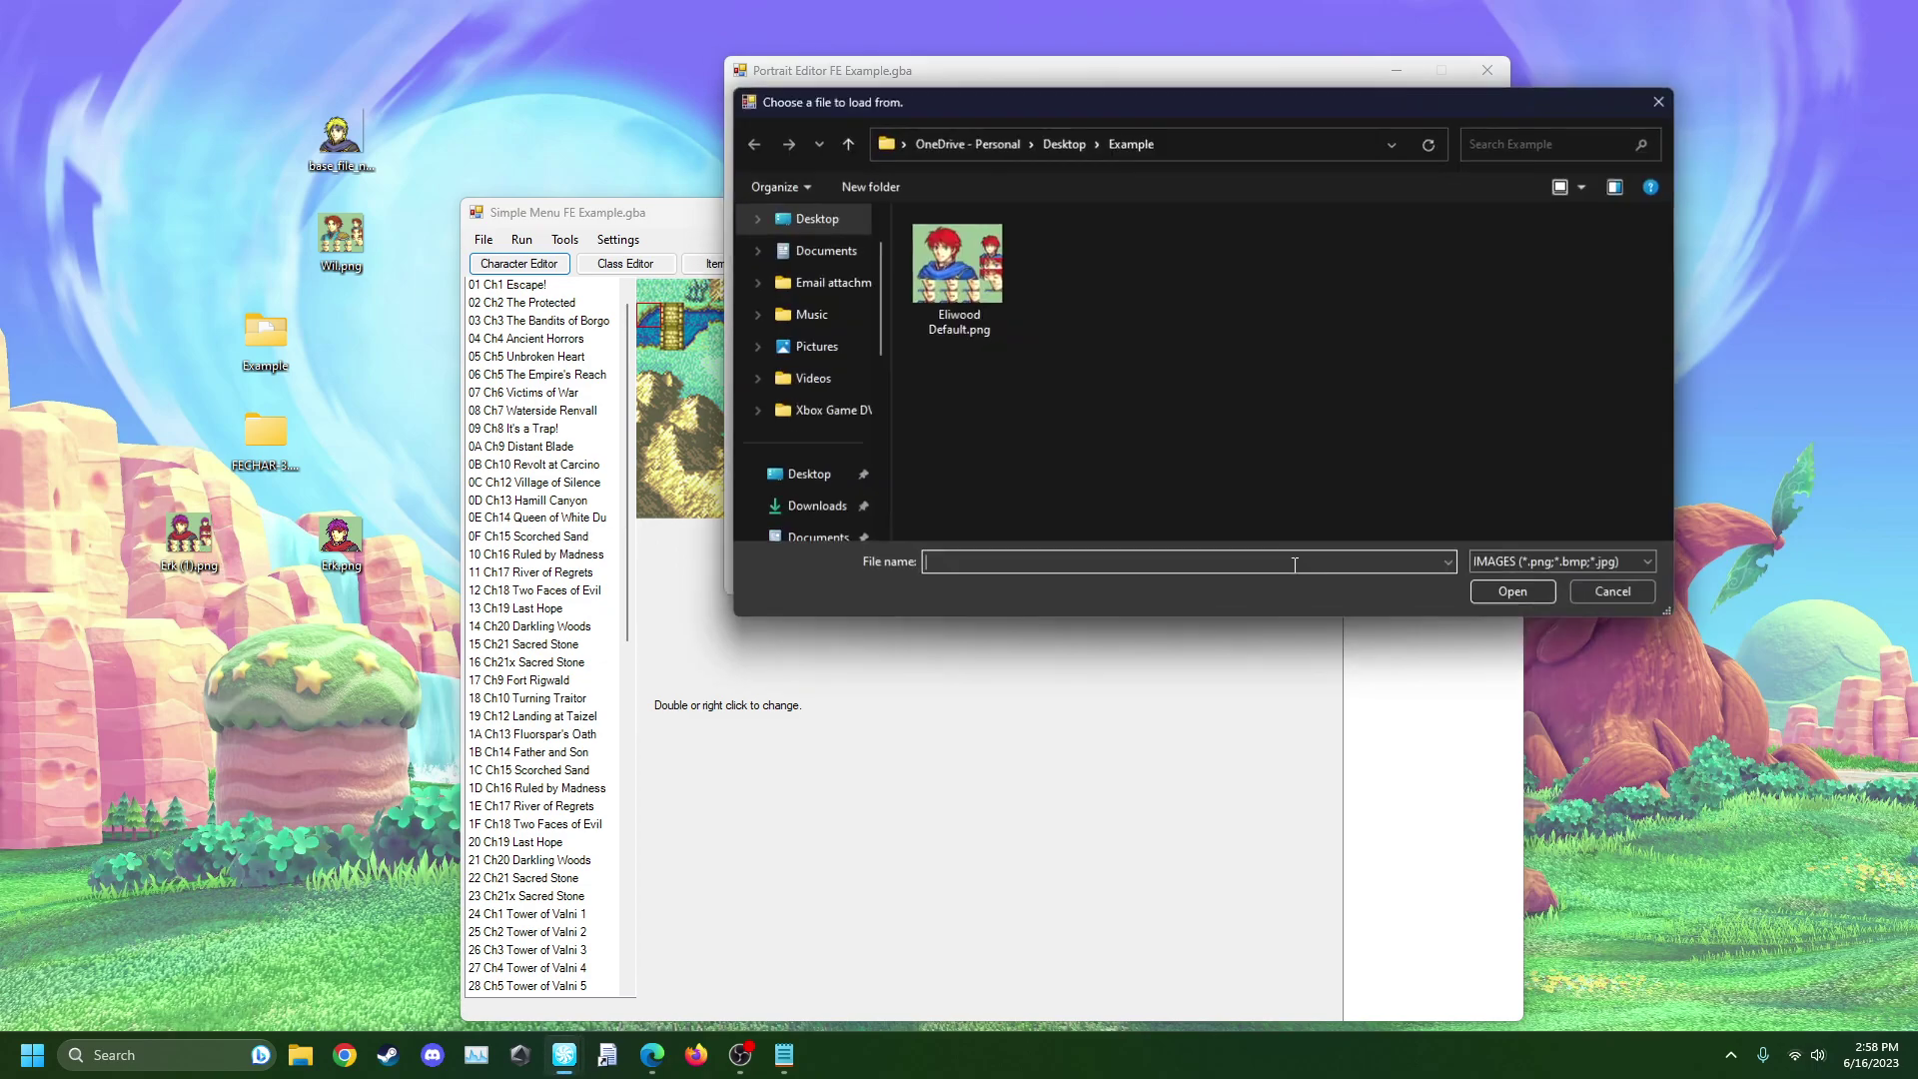
click(1530, 565)
click(1529, 565)
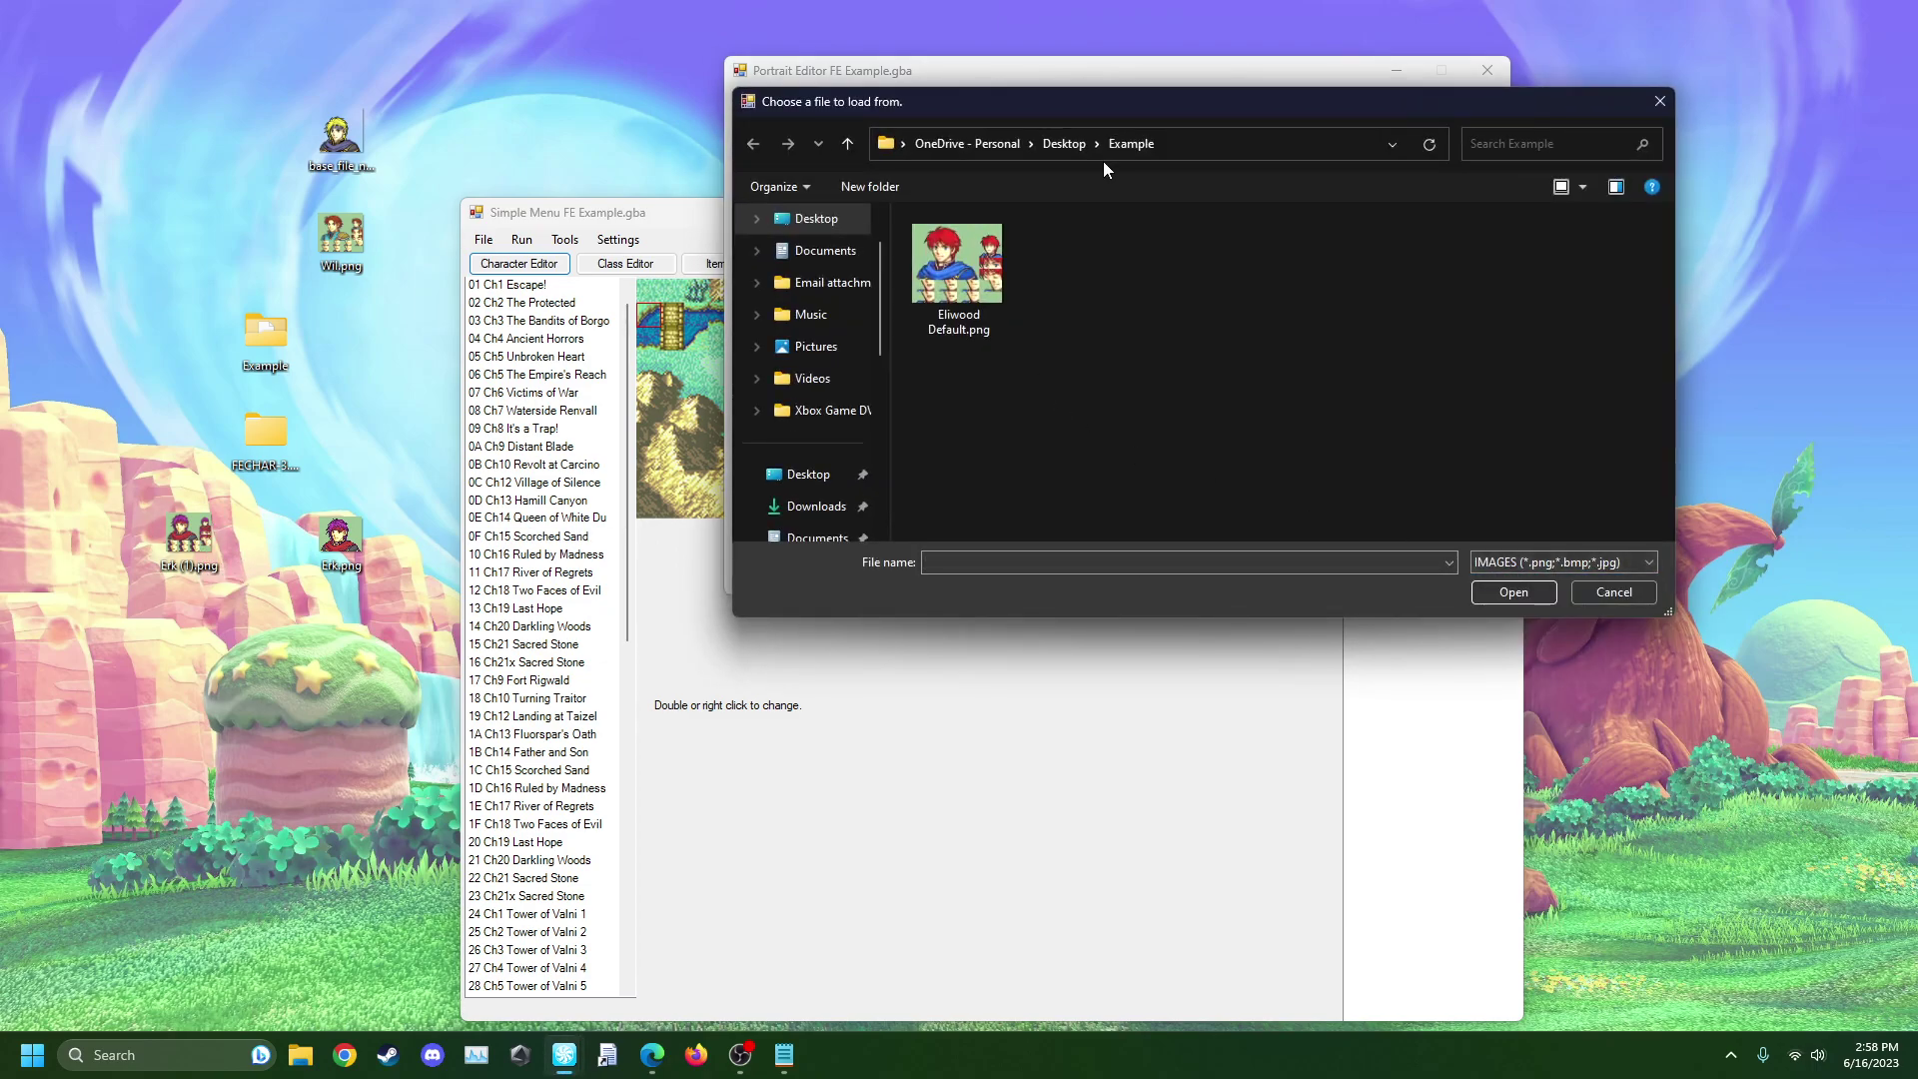
click(1055, 147)
click(977, 418)
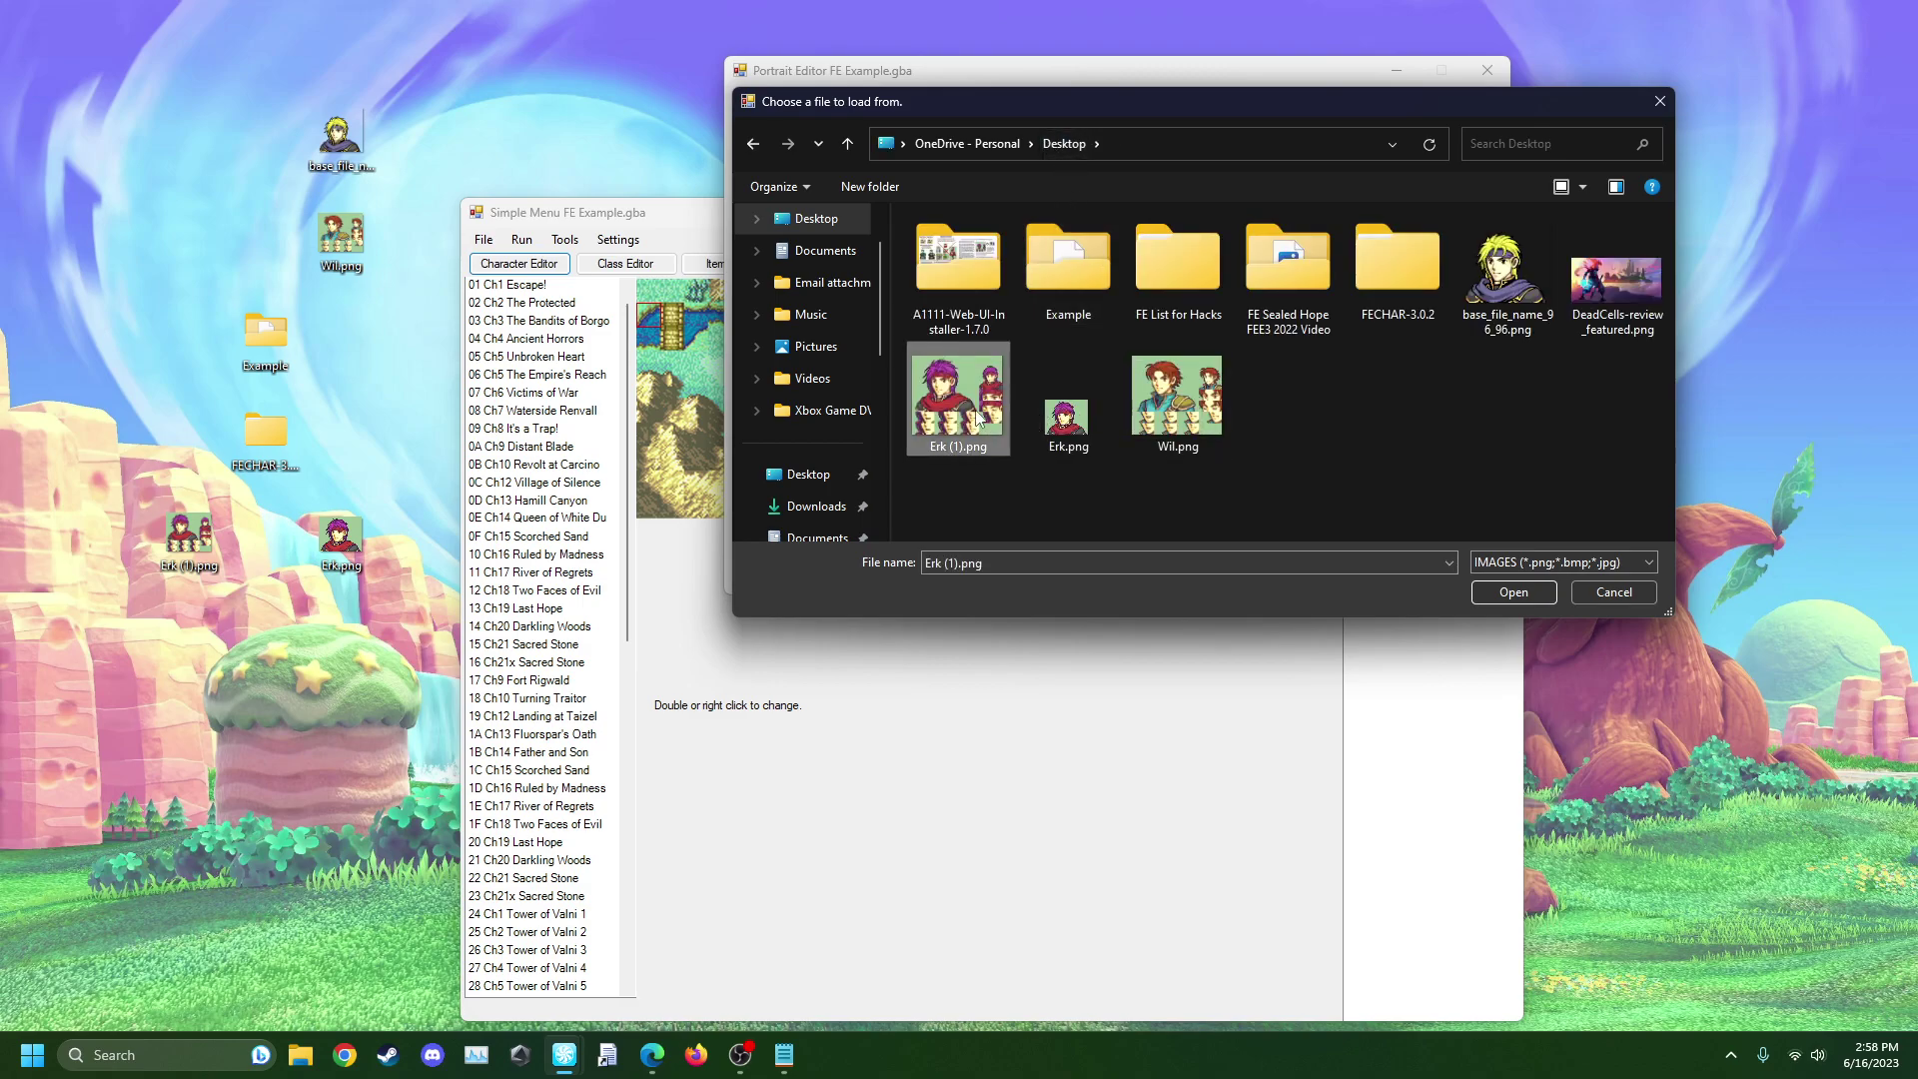
double_click(977, 418)
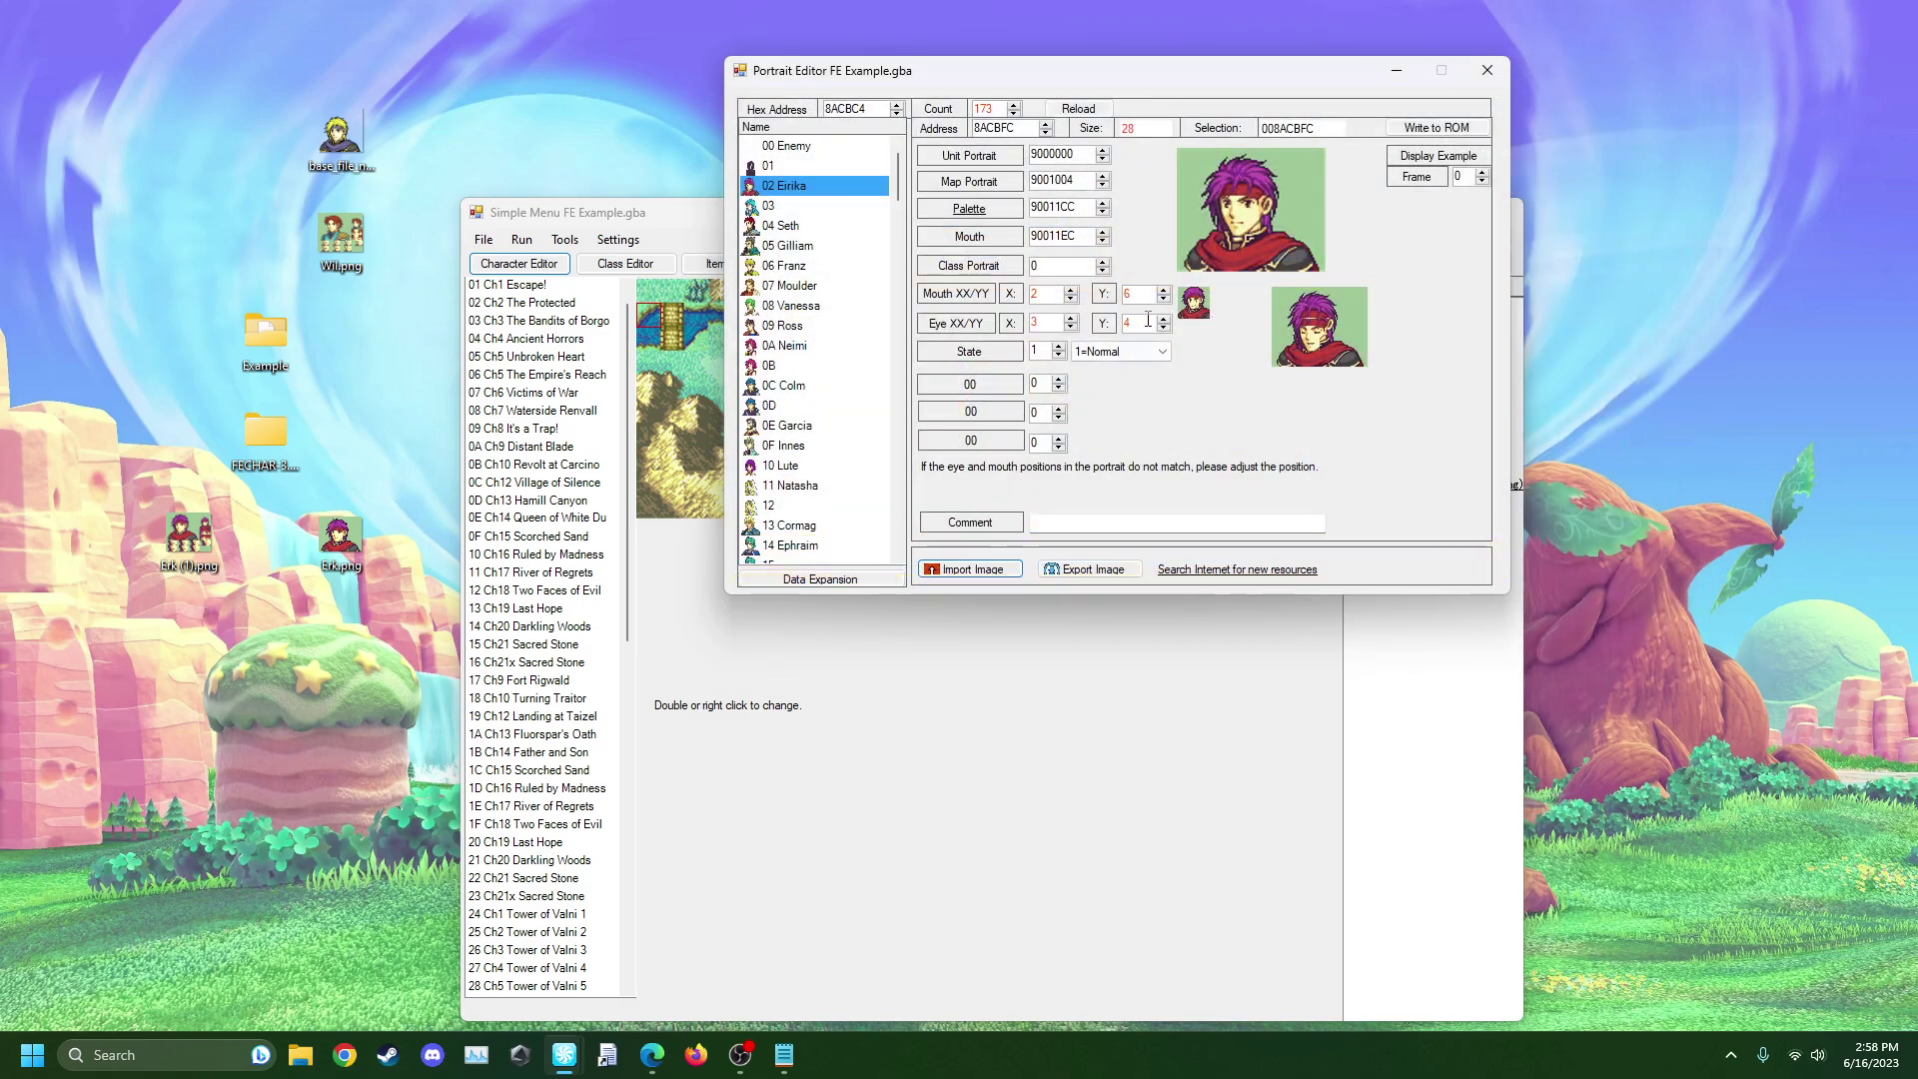
- Set the portrait's mouth Y to 5 and eye Y to 3, and write the changes to the ROM
click(1163, 328)
click(1163, 299)
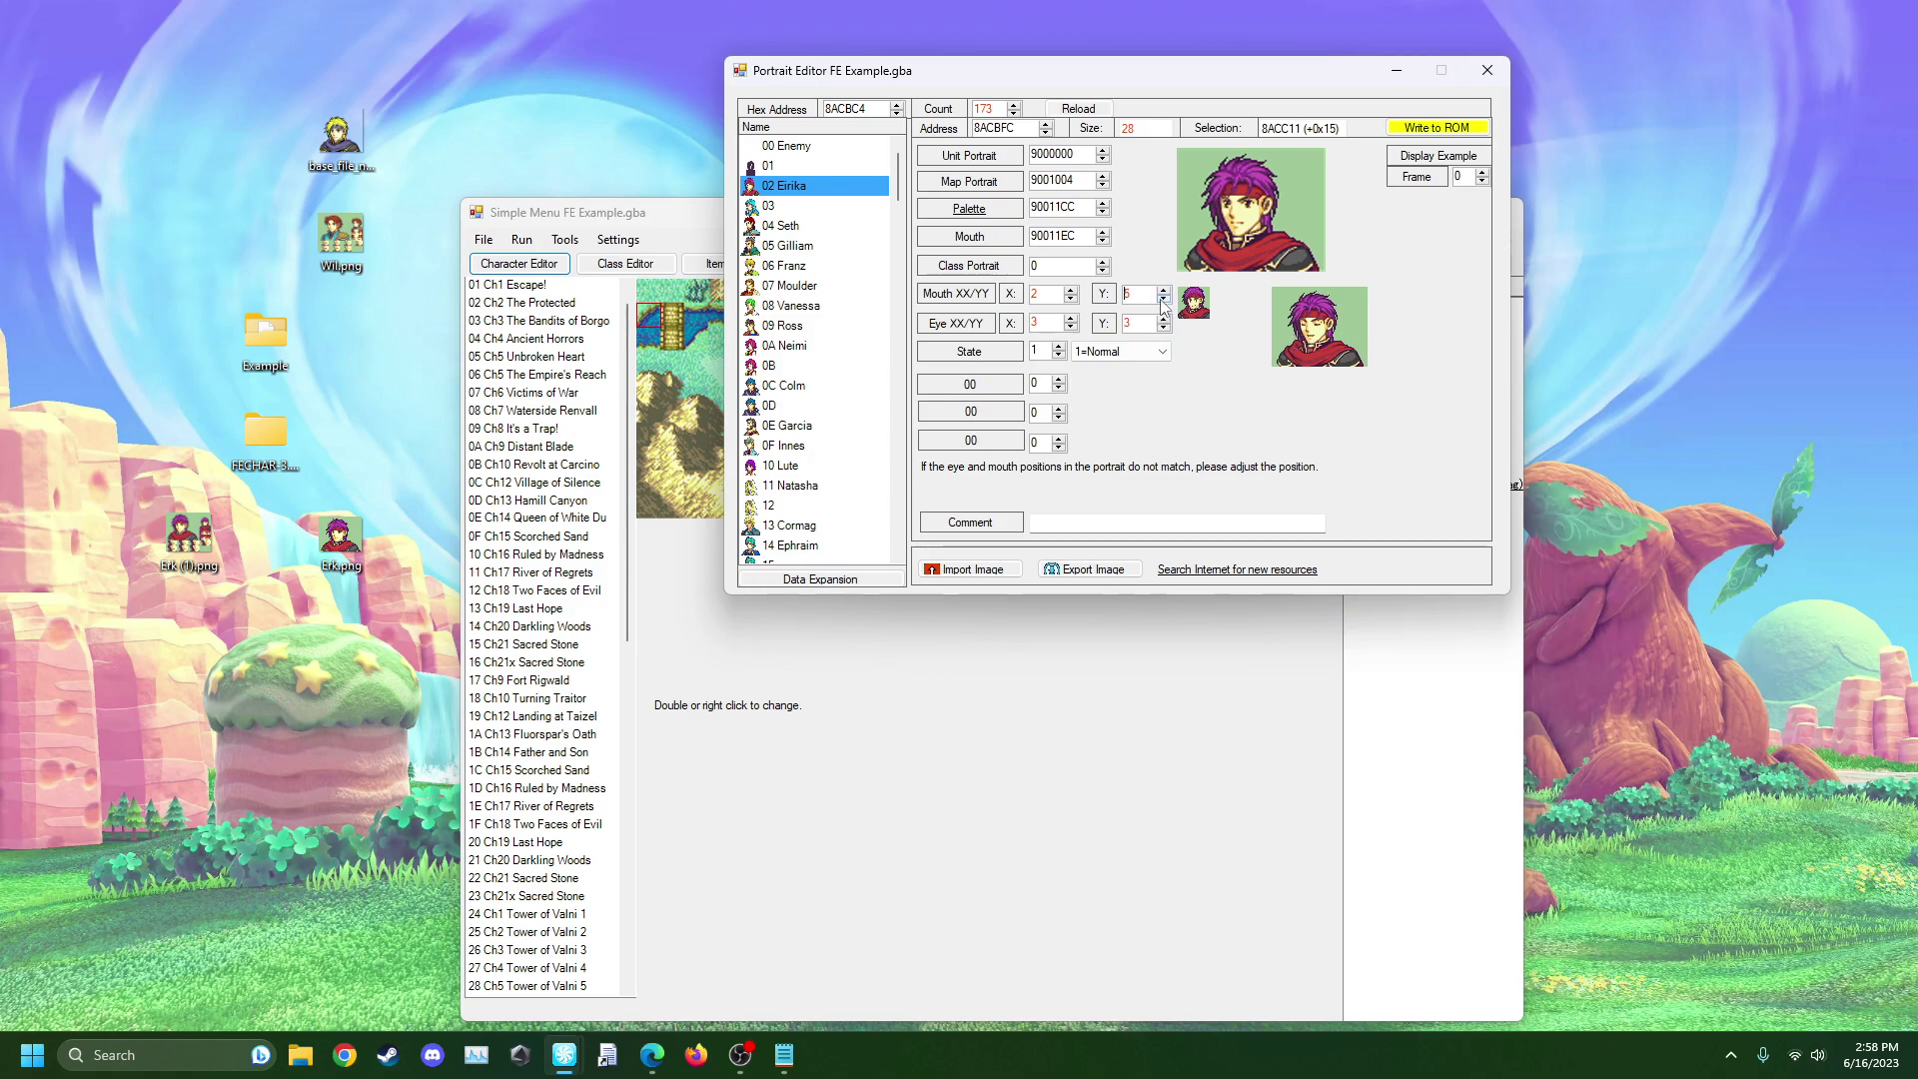
click(1129, 352)
click(1131, 374)
click(1129, 352)
click(1127, 363)
click(1414, 130)
- Leave the portrait's state at 1=Normal, write it to the ROM, and close the portrait editor
click(1090, 353)
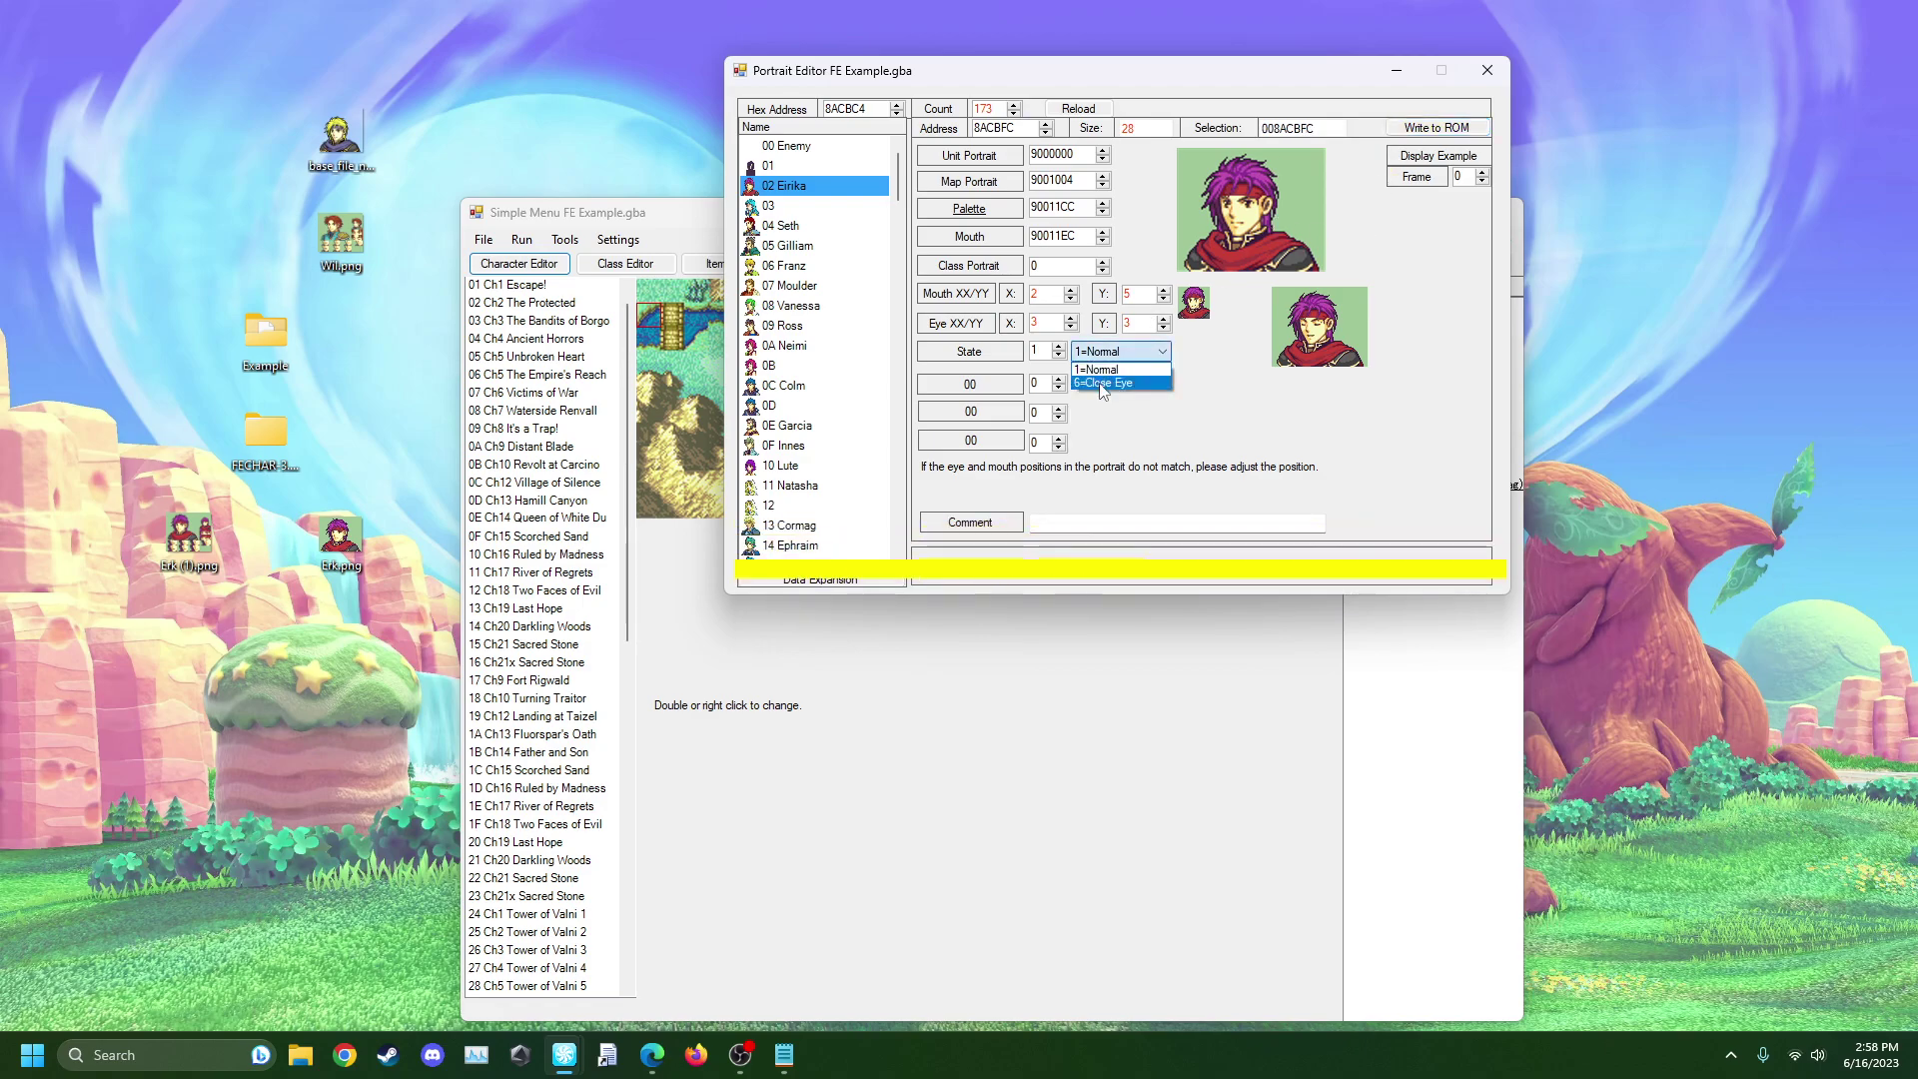
click(1099, 372)
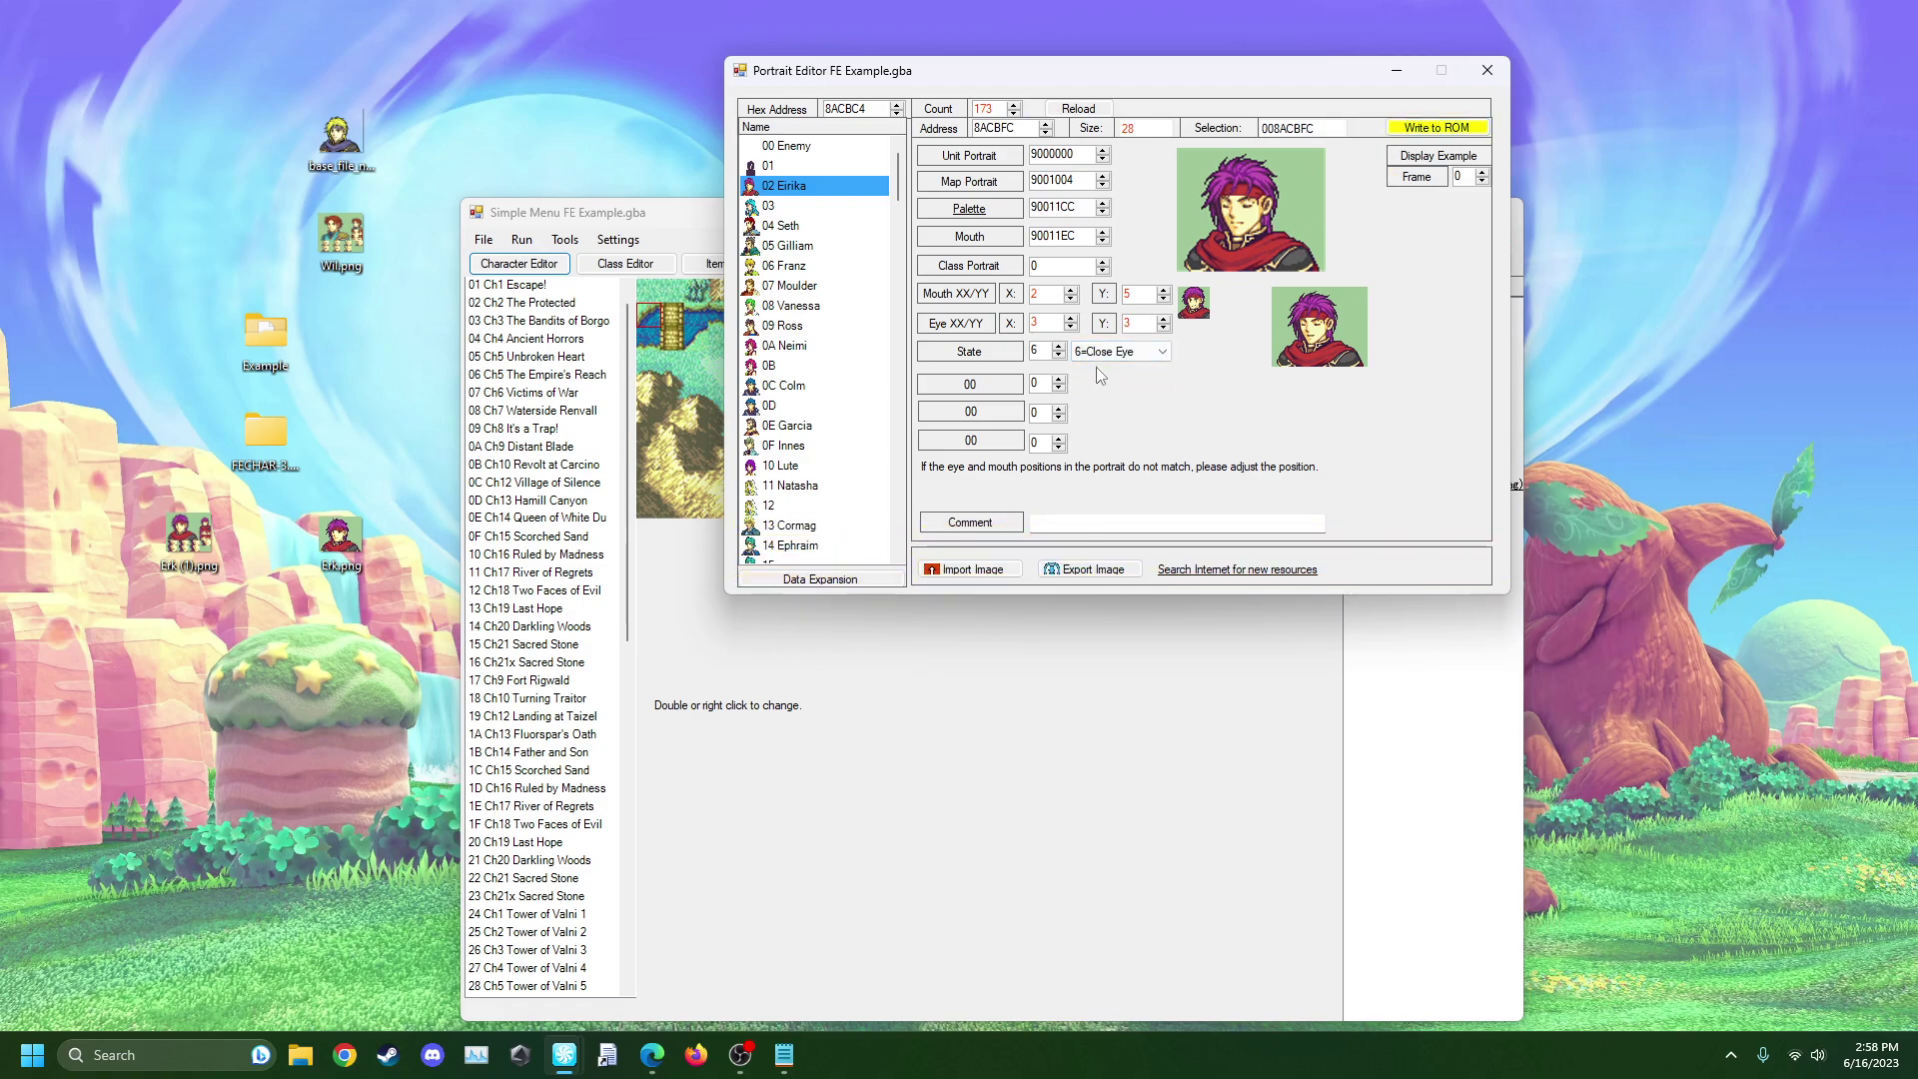
click(1406, 130)
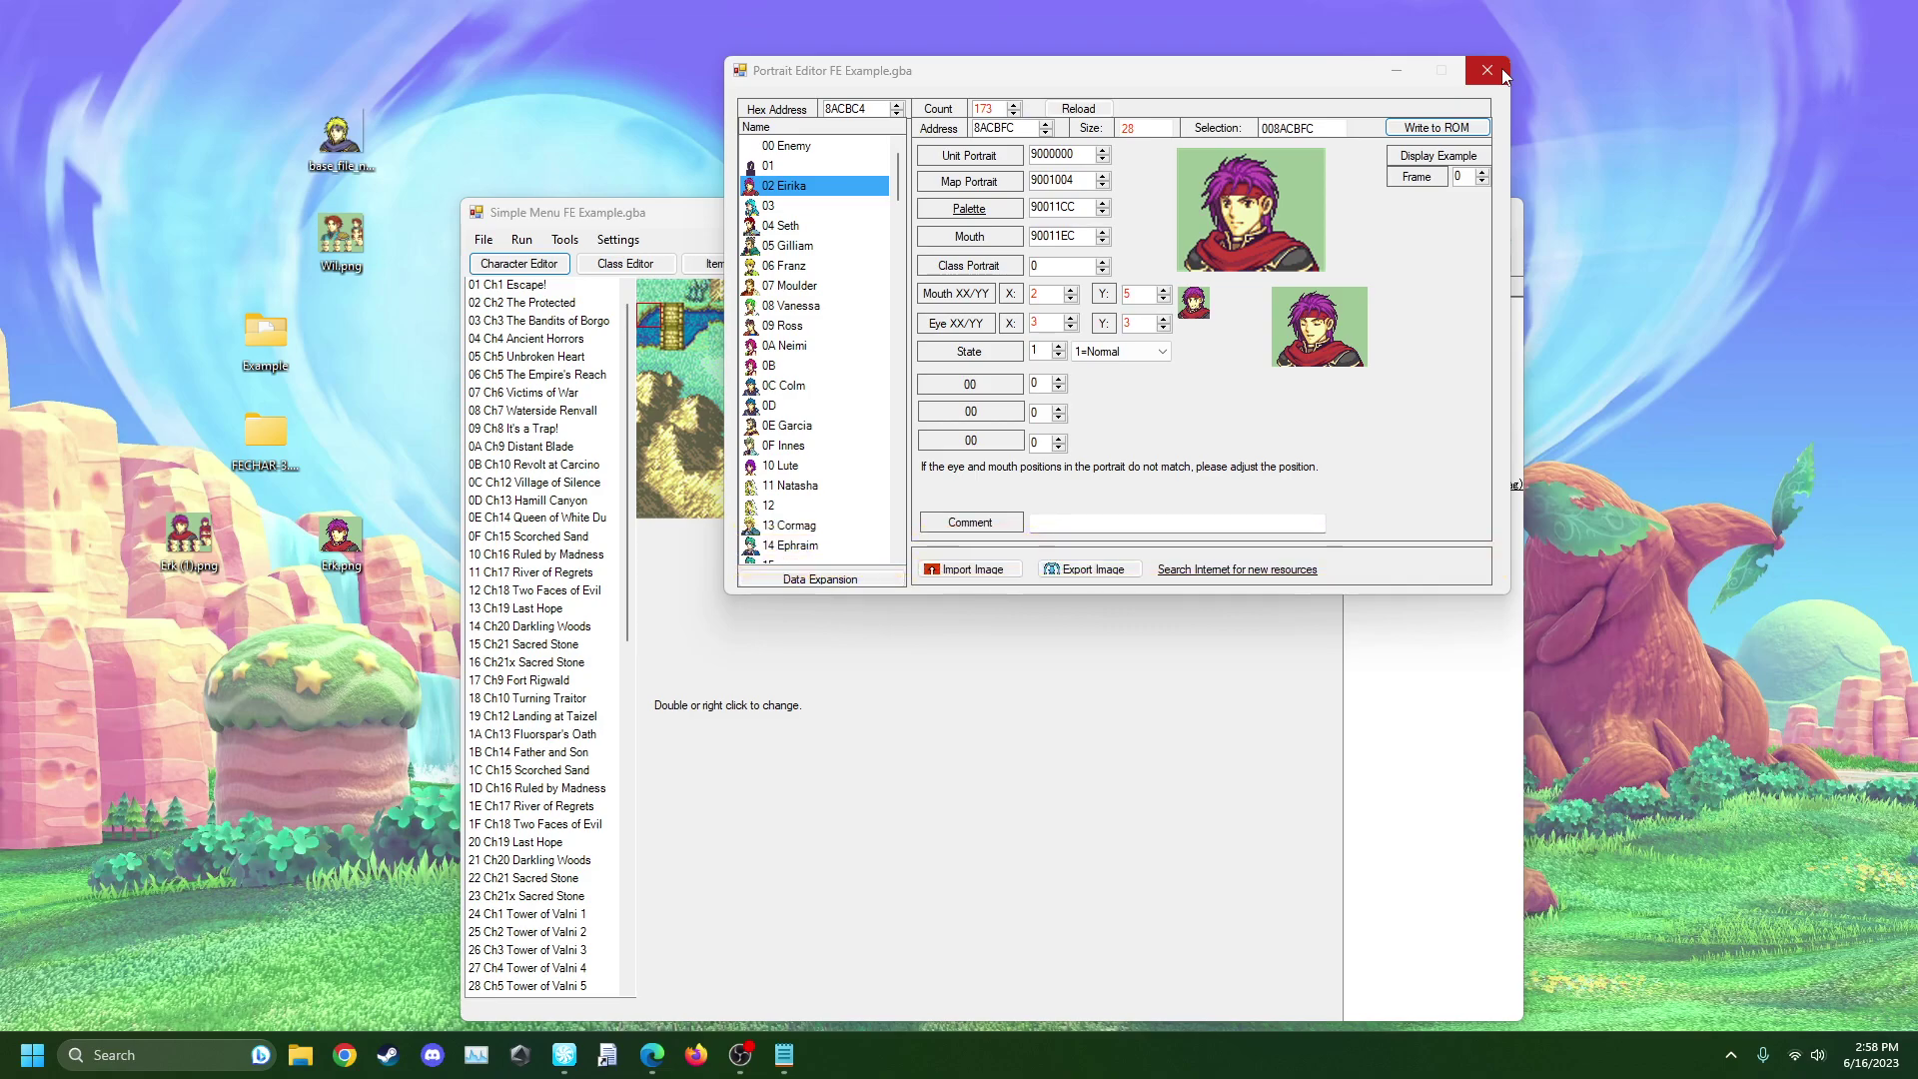
click(1506, 76)
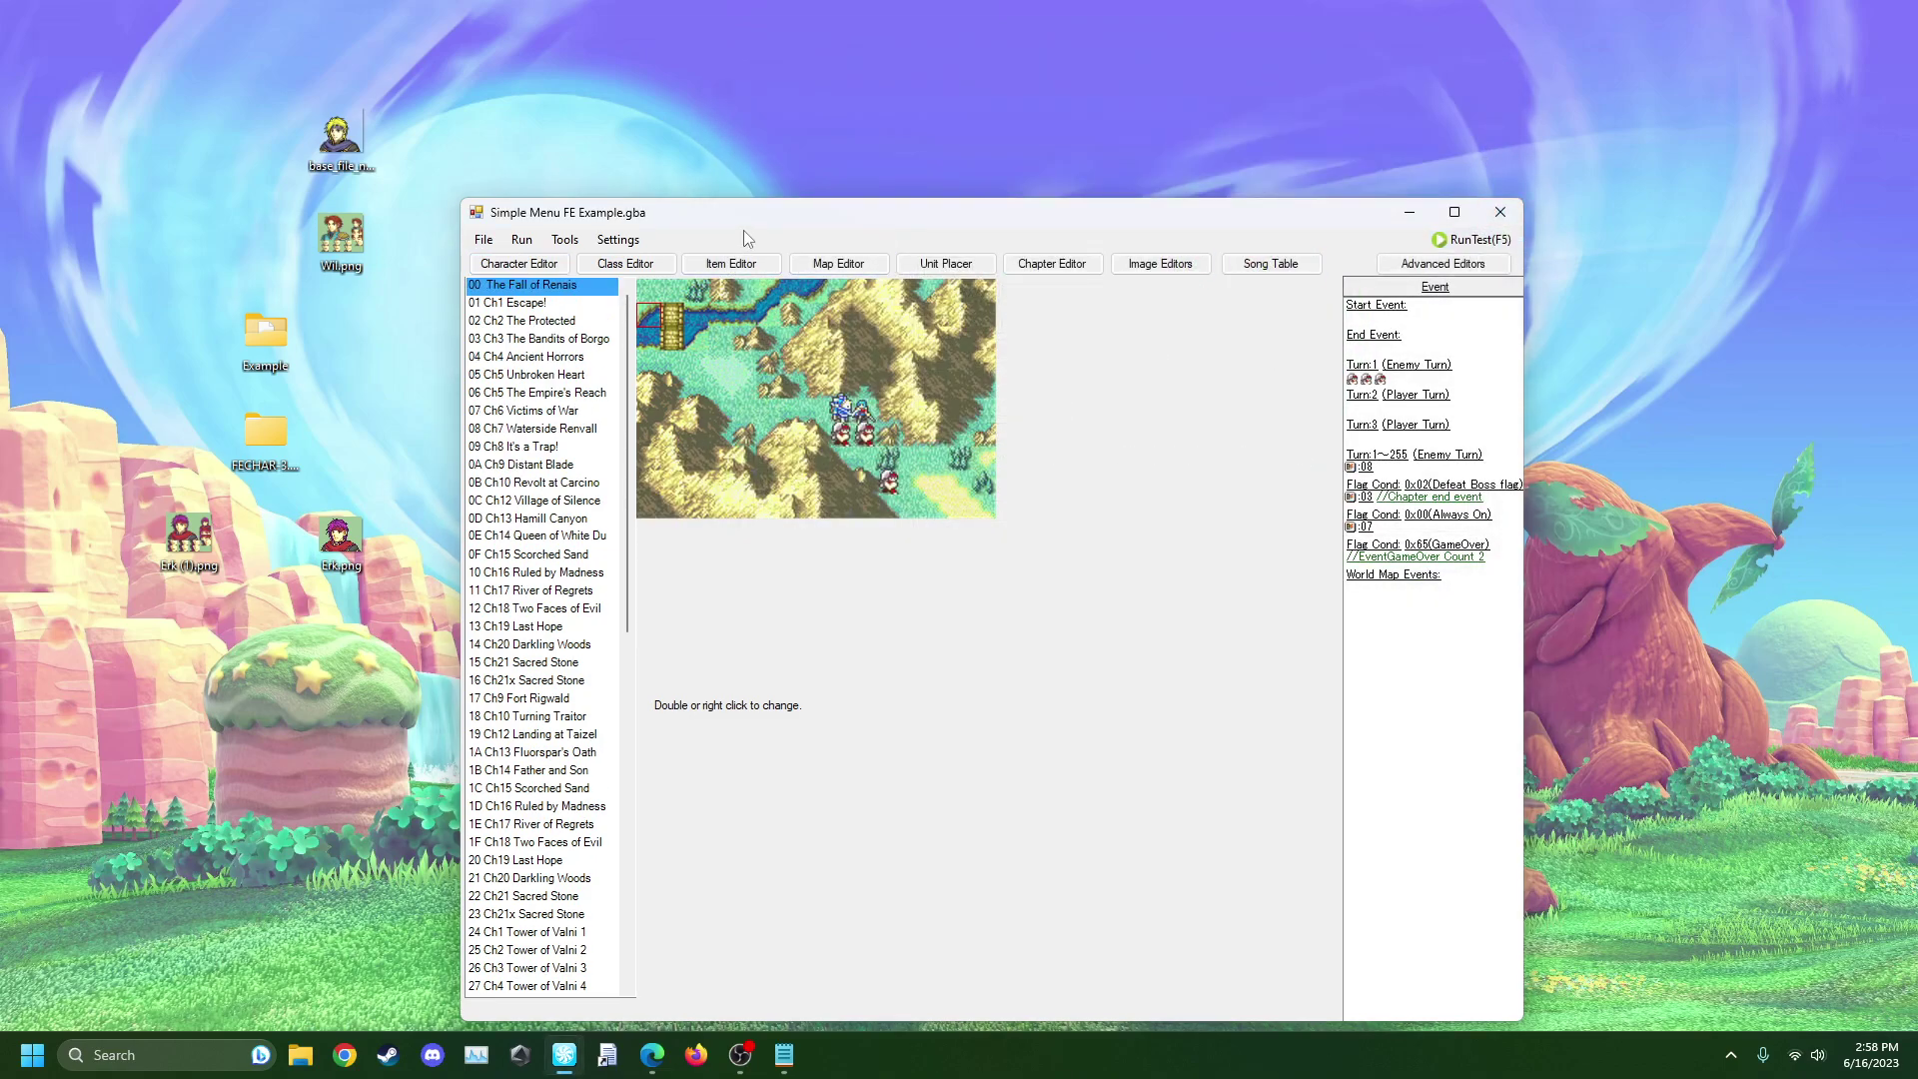
- Test-run the ROM in the emulator and check the new portrait on Eirika's status screen
key(F5)
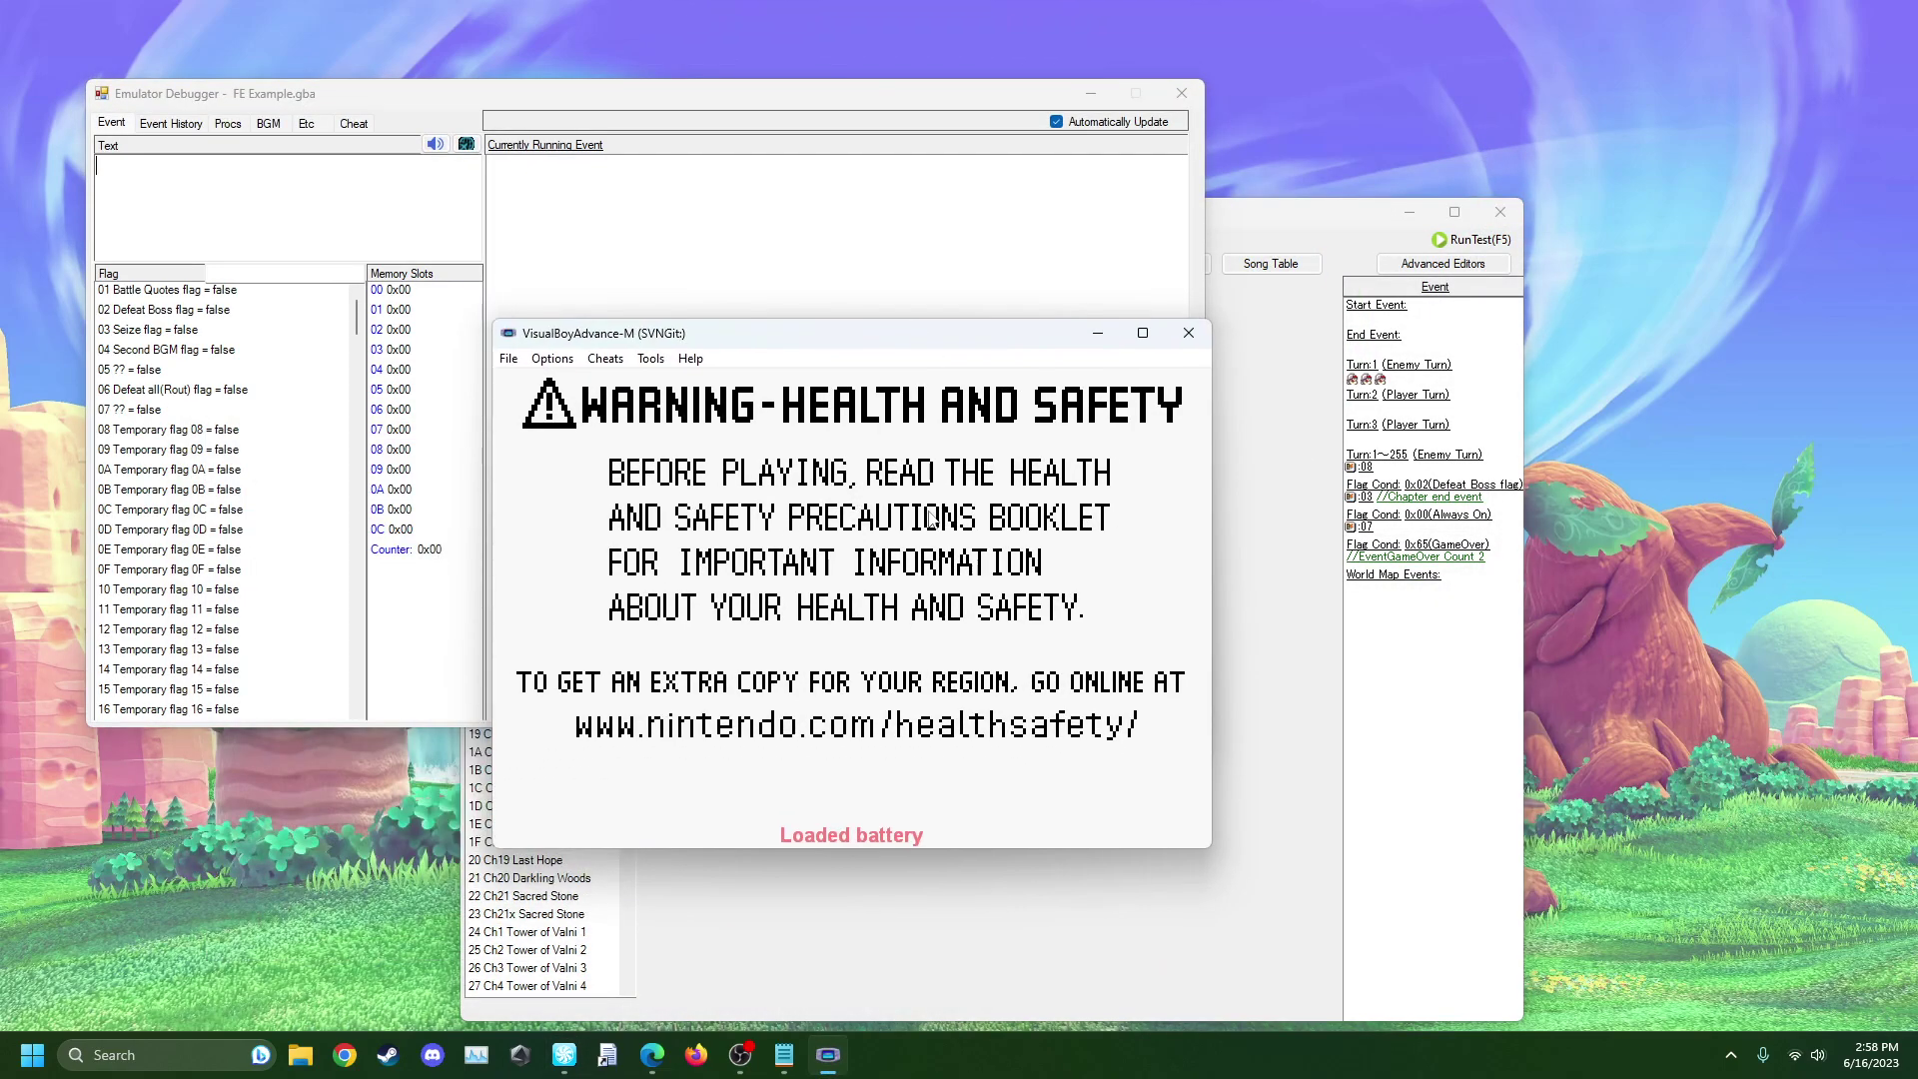
key(Return)
key(Return)
key(Return)
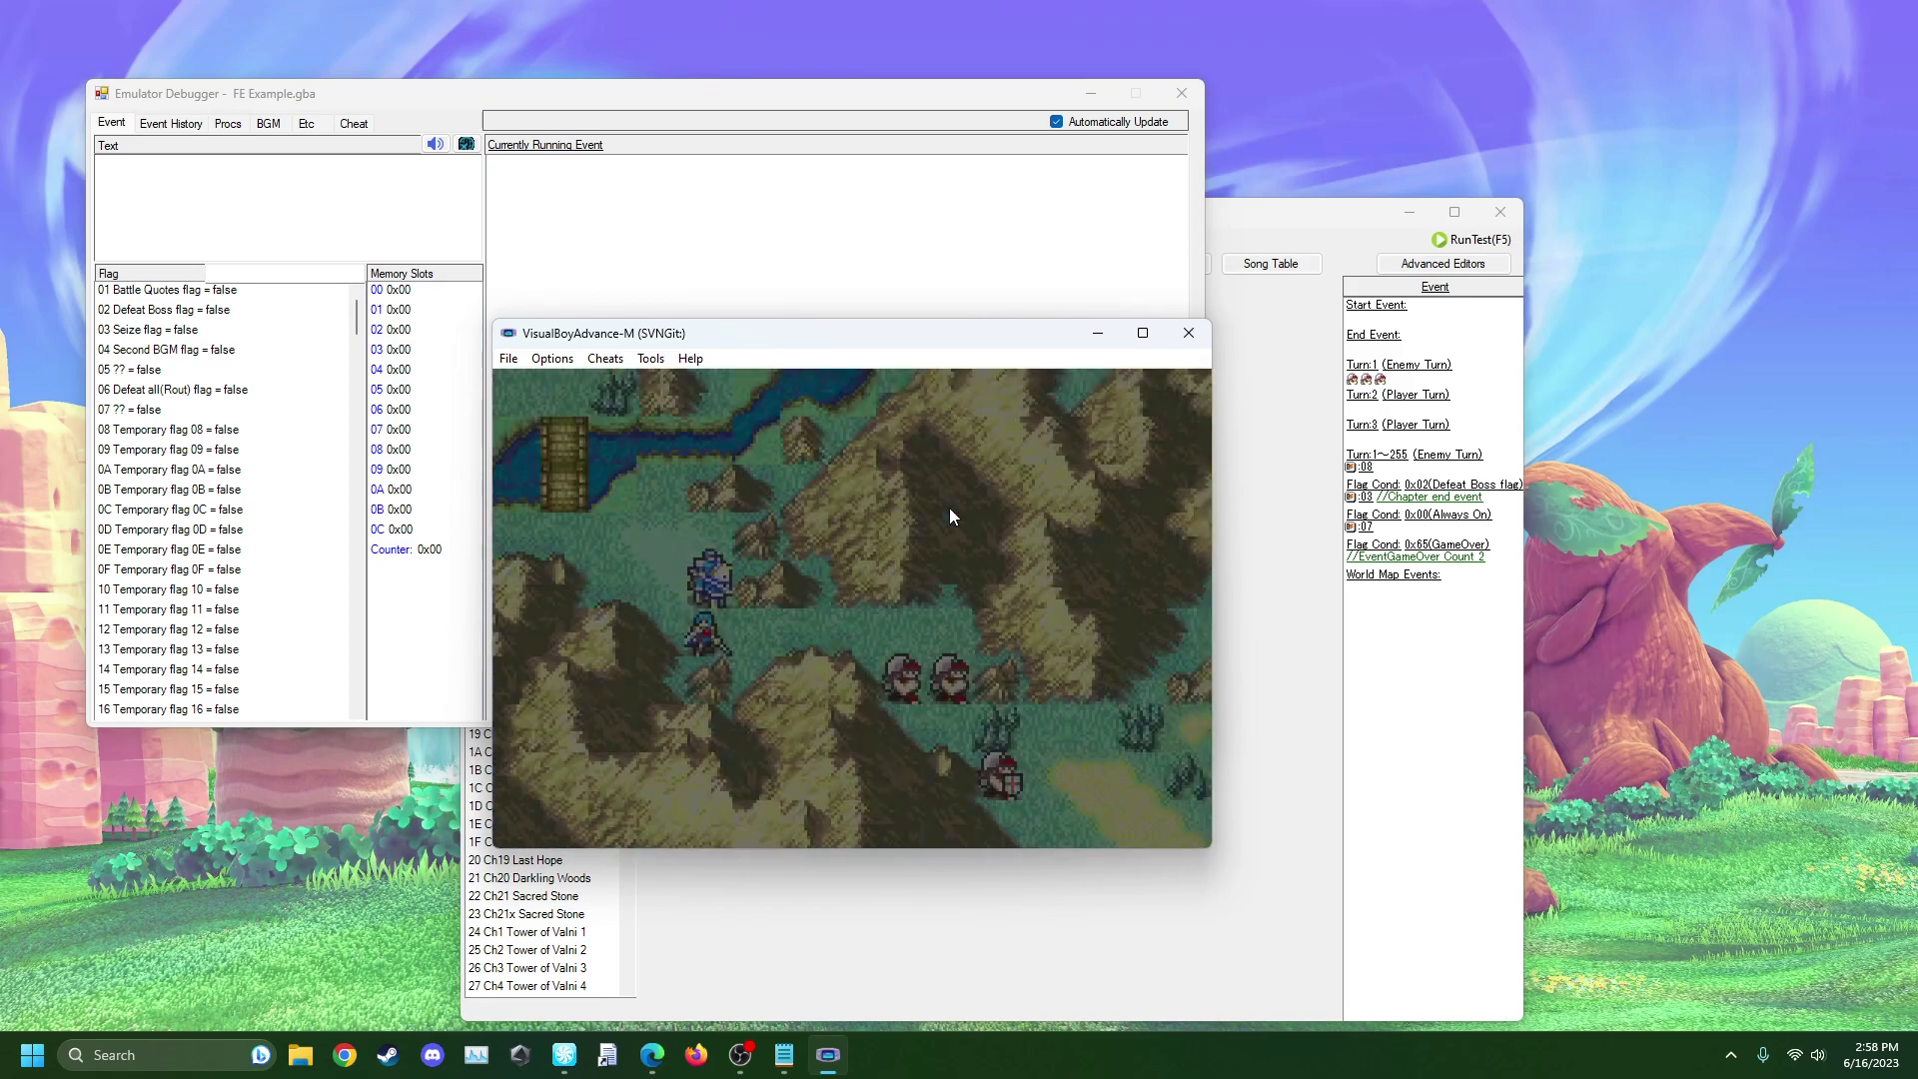
key(s)
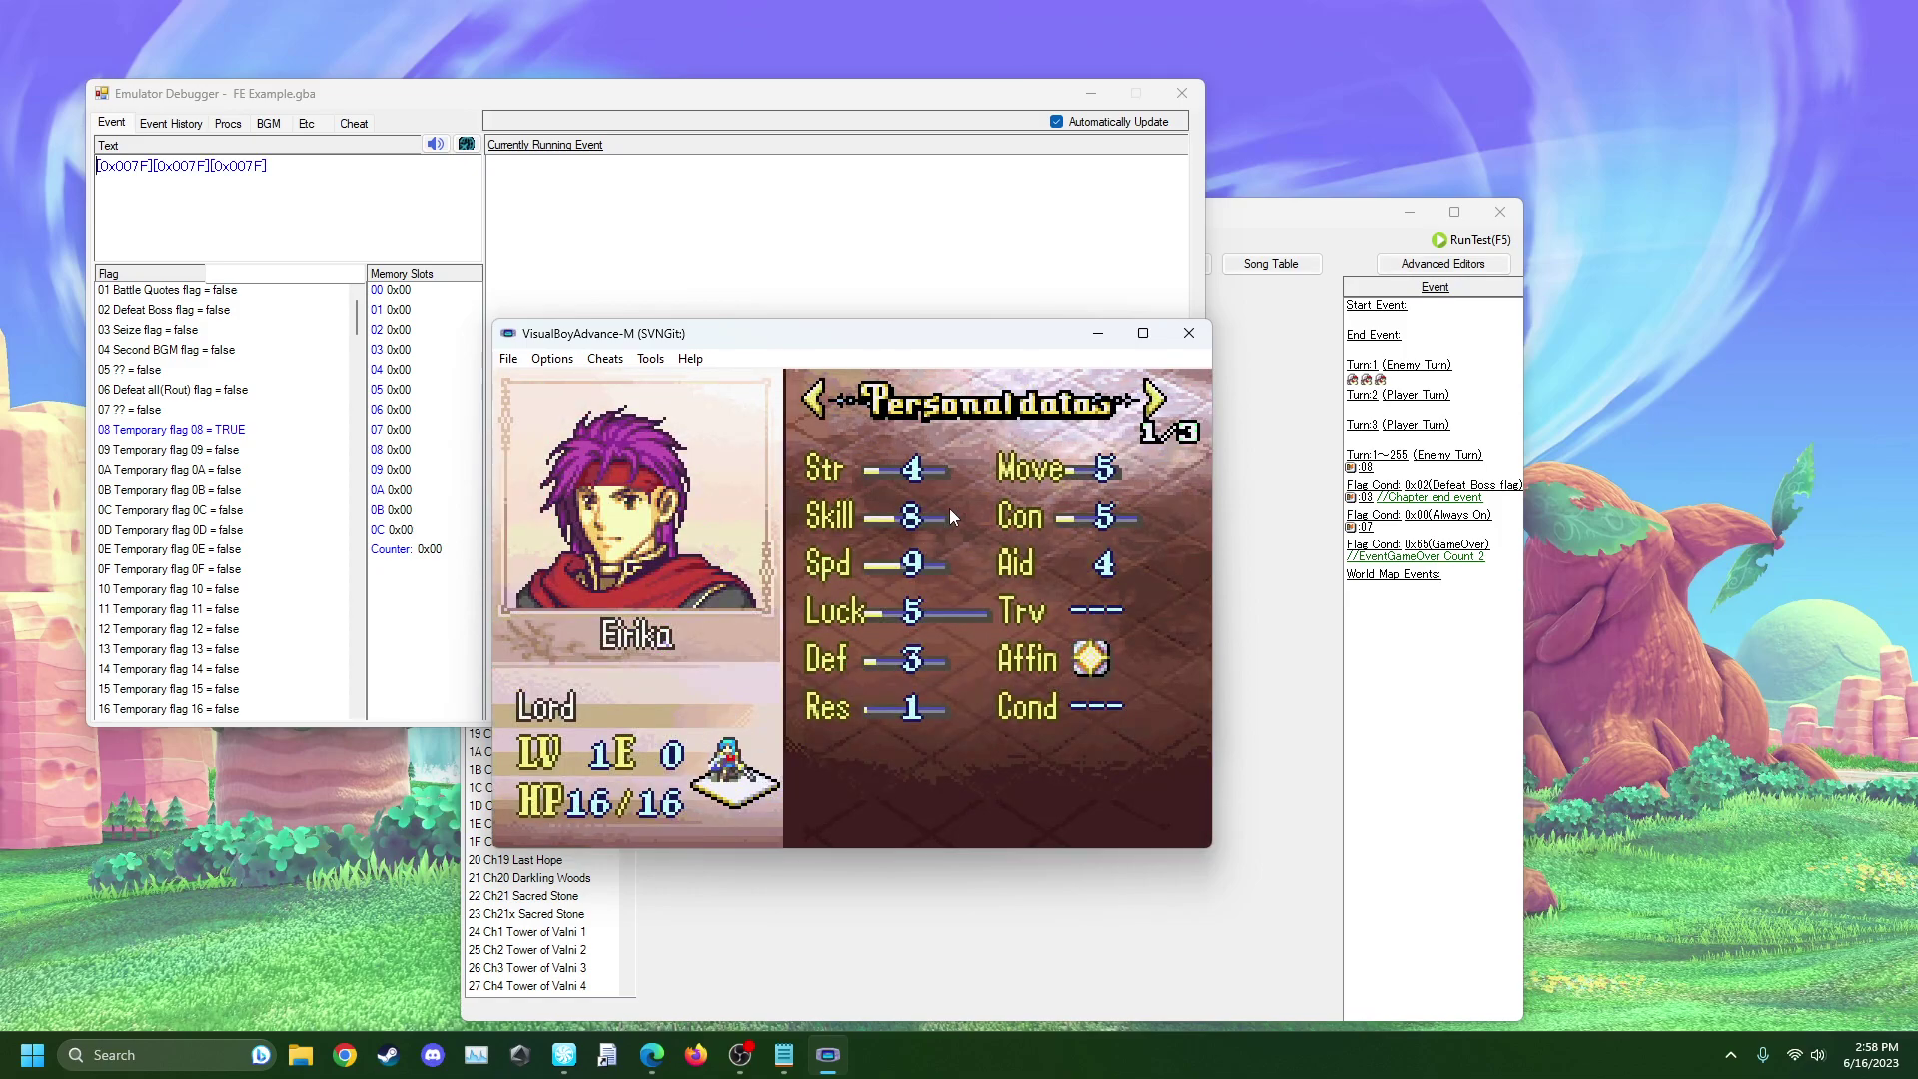
key(Right)
key(x)
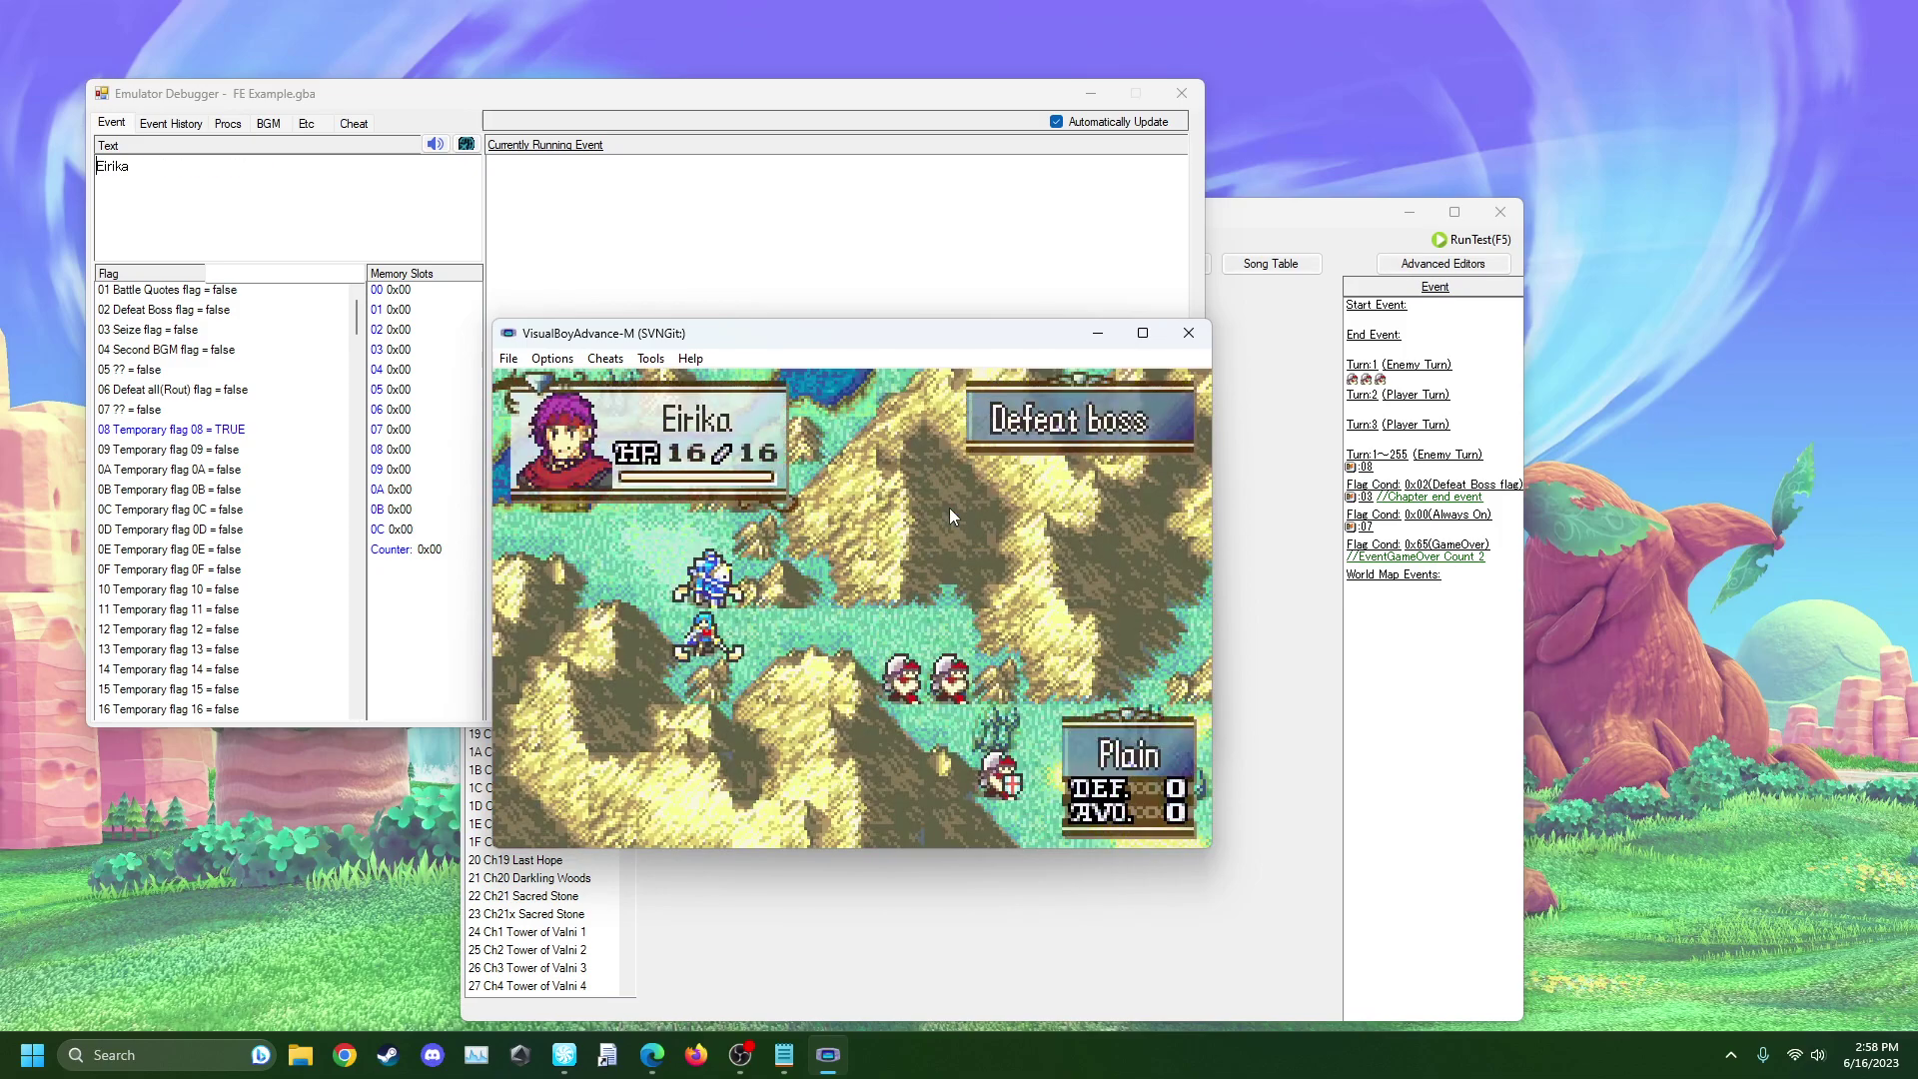
- Preview a four-tile eastward move for Eirika on the map and cancel it
key(z)
key(Right)
key(Right)
key(Right)
key(Right)
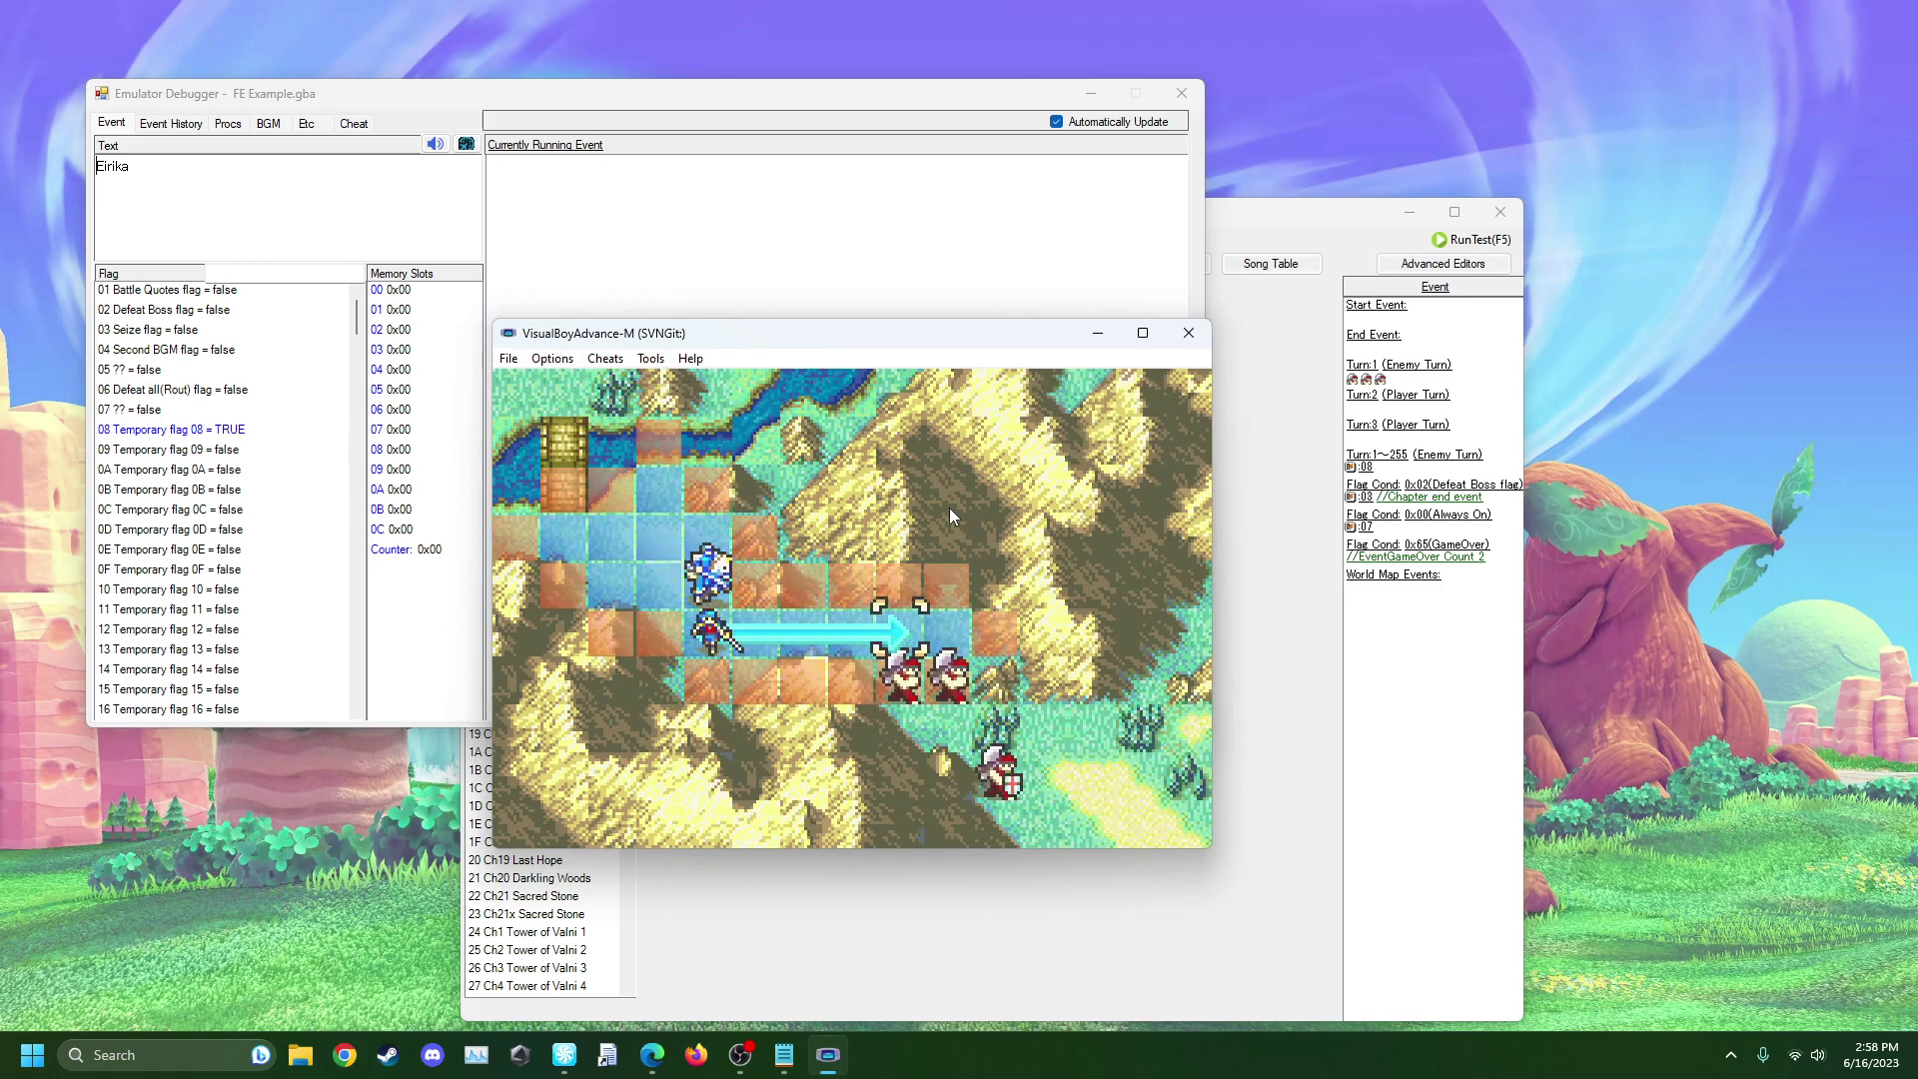
key(x)
key(s)
- Restart the ROM test run in the emulator and start a new game, skipping the introductory screens
click(1189, 333)
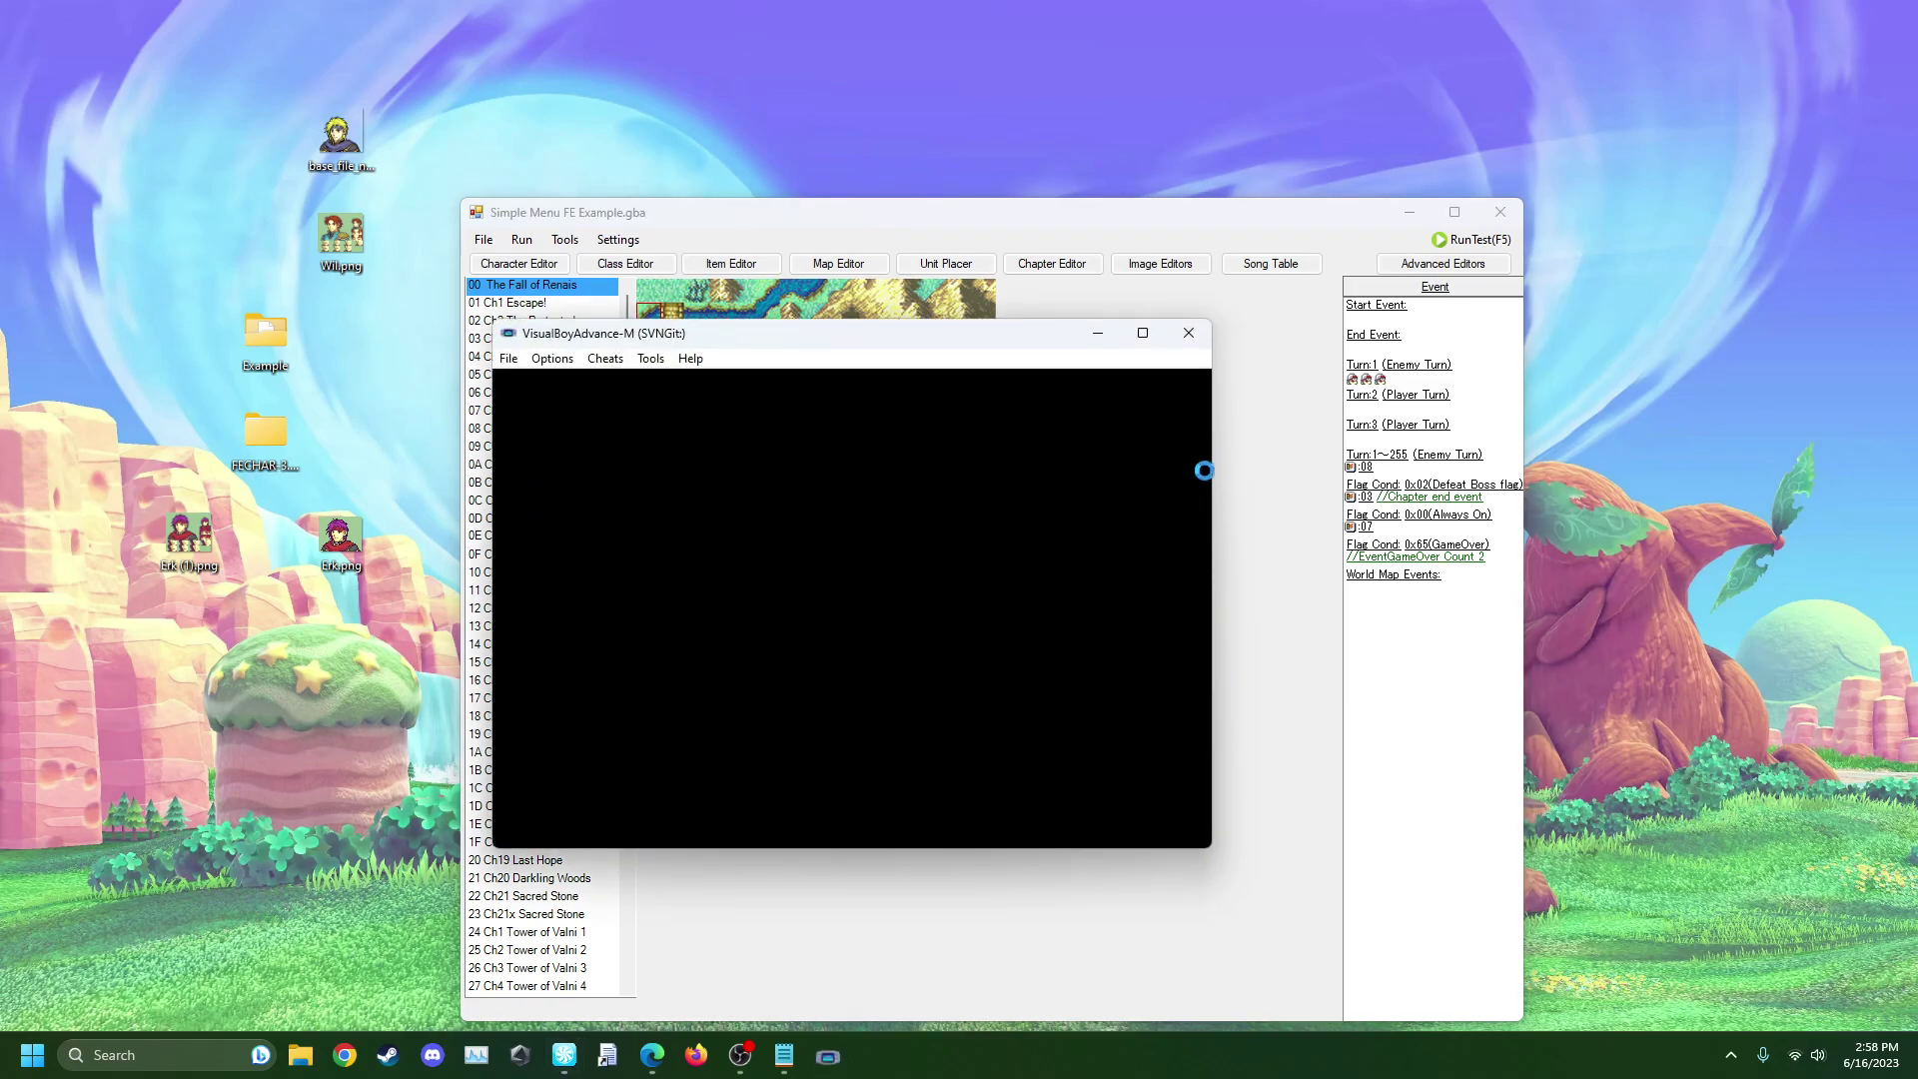
key(Return)
key(Down)
key(z)
key(z)
key(z)
key(Return)
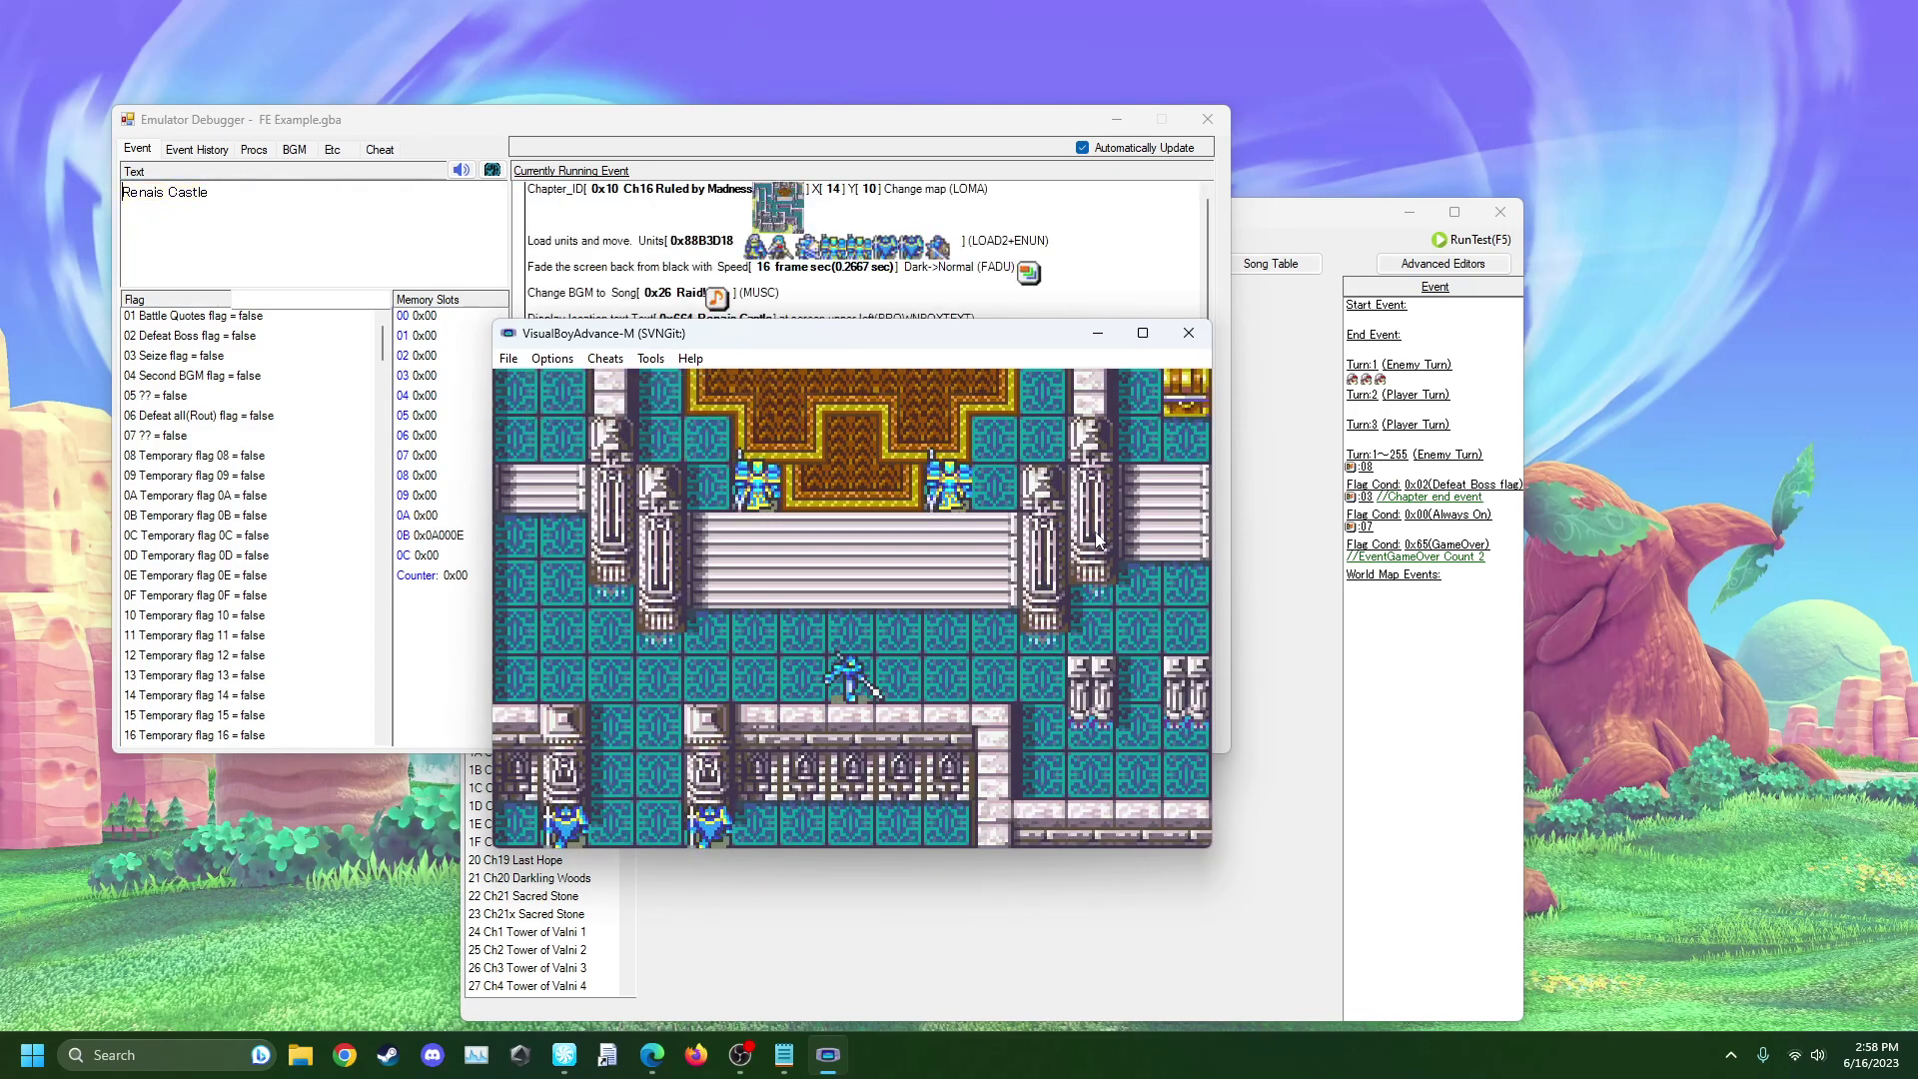
- Skip through the prologue's castle and escape scenes, checking Eirika's portrait in the dialogue with Seth, up to O'Neill's arrival
key(Return)
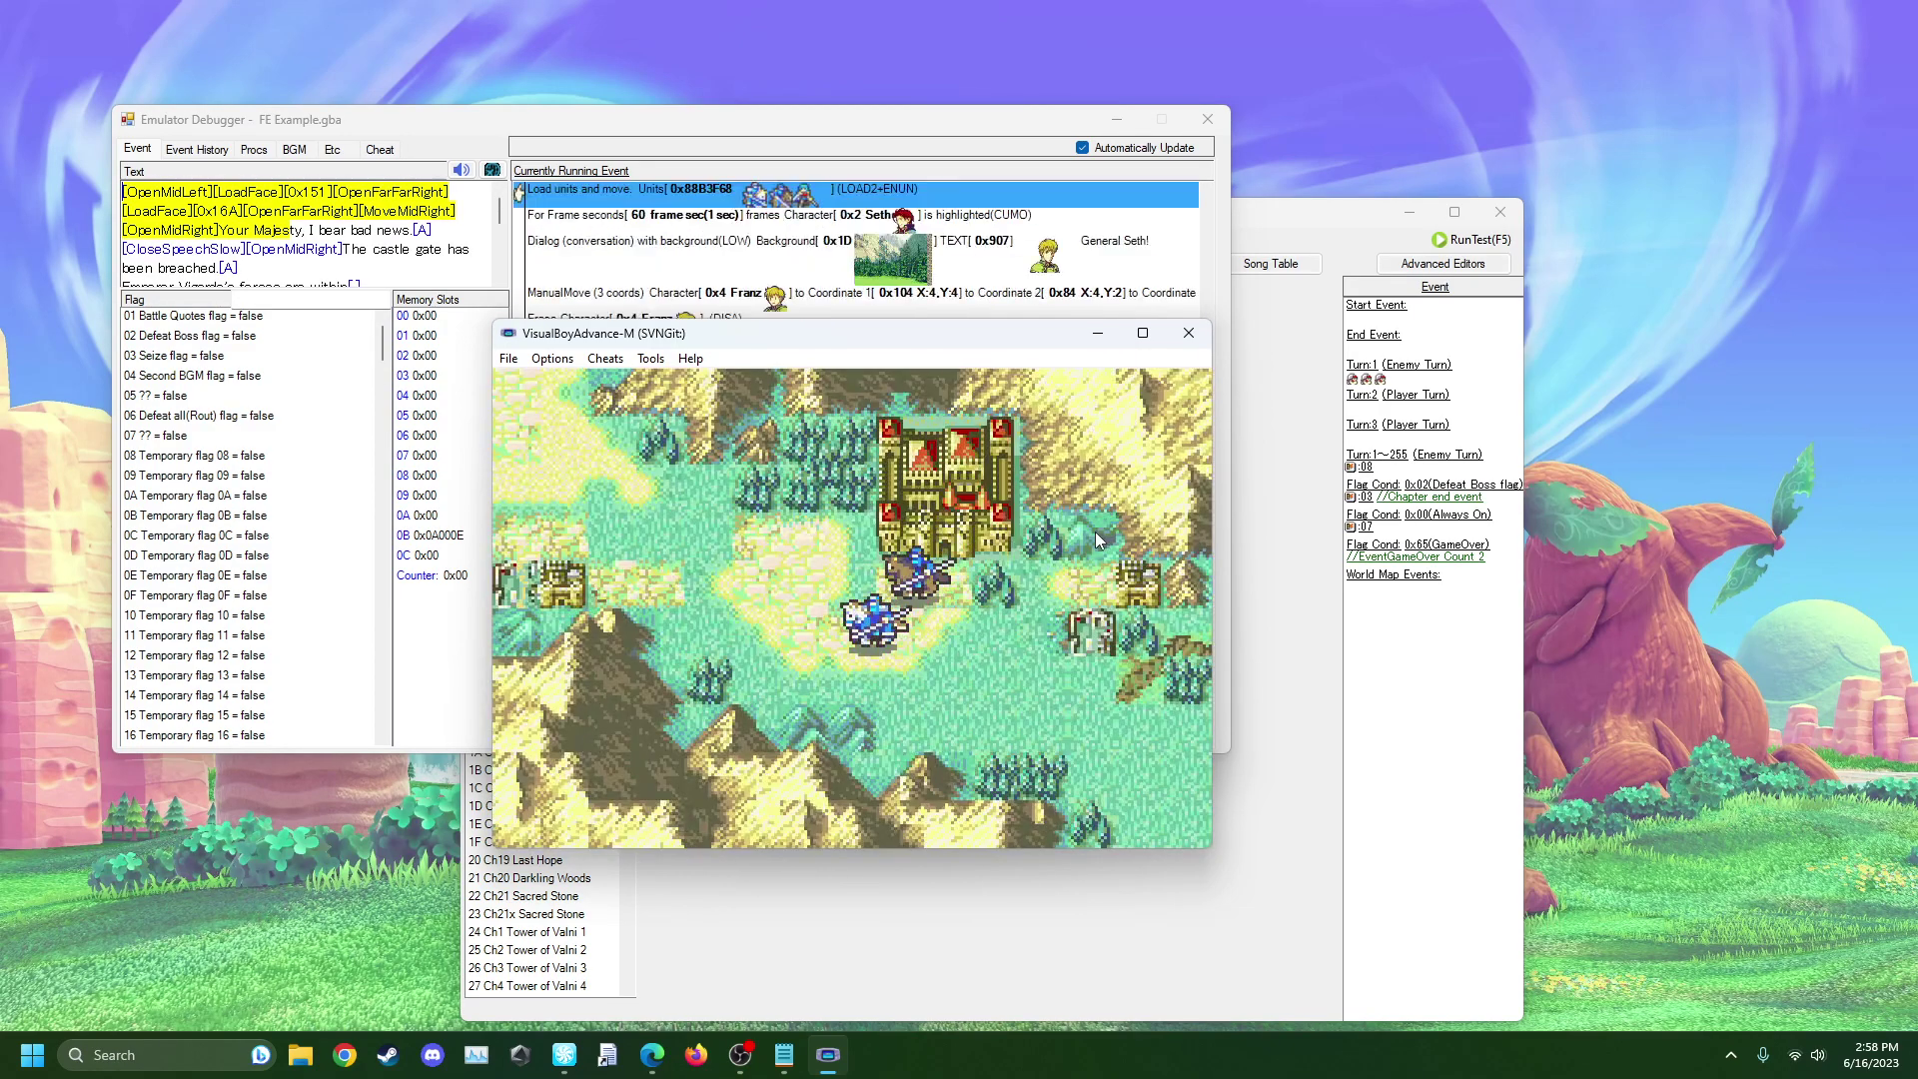
key(Return)
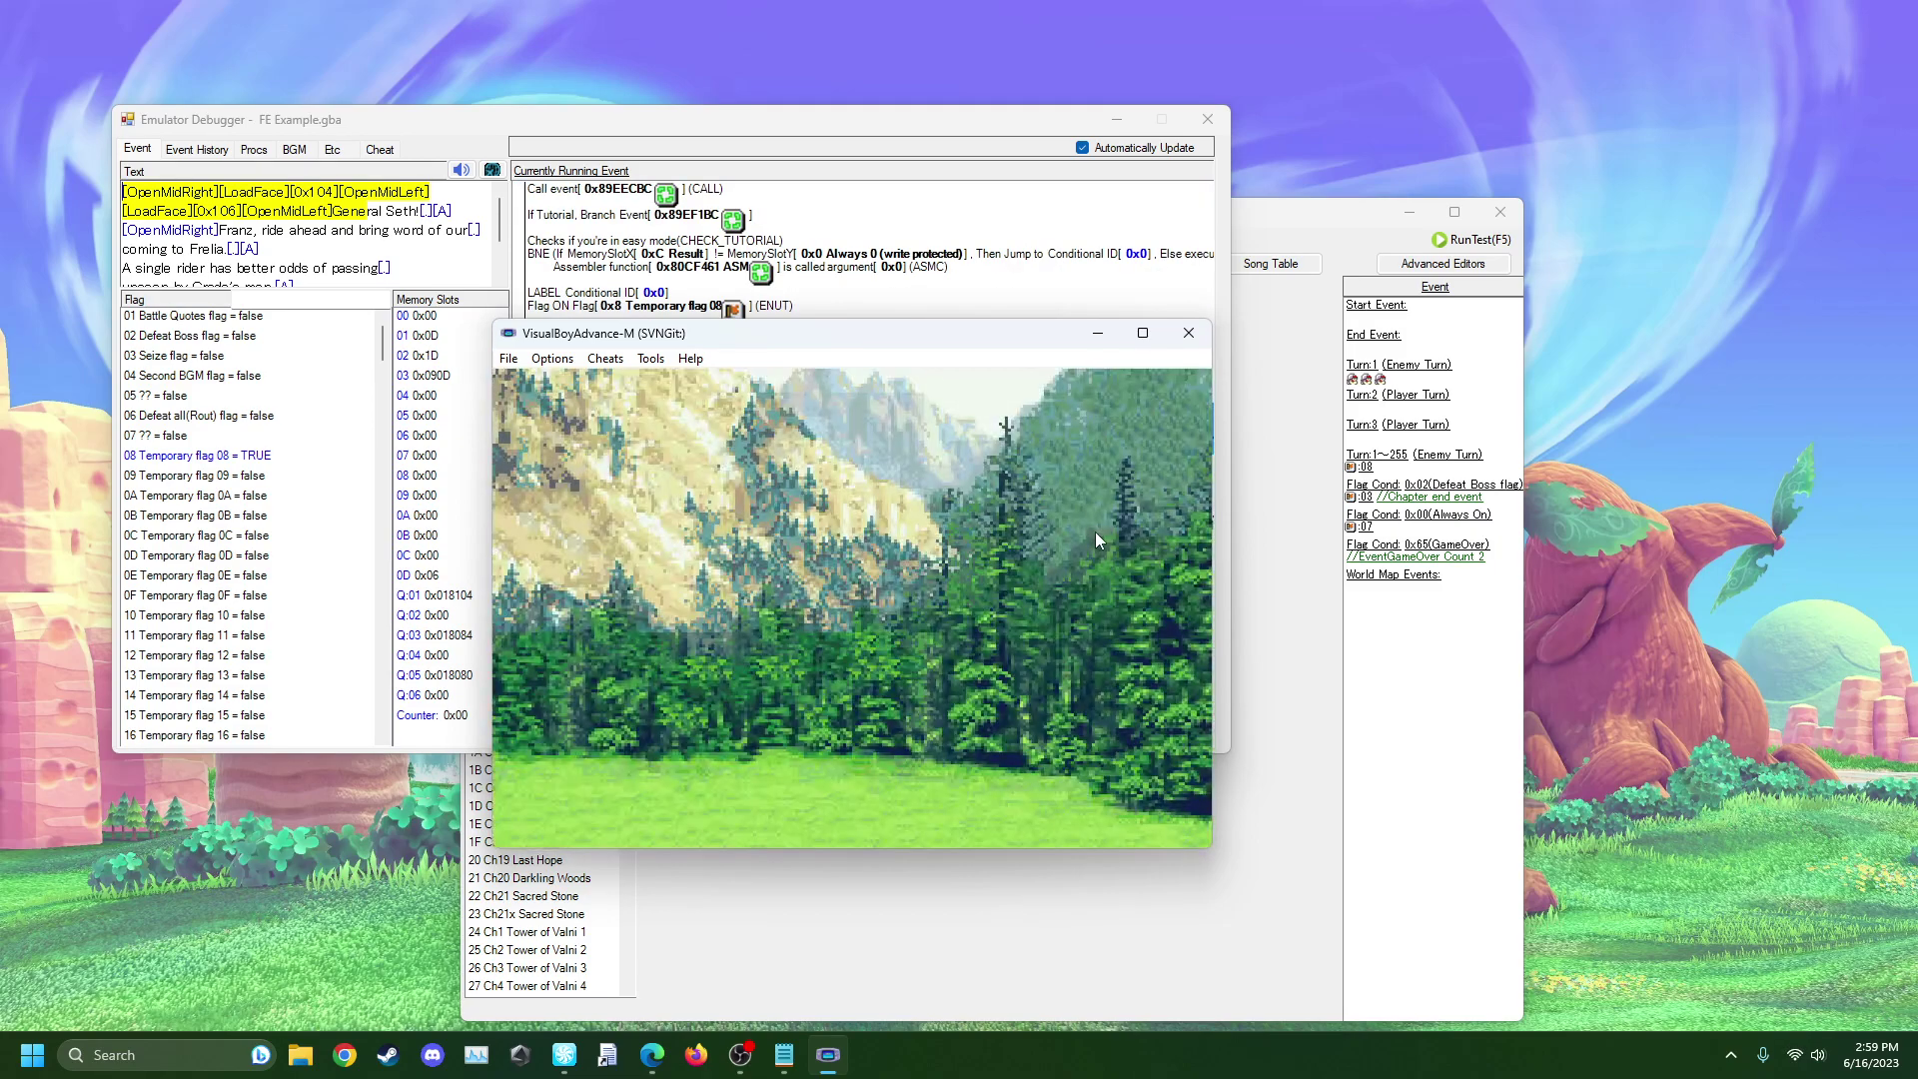
key(Return)
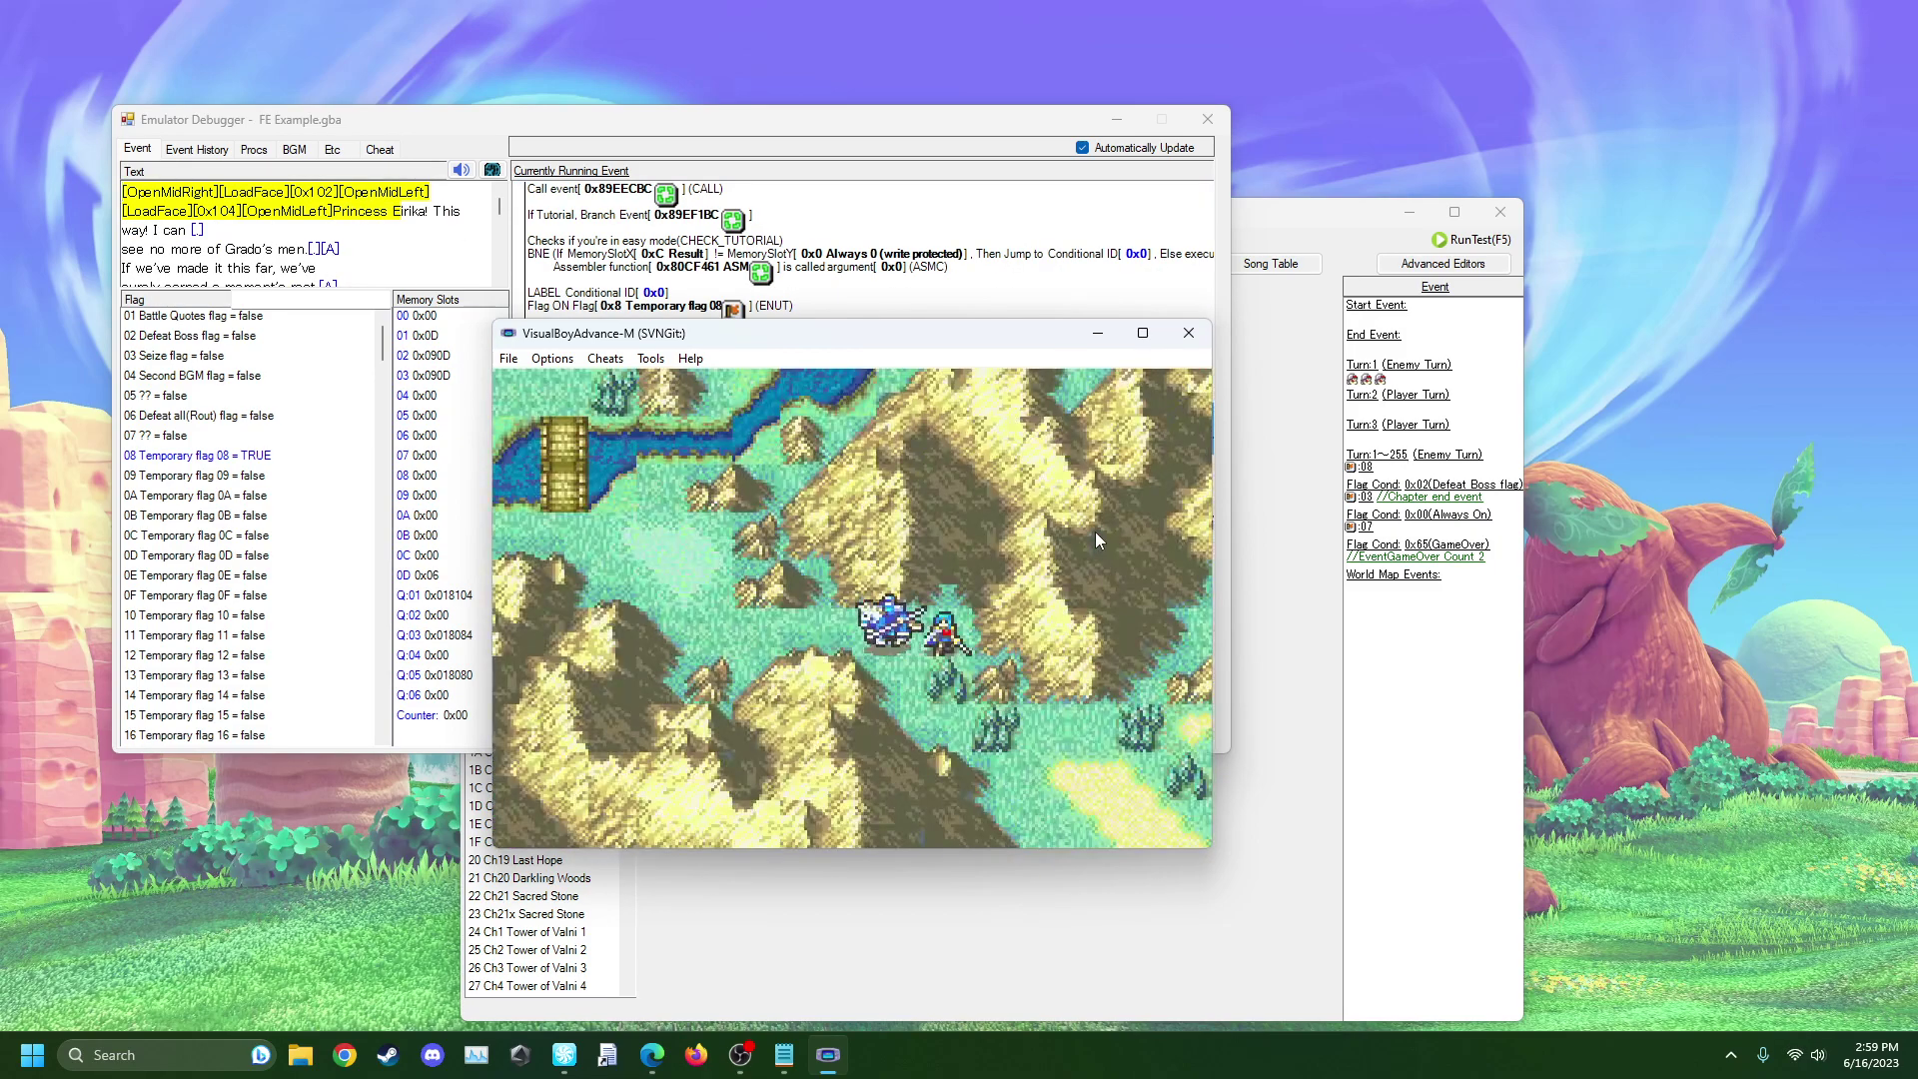
key(Return)
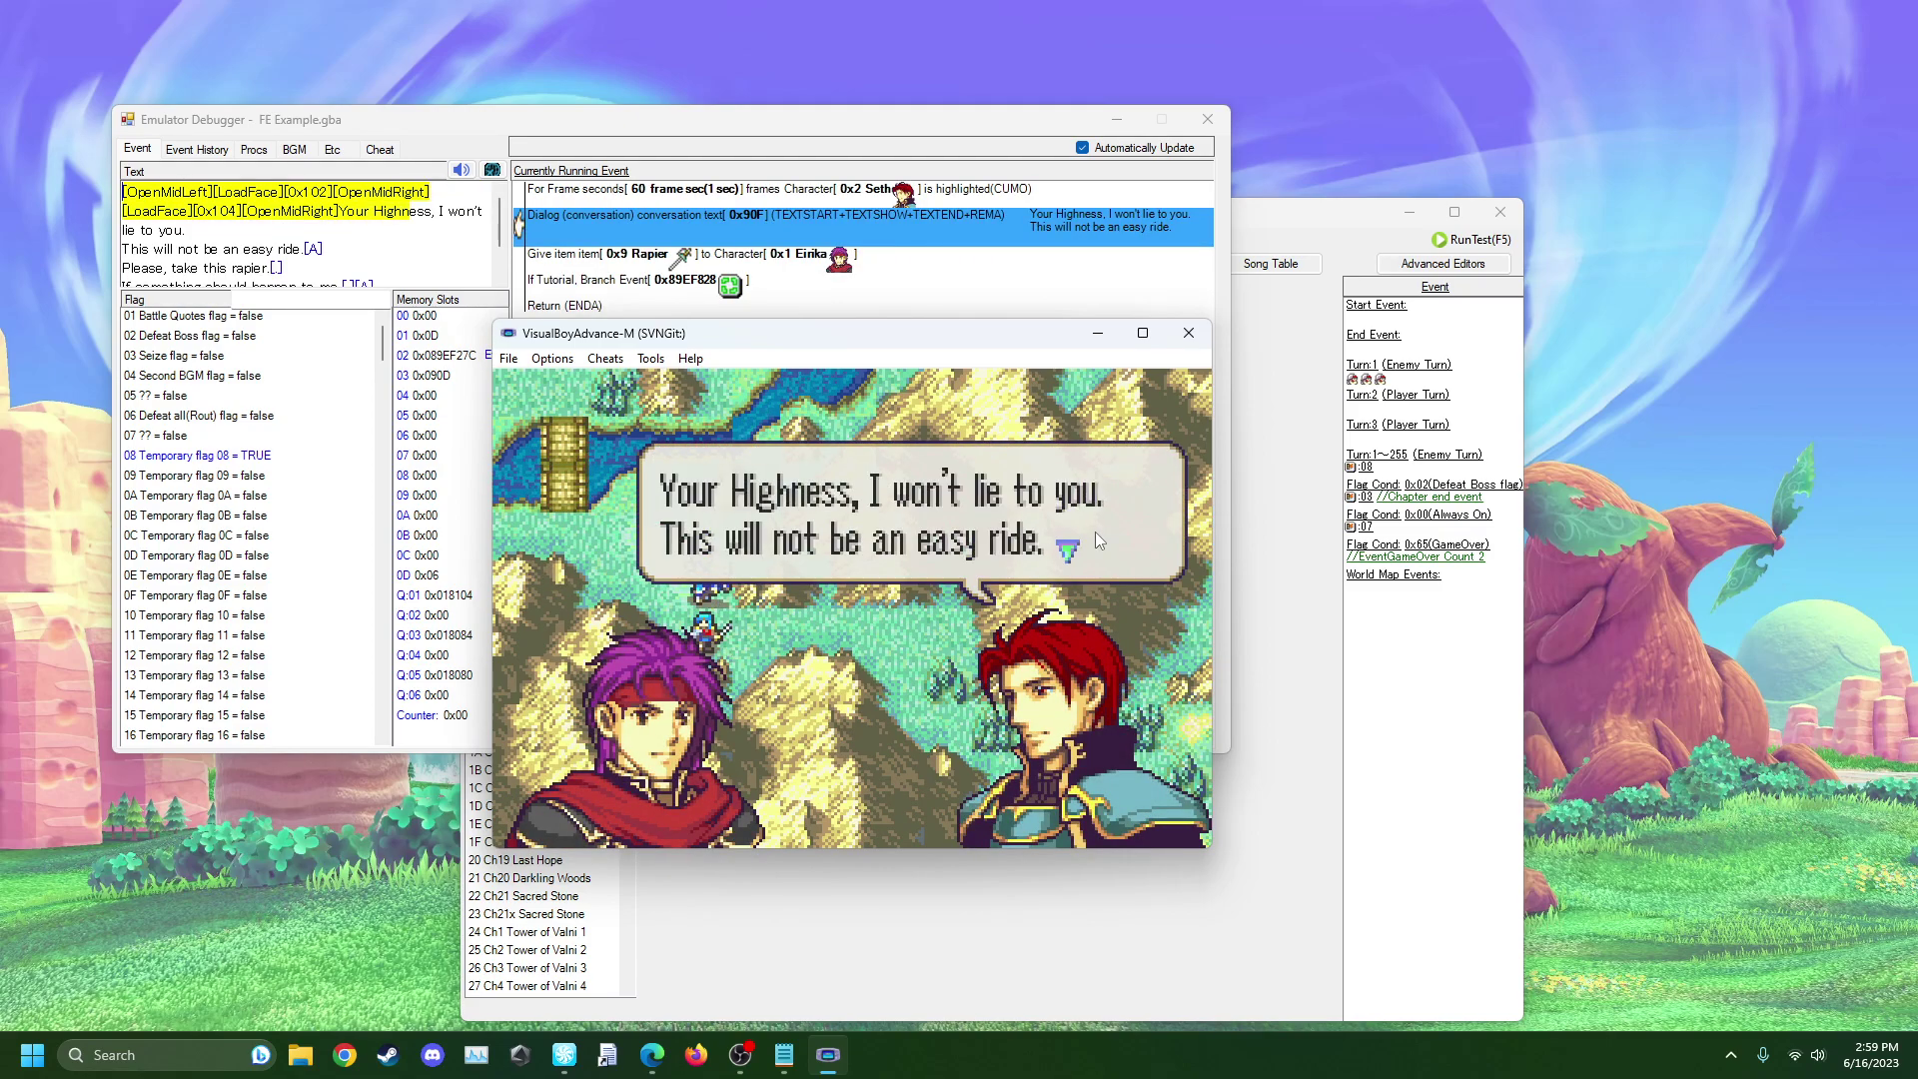
key(Return)
key(Return)
key(Return)
key(Return)
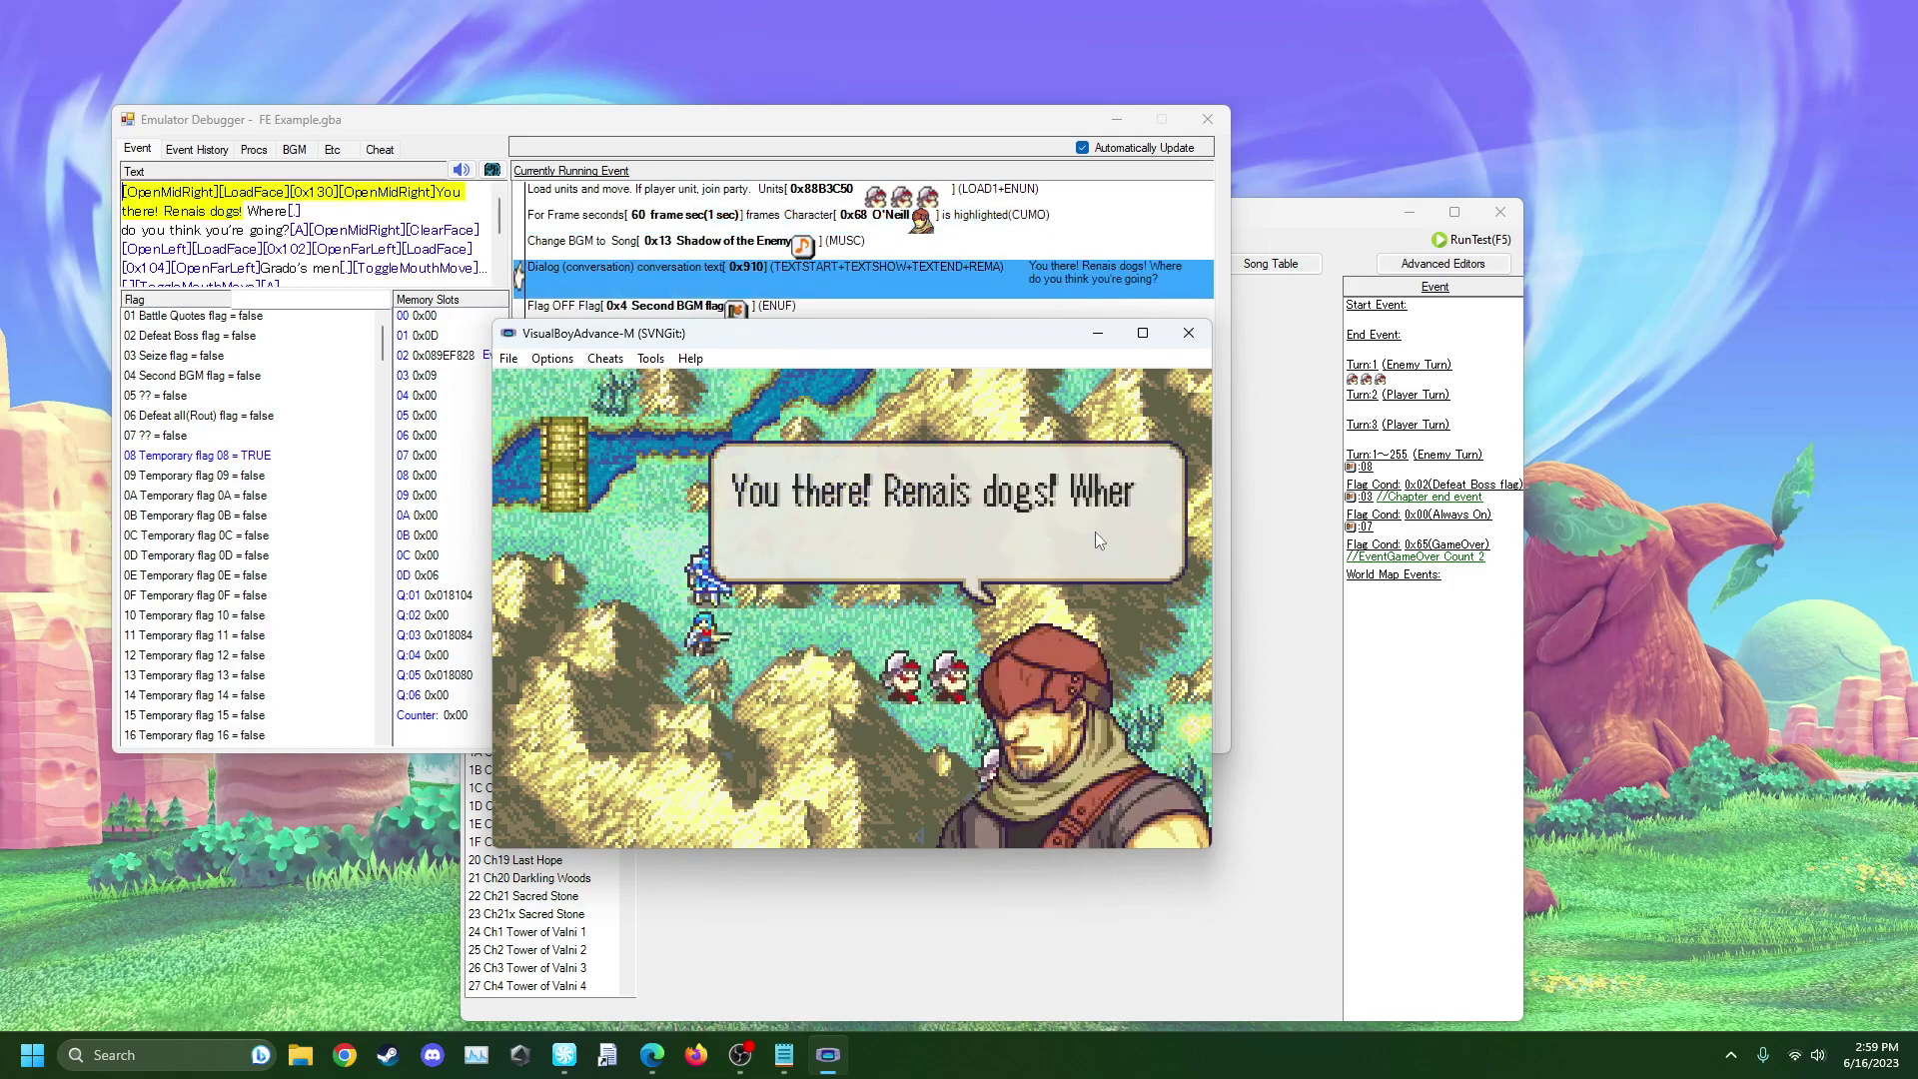
- Advance the dialogue about Grado's men to check Eirika's talking portrait, and open her status screen once the player phase starts
key(Return)
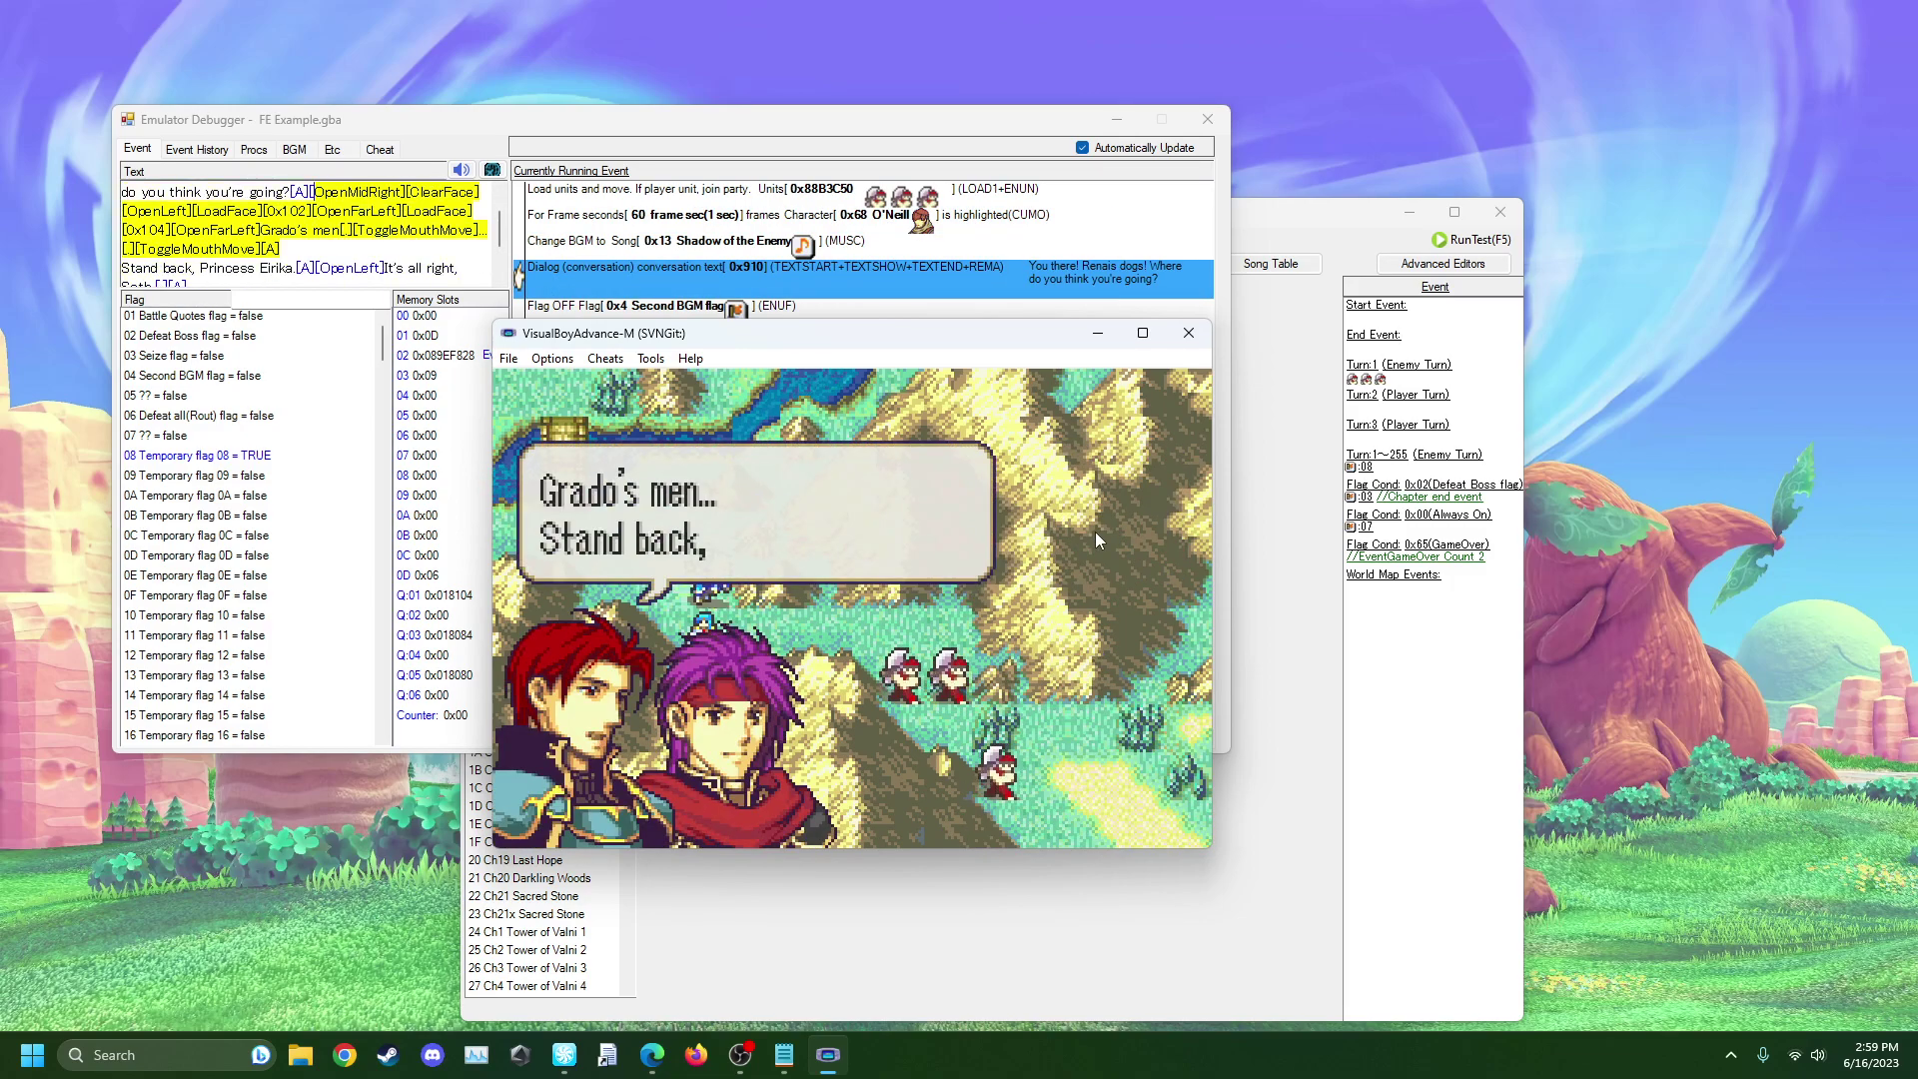
key(Return)
key(Return)
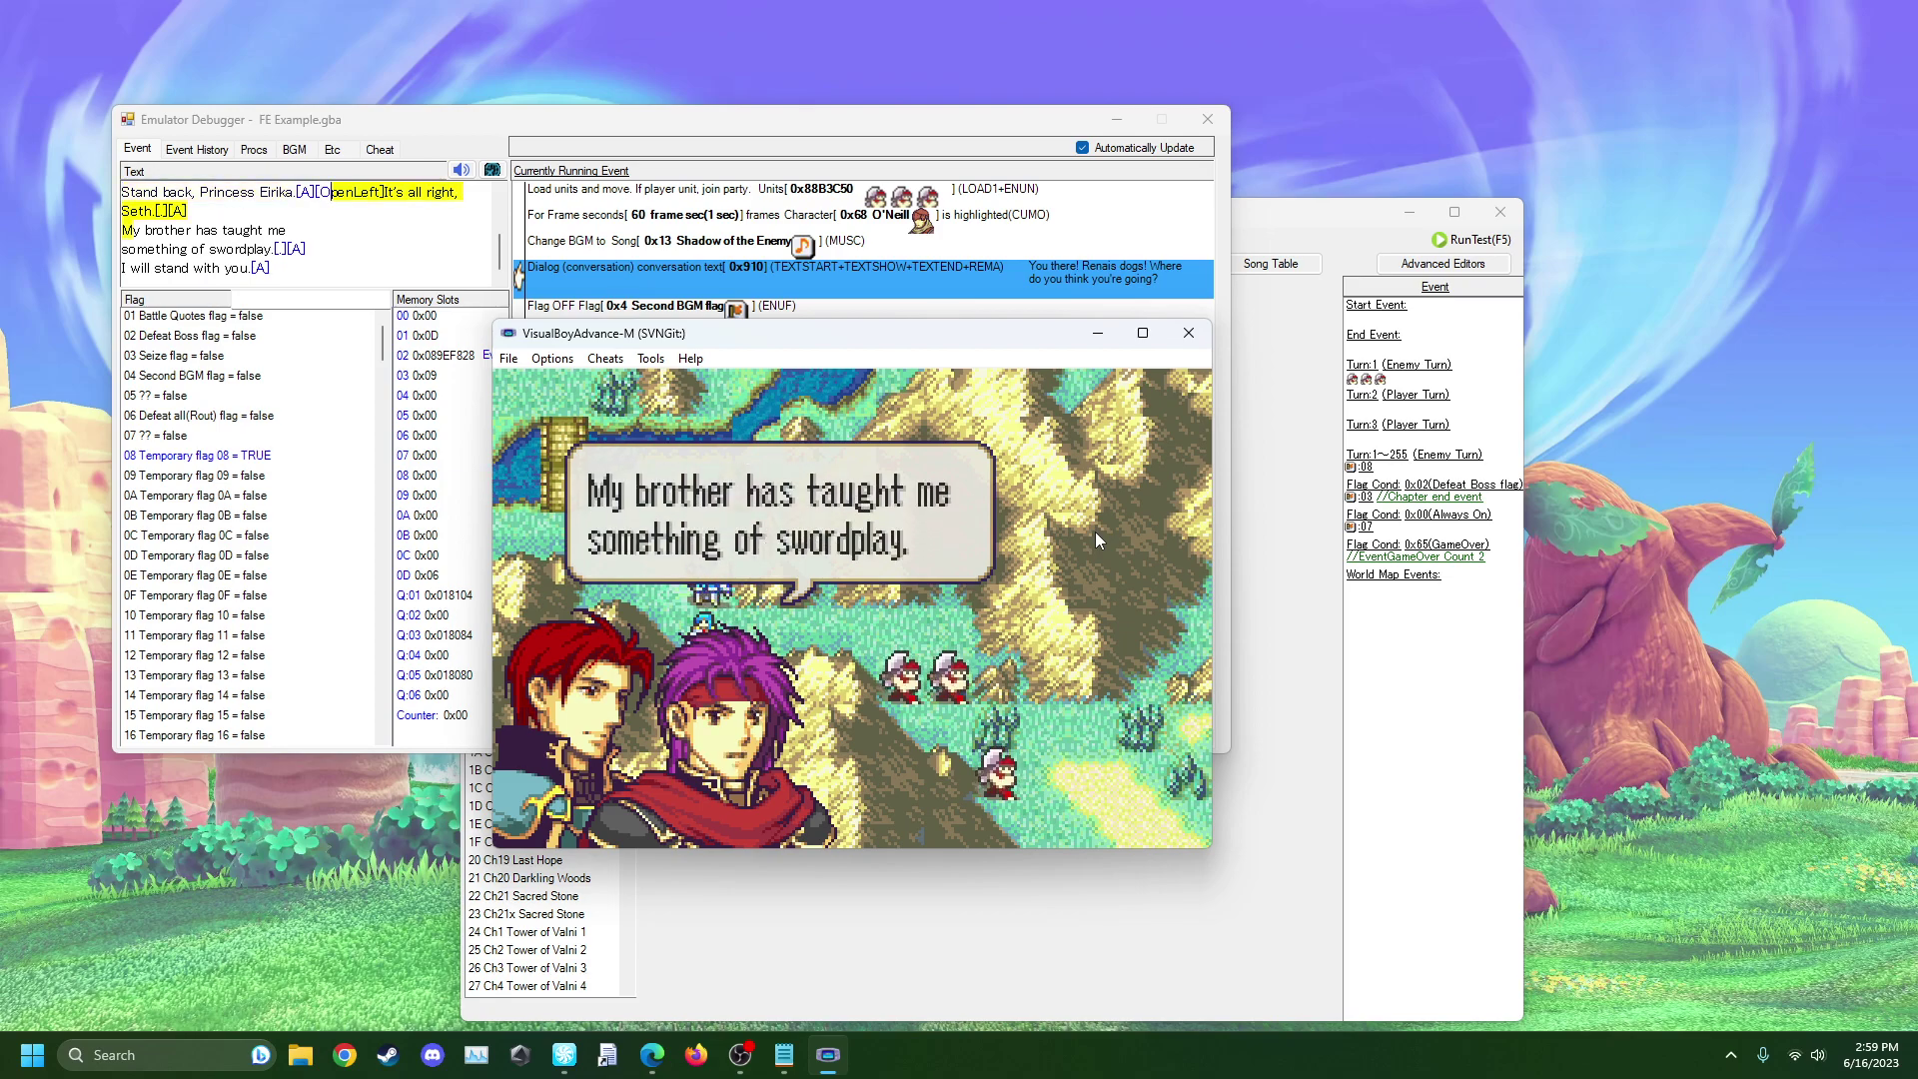
key(Return)
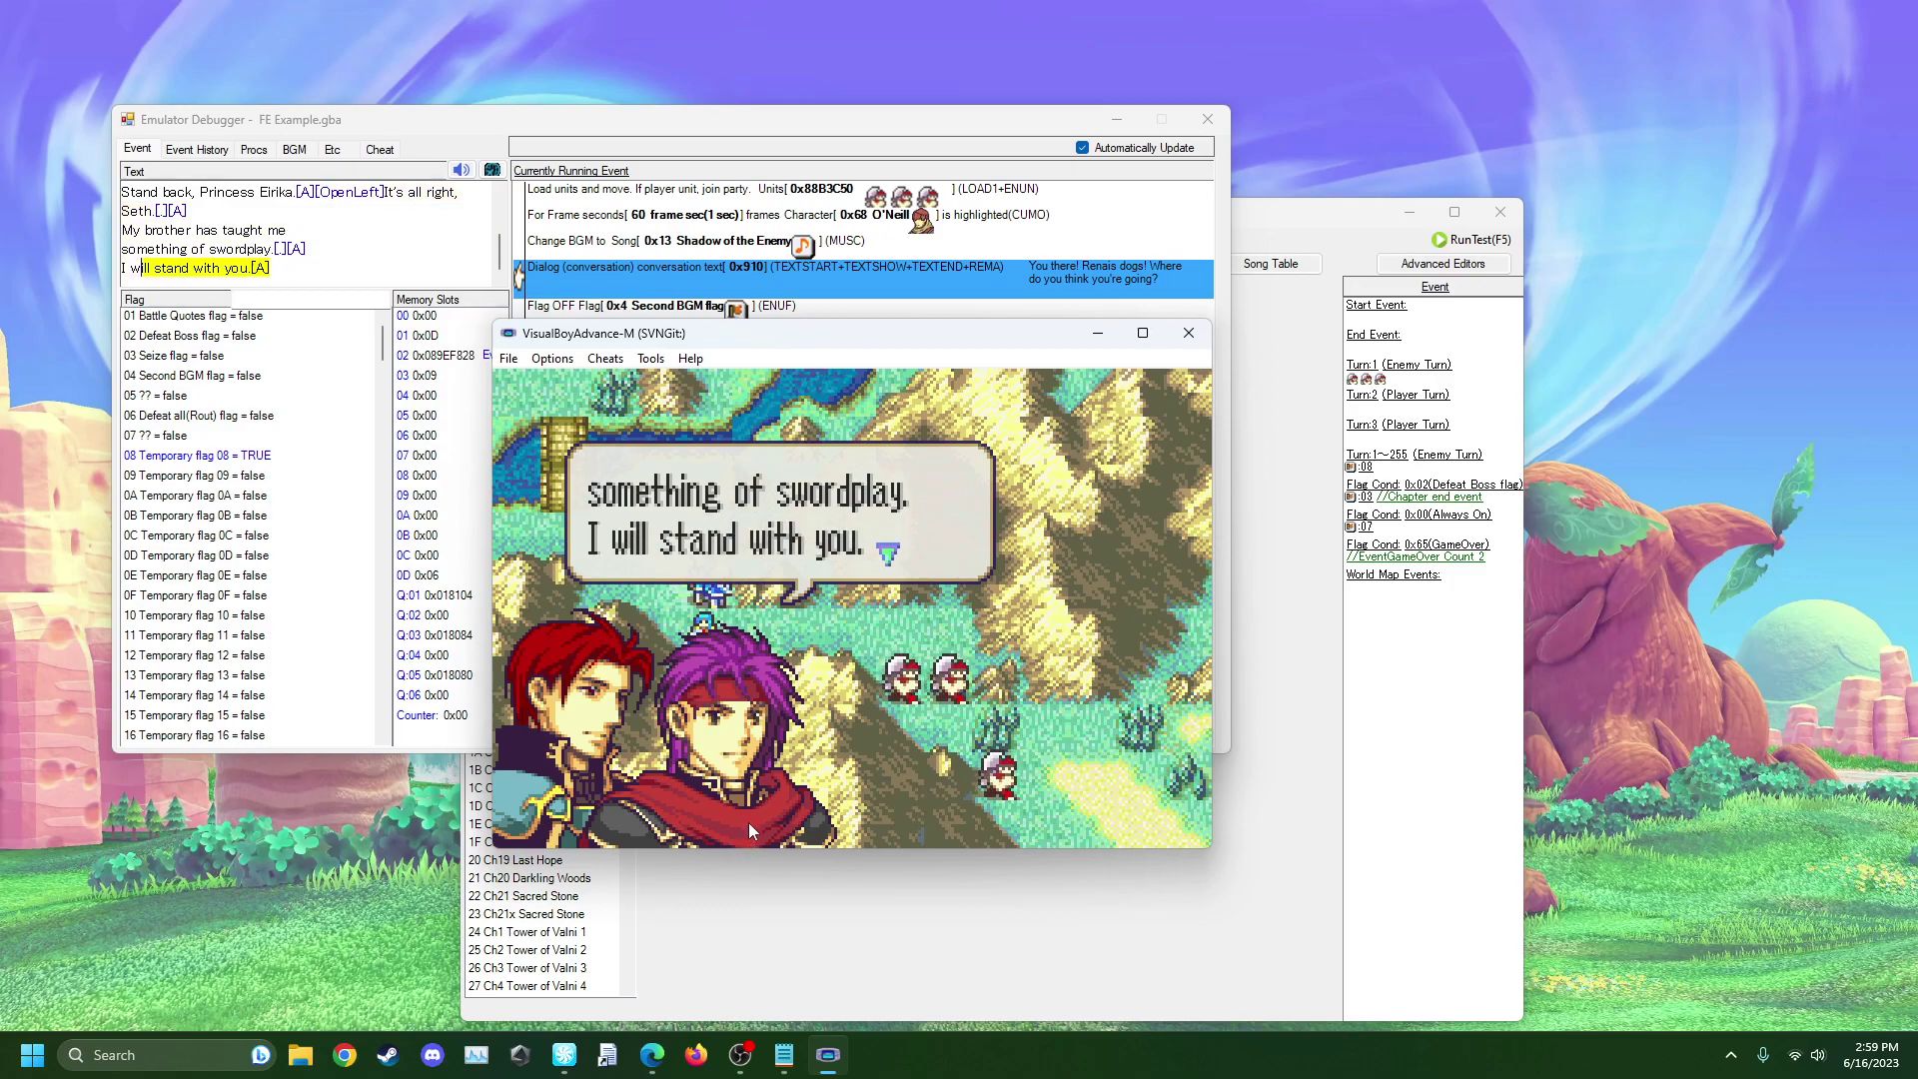
key(Return)
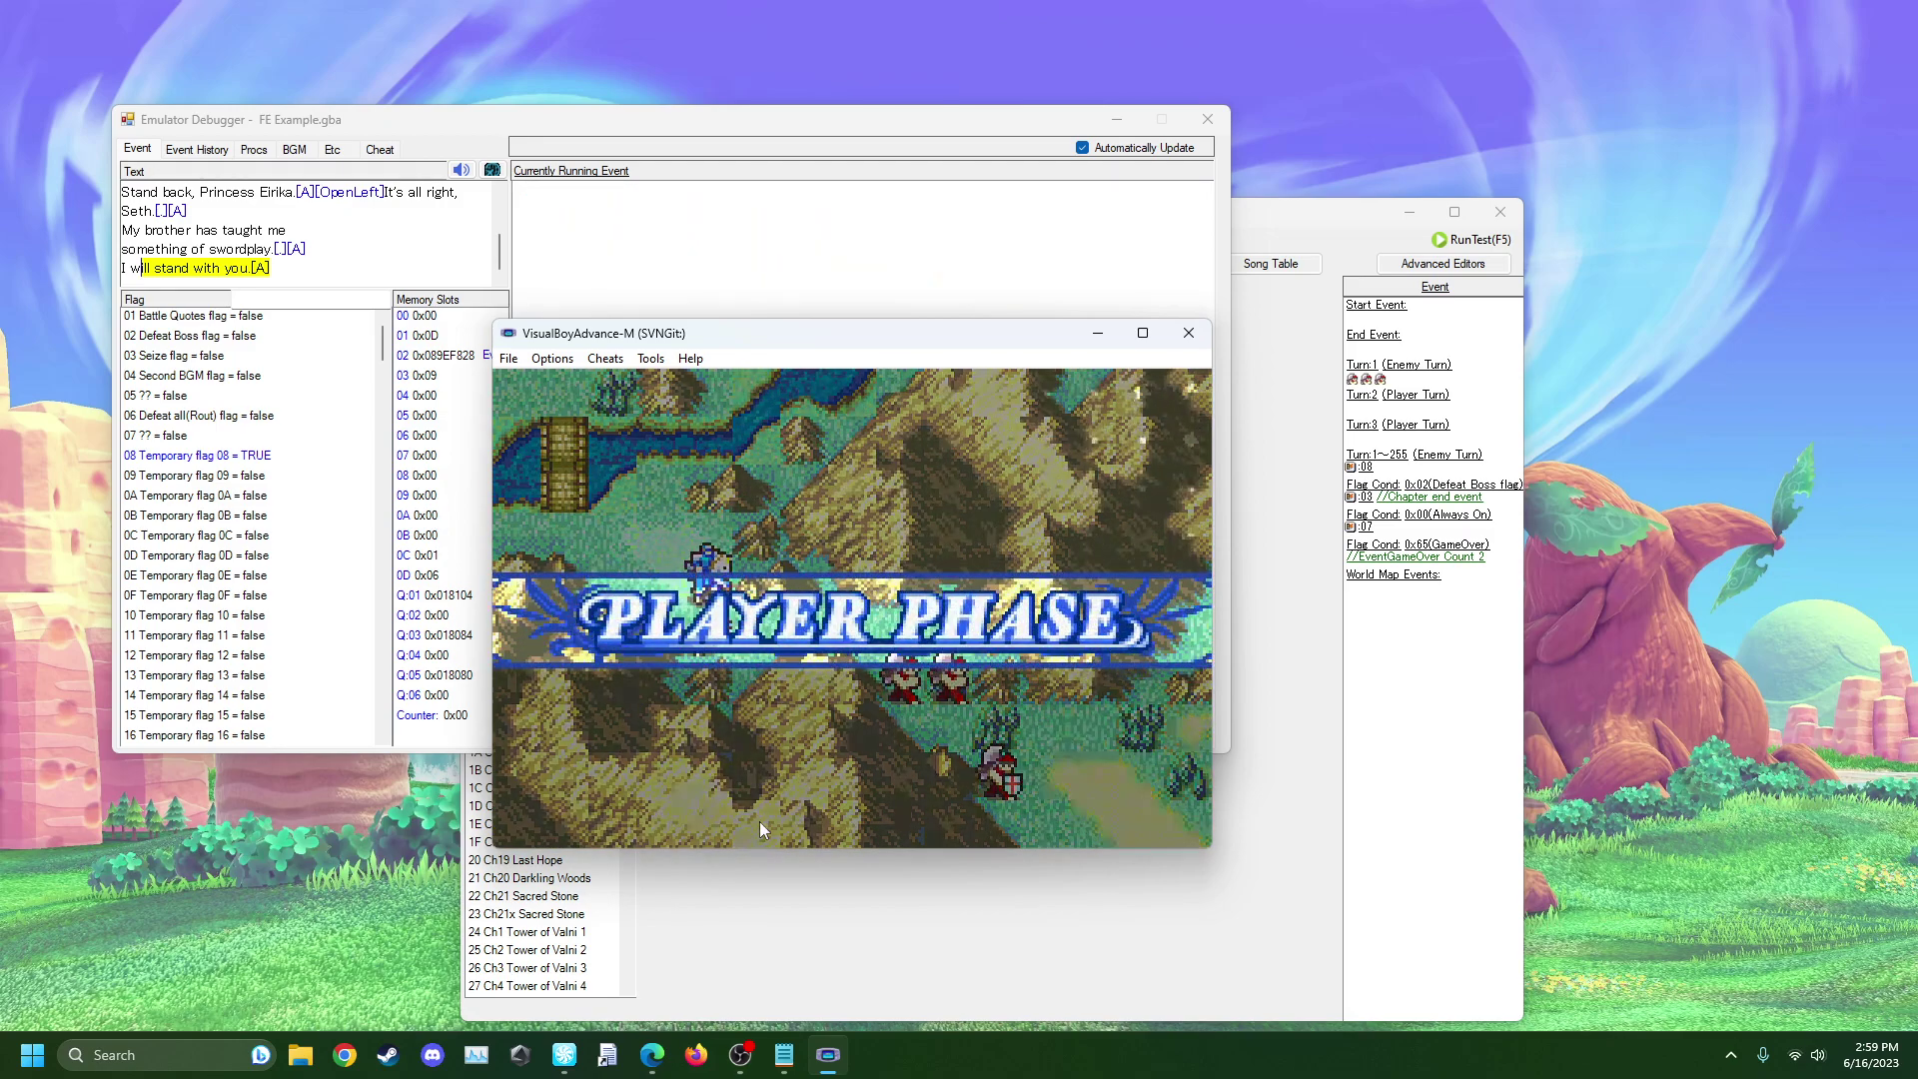
key(s)
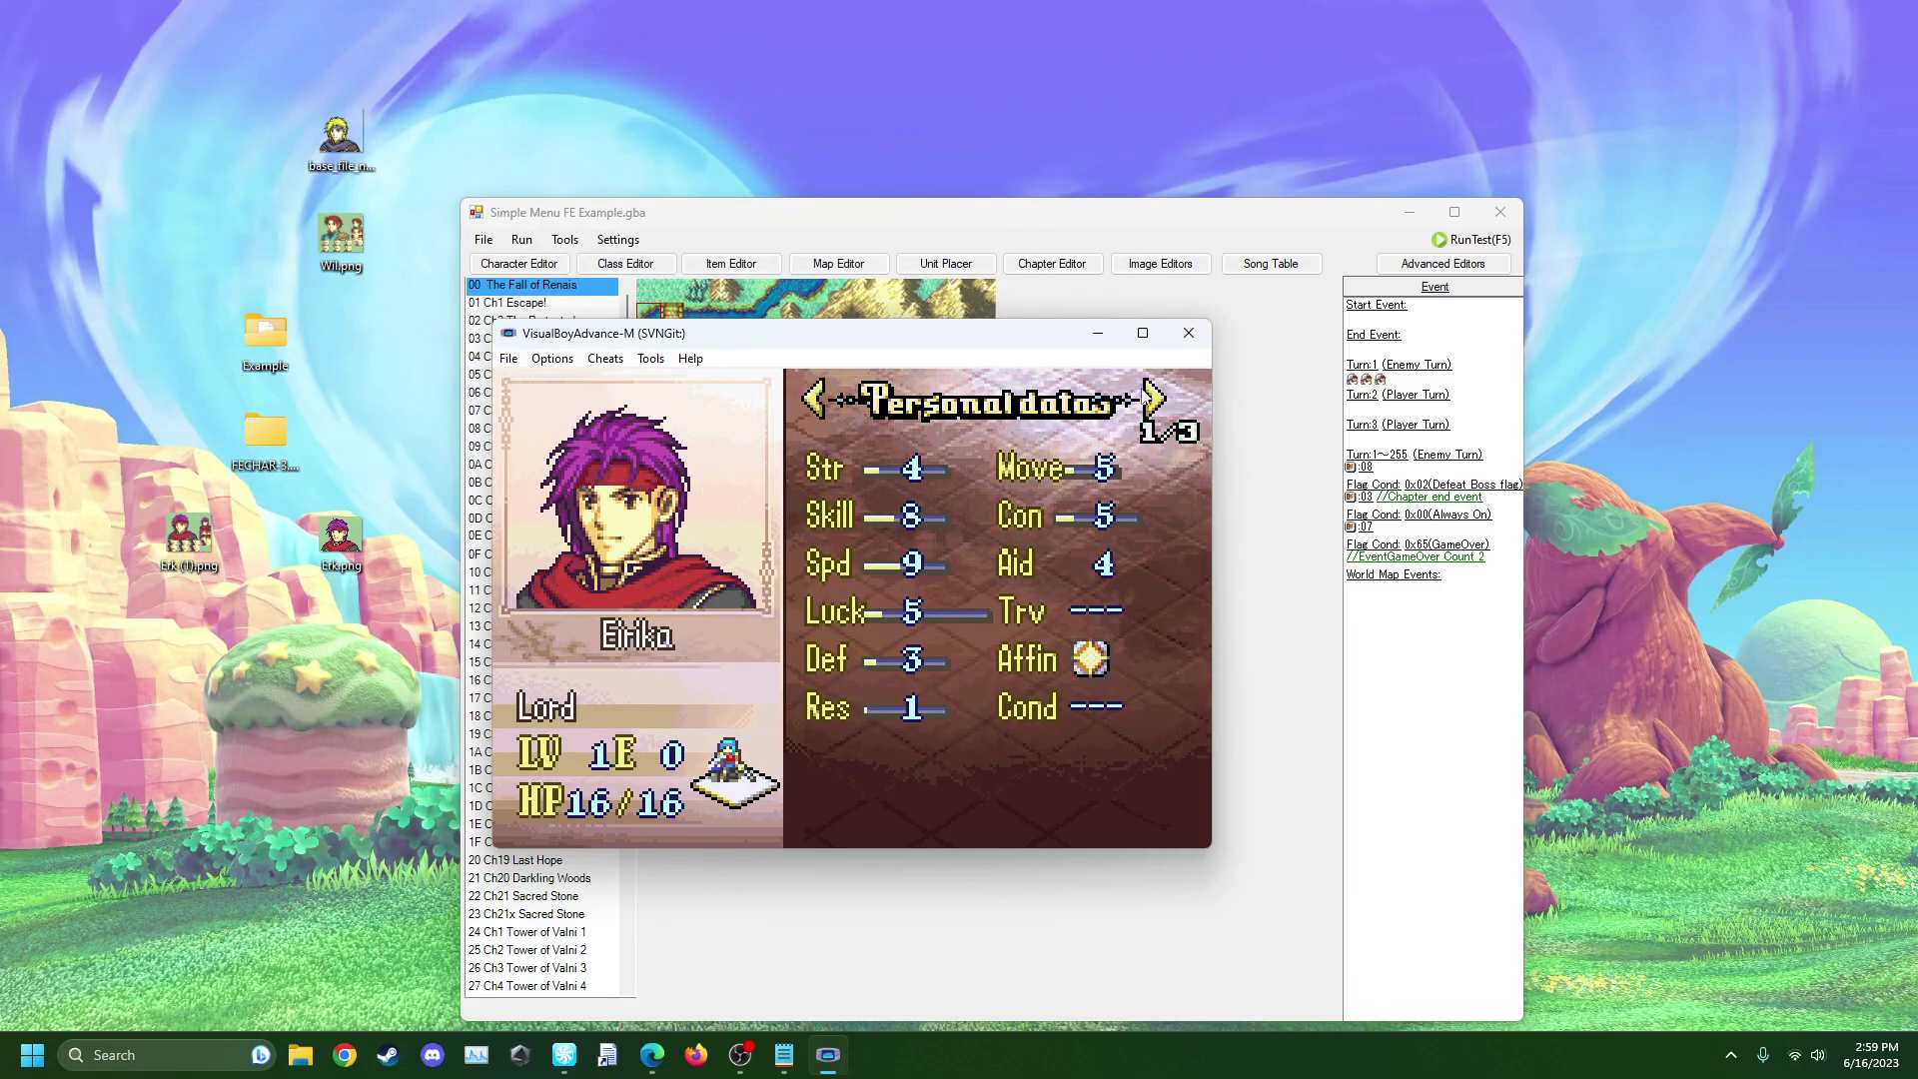
- Search the advanced editors for "blinking" and "eye", install the patch "Add blink to portrait image on status screen", and close the editors
click(1442, 288)
click(1454, 268)
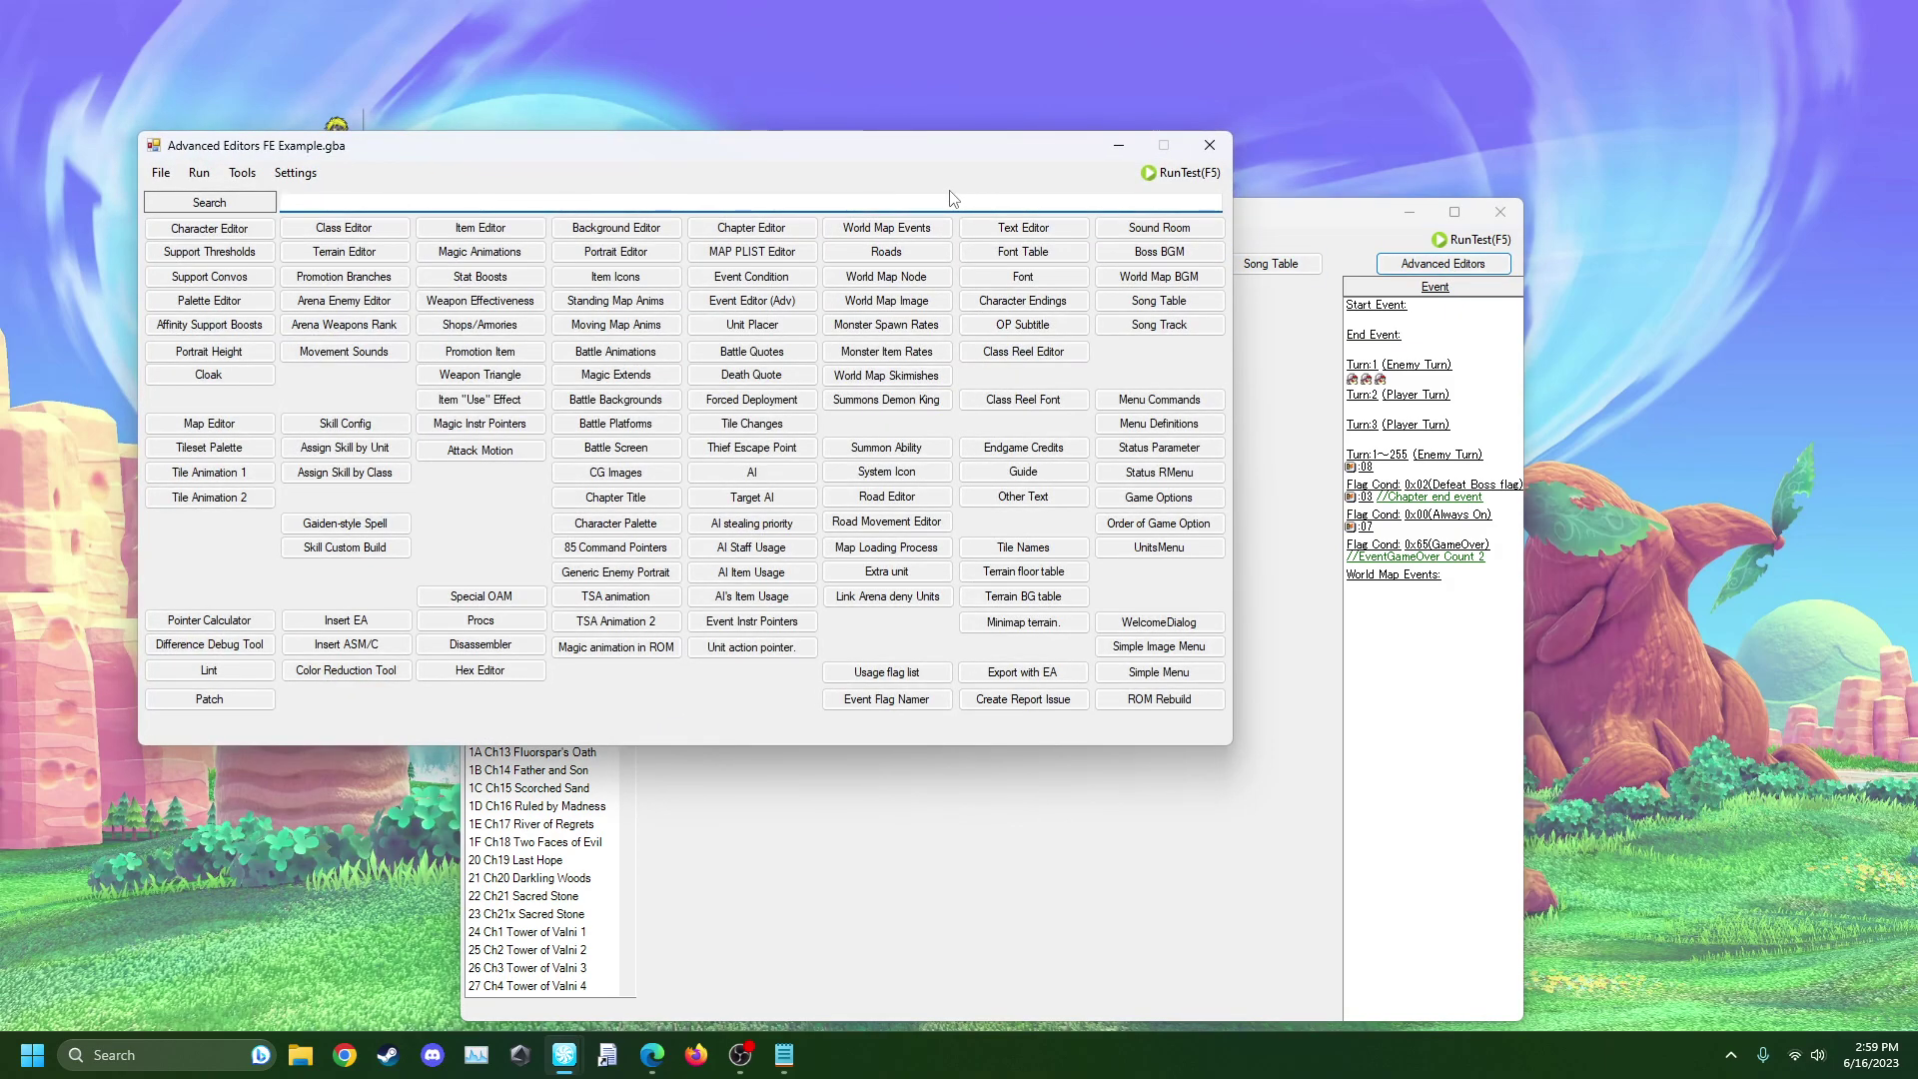
text(blinking)
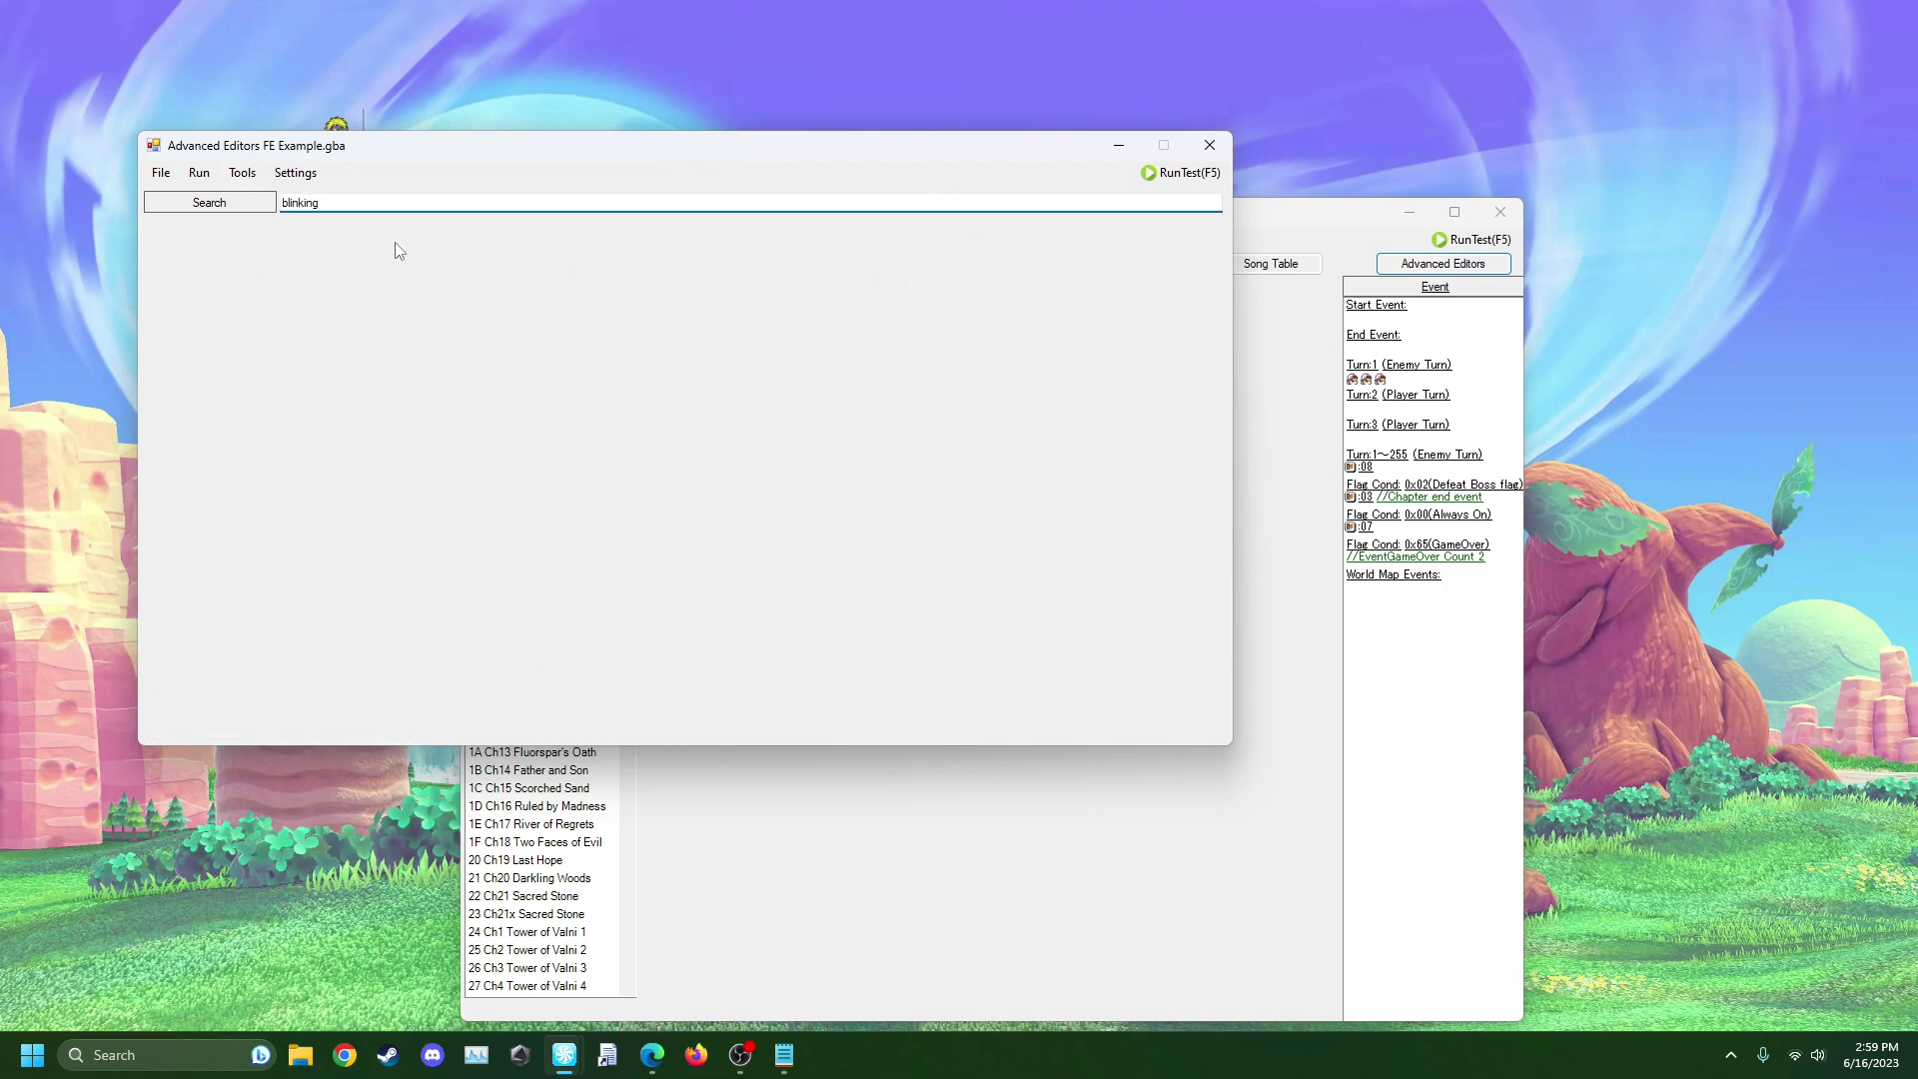
text(eye)
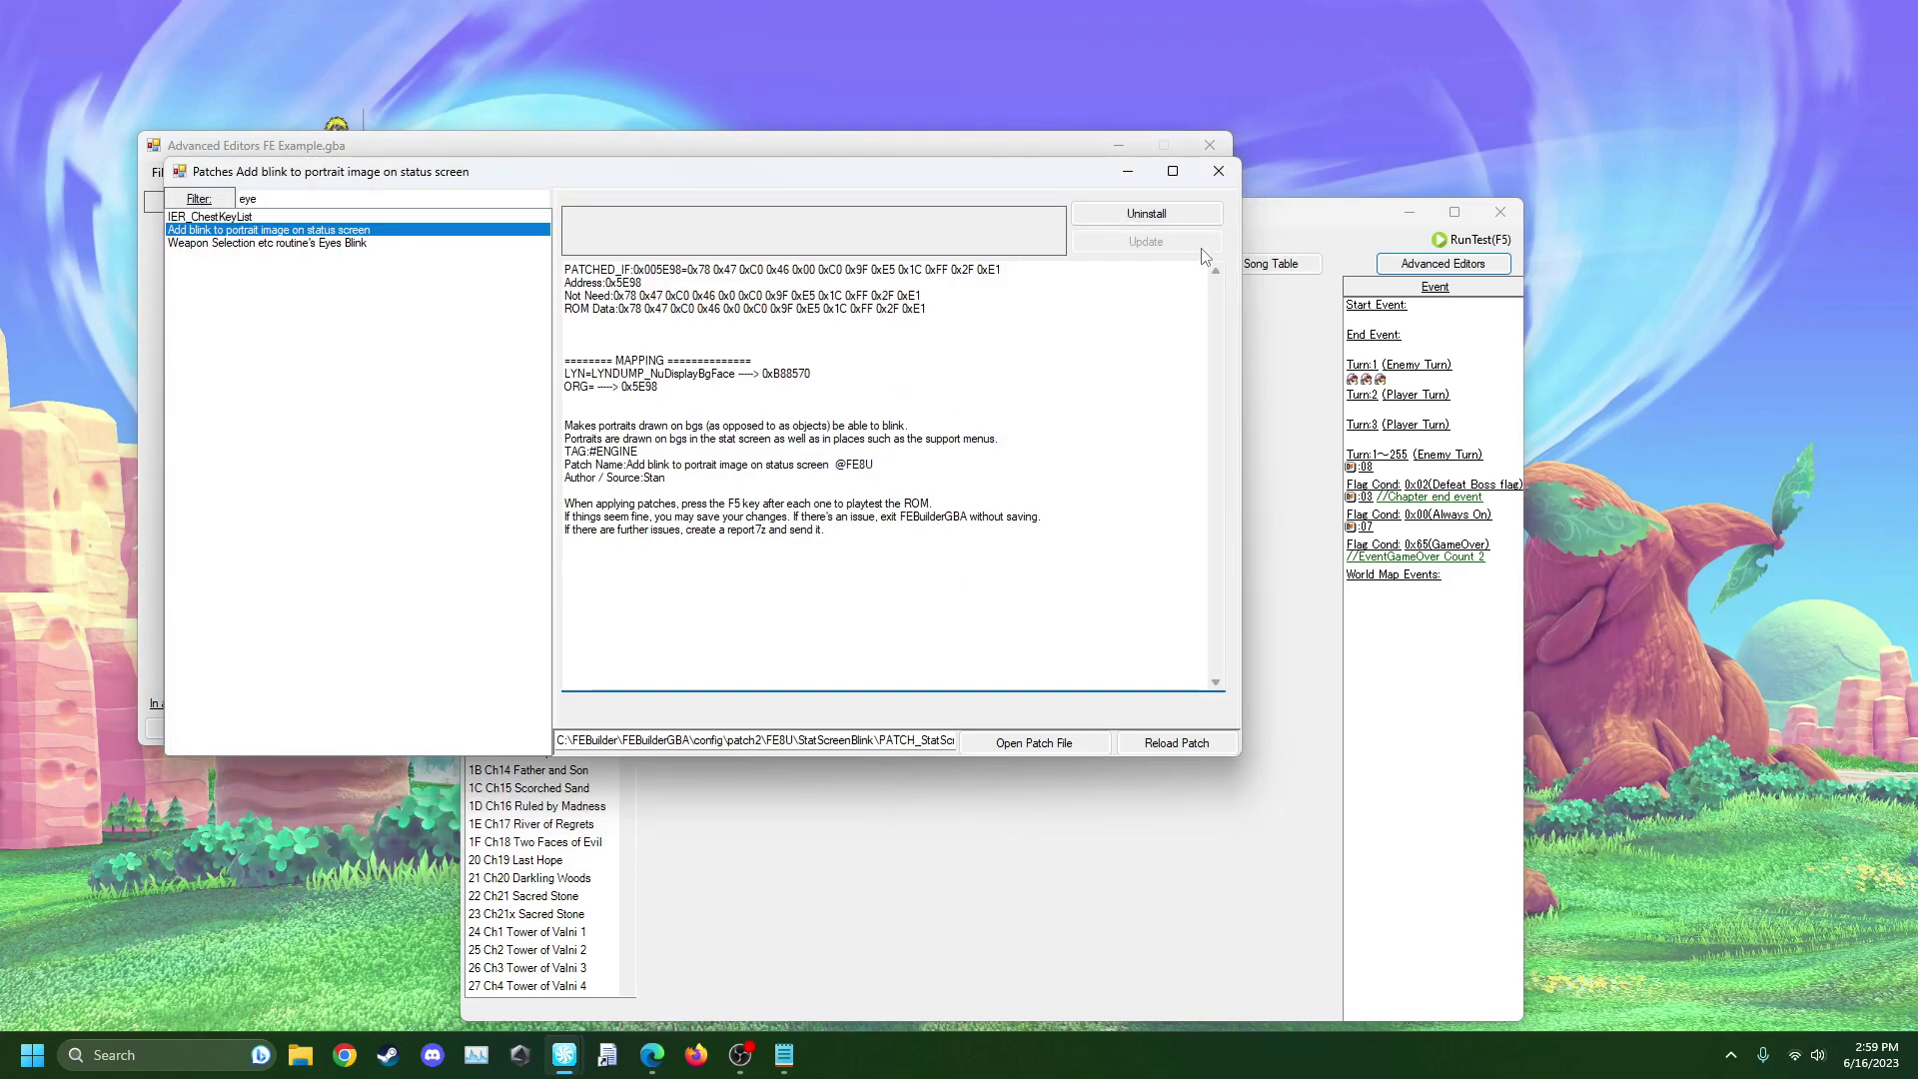
click(1219, 176)
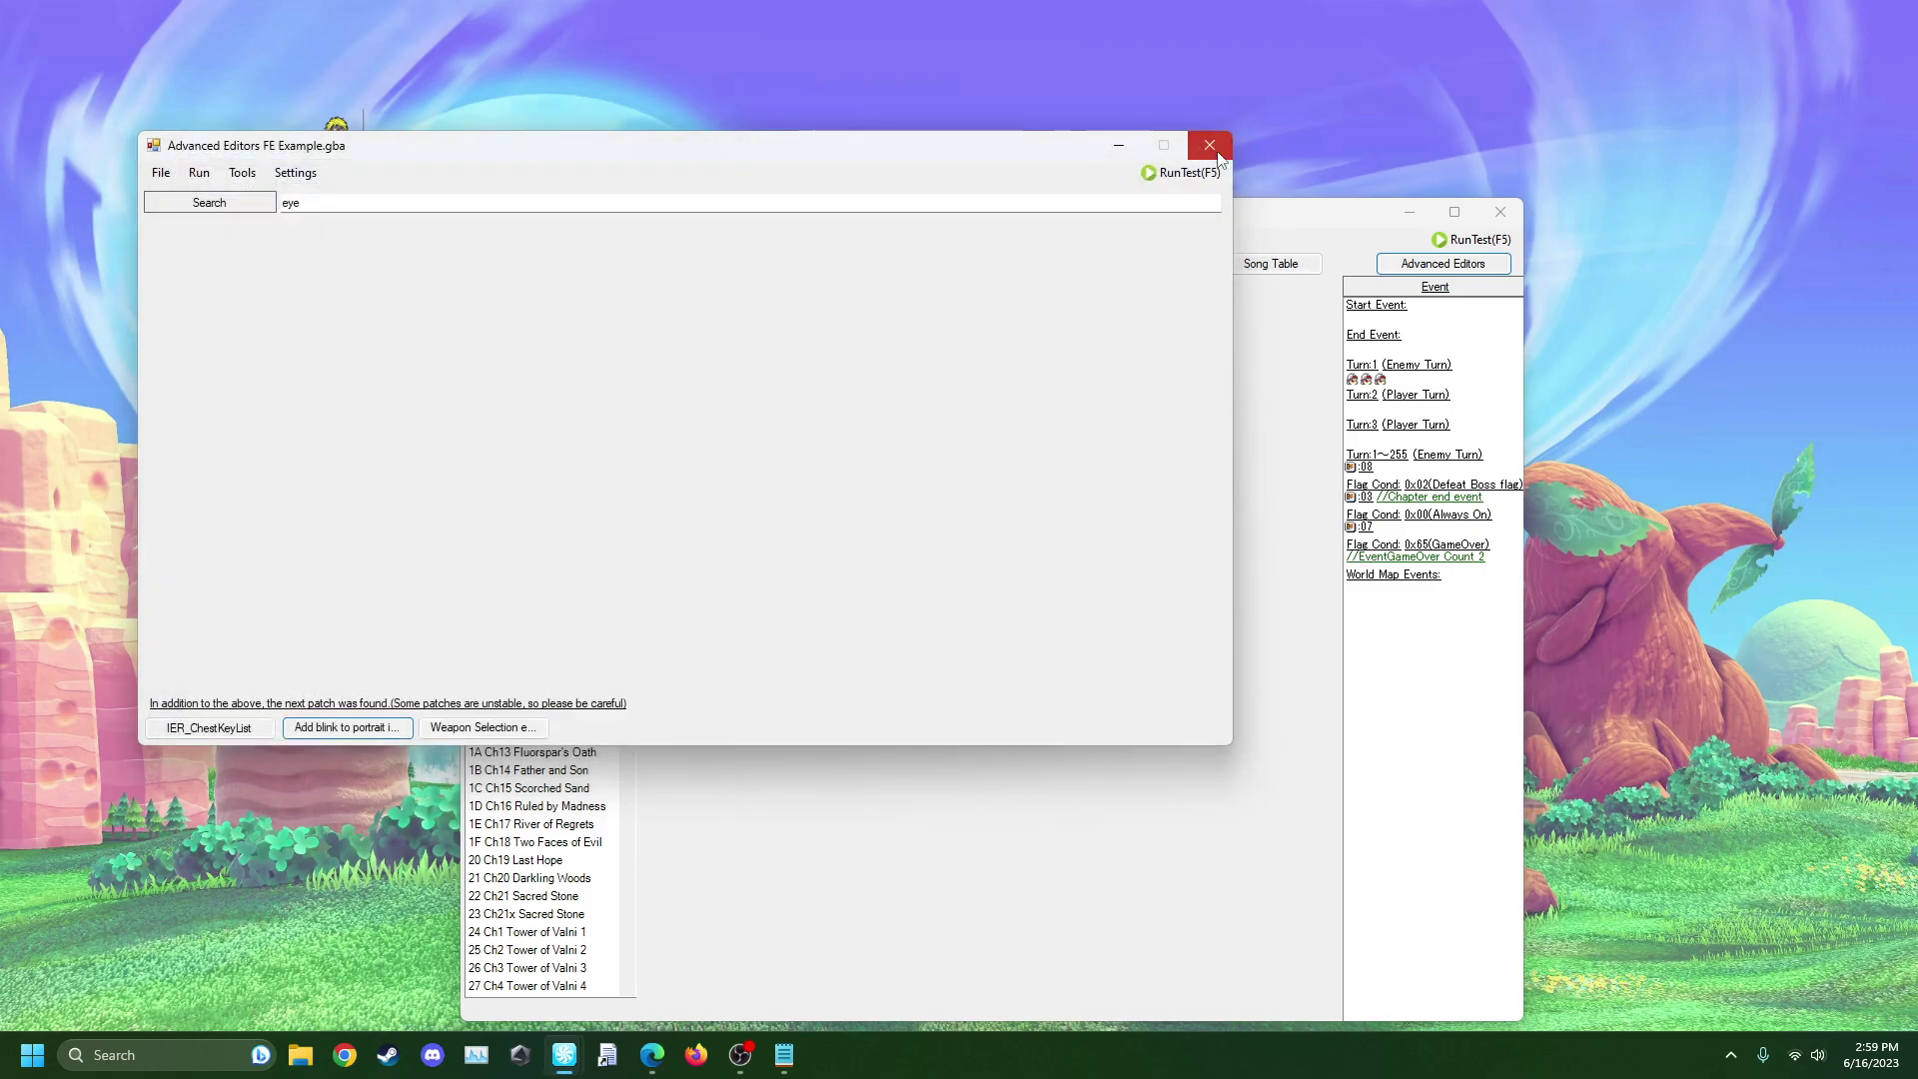
click(1210, 146)
- Test-run the patched ROM in the emulator
key(F5)
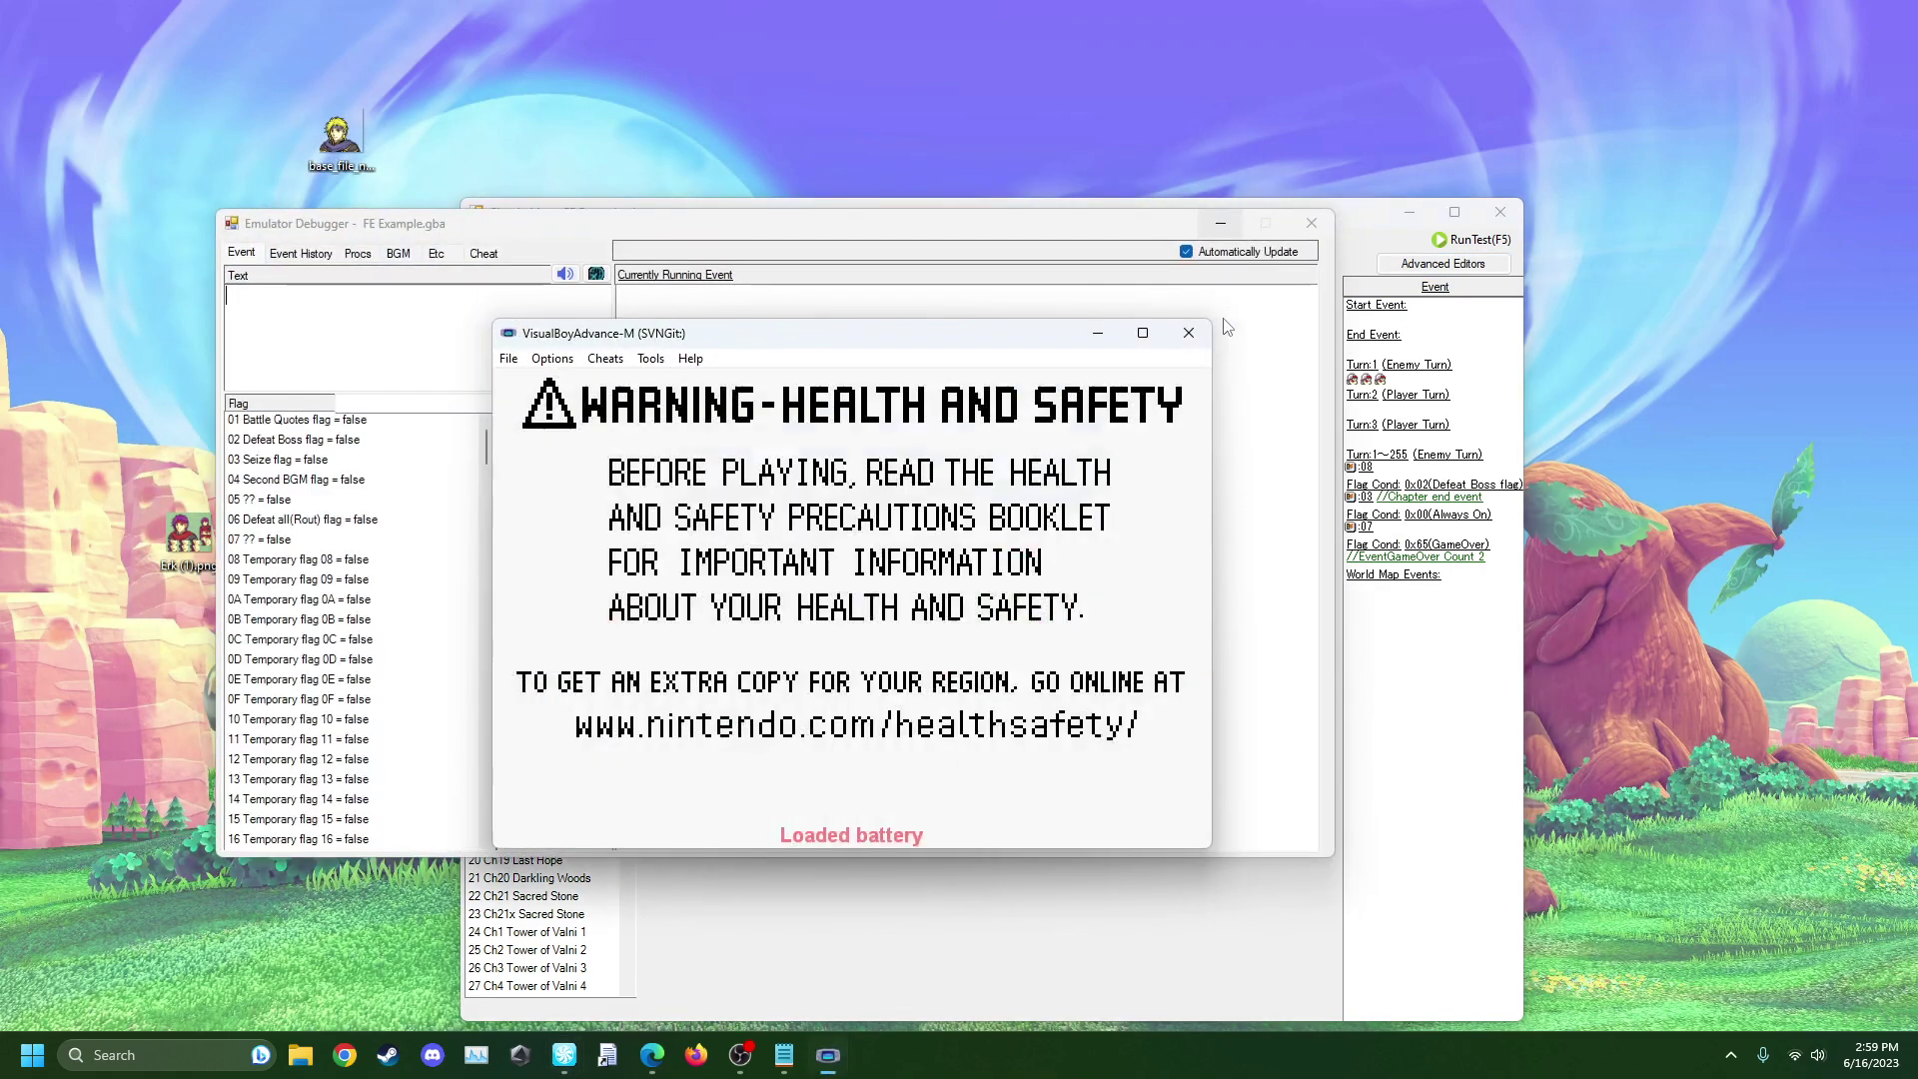